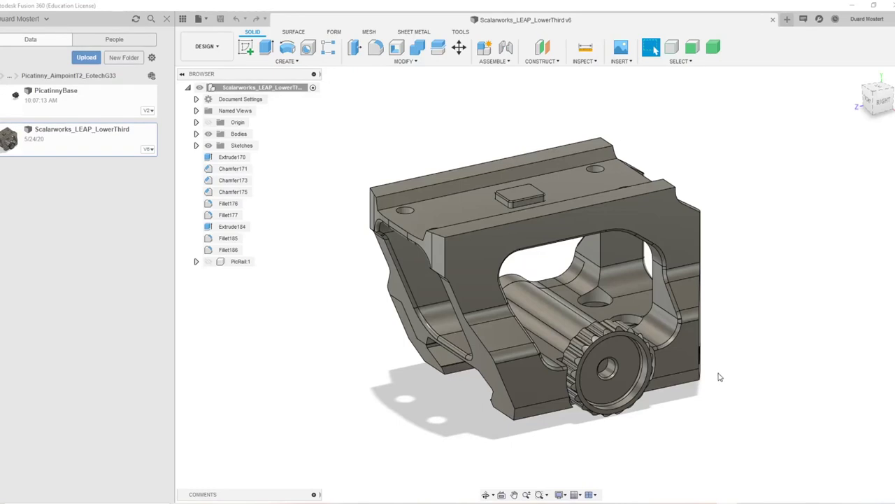
Step: Examine the finished Scalarworks LEAP lower-third mount model from several angles
shift+middle_drag(720, 378, 741, 300)
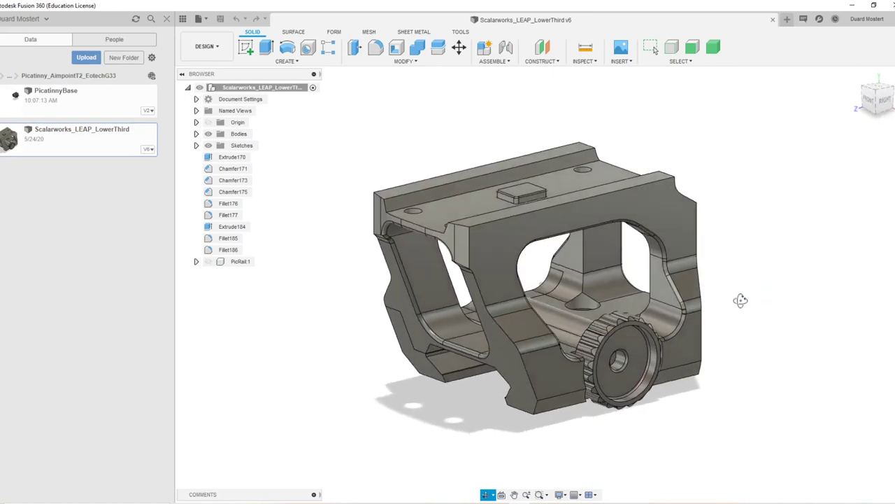
shift+middle_drag(743, 338, 689, 302)
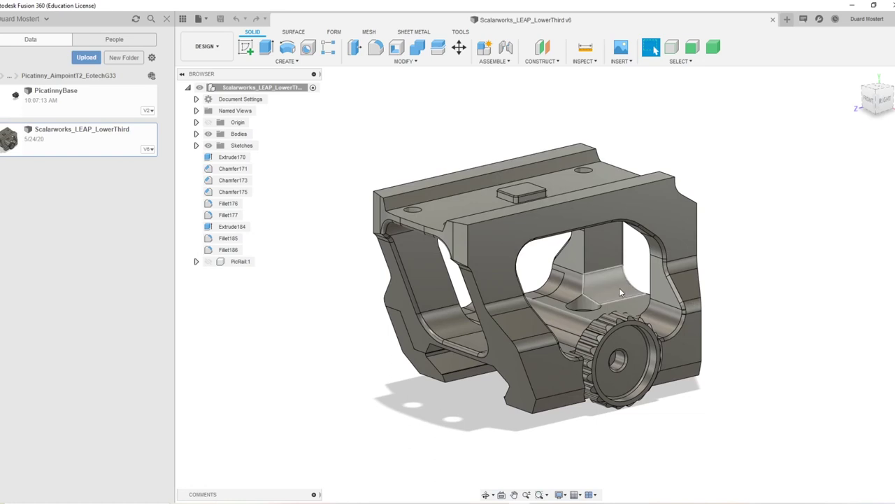
shift+middle_drag(753, 314, 755, 302)
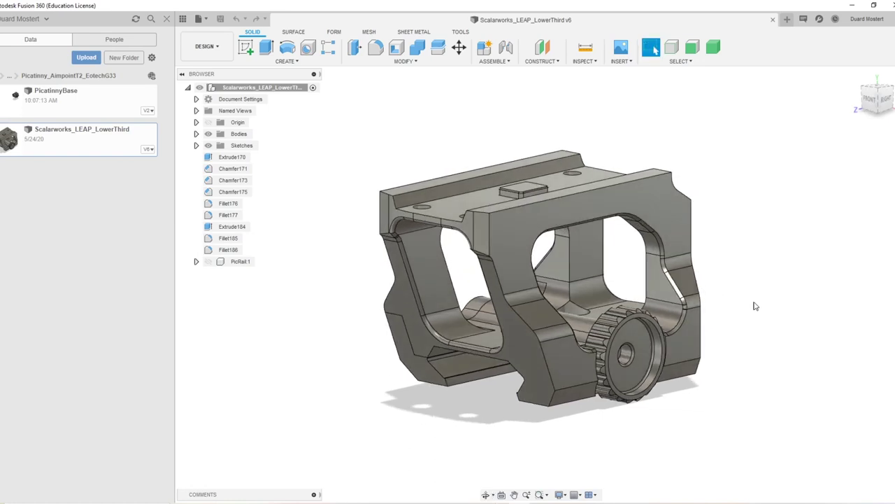
shift+middle_drag(765, 307, 689, 403)
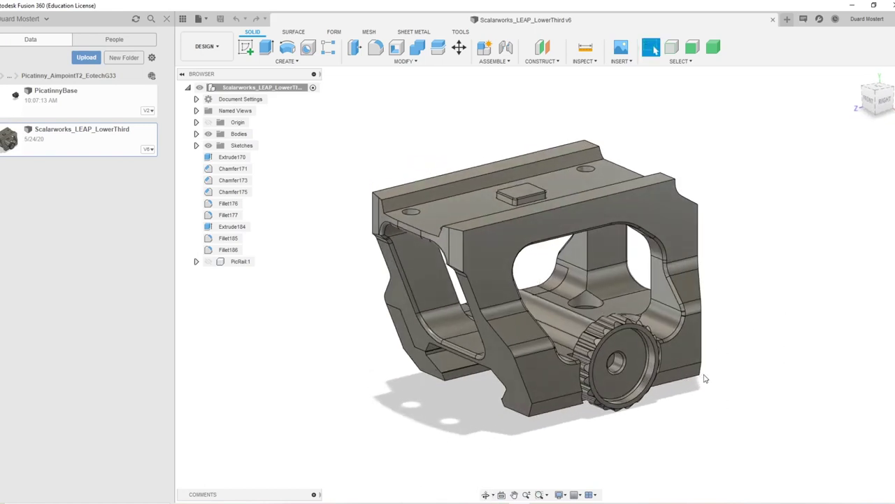
shift+middle_drag(772, 337, 754, 338)
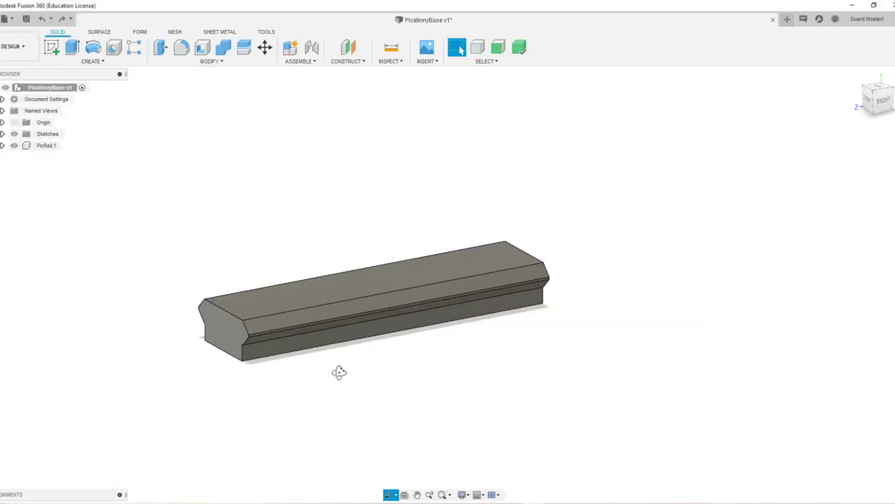
Step: Hide the Picatinny rail component and insert Leap01.jpg as a canvas on the YZ plane
shift+middle_drag(340, 372, 394, 401)
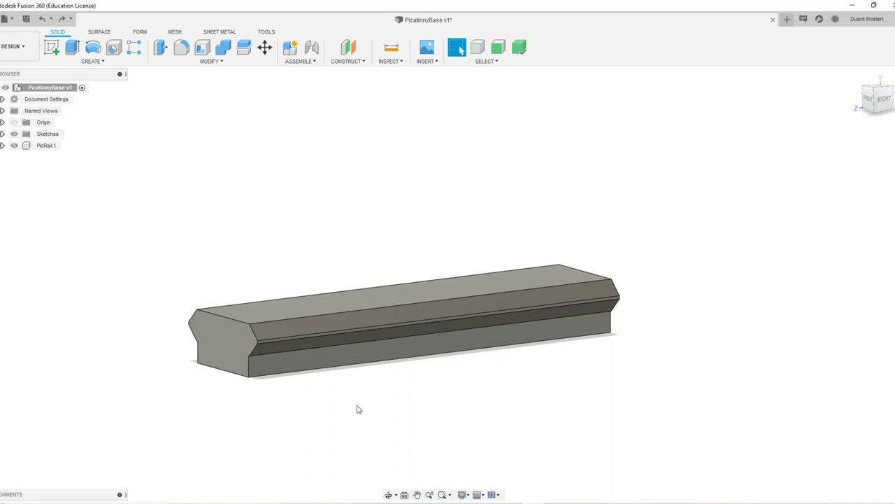
shift+middle_drag(358, 410, 363, 410)
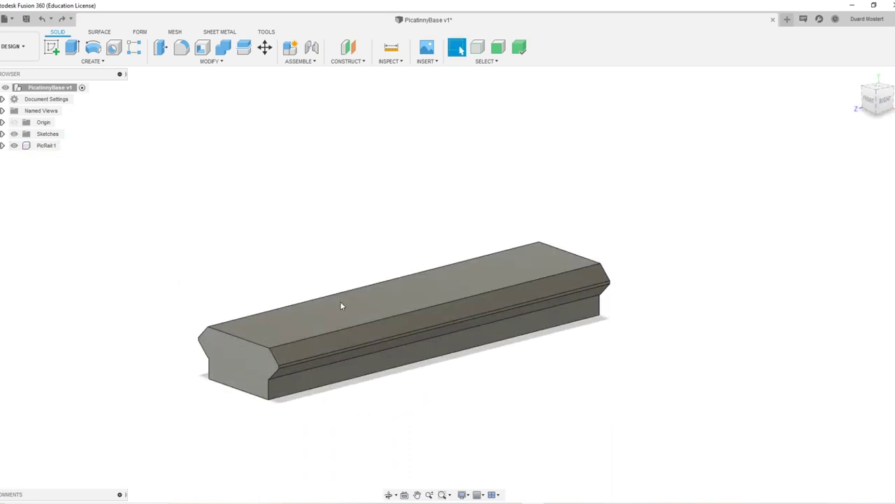
click(14, 145)
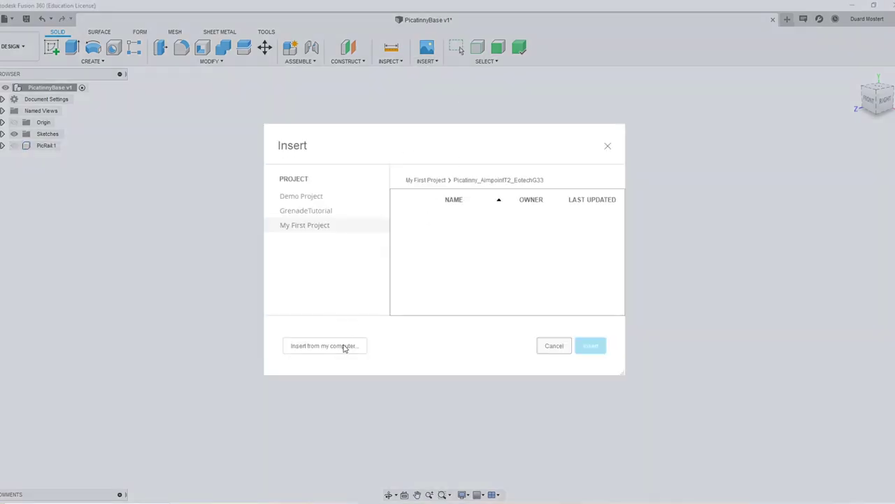
click(345, 348)
double_click(348, 286)
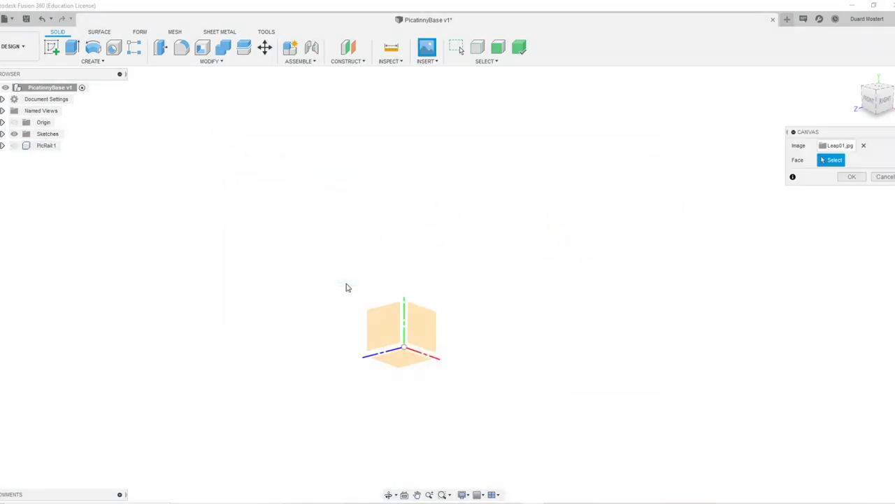
click(397, 337)
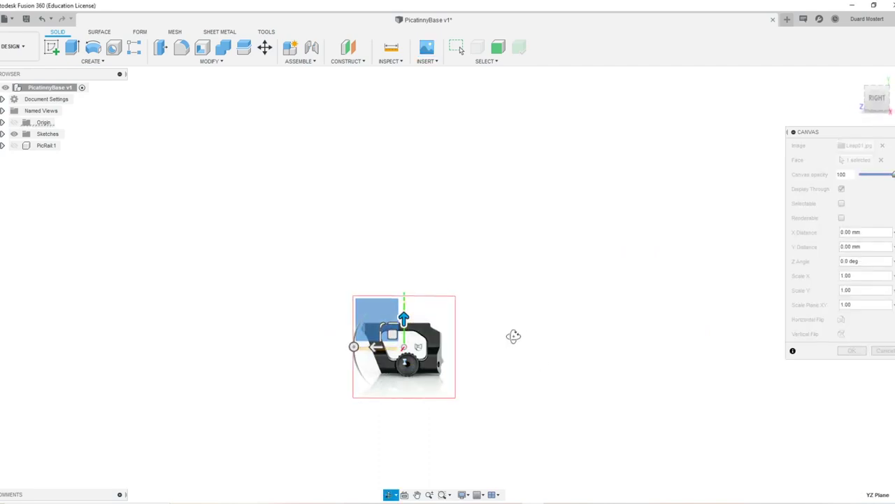
click(851, 351)
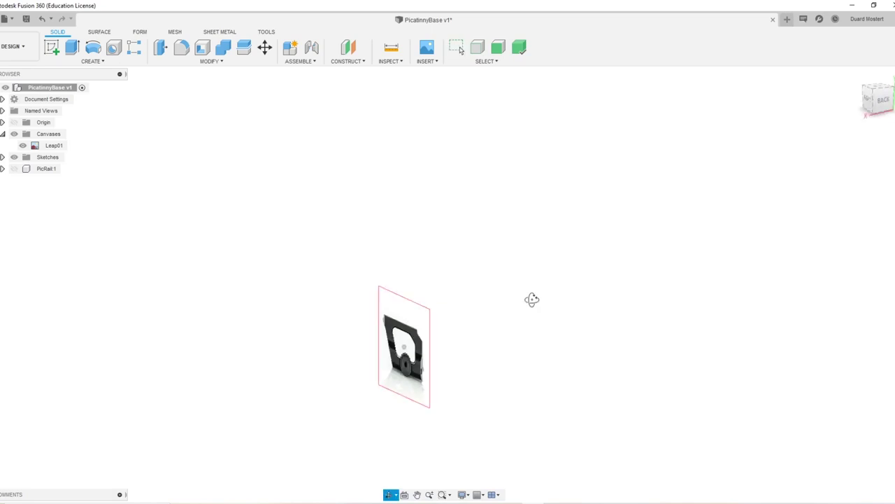
Step: Insert the image Leap02.jpg as a second canvas on the XY plane, keeping the default canvas settings
click(428, 61)
click(437, 75)
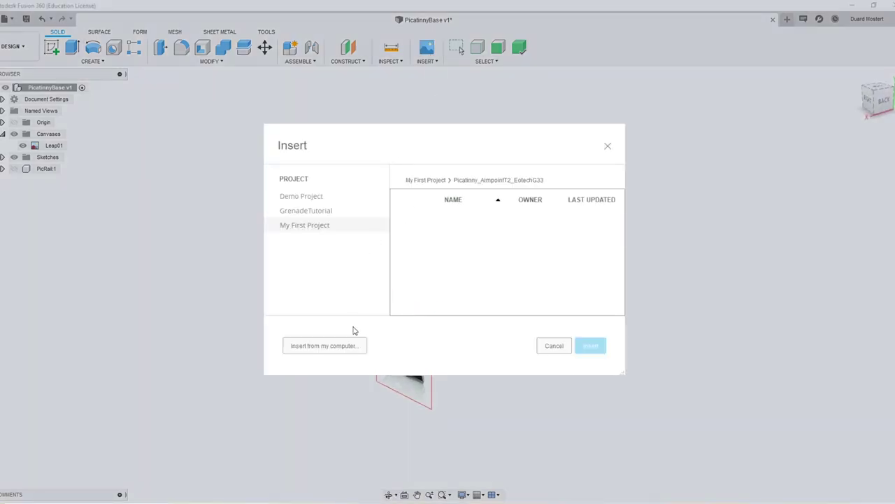
click(324, 345)
click(463, 274)
double_click(463, 274)
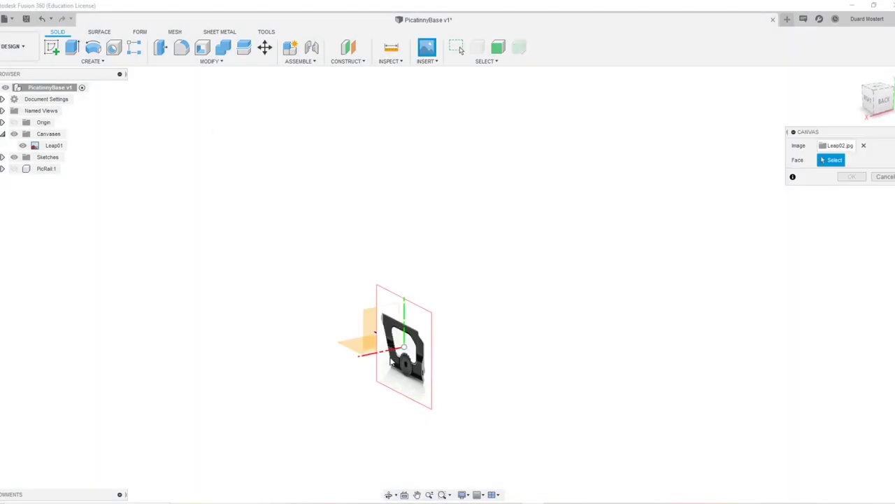
click(383, 330)
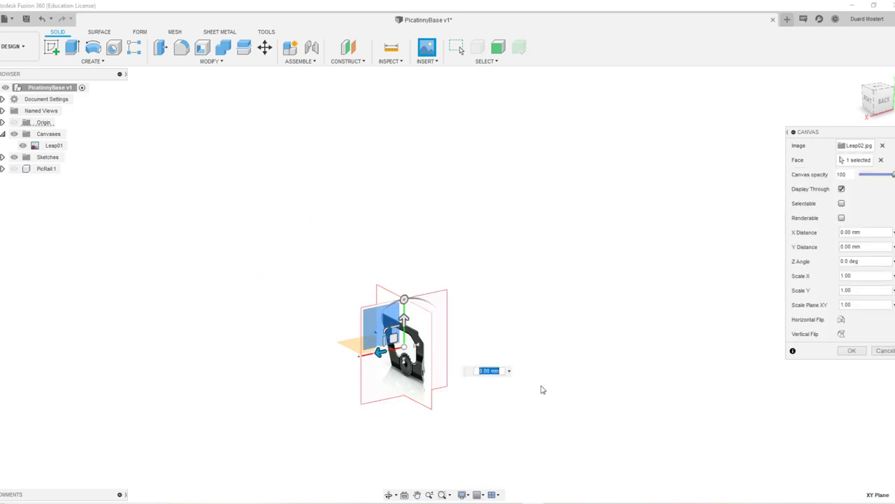
click(851, 354)
Step: Sketch a center rectangle around the origin on the horizontal plane, with its vertical dimension in the top view set to 1.338 in
shift+middle_drag(456, 329, 484, 344)
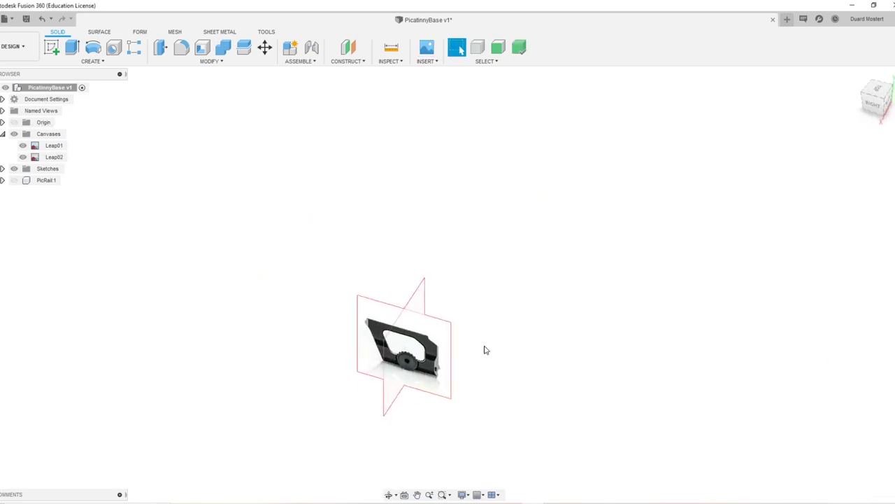
text(scen)
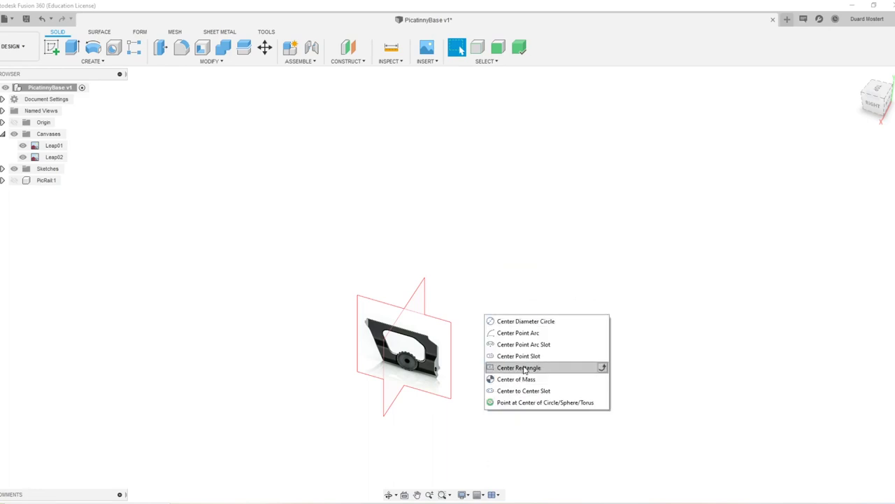
click(602, 366)
click(407, 360)
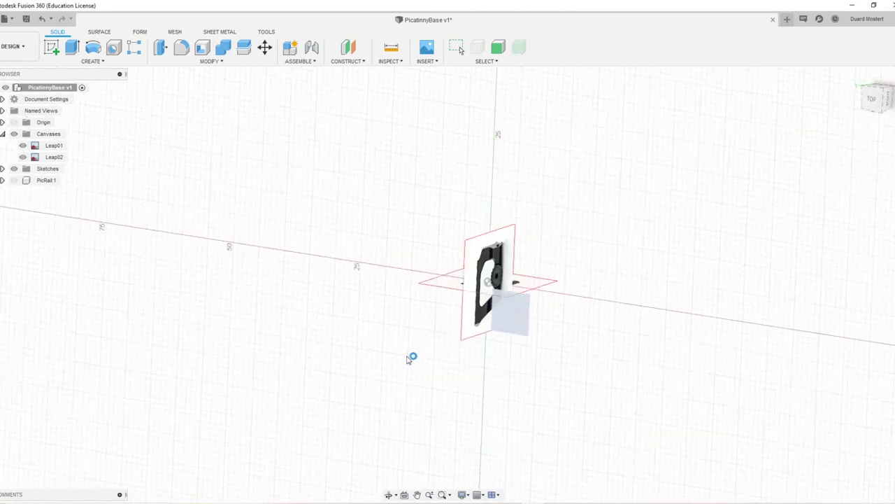
click(410, 259)
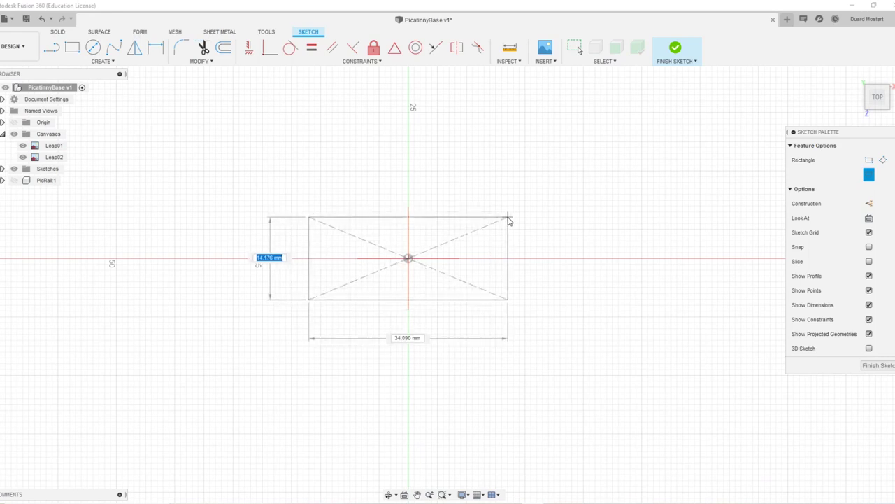
text(1.338)
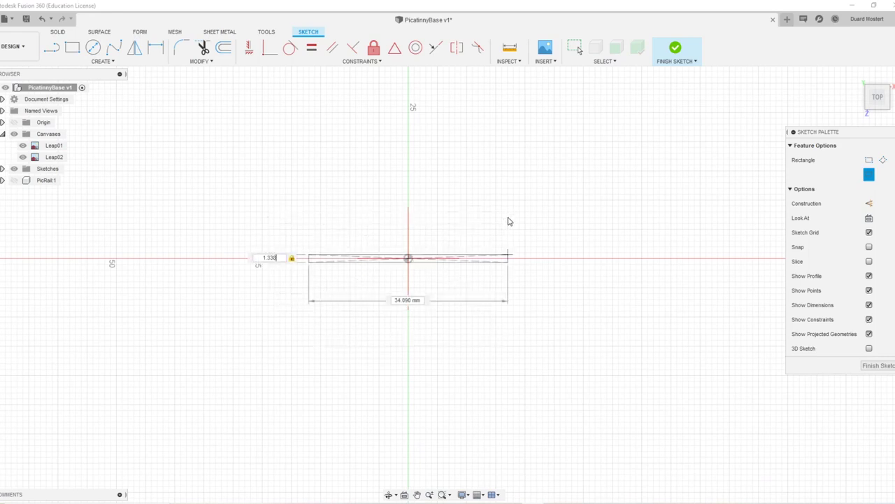
text(m)
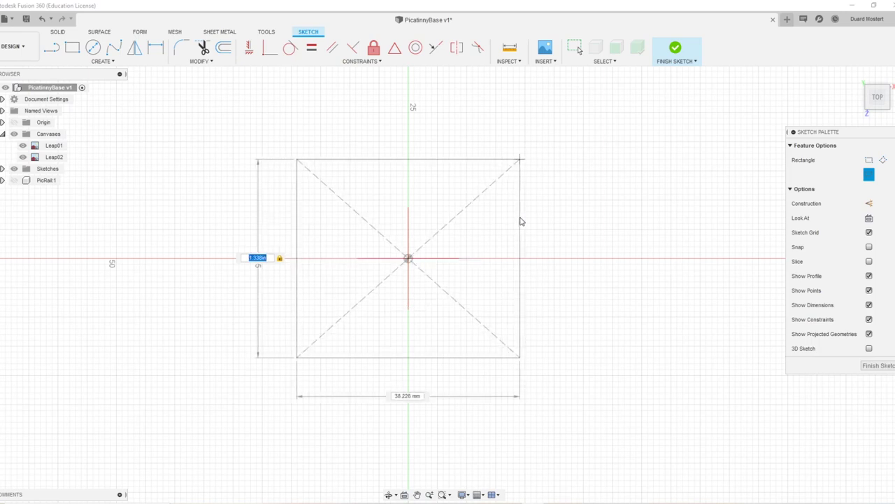
click(537, 222)
Step: Extrude the rectangle profile 40 mm upward as a new body
mouse_move(639, 294)
shift+middle_down()
mouse_move(589, 265)
mouse_move(556, 230)
mouse_move(476, 250)
mouse_move(496, 271)
mouse_move(392, 256)
mouse_move(618, 256)
mouse_move(623, 221)
mouse_move(413, 293)
mouse_move(511, 254)
shift+middle_up()
key(e)
drag(396, 239, 406, 65)
middle_drag(656, 162, 656, 280)
drag(417, 202, 396, 143)
text(40)
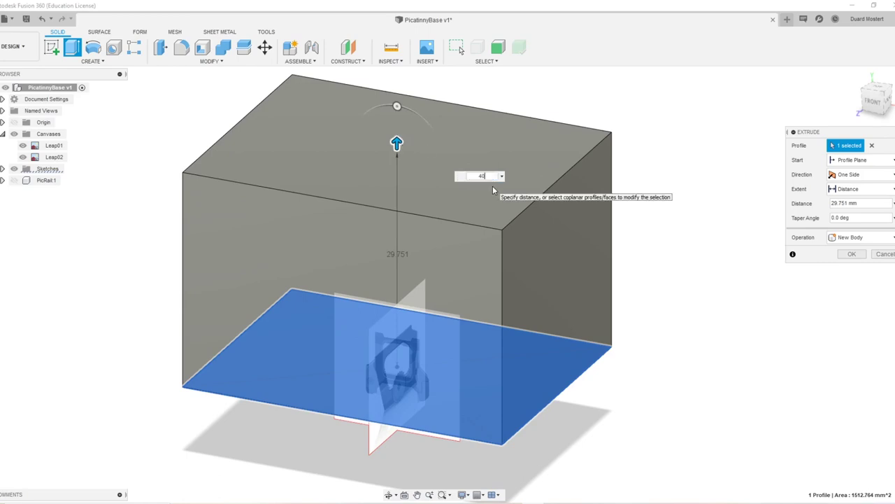
key(Return)
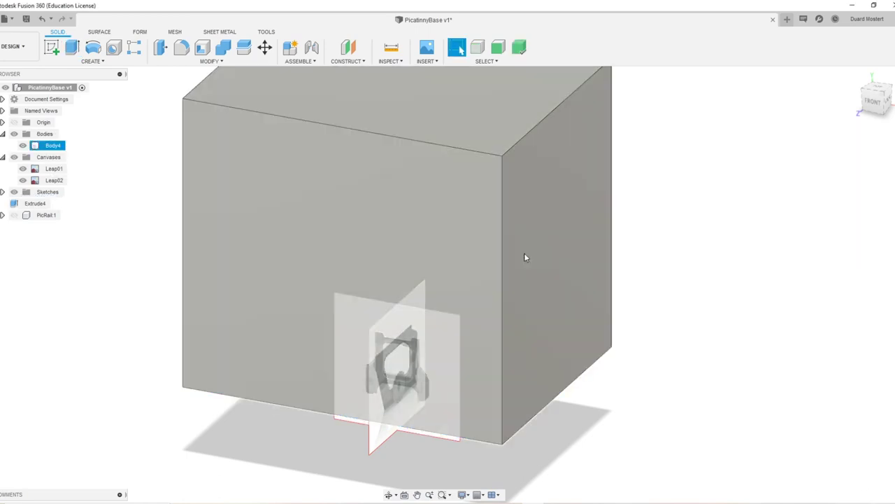
Step: Rotate the block -90 degrees about the vertical axis, with the pivot set at the center of its bottom face
shift+middle_drag(525, 256, 599, 231)
click(878, 100)
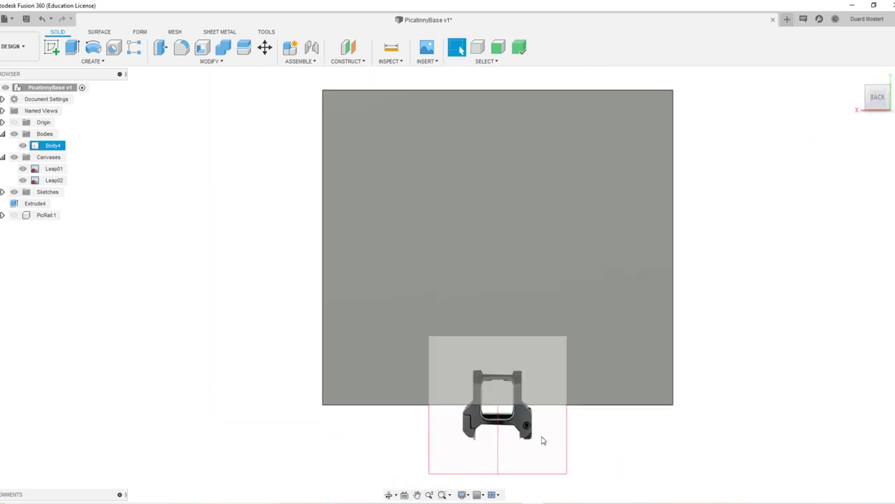
click(503, 401)
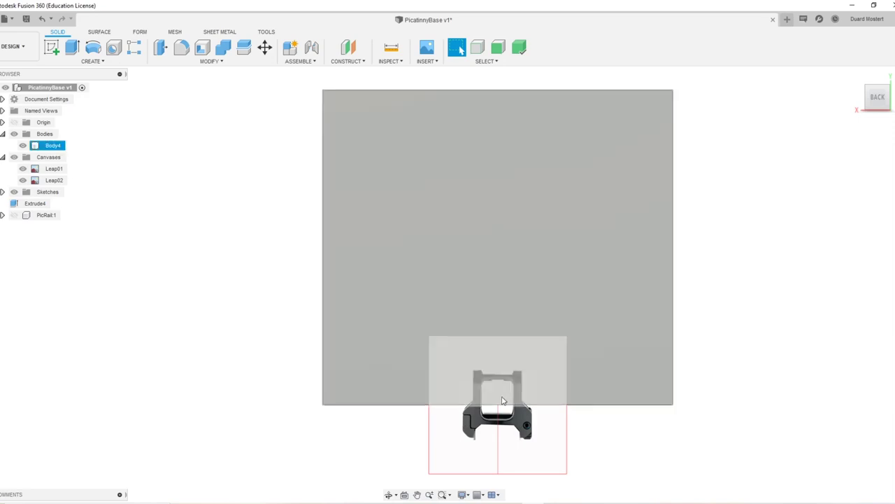
middle_drag(615, 420, 600, 398)
click(504, 310)
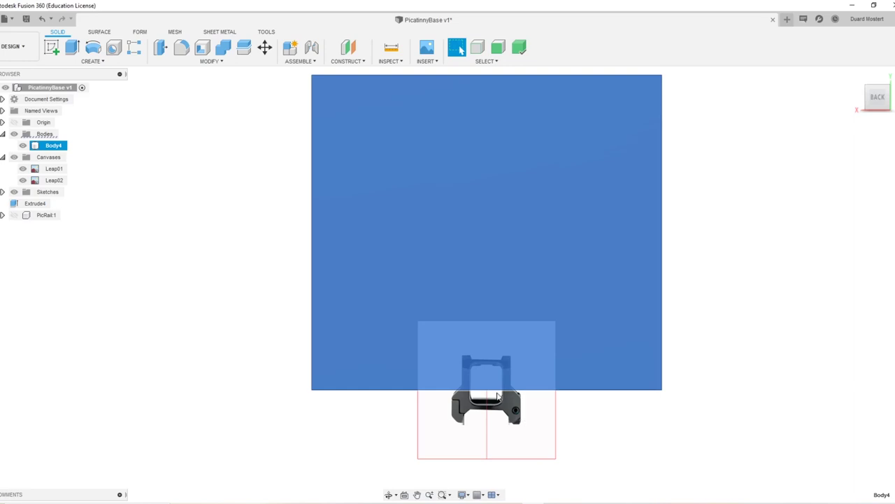
shift+middle_drag(498, 396, 558, 396)
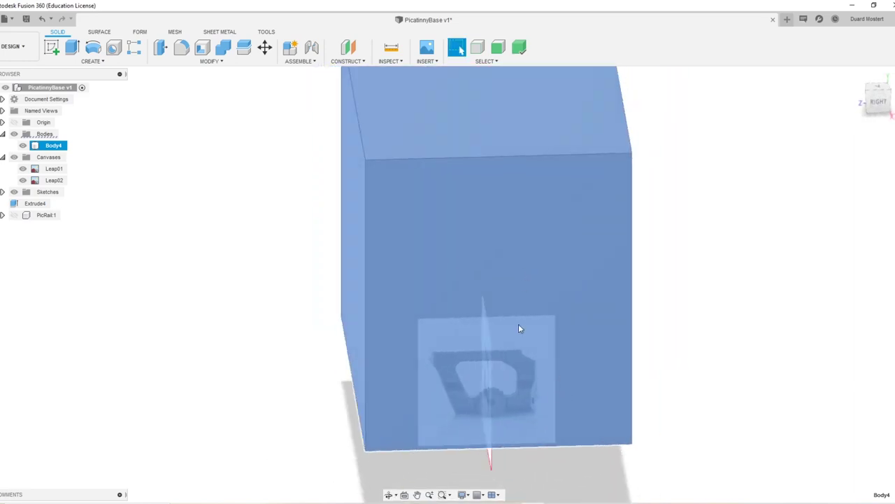
key(m)
shift+middle_drag(518, 328, 488, 345)
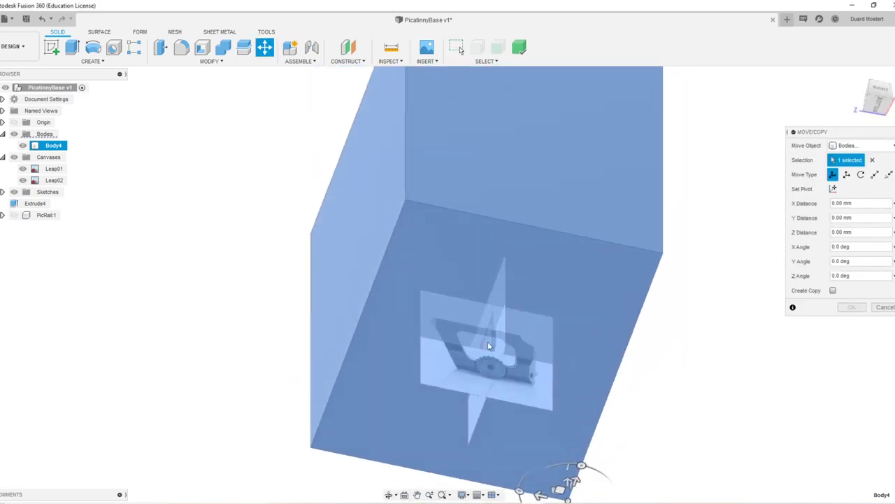
click(833, 189)
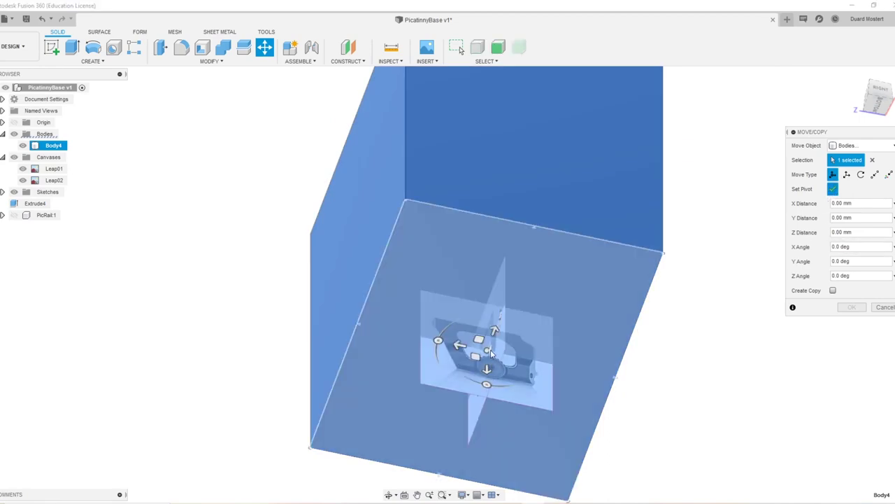
click(835, 191)
shift+middle_drag(451, 280, 447, 405)
drag(439, 358, 502, 384)
text(-90)
key(Return)
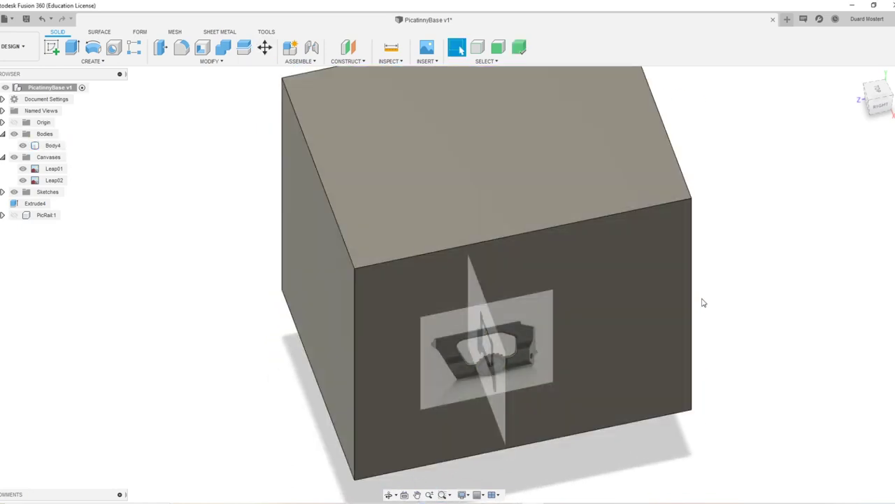
Step: Scale the Leap02 canvas uniformly by about 3.927 and shift it vertically so the mount image matches the block's width and base
shift+middle_drag(704, 302, 647, 262)
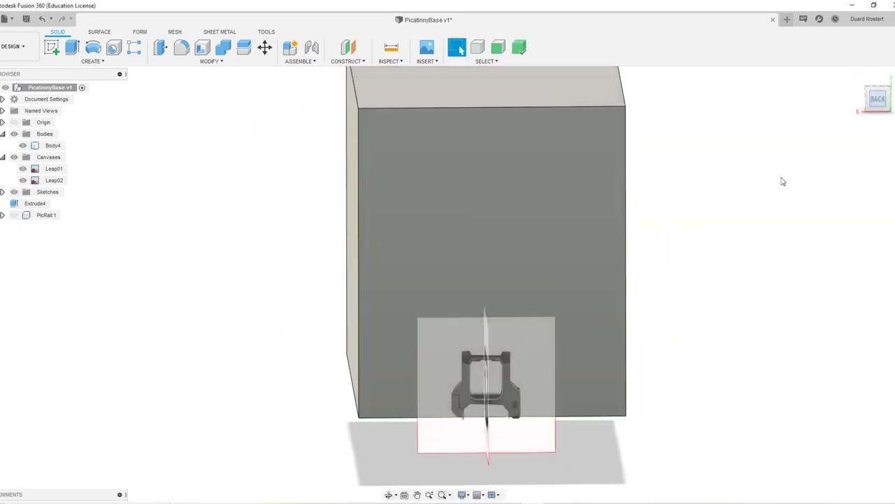
click(39, 173)
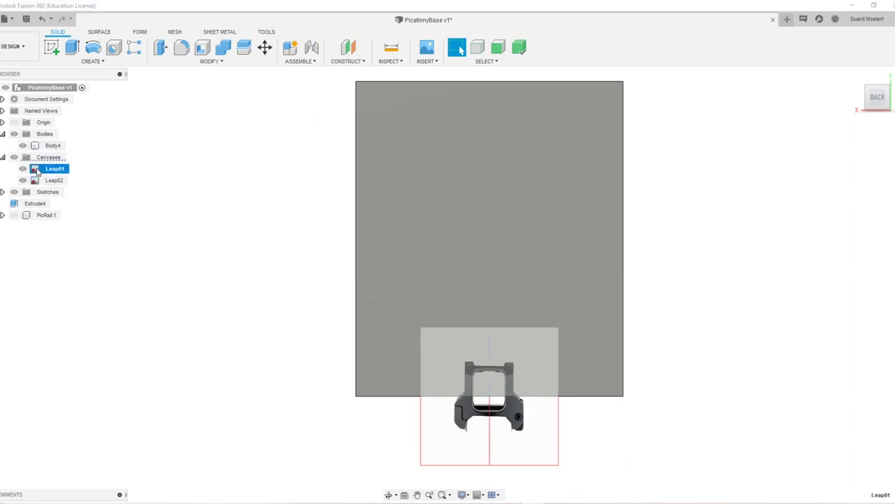
click(35, 181)
click(35, 169)
right_click(35, 184)
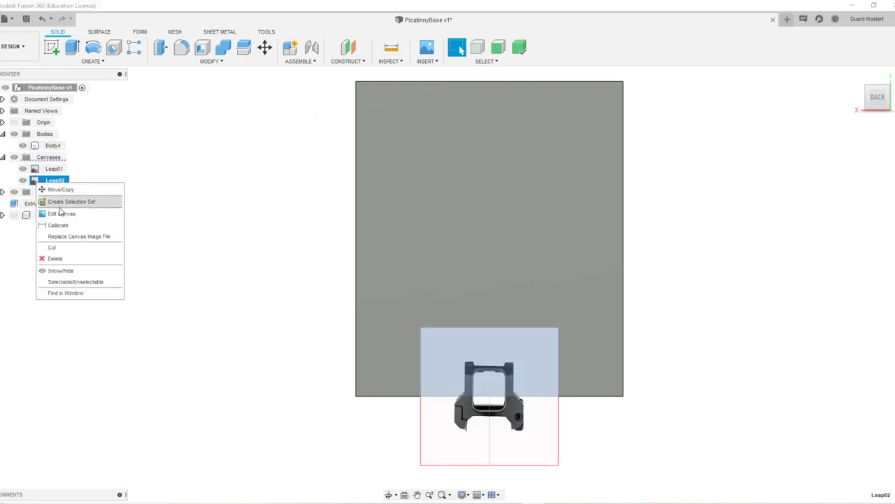
click(82, 212)
drag(467, 384, 391, 135)
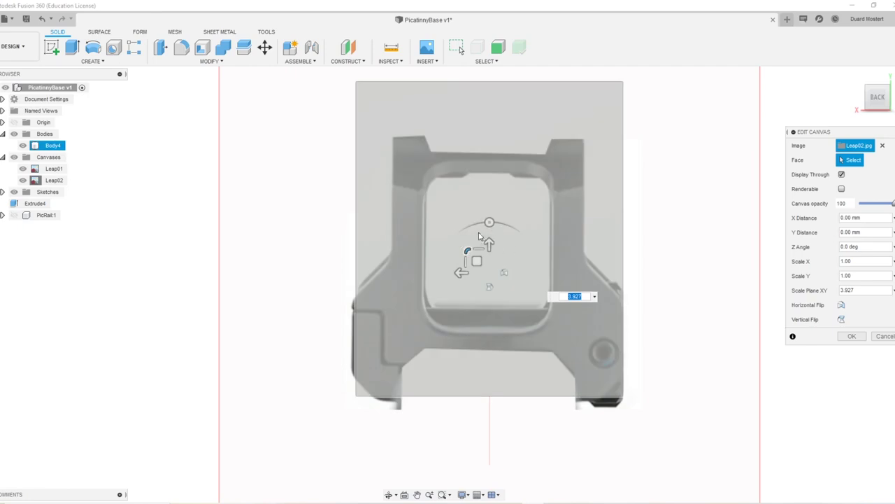
drag(489, 242, 469, 243)
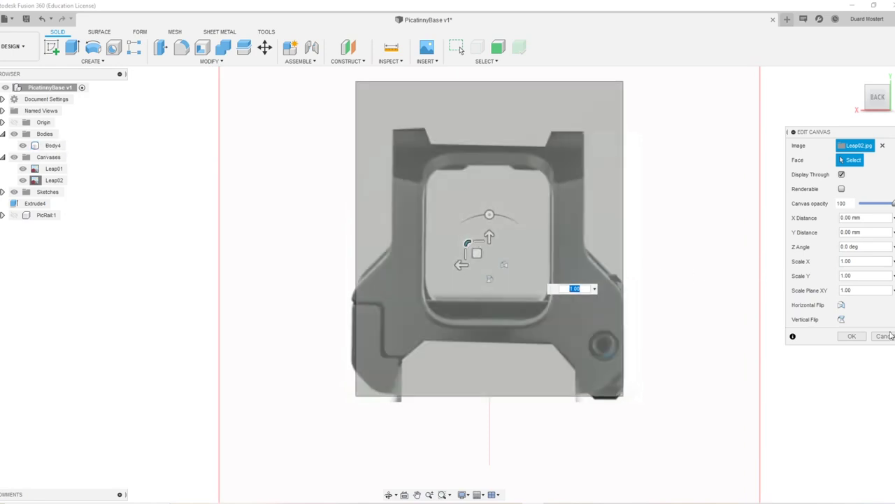
click(852, 336)
scroll(660, 326, down, 5)
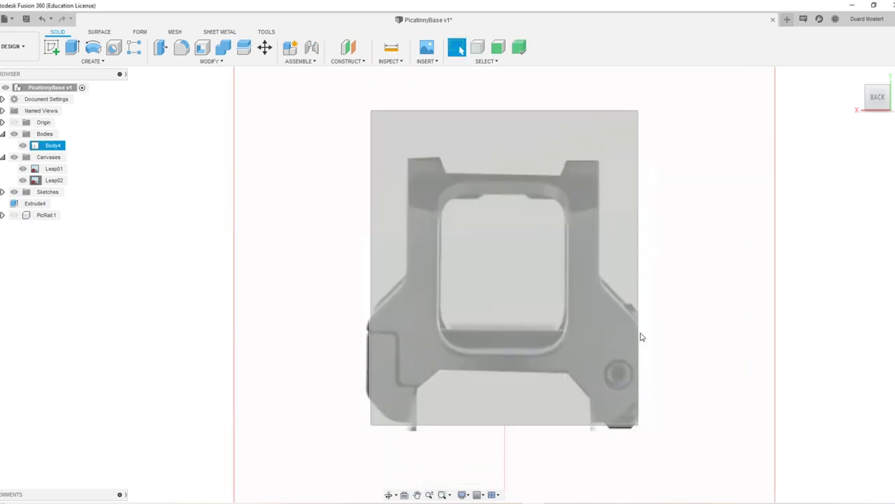
click(507, 205)
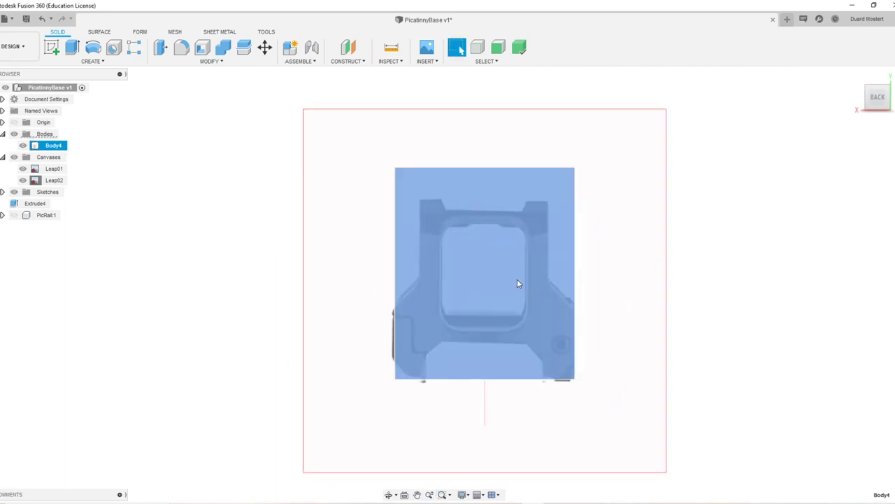
key(m)
shift+middle_drag(540, 234, 557, 236)
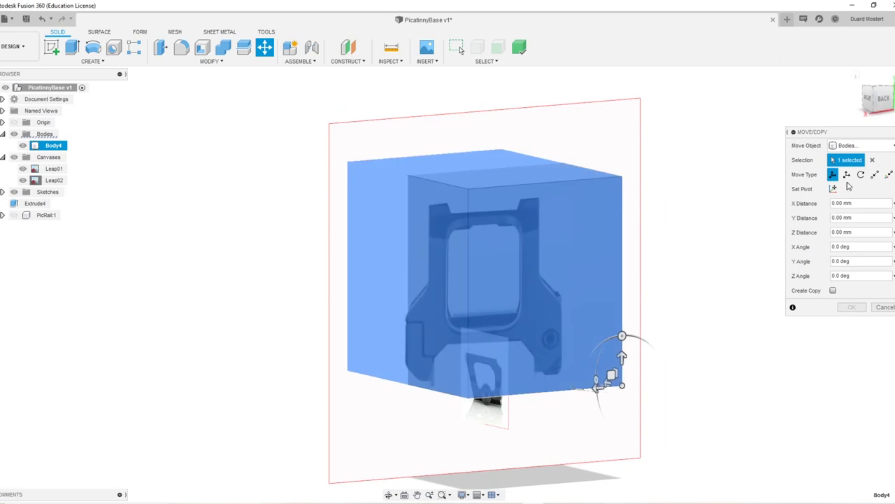
click(834, 189)
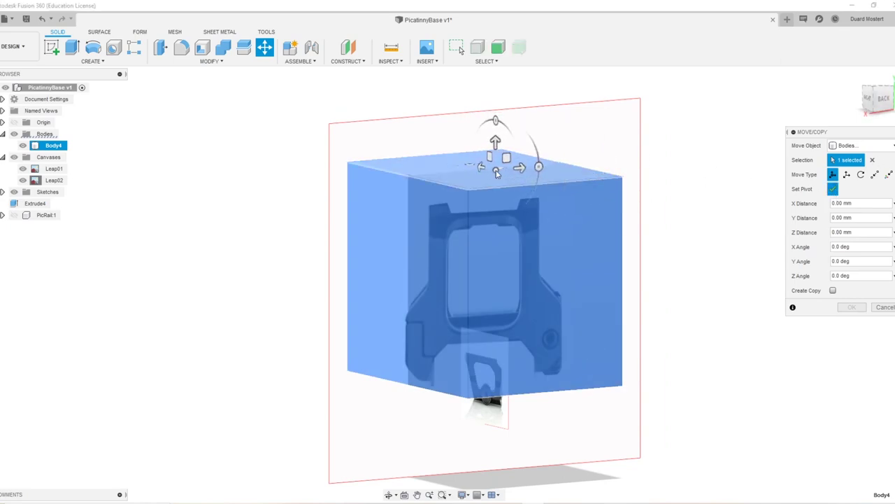
click(833, 191)
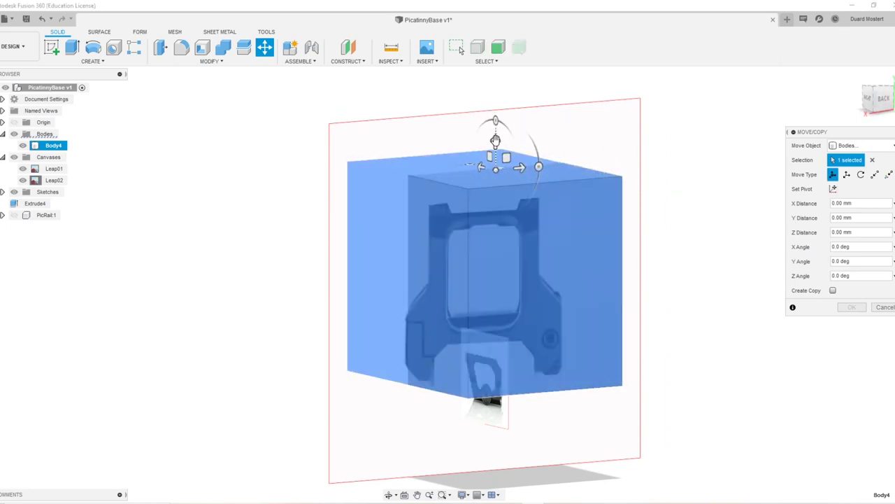
drag(496, 143, 495, 169)
click(885, 307)
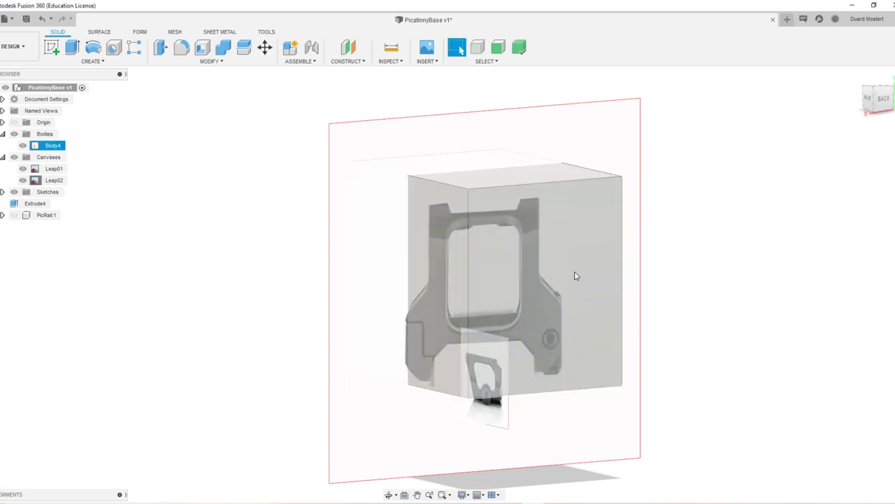
Step: Move the block's top face down to match the top of the mount in the Leap02 canvas
click(510, 181)
key(m)
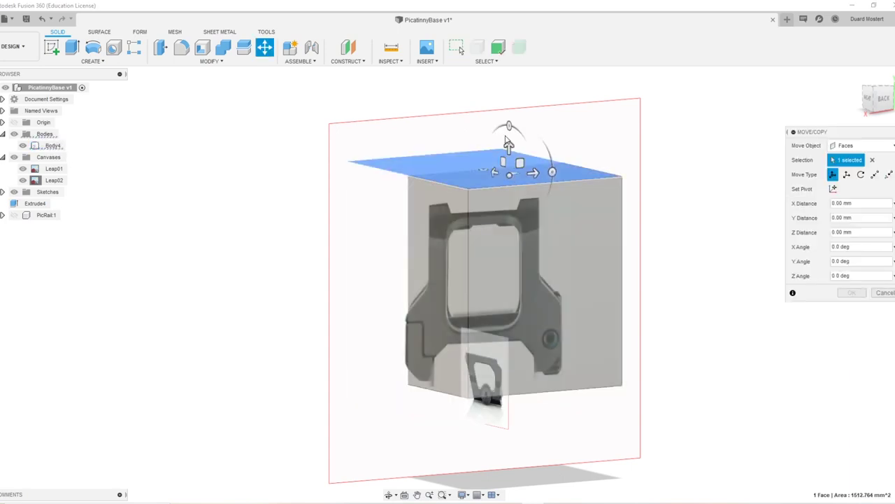
drag(506, 144, 509, 177)
click(852, 292)
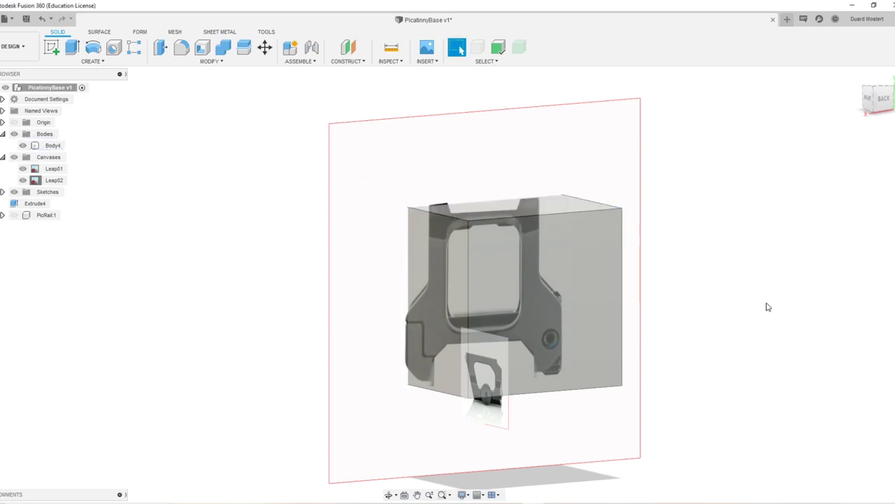
Step: Scale the Leap01 canvas up uniformly and shift it so the side-view mount matches the block's height and base
shift+middle_drag(768, 306, 740, 374)
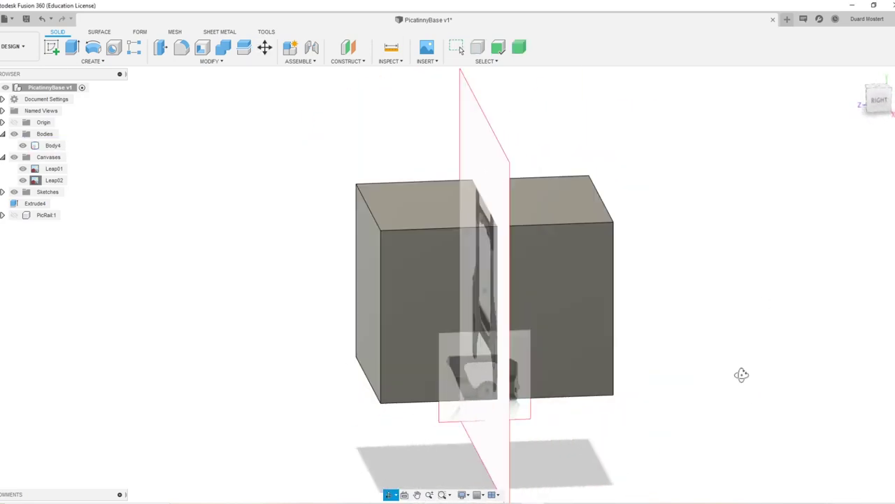
key(Escape)
click(877, 100)
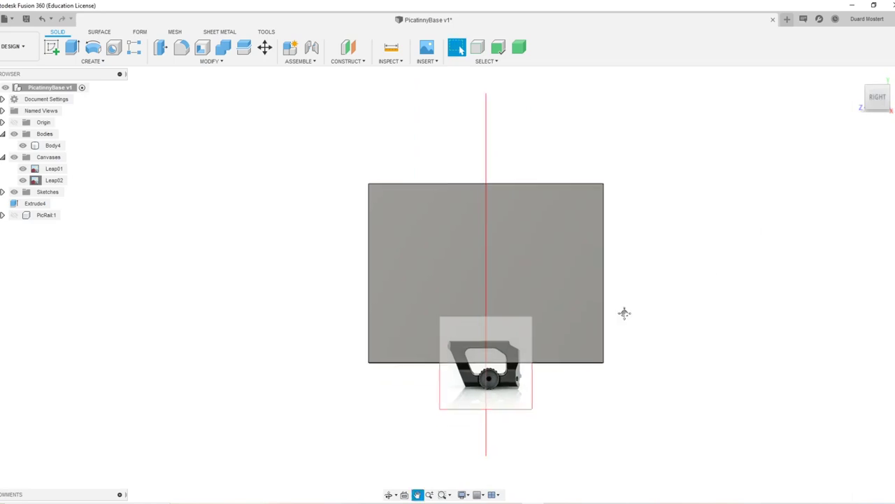
right_click(33, 170)
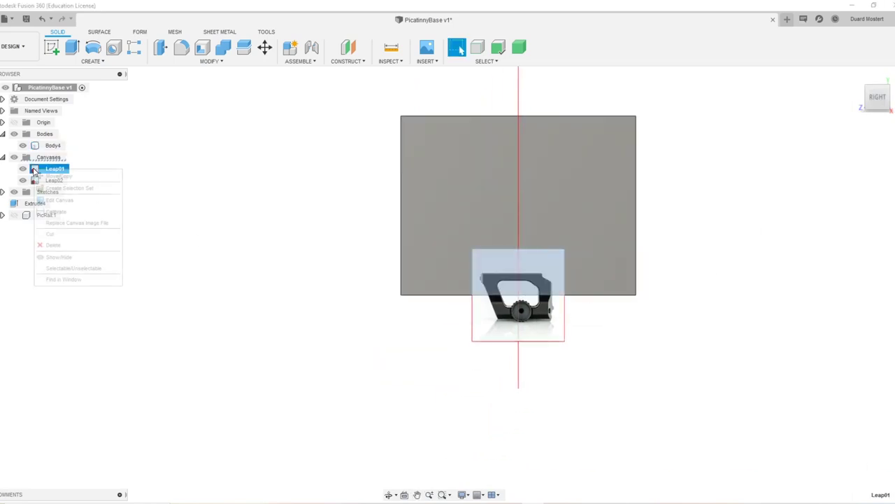
click(55, 202)
drag(496, 271, 464, 194)
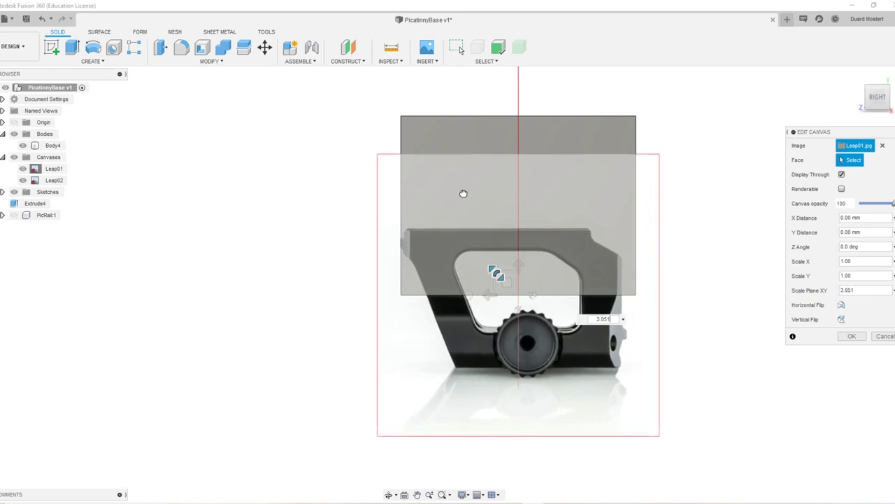
mouse_move(526, 185)
mouse_down()
mouse_move(492, 194)
mouse_move(518, 173)
mouse_move(495, 174)
mouse_move(518, 172)
mouse_up()
click(867, 337)
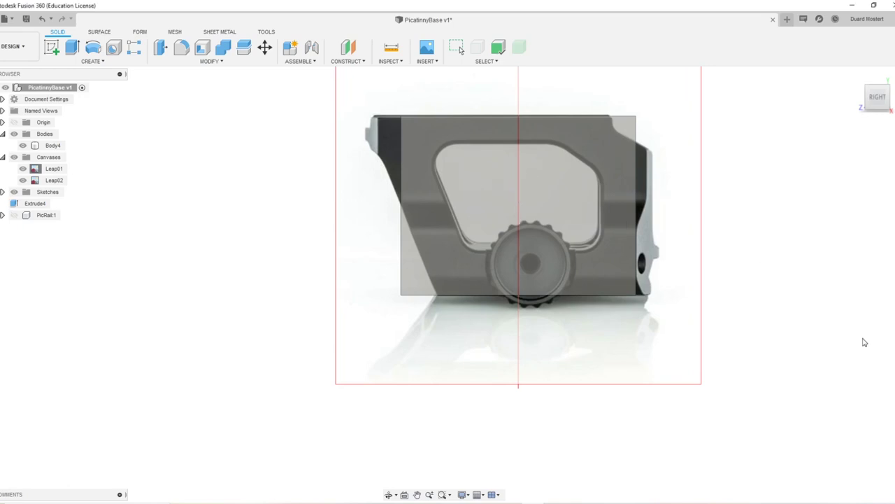
Step: Offset the block's back face outward by 4.476 mm toward the rear edge of the mount in the Leap01 canvas
click(606, 270)
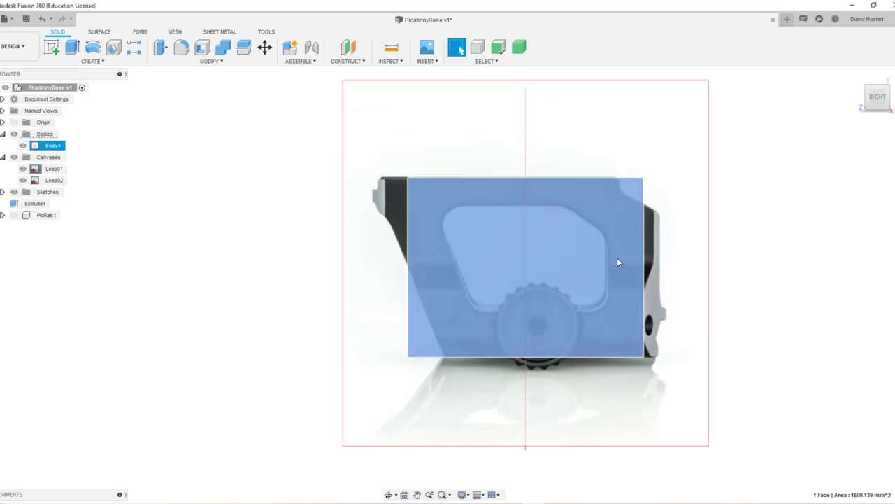
mouse_move(628, 271)
shift+middle_down()
mouse_move(619, 284)
mouse_move(631, 283)
shift+middle_up()
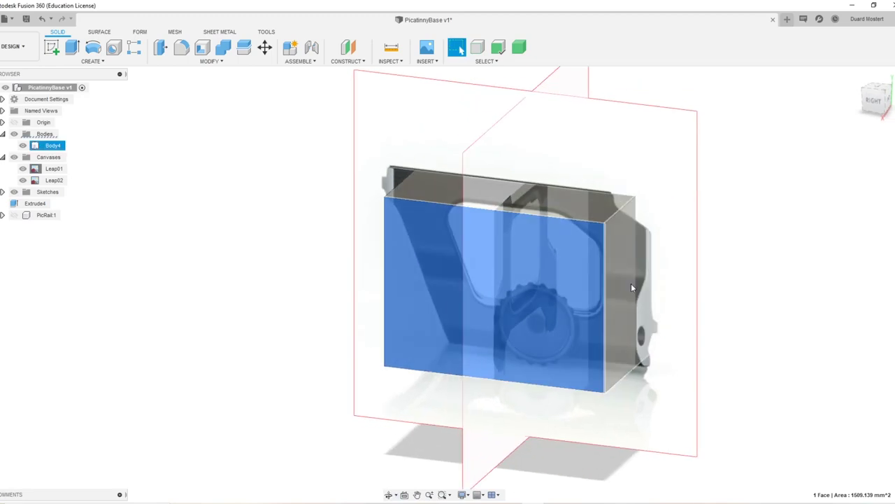
click(629, 288)
key(q)
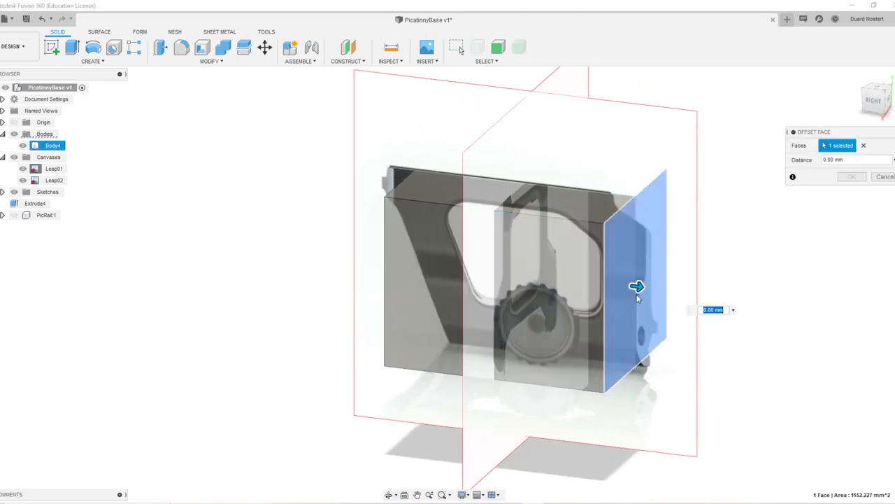
drag(633, 288, 659, 289)
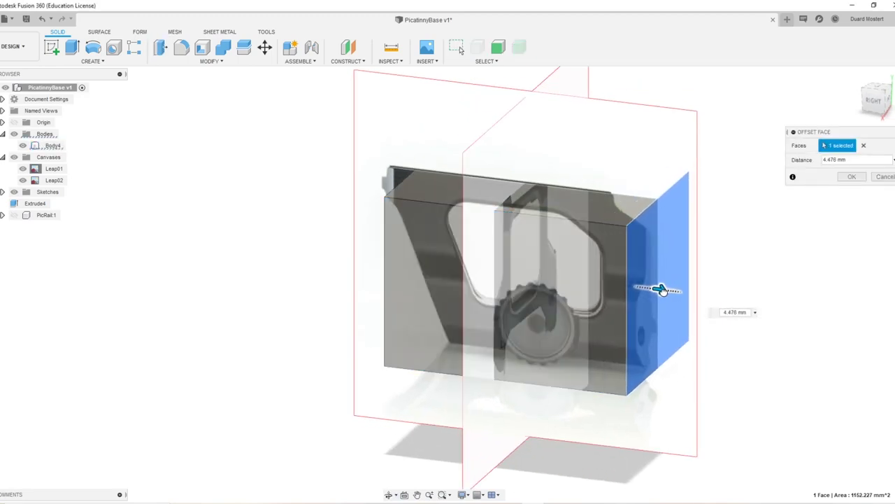
shift+middle_drag(422, 248, 445, 268)
click(852, 176)
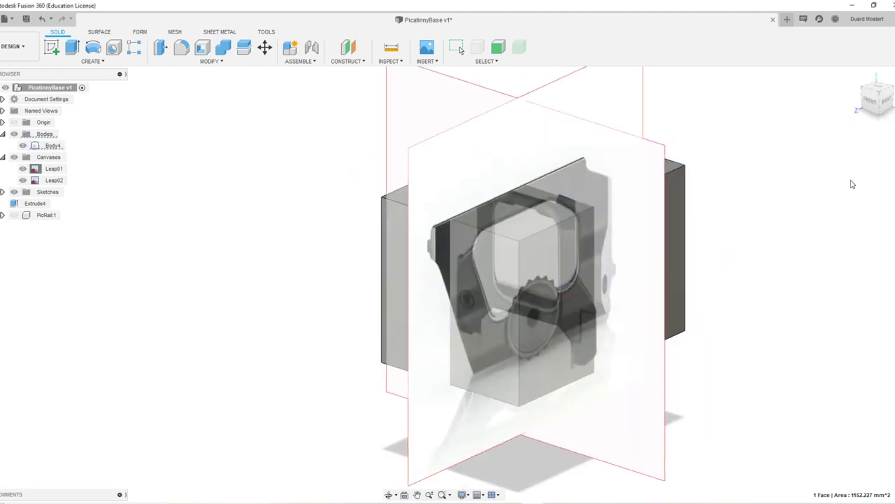
Step: Offset the block's front face outward to reach the mount's upper front tip in the Leap01 canvas
text(q)
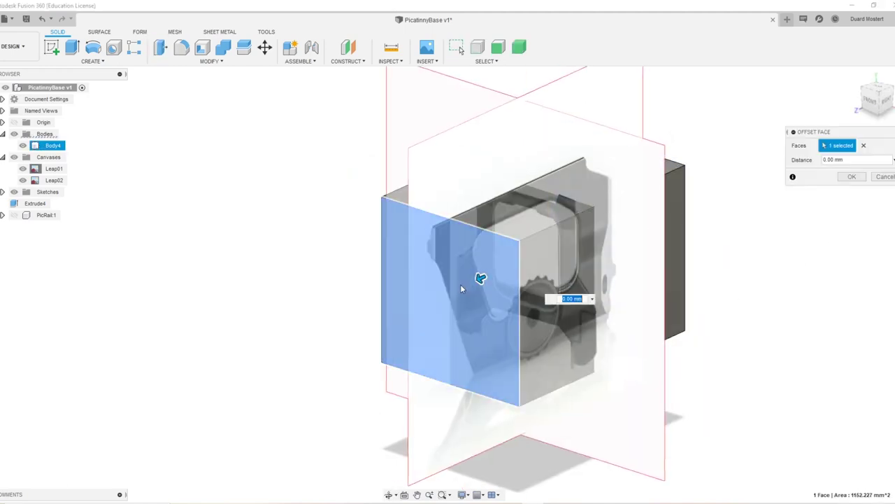
text(5.74)
drag(460, 288, 453, 291)
shift+middle_drag(654, 323, 547, 306)
click(852, 177)
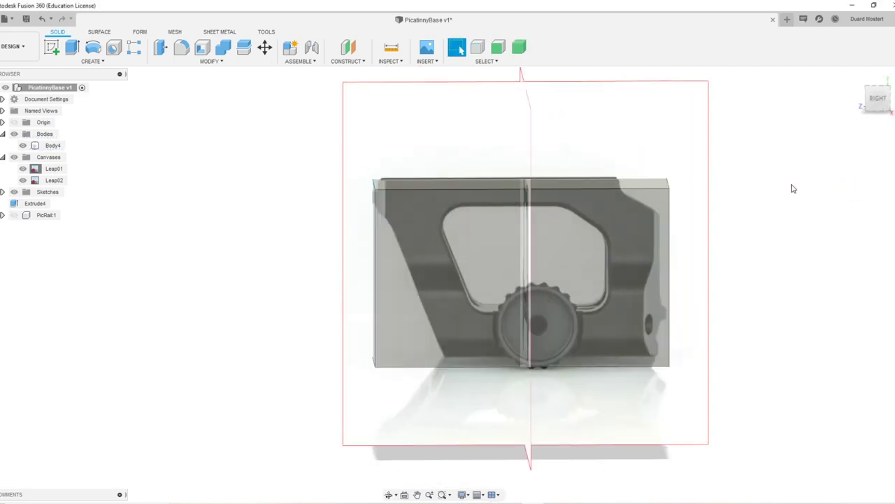
click(875, 97)
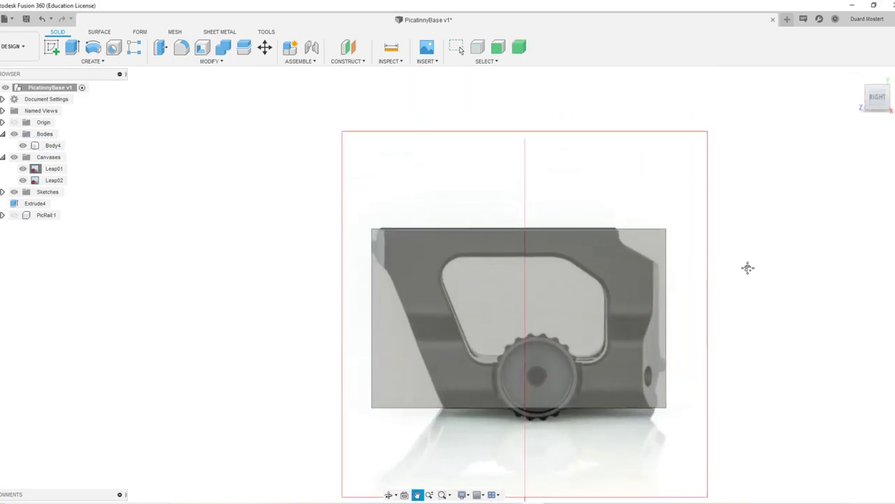
Step: Move the Leap01 canvas sideways along its normal until it stands well clear of the block
shift+middle_drag(760, 231, 660, 296)
scroll(722, 270, down, 5)
scroll(590, 287, up, 5)
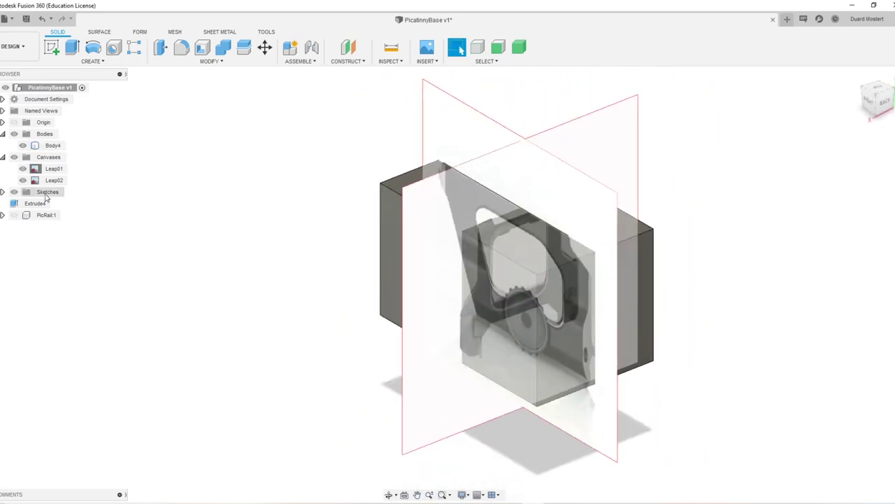
click(35, 173)
right_click(37, 172)
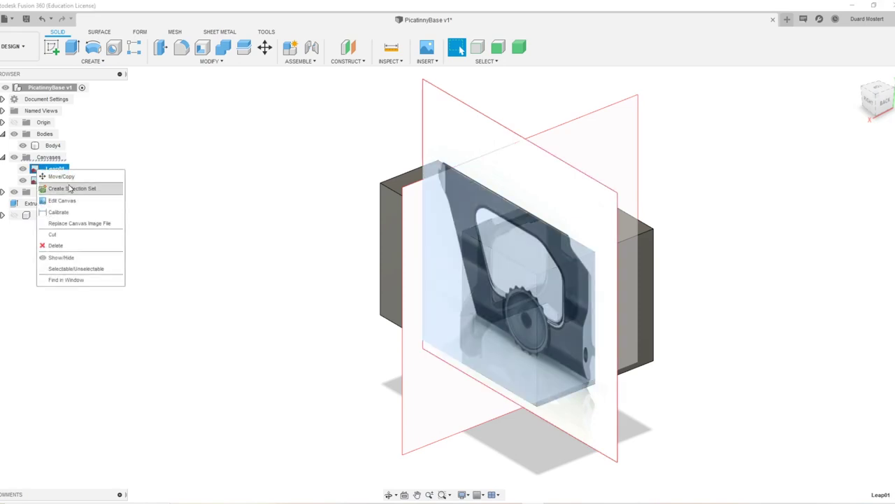
click(60, 176)
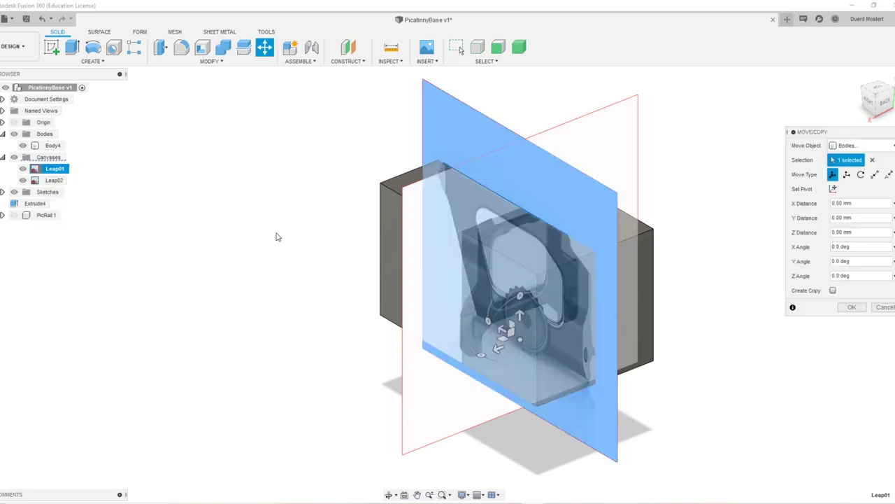
shift+middle_drag(518, 367, 501, 352)
drag(494, 344, 791, 280)
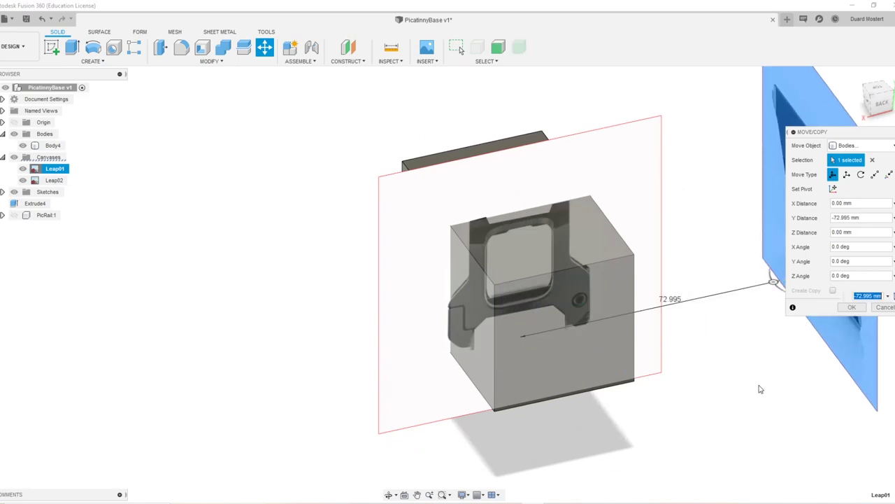
scroll(634, 294, down, 5)
drag(516, 287, 620, 210)
click(852, 307)
Step: Move the Leap02 canvas about 272 mm along its normal, away from the front of the block
shift+middle_drag(331, 256, 378, 273)
shift+middle_drag(465, 299, 480, 298)
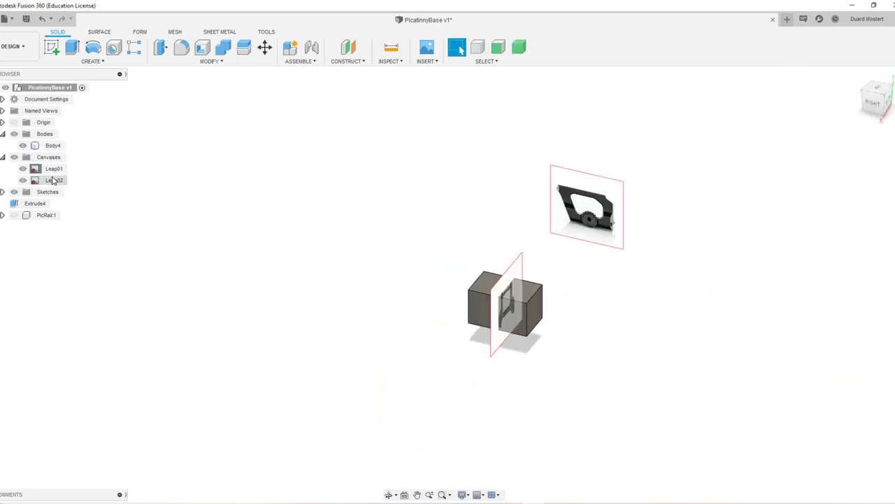
click(34, 180)
right_click(33, 180)
click(60, 189)
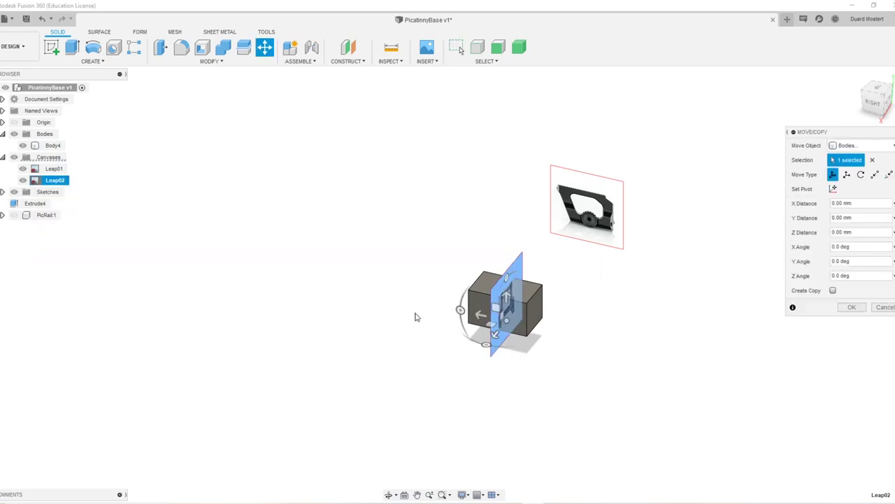
drag(473, 320, 196, 249)
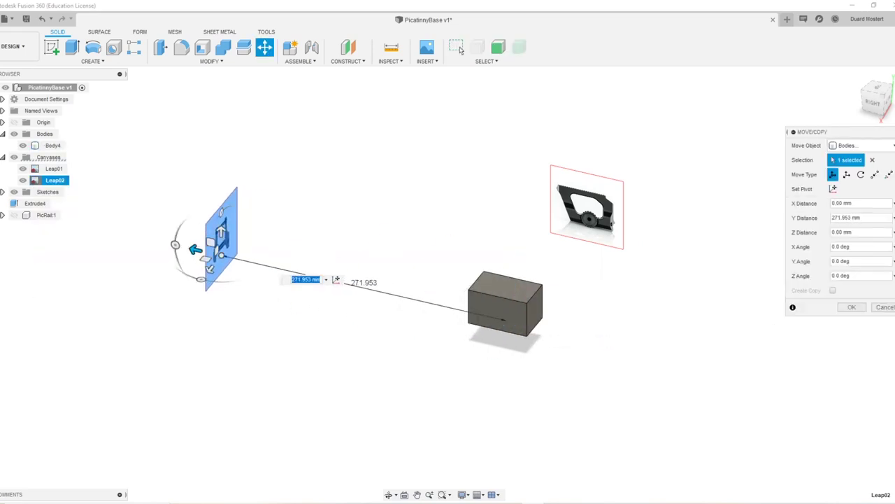
click(850, 306)
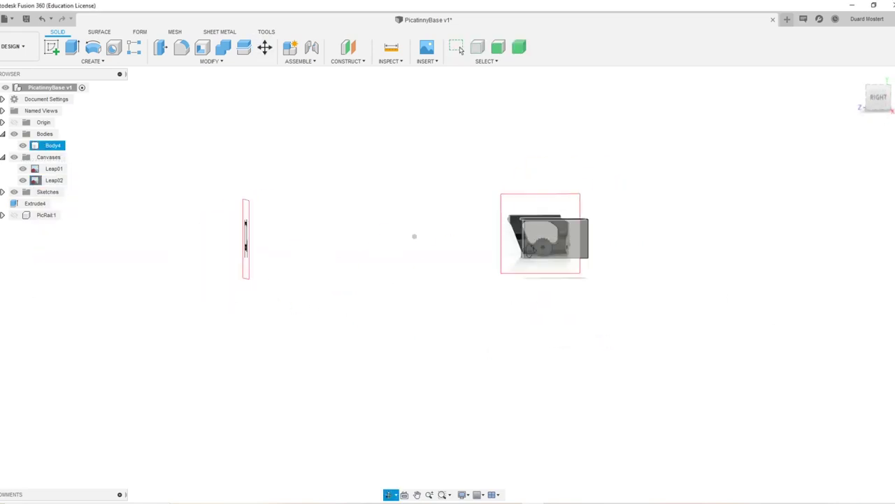
Step: Examine how the block lines up with the Leap01 canvas from the right side and the Leap02 canvas from the back
click(871, 109)
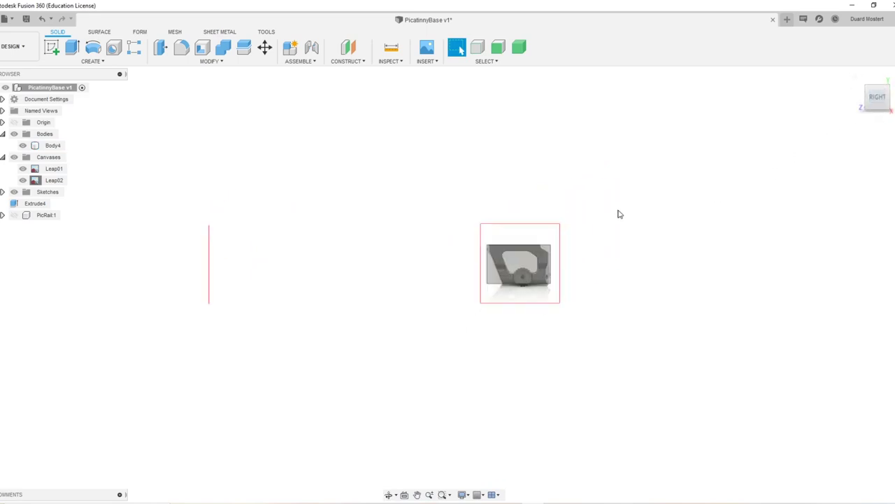
scroll(592, 294, up, 5)
middle_drag(592, 294, 336, 270)
scroll(586, 284, down, 5)
click(871, 98)
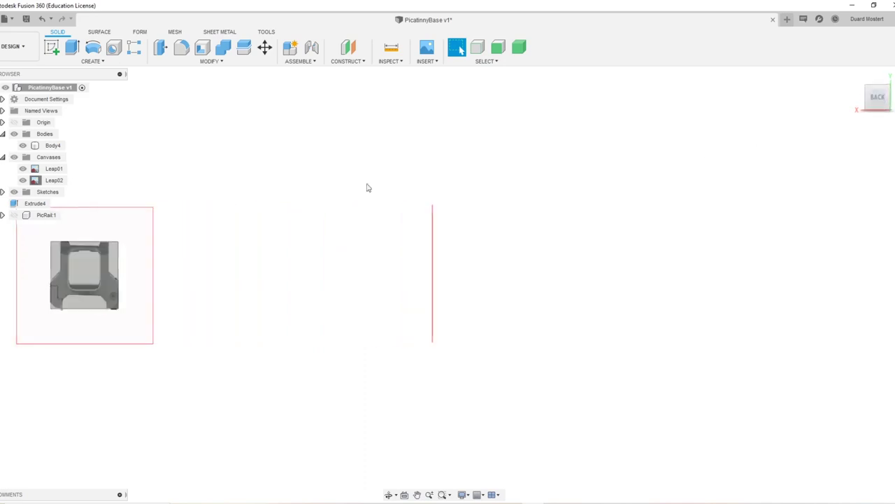
scroll(434, 219, up, 5)
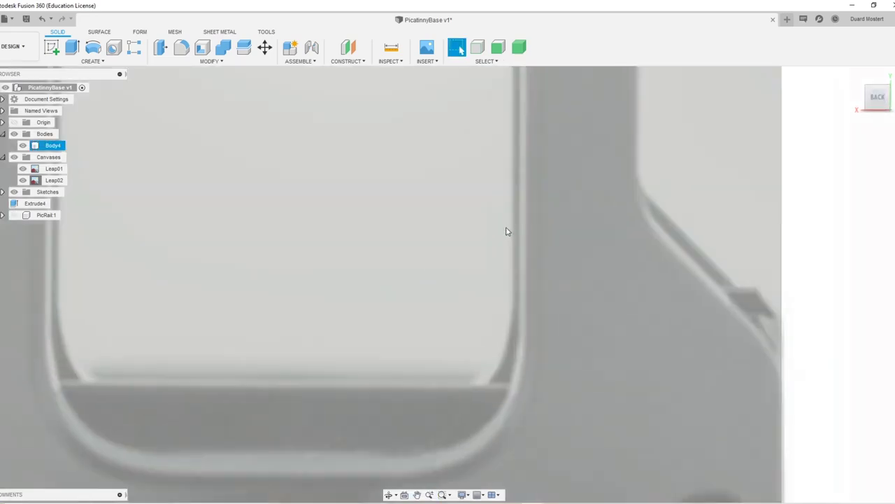
scroll(490, 203, down, 3)
scroll(499, 140, up, 1)
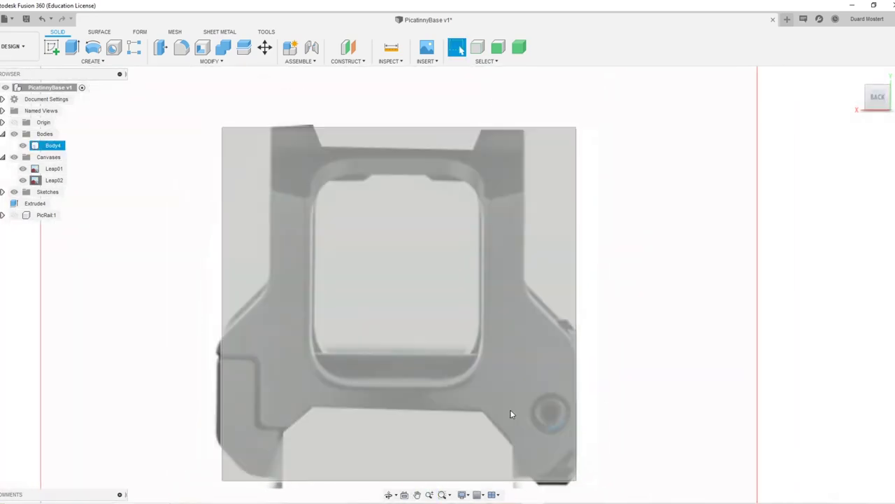
middle_drag(480, 398, 524, 338)
scroll(509, 264, down, 3)
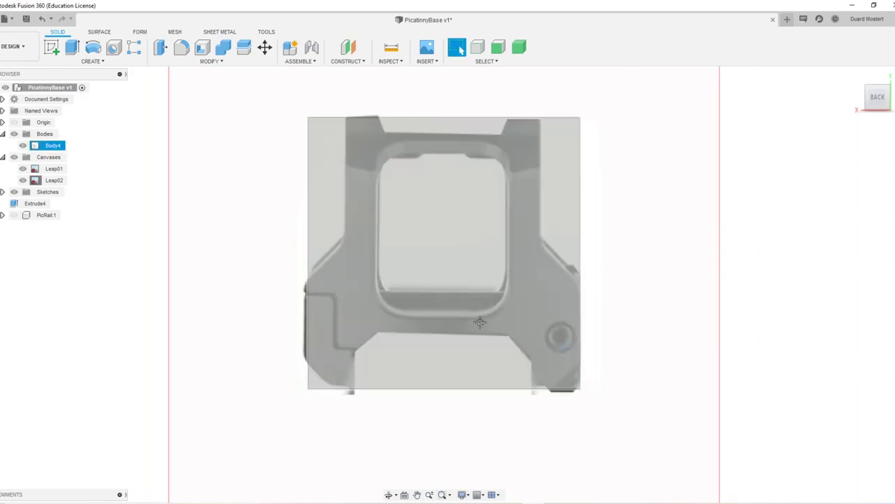
middle_drag(480, 322, 480, 370)
scroll(476, 368, down, 3)
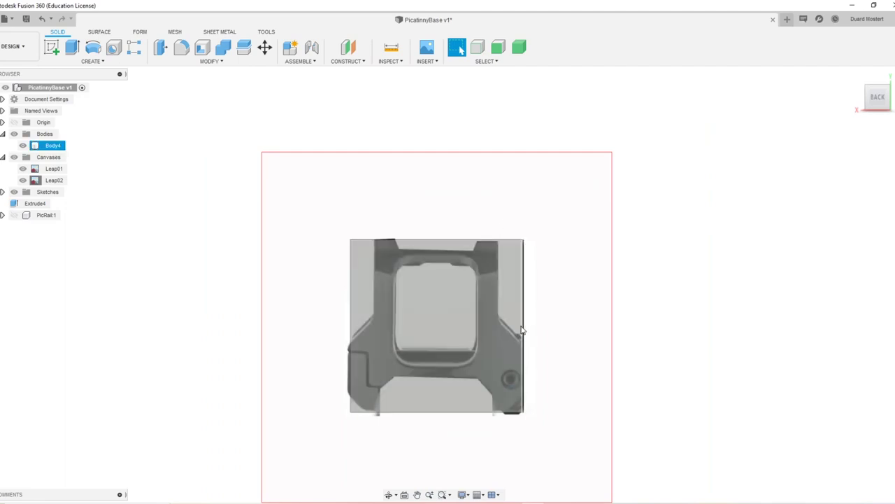
Step: On the XY origin plane, sketch a vertical line down the mount's outer edge, continued by an about 11 mm diagonal along the shoulder
key(l)
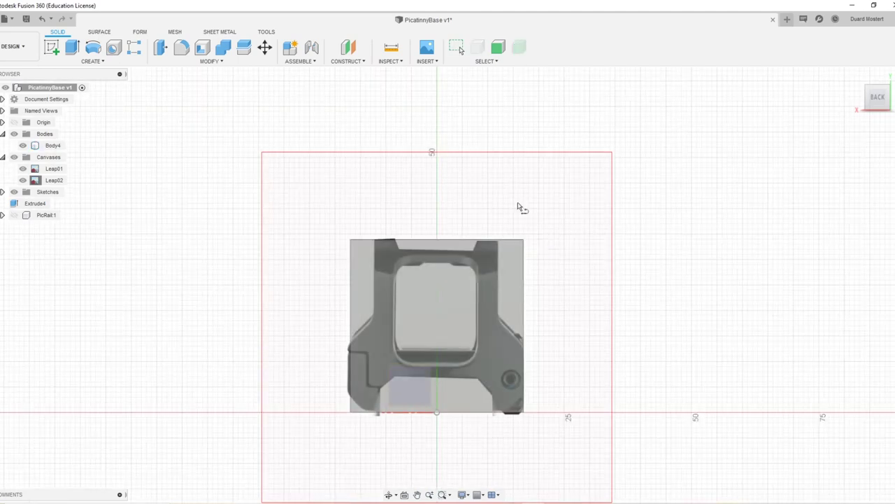
click(500, 231)
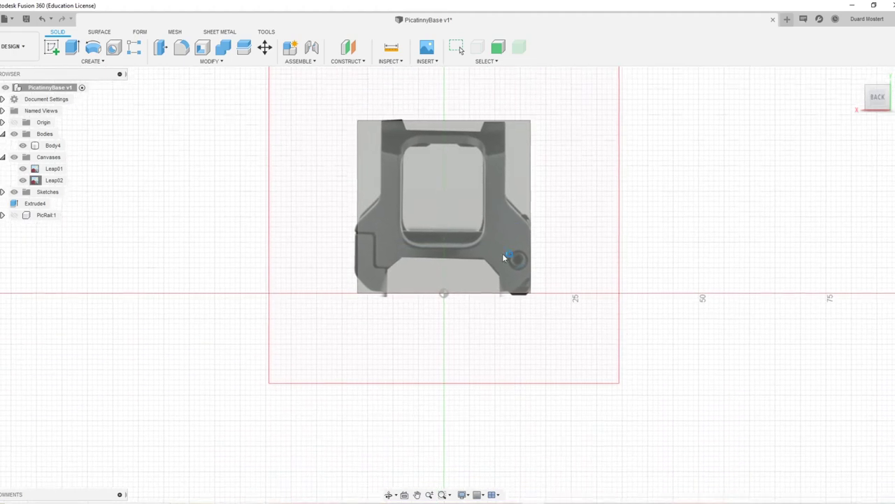
click(503, 94)
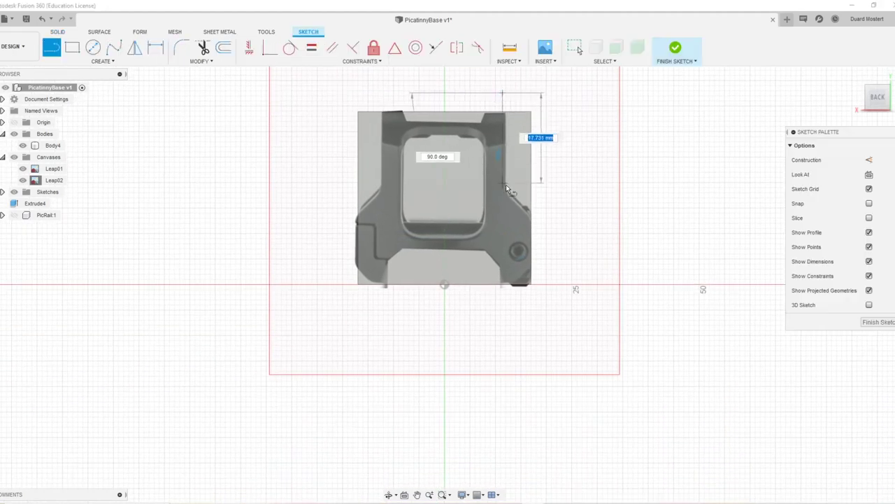
click(504, 189)
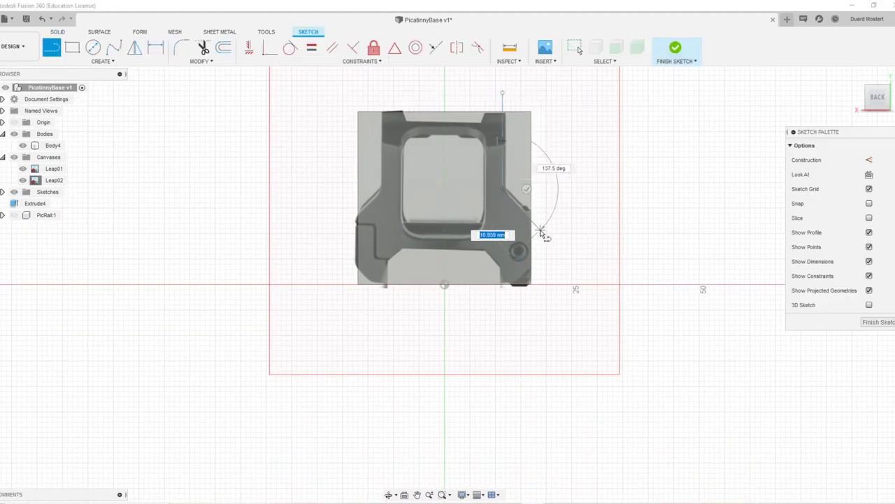
click(540, 230)
click(560, 210)
Step: Trace the top recess's slanted side and horizontal floor past the block's opposite side, and finish the sketch
middle_drag(472, 141, 505, 242)
scroll(520, 222, up, 3)
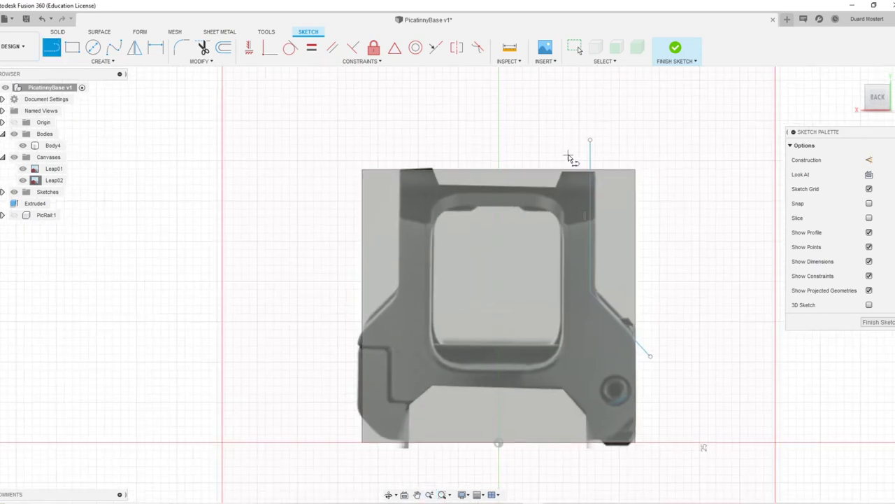
click(568, 154)
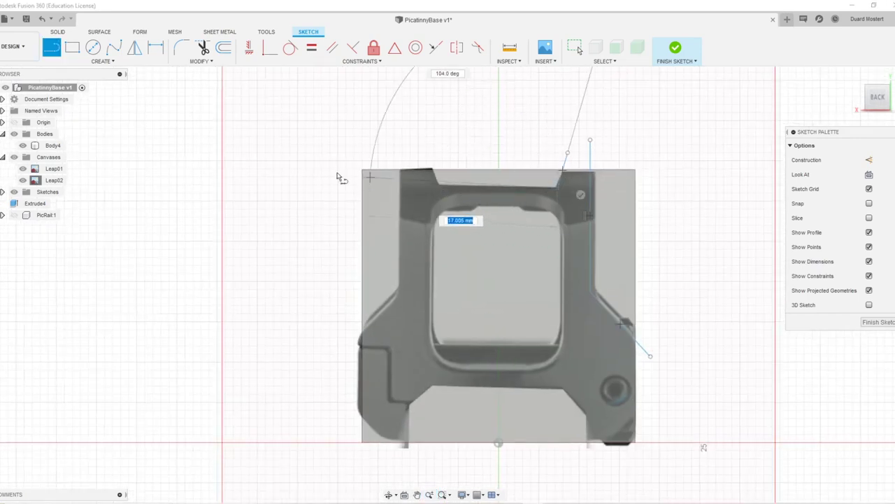
click(321, 189)
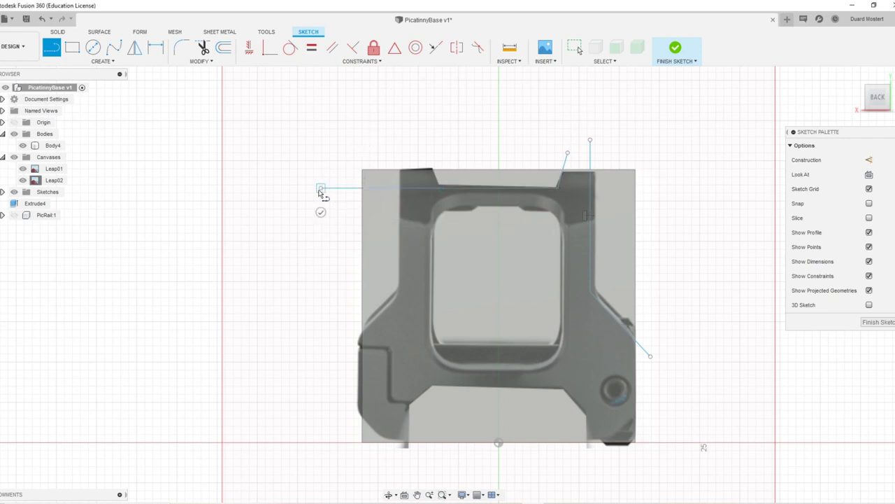
scroll(575, 240, down, 2)
middle_drag(575, 240, 568, 276)
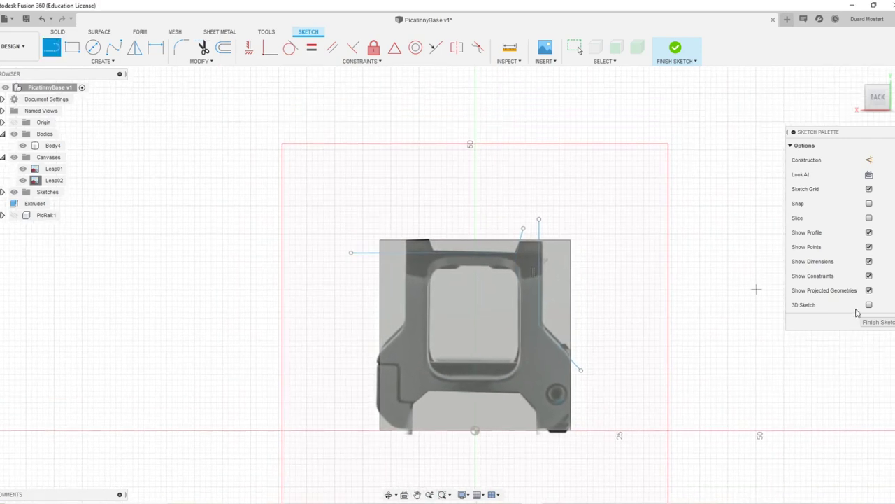
click(883, 324)
click(300, 292)
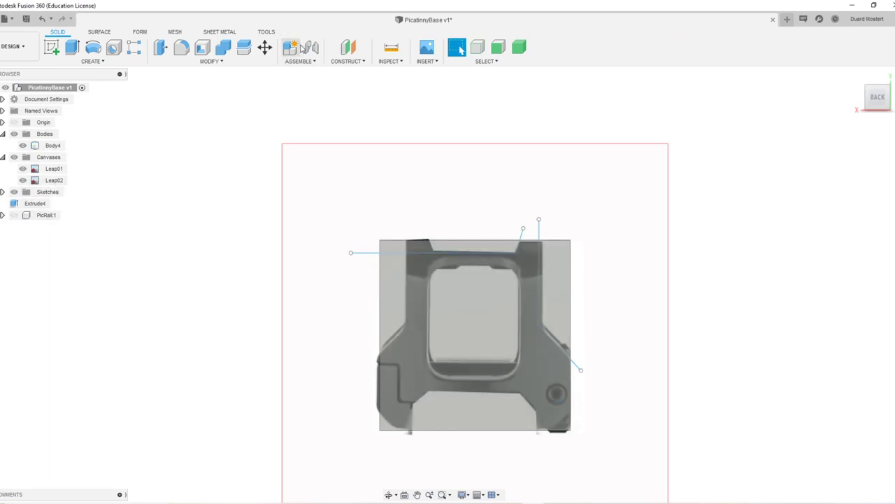
click(293, 61)
mouse_move(344, 62)
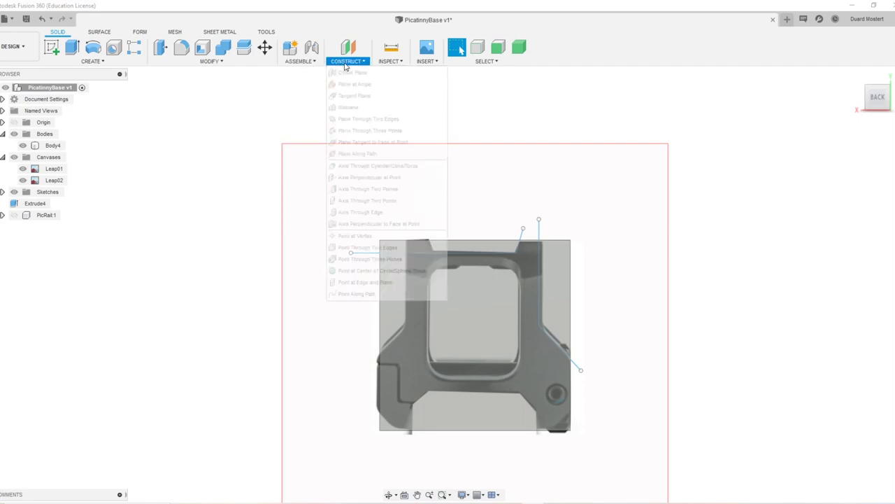
mouse_move(172, 66)
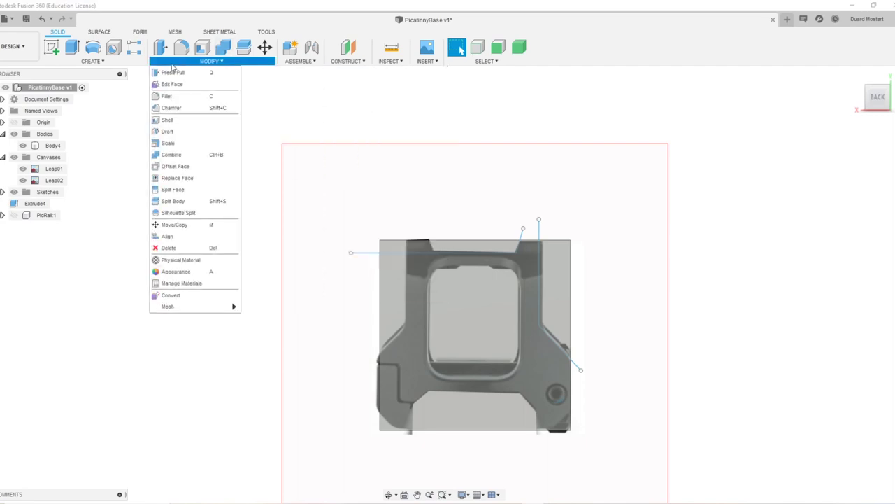
click(101, 33)
click(143, 32)
click(175, 32)
click(58, 32)
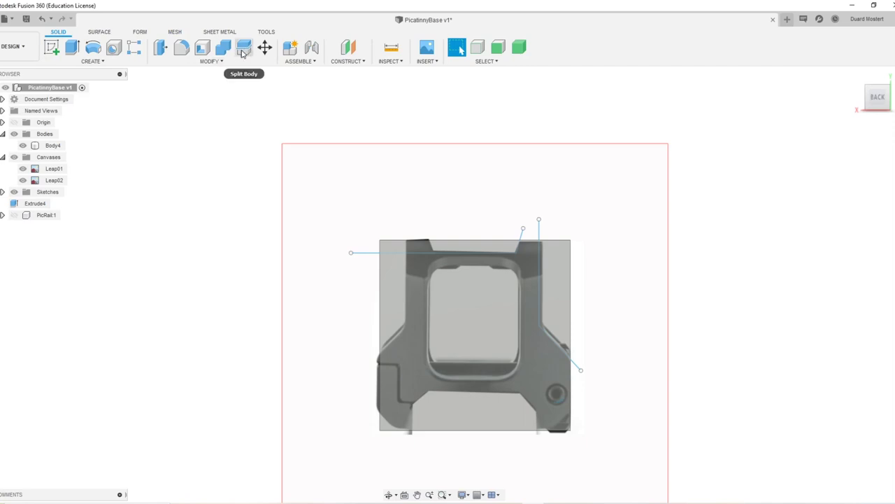
Step: Split the block with both sketched line chains, the recess profile and the outer shoulder profile, as splitting tools
click(508, 295)
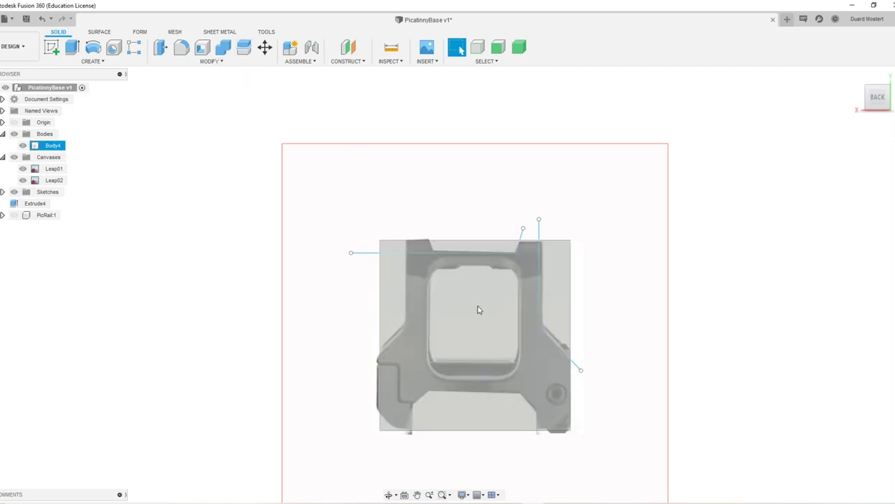
key(Return)
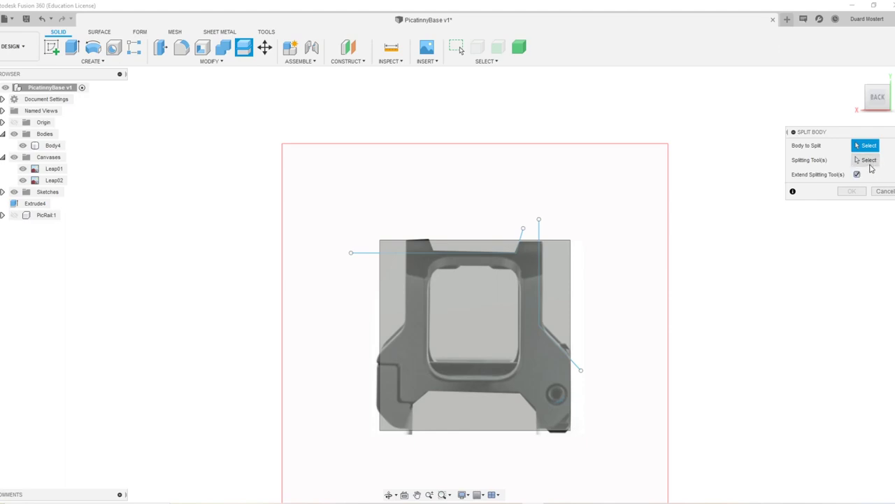
click(517, 307)
mouse_move(480, 298)
shift+middle_down()
mouse_move(502, 323)
mouse_move(483, 312)
shift+middle_up()
click(866, 160)
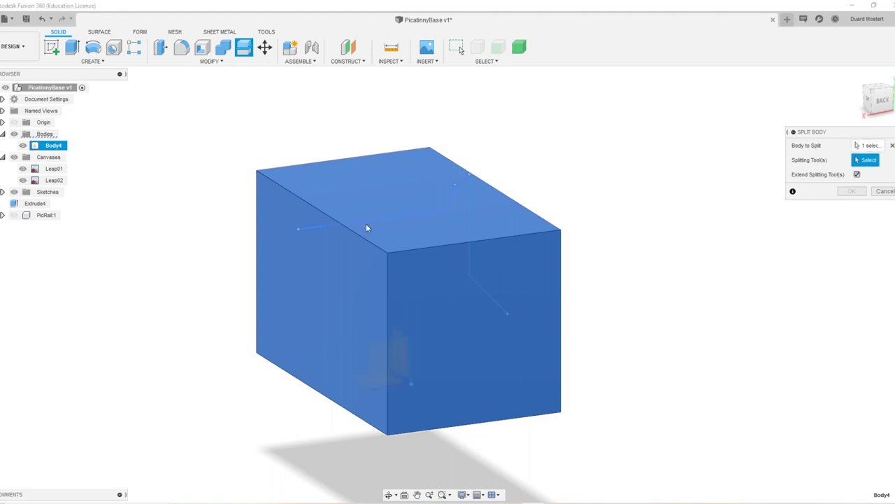
click(307, 229)
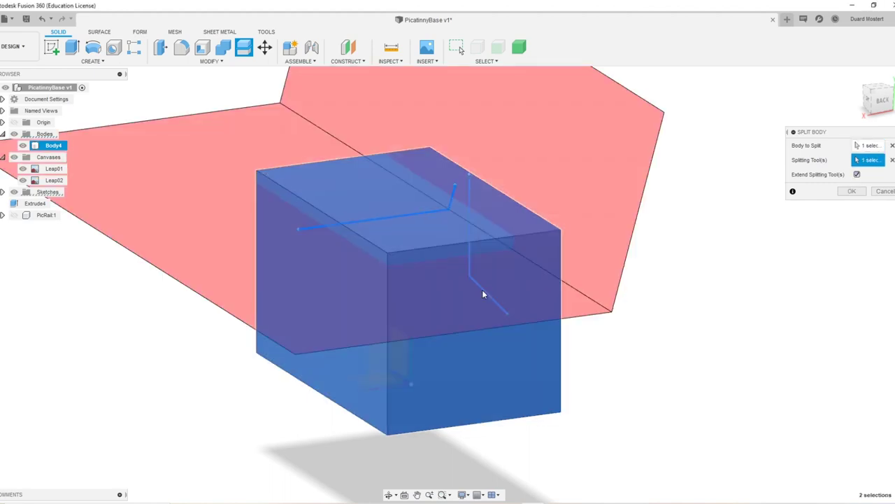
click(482, 291)
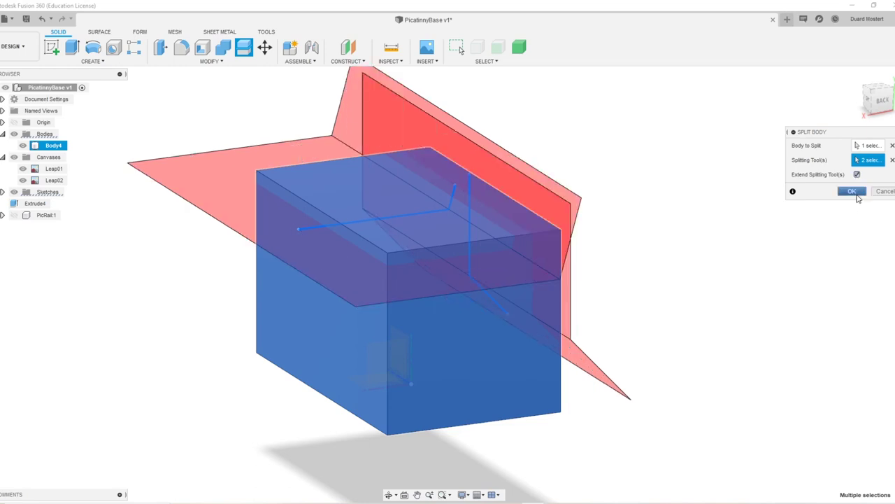
click(852, 192)
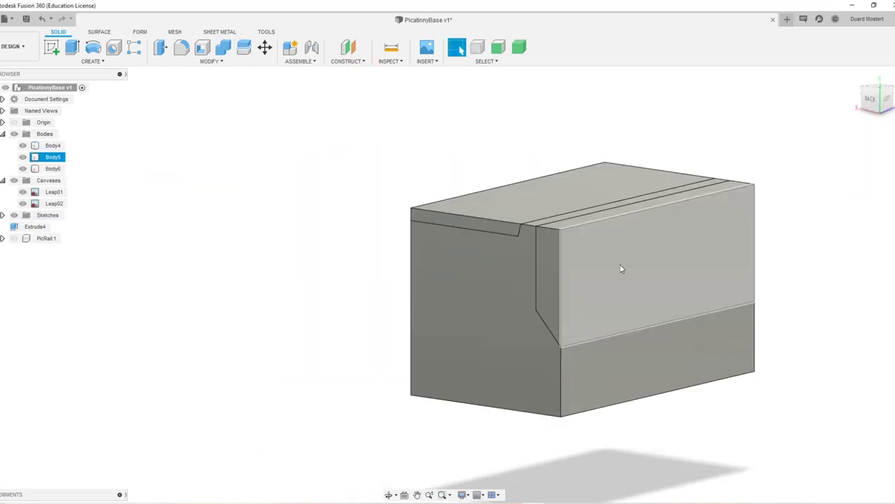
Step: Delete the two cut-off pieces above the recess floor and outside the shoulder profile
shift+middle_drag(620, 264, 620, 263)
click(620, 264)
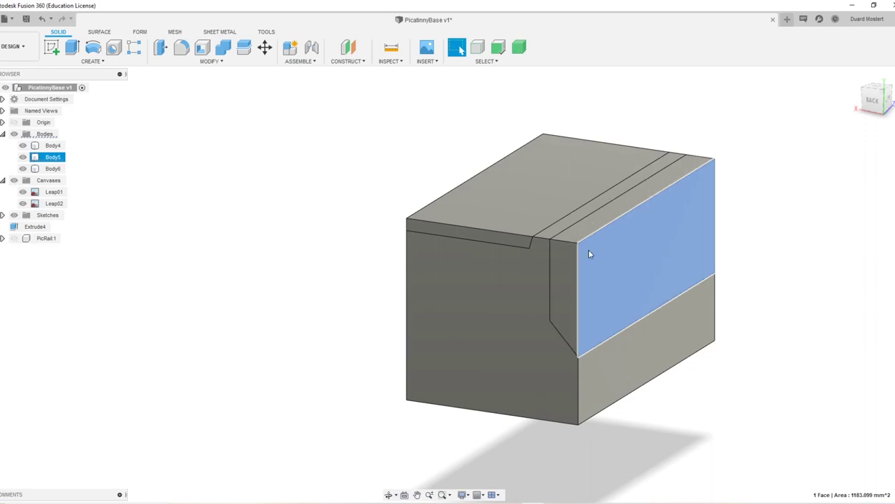
key(Delete)
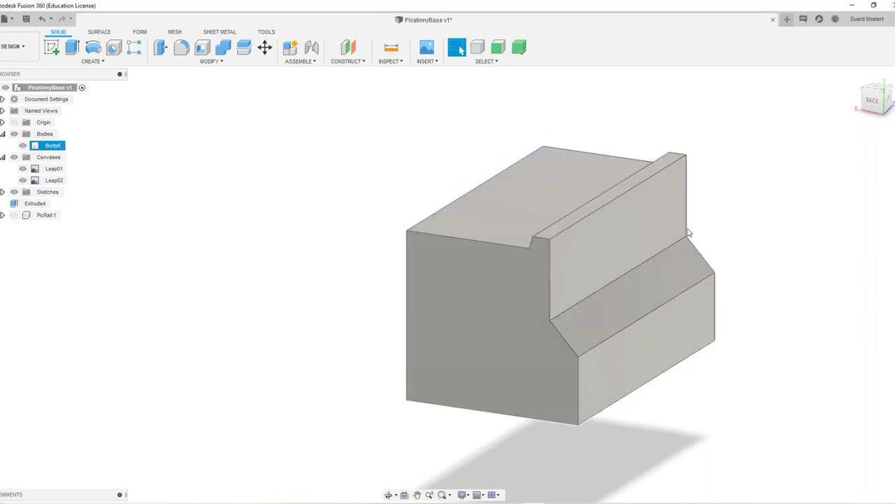
Step: Set the trimmed block as the body to divide with Split Body
click(872, 102)
mouse_move(597, 274)
ctrl+shift+middle_down()
mouse_move(598, 295)
mouse_move(610, 277)
mouse_move(600, 289)
ctrl+shift+middle_up()
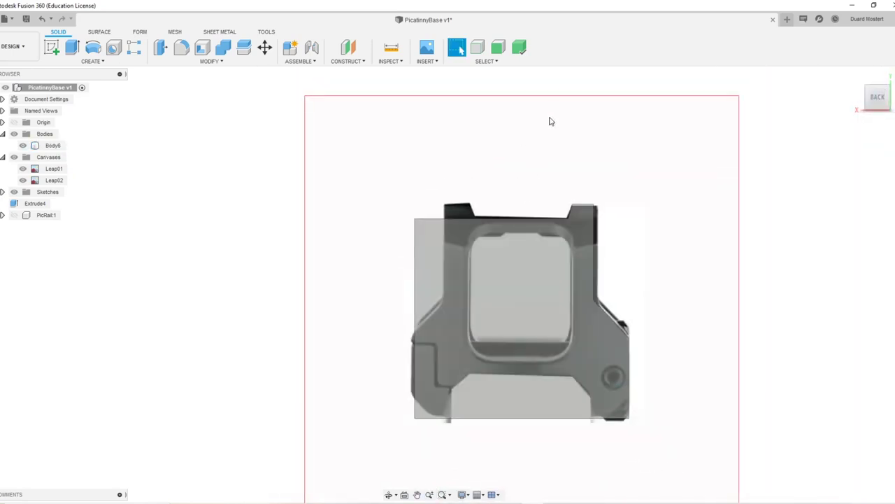
click(502, 416)
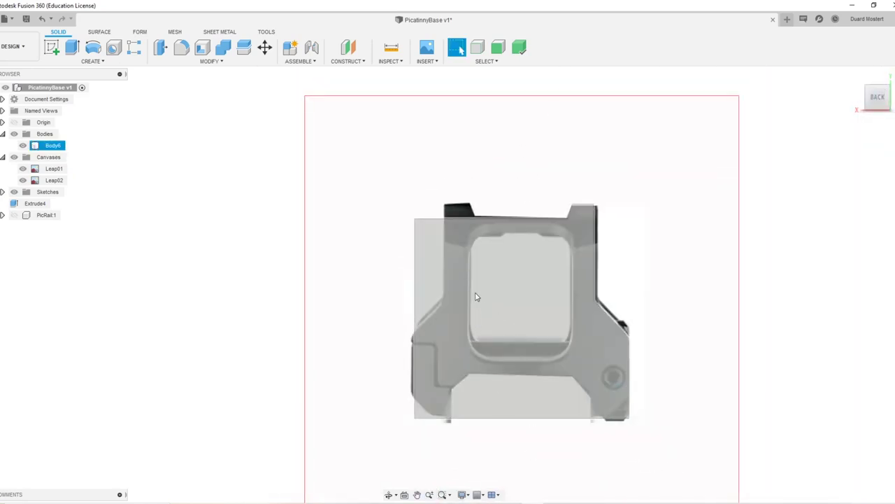
shift+middle_drag(475, 293, 477, 273)
click(522, 284)
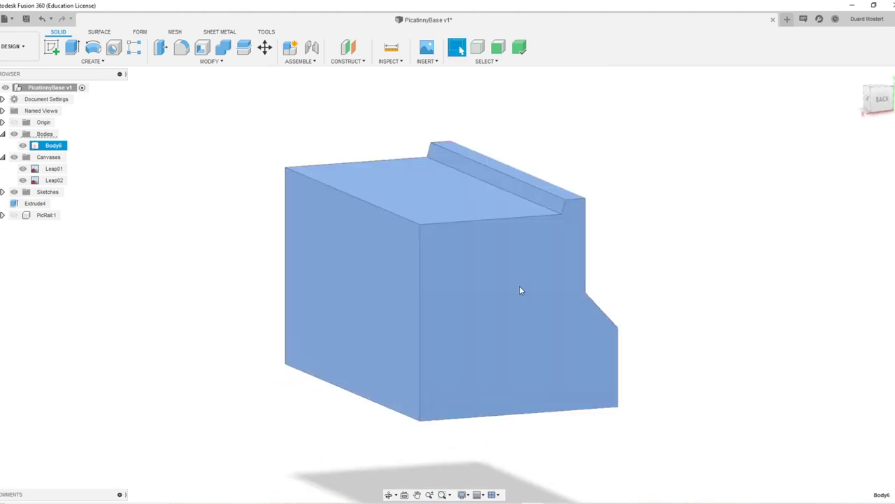
key(shift+s)
click(872, 147)
click(868, 160)
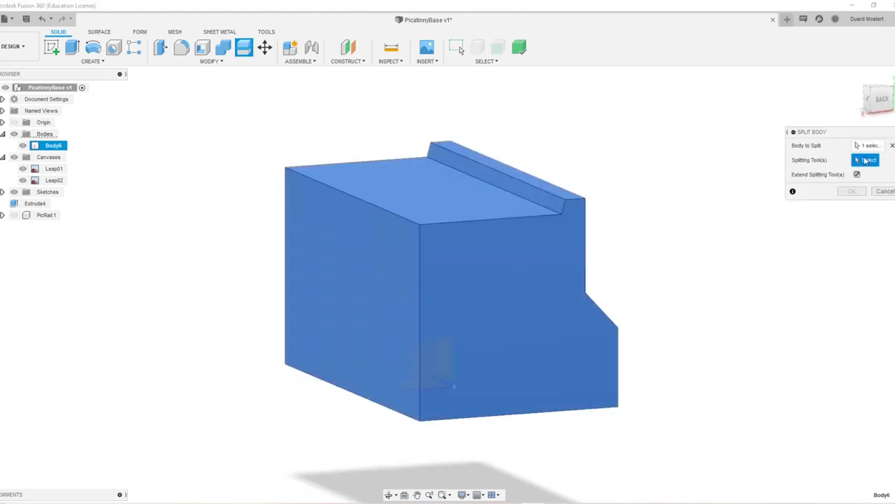
click(442, 354)
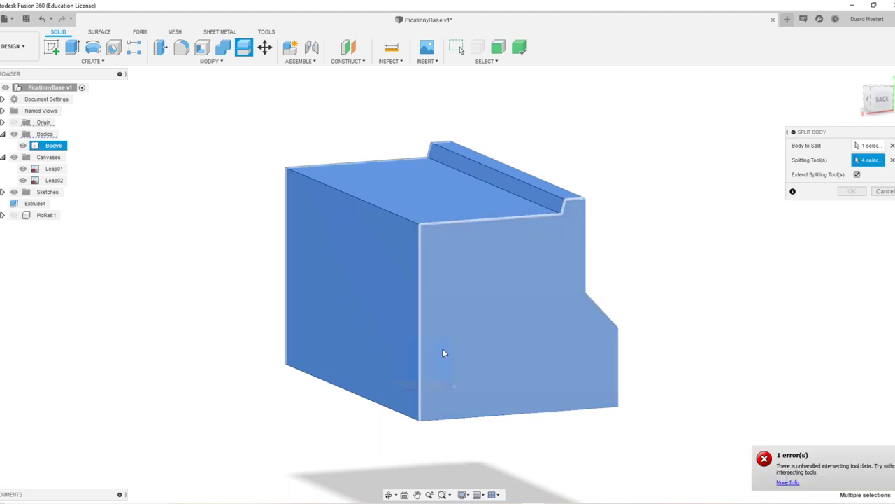
click(893, 160)
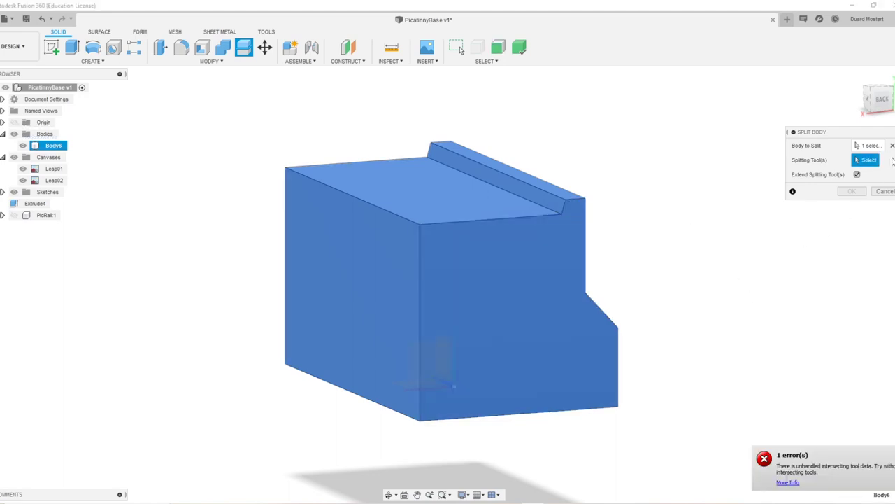
click(435, 345)
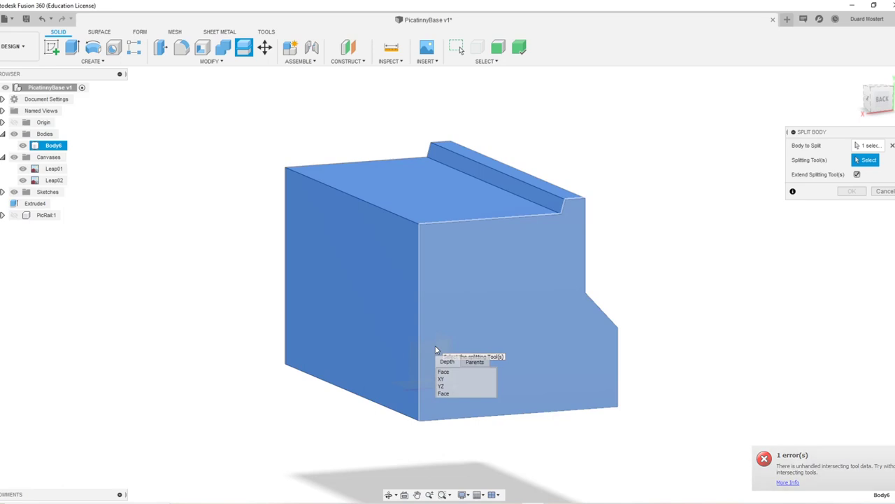
click(443, 384)
shift+middle_drag(579, 310, 586, 314)
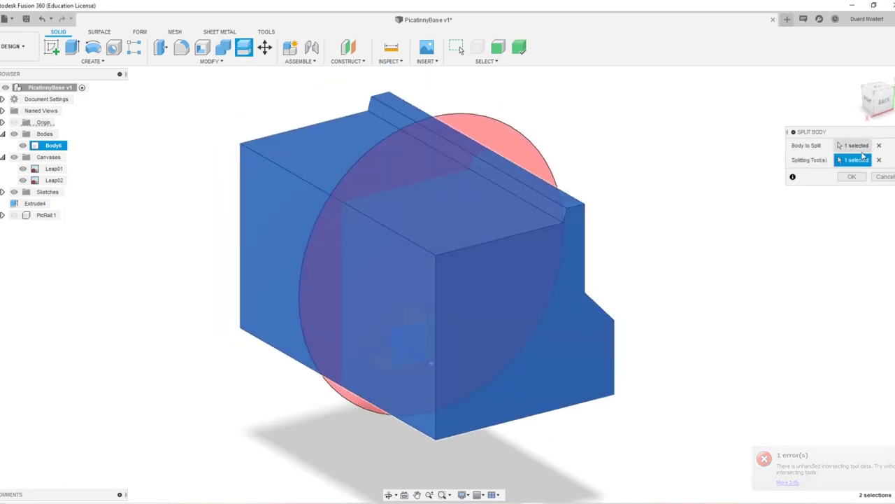
click(878, 159)
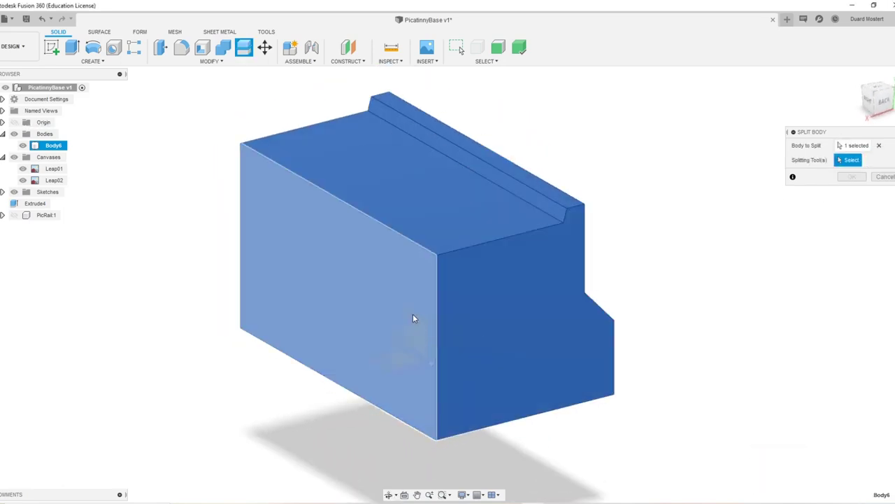
Step: Split the block in half along the lengthwise vertical origin plane and delete the half without the shoulder profile
click(412, 316)
click(423, 349)
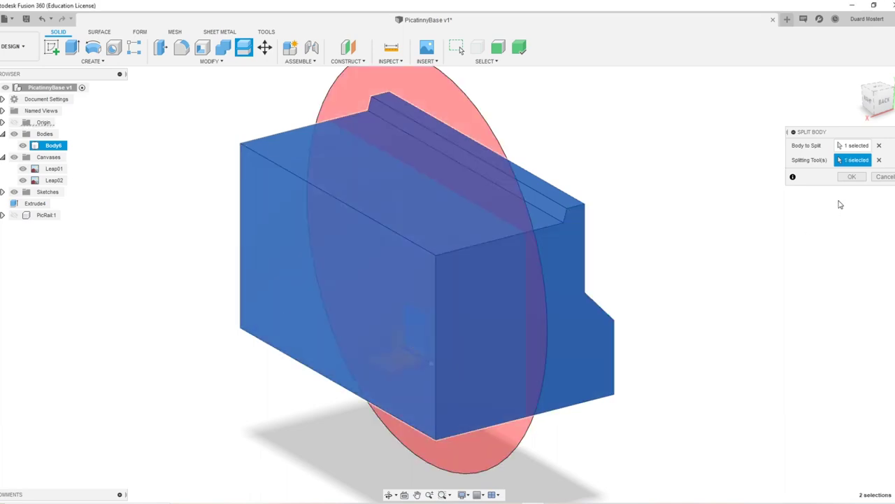
click(852, 176)
key(F6)
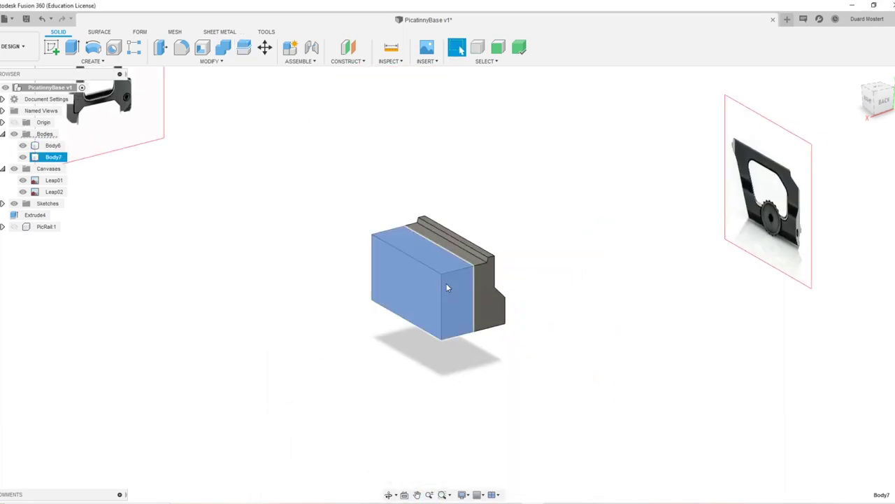
key(Delete)
Step: Sketch an open three-line chain on the back plane tracing the window's outer half, about 21 mm tall, extending past the centreline
click(883, 102)
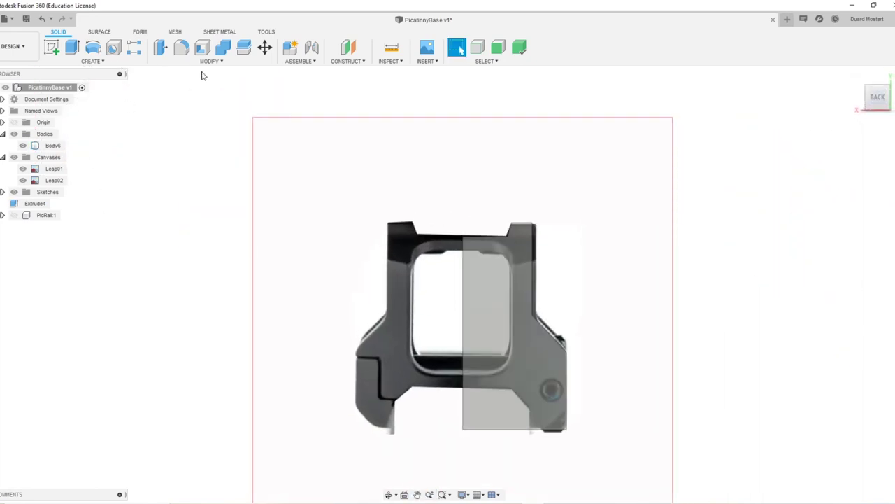
key(l)
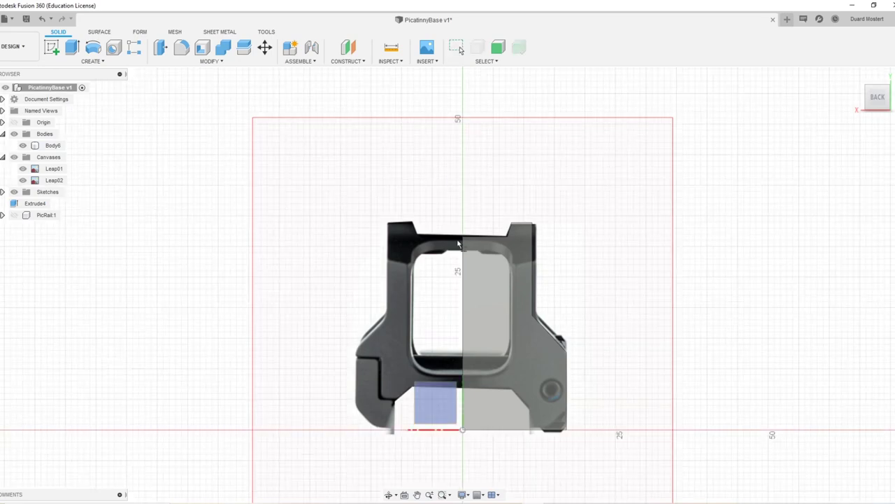
click(454, 245)
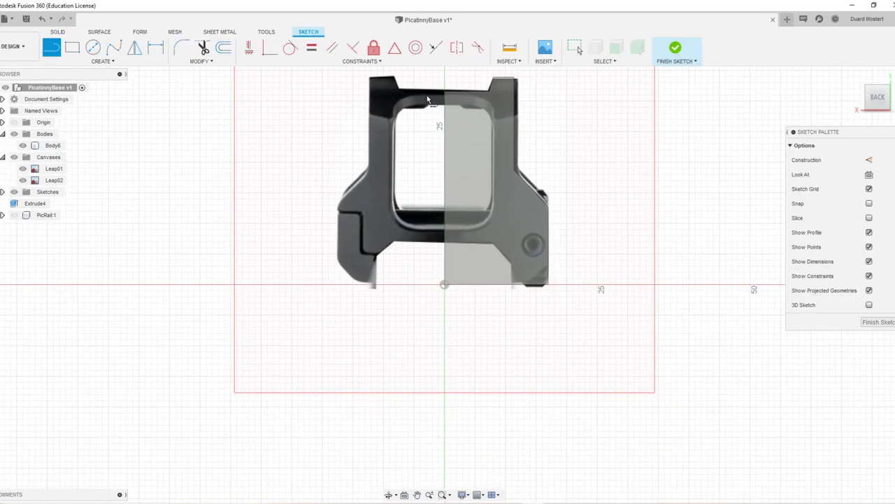
click(427, 101)
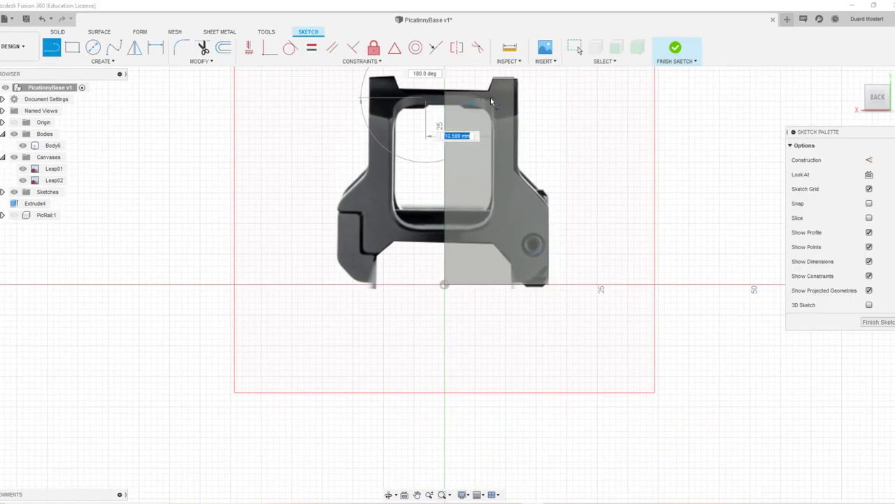
click(494, 102)
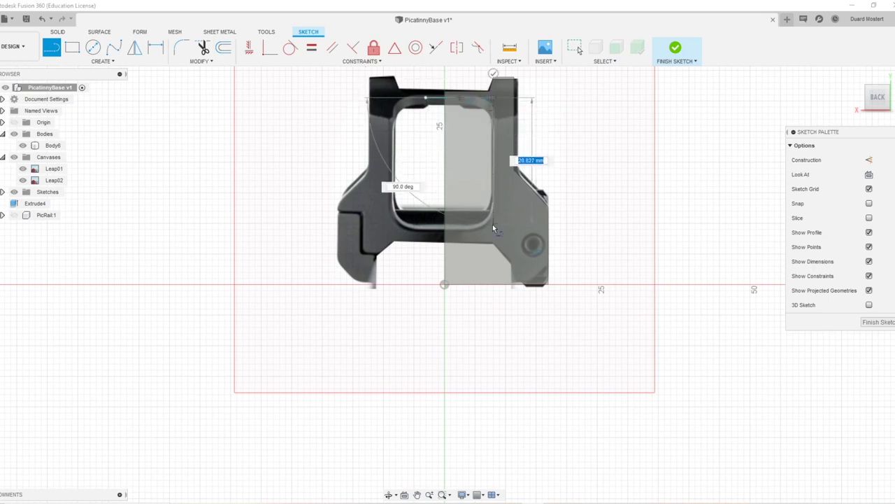
click(492, 231)
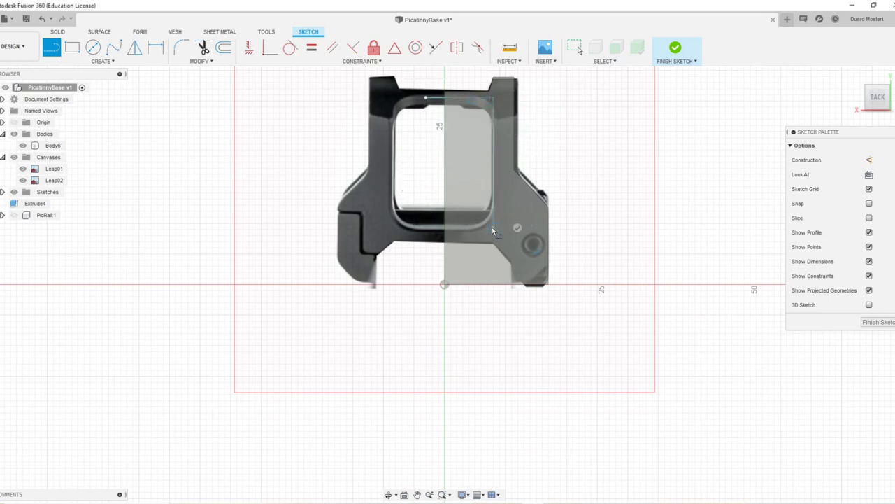
click(408, 230)
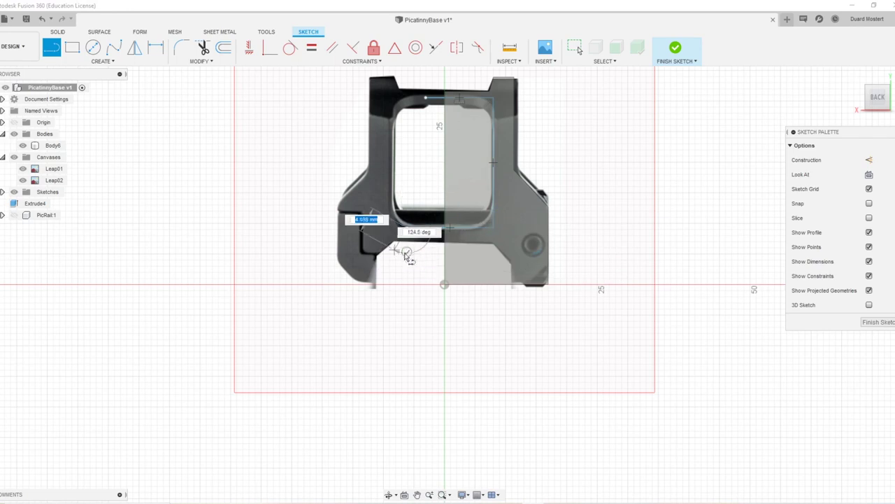
key(Escape)
middle_drag(543, 175, 539, 314)
key(l)
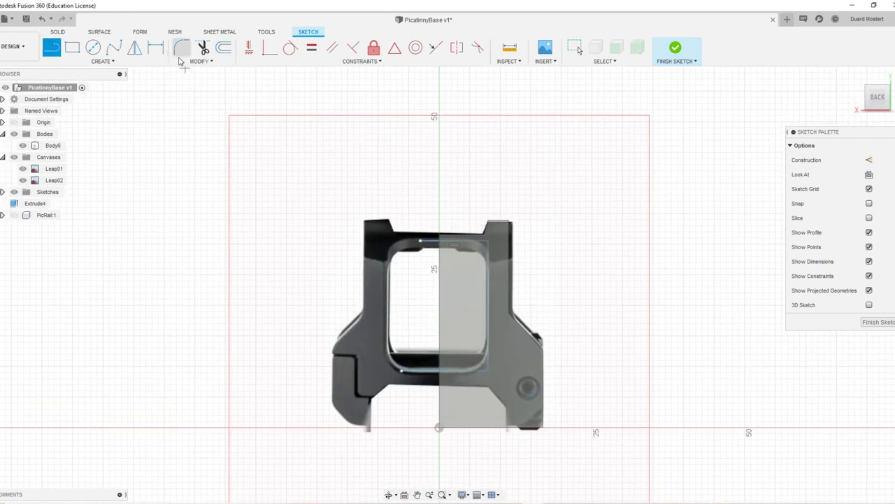
Step: Fillet both corners of the window line chain with a 3 mm radius and finish the sketch
click(182, 51)
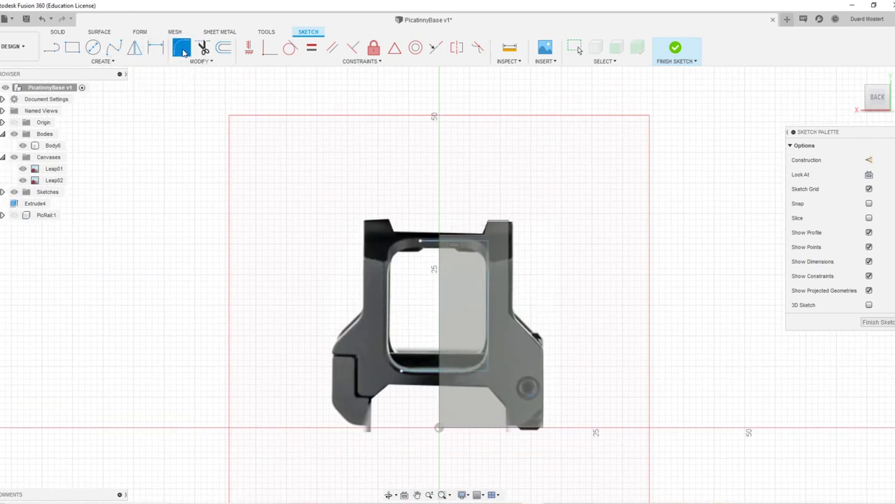
click(488, 243)
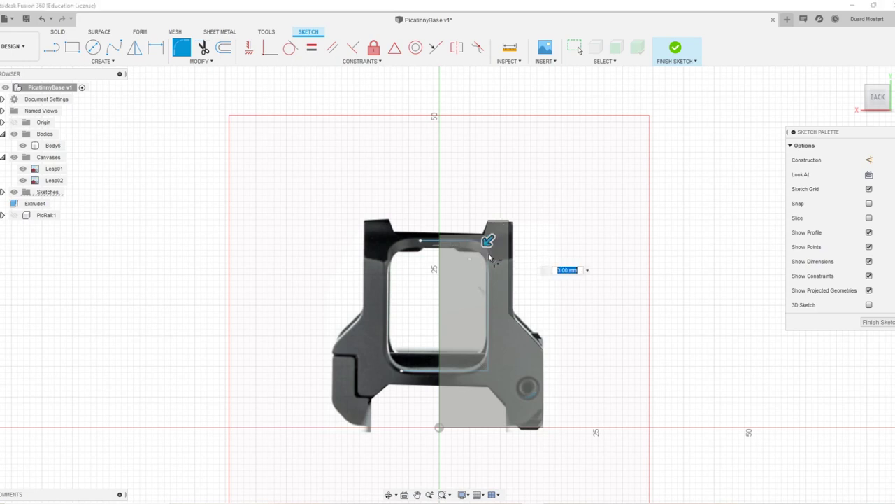
click(489, 373)
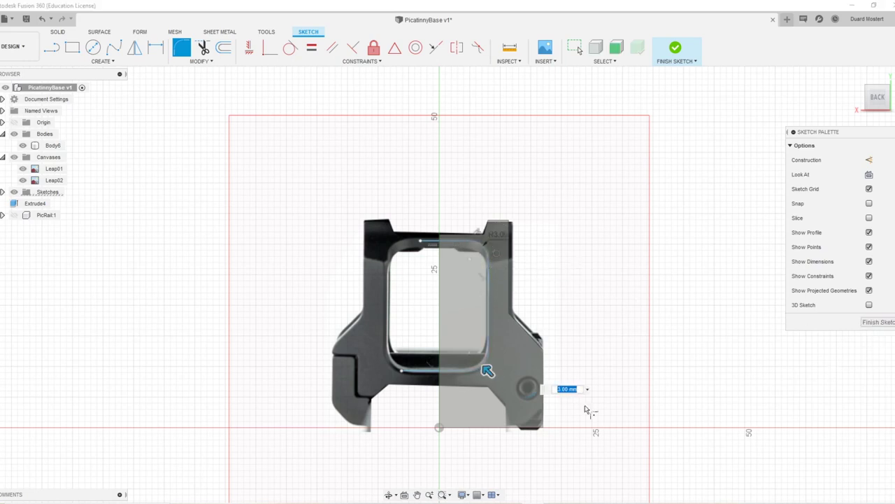
click(880, 326)
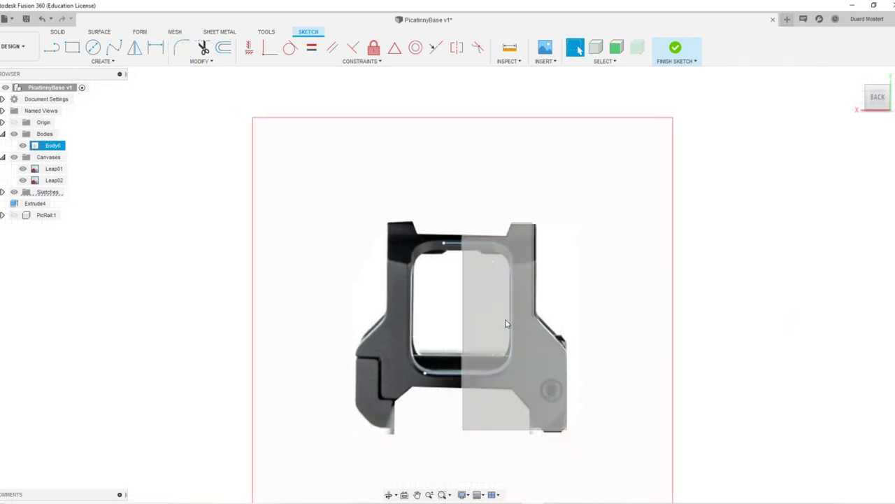
Step: Split the half body with the filleted window profile and remove the piece inside the window
double_click(471, 340)
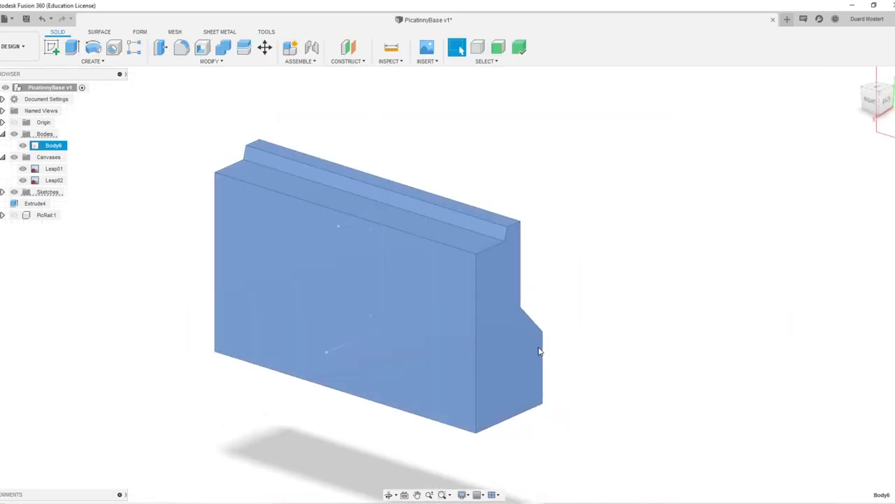
key(shift+s)
click(867, 160)
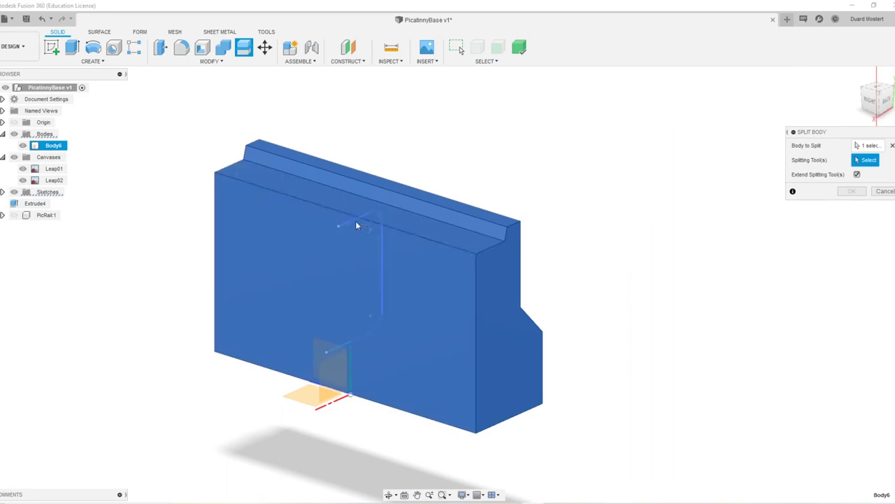
click(347, 226)
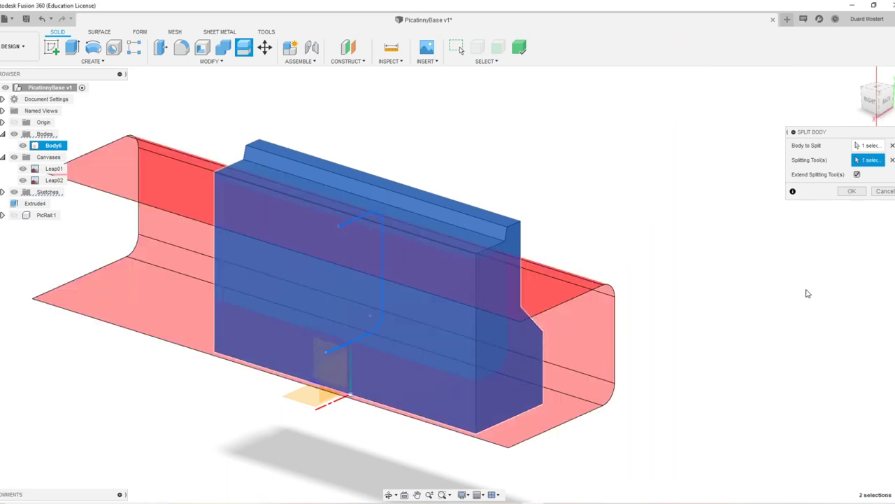
click(851, 196)
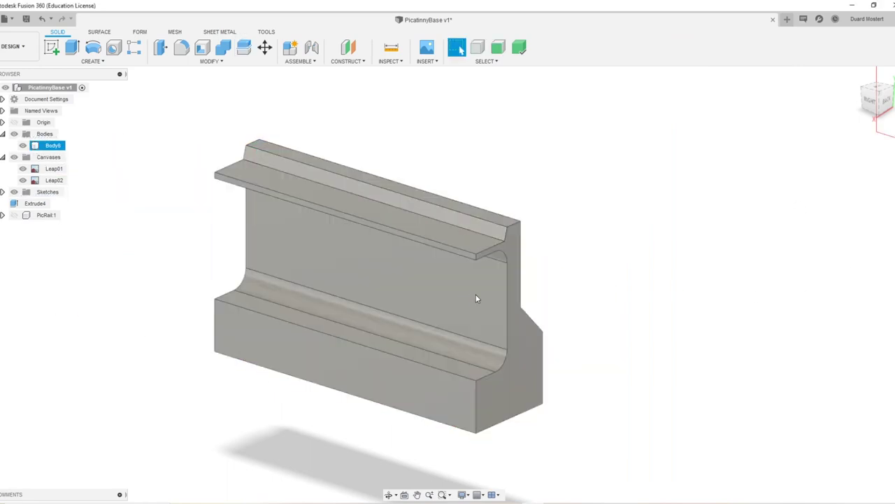
Step: Compare the hollowed half body with the back-view reference canvas
scroll(562, 230, down, 5)
shift+middle_drag(562, 231, 505, 254)
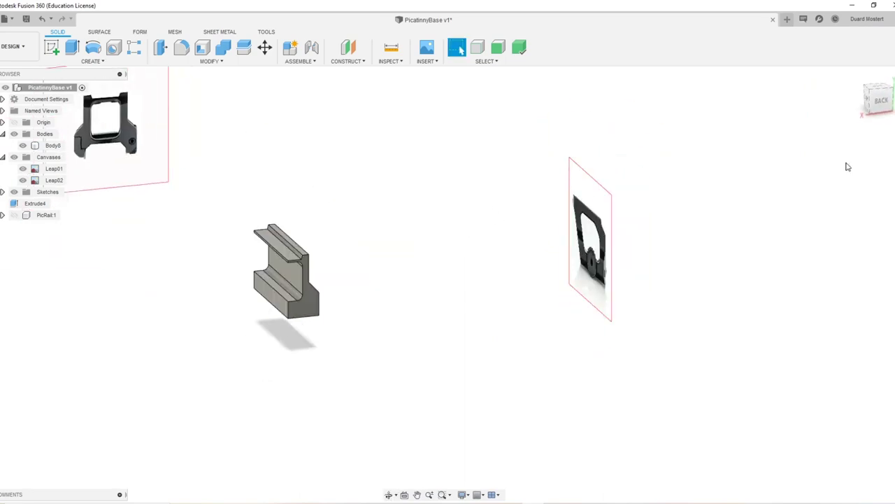
click(883, 101)
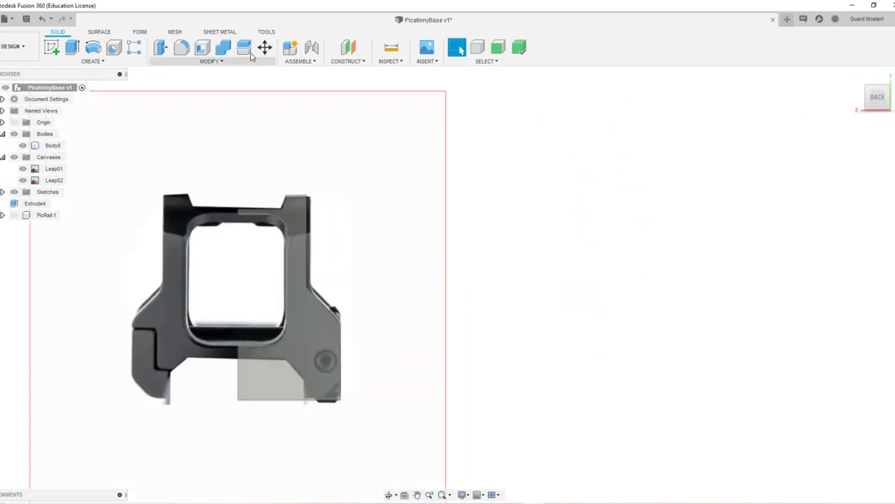
middle_drag(287, 274, 402, 261)
scroll(372, 266, up, 3)
scroll(373, 266, down, 4)
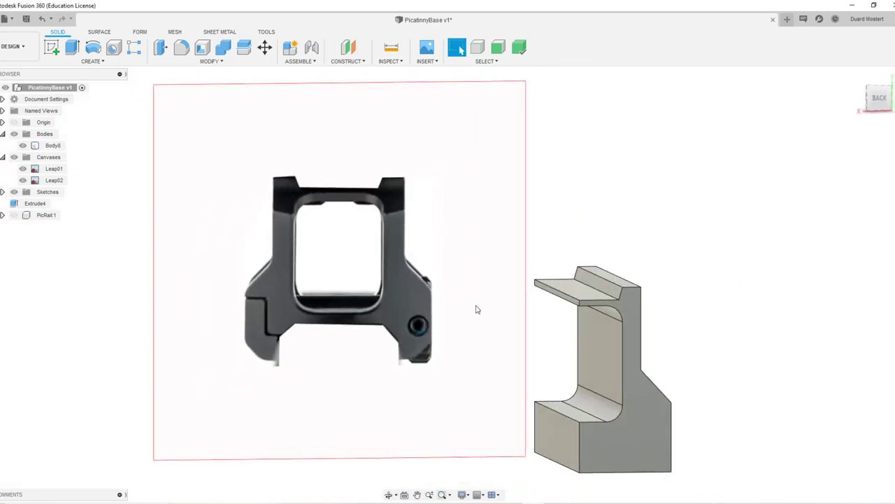
scroll(508, 342, down, 3)
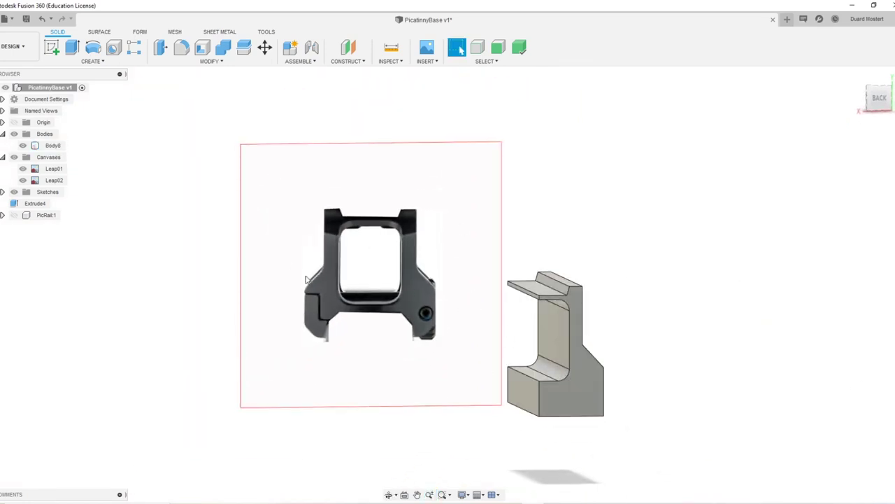
shift+middle_drag(546, 368, 594, 378)
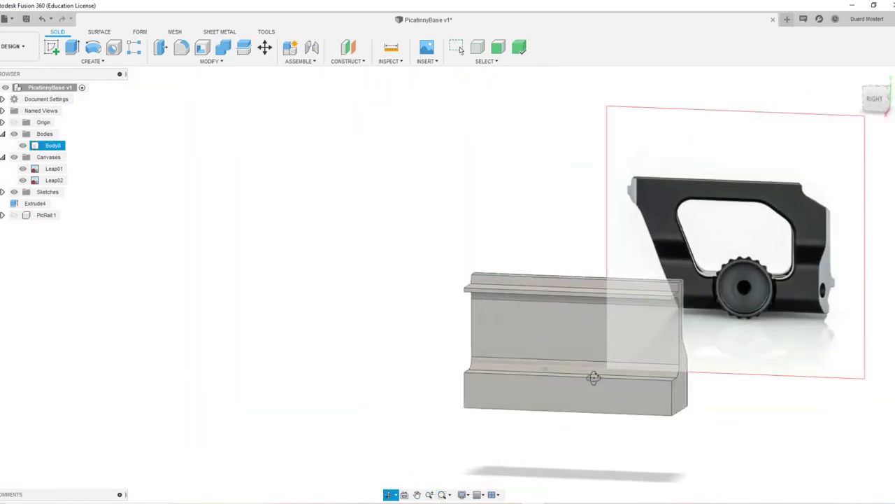
Step: On the side plane, sketch a short vertical line and a sloping line tracing the notched upper corner, extending beyond the block's top and end
click(876, 99)
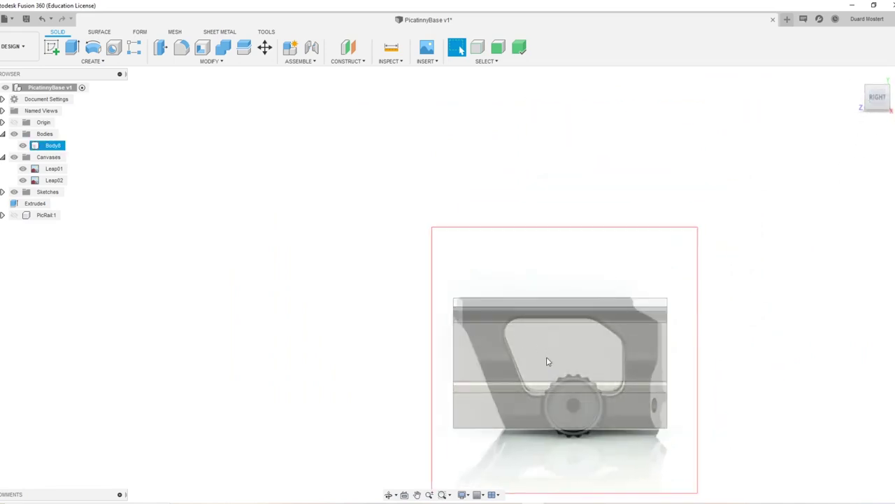
scroll(548, 359, up, 3)
scroll(570, 389, down, 1)
middle_drag(606, 391, 514, 305)
scroll(546, 301, down, 1)
middle_drag(617, 241, 600, 280)
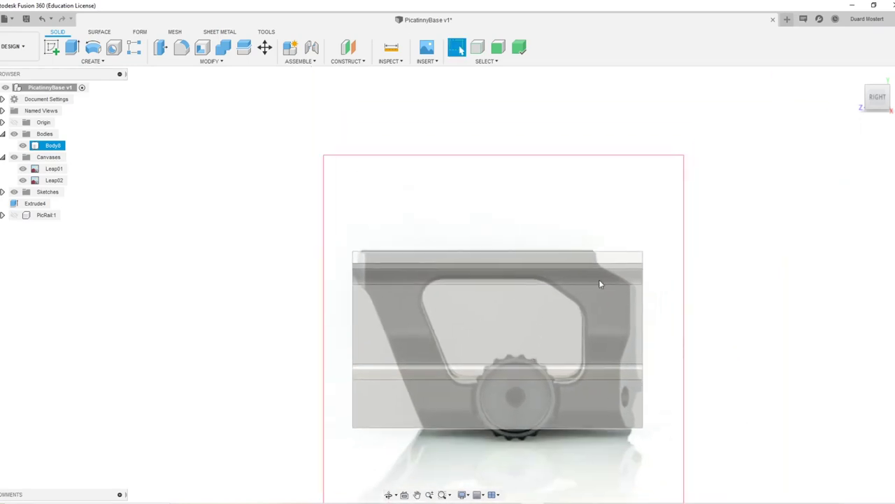
key(l)
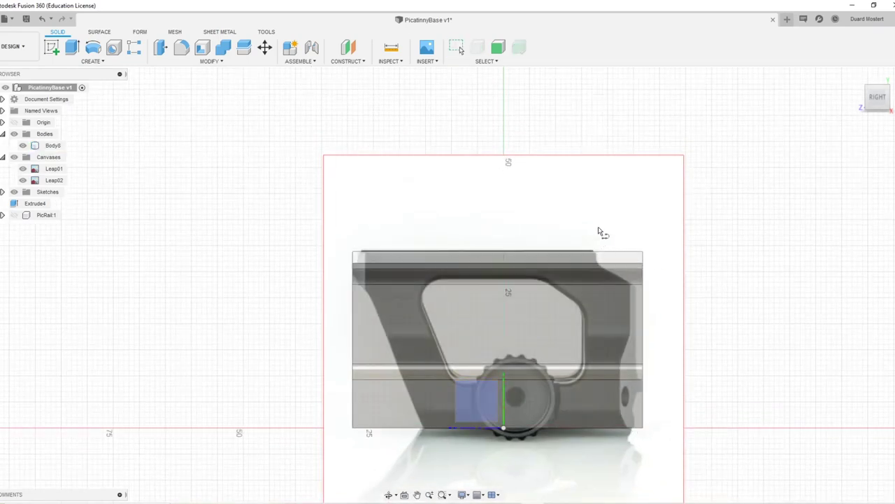
click(598, 224)
key(l)
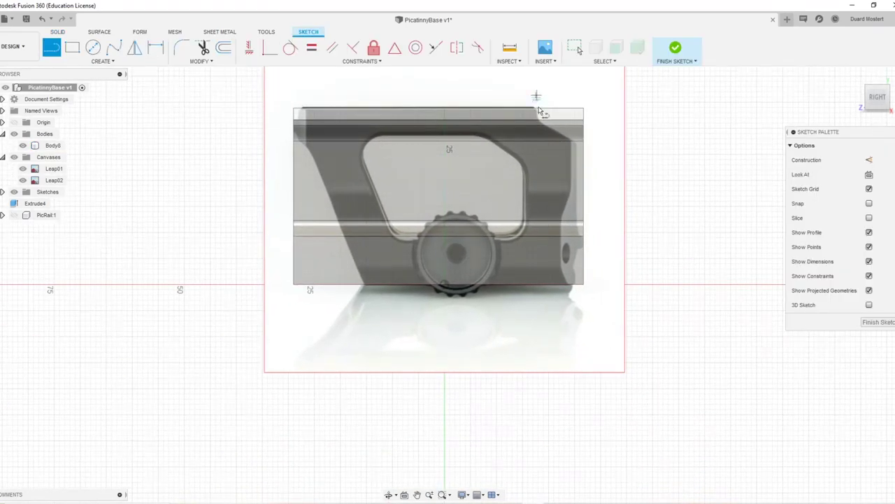
click(536, 94)
click(540, 123)
click(599, 155)
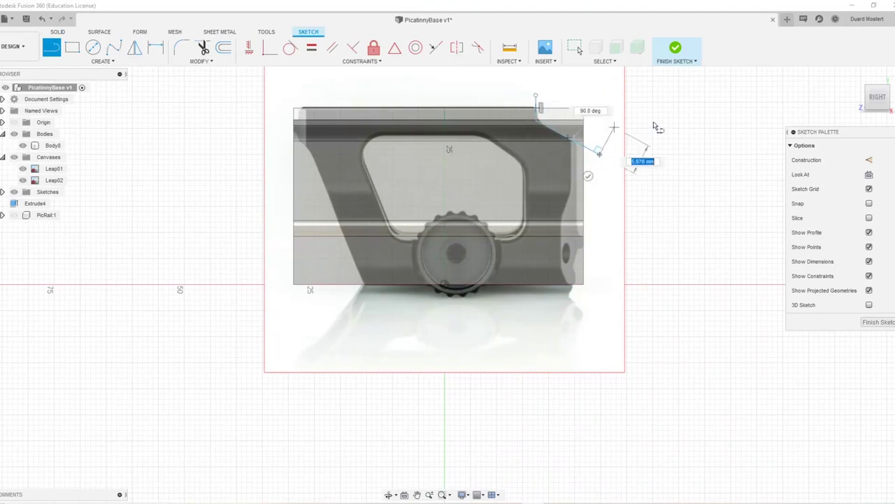
click(588, 176)
Step: Trace the mount's slanted end with a short sloping line, a long diagonal to below the base and a short horizontal line
middle_drag(453, 201, 448, 314)
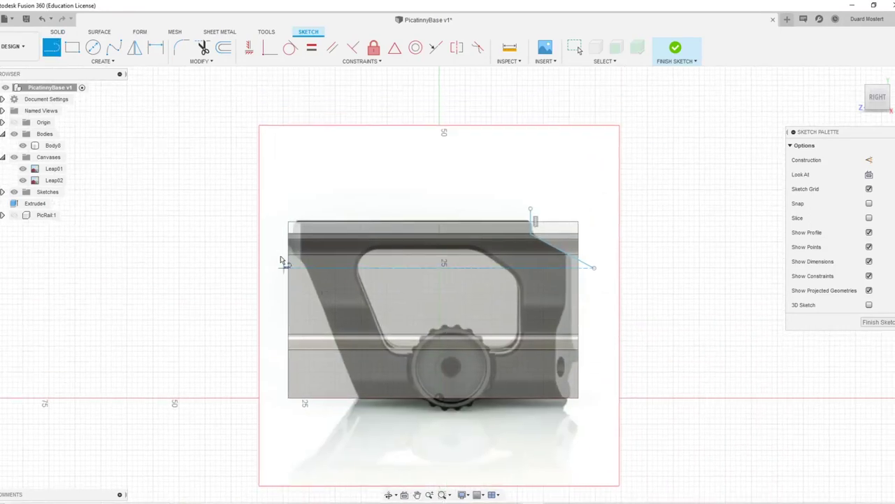
click(284, 251)
click(369, 423)
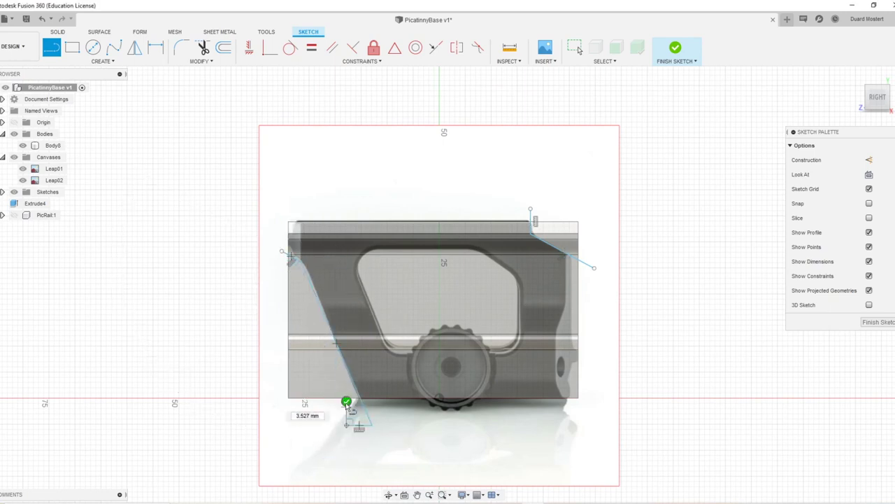
click(346, 402)
key(m)
click(282, 252)
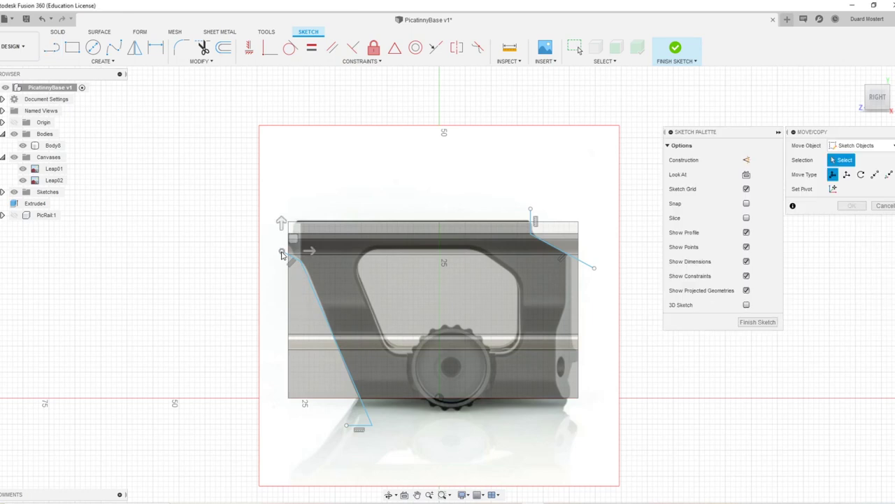
drag(282, 222, 285, 222)
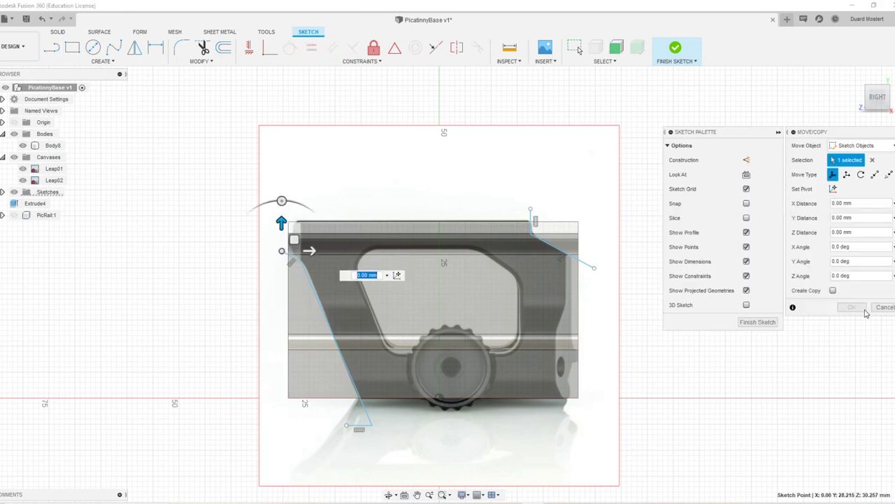
Step: Finish the side sketch and split the half body with the notched-corner and slanted-end profiles as splitting tools
click(758, 322)
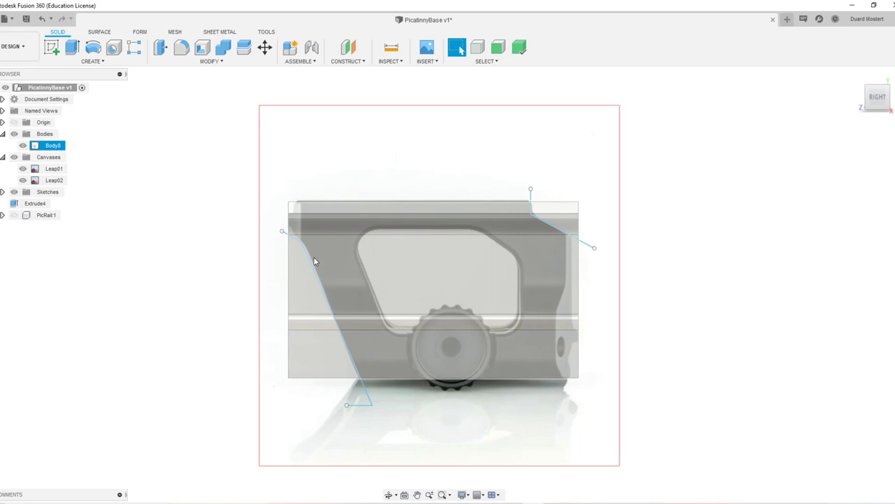
click(589, 246)
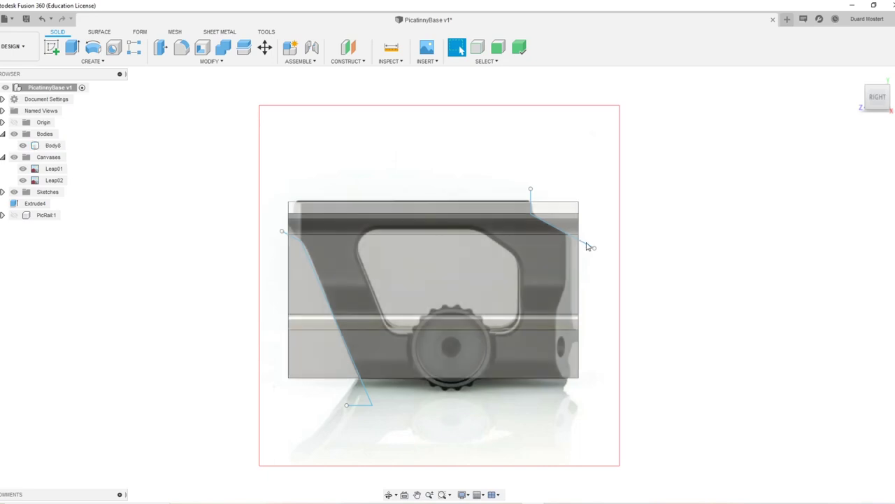
click(562, 229)
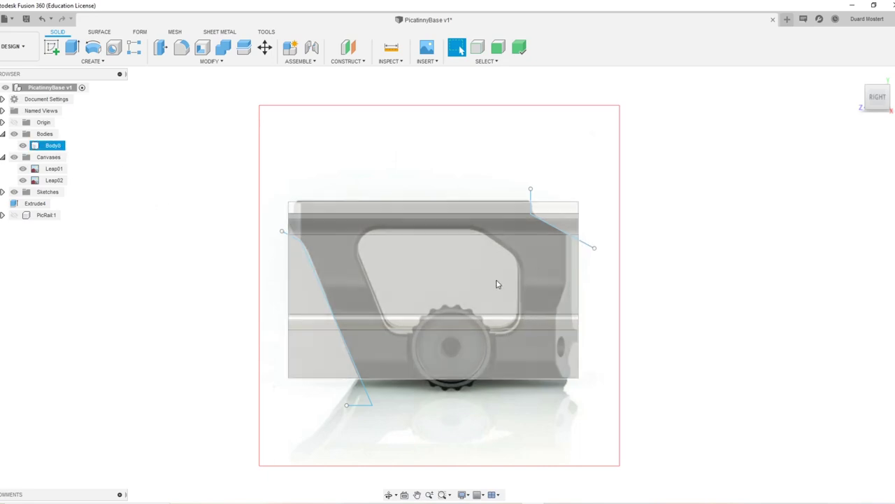
shift+middle_drag(578, 306, 549, 321)
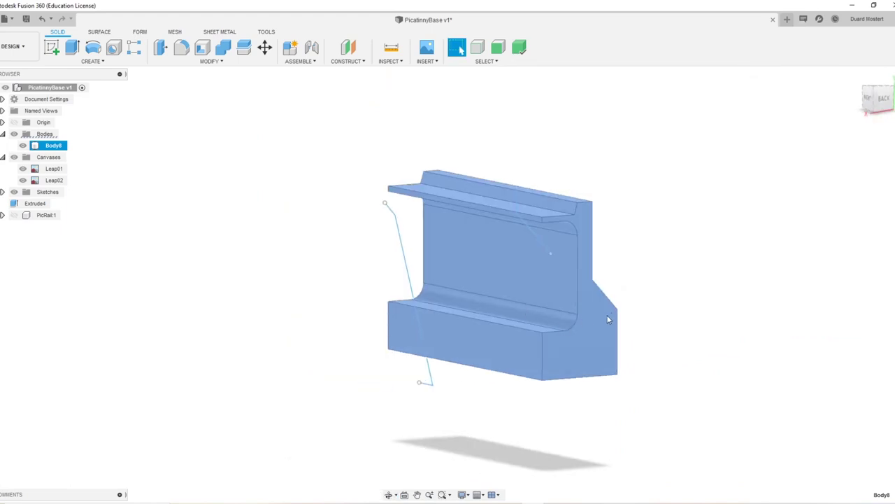
click(630, 315)
click(563, 315)
key(s)
click(868, 161)
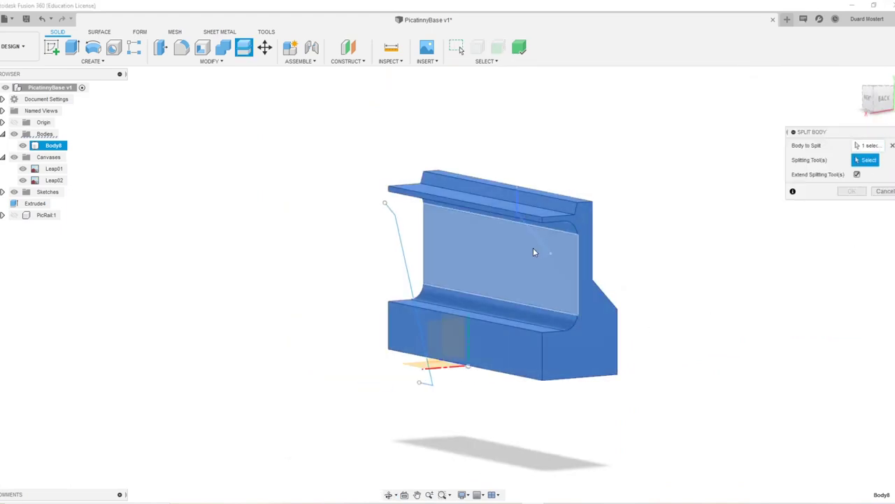
click(540, 243)
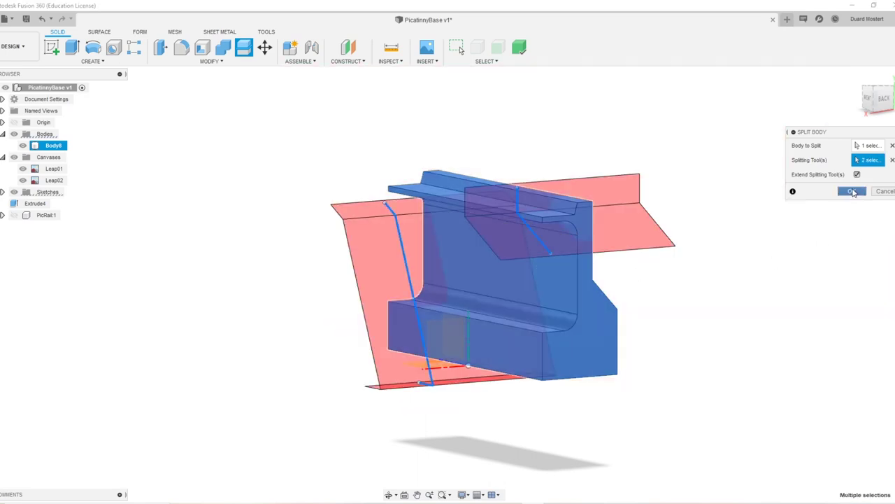
click(852, 191)
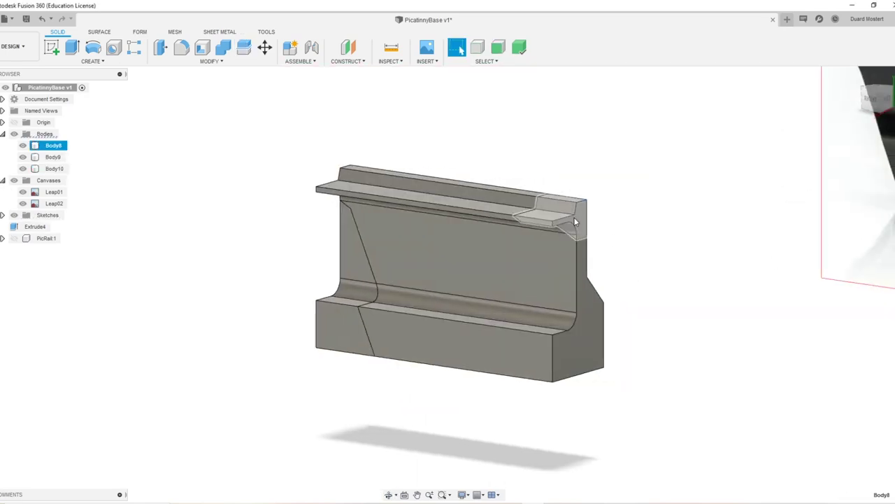
Step: Delete the two cut-off pieces at the notched upper corner and the slanted end
click(575, 223)
key(Delete)
click(346, 279)
key(Delete)
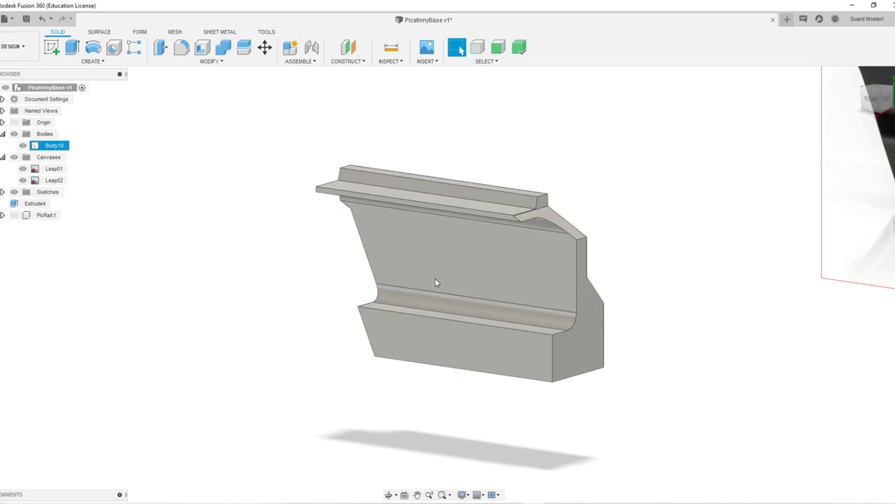
Step: Fillet the inner edge of the upper notch where the rail end meets the sloping face, matching the side canvas
shift+middle_drag(435, 282, 416, 257)
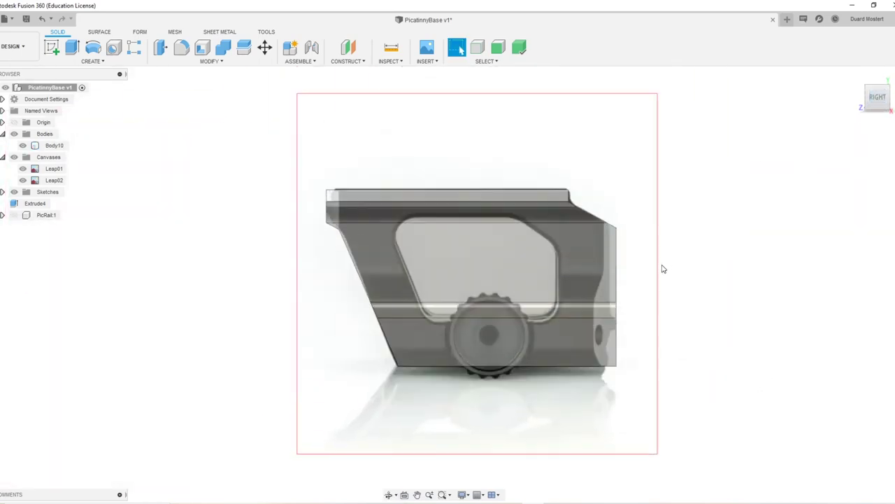
middle_drag(606, 247, 621, 280)
scroll(605, 277, up, 3)
scroll(728, 250, up, 4)
middle_drag(779, 260, 553, 306)
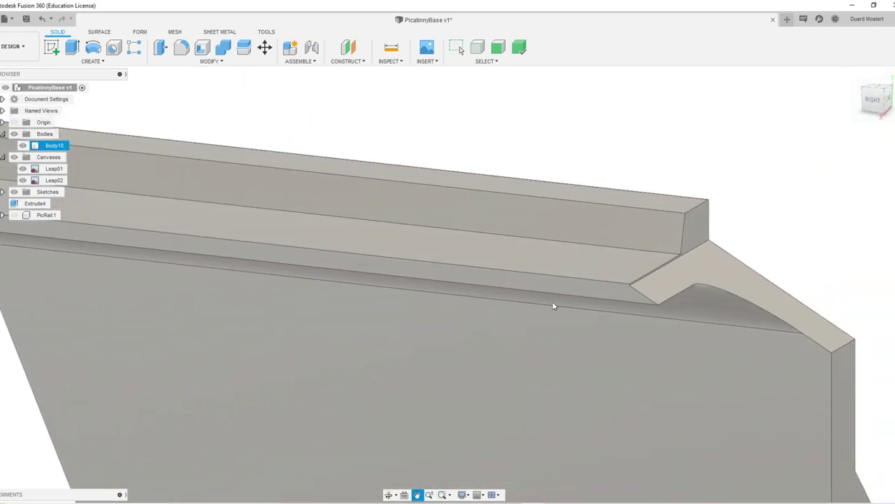
key(f)
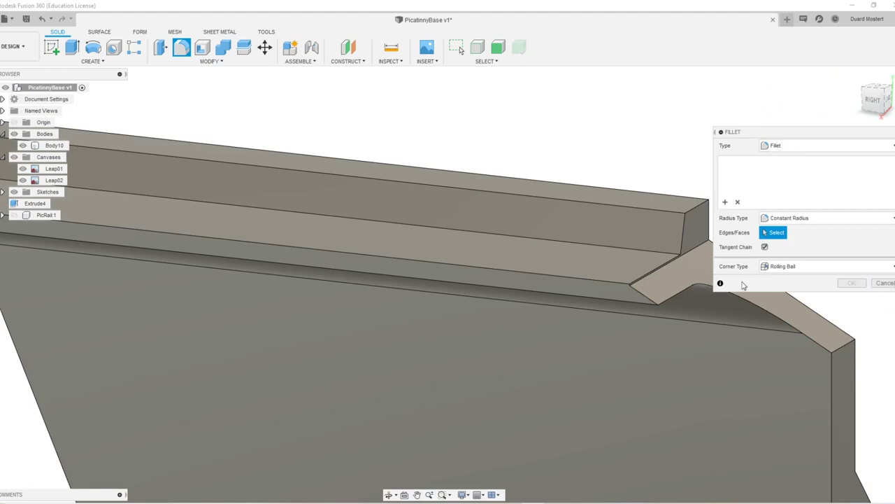
click(700, 246)
scroll(585, 274, down, 2)
mouse_move(611, 263)
mouse_down()
mouse_move(621, 259)
mouse_move(609, 263)
mouse_up()
click(849, 283)
scroll(608, 315, down, 5)
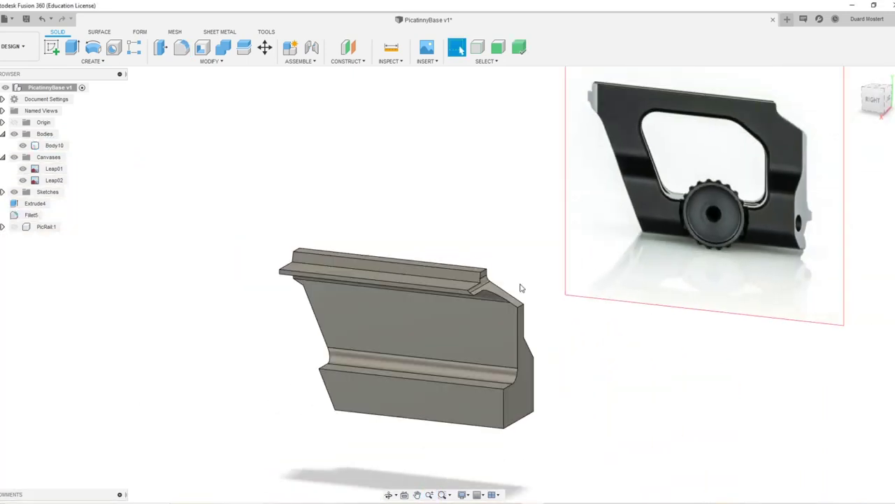
Step: Fillet the edge on the slanted end where the short slope under the rail meets the long diagonal face
mouse_move(519, 290)
shift+middle_down()
mouse_move(546, 277)
mouse_move(526, 298)
shift+middle_up()
shift+middle_drag(256, 343, 243, 281)
scroll(270, 373, up, 5)
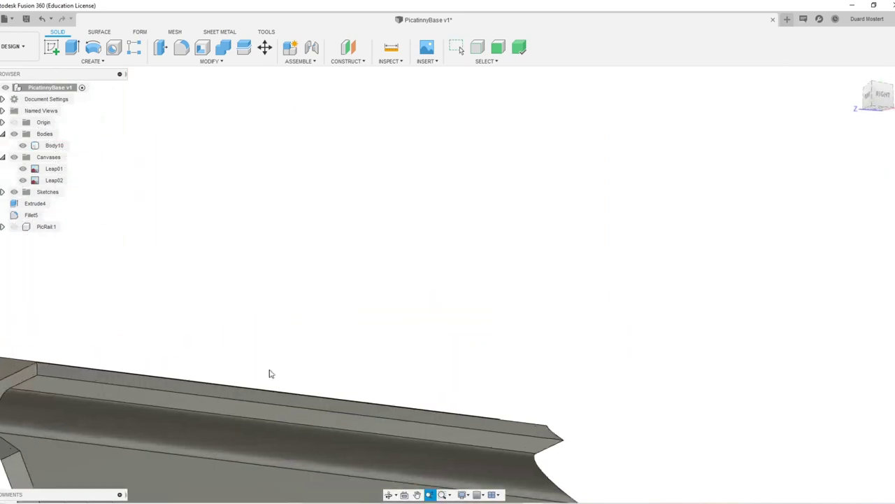
middle_drag(286, 366, 560, 149)
key(f)
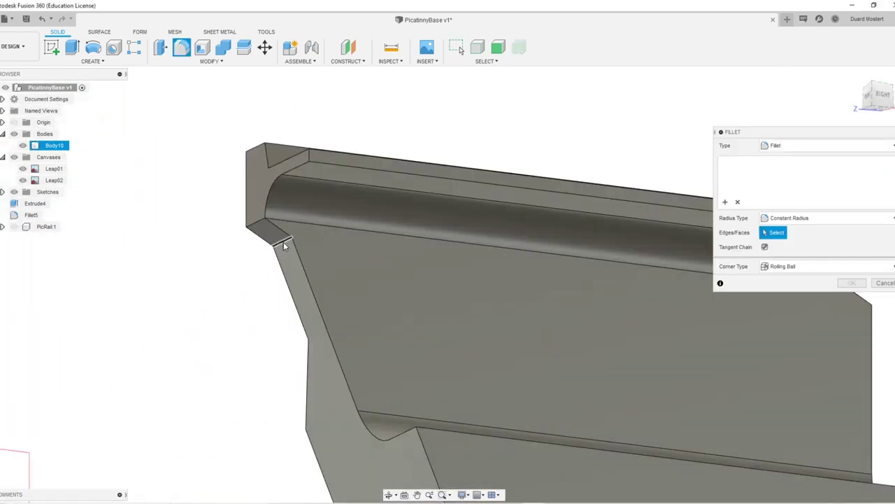
click(282, 246)
drag(273, 250, 275, 249)
click(846, 285)
scroll(578, 282, down, 5)
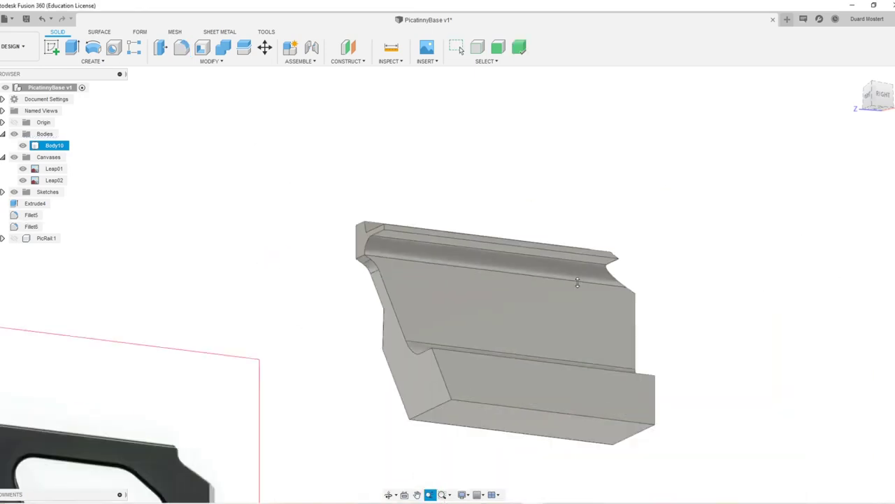
Step: Compare the trimmed and filleted body with the side-view reference canvas, including the window outline
mouse_move(578, 282)
shift+middle_down()
mouse_move(540, 326)
mouse_move(522, 299)
mouse_move(561, 279)
shift+middle_up()
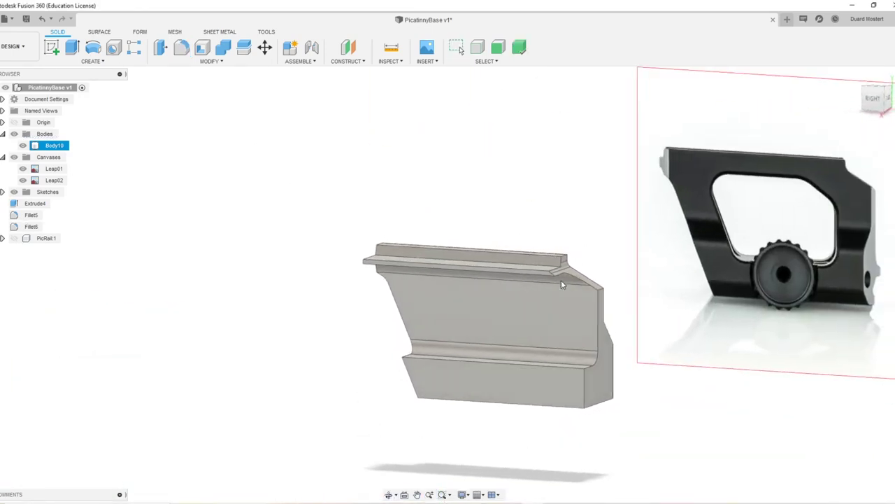
click(871, 98)
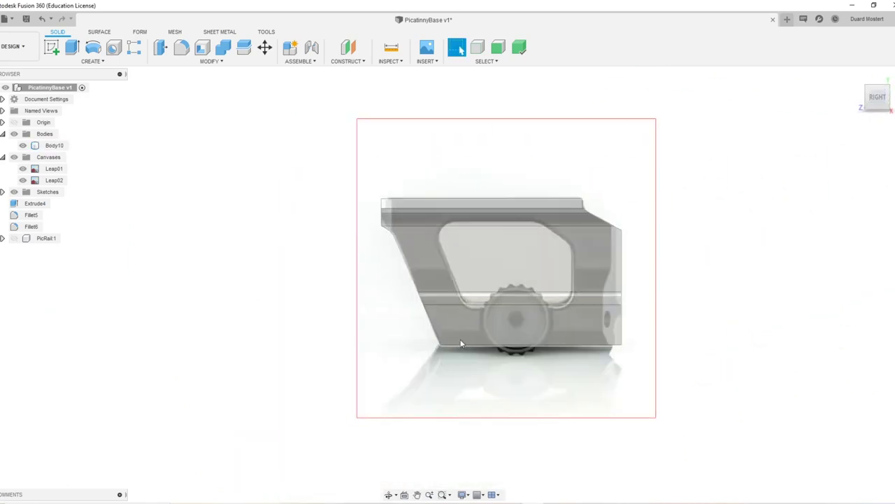
scroll(513, 270, up, 3)
scroll(512, 270, up, 1)
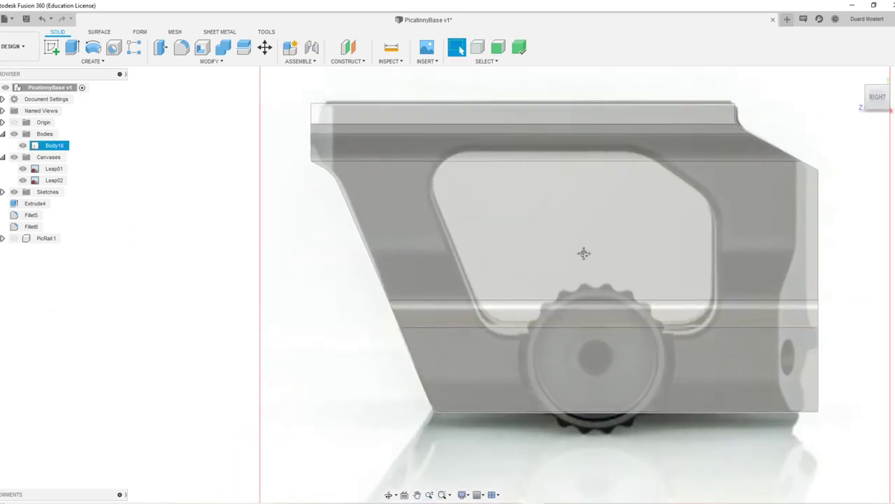
middle_drag(583, 254, 508, 339)
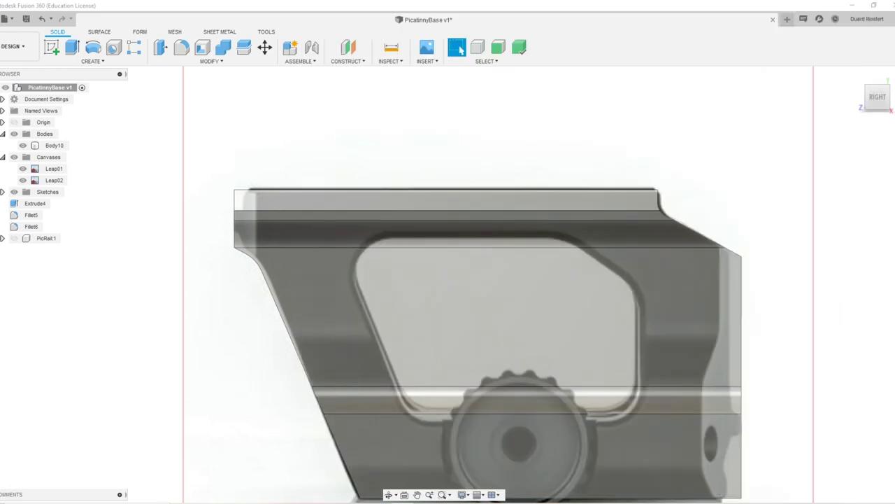
click(669, 330)
shift+middle_drag(553, 370, 545, 388)
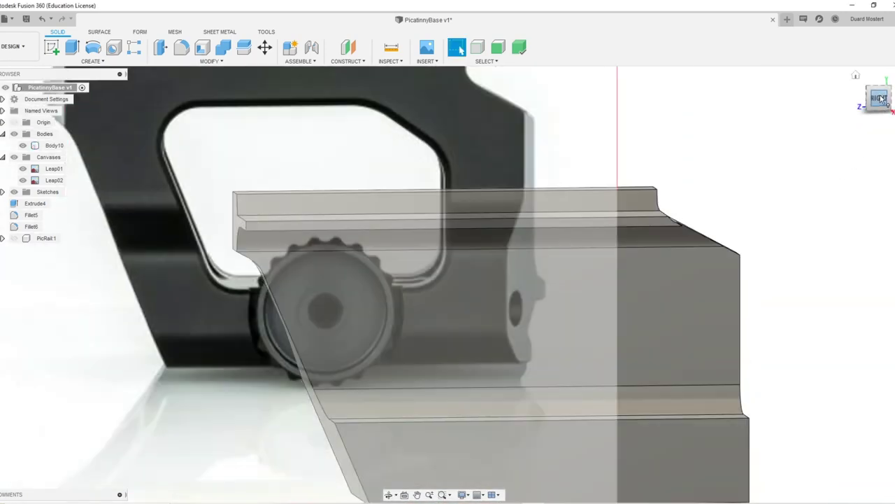
click(876, 100)
middle_drag(669, 418, 593, 334)
scroll(522, 294, up, 4)
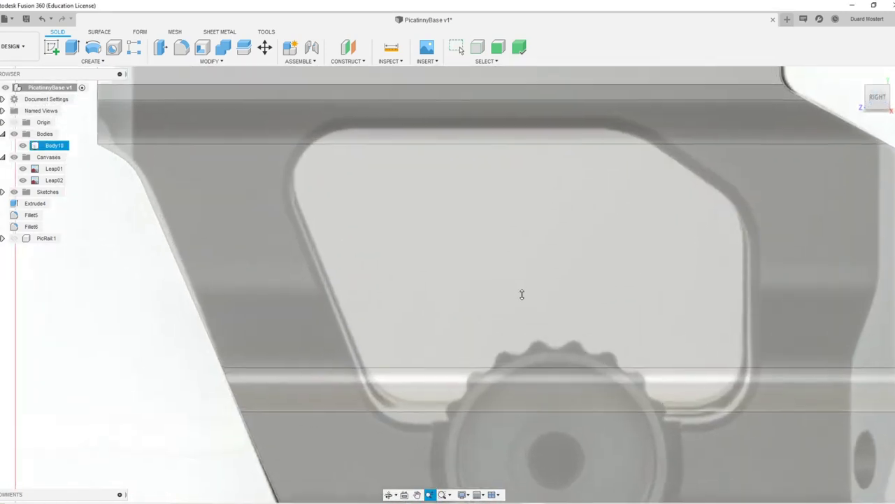
scroll(522, 295, down, 5)
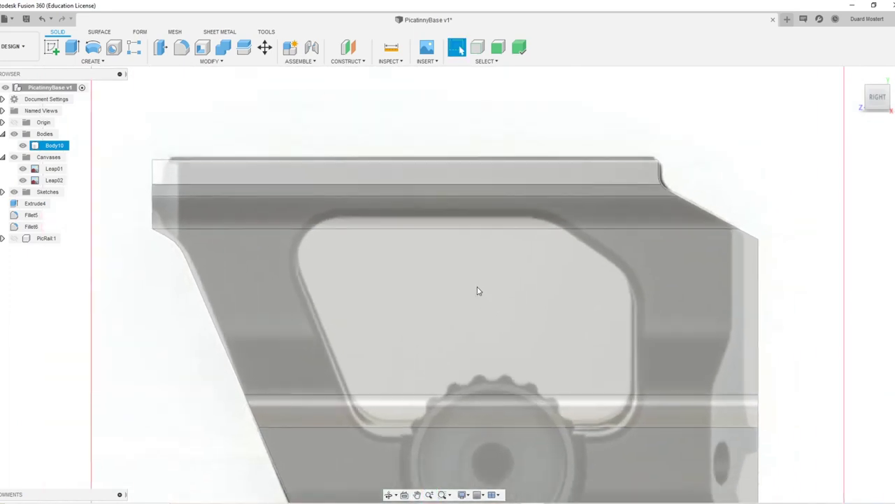
Step: On the side plane, trace the canvas window as a closed five-sided line profile with sharp corners and one sloping upper corner
key(l)
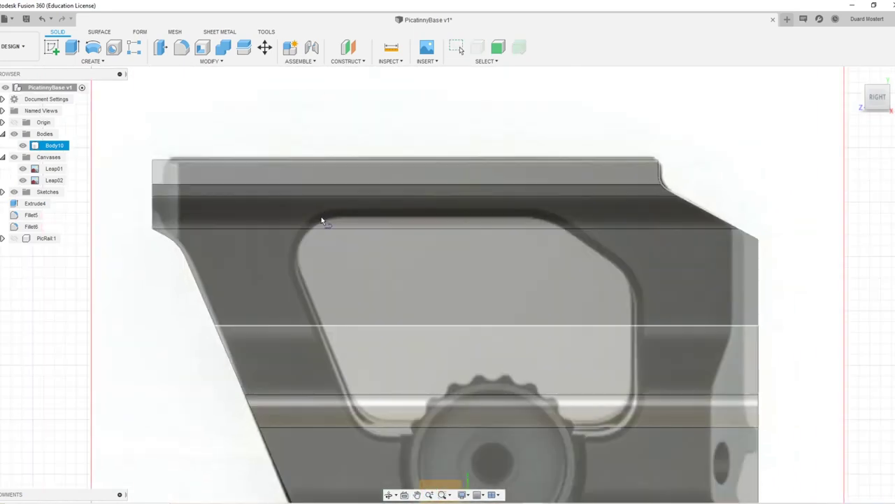
click(595, 87)
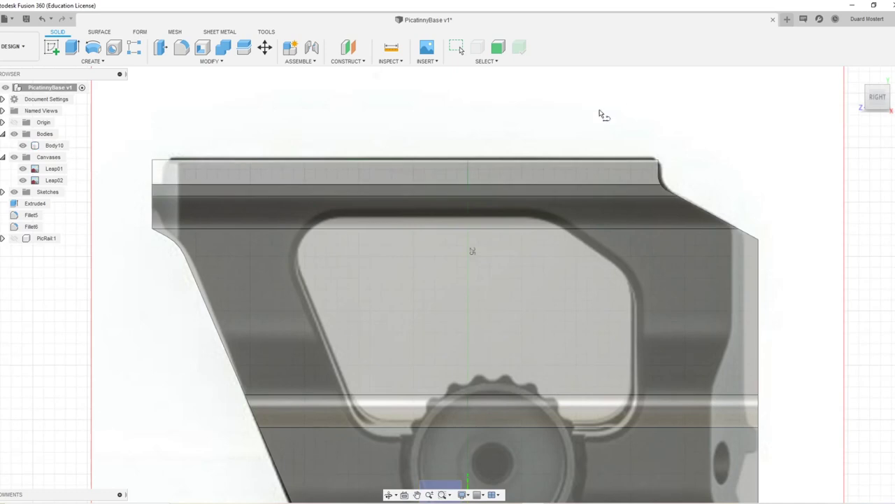
click(391, 259)
middle_drag(426, 133, 450, 320)
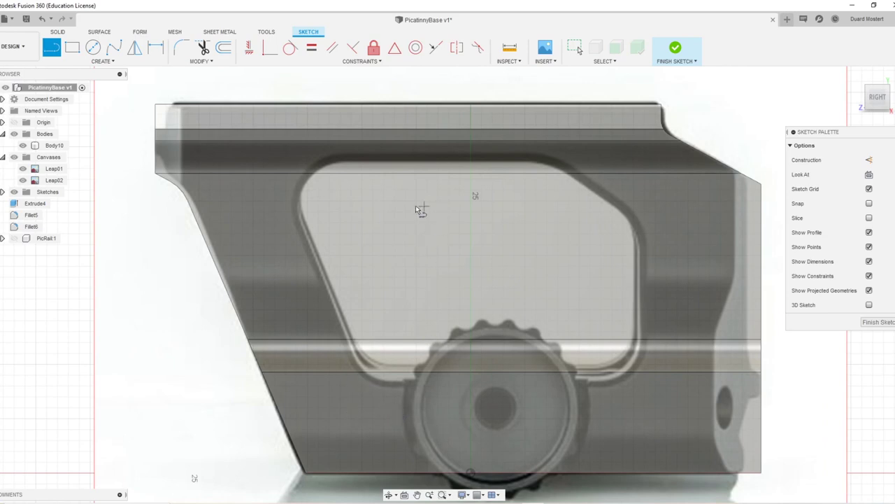
click(277, 161)
click(546, 162)
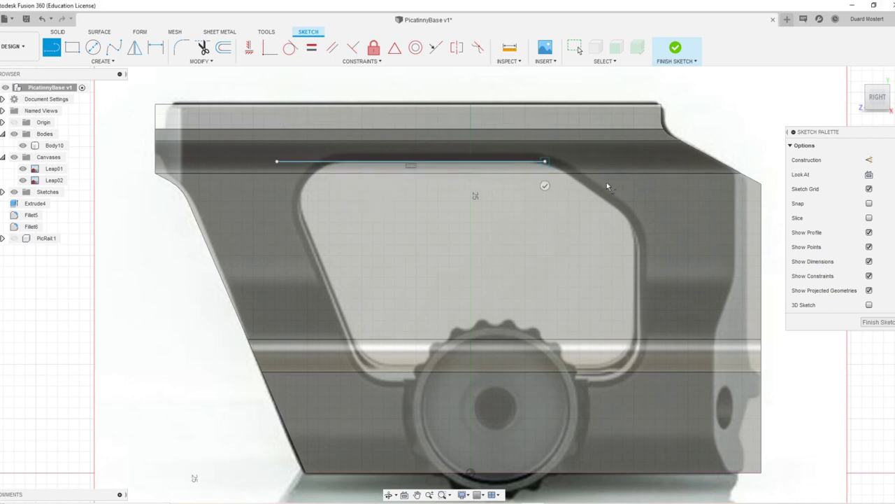
click(640, 224)
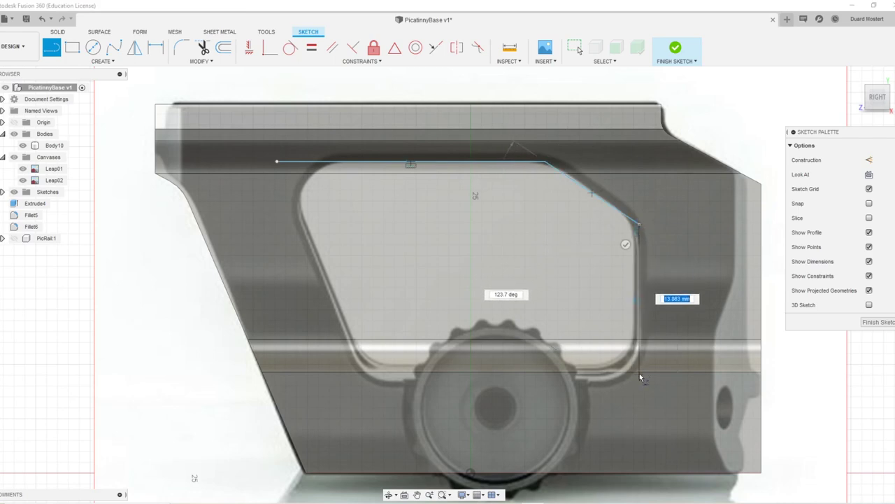
click(639, 373)
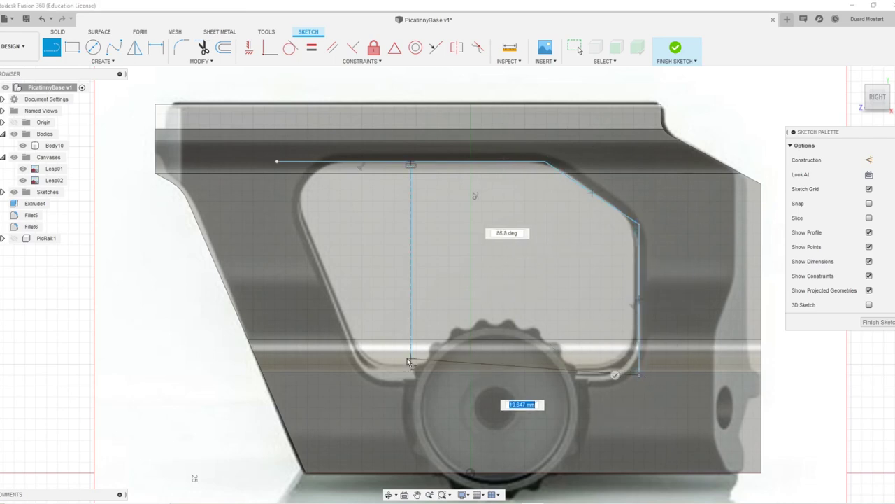
click(361, 374)
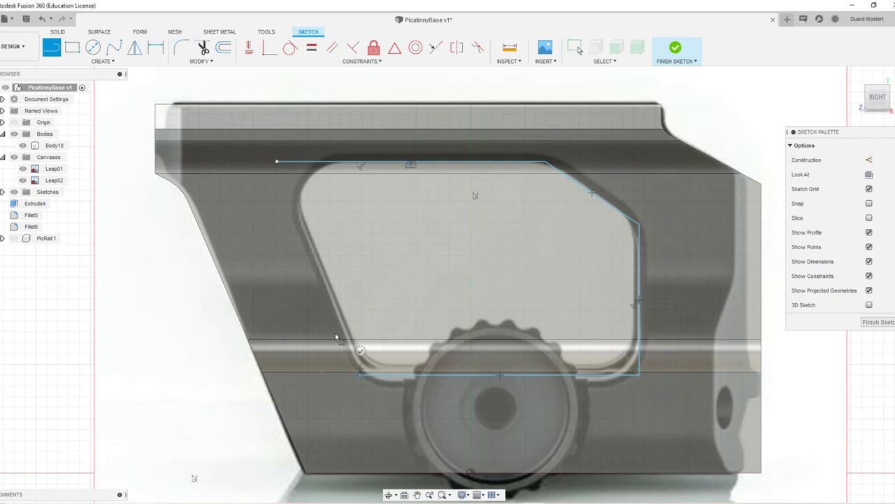
click(277, 162)
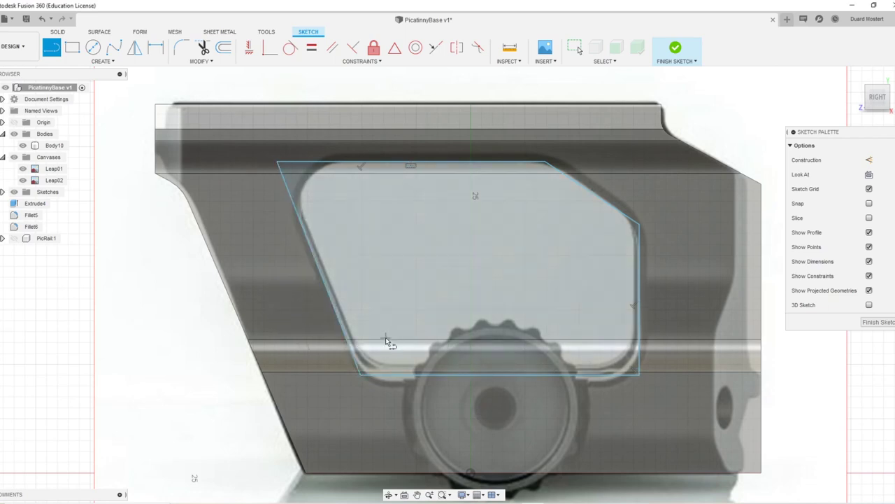
Step: Move the window profile's lower corner on the slanted side 0.755 mm in X to follow the canvas edge
key(m)
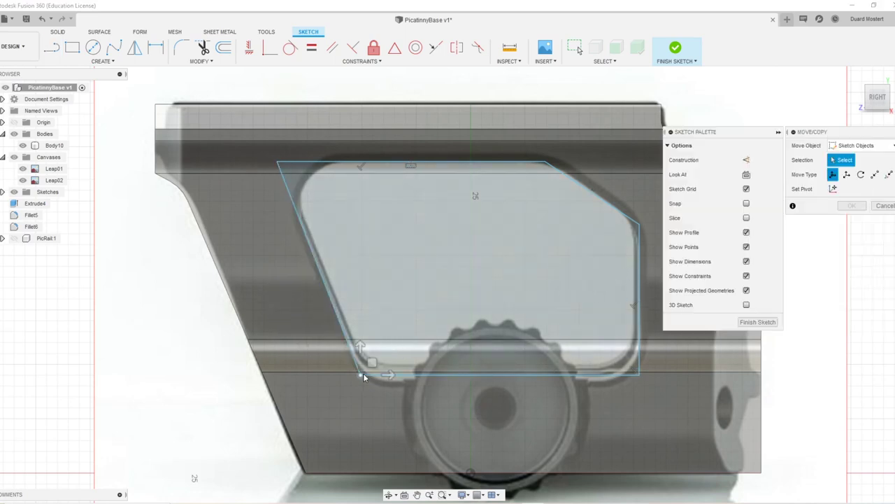
click(363, 373)
drag(380, 375, 392, 376)
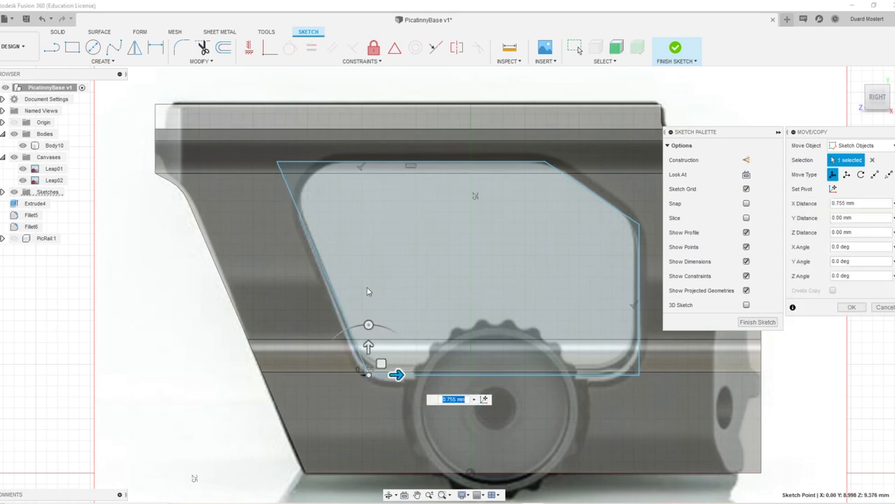
Step: Move the two end points of the window profile's sloping upper edge together 1.111 mm in X
click(640, 227)
click(545, 162)
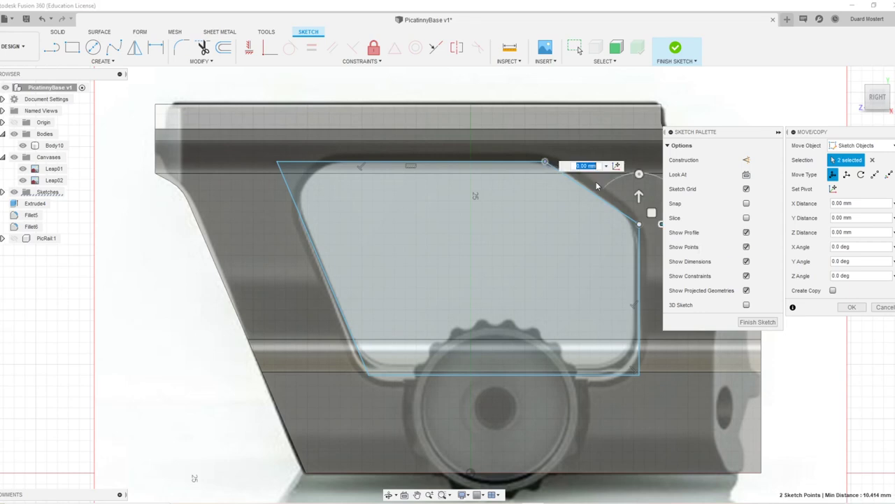
click(547, 163)
middle_drag(659, 202, 526, 223)
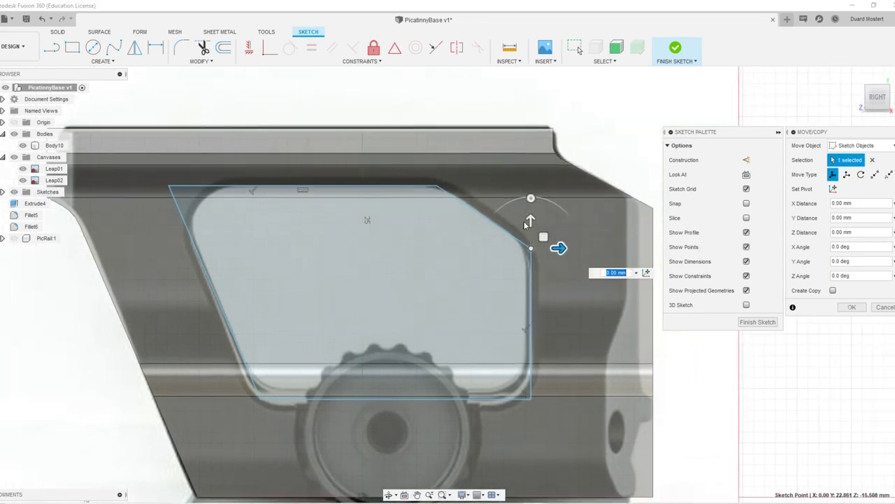
click(436, 188)
drag(559, 246, 564, 252)
Step: Move the window profile's vertical side line -1.244 mm in X to line up with the canvas window edge
click(543, 298)
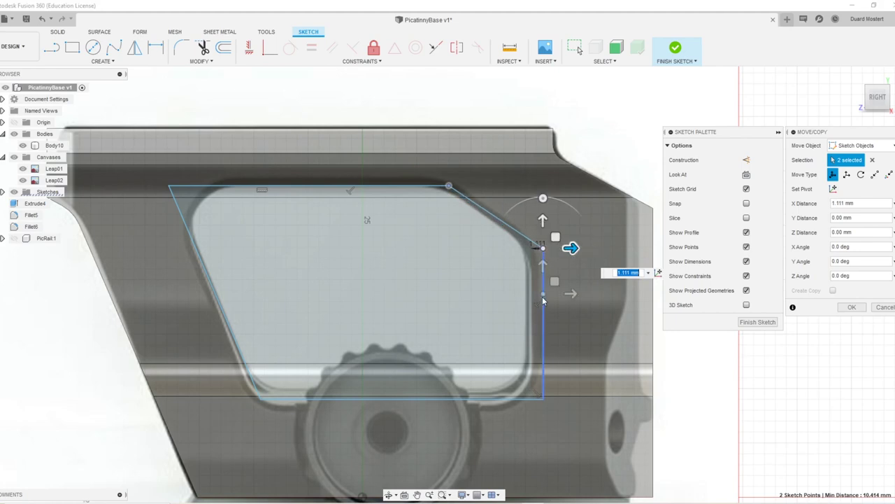
drag(570, 300, 557, 299)
middle_drag(521, 399, 588, 376)
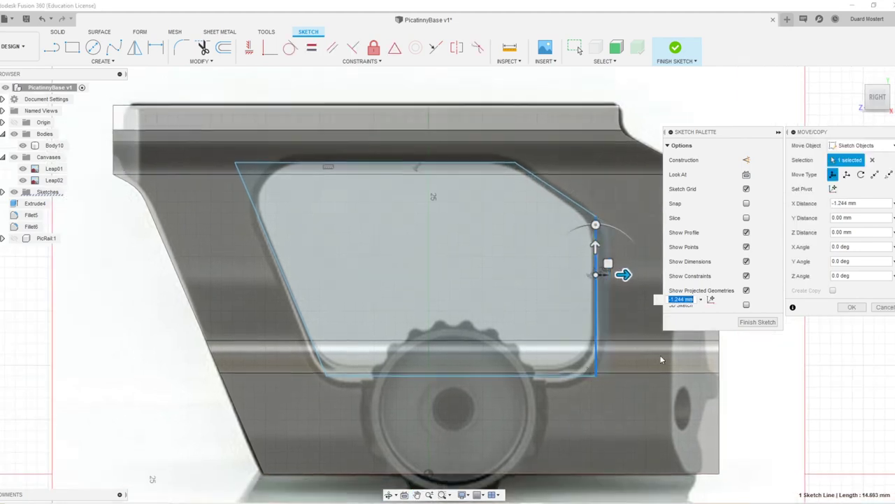
click(847, 305)
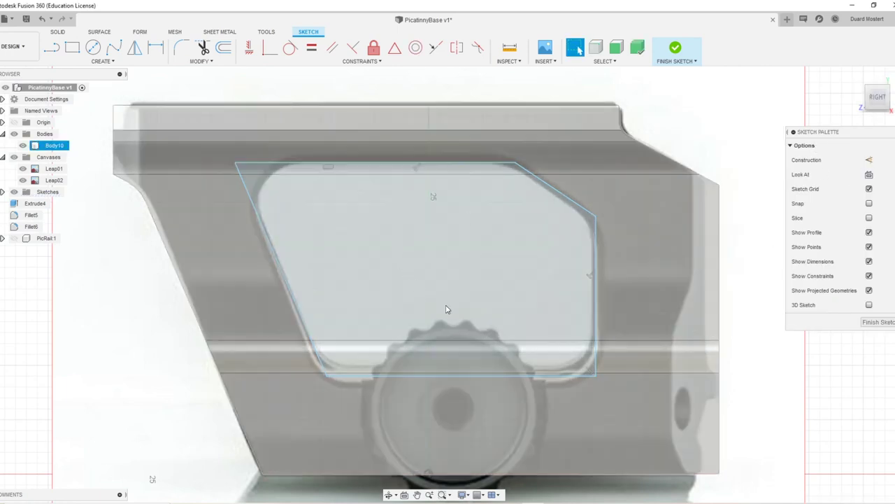
Step: Sketch a circle about 10 mm in diameter centred on the knob in the canvas, crossing the window's lower line
key(s)
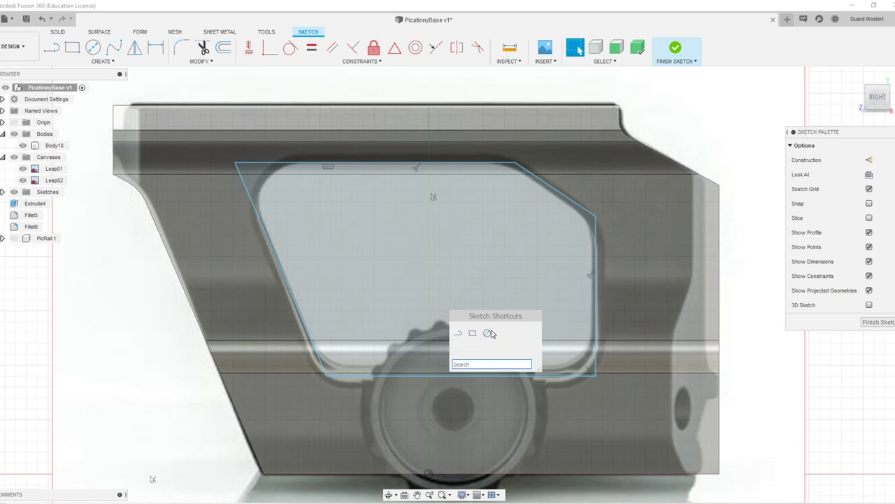
click(488, 333)
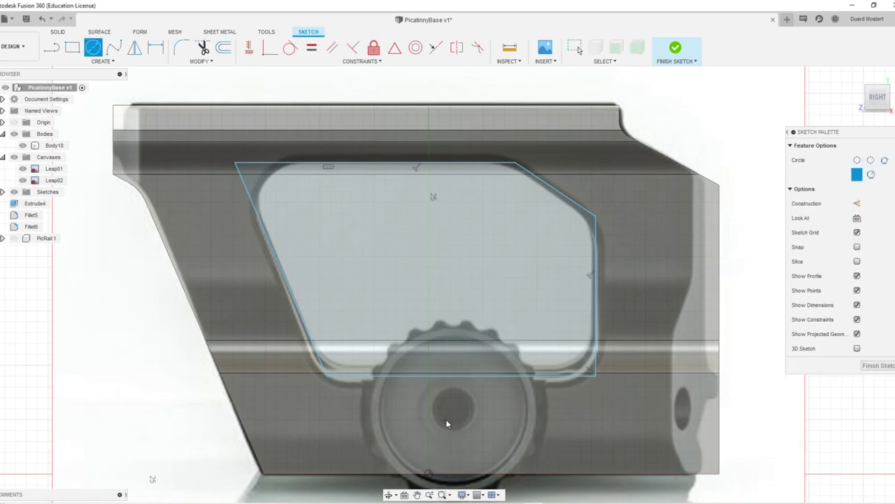
click(454, 410)
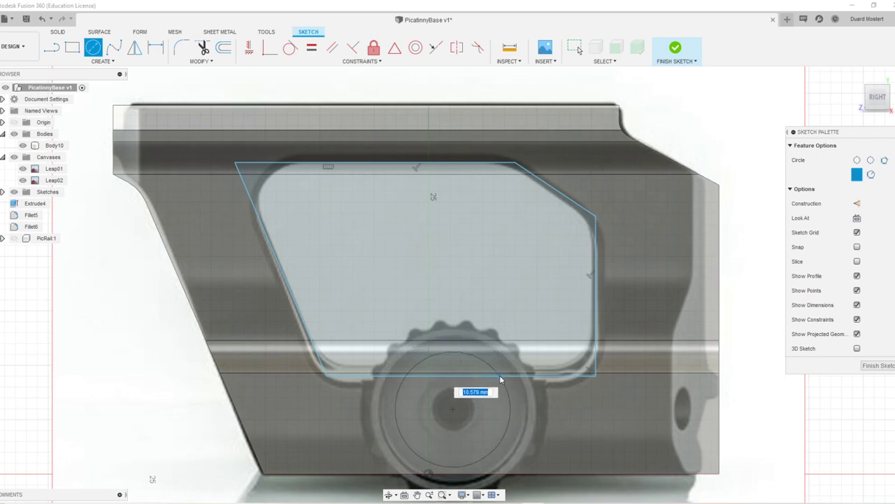
click(497, 382)
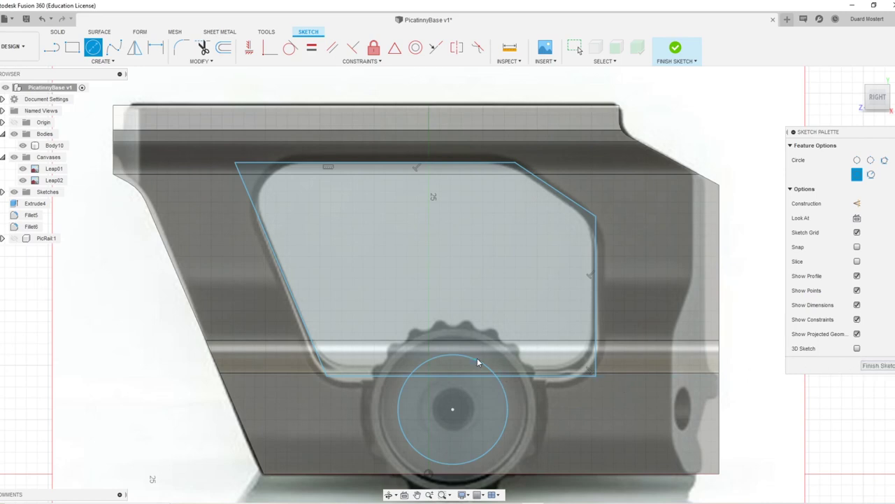
Step: Trim the circle below the window's lower line and the line segment inside it, leaving an arched bump, and finish the sketch
key(t)
click(501, 385)
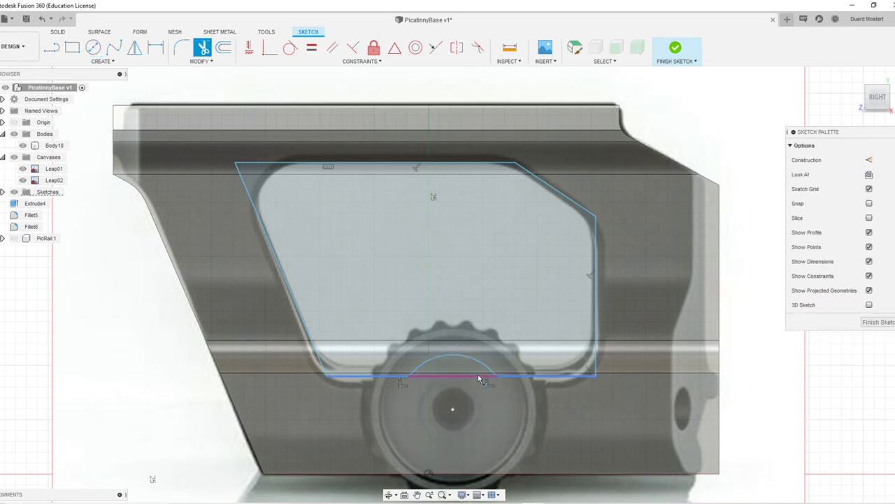
click(480, 378)
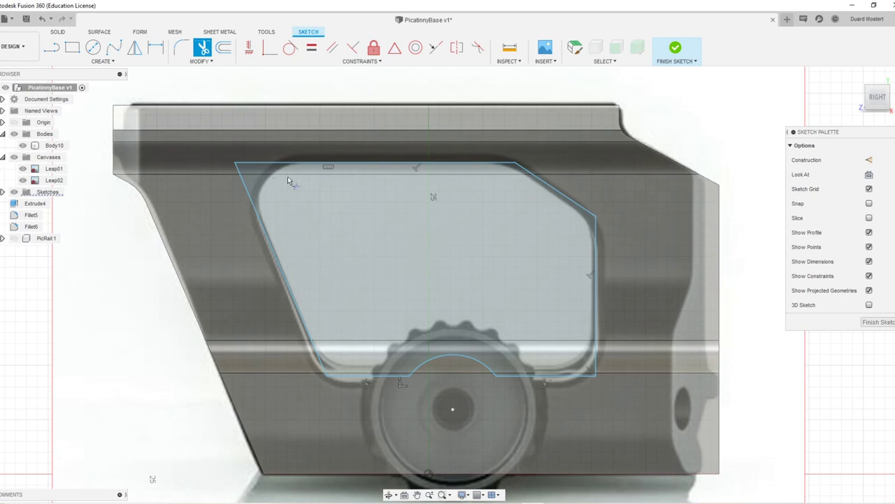
click(878, 322)
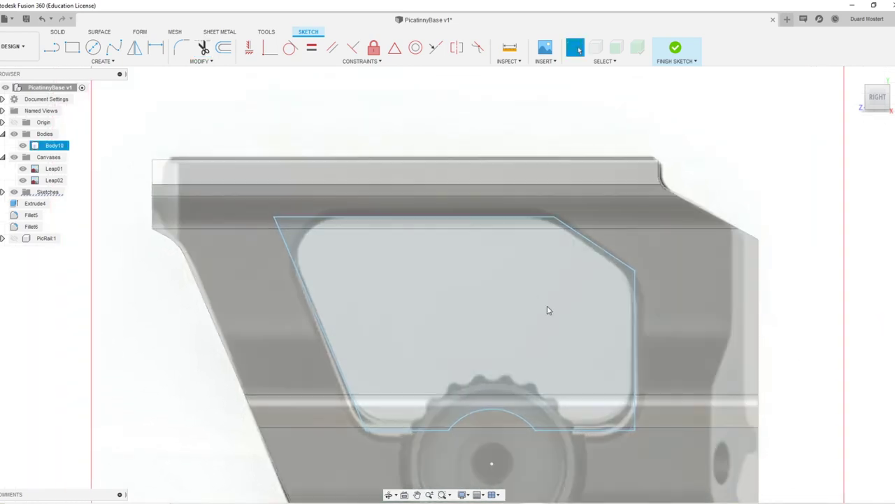
Step: Split the body with the window profile and delete the piece inside the window
shift+middle_drag(550, 321, 684, 322)
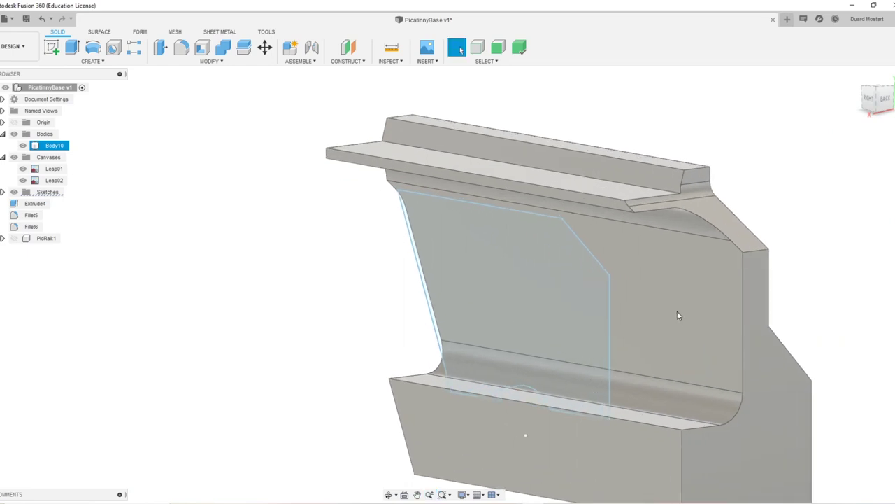
click(677, 312)
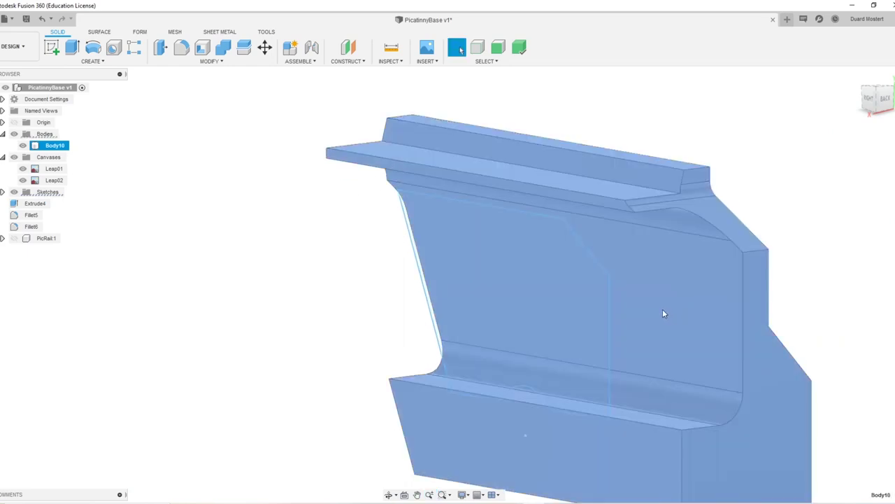
key(b)
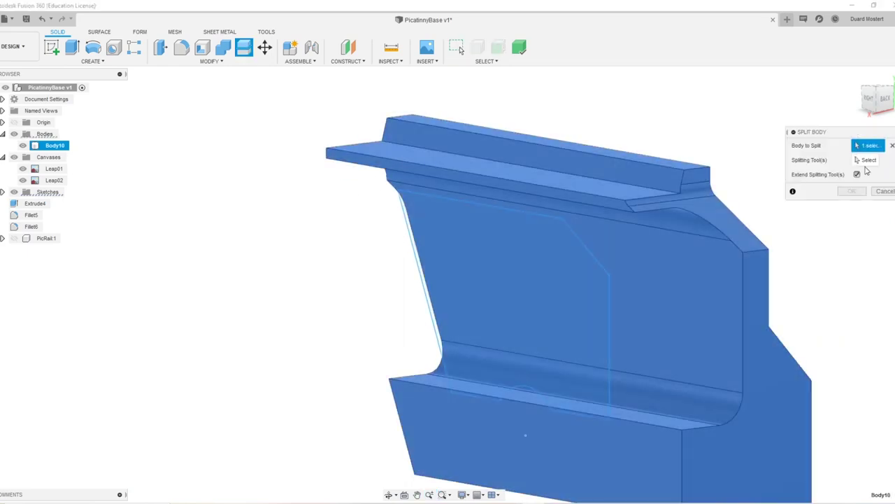
click(866, 165)
click(604, 298)
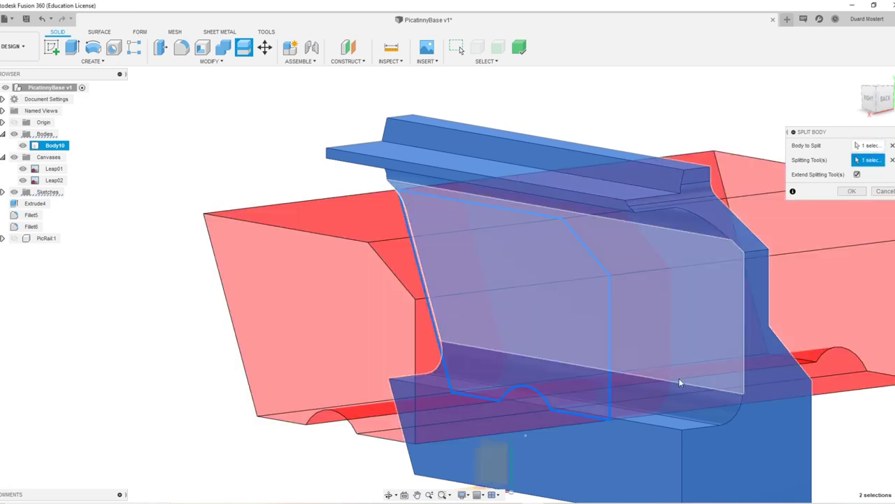
click(852, 191)
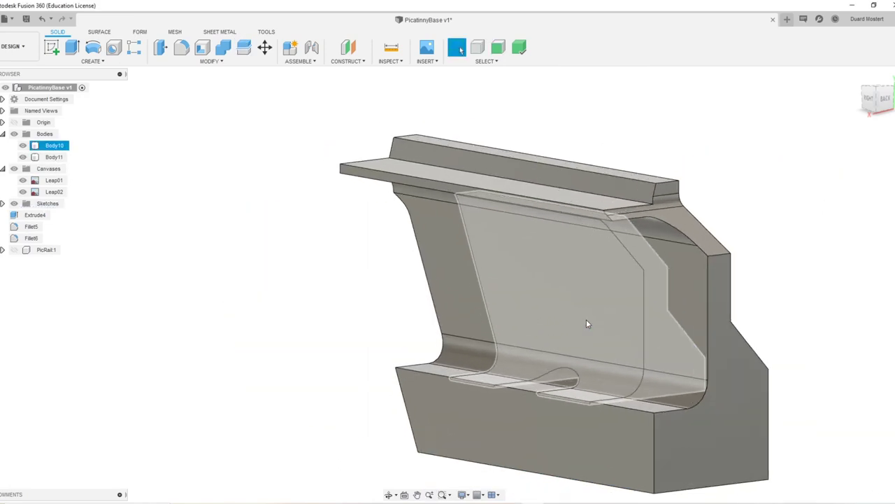
click(587, 321)
key(Delete)
Step: Offset the two floor faces beside the bump 0.288 mm so they are flush with the adjoining ledge
shift+middle_drag(570, 380, 593, 396)
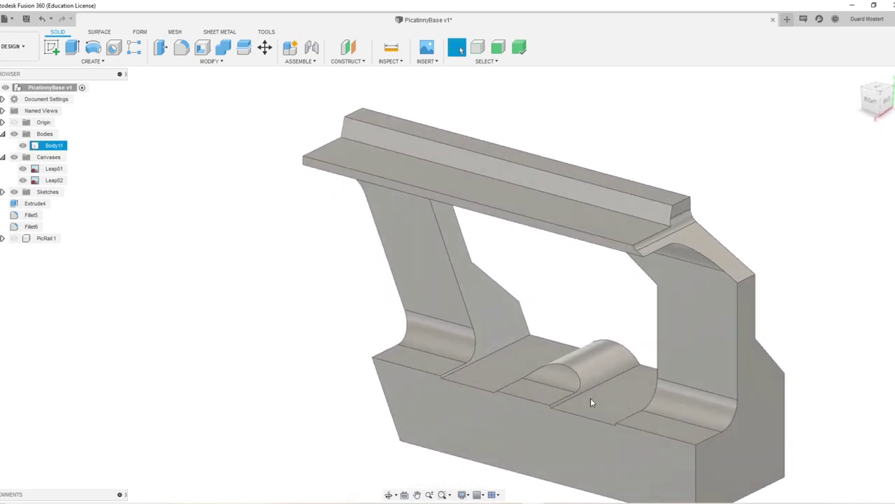
click(601, 395)
ctrl+click(514, 359)
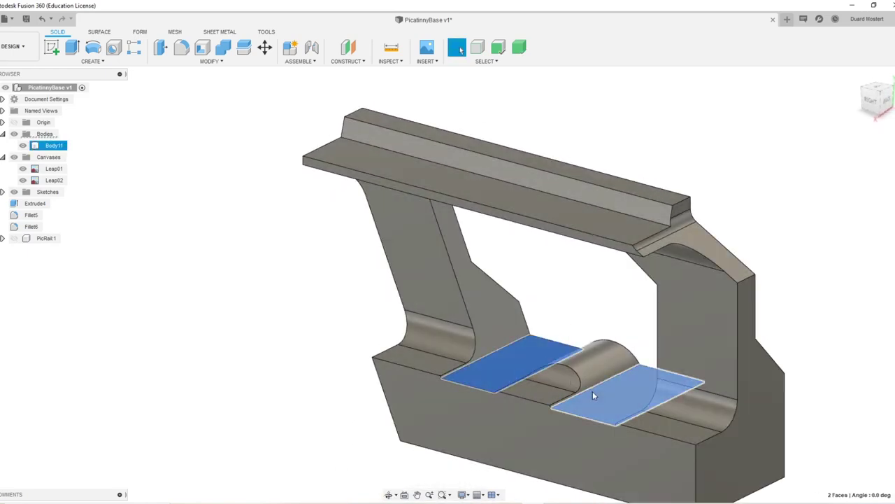
key(q)
drag(515, 344, 513, 337)
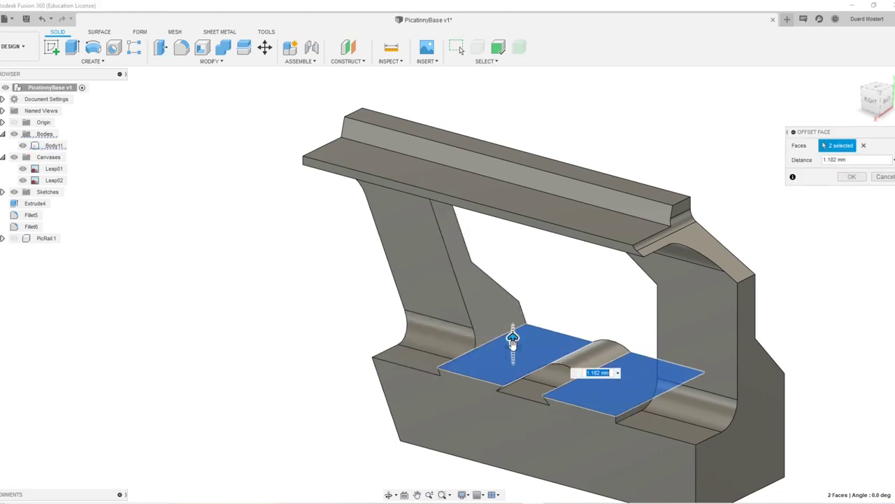
click(426, 366)
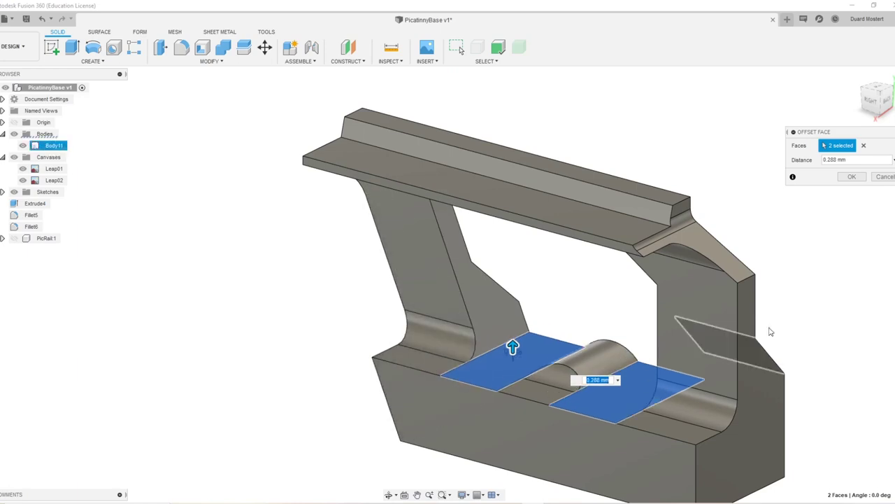
click(851, 177)
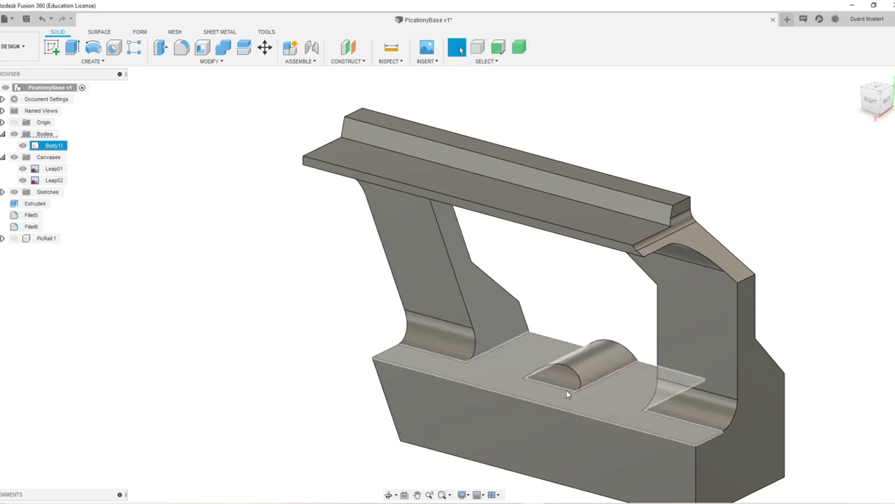
mouse_move(568, 395)
shift+middle_down()
mouse_move(614, 405)
mouse_move(536, 416)
mouse_move(554, 392)
mouse_move(580, 392)
mouse_move(556, 389)
mouse_move(574, 365)
mouse_move(590, 375)
mouse_move(576, 385)
mouse_move(600, 368)
mouse_move(566, 380)
mouse_move(630, 368)
mouse_move(574, 385)
mouse_move(588, 371)
mouse_move(563, 378)
mouse_move(579, 387)
mouse_move(560, 393)
mouse_move(575, 402)
mouse_move(556, 394)
shift+middle_up()
key(q)
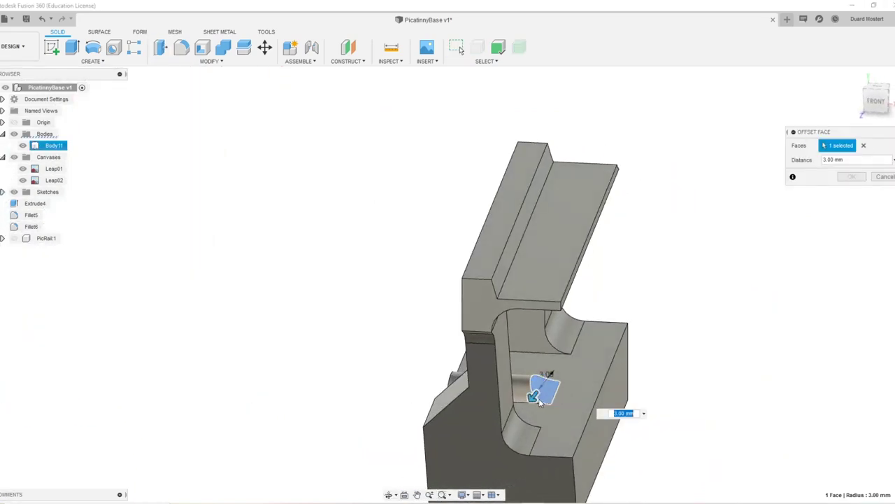
drag(559, 387, 577, 376)
key(Escape)
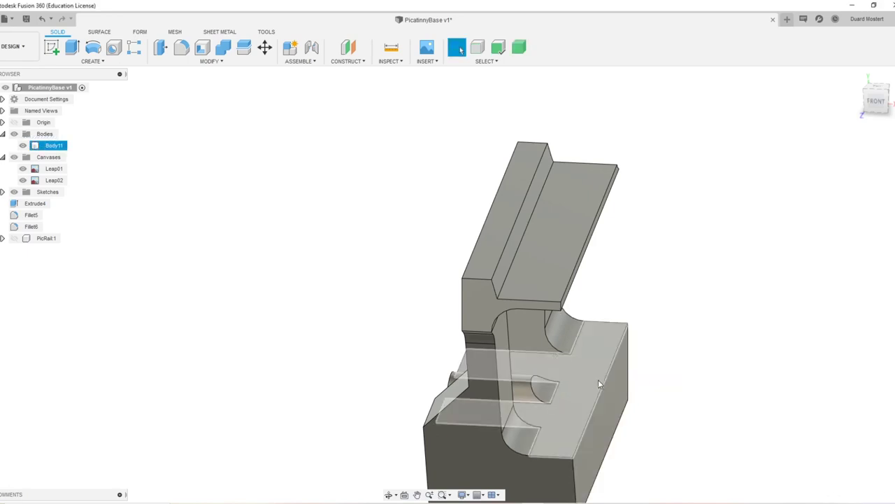
Step: Inspect the window opening and how the rounded bump meets the floor and side face from the opposite side
shift+middle_drag(599, 379, 560, 353)
scroll(560, 353, down, 4)
shift+middle_drag(495, 319, 549, 329)
scroll(510, 383, up, 5)
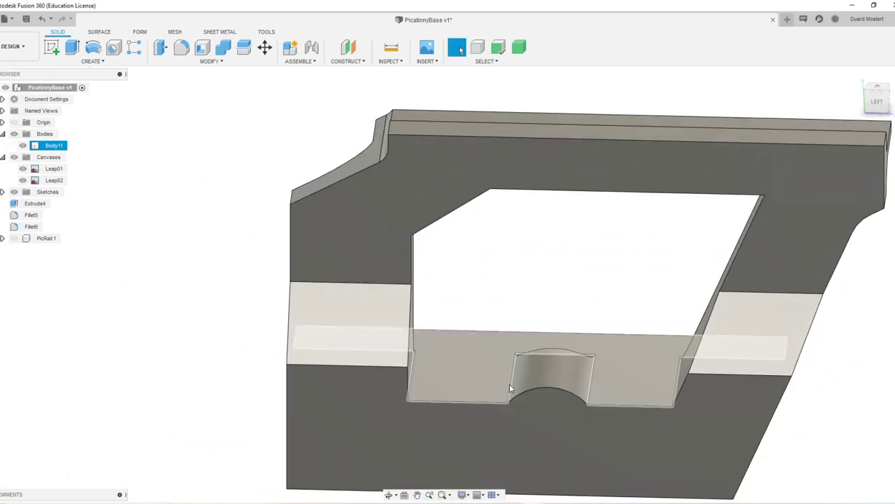
shift+middle_drag(509, 384, 589, 412)
scroll(589, 412, down, 2)
shift+middle_drag(517, 332, 542, 352)
key(s)
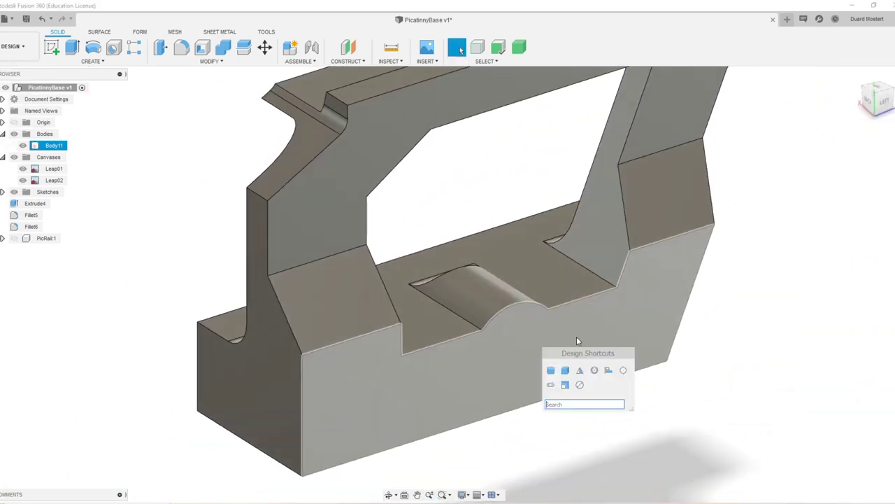
click(552, 373)
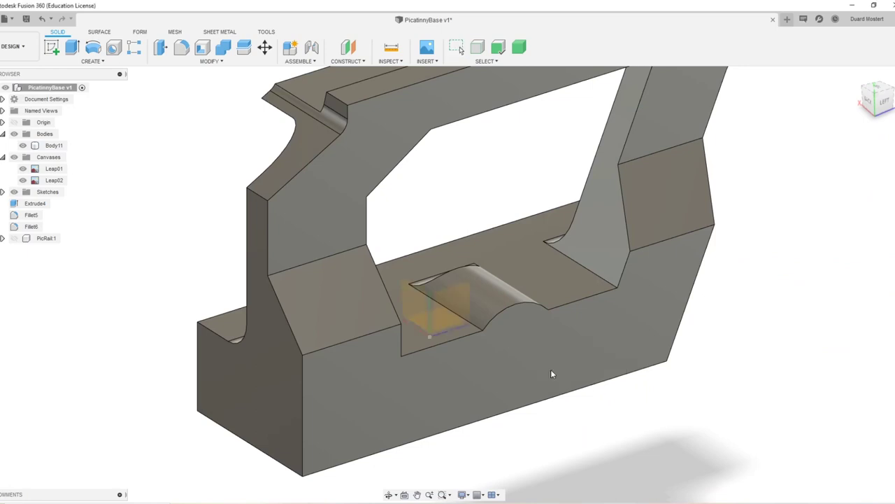
mouse_move(454, 287)
shift+middle_down()
mouse_move(443, 279)
mouse_move(455, 299)
shift+middle_up()
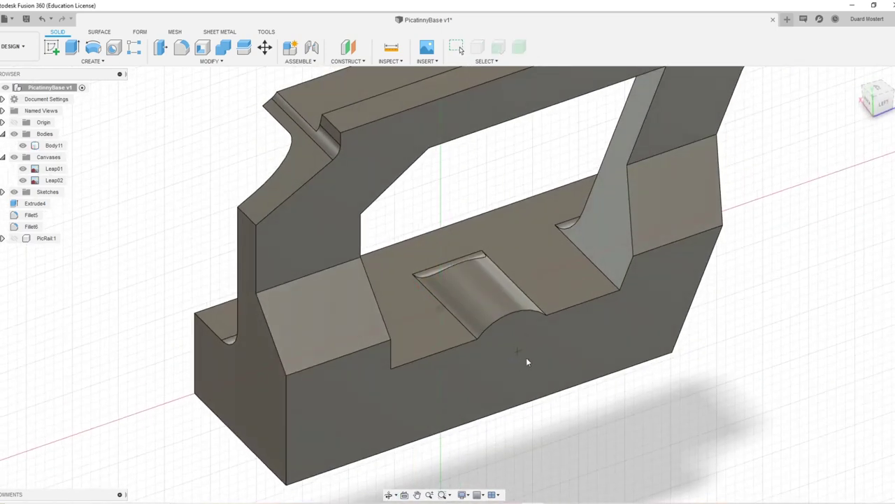
shift+middle_drag(530, 366, 526, 351)
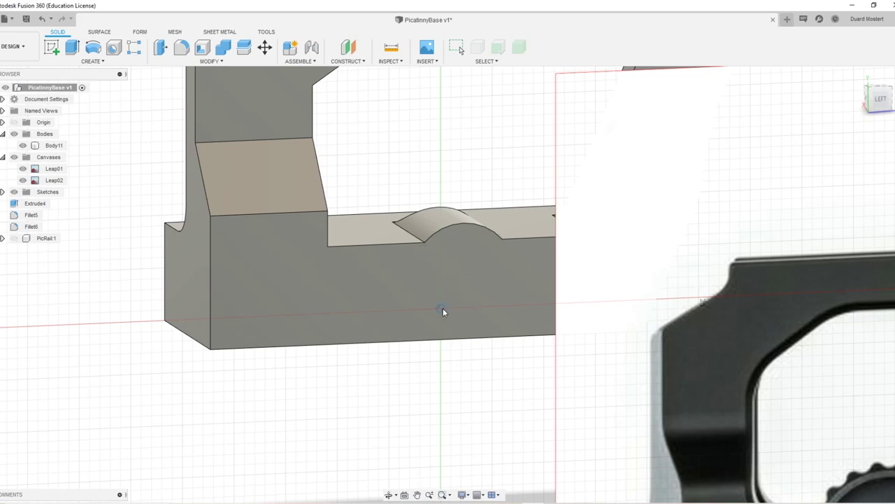
click(501, 239)
click(886, 206)
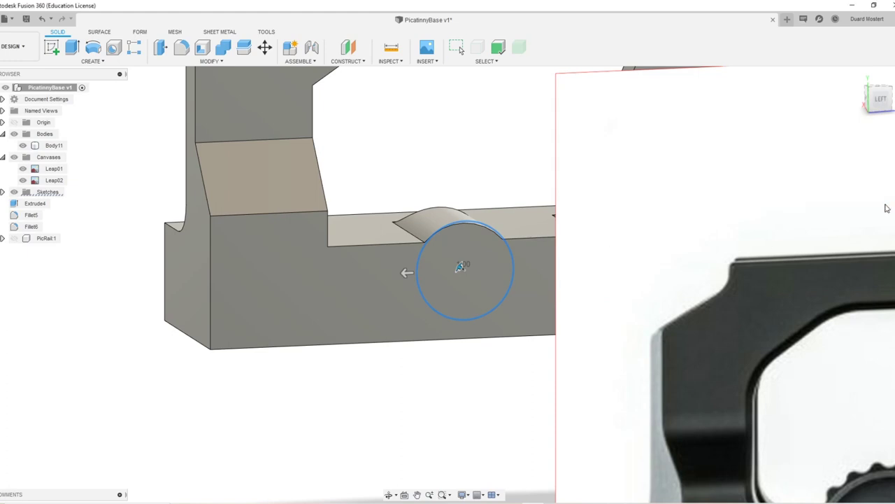
Step: Join a cylinder about 10.08 mm in diameter to the body, matching the bump's arc and running about 17 mm inward from the side face
key(s)
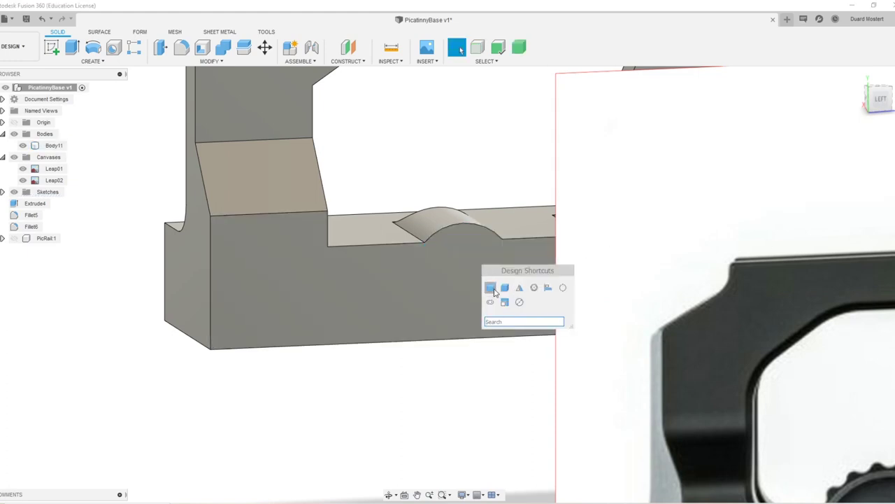
click(490, 287)
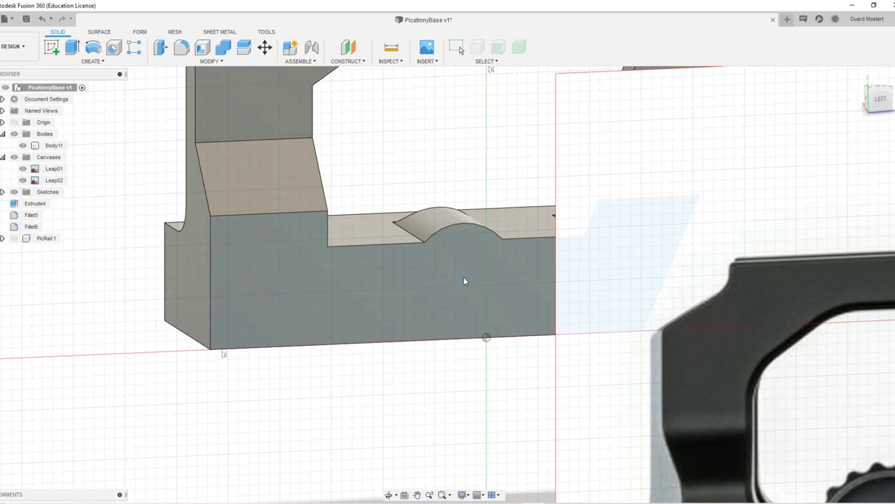
click(463, 276)
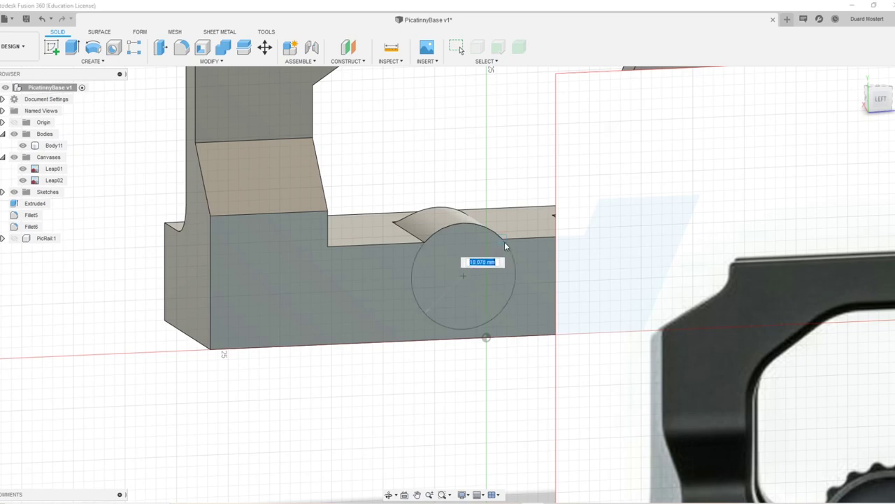
click(506, 241)
shift+middle_drag(488, 248, 595, 315)
drag(477, 275, 369, 263)
drag(441, 272, 291, 258)
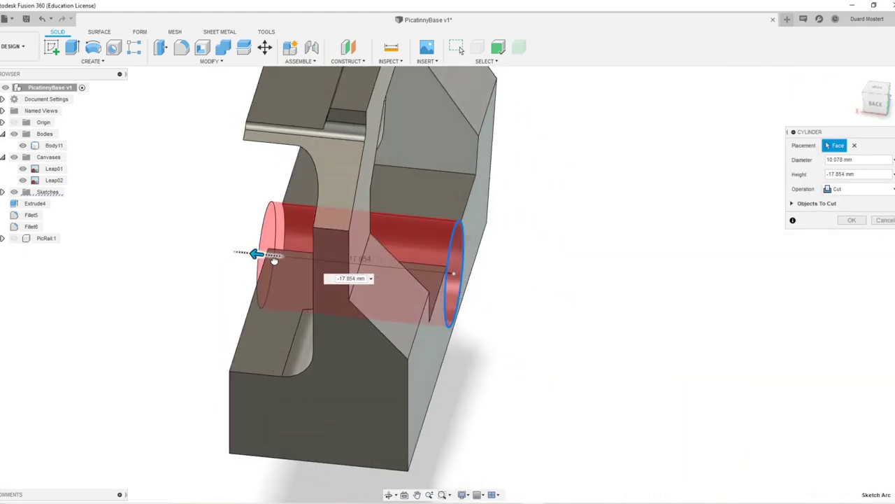
shift+middle_drag(215, 273, 250, 307)
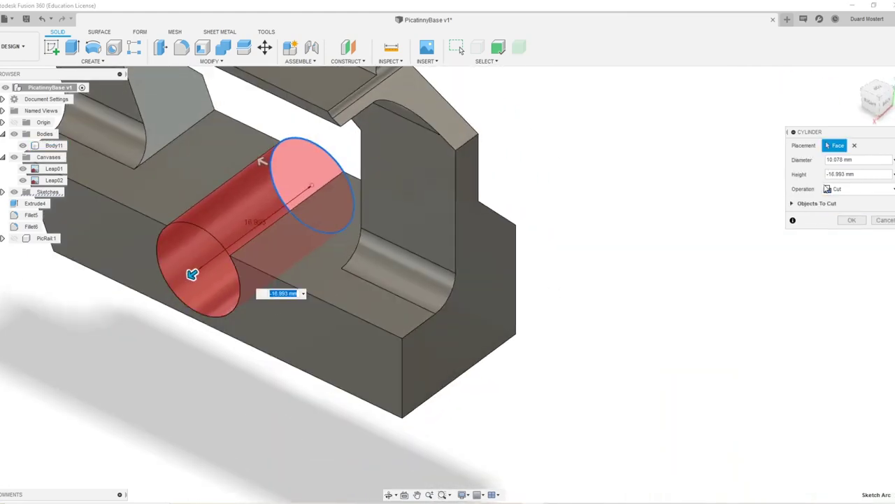
click(859, 189)
click(842, 203)
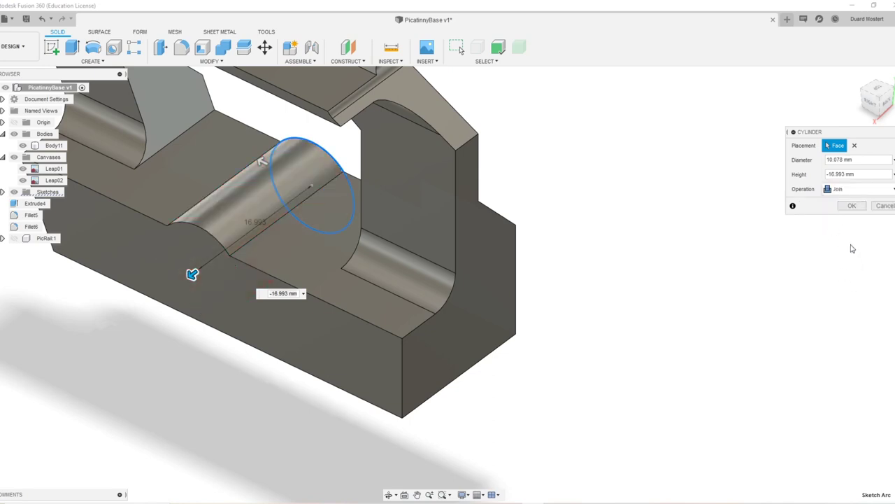
click(852, 205)
Step: Fillet the two long edges where the rounded bump meets the window floor with a radius of about 3.95 mm
shift+middle_drag(572, 176, 585, 293)
scroll(577, 286, down, 3)
shift+middle_drag(555, 258, 563, 280)
scroll(573, 291, up, 4)
key(f)
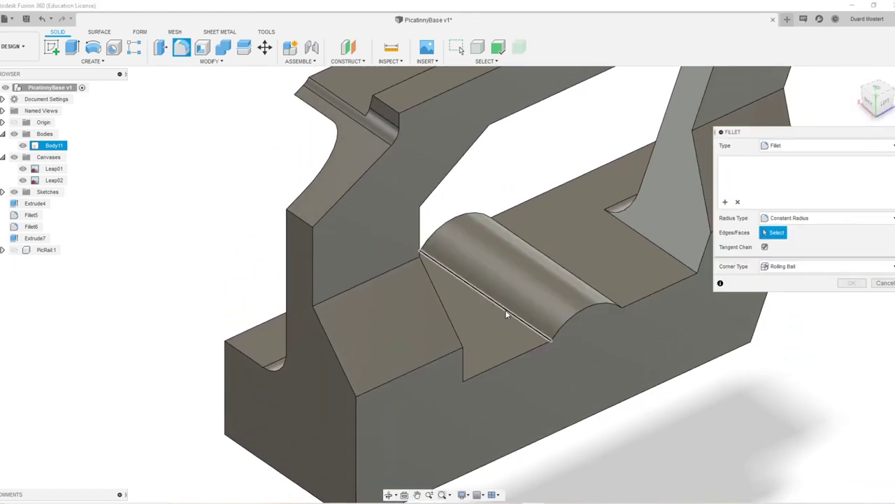
click(505, 308)
shift+middle_drag(600, 286, 572, 256)
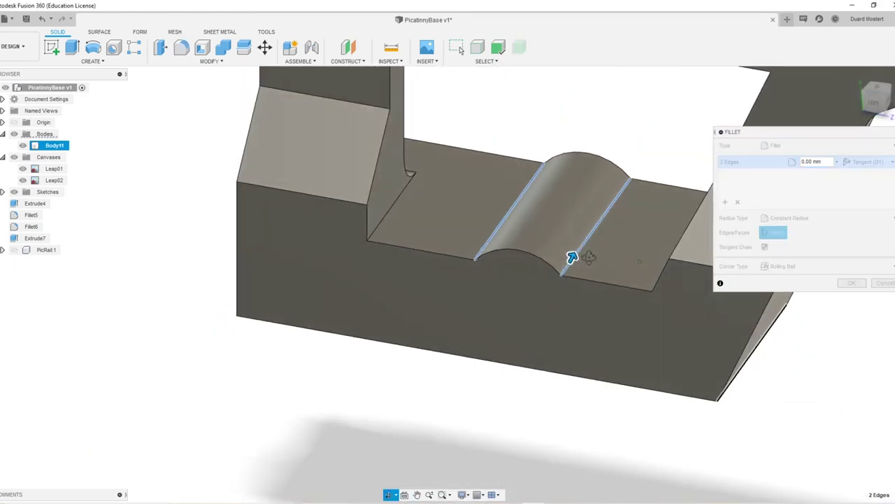
click(572, 258)
drag(573, 257, 574, 255)
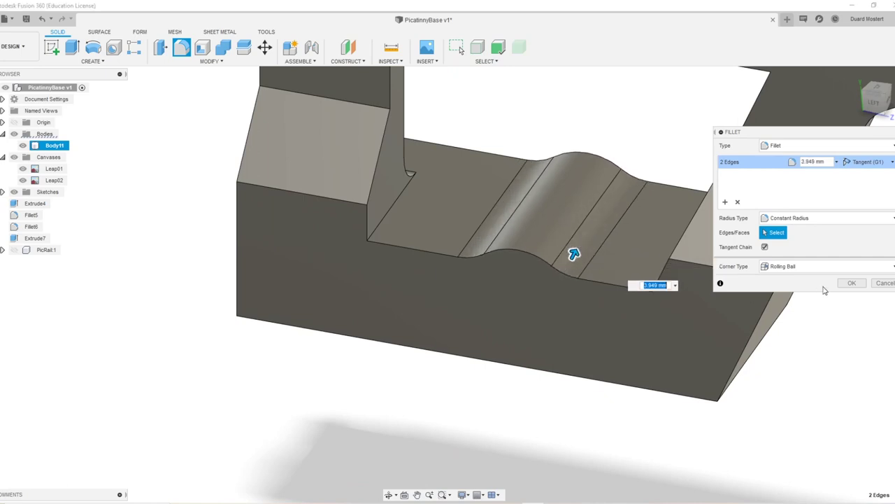
click(846, 282)
middle_drag(594, 246, 602, 288)
scroll(574, 297, down, 5)
scroll(601, 284, up, 3)
scroll(685, 322, down, 1)
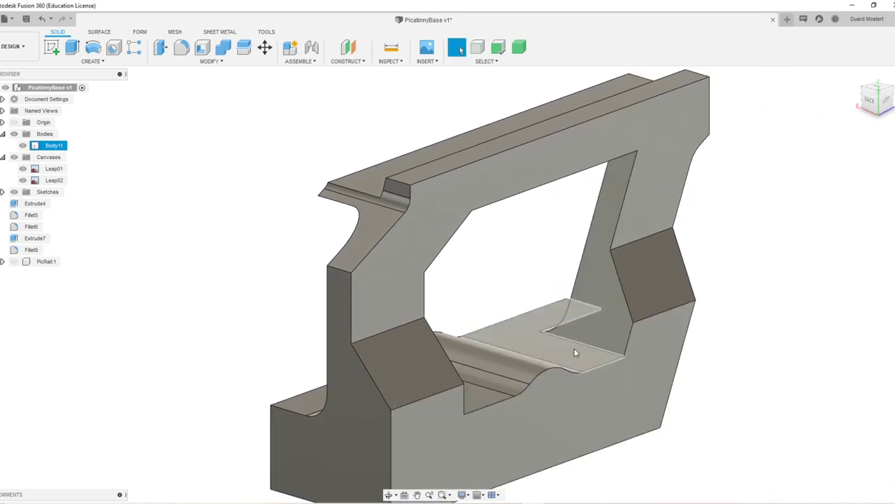
key(f)
click(589, 347)
shift+middle_drag(588, 347, 628, 212)
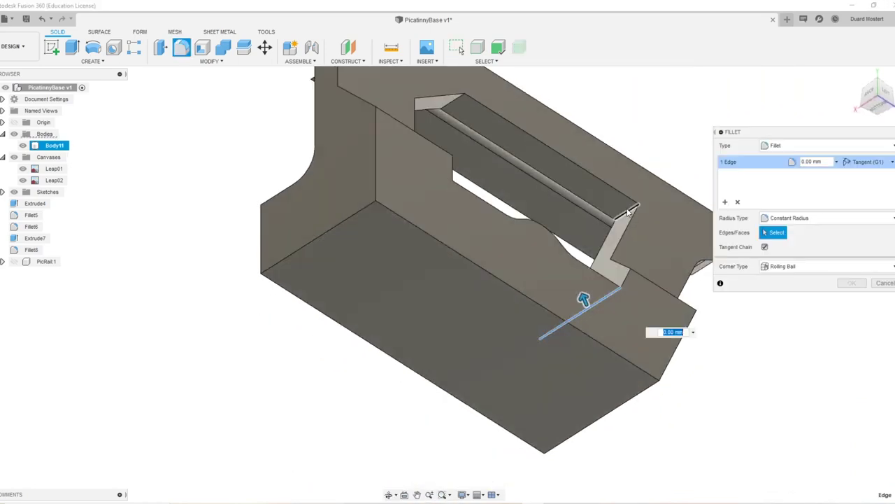
shift+middle_drag(561, 209, 347, 199)
click(344, 204)
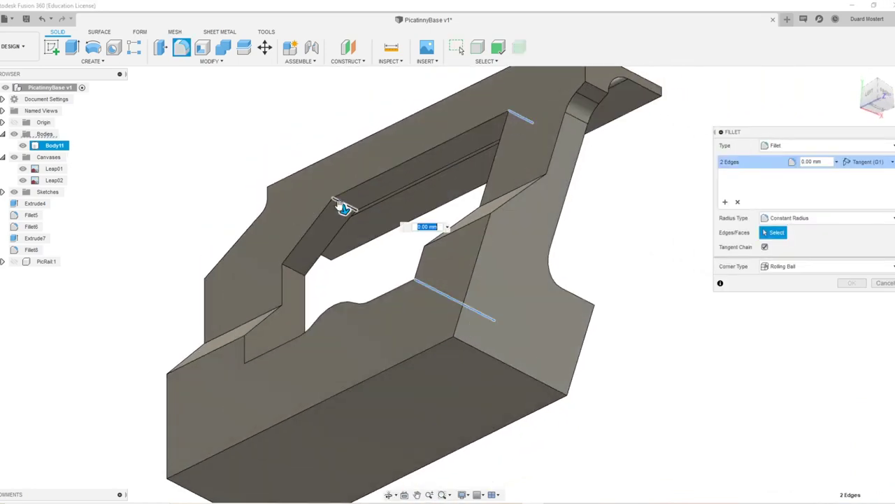
click(297, 281)
shift+middle_drag(299, 273, 310, 255)
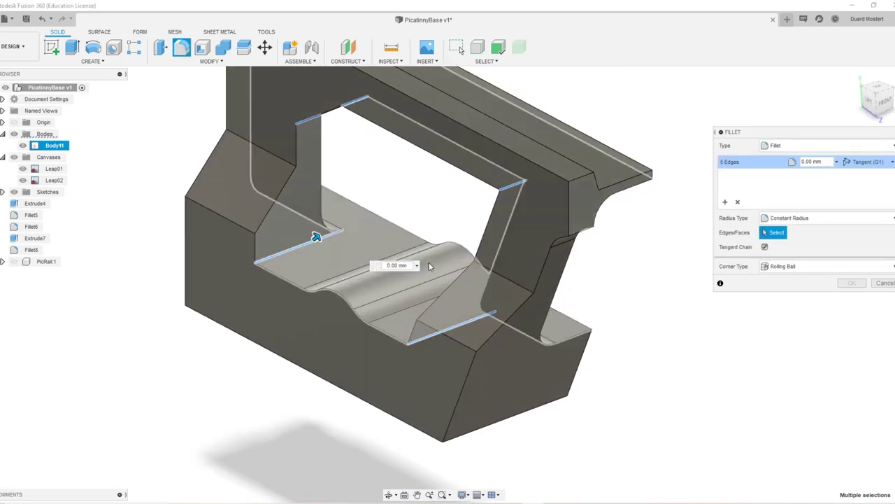
shift+middle_drag(430, 266, 432, 337)
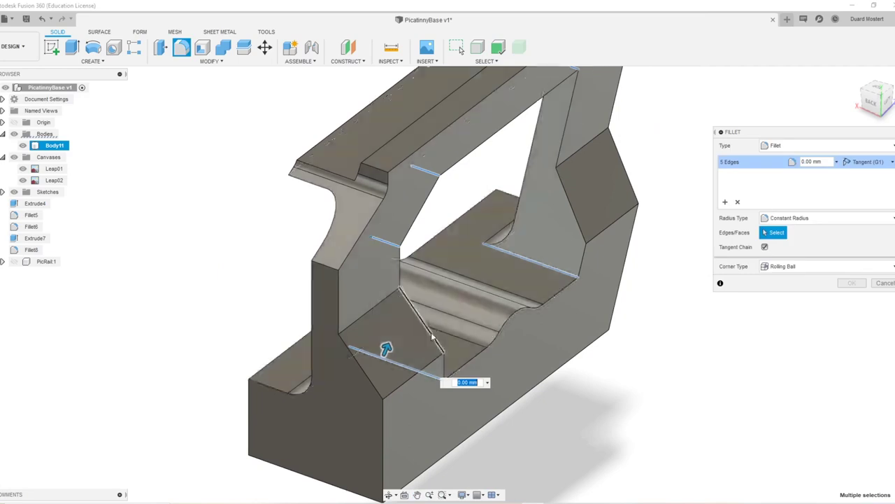
drag(387, 348, 406, 340)
shift+middle_drag(660, 362, 454, 350)
click(883, 283)
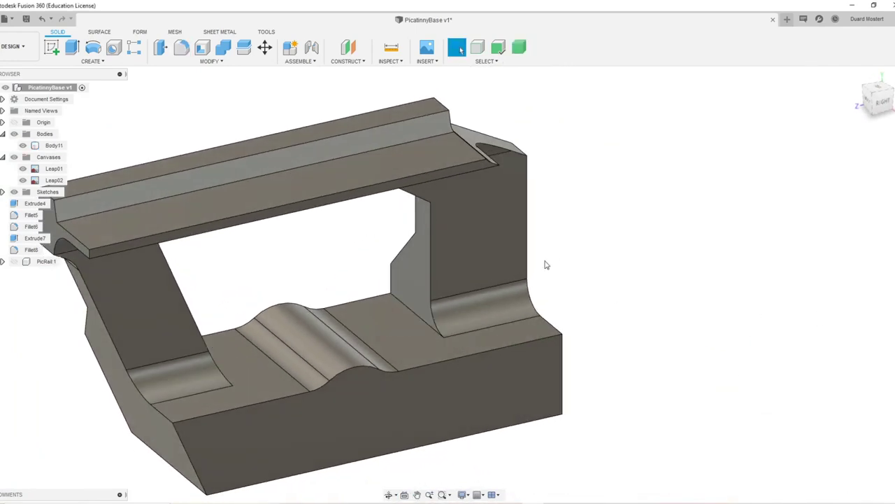
Step: Undo back to before the window split and reopen the window profile sketch for editing
shift+middle_drag(545, 261, 507, 225)
click(507, 225)
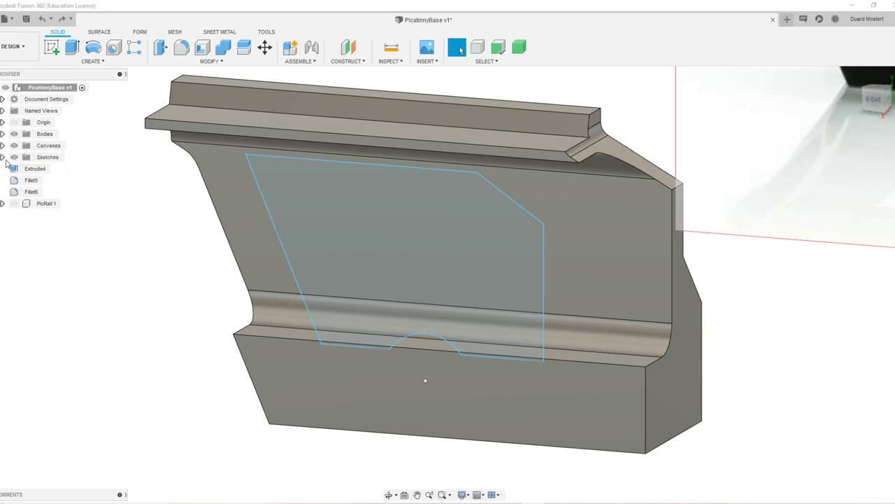
click(3, 156)
double_click(53, 239)
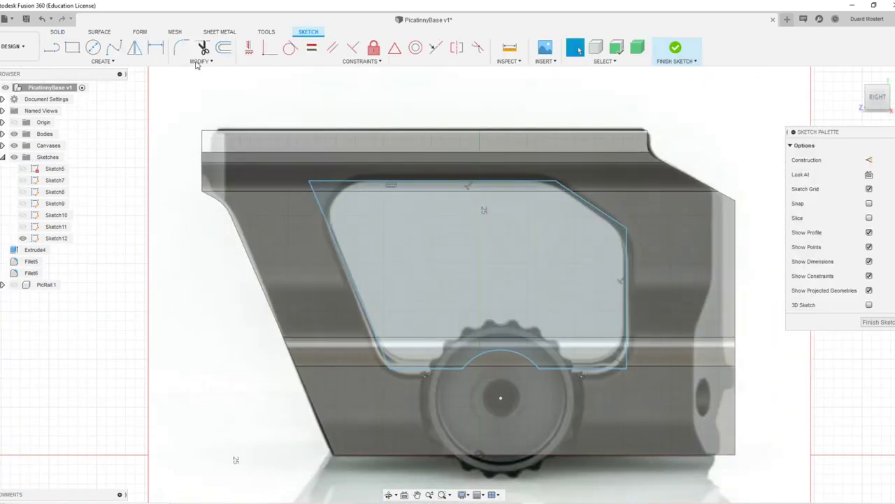
Step: Fillet the window profile's five outer corners with a 3.957 mm radius to match the canvas, and finish the sketch
click(311, 182)
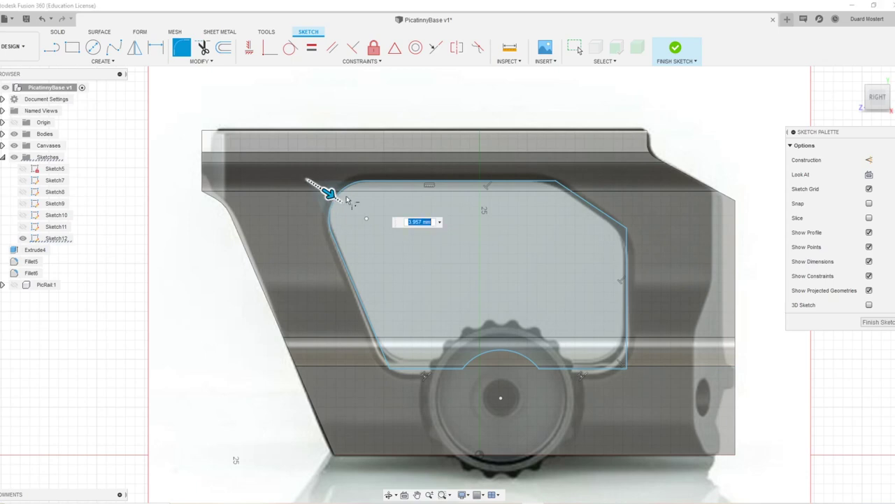
click(386, 365)
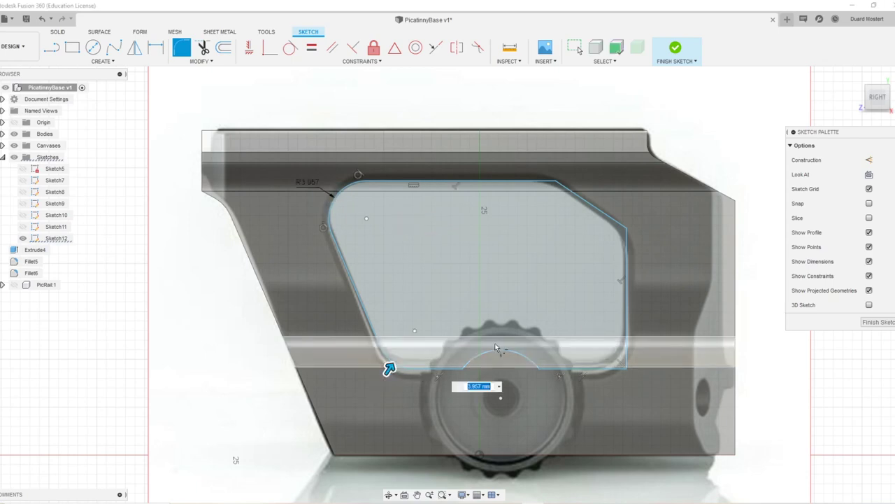
click(627, 363)
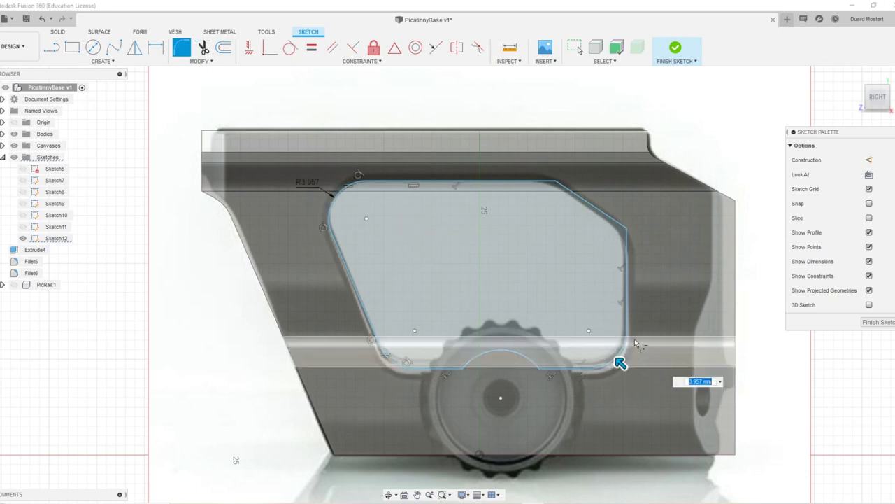
click(594, 199)
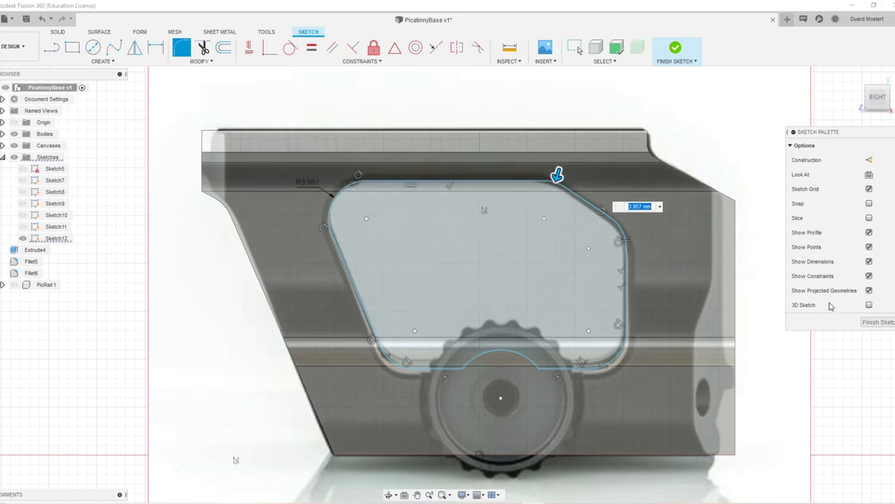
click(883, 323)
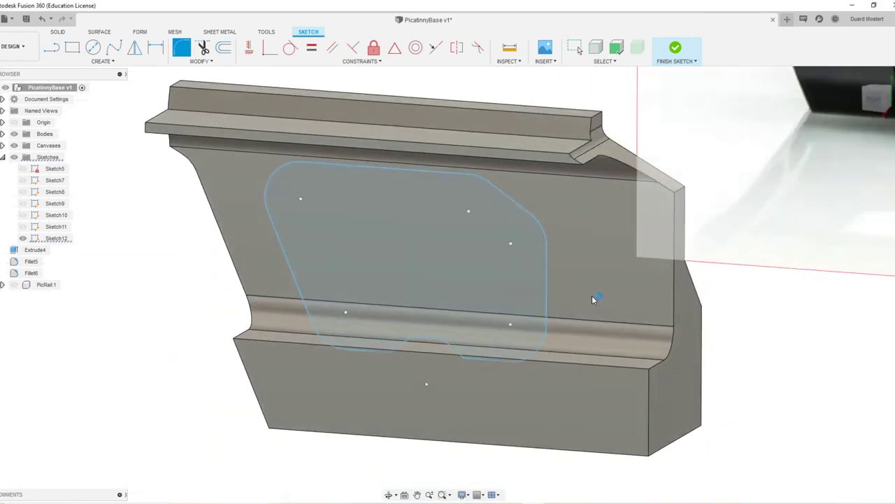
Step: Split the body with the rounded-corner window profile and delete the piece inside the opening
click(606, 276)
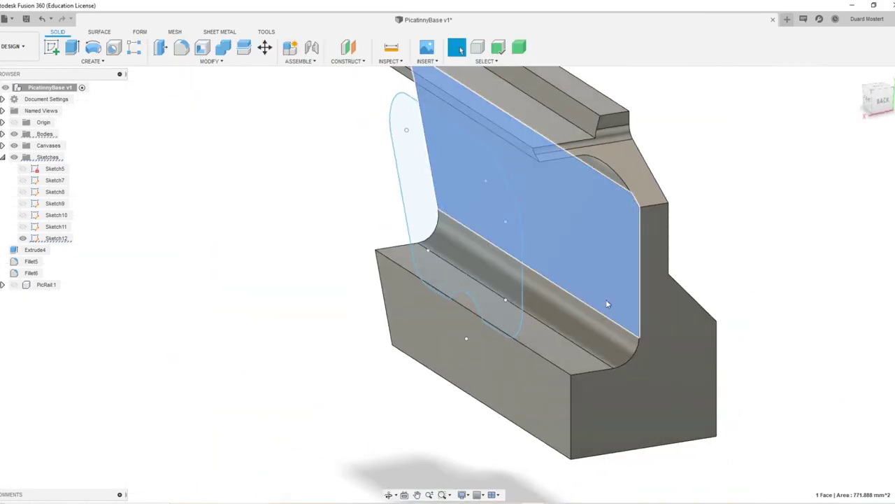
shift+drag(606, 299, 626, 300)
click(785, 272)
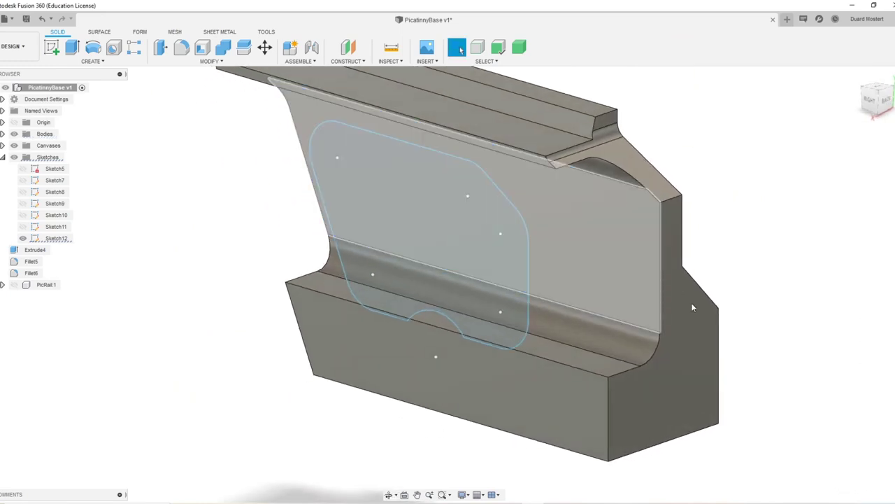
click(677, 330)
click(644, 280)
double_click(586, 271)
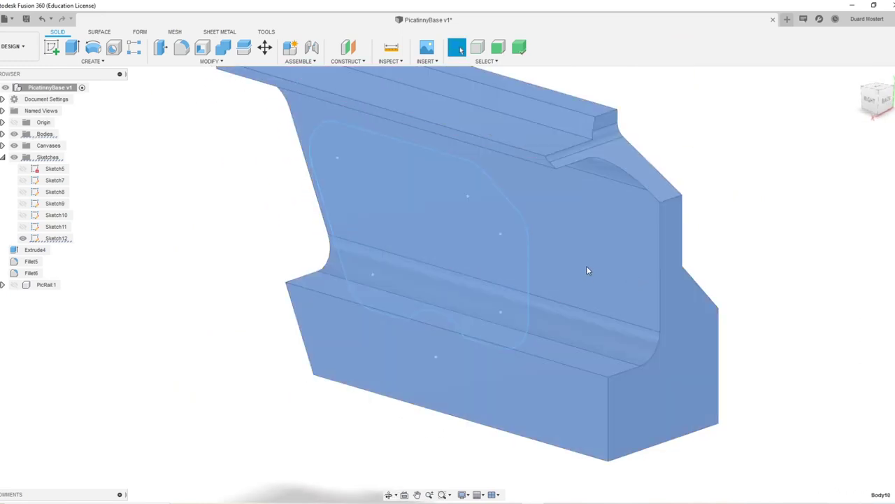
key(b)
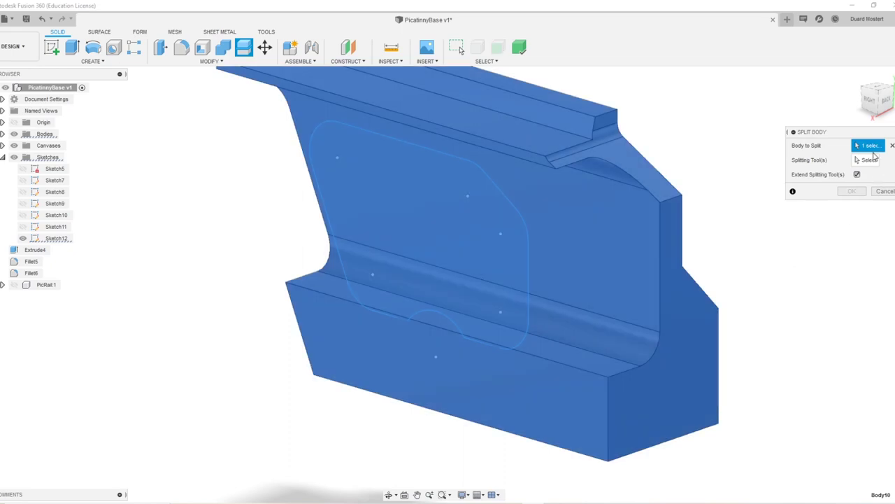
click(528, 249)
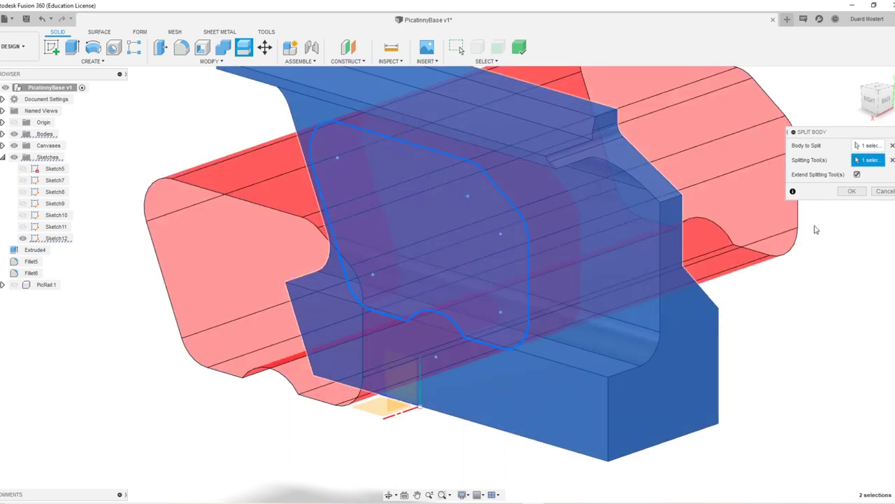
mouse_move(543, 246)
shift+middle_down()
mouse_move(553, 248)
mouse_move(540, 248)
shift+middle_up()
click(539, 249)
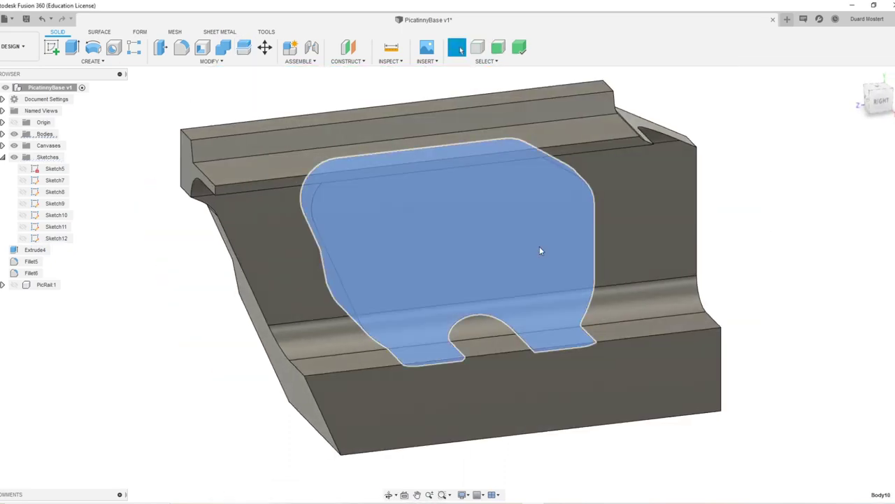
key(Delete)
Step: Raise the two floor faces on either side of the bump with Offset Face until they are level with the adjoining ledge
mouse_move(474, 303)
shift+middle_down()
mouse_move(484, 292)
mouse_move(430, 287)
shift+middle_up()
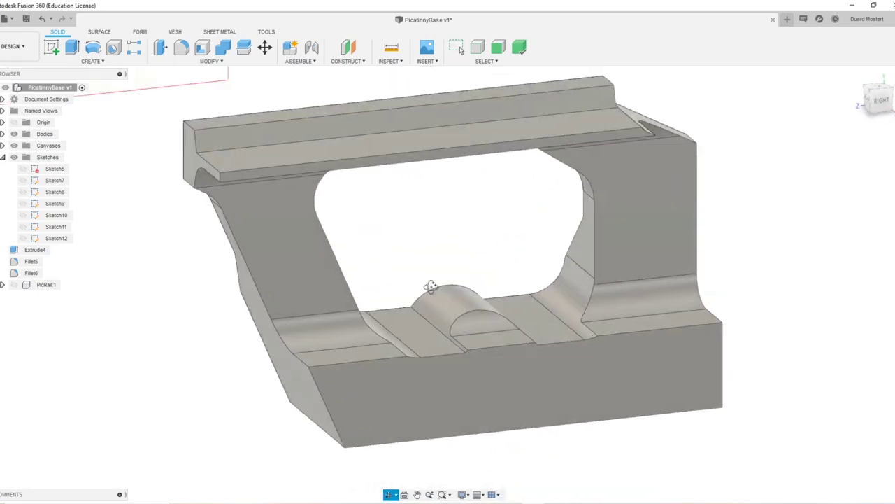
key(q)
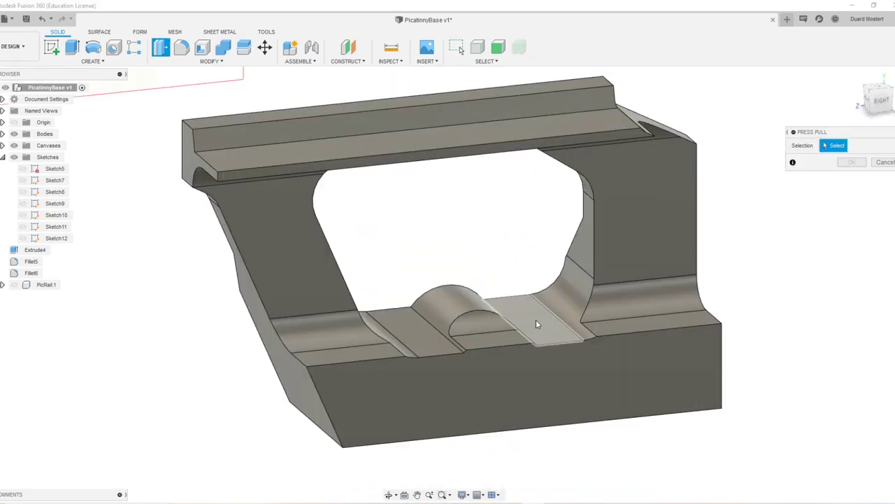
click(536, 319)
click(420, 311)
drag(427, 302, 427, 290)
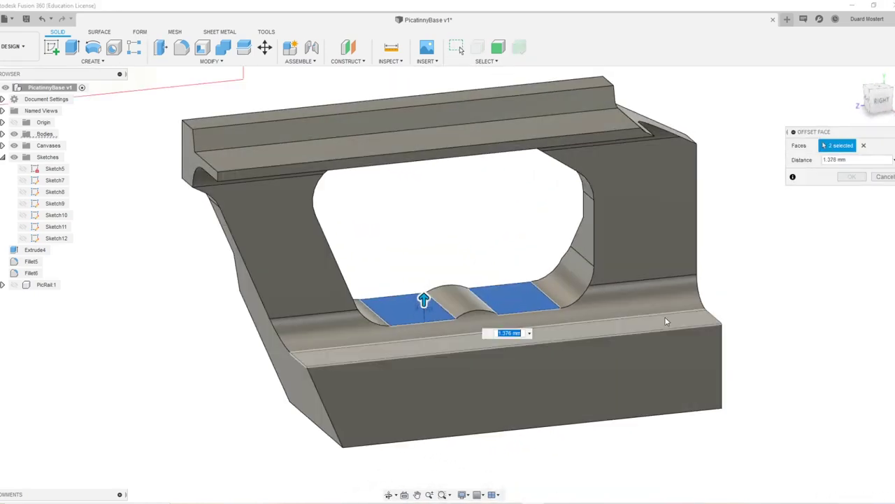
shift+middle_drag(539, 326, 554, 326)
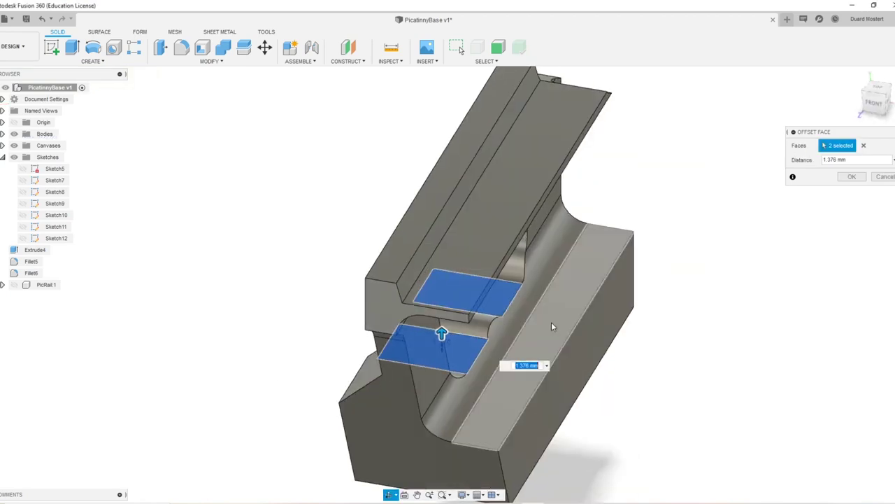
drag(442, 333, 441, 342)
click(846, 179)
Step: Place a cylinder of about 10.078 mm diameter on the base's outer side face, matching the arc of the bump
shift+middle_drag(594, 301, 501, 343)
double_click(485, 343)
key(s)
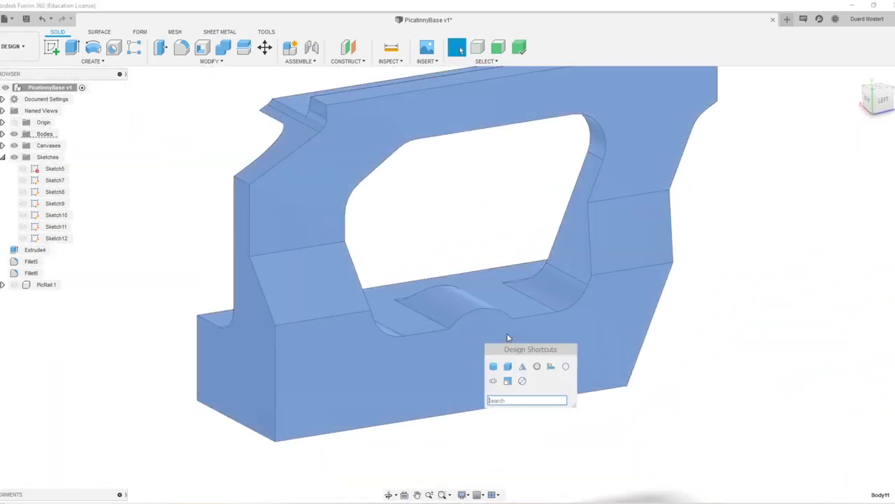
click(495, 368)
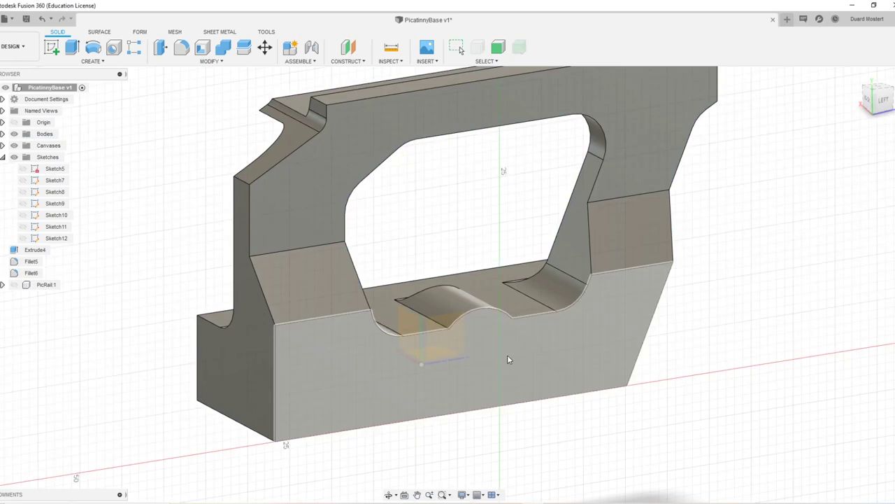
click(494, 362)
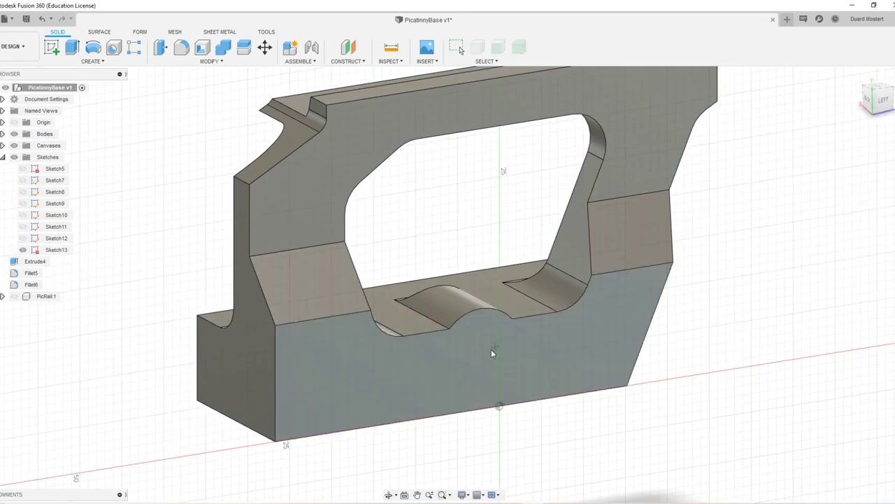
click(514, 323)
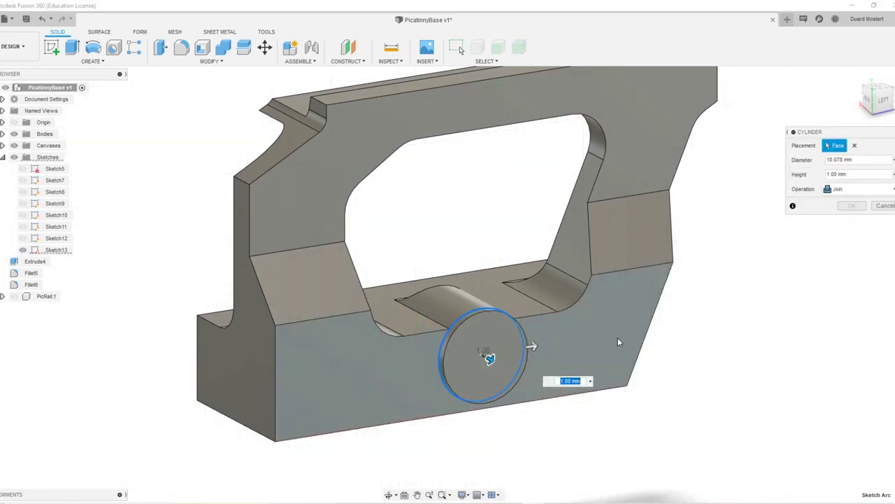
Step: Extend the cylinder 16.641 mm inward through the base and join it to the body, continuing the bump across the full width
shift+middle_drag(488, 358, 504, 361)
drag(375, 339, 250, 340)
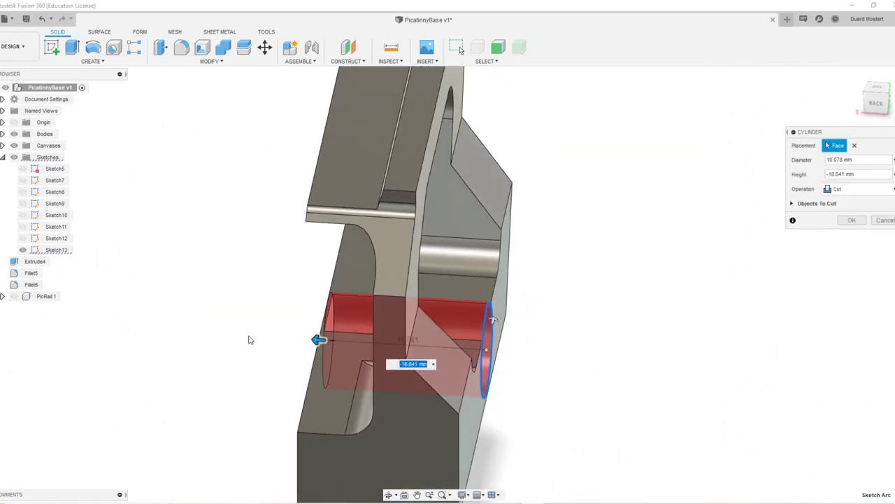
shift+middle_drag(289, 345, 342, 387)
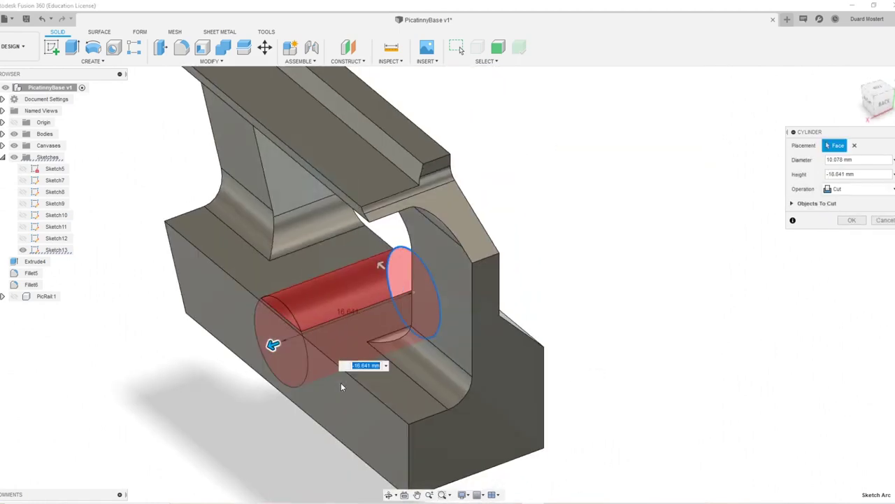
click(840, 203)
click(849, 208)
shift+middle_drag(602, 238, 456, 287)
middle_drag(456, 287, 502, 303)
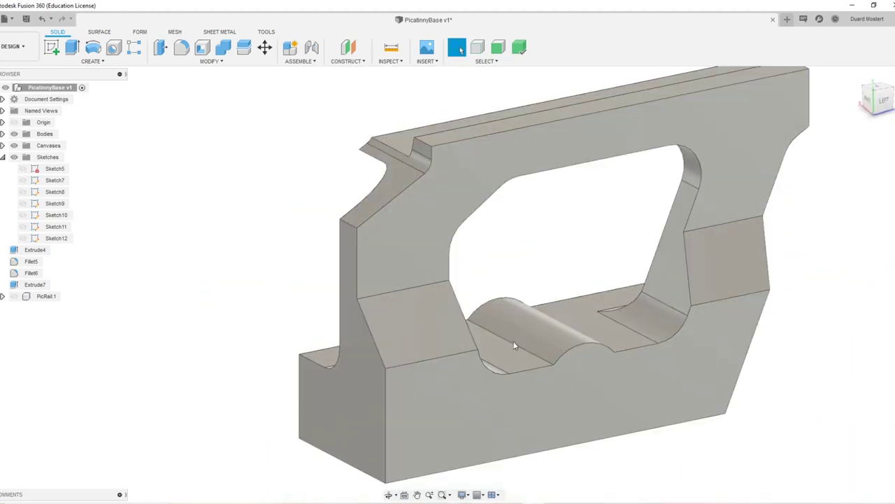
Step: Fillet the two edges where the bump meets the window floor with a 4.062 mm radius
key(f)
click(520, 349)
shift+middle_drag(520, 348, 586, 291)
click(585, 293)
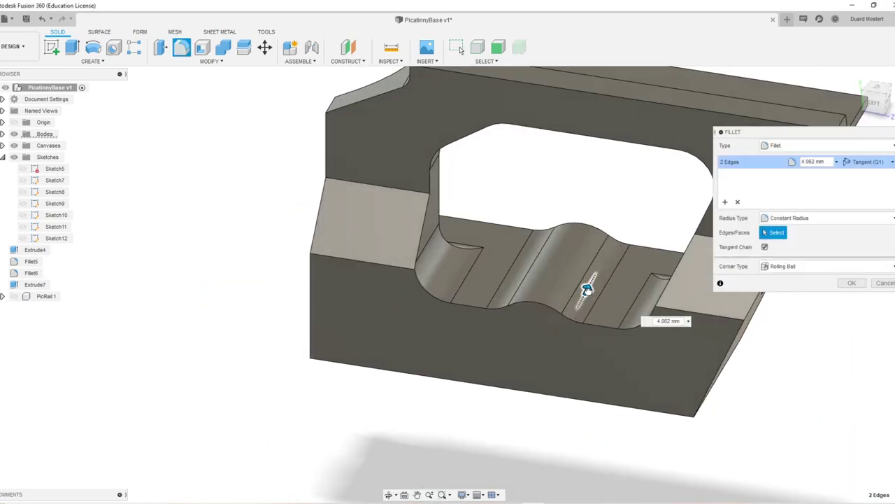
click(849, 284)
Step: Inspect the filleted bump, the window opening and the sloped outer faces from several sides
shift+middle_drag(566, 297, 577, 260)
scroll(606, 273, down, 4)
scroll(565, 285, up, 4)
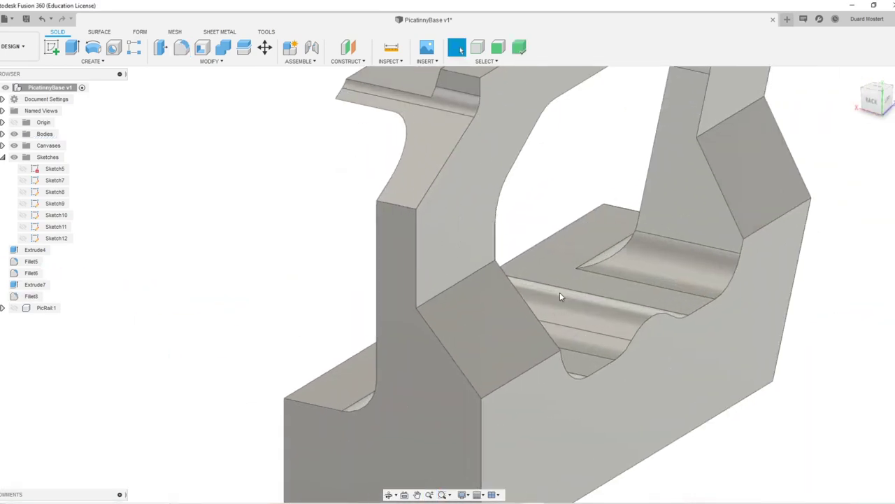
shift+middle_drag(561, 296, 635, 324)
scroll(654, 291, down, 4)
mouse_move(632, 271)
shift+middle_down()
mouse_move(502, 268)
mouse_move(494, 376)
mouse_move(523, 362)
mouse_move(520, 392)
shift+middle_up()
scroll(509, 400, up, 3)
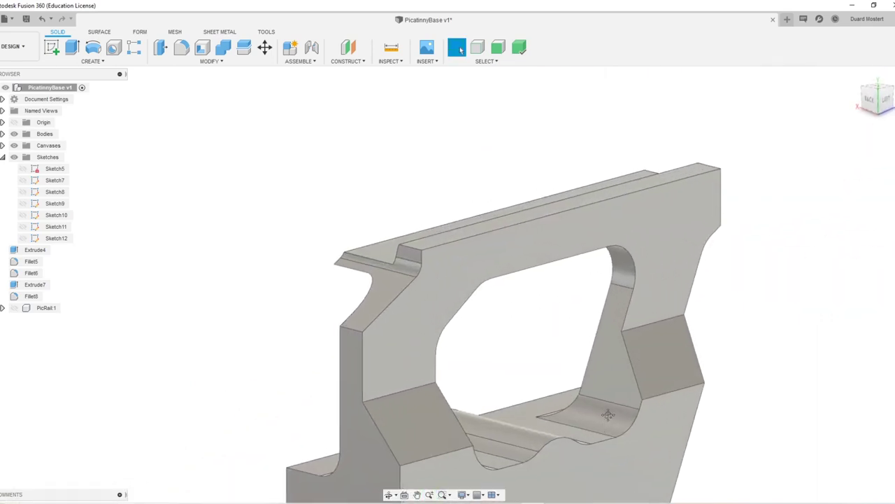
middle_drag(609, 415, 657, 284)
shift+middle_drag(634, 346, 615, 319)
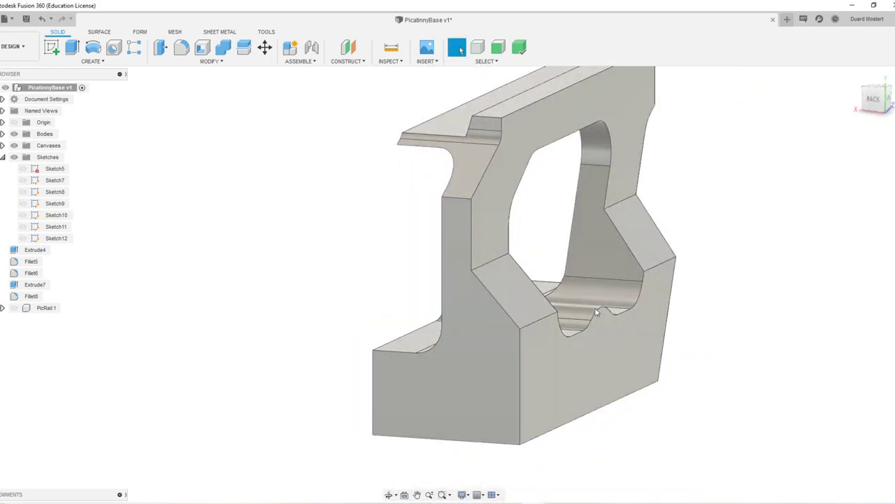
scroll(575, 287, down, 5)
mouse_move(594, 252)
shift+middle_down()
mouse_move(549, 231)
mouse_move(603, 222)
mouse_move(578, 275)
mouse_move(539, 283)
mouse_move(626, 274)
mouse_move(483, 297)
mouse_move(538, 282)
shift+middle_up()
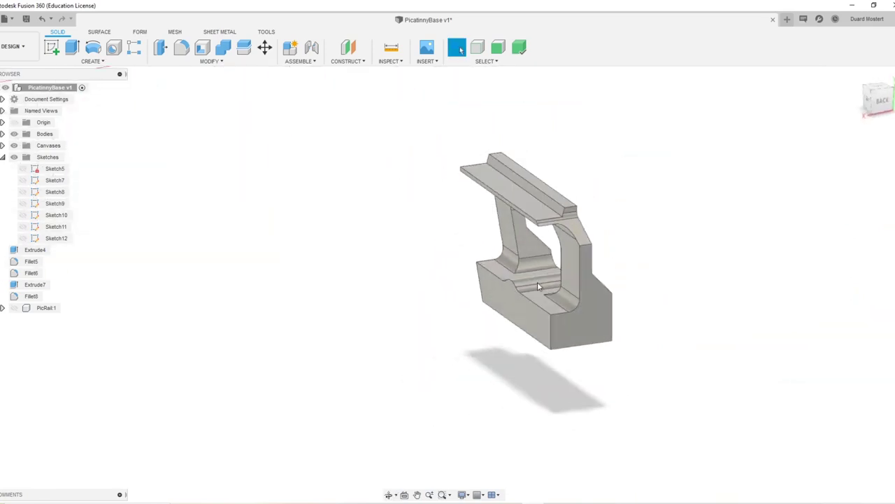
shift+middle_drag(607, 260, 482, 272)
Step: Fillet the four upper and lower edges of the two sloped outer faces with a 3.297 mm radius
scroll(476, 280, up, 5)
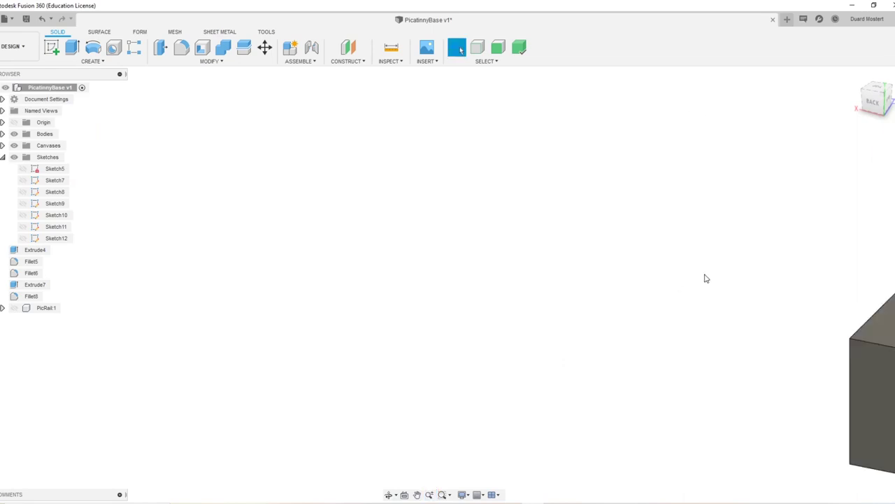
middle_drag(661, 280, 304, 305)
scroll(368, 386, down, 5)
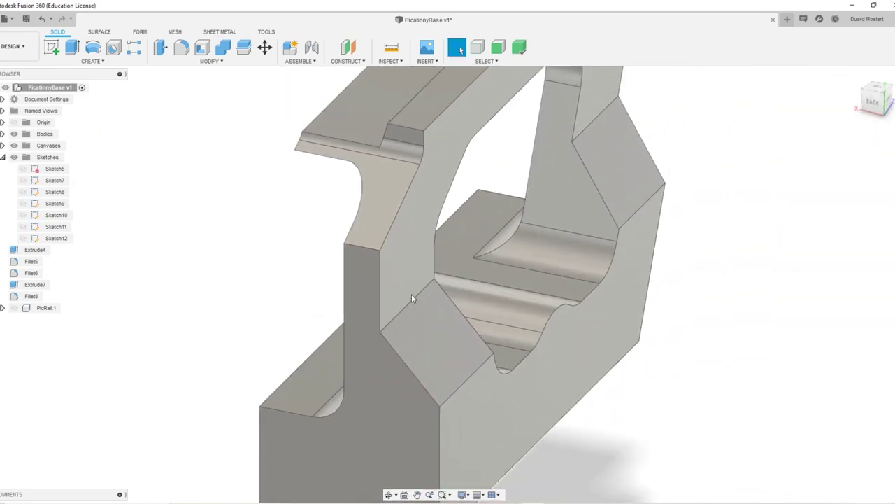
key(f)
click(415, 298)
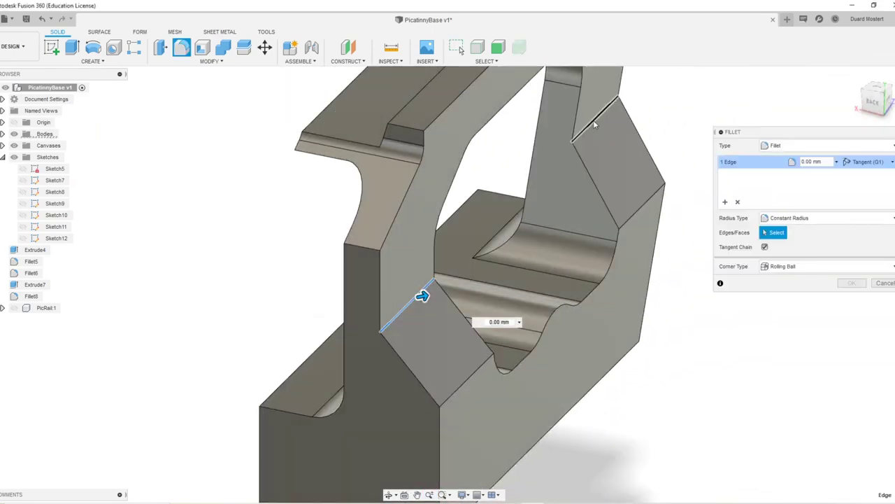
click(594, 122)
click(481, 365)
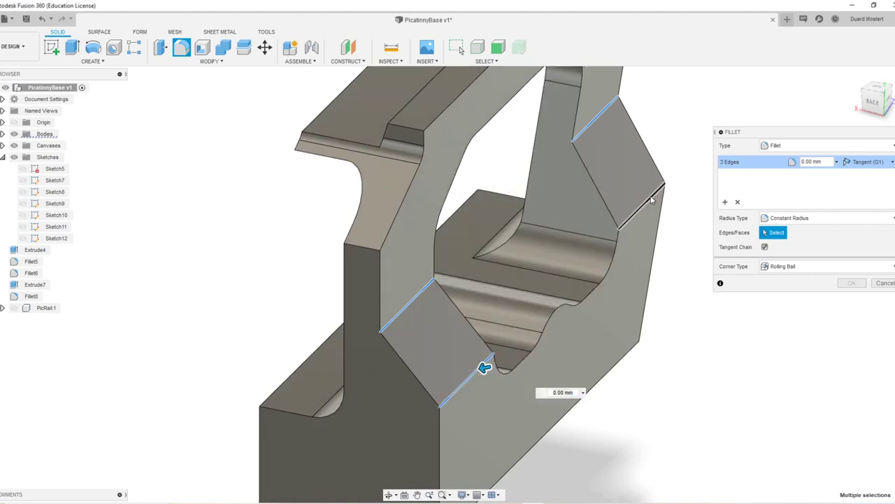
click(656, 195)
drag(658, 195, 672, 202)
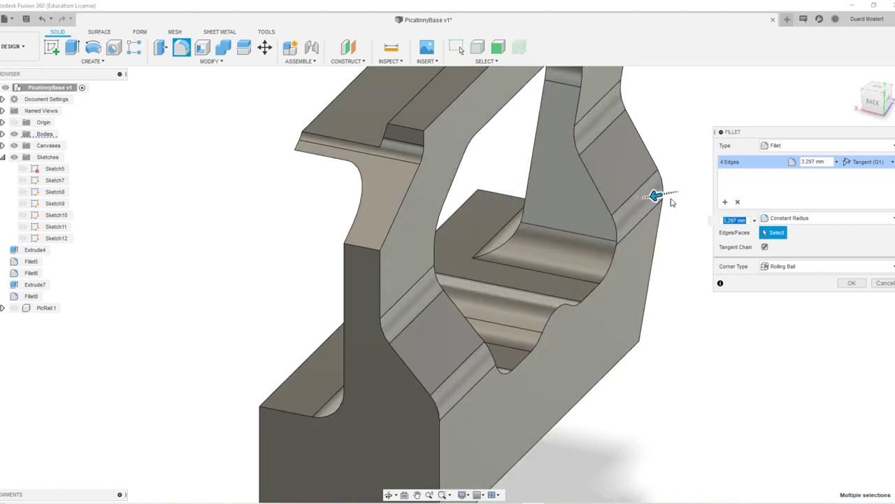
click(858, 286)
Step: Reduce the radius of the two fillet faces beside the bump to 2.644 mm with Offset Face
scroll(563, 291, down, 4)
shift+middle_drag(563, 291, 459, 293)
scroll(459, 292, up, 3)
key(q)
click(478, 274)
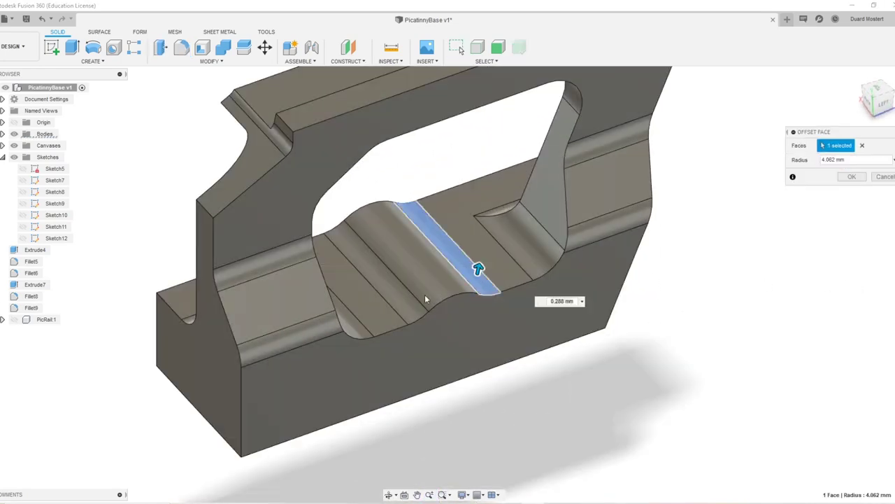
click(400, 303)
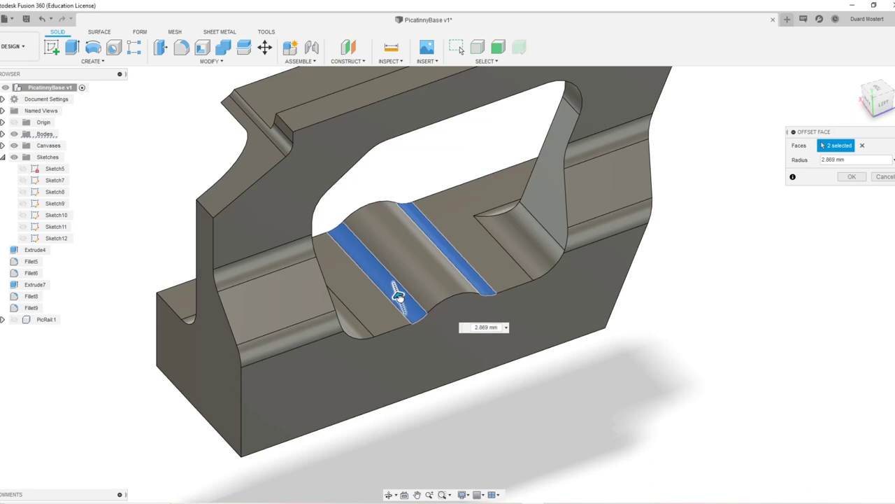
drag(397, 295, 397, 297)
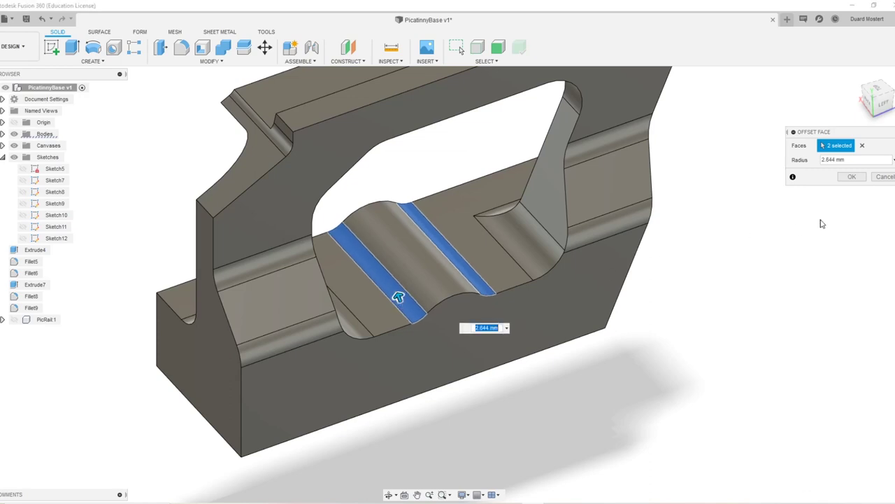
click(854, 178)
Step: Compare the modelled half with the front and side reference canvases from several angles
mouse_move(480, 265)
shift+middle_down()
mouse_move(488, 235)
mouse_move(524, 282)
mouse_move(527, 247)
mouse_move(598, 288)
mouse_move(624, 272)
mouse_move(525, 270)
mouse_move(690, 284)
mouse_move(625, 294)
mouse_move(538, 338)
shift+middle_up()
scroll(529, 260, down, 3)
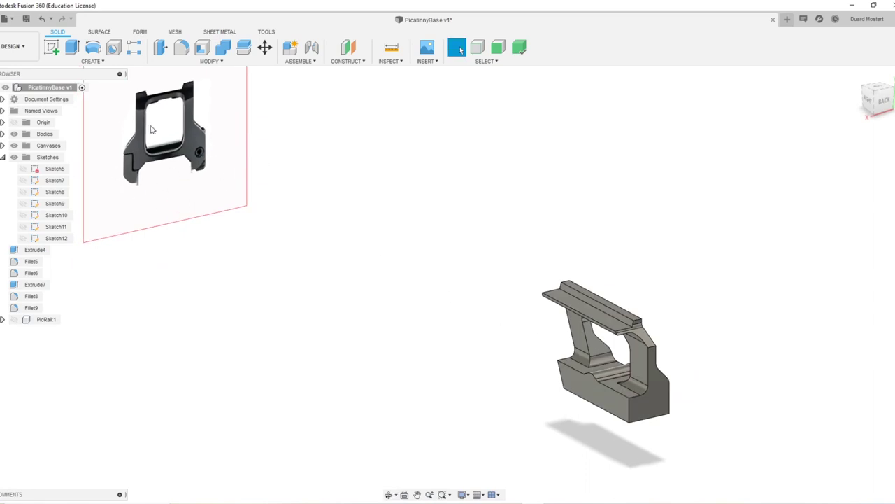
shift+middle_drag(559, 342, 501, 364)
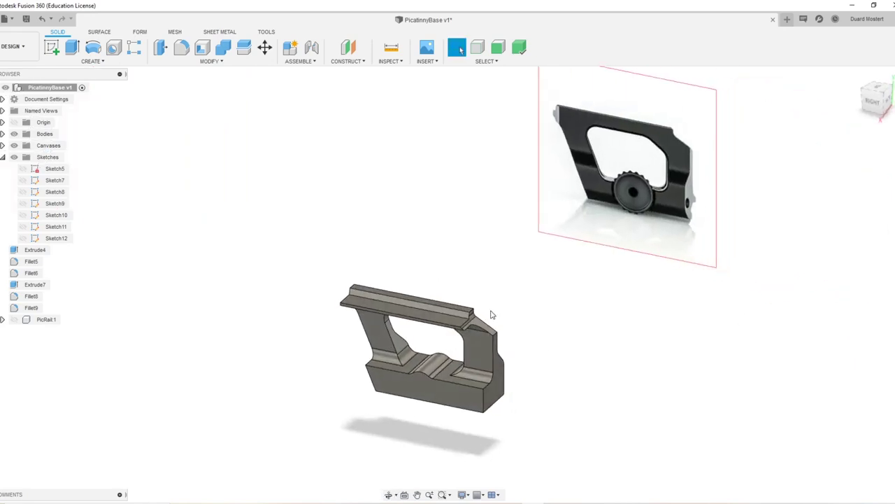
shift+middle_drag(546, 314, 575, 309)
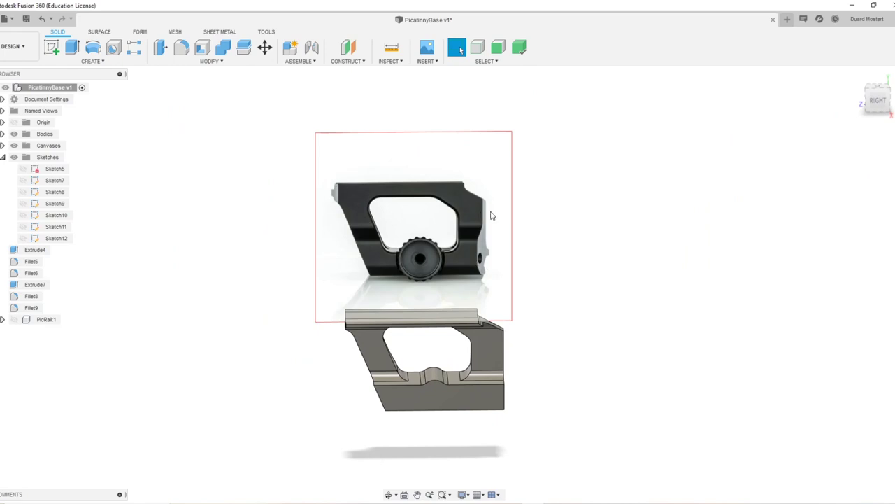
shift+middle_drag(488, 346, 550, 330)
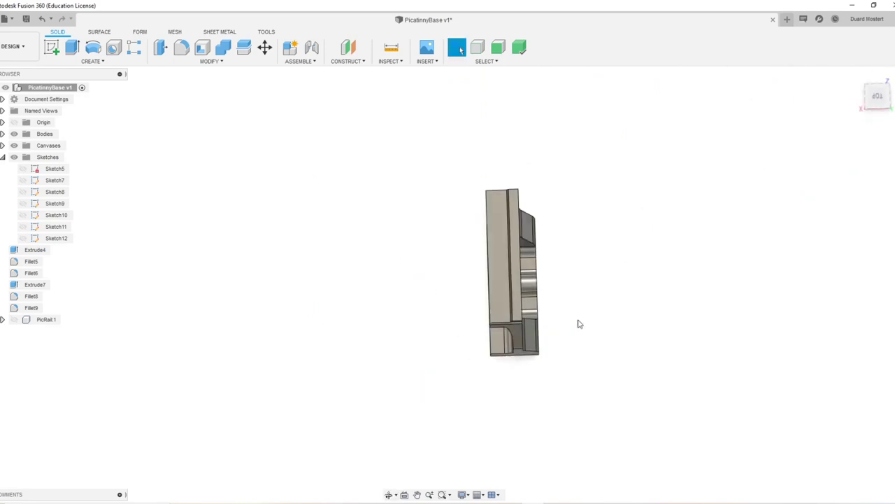
shift+middle_drag(570, 279, 729, 215)
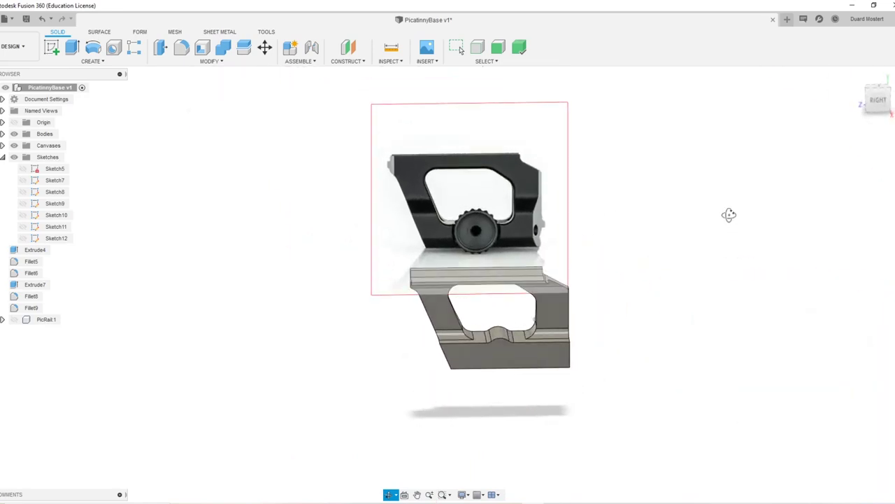
click(880, 107)
shift+middle_drag(706, 306, 706, 413)
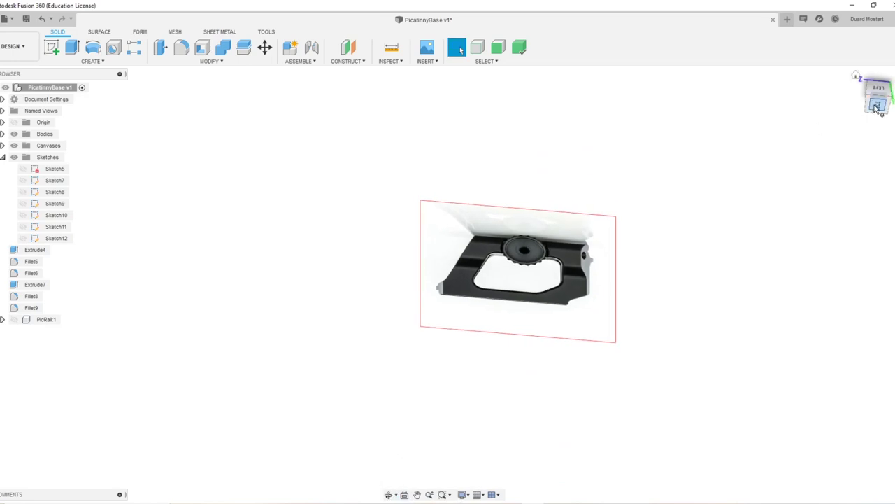
Step: Sketch a slanted line about 14.8 mm long at about 31 degrees across the base's outer back corner on the horizontal plane
click(877, 105)
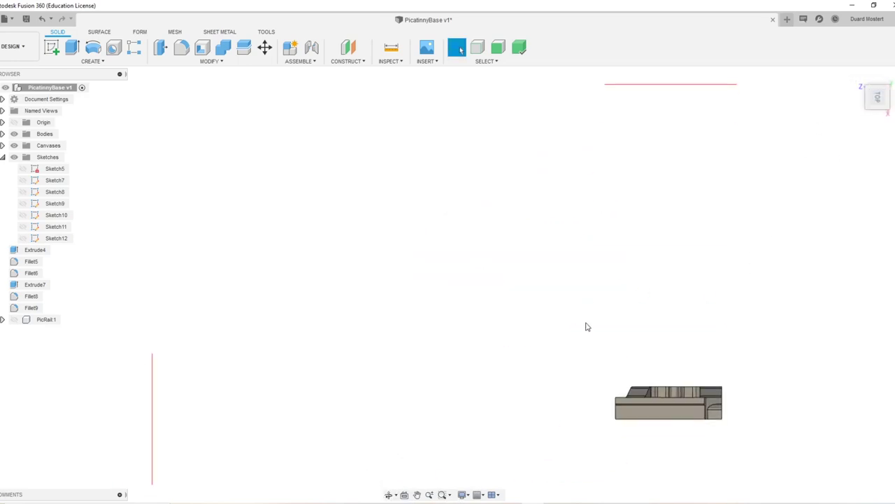
middle_drag(715, 352, 528, 326)
middle_drag(596, 299, 459, 363)
middle_drag(646, 277, 602, 341)
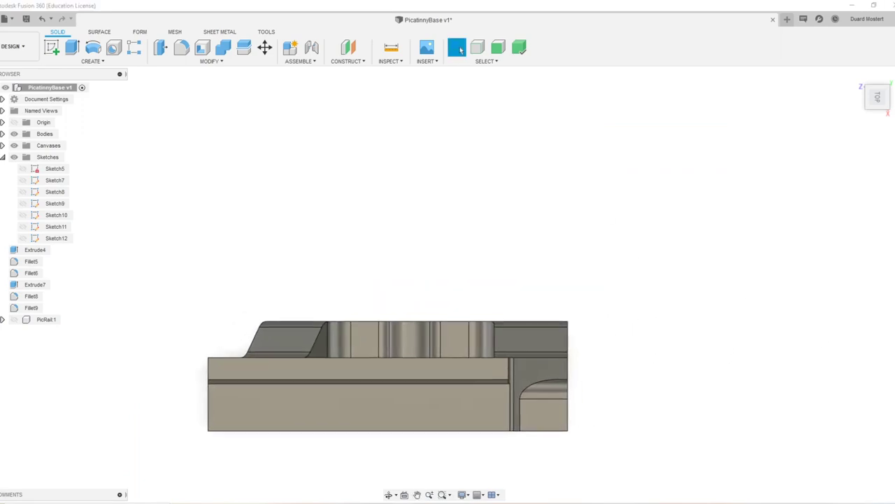
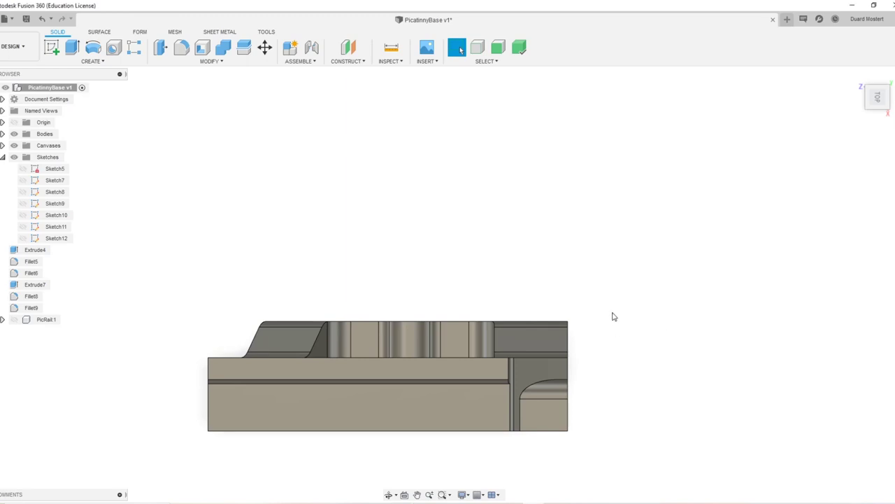
key(l)
click(595, 355)
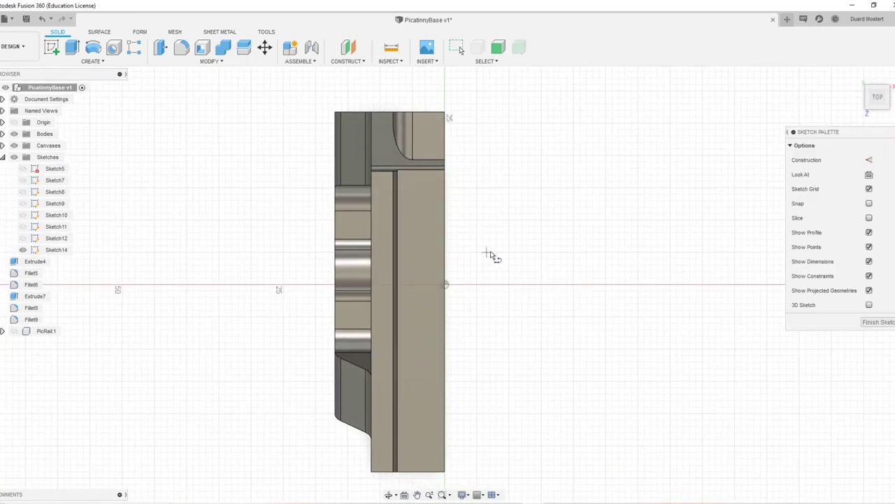
middle_drag(490, 255, 595, 378)
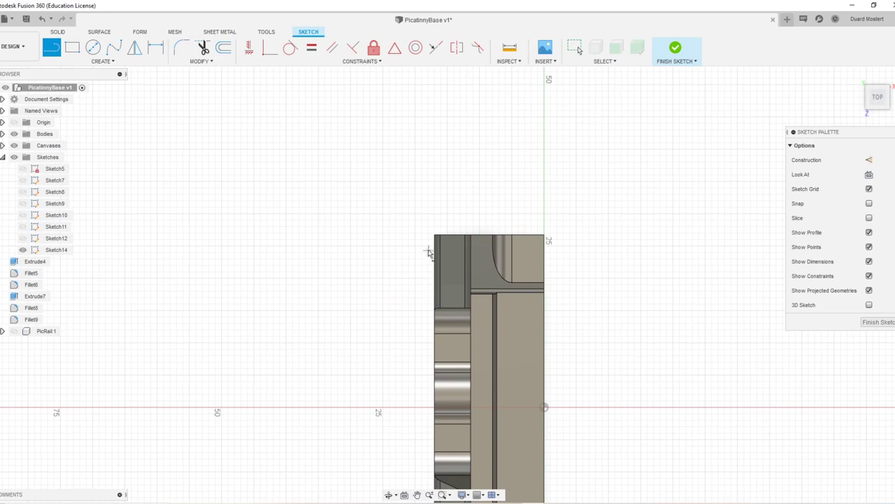
click(429, 276)
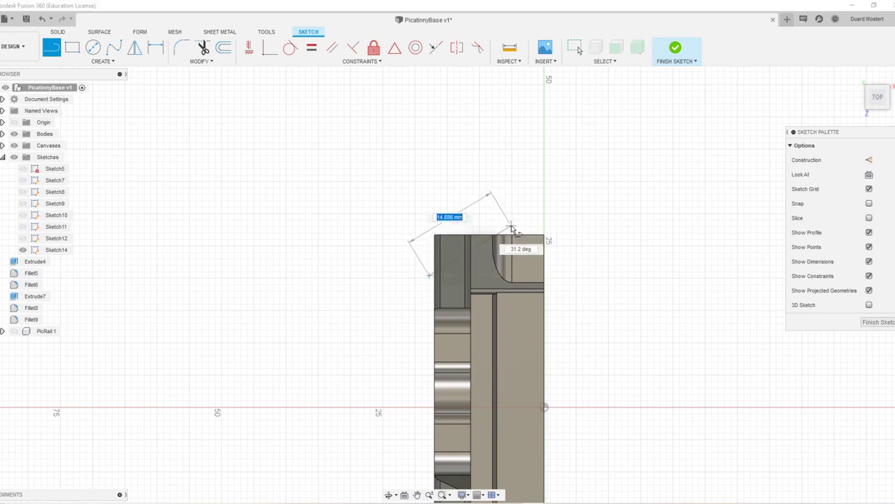
click(513, 228)
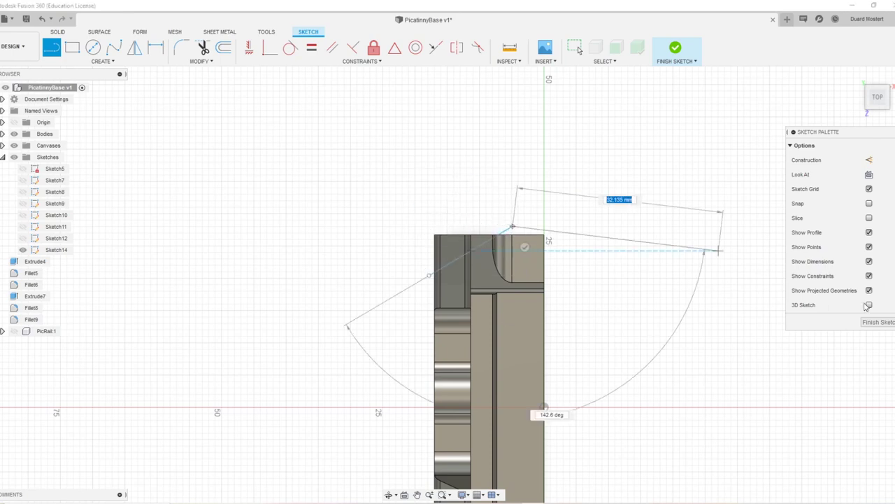
click(883, 324)
Step: Split the mount body along the slanted back-corner sketch line and delete the cut-off outer corner piece
mouse_move(884, 323)
shift+middle_down()
mouse_move(571, 287)
mouse_move(586, 328)
mouse_move(557, 304)
mouse_move(648, 284)
mouse_move(646, 314)
mouse_move(668, 330)
shift+middle_up()
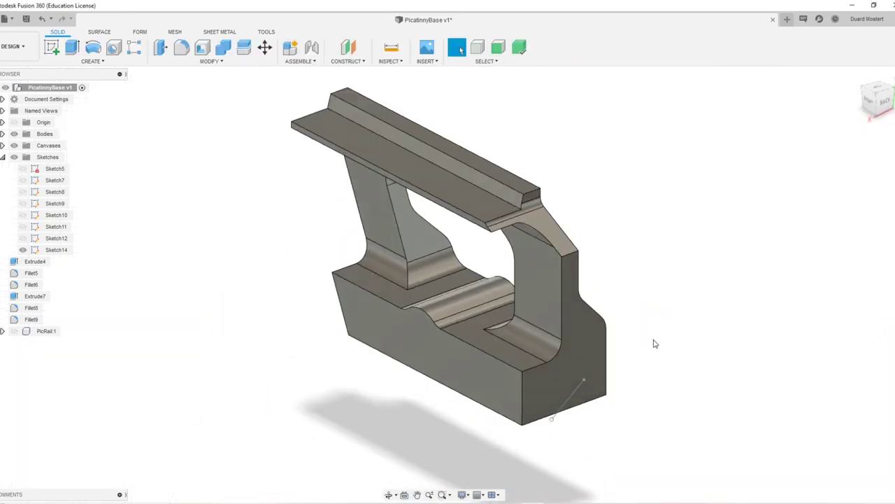
click(552, 319)
click(244, 47)
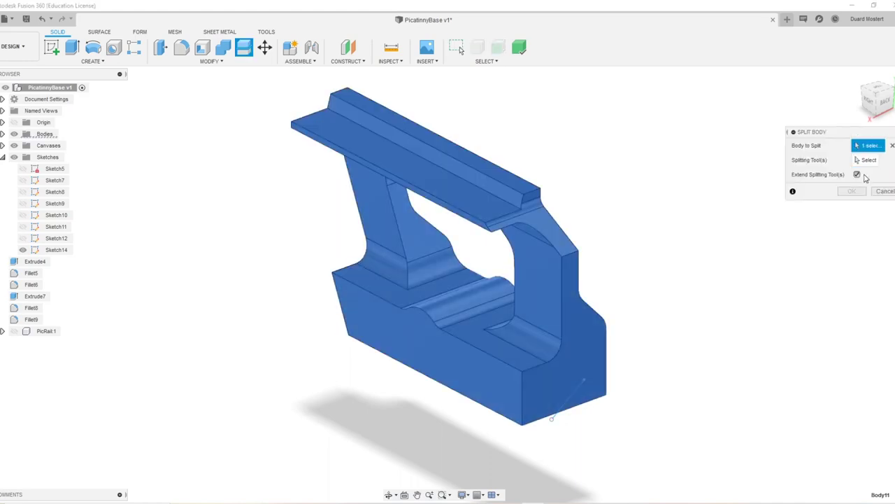
click(572, 396)
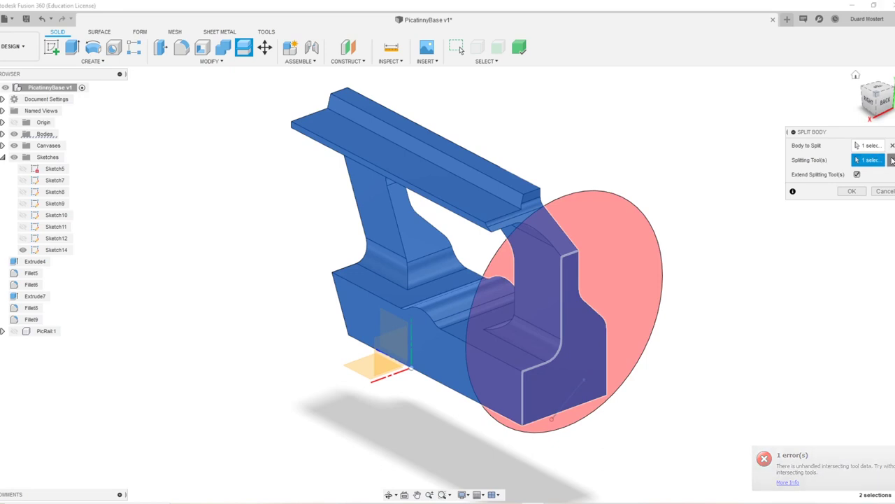
click(893, 161)
click(568, 403)
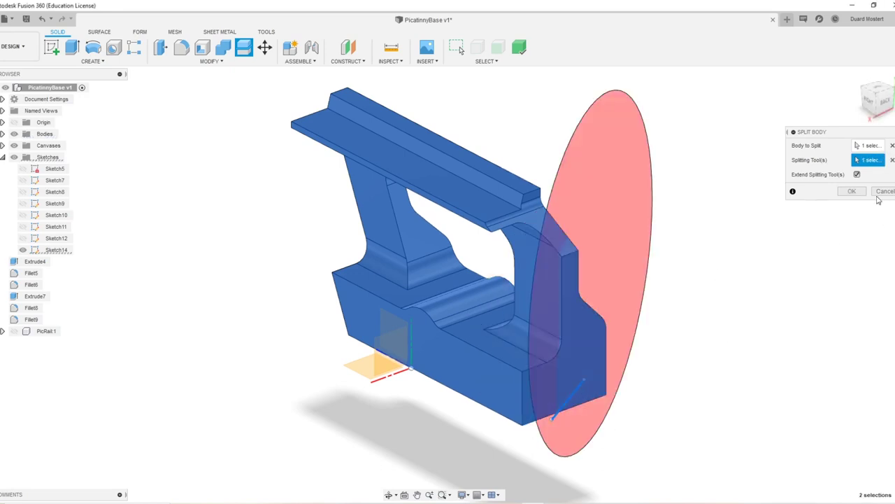
click(851, 193)
shift+middle_drag(691, 230, 638, 263)
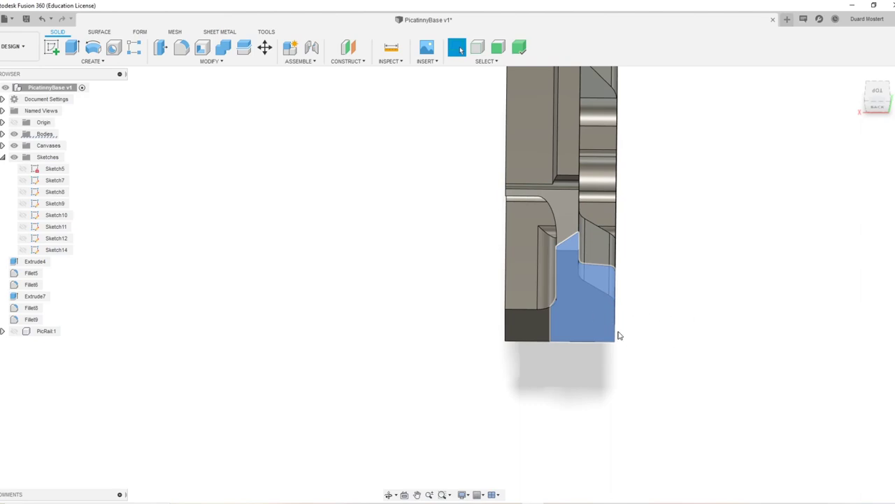
shift+middle_drag(650, 333, 731, 273)
Step: Offset the slanted face at the base's outer back corner inward by 0.255 mm
click(880, 102)
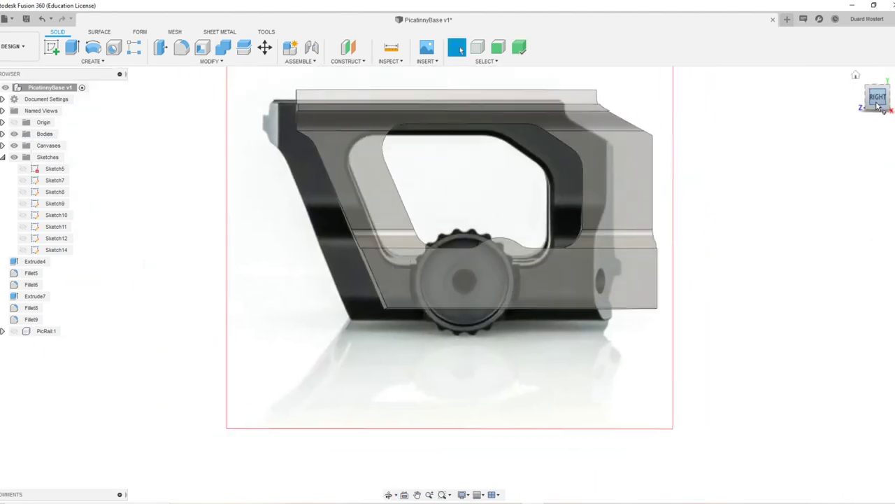
mouse_move(825, 140)
shift+middle_down()
mouse_move(751, 188)
mouse_move(634, 189)
mouse_move(833, 142)
mouse_move(822, 140)
shift+middle_up()
scroll(640, 200, down, 5)
click(879, 105)
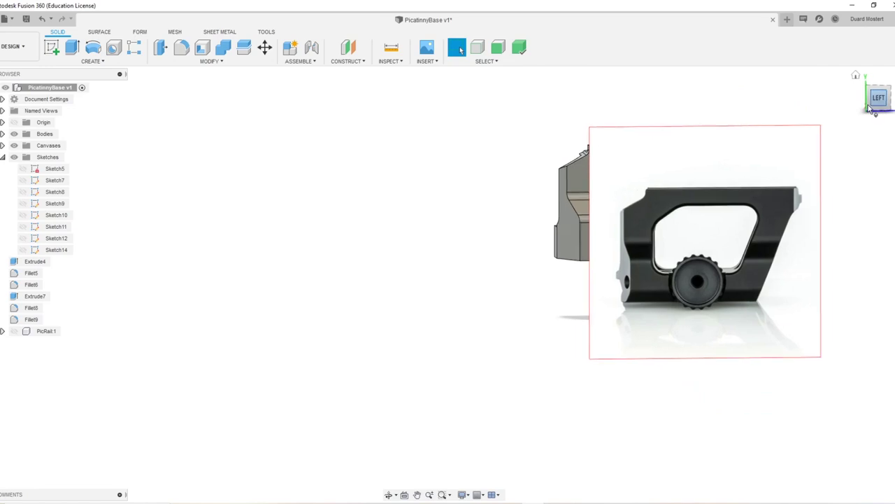
shift+middle_drag(639, 269, 667, 278)
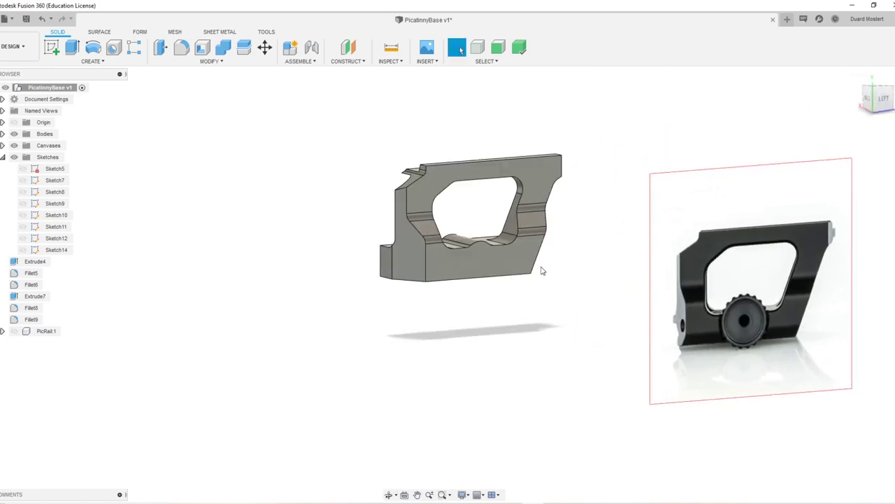
shift+middle_drag(540, 271, 511, 294)
scroll(487, 323, up, 3)
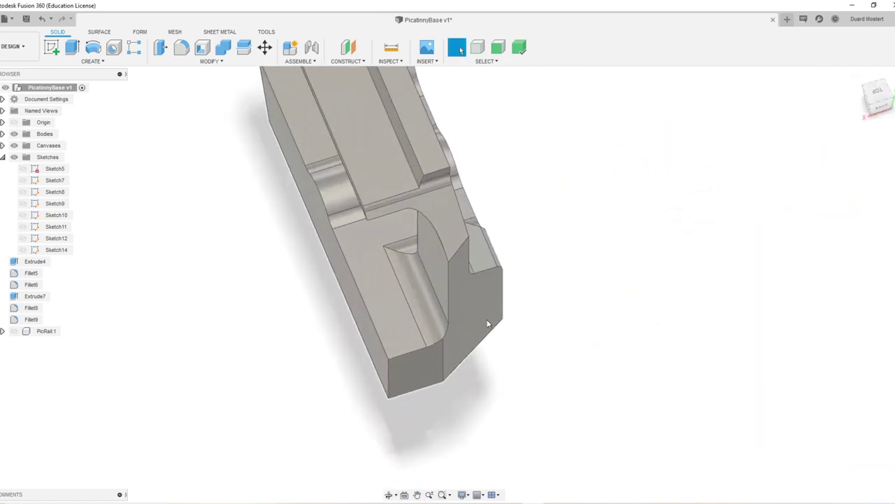
double_click(486, 321)
key(q)
click(477, 301)
drag(482, 303, 489, 307)
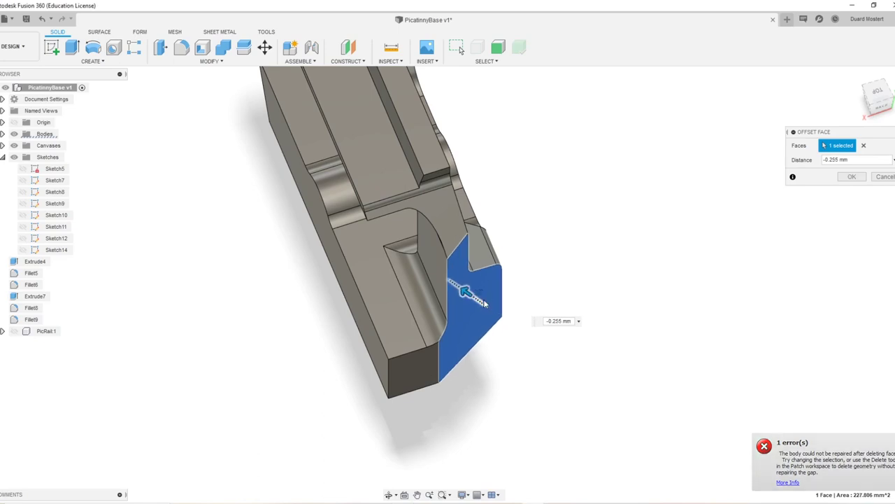
key(Escape)
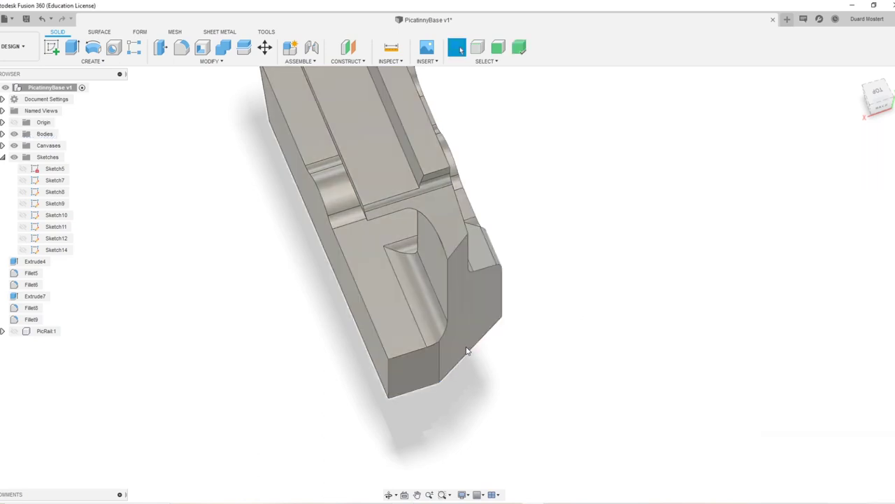
Step: Fillet the vertical edge between the back face and the slanted corner face with a 21.125 mm radius
key(f)
click(440, 357)
drag(445, 356, 438, 357)
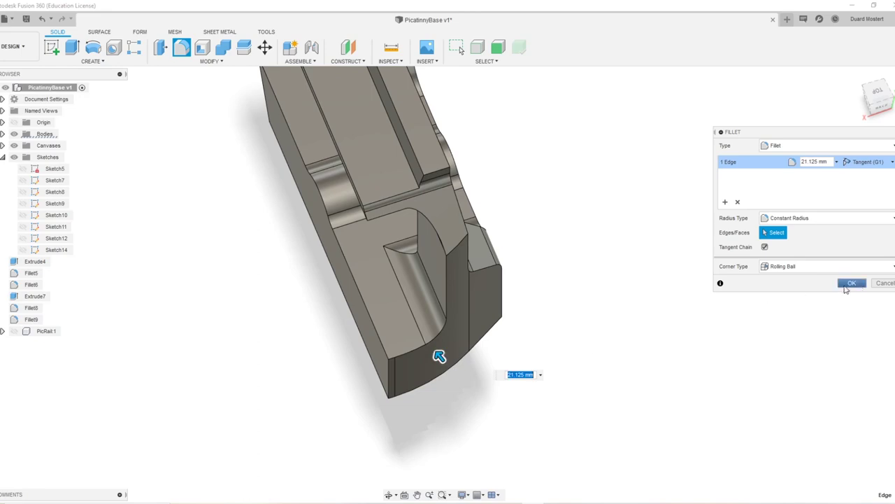
click(851, 283)
Step: Examine the mount half in the top view, focusing on the upper rail's outline and its front end
scroll(472, 266, down, 5)
shift+middle_drag(471, 266, 843, 191)
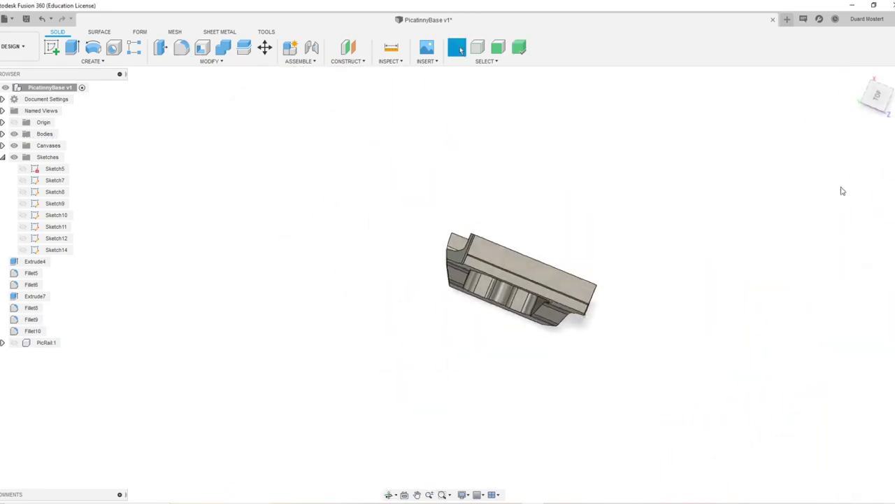
click(879, 97)
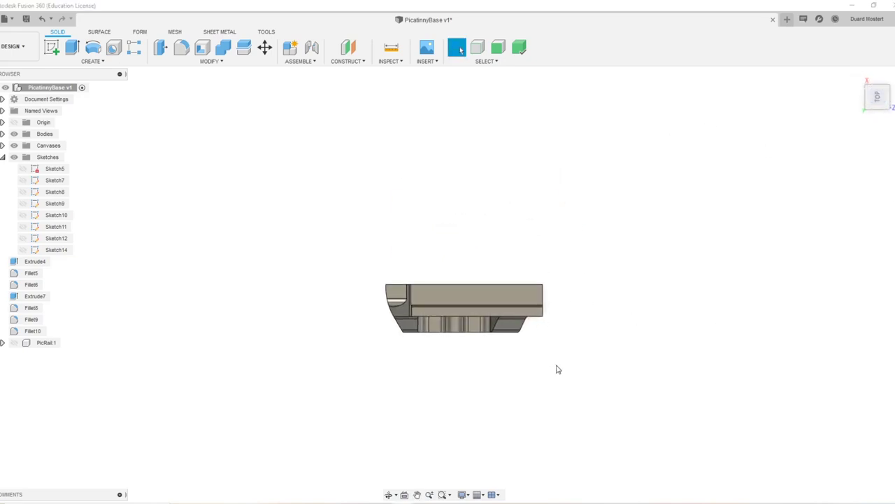
shift+middle_drag(558, 369, 541, 181)
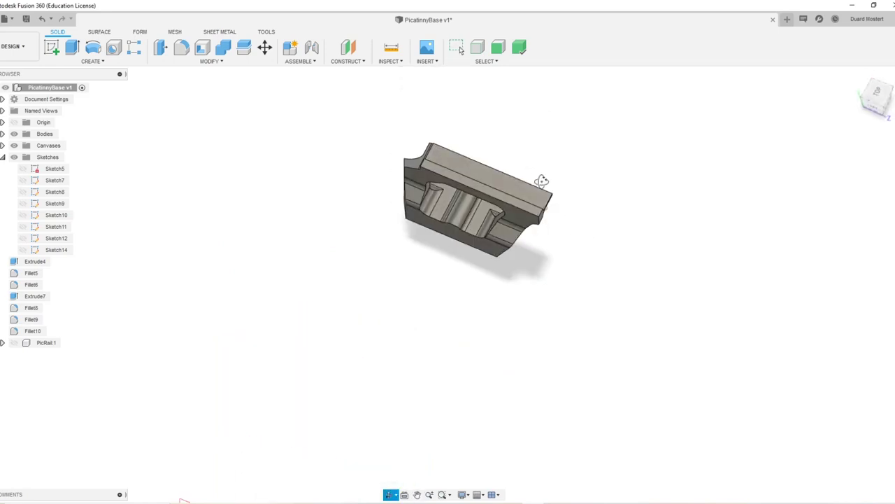
click(886, 99)
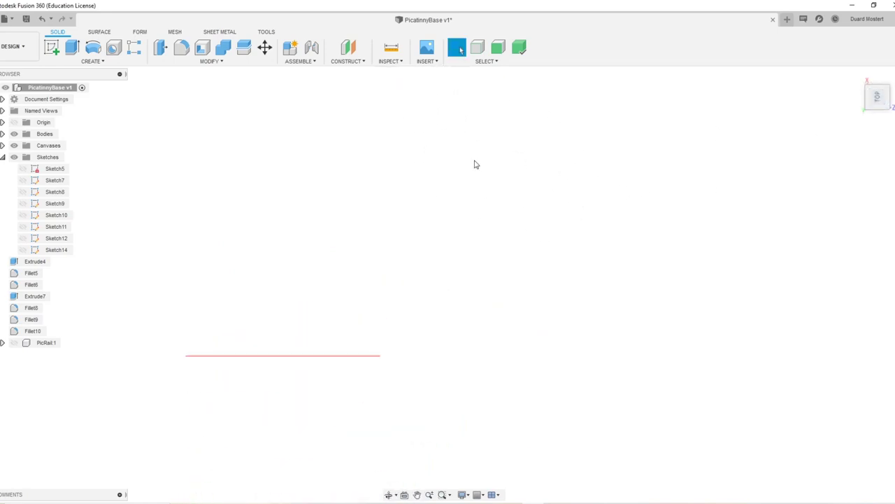
scroll(462, 198, down, 3)
middle_drag(347, 163, 528, 254)
scroll(444, 259, up, 6)
middle_drag(483, 206, 555, 356)
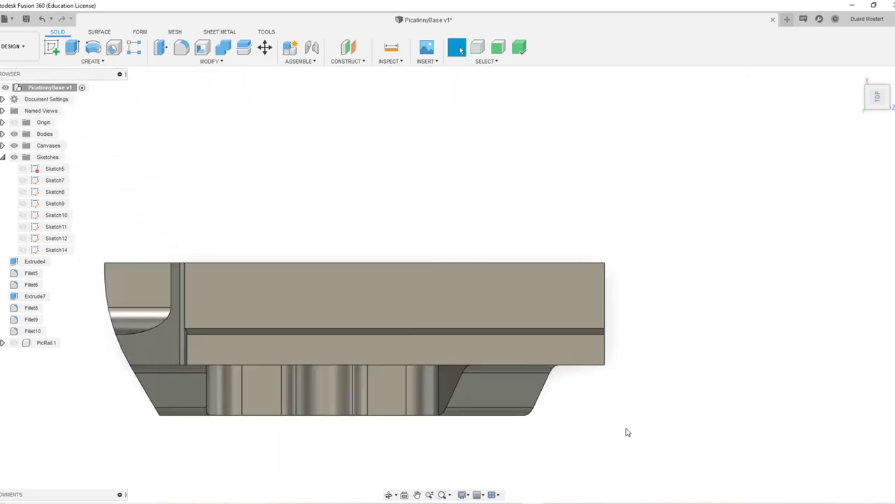
middle_drag(627, 429, 658, 296)
scroll(610, 243, down, 5)
scroll(610, 244, down, 1)
middle_drag(552, 325, 589, 365)
scroll(578, 388, up, 4)
middle_drag(651, 389, 555, 324)
scroll(627, 393, up, 4)
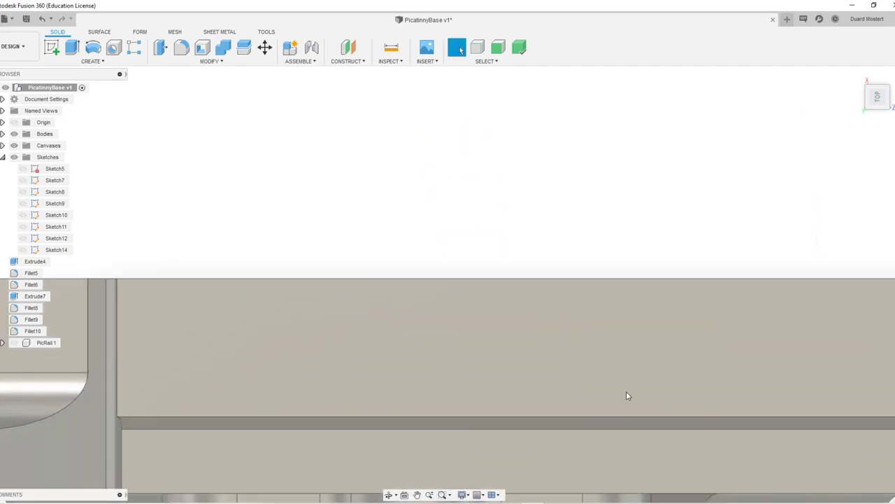
scroll(625, 391, down, 3)
middle_drag(607, 341, 554, 310)
scroll(625, 341, up, 3)
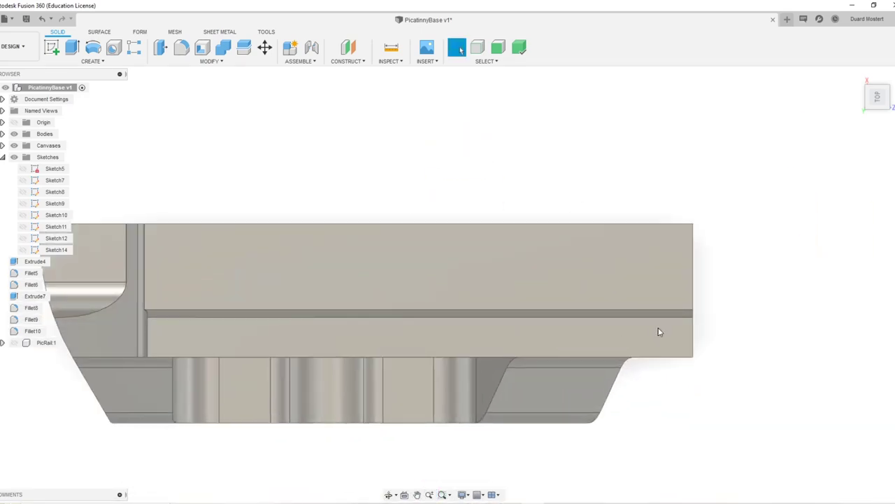
Step: Sketch a slanted line across the upper rail's outer front corner on the horizontal plane
key(l)
click(391, 190)
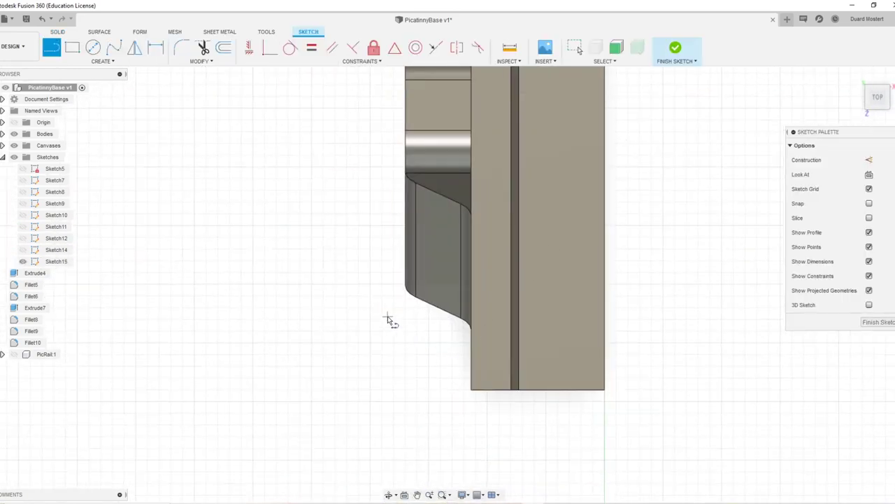
click(390, 341)
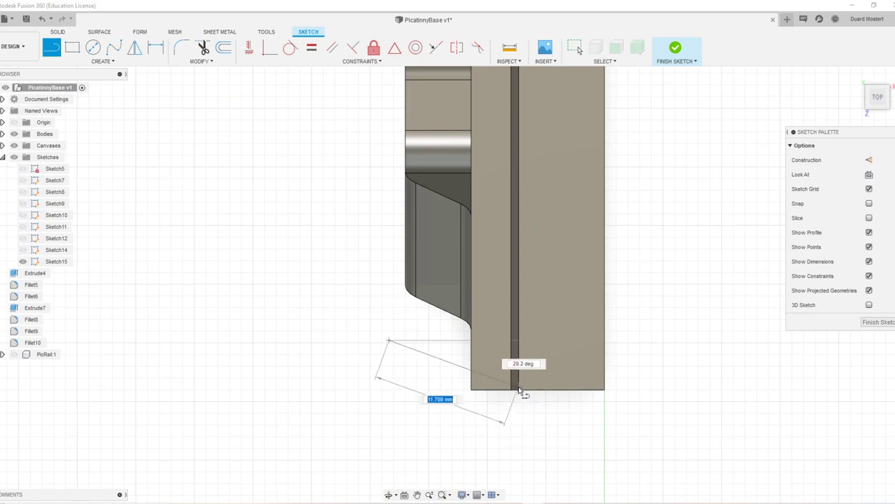
click(540, 394)
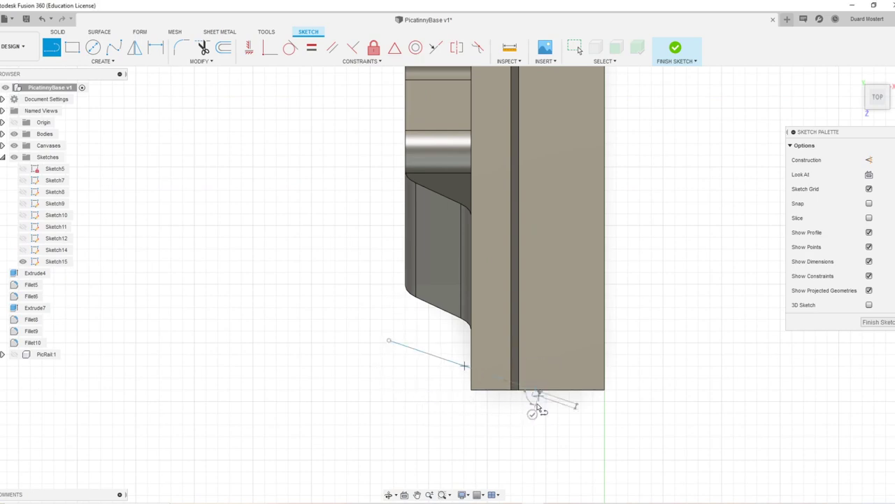
mouse_move(538, 420)
shift+middle_down()
mouse_move(539, 352)
mouse_move(639, 245)
mouse_move(837, 327)
shift+middle_up()
click(872, 326)
Step: Split the mount body along the slanted front-corner line and remove the cut-off corner of the upper rail
mouse_move(624, 219)
shift+middle_down()
mouse_move(610, 166)
mouse_move(488, 277)
shift+middle_up()
click(488, 280)
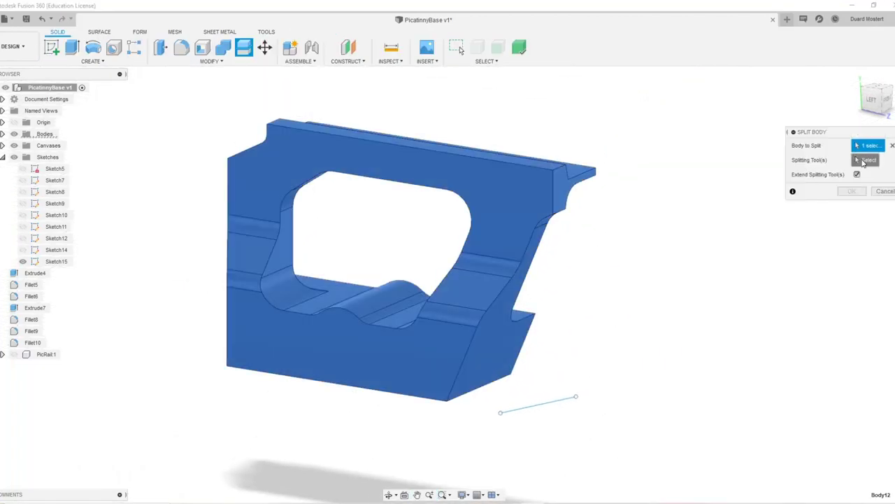
click(556, 404)
click(853, 191)
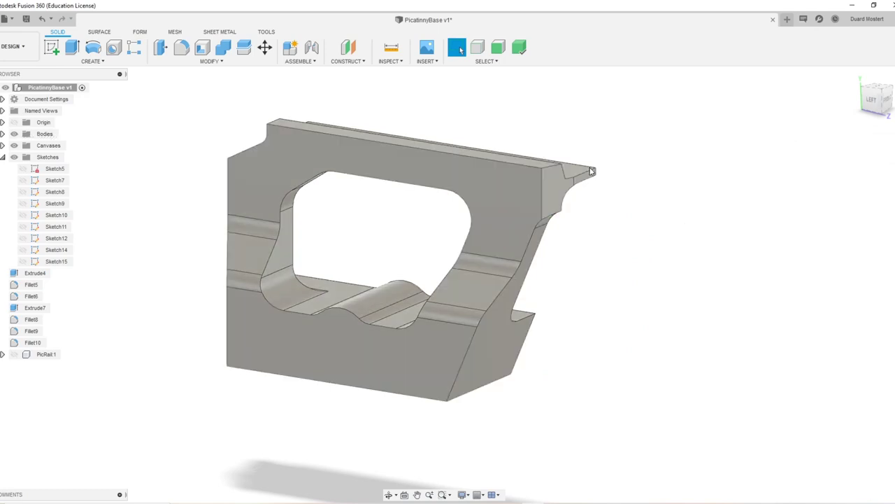
Step: Fillet the vertical edge where the upper rail's front face meets the new slanted cut with a 16.91 mm radius
scroll(592, 172, up, 2)
middle_drag(608, 161, 572, 225)
key(f)
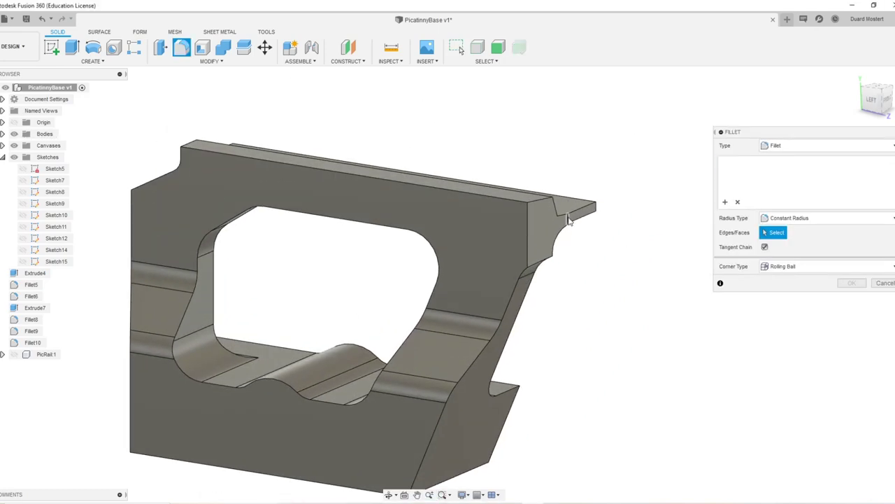
click(570, 220)
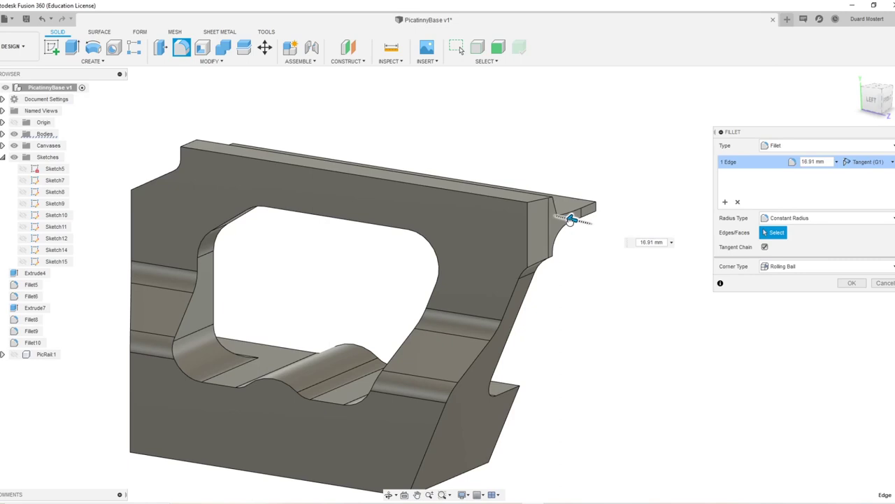
click(852, 283)
Step: Mirror the finished mount half body across its flat inner centre face to create the opposite half
scroll(600, 298, down, 4)
shift+middle_drag(600, 298, 550, 311)
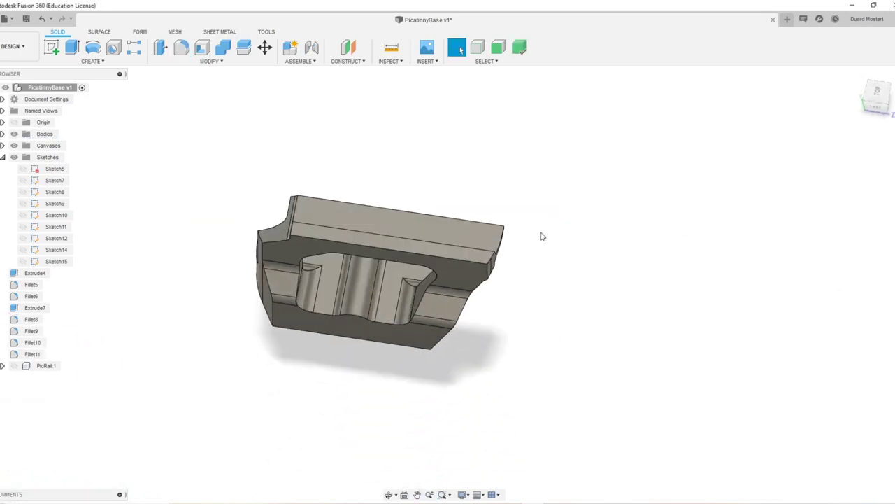
shift+middle_drag(542, 236, 617, 268)
click(868, 103)
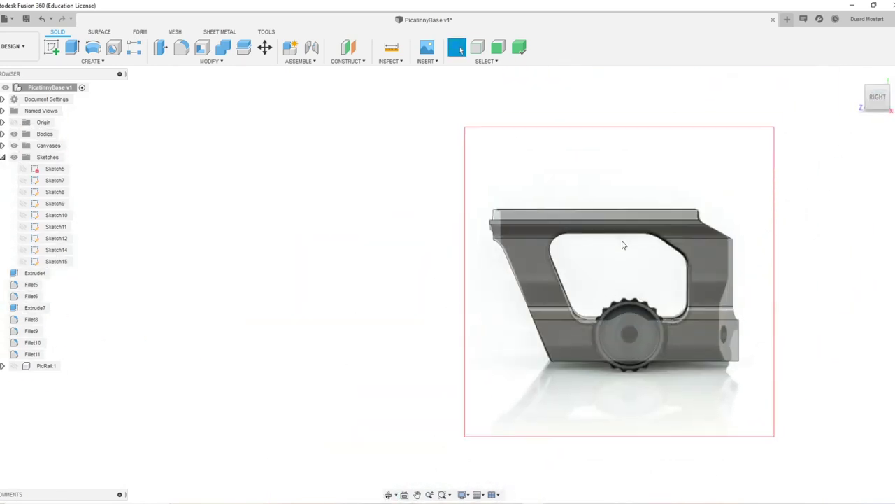
shift+middle_drag(747, 243, 430, 359)
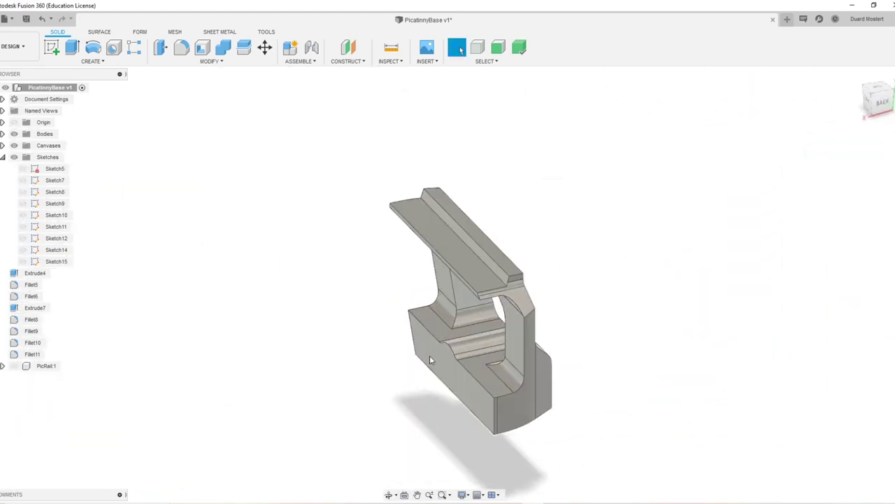
click(461, 335)
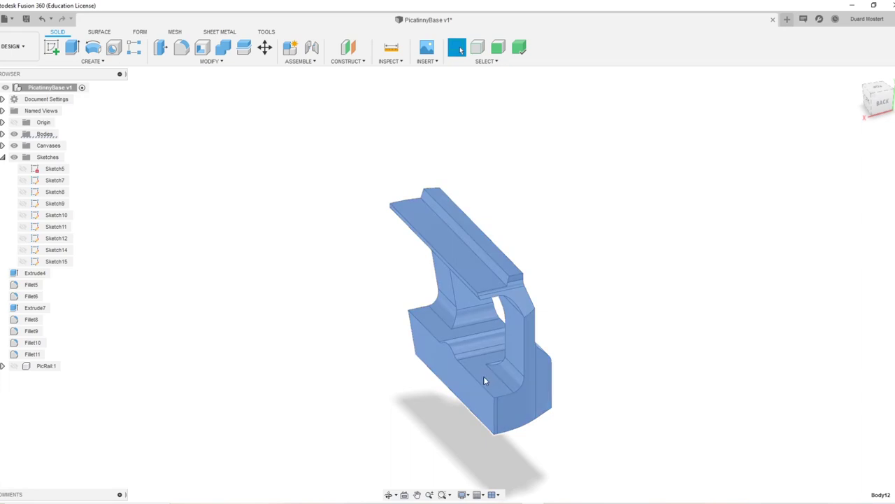
key(m)
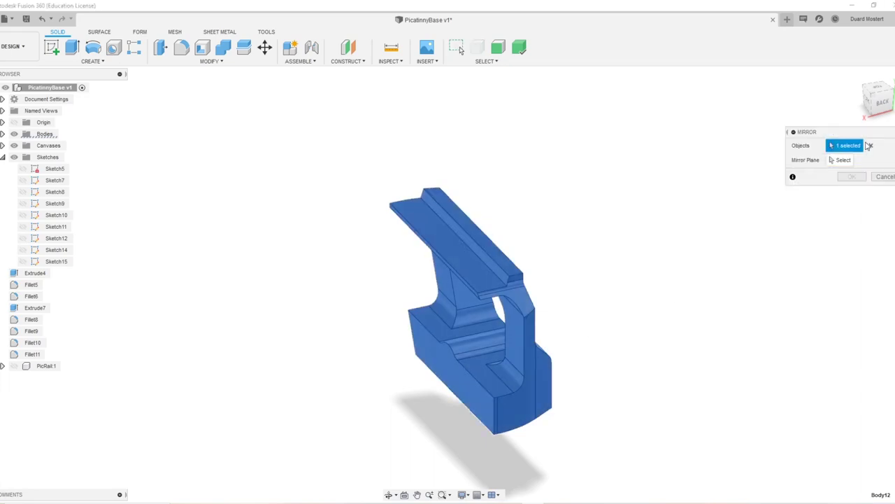
click(212, 61)
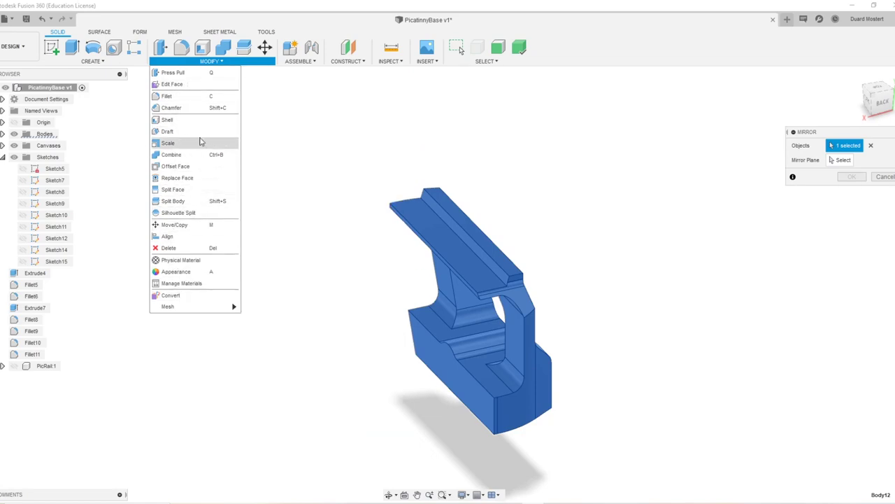
click(219, 62)
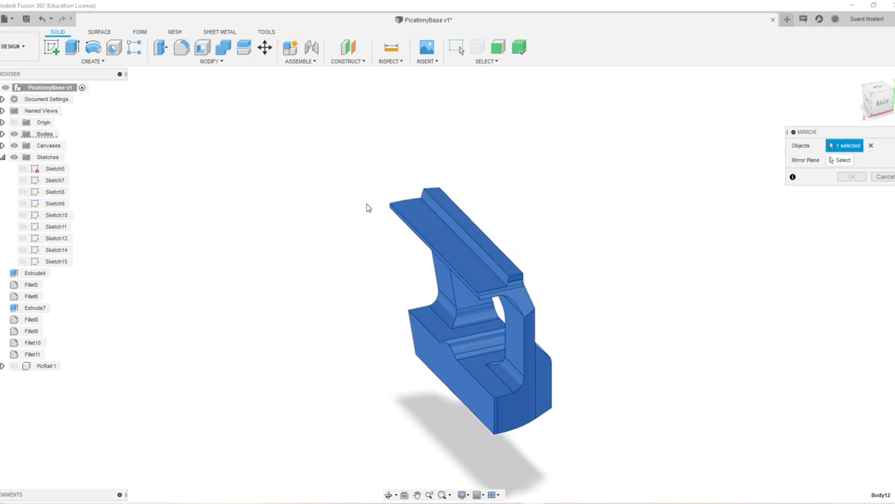
text(smirr)
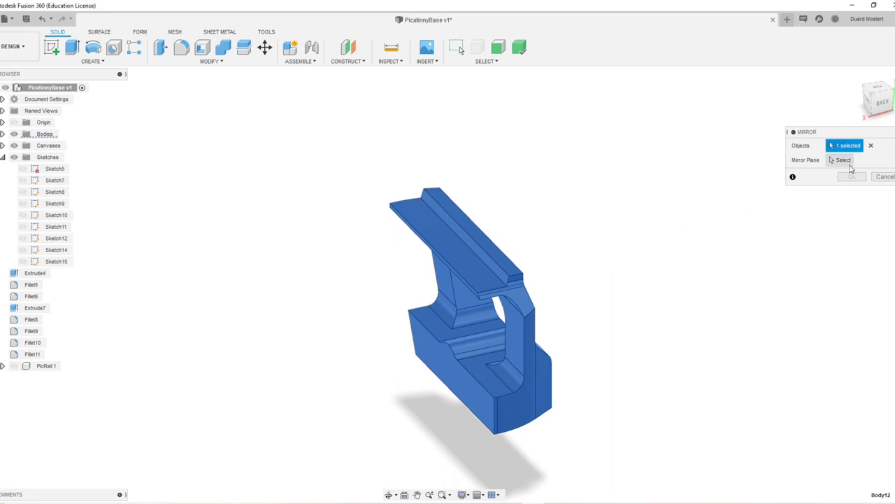
click(845, 161)
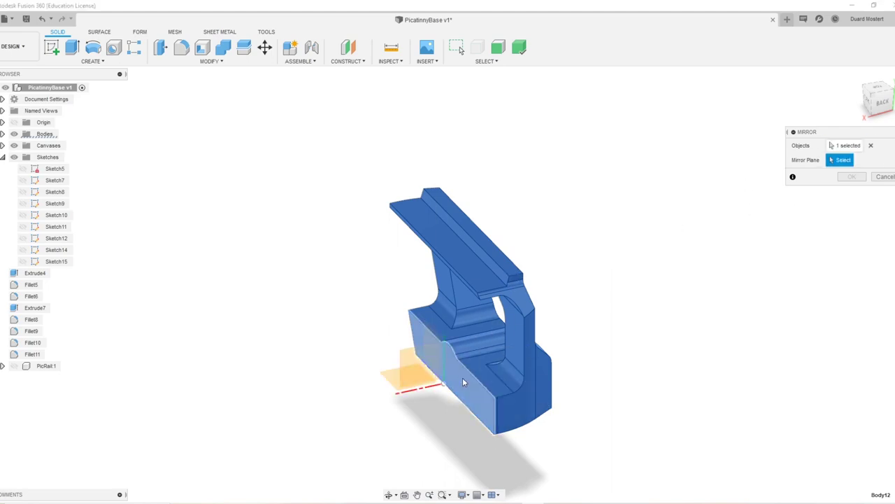
click(441, 340)
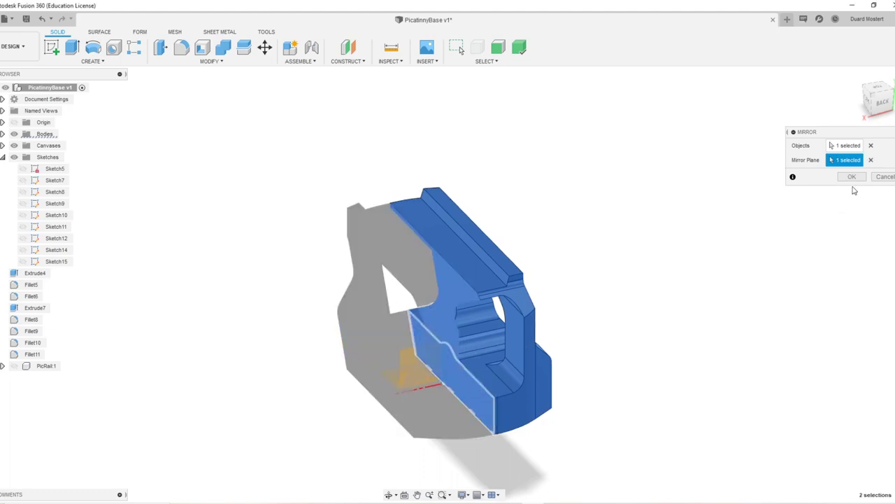
click(852, 177)
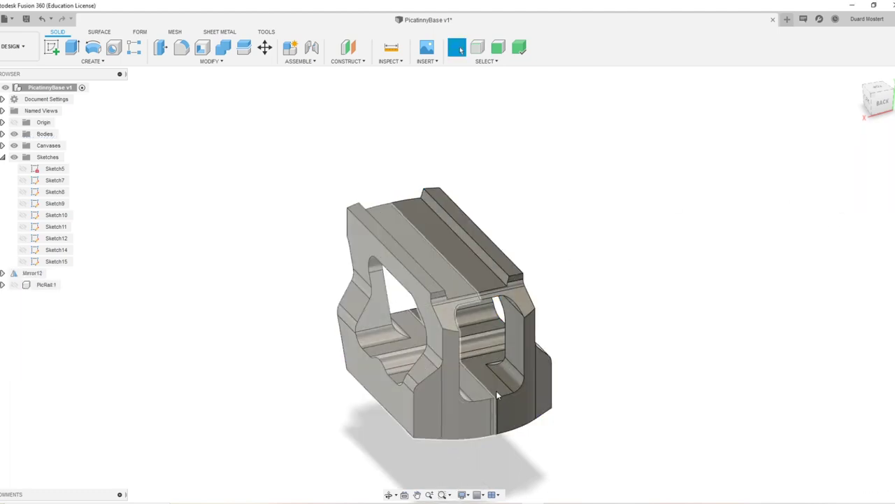
Step: Combine the original and mirrored mount halves into one body with the Join operation
key(c)
click(505, 287)
click(852, 176)
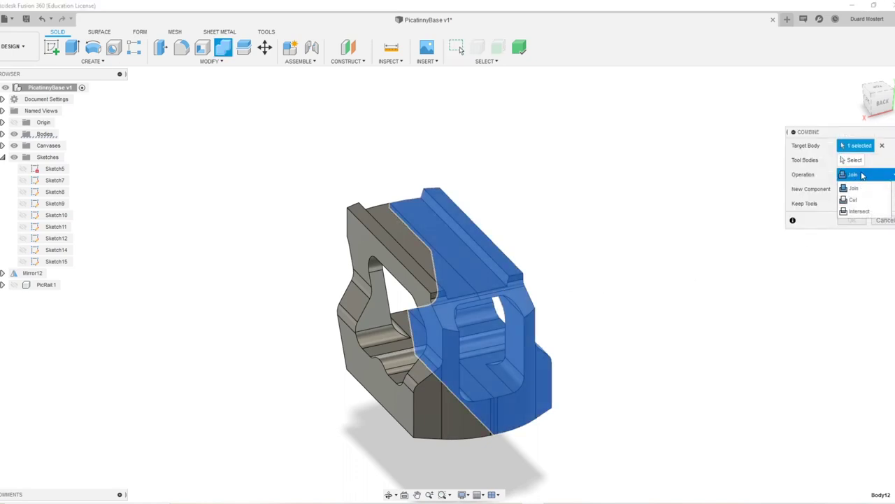
click(861, 176)
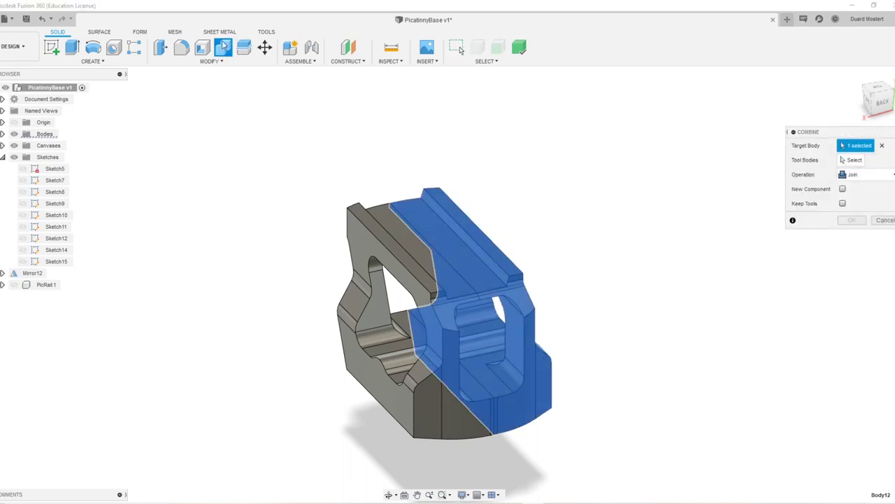
click(448, 303)
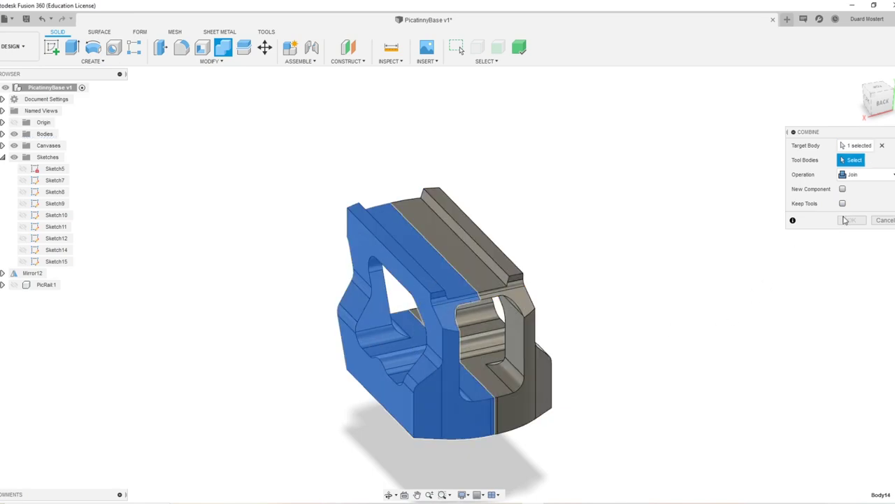
click(852, 147)
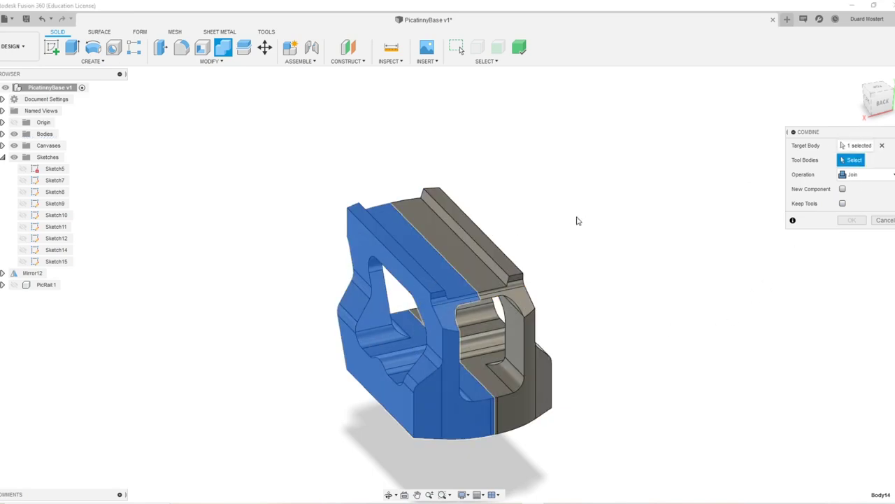
click(492, 247)
click(852, 220)
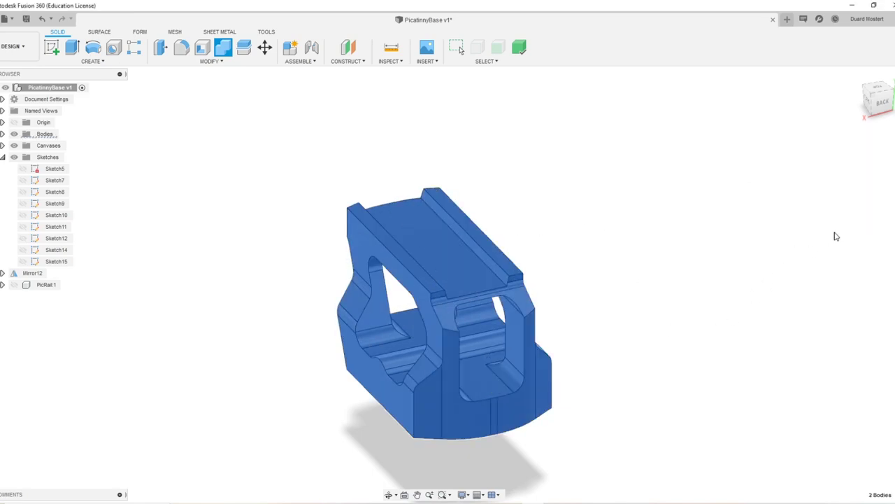
Step: Delete the narrow centre strip face on the mount's back wall and the small centre face on the front crossbar
scroll(464, 399, up, 5)
shift+middle_drag(464, 399, 539, 377)
click(545, 379)
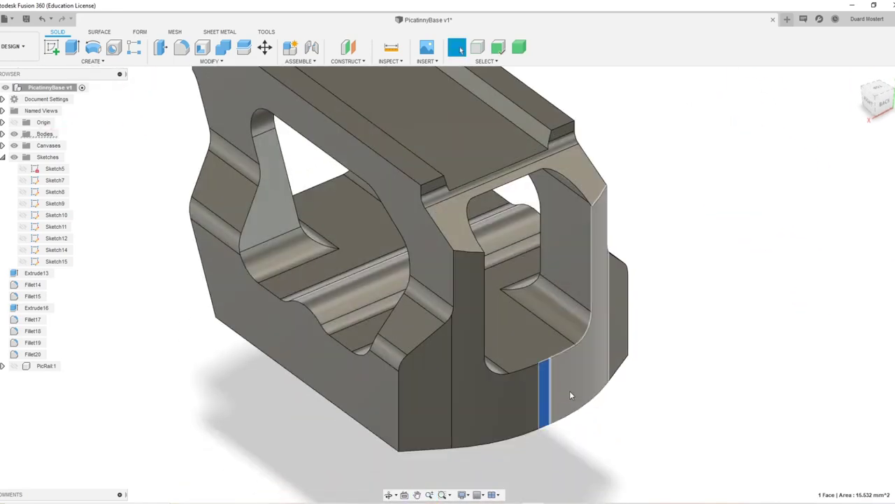
key(Escape)
shift+middle_drag(559, 336, 355, 170)
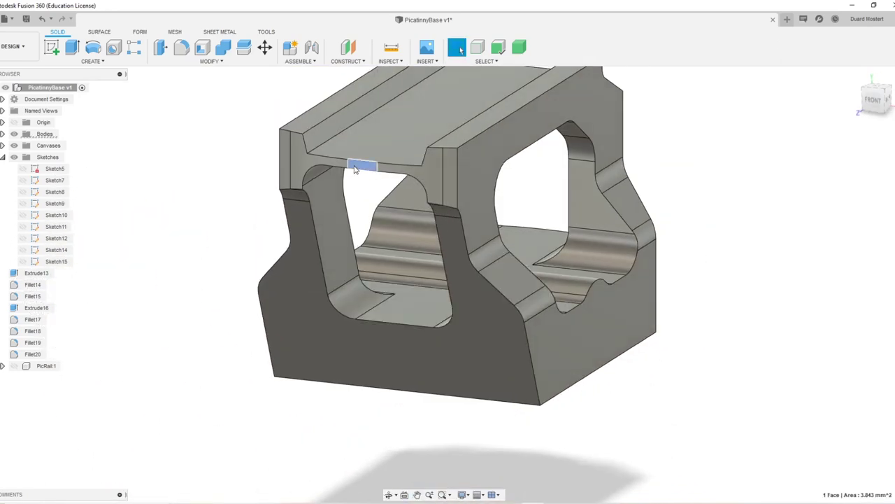
key(Escape)
Step: Examine the joined mount body from several sides, checking the windows and the centre seam
scroll(489, 277, down, 4)
shift+middle_drag(479, 265, 639, 322)
scroll(497, 276, up, 4)
shift+middle_drag(538, 260, 562, 297)
middle_drag(622, 294, 509, 337)
shift+middle_drag(509, 337, 649, 245)
scroll(532, 341, down, 2)
scroll(532, 340, down, 3)
scroll(501, 342, up, 5)
scroll(527, 315, down, 4)
Step: Sketch a stepped line over the clamp outline in the back view, from outside the side wall to below the base, with a last leg about 7 mm long
click(873, 100)
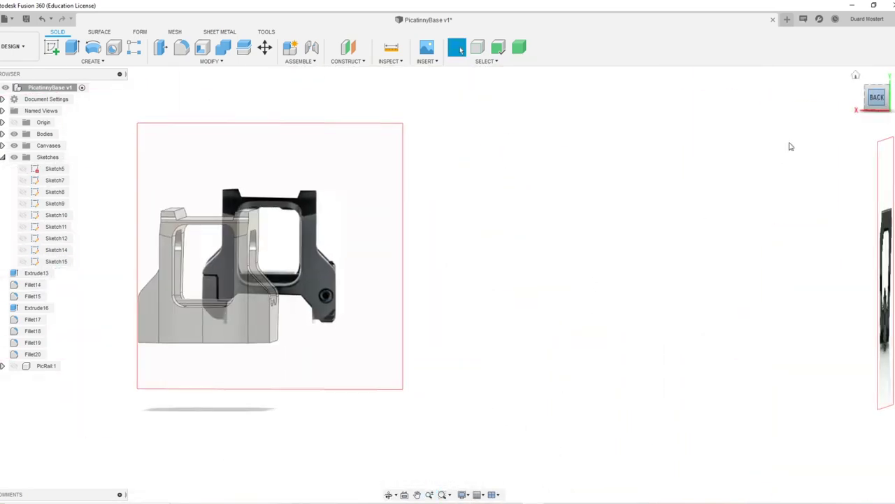
scroll(370, 310, up, 5)
scroll(371, 310, down, 5)
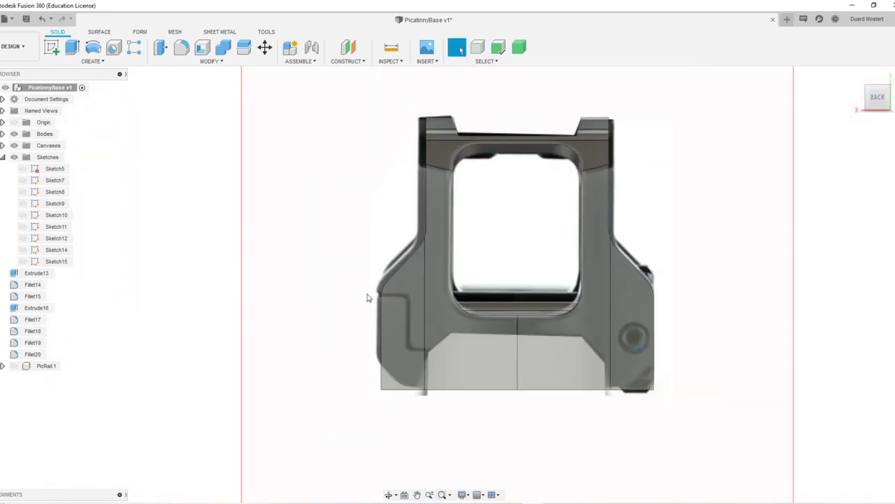
key(l)
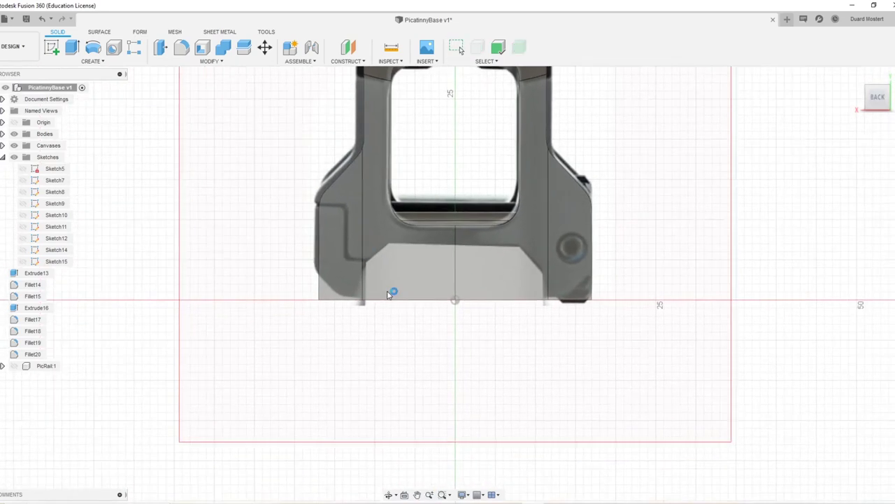
middle_drag(312, 332, 331, 326)
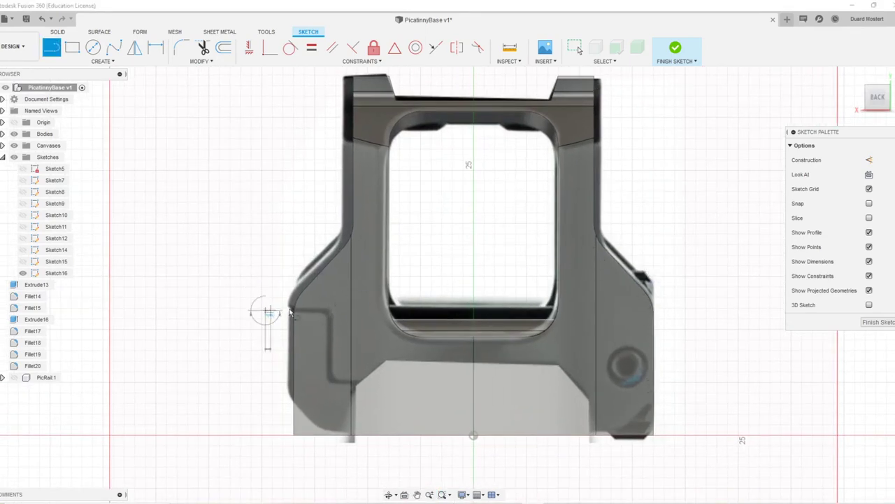
click(331, 310)
click(330, 381)
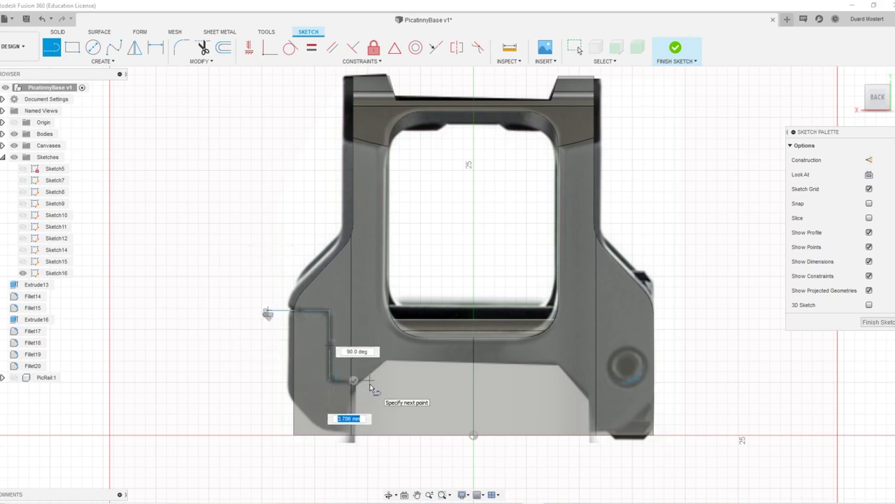
click(375, 383)
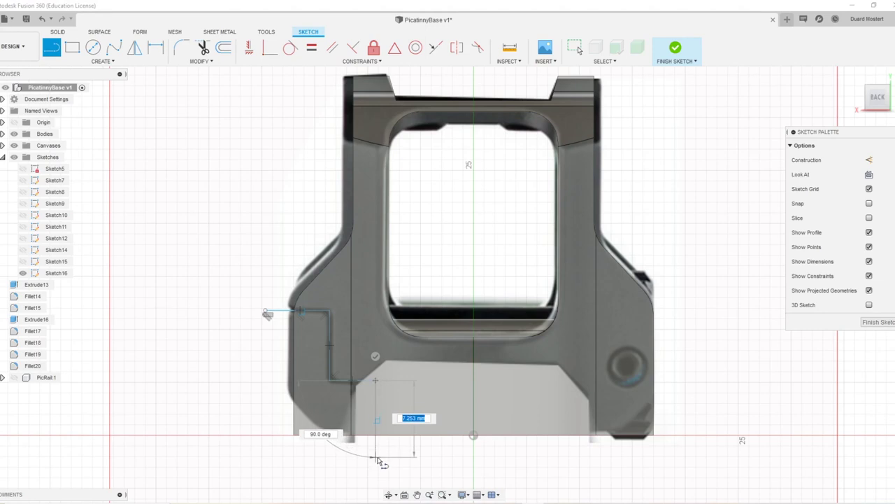
click(378, 453)
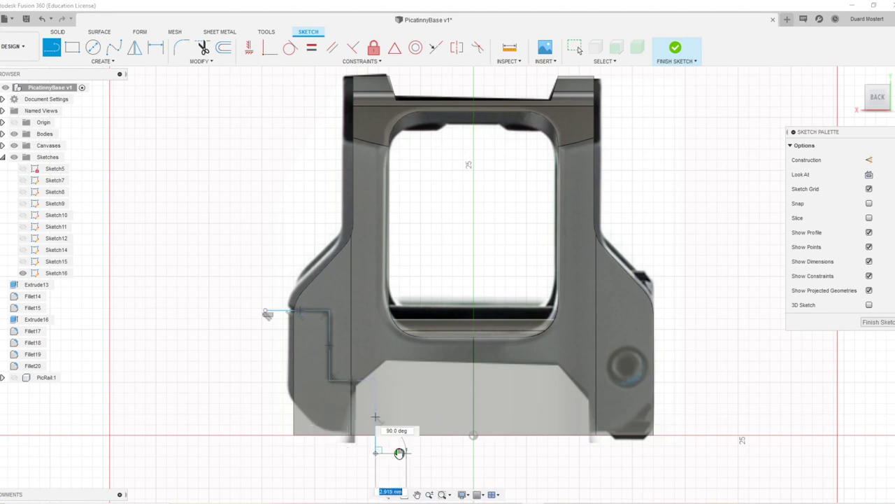
click(399, 453)
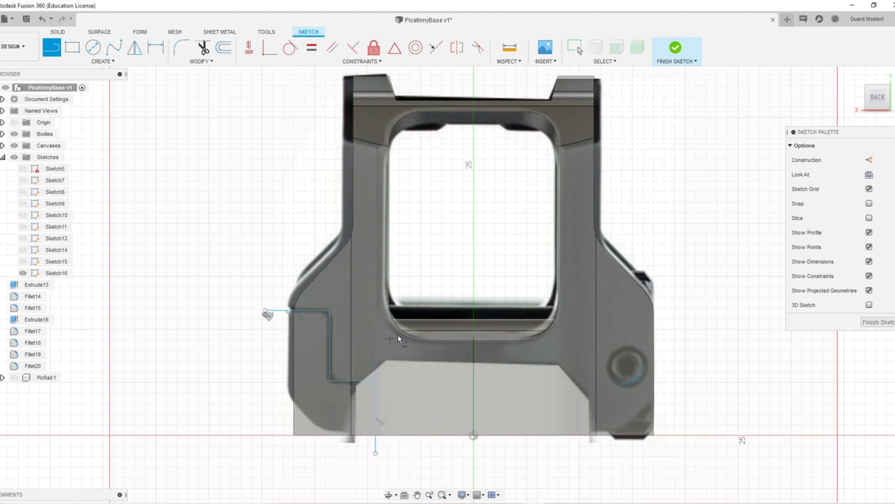
click(892, 323)
Step: Split the mount body along the stepped sketch line to separate the clamp block at the lower side
click(391, 374)
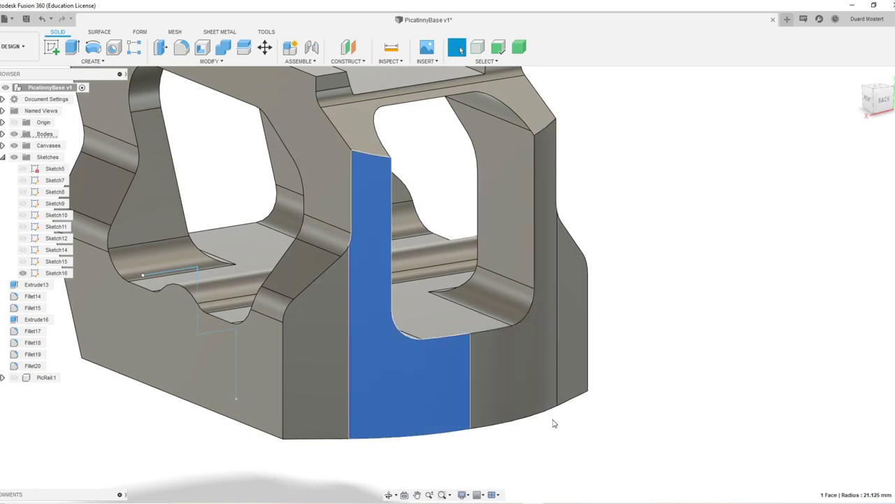
double_click(423, 358)
key(b)
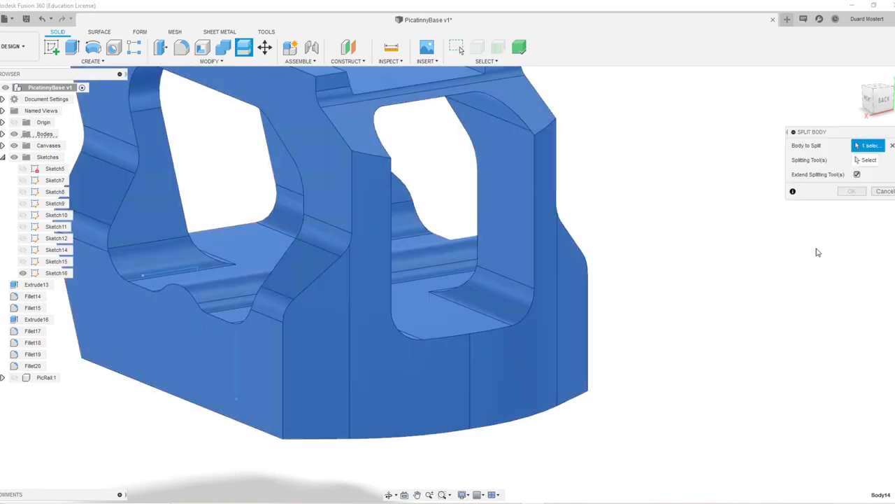
click(866, 161)
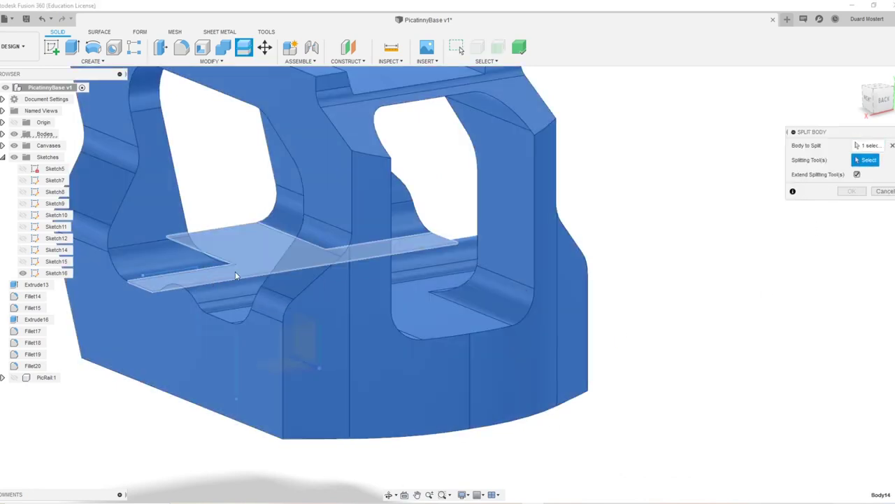
click(186, 272)
click(852, 191)
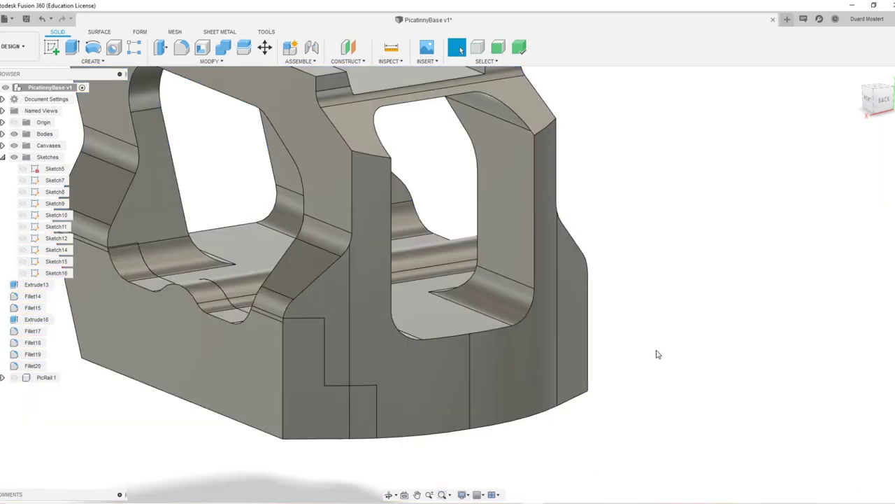
Step: Examine the split-off clamp block against the back reference canvas and at its lower outer edge
scroll(343, 316, down, 5)
shift+middle_drag(346, 361, 377, 327)
click(880, 102)
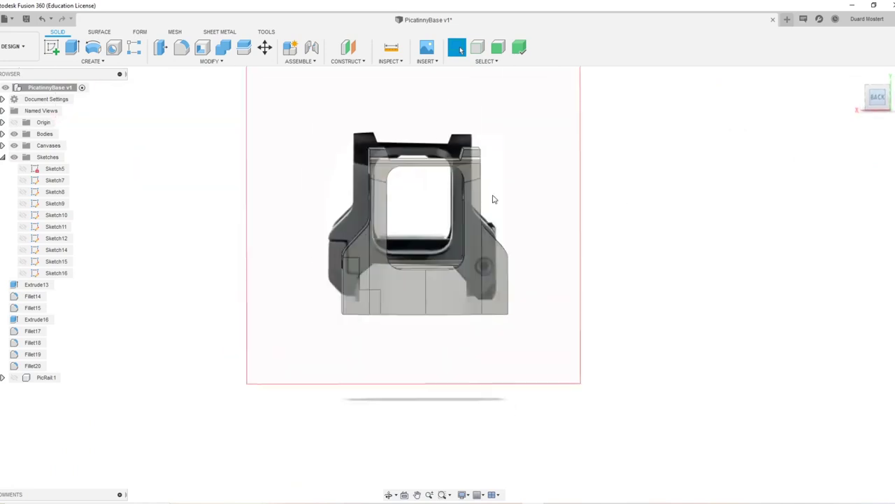
scroll(480, 244, up, 4)
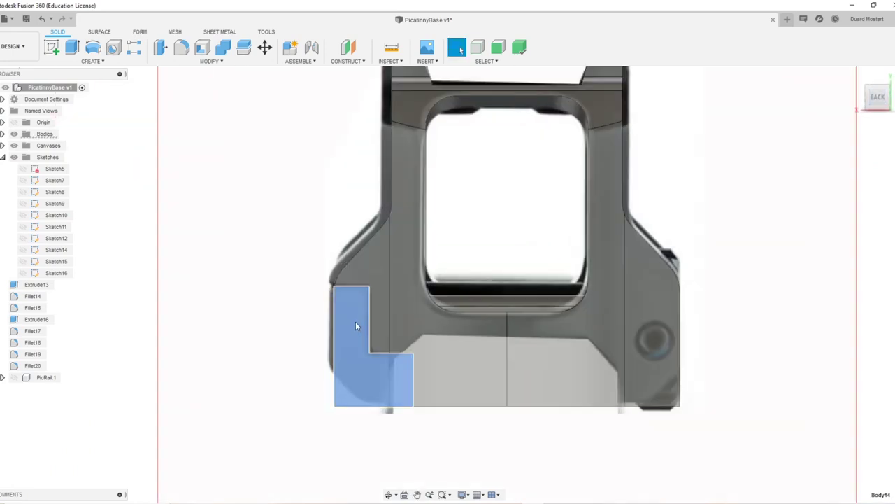
click(356, 325)
shift+middle_drag(424, 424, 374, 404)
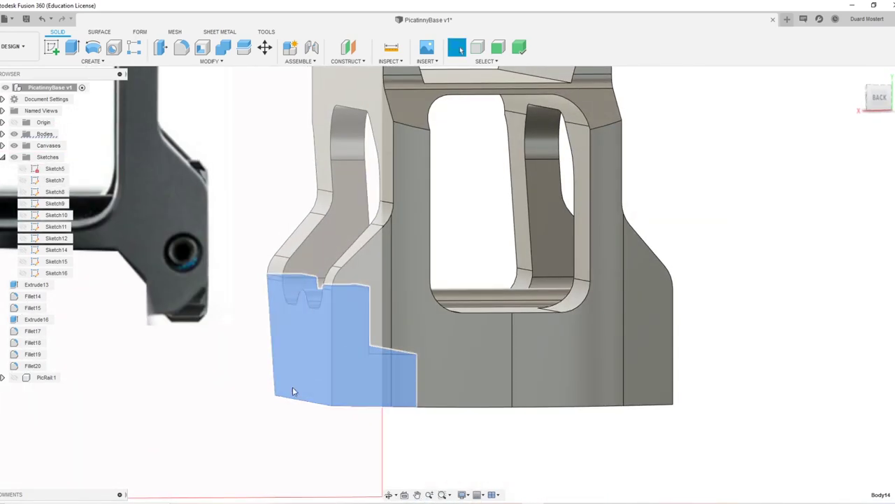
click(299, 428)
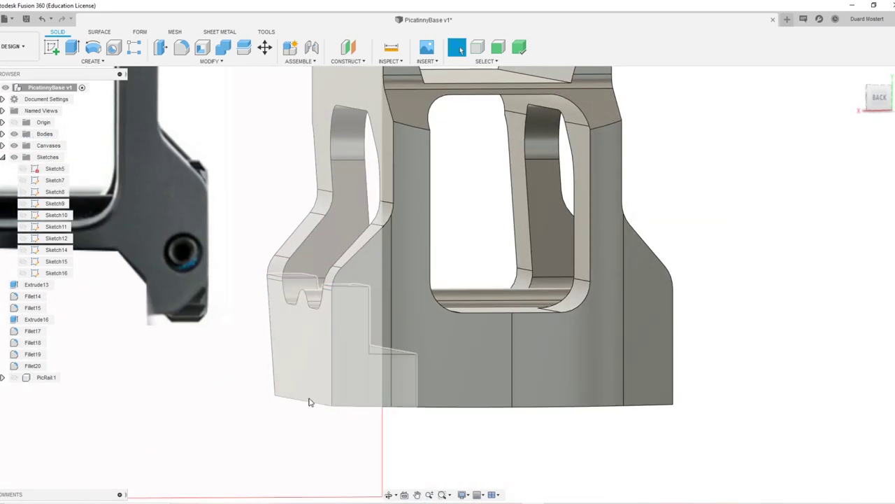
Step: Chamfer the mount's two lower outer side edges by 3.375 mm with equal distance, matching the back reference canvas
key(f)
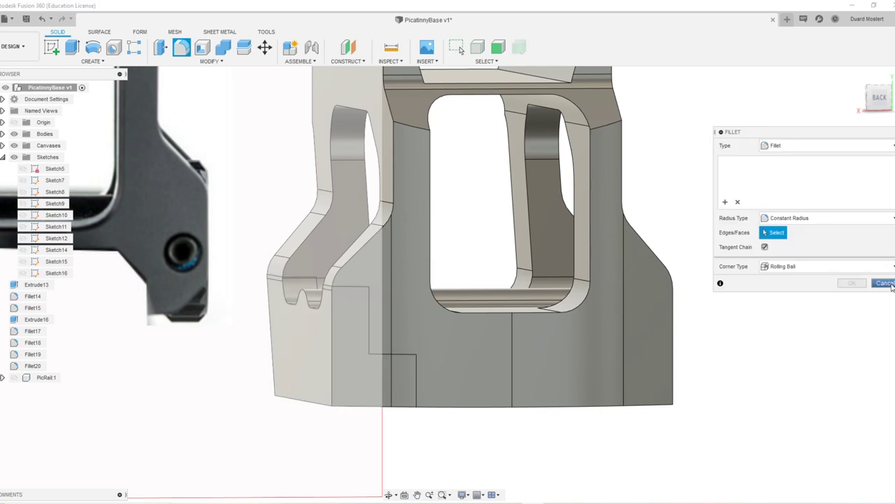
click(892, 286)
key(c)
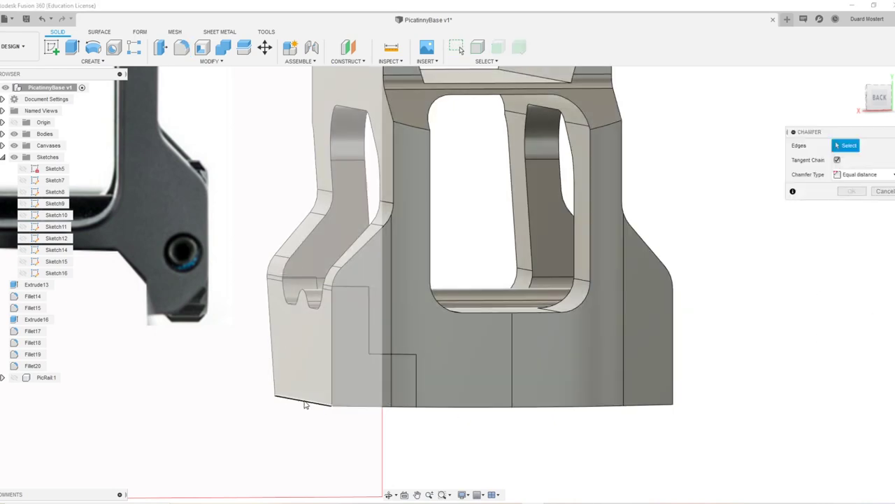
click(304, 401)
shift+middle_drag(732, 411, 688, 410)
click(707, 400)
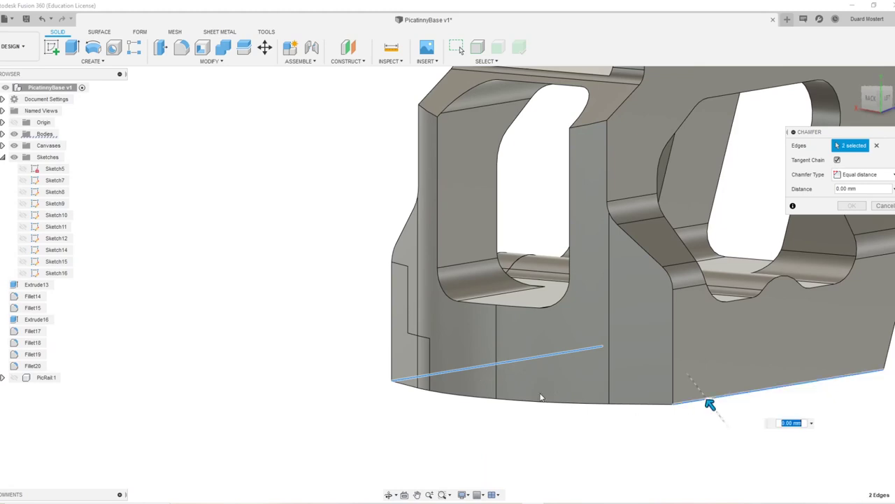
shift+middle_drag(541, 396, 621, 396)
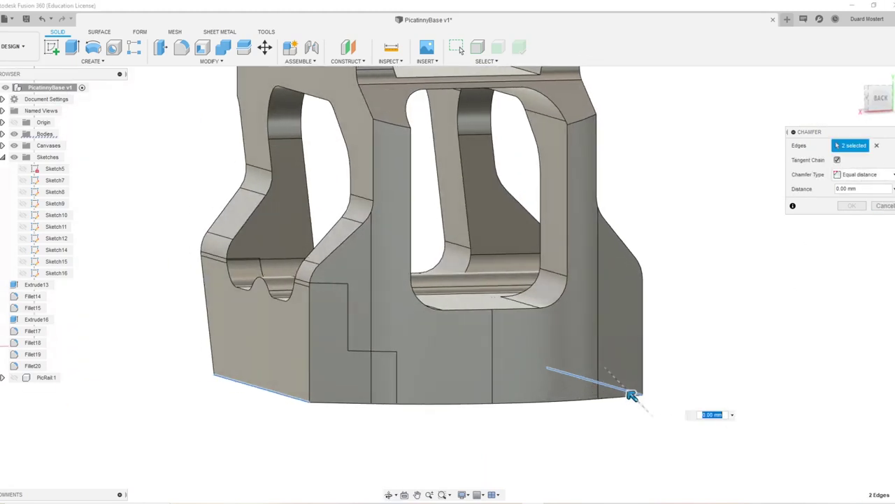
click(880, 98)
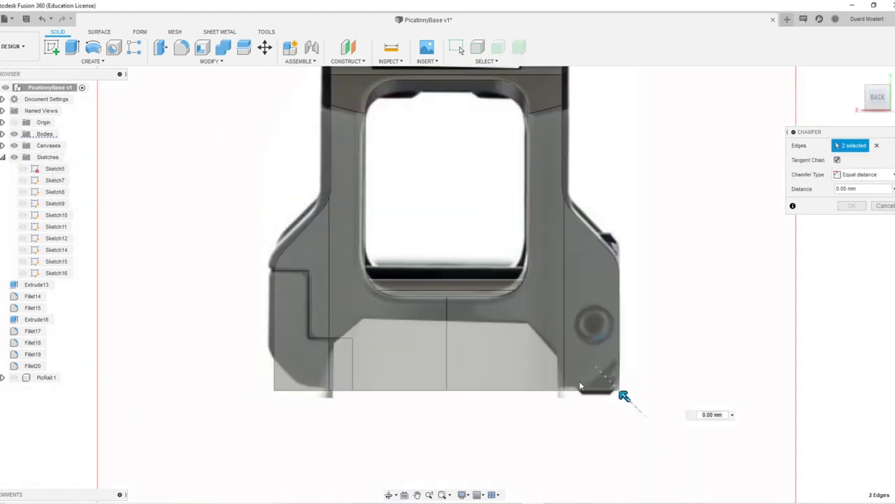
drag(633, 397, 607, 379)
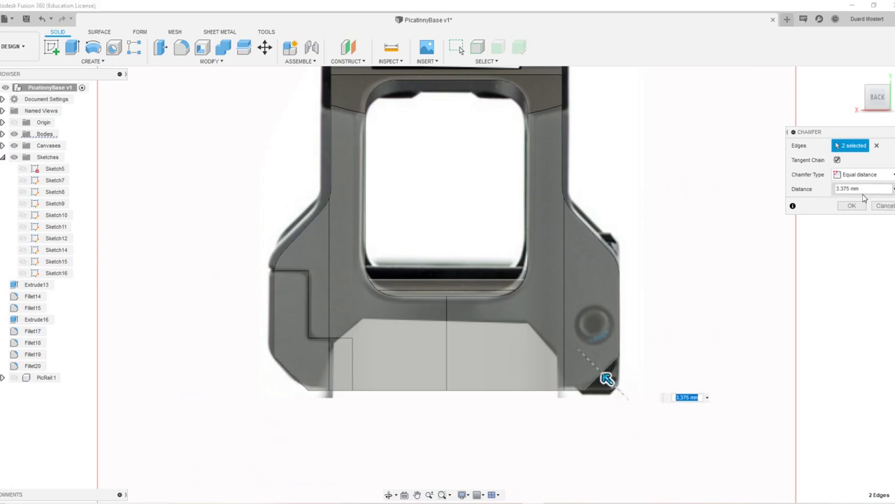
click(846, 209)
Step: Examine the chamfered mount and its clamp block from the back, front and sides against the reference canvases
scroll(552, 320, down, 5)
mouse_move(499, 303)
shift+middle_down()
mouse_move(523, 294)
mouse_move(502, 301)
mouse_move(516, 312)
mouse_move(522, 276)
mouse_move(506, 316)
mouse_move(514, 313)
shift+middle_up()
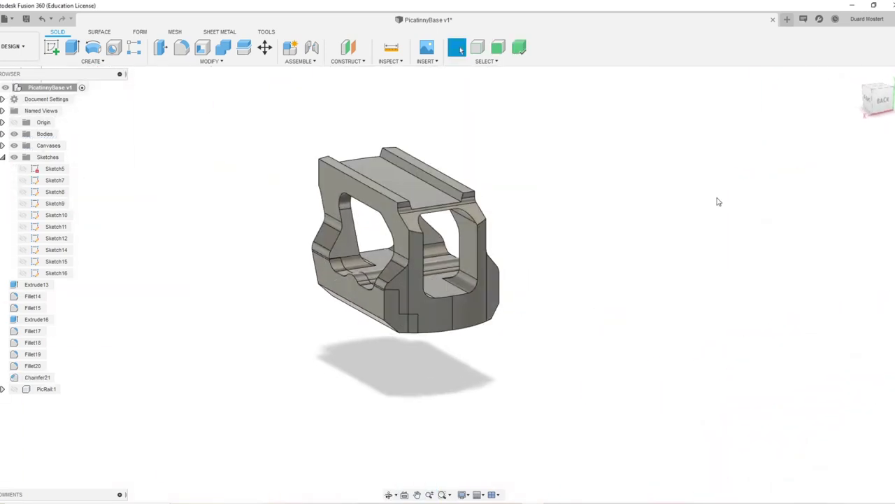
click(883, 102)
scroll(315, 250, up, 5)
middle_drag(276, 251, 463, 344)
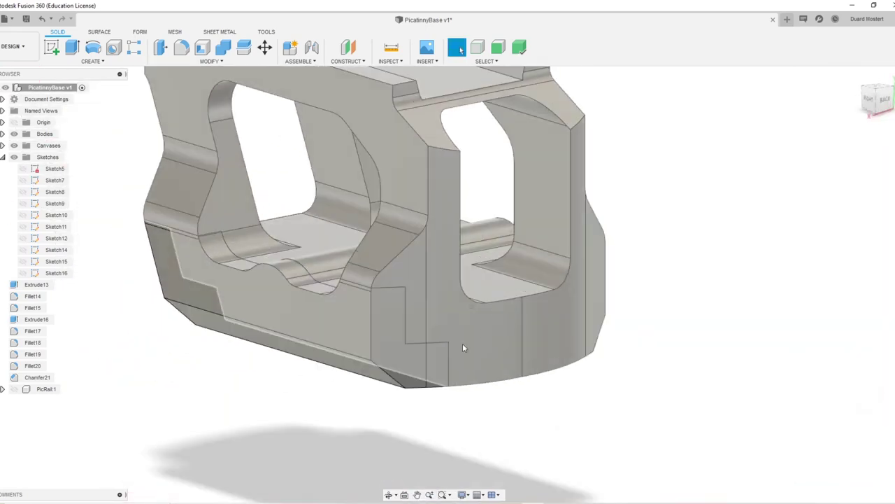
scroll(455, 336, down, 5)
shift+middle_drag(394, 315, 365, 305)
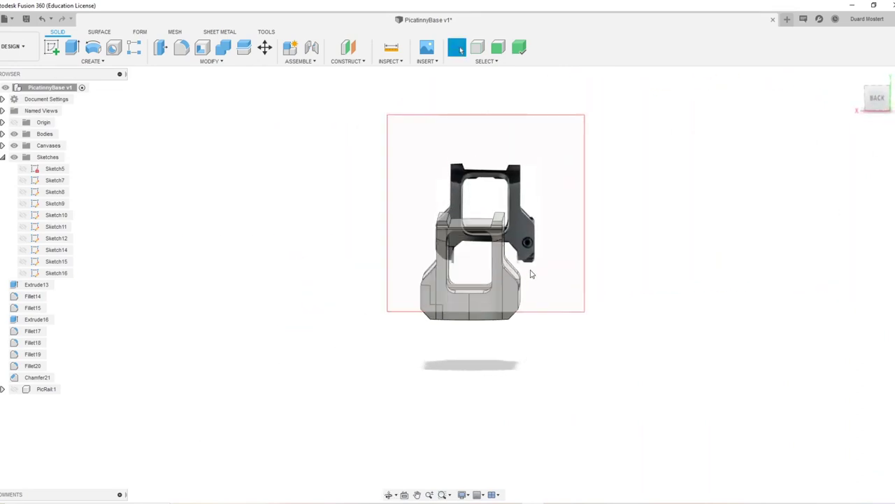
shift+middle_drag(549, 260, 494, 266)
shift+middle_drag(424, 315, 135, 312)
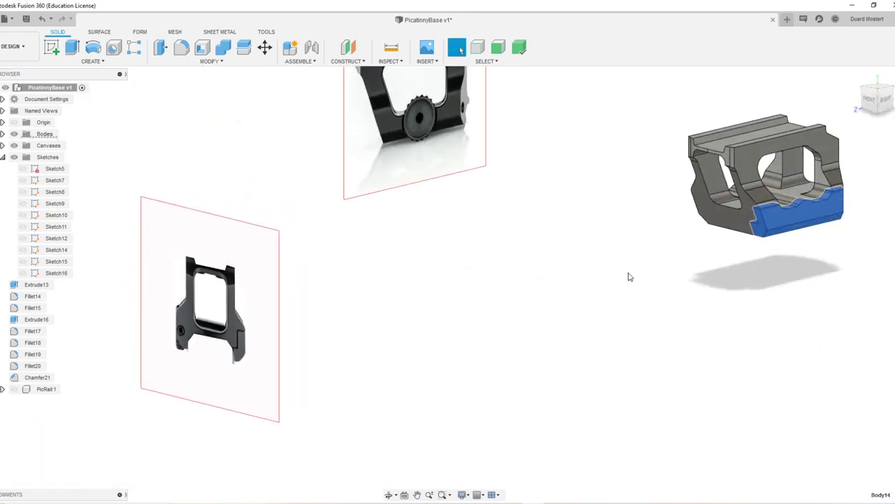
shift+middle_drag(627, 275, 532, 314)
scroll(636, 406, up, 6)
scroll(519, 420, down, 5)
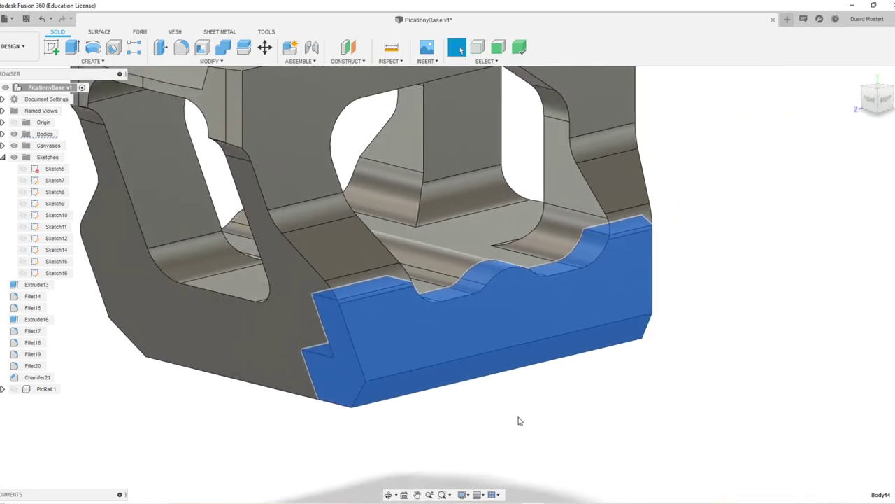
scroll(508, 364, down, 3)
Step: Sketch a circle about 3 mm in diameter on the clamp block's outer face, near its slanted end
click(886, 100)
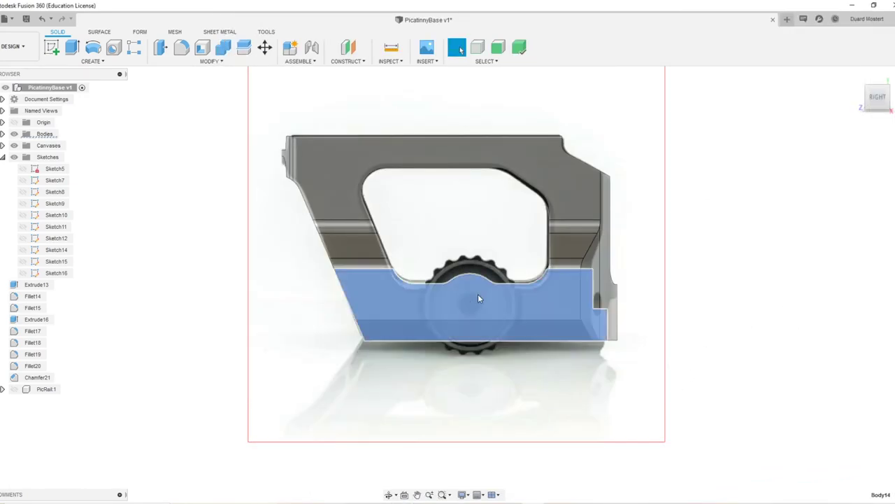
scroll(478, 294, up, 4)
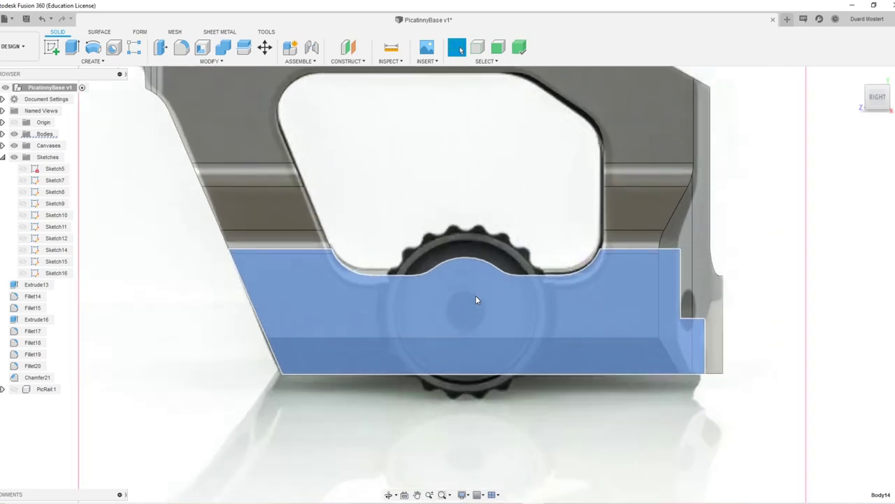
key(s)
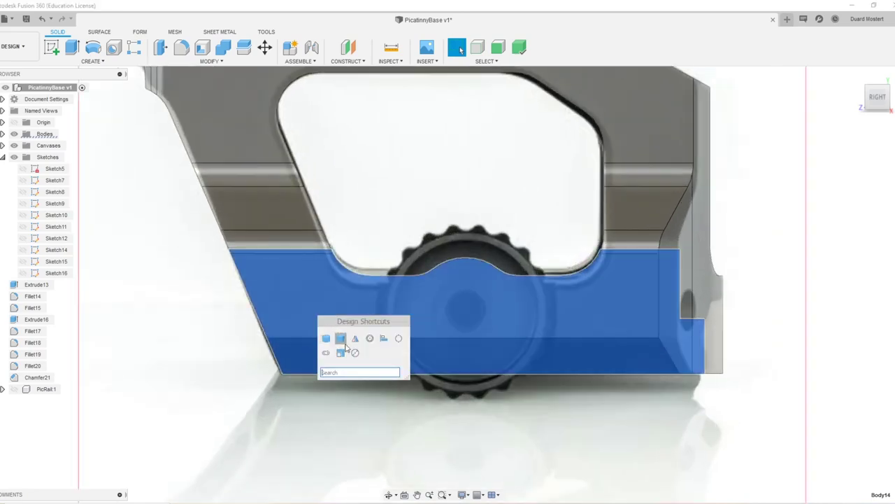
click(355, 353)
click(296, 301)
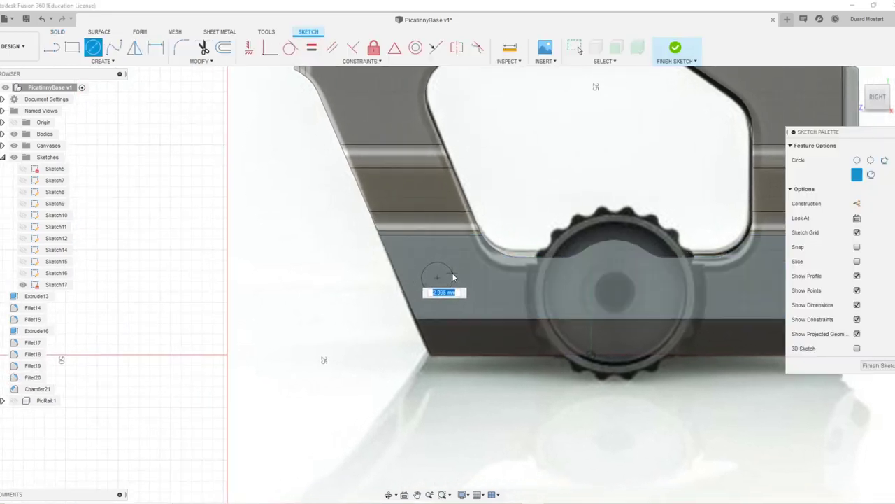
click(869, 367)
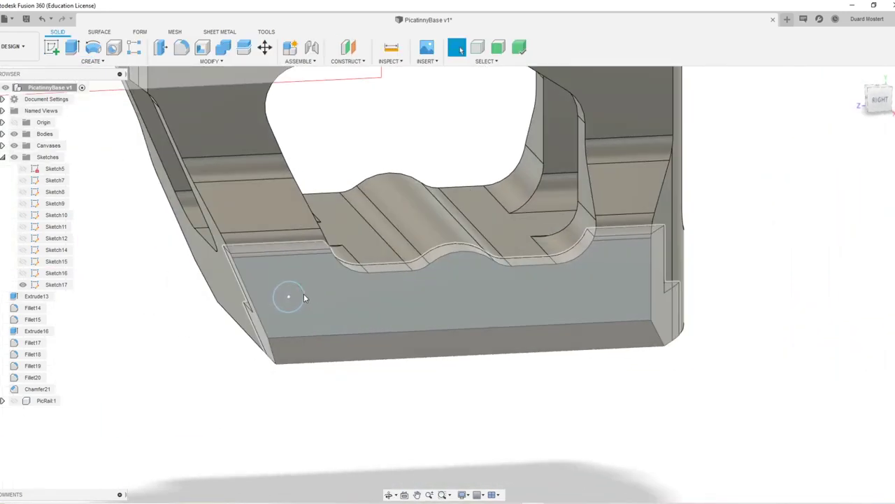
key(m)
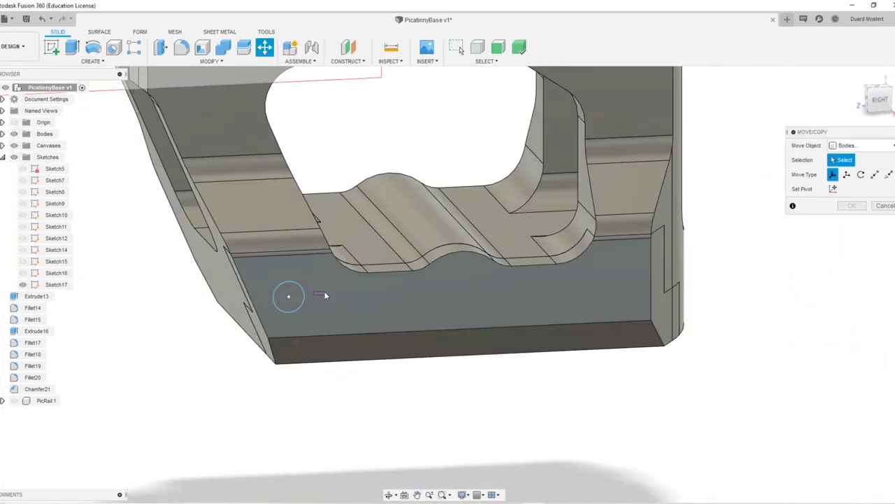
click(308, 297)
click(706, 305)
click(848, 175)
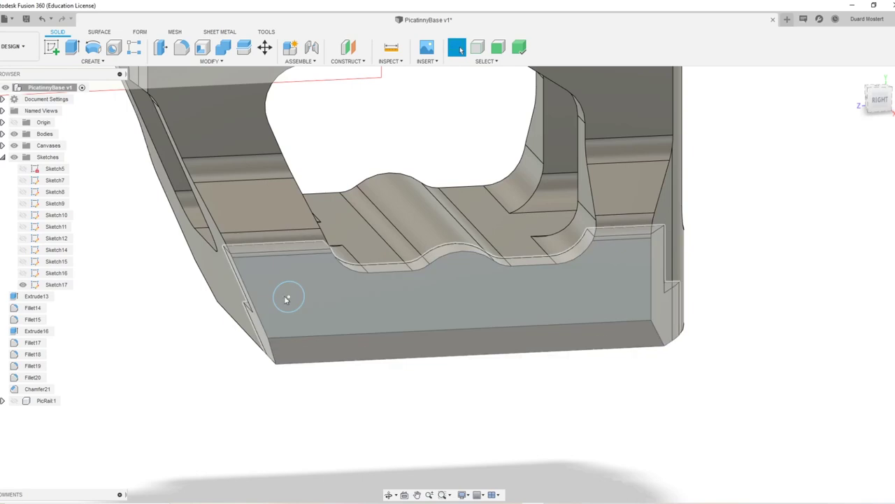
Step: Cut the circle 8.456 mm into the clamp block with Extrude, leaving the main mount body out of the cut
scroll(281, 294, up, 3)
middle_drag(276, 314, 425, 310)
scroll(412, 312, down, 2)
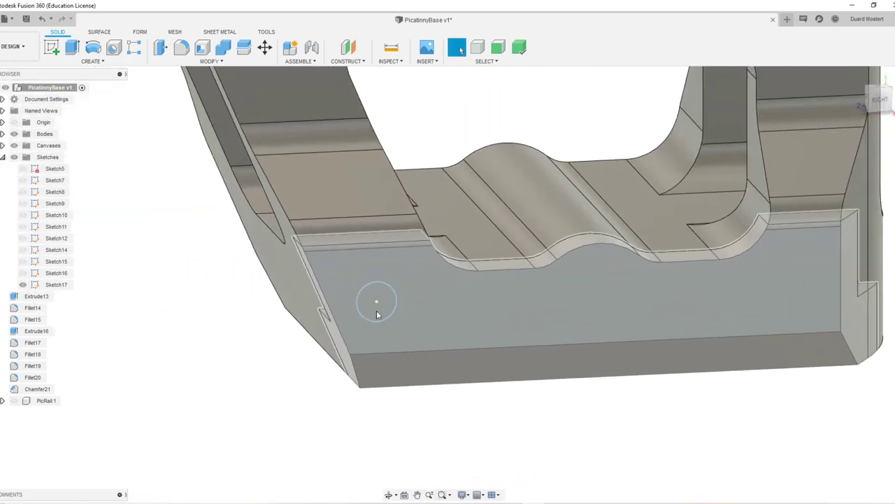
key(e)
click(374, 304)
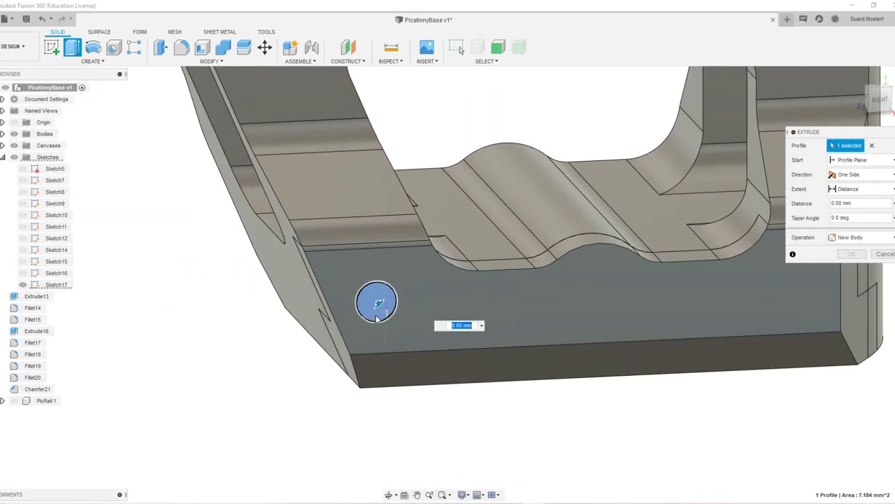
shift+middle_drag(378, 316, 398, 312)
drag(395, 308, 294, 276)
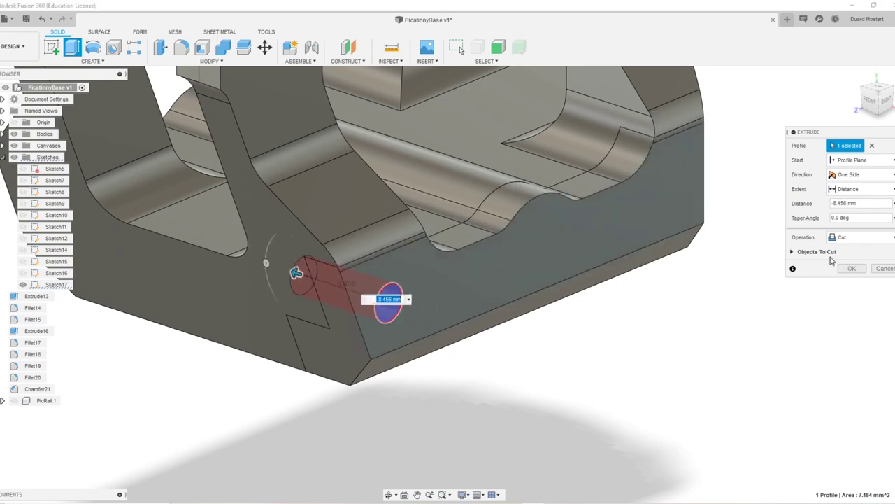
click(792, 253)
click(796, 281)
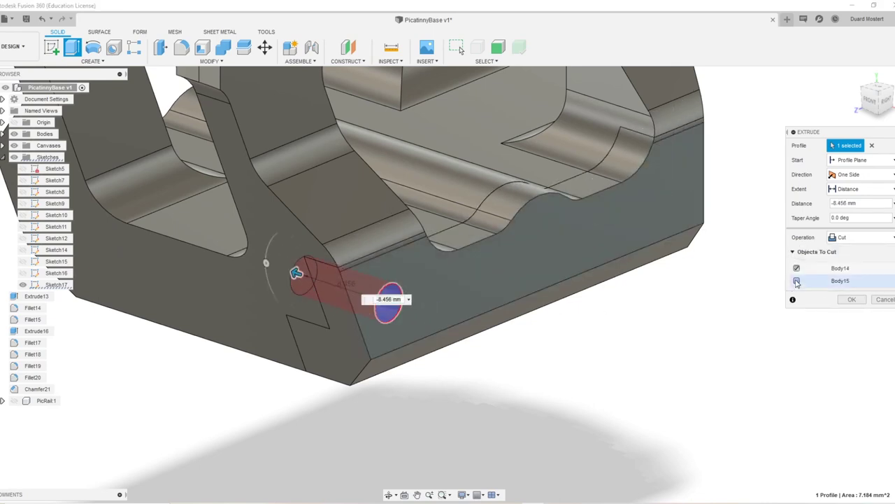
click(797, 269)
click(795, 271)
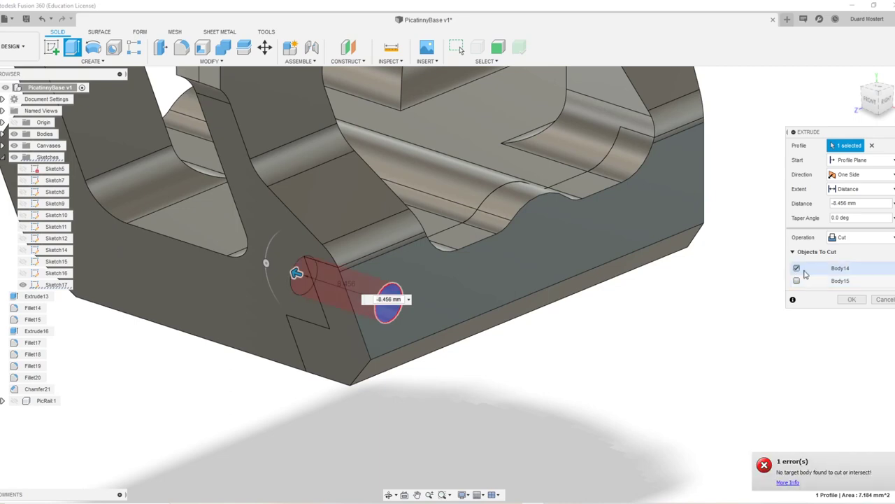
click(859, 300)
Step: Undo the hole, its circle sketch, the chamfer and the body split back to the stepped-line sketch, and finish that sketch
shift+middle_drag(459, 321, 372, 280)
shift+middle_drag(498, 296, 484, 280)
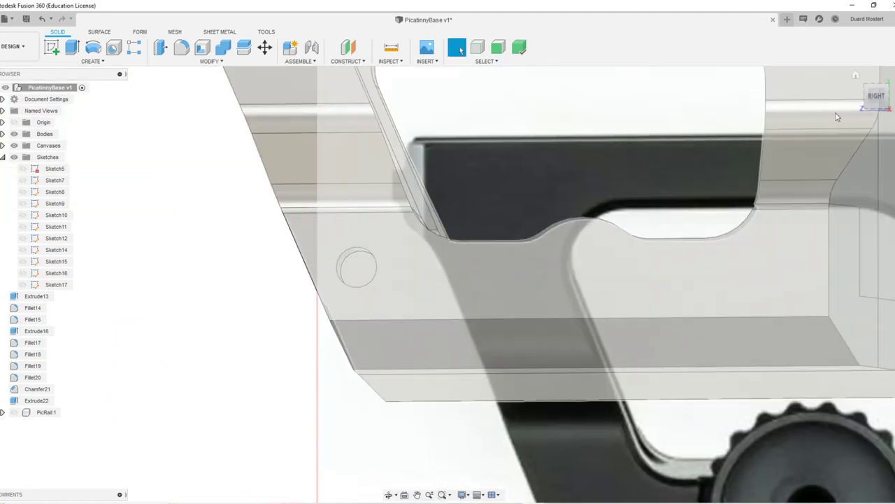
click(876, 97)
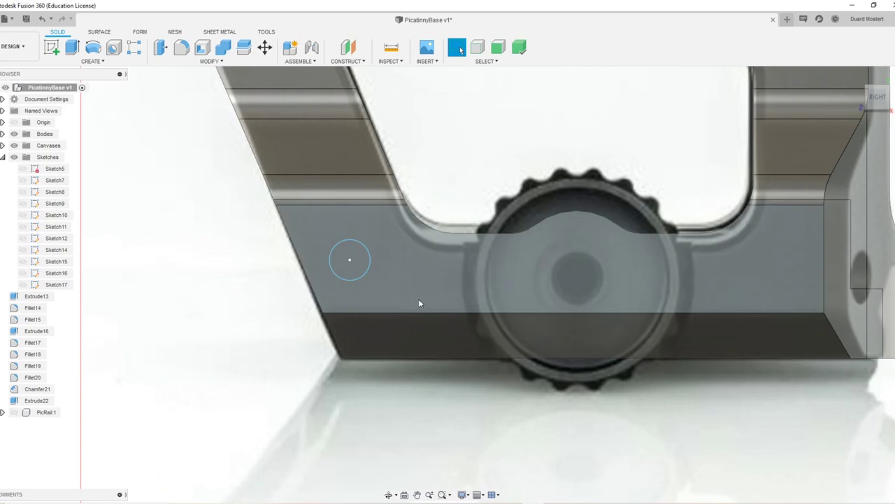
key(ctrl+z)
key(ctrl+z)
key(ctrl+z)
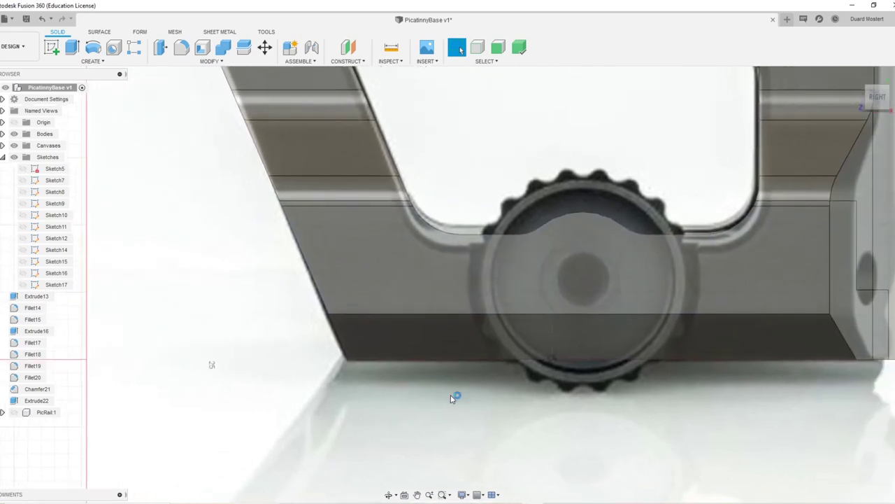
key(ctrl+z)
key(ctrl+z)
key(ctrl+z)
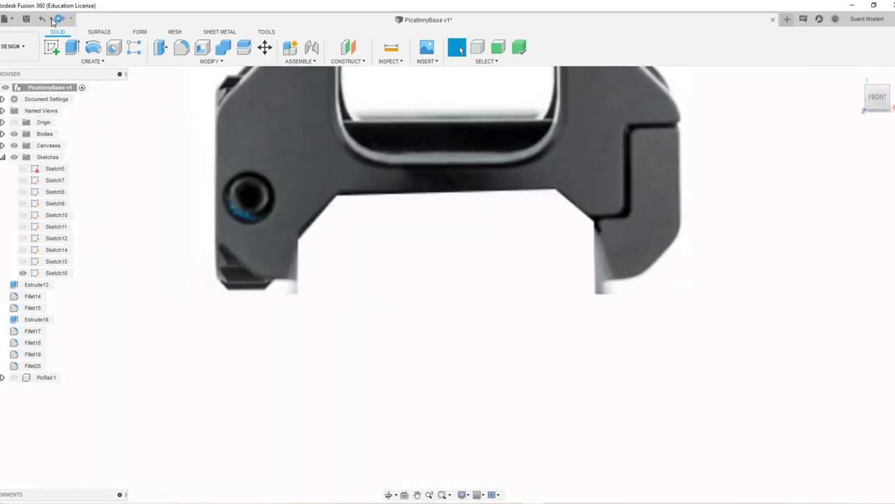
scroll(557, 274, down, 5)
shift+middle_drag(557, 270, 483, 235)
shift+middle_drag(746, 198, 666, 200)
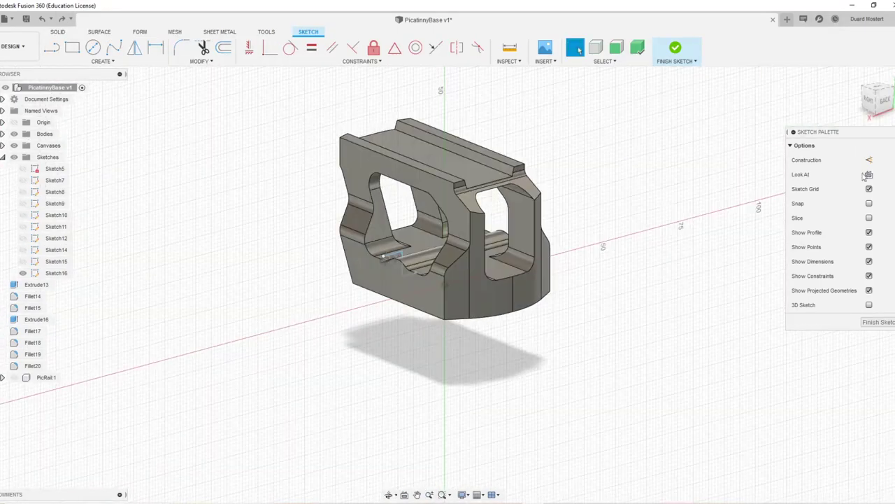
click(879, 322)
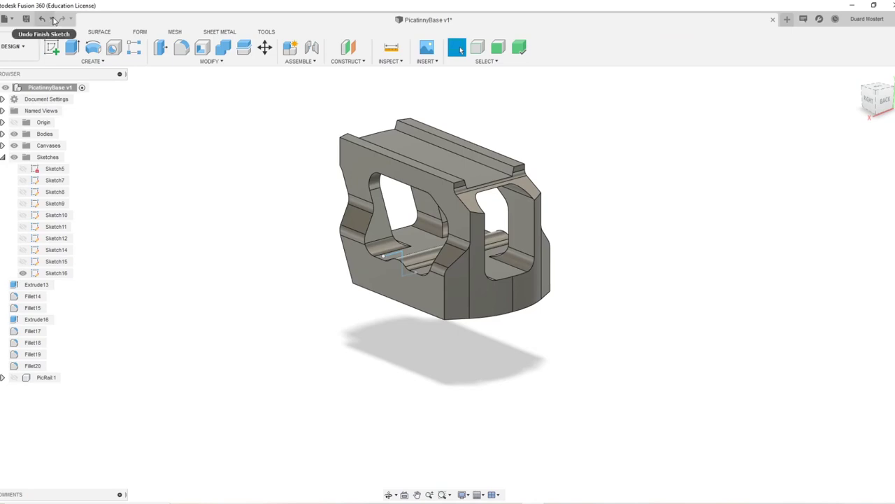
Step: Try to split the mount body along the stepped-line sketch
mouse_move(452, 297)
shift+middle_down()
mouse_move(403, 290)
mouse_move(469, 299)
shift+middle_up()
scroll(423, 287, up, 4)
click(469, 300)
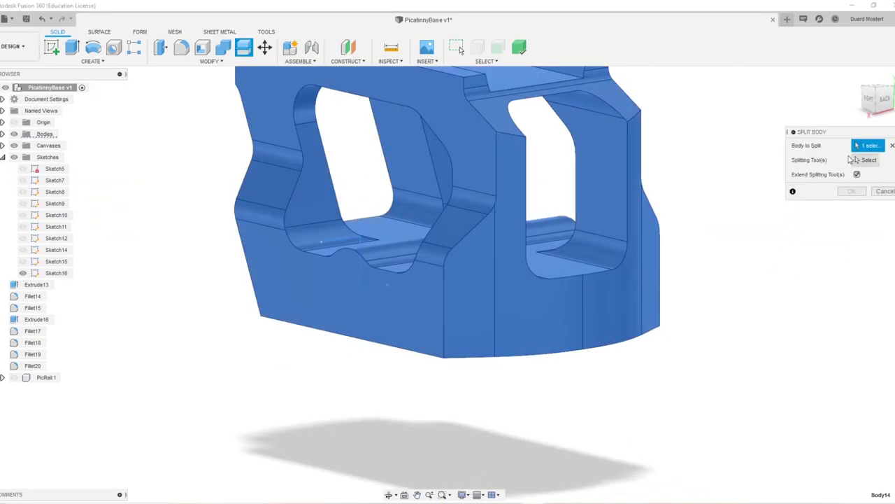
click(346, 241)
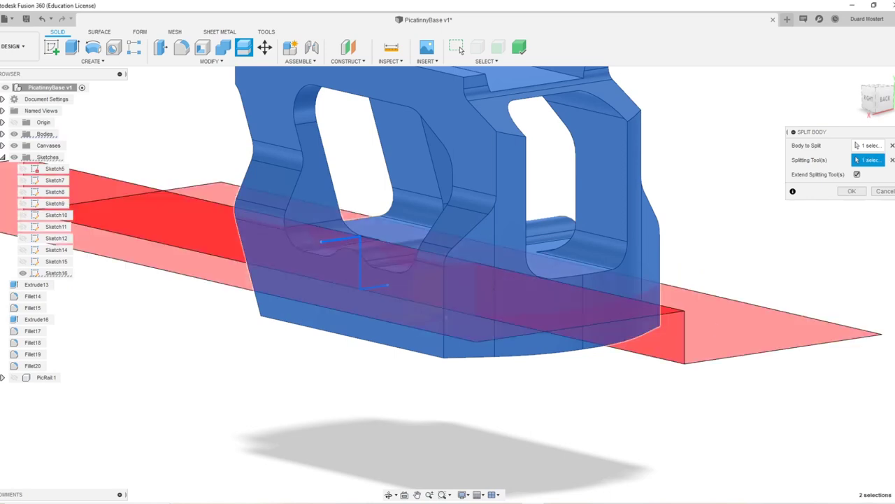
click(853, 192)
Step: Extend the stepped-line sketch with a vertical line about 9.5 mm long running down past the mount's bottom edge, and finish the sketch
shift+middle_drag(483, 304, 430, 305)
key(l)
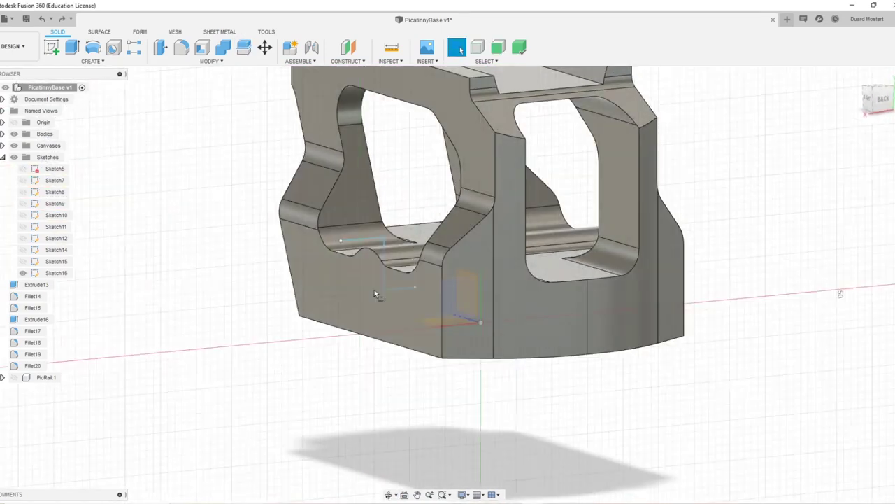
click(415, 288)
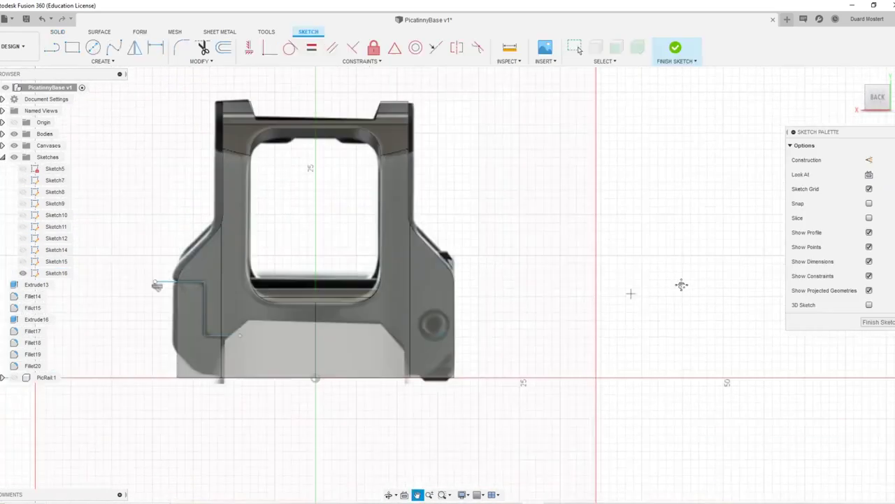
click(387, 305)
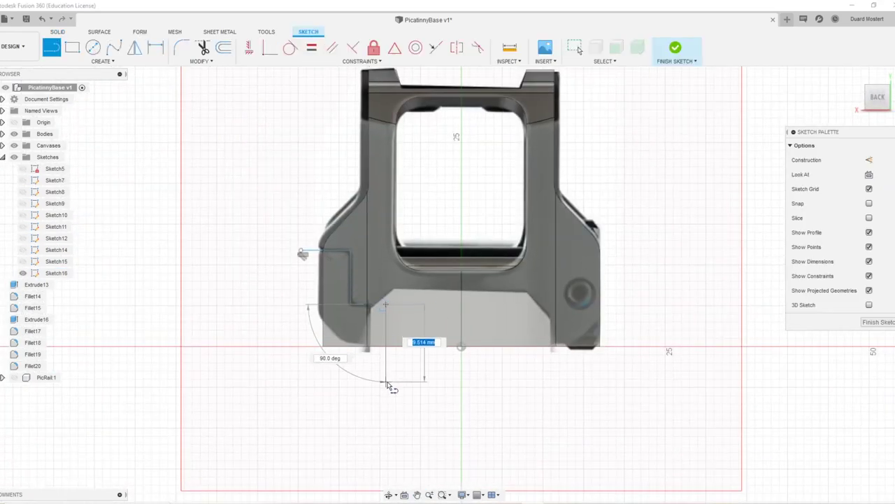
click(386, 383)
click(854, 320)
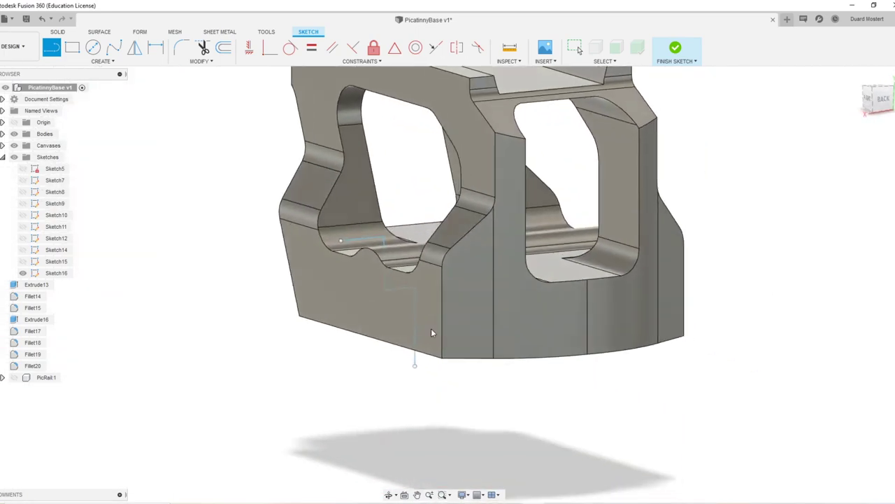
Step: Split the mount body along the extended stepped-line sketch to separate the side clamp block
click(244, 47)
click(867, 160)
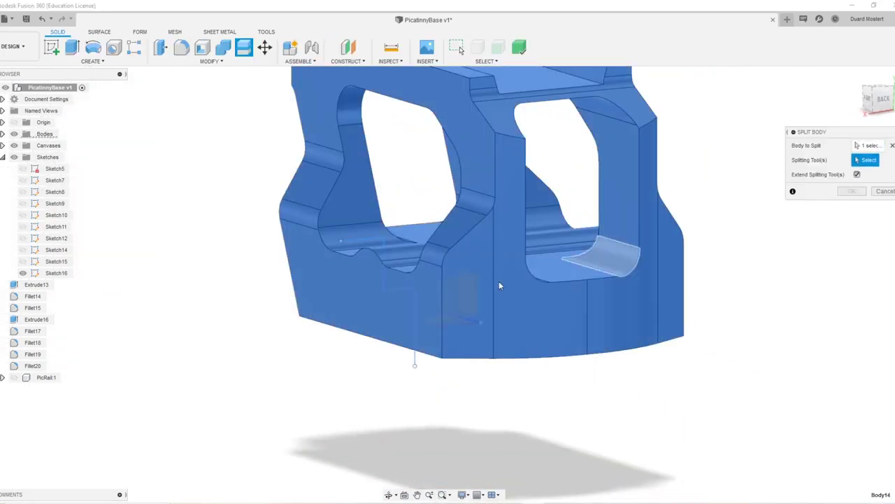
click(391, 294)
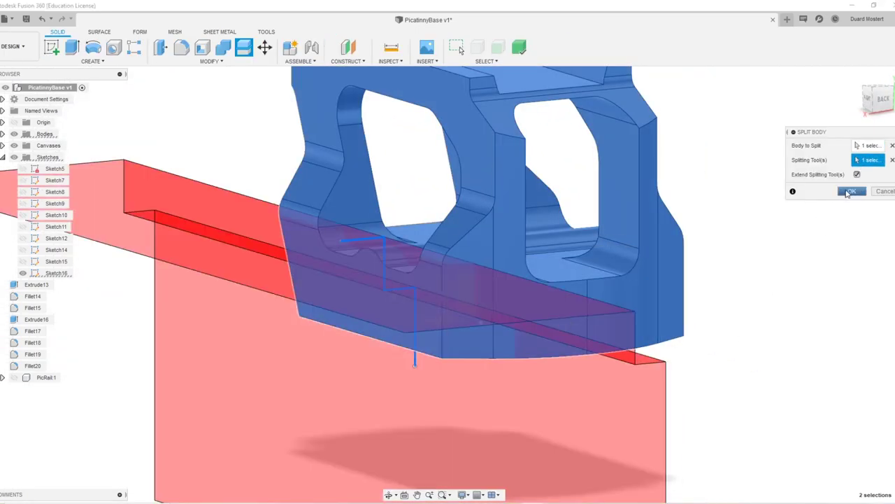
click(849, 191)
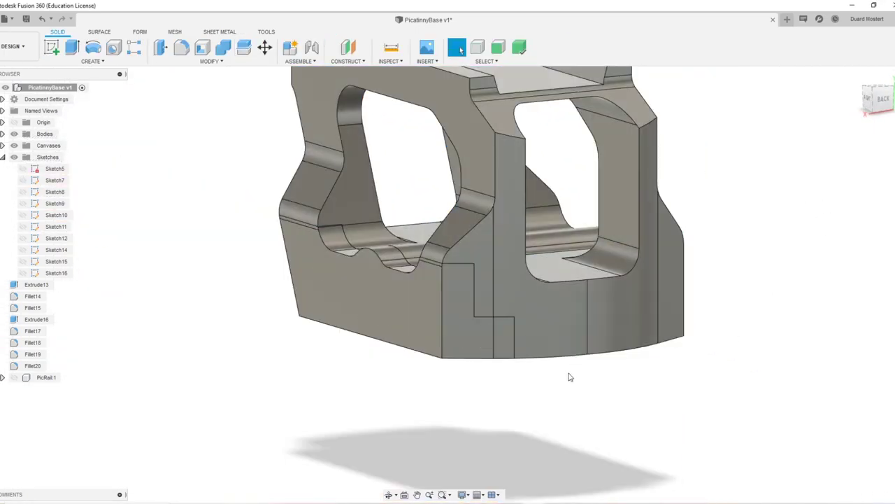
Step: Chamfer the lower outer edges on both sides of the mount by 3.316 mm to match the back reference canvas
click(454, 386)
click(428, 341)
key(c)
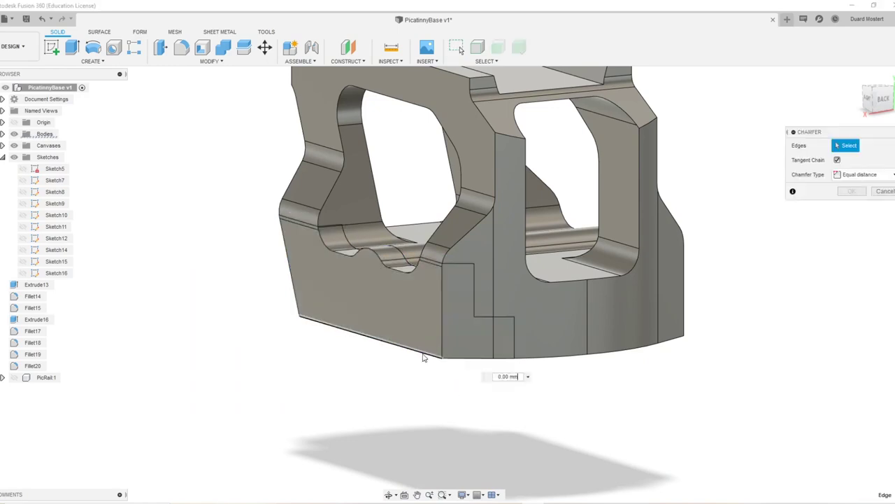
click(422, 358)
shift+middle_drag(423, 358, 788, 352)
click(785, 347)
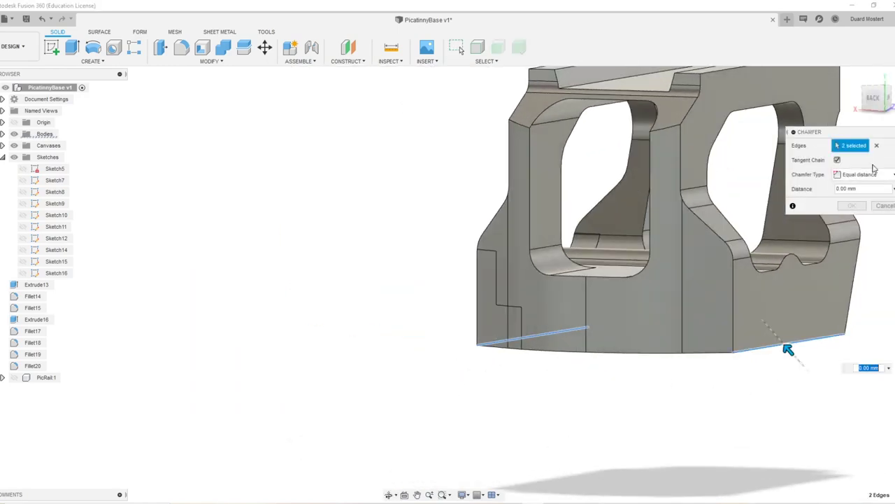
click(874, 100)
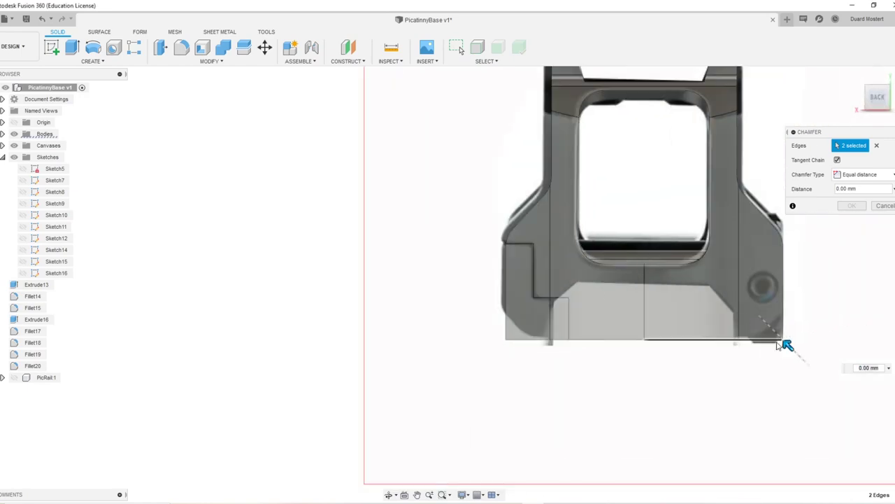
drag(786, 345, 773, 331)
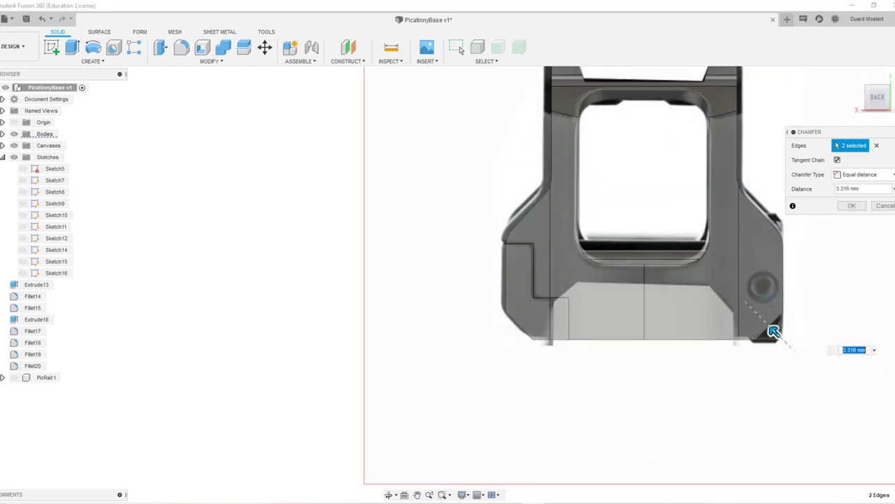
click(861, 205)
Step: Start a cylinder 3.276 mm in diameter on the clamp block's outer face, near its slanted end
shift+middle_drag(483, 223, 589, 310)
double_click(419, 333)
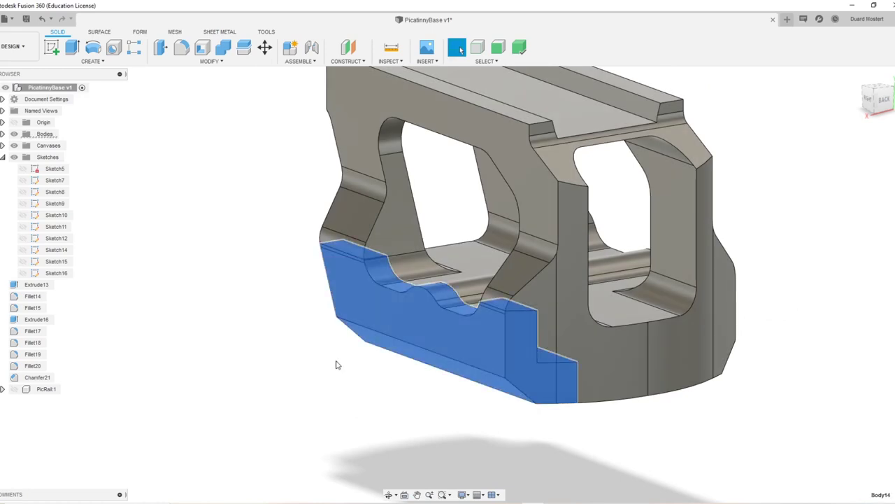
click(876, 98)
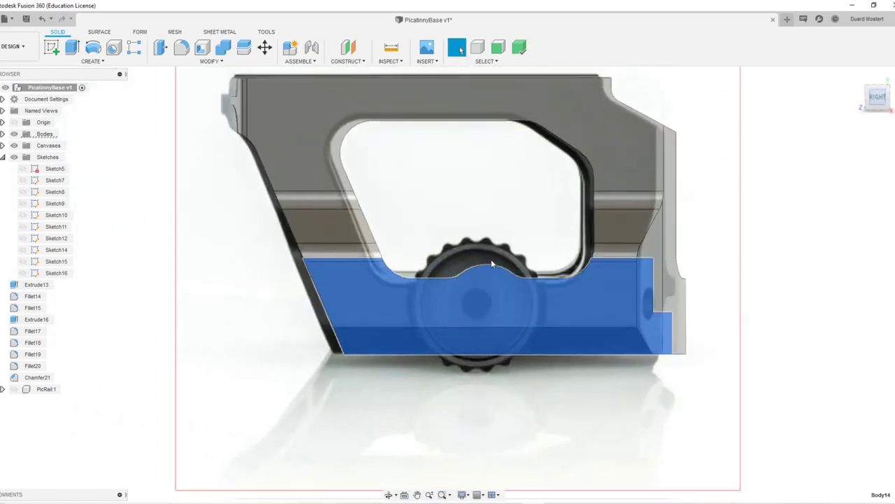
key(s)
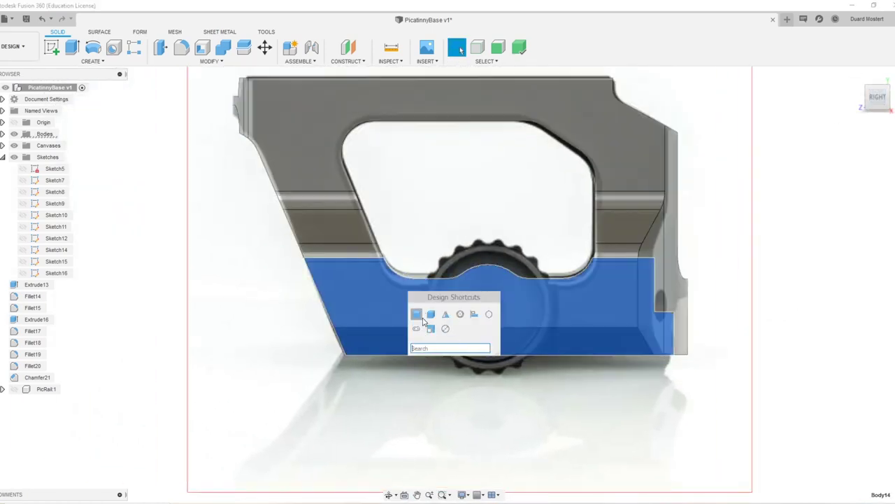
click(418, 315)
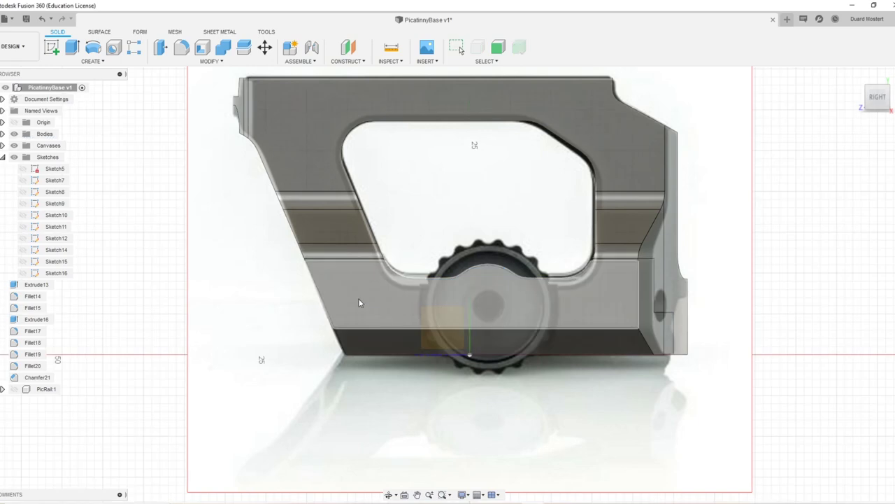
key(c)
click(355, 299)
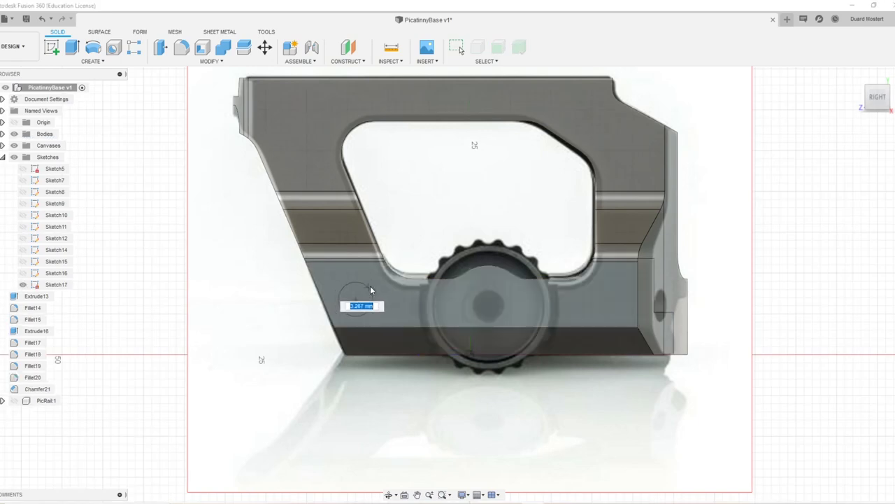
click(368, 295)
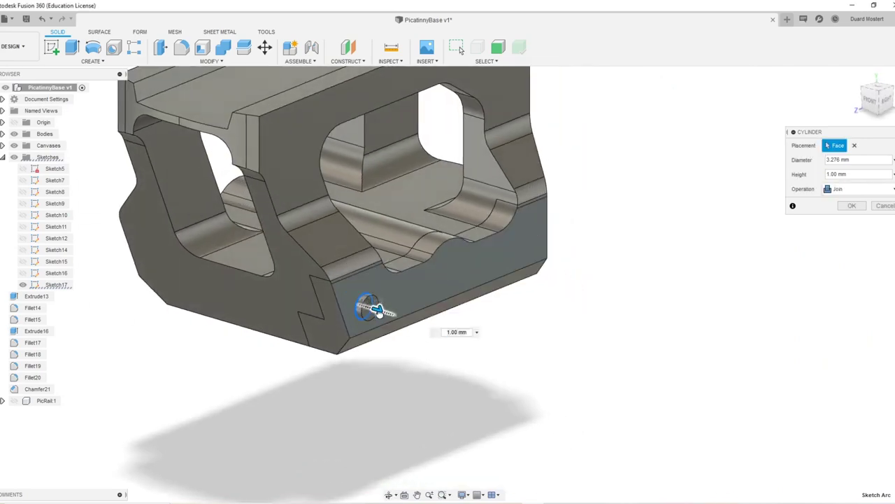
Step: Give the cylinder a height of 6.88 mm and create it as a new body
drag(376, 310, 413, 320)
click(857, 189)
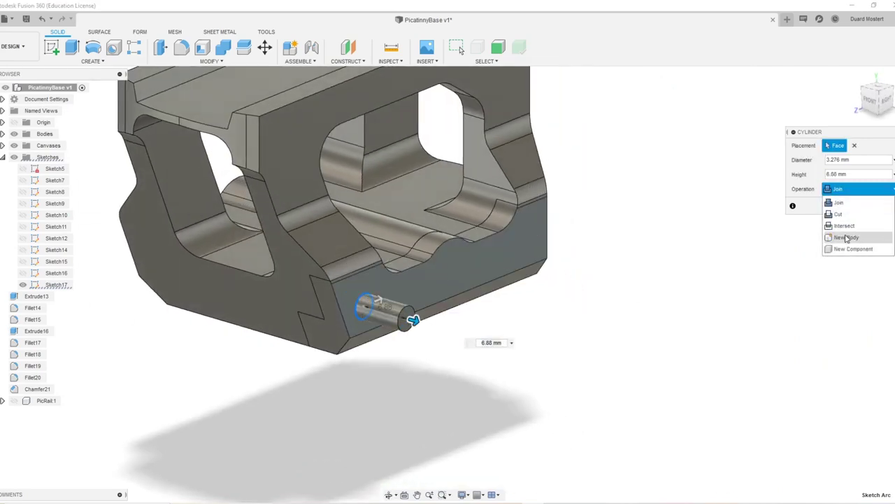
click(845, 238)
click(852, 206)
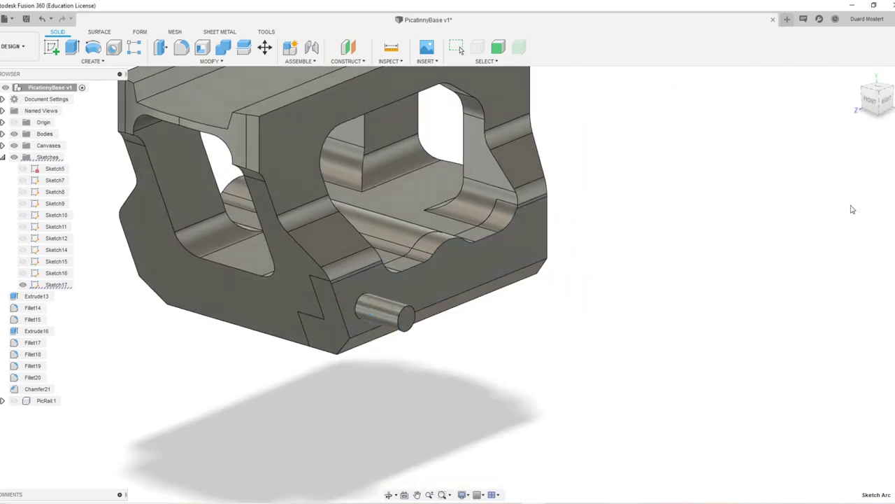
Step: Copy the cylinder and move the copy -31.624 mm along Z to the other end of the clamp block
click(882, 102)
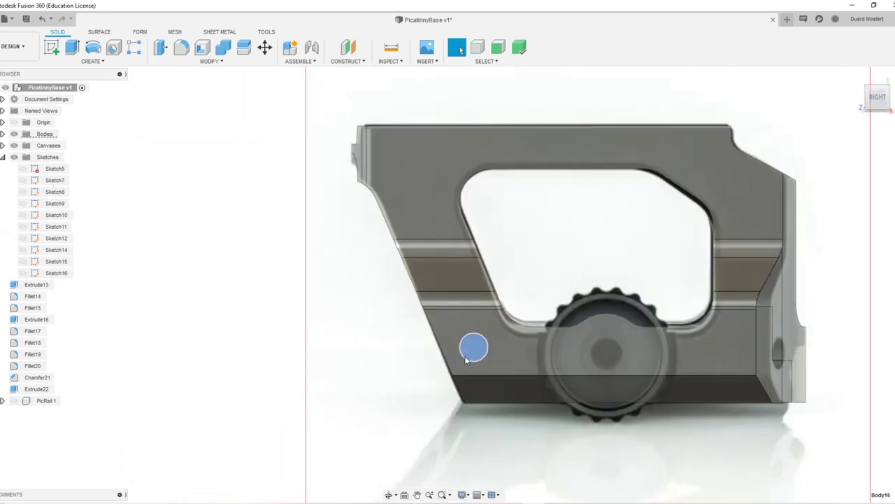
key(m)
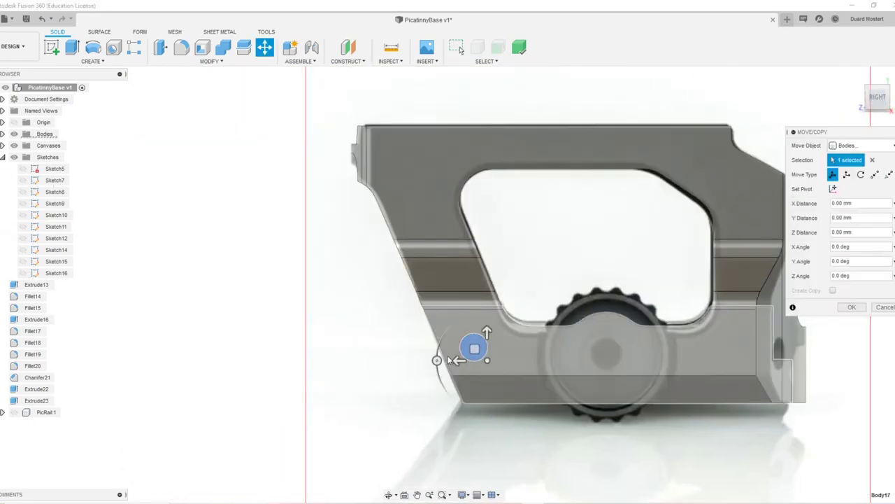
drag(454, 360, 717, 361)
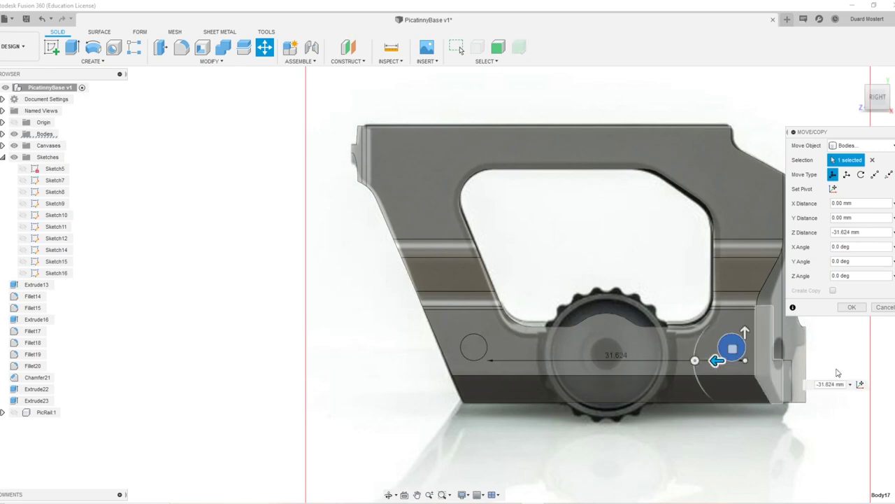
click(853, 307)
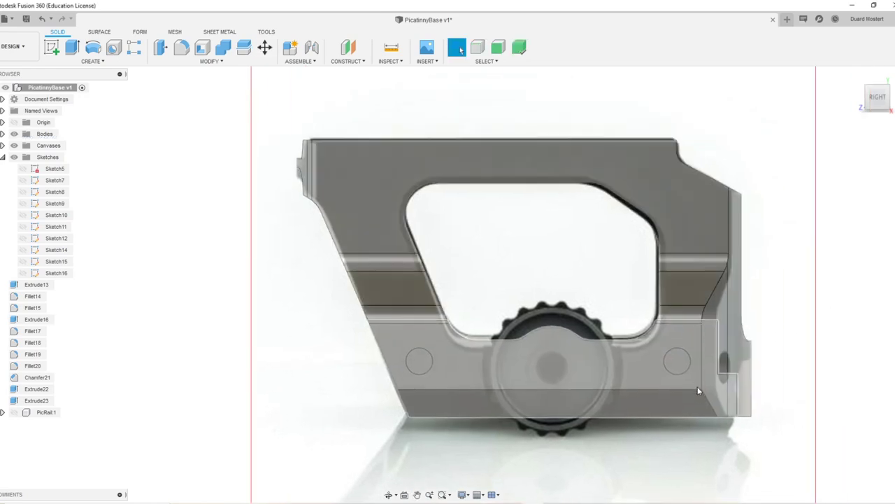
Step: Move both cylinders together -4.819 mm along X into the clamp block
shift+middle_drag(532, 336, 555, 394)
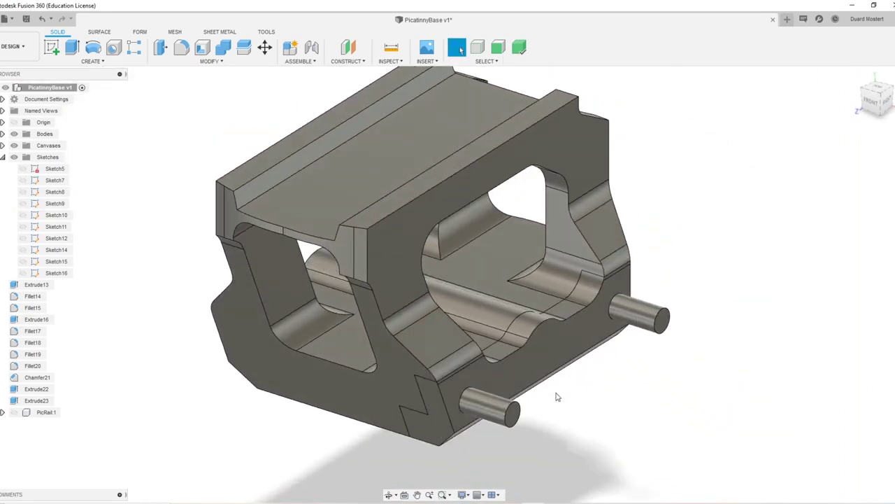
click(511, 419)
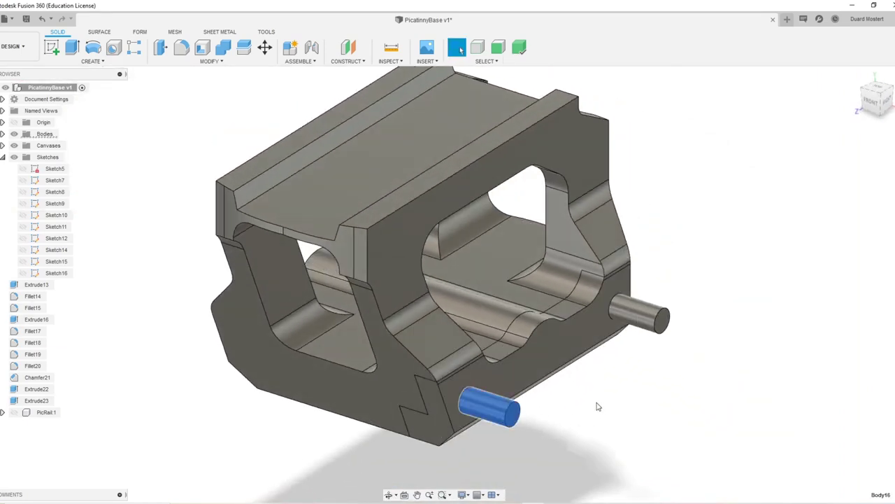
click(558, 318)
click(501, 414)
ctrl+click(649, 324)
key(m)
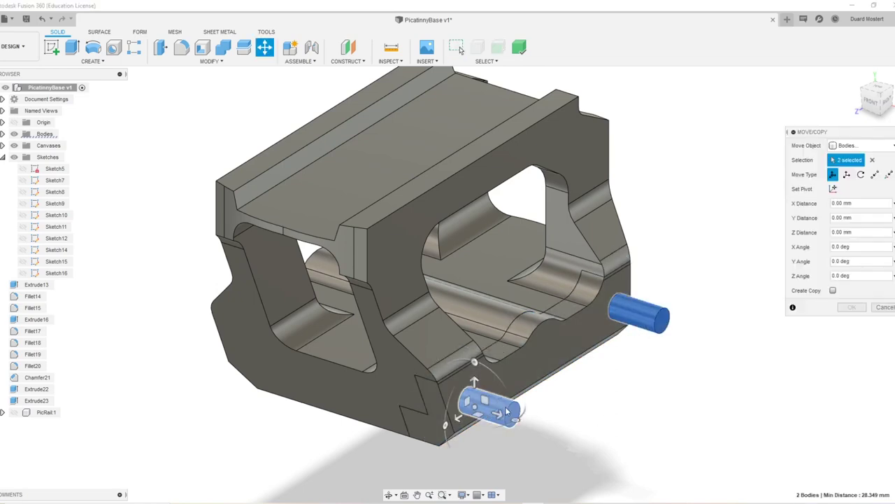
drag(490, 406, 465, 416)
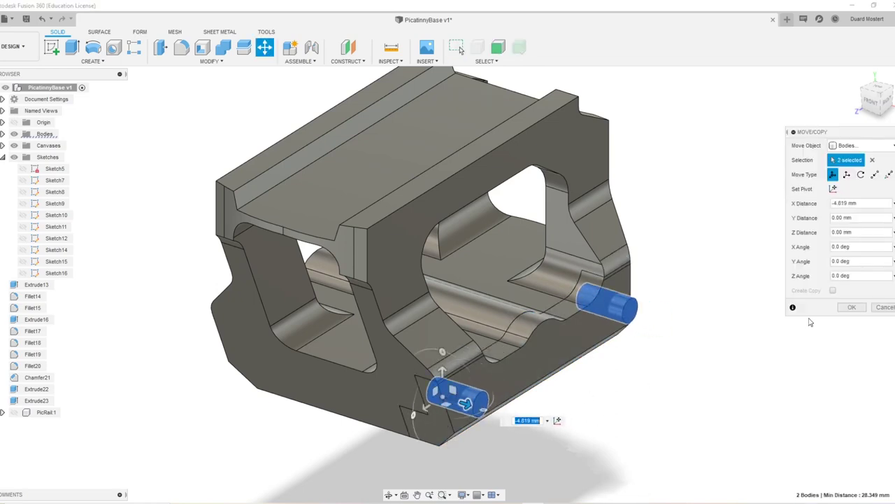
Step: Apply the -4.819 mm X move to both small cylinders and cut them from the side clamp plate with Combine
click(857, 308)
click(565, 335)
key(c)
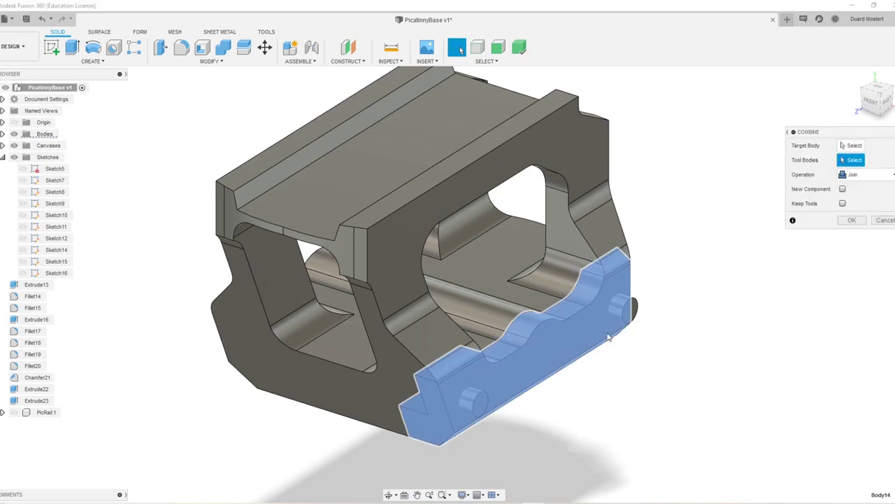
click(858, 176)
click(853, 200)
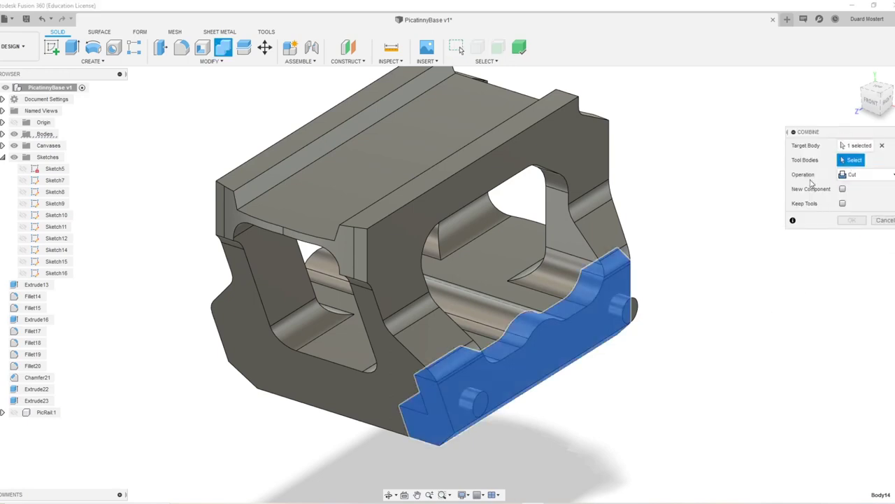
click(623, 307)
click(472, 399)
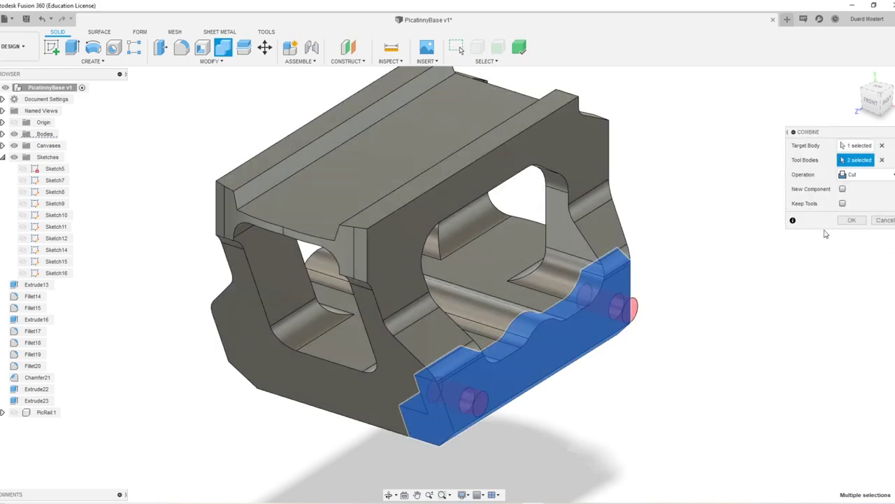
click(853, 220)
Step: Sketch a cylinder base about 4.96 mm in diameter on the clamp plate's outer face, centred on the canvas knob
shift+middle_drag(694, 347, 646, 339)
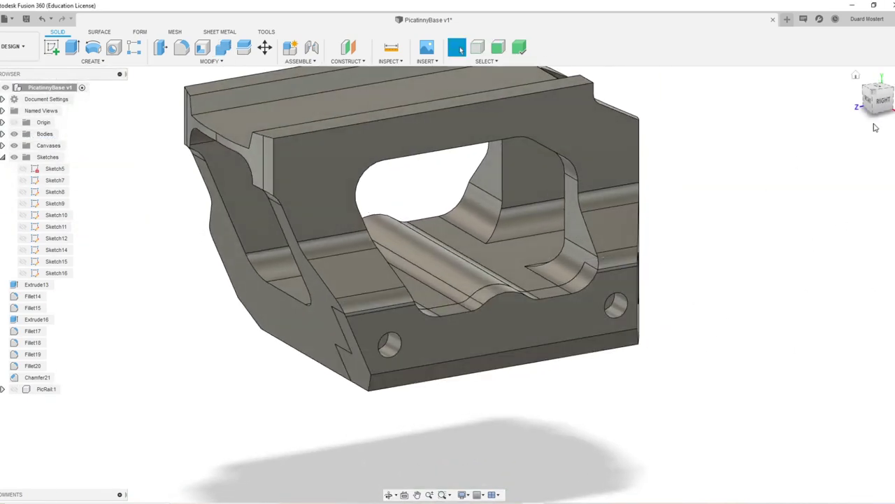
click(883, 99)
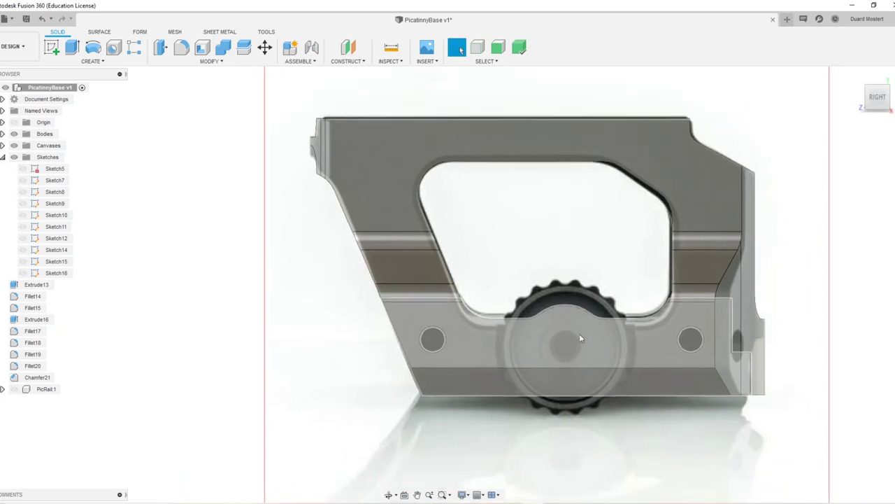
scroll(568, 329, up, 3)
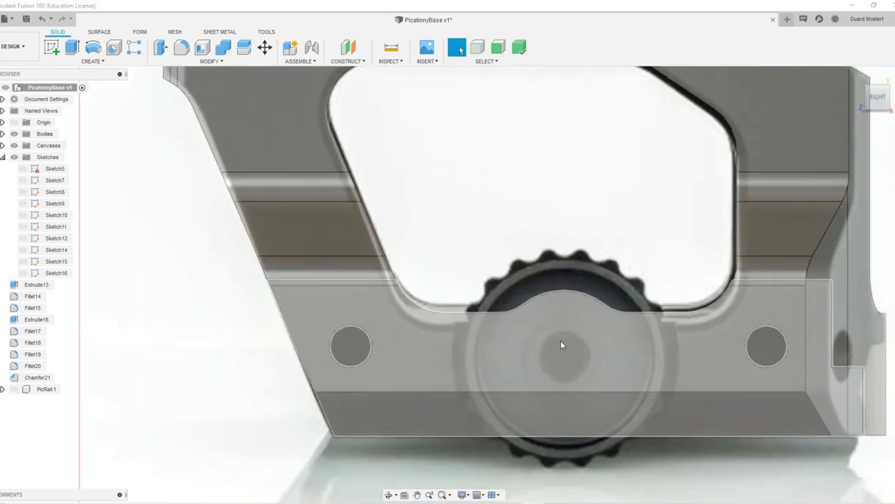
key(s)
click(567, 368)
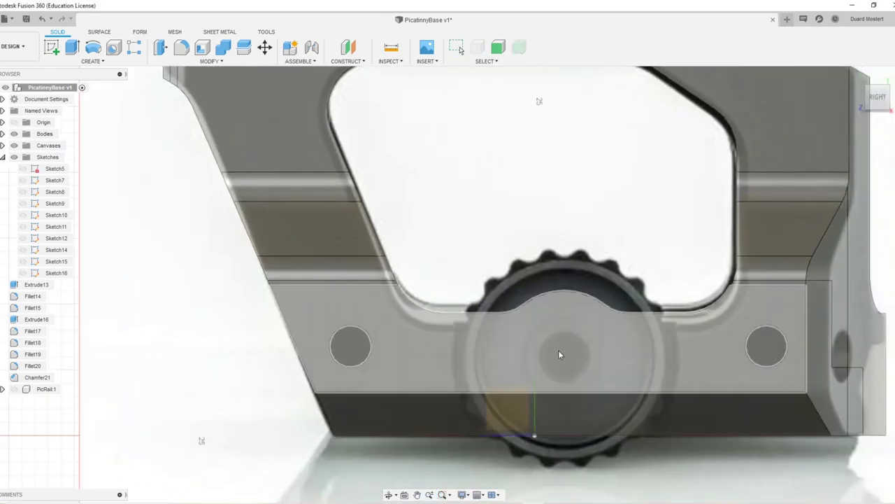
click(555, 357)
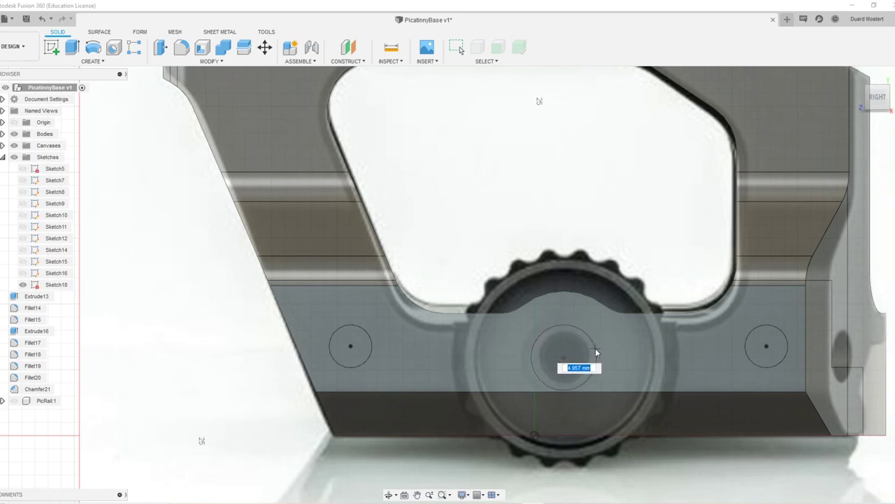
click(595, 348)
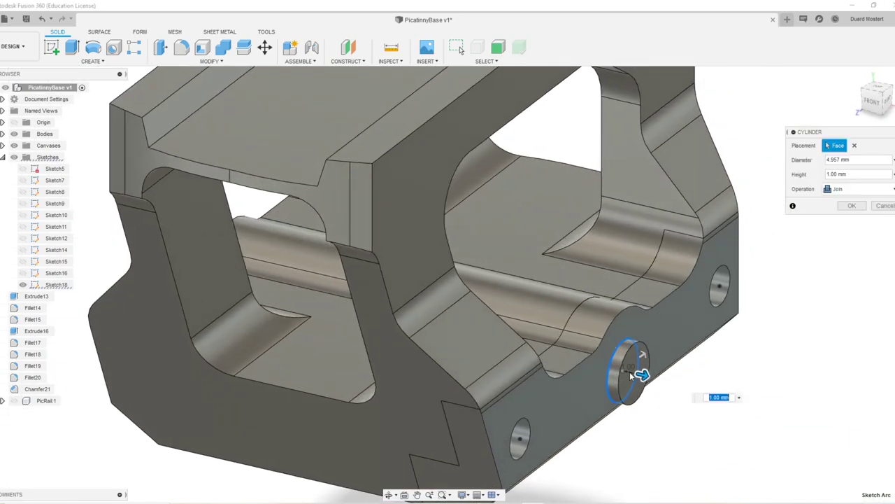
Step: Cut the cylinder about 42.7 mm deep through both the clamp plate and the main body
drag(635, 371, 520, 358)
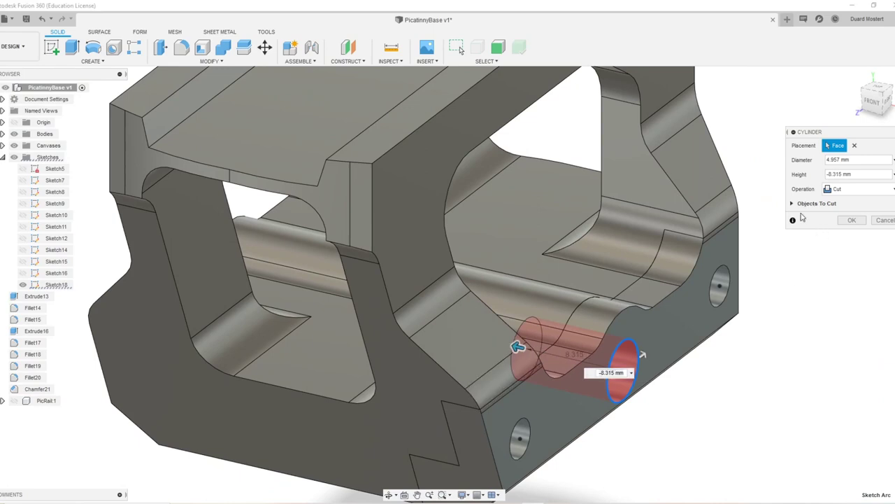
click(793, 203)
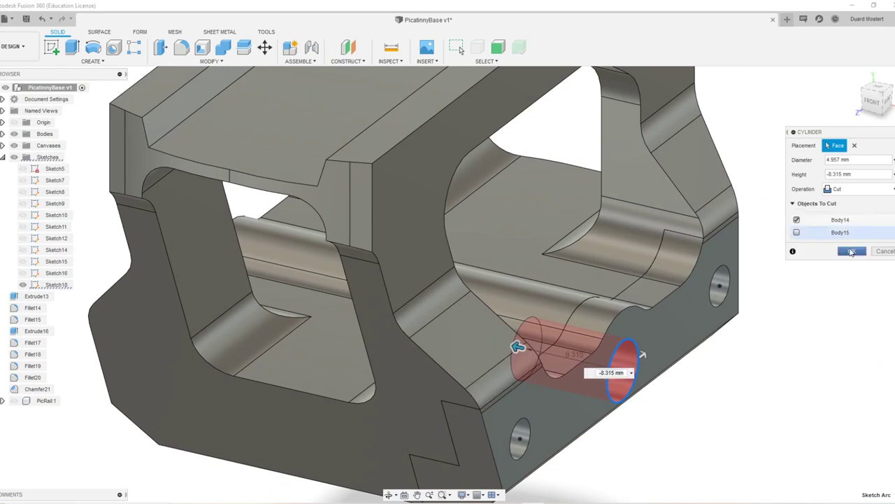
drag(518, 347, 122, 255)
mouse_move(89, 277)
shift+middle_down()
mouse_move(145, 271)
mouse_move(82, 275)
shift+middle_up()
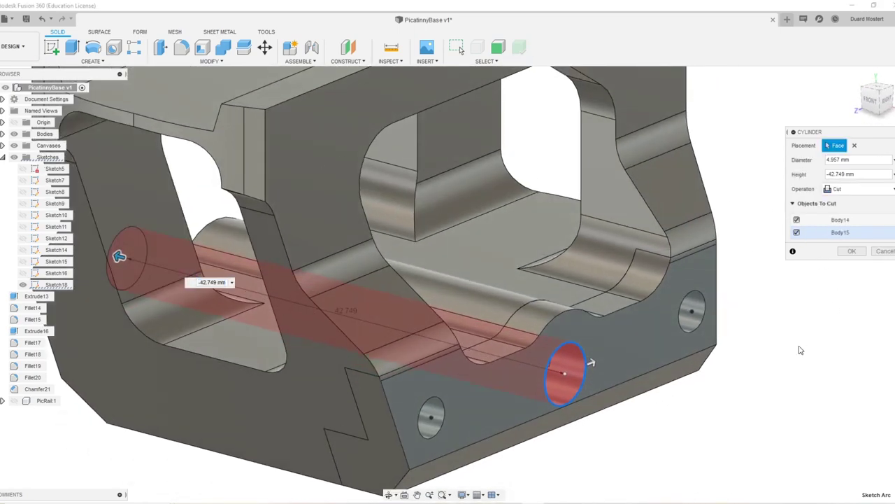
scroll(456, 327, down, 4)
shift+middle_drag(350, 318, 560, 308)
scroll(161, 348, up, 4)
shift+middle_drag(629, 315, 455, 343)
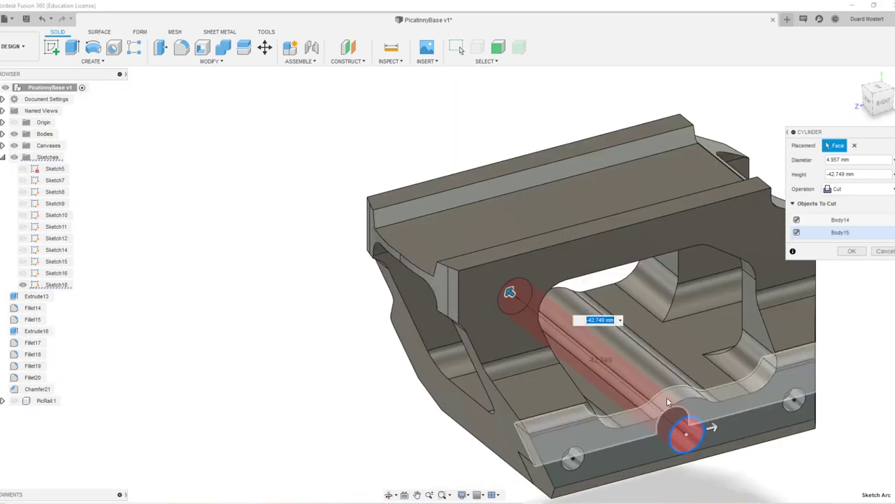
middle_drag(630, 402, 691, 407)
key(Return)
Step: Isolate the clamp plate and examine its three holes and the dovetail profile from both sides
click(557, 349)
shift+middle_drag(586, 406, 564, 375)
right_click(564, 375)
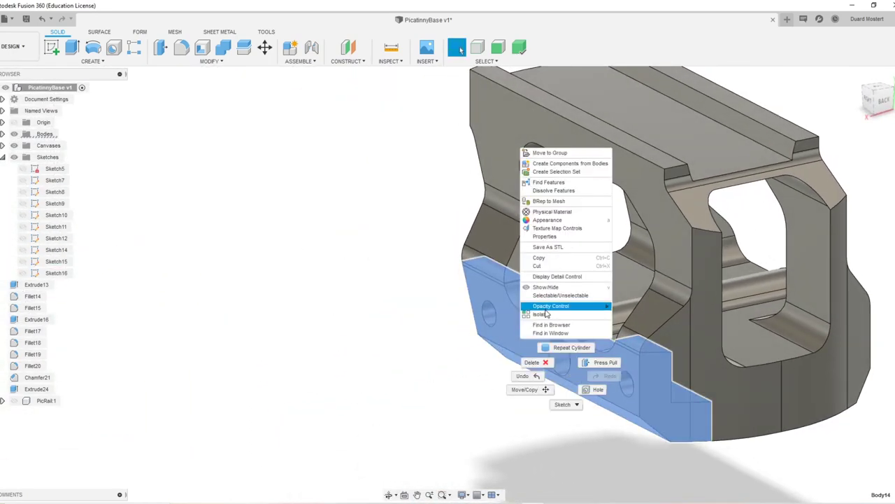
click(550, 311)
shift+middle_drag(558, 333, 621, 370)
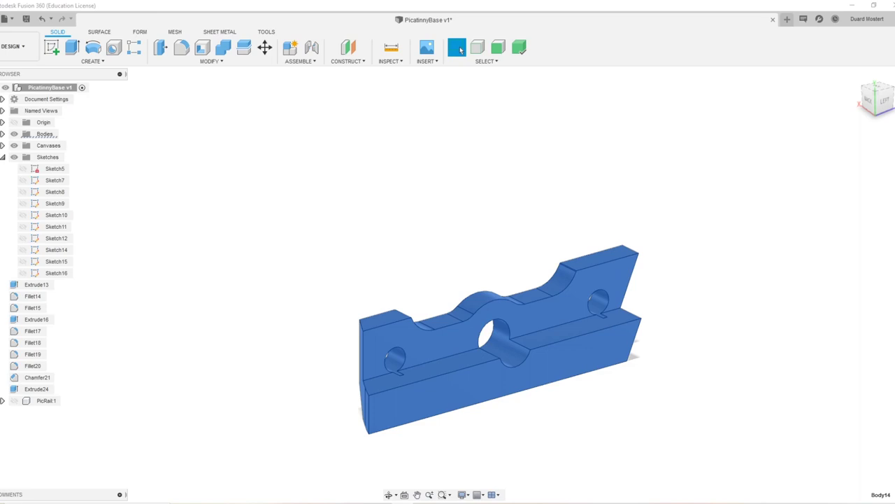
right_drag(491, 0, 487, 352)
scroll(487, 352, up, 5)
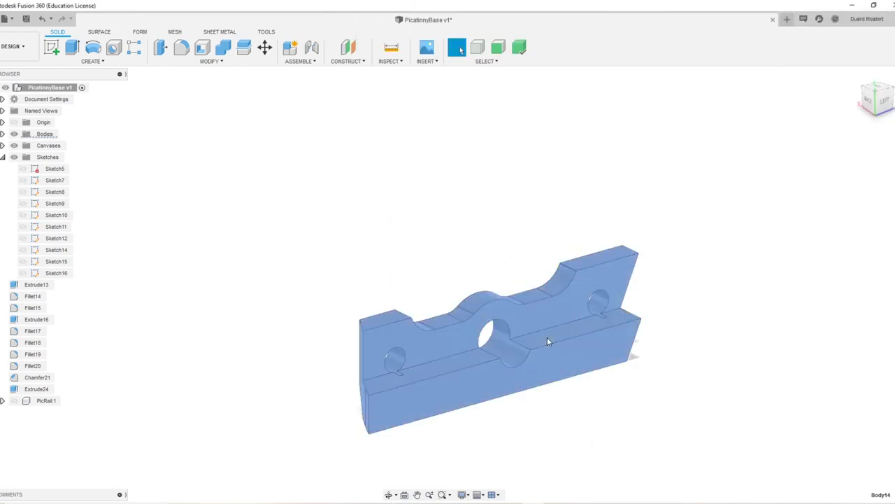
shift+middle_drag(546, 366, 679, 384)
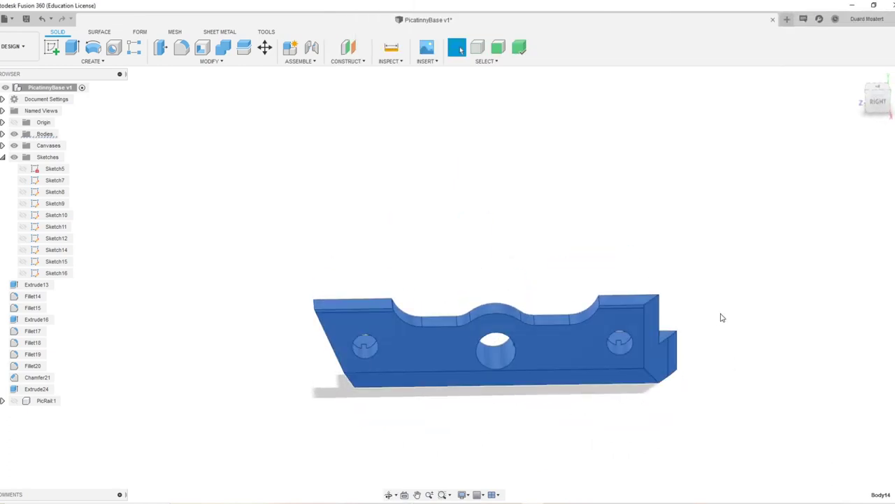
shift+middle_drag(723, 318, 769, 318)
shift+middle_drag(560, 343, 631, 340)
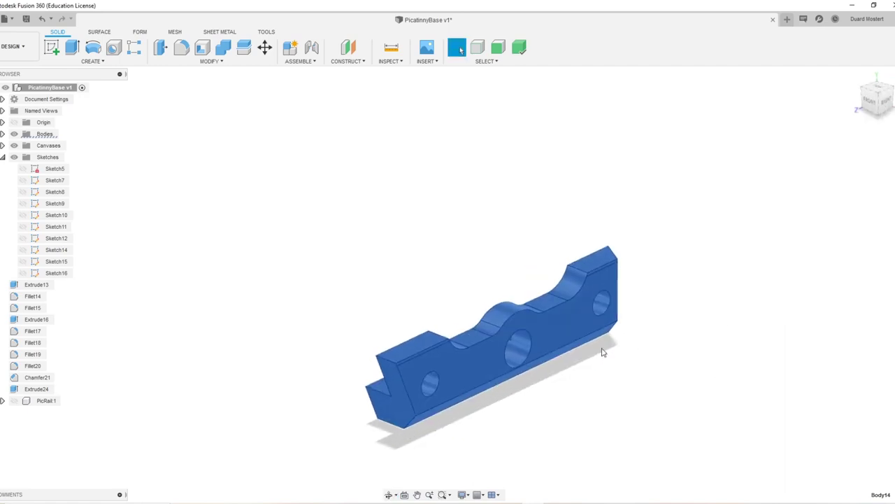
shift+middle_drag(550, 358, 601, 373)
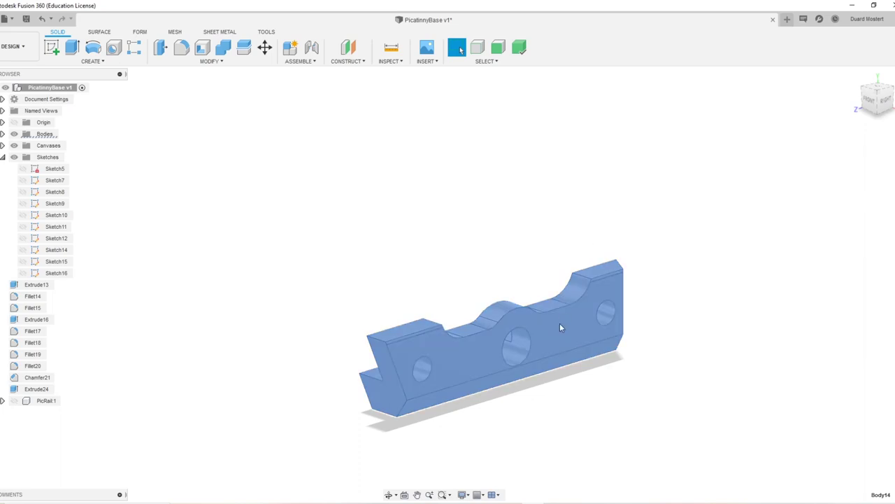
Step: End the clamp plate's isolation to bring back the main body, and clear the selection
right_click(561, 325)
click(560, 299)
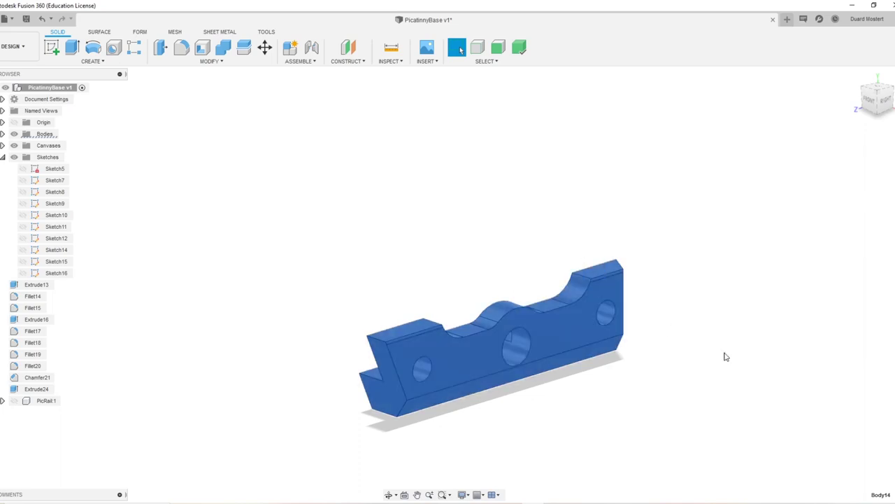
right_click(606, 331)
click(582, 269)
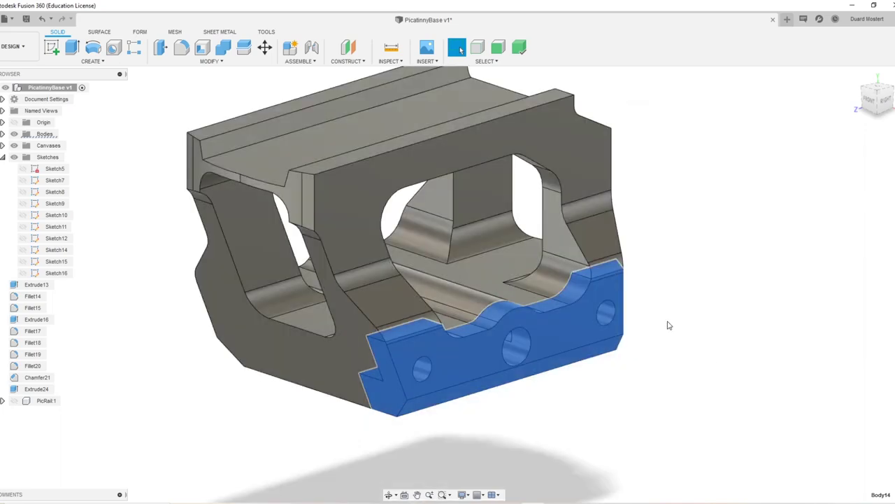
click(668, 323)
Step: Hide the clamp plate, Body14, and select the main body, Body15
shift+middle_drag(555, 330, 457, 401)
click(433, 356)
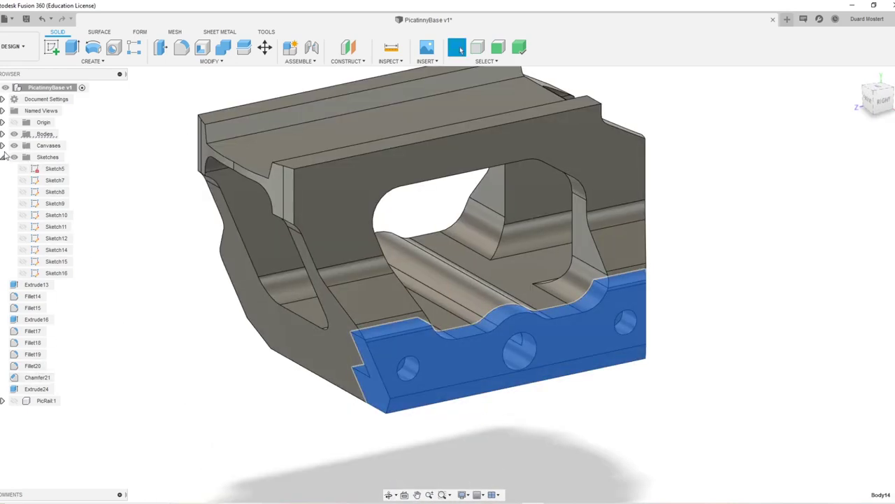
click(2, 134)
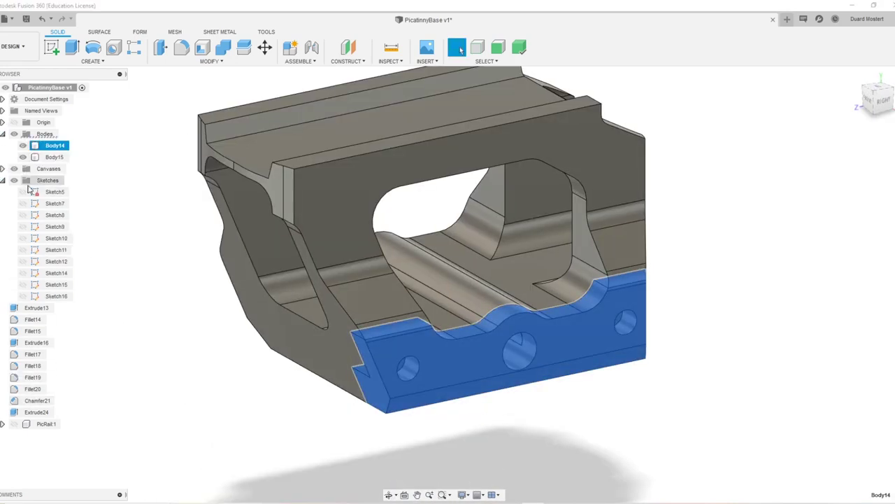
click(24, 145)
click(255, 383)
click(411, 312)
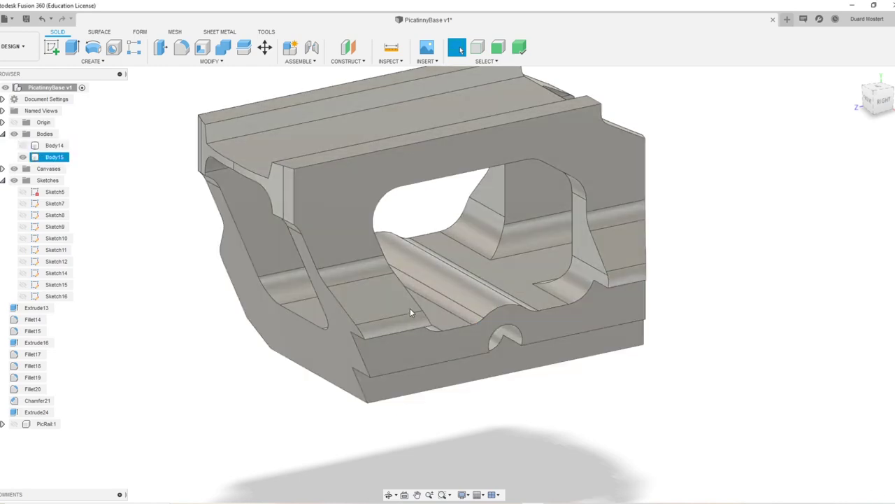
Step: Sketch a cylinder base about 17.3 mm in diameter around the cross hole on the main body's left face
shift+middle_drag(530, 410, 572, 398)
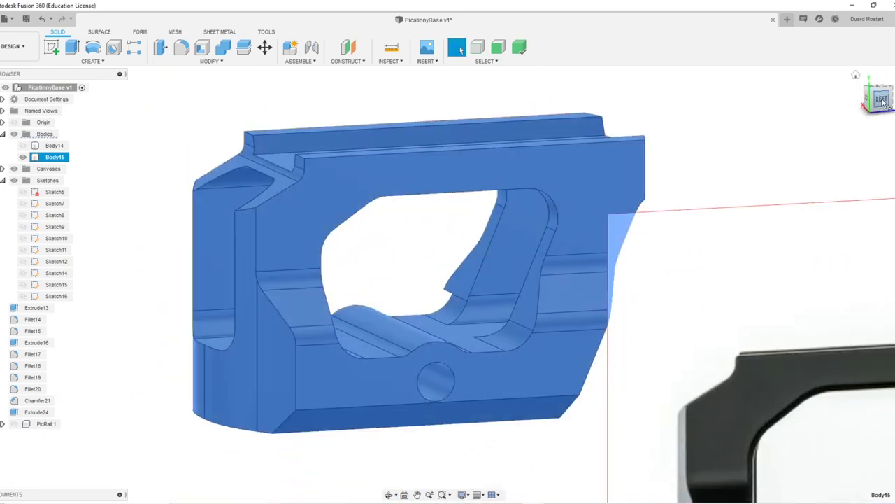
click(881, 100)
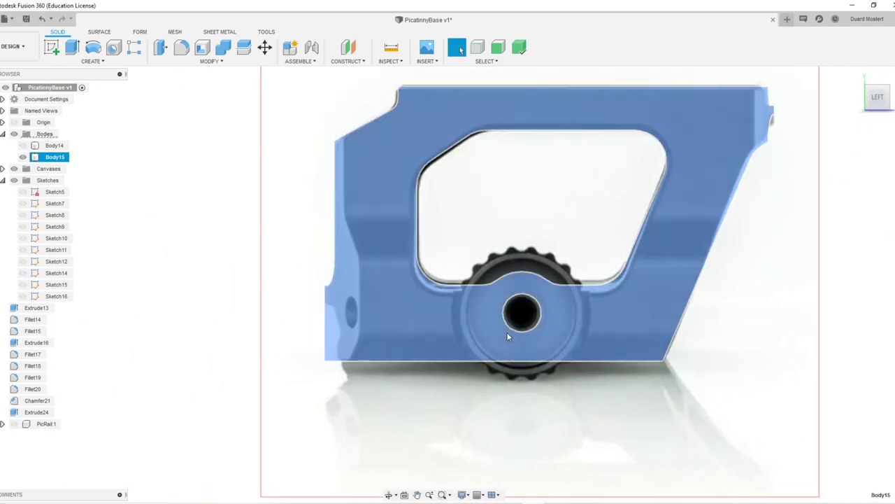
scroll(508, 335, up, 4)
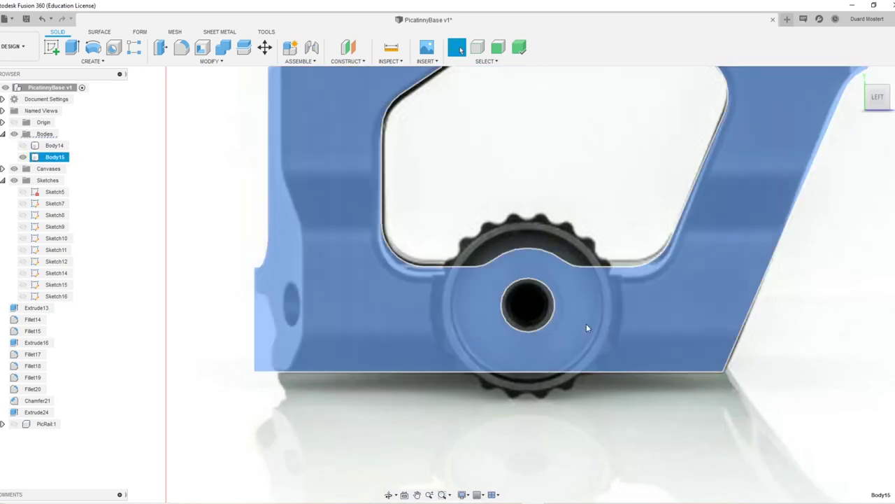
key(s)
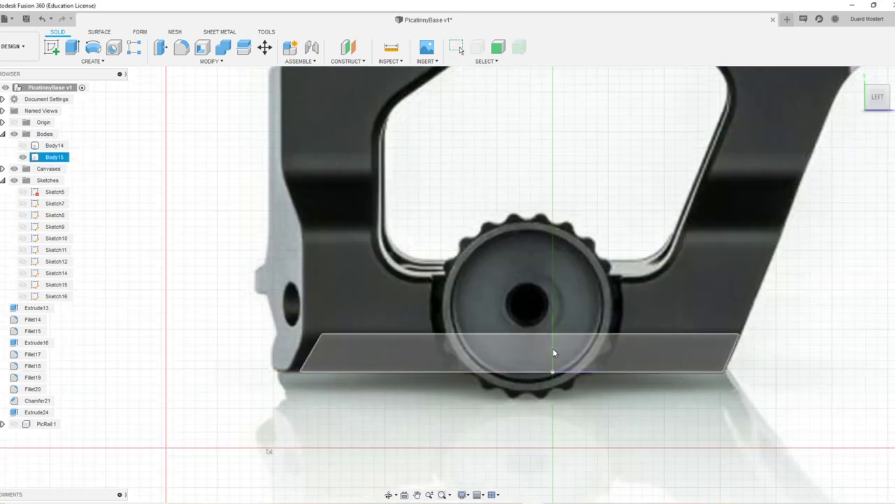
click(599, 307)
click(529, 306)
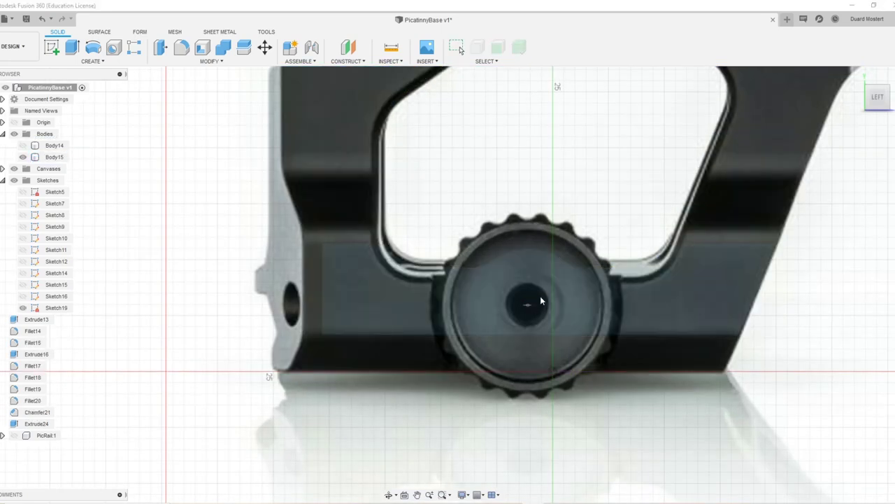
click(600, 241)
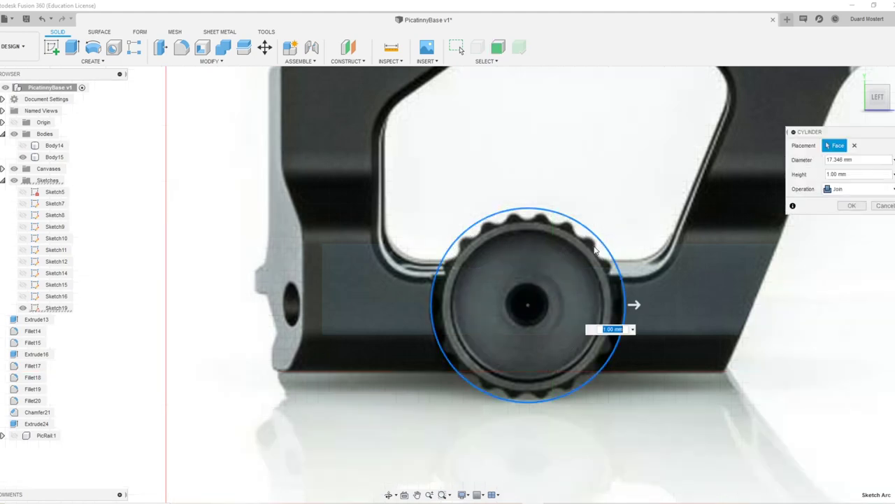
Step: Cut the large cylinder about 3.9 mm deep into the main body to form the knob recess
scroll(567, 279, down, 3)
middle_drag(442, 274, 712, 316)
scroll(420, 280, up, 5)
middle_drag(250, 267, 464, 334)
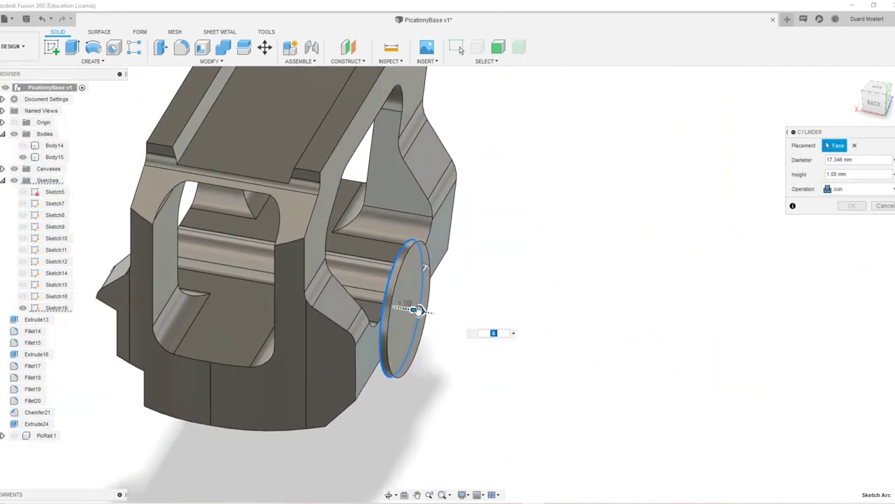
drag(416, 310, 374, 312)
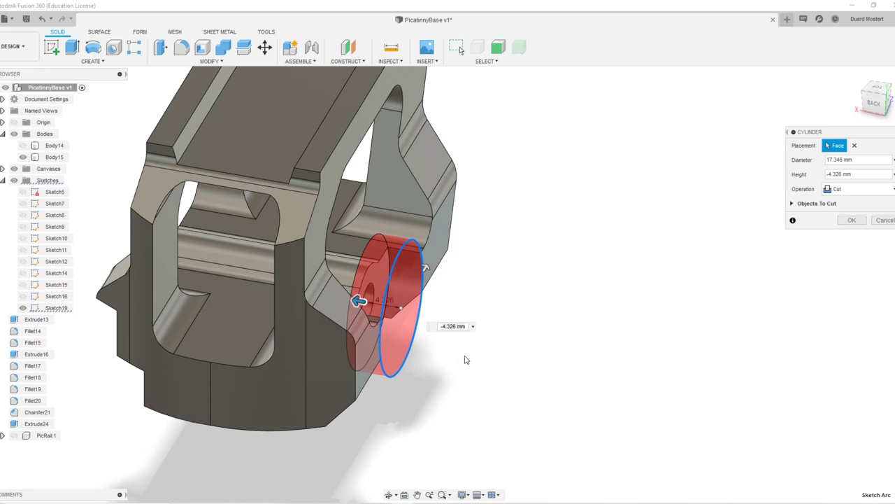
drag(357, 300, 362, 301)
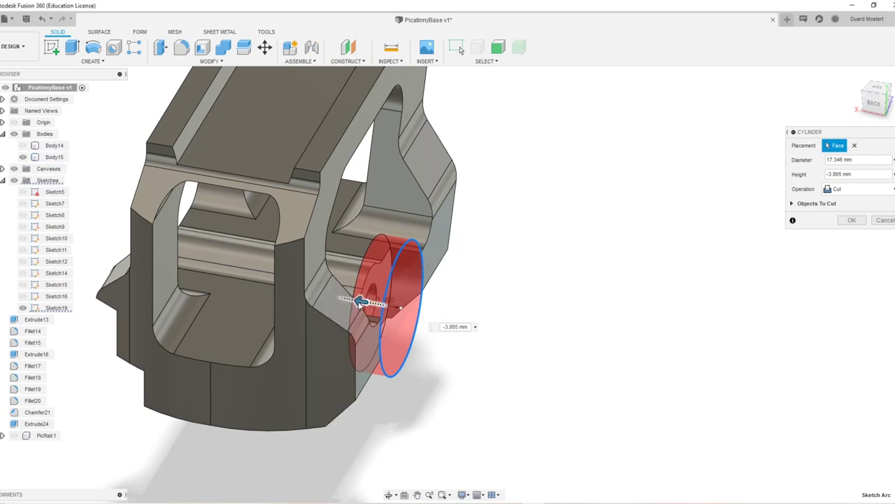
click(853, 226)
shift+middle_drag(480, 303, 458, 295)
scroll(451, 288, down, 6)
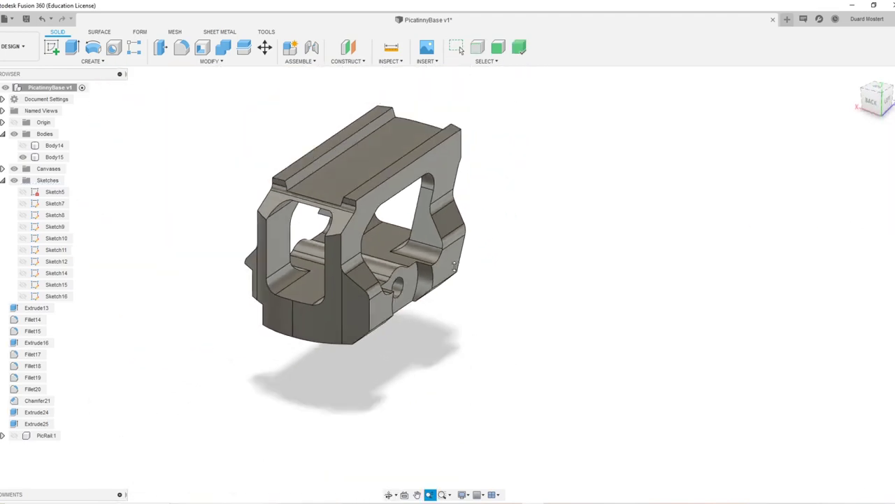
shift+middle_drag(509, 283, 535, 319)
shift+middle_drag(522, 254, 442, 242)
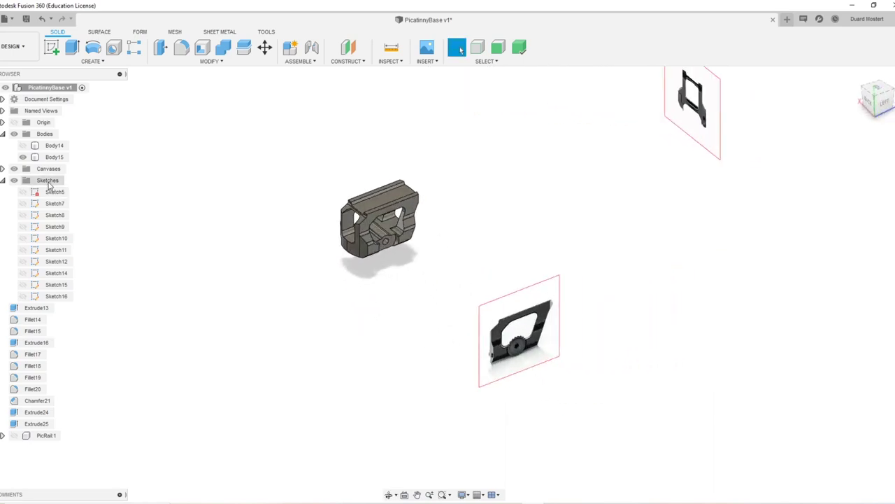
Step: Move the Leap01 canvas about 316 mm along Y so it sits behind the main body in the left view
click(3, 180)
click(3, 168)
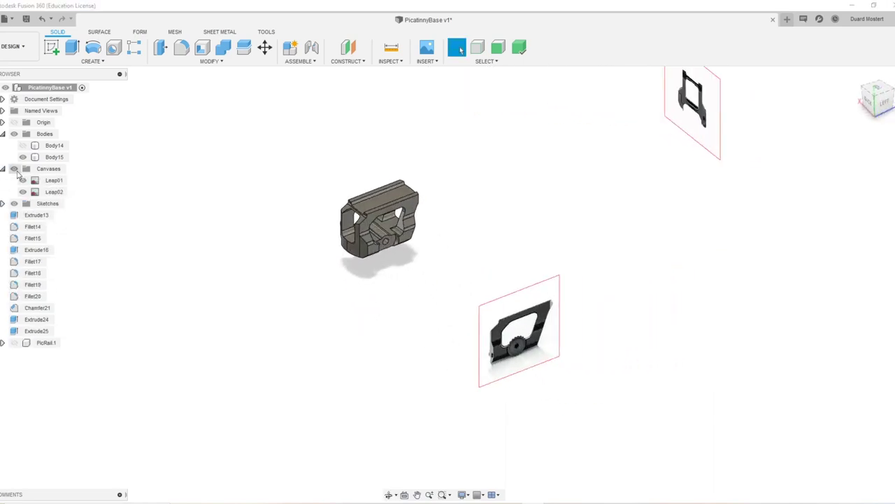
click(53, 184)
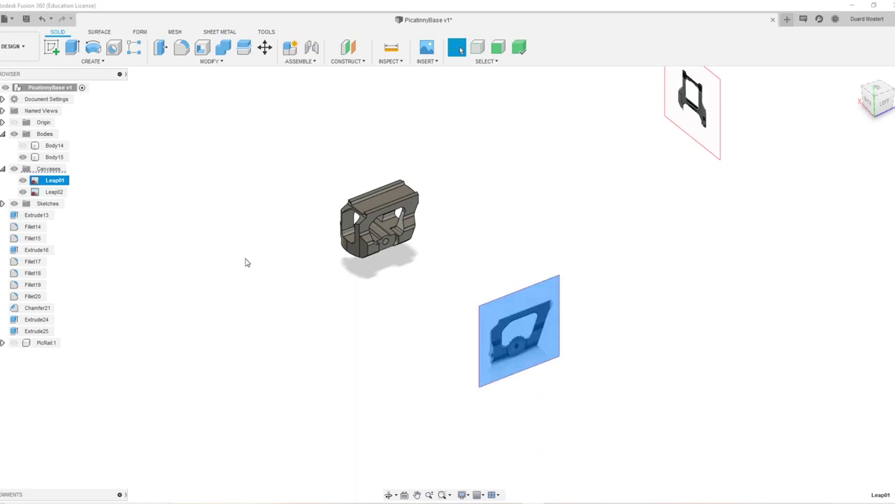
right_click(61, 182)
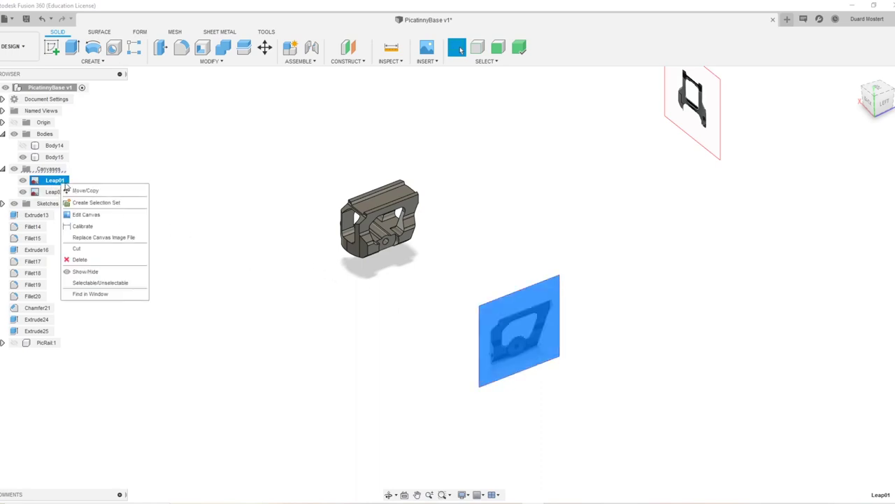
click(95, 190)
shift+middle_drag(458, 340, 580, 211)
drag(389, 306, 42, 224)
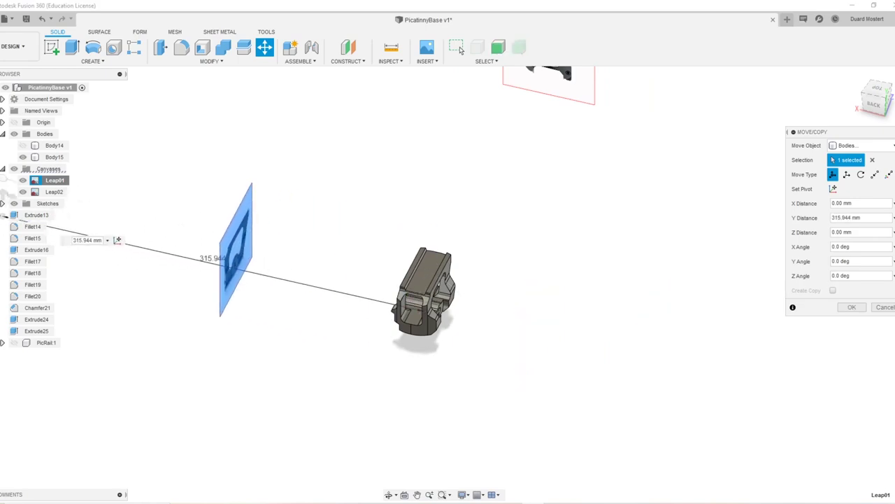
click(852, 307)
shift+middle_drag(546, 260, 504, 230)
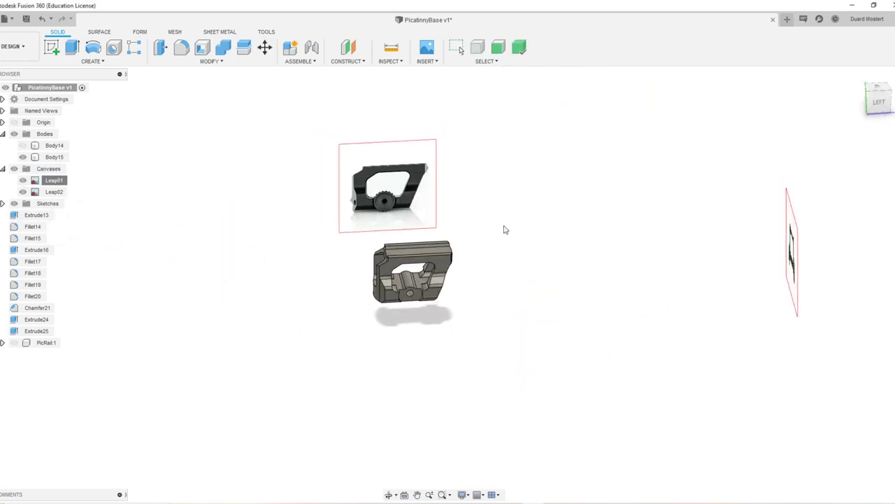
Step: Sketch a cylinder base about 16.6 mm in diameter on the knob recess face, centred on the cross hole and matching the knob in the canvas
click(875, 111)
scroll(402, 246, up, 7)
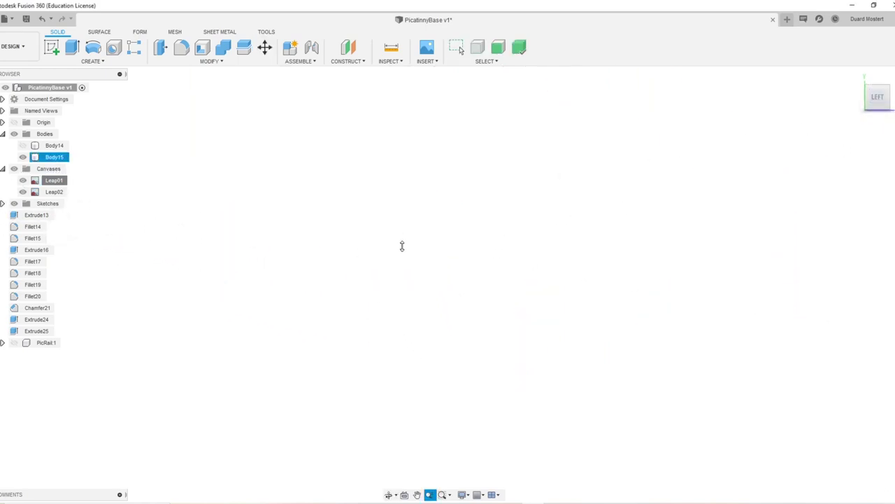
middle_drag(396, 227, 704, 448)
middle_drag(455, 198, 111, 350)
scroll(111, 349, down, 5)
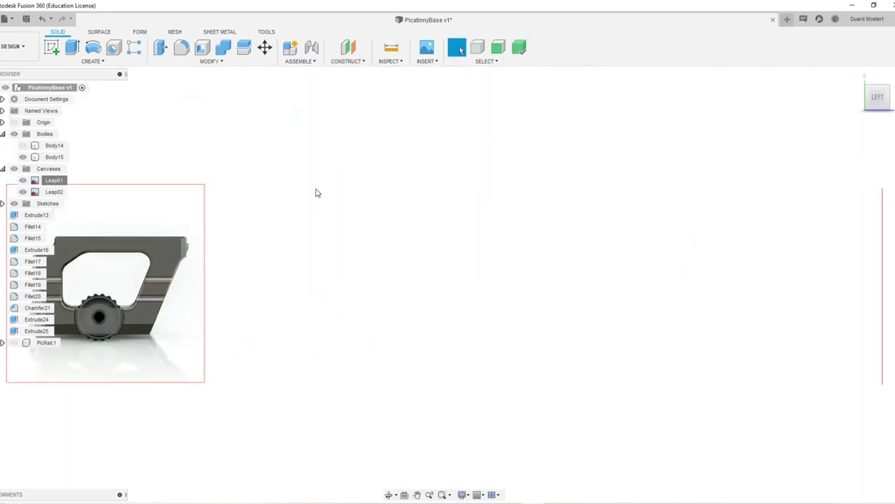
middle_drag(262, 210, 550, 242)
scroll(413, 350, up, 4)
scroll(410, 357, up, 2)
middle_drag(411, 357, 592, 257)
double_click(489, 362)
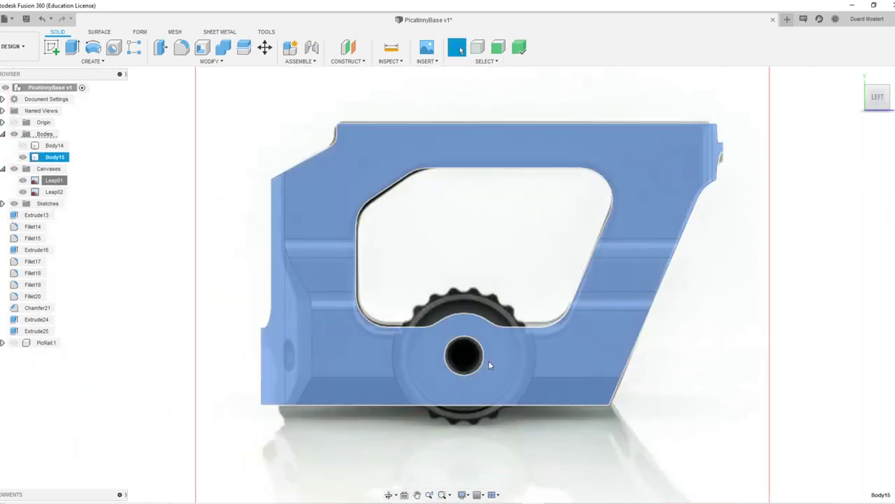
scroll(447, 365, up, 3)
middle_drag(458, 385, 464, 337)
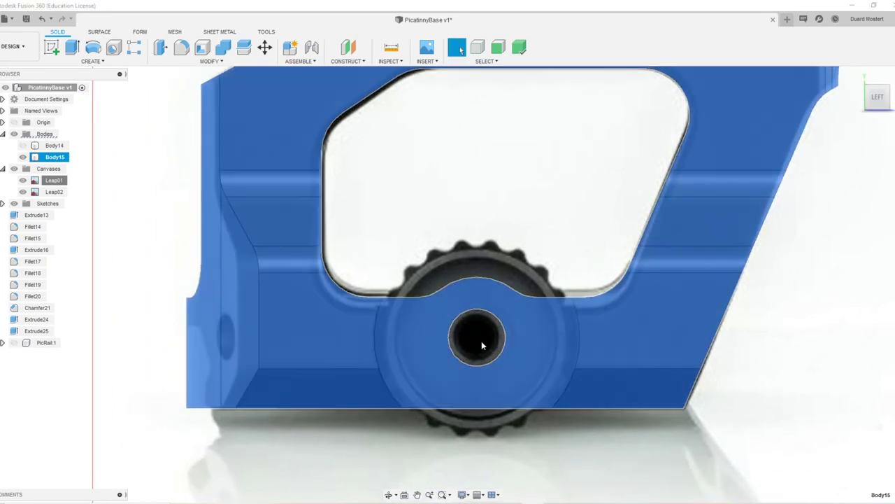
key(s)
click(496, 375)
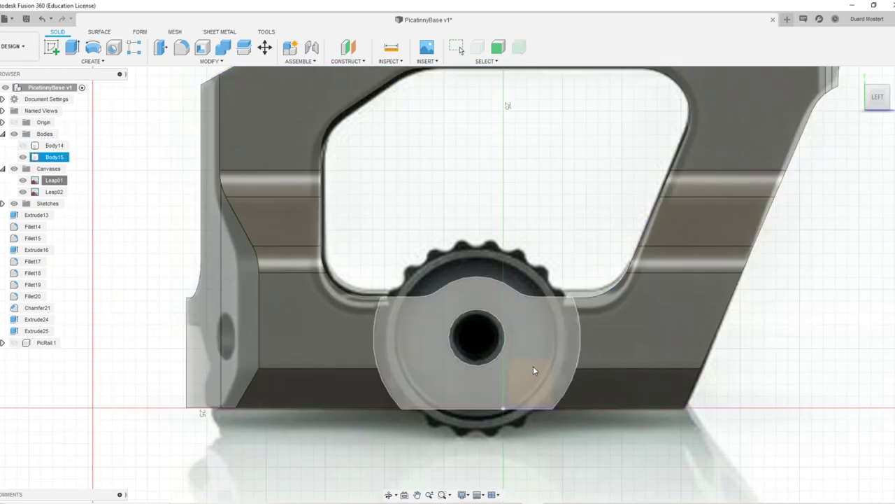
click(477, 338)
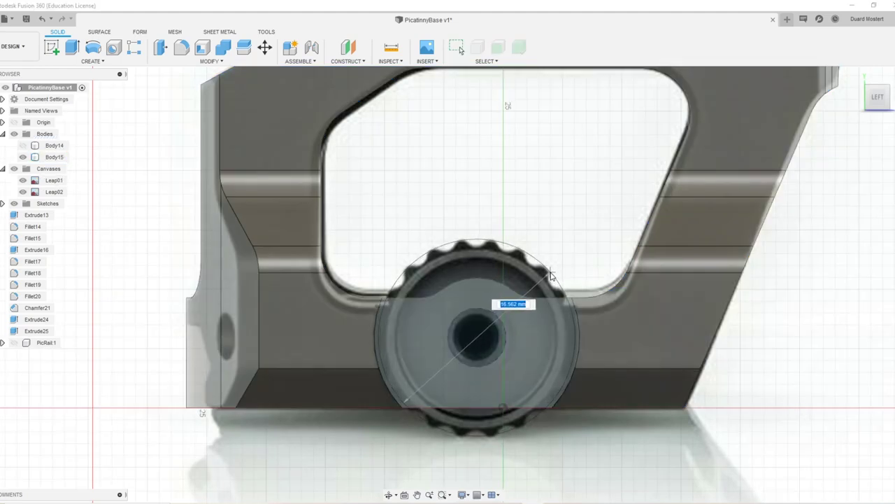
click(550, 275)
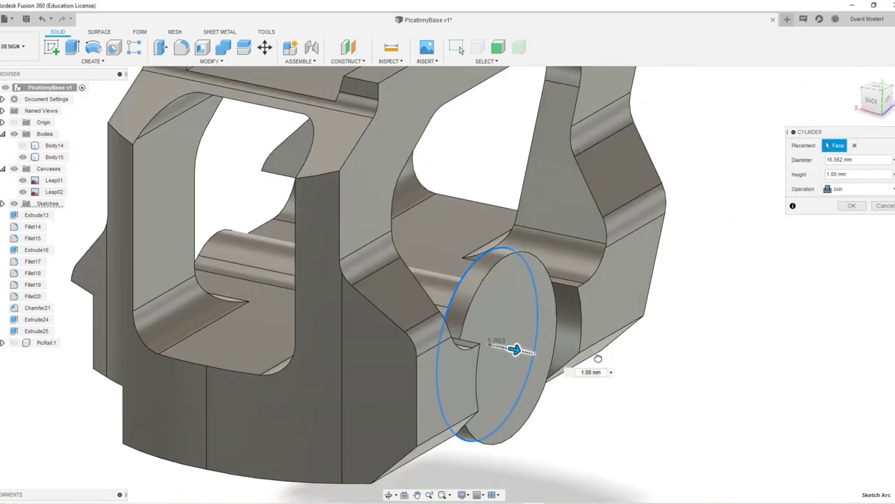
Step: Extend the cylinder about 12.1 mm outward from the recess and create it as a new body
drag(599, 358, 619, 370)
click(839, 190)
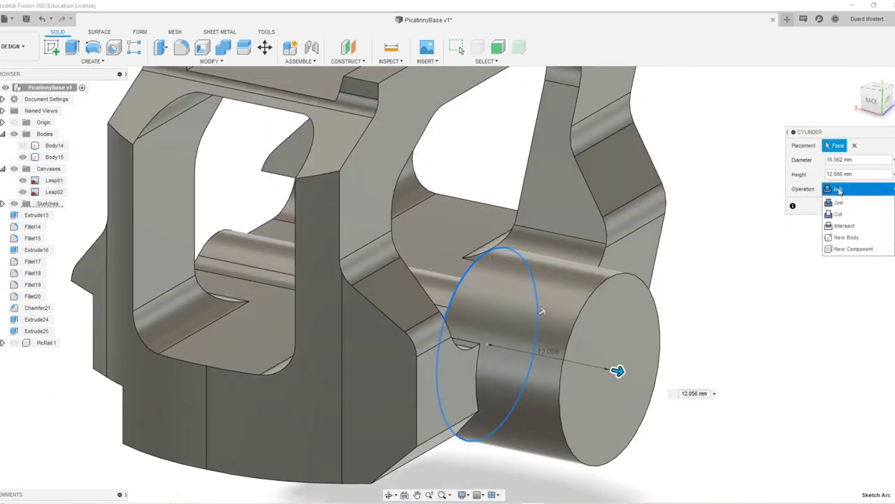
click(844, 240)
click(853, 209)
scroll(661, 283, down, 4)
shift+middle_drag(660, 282, 592, 301)
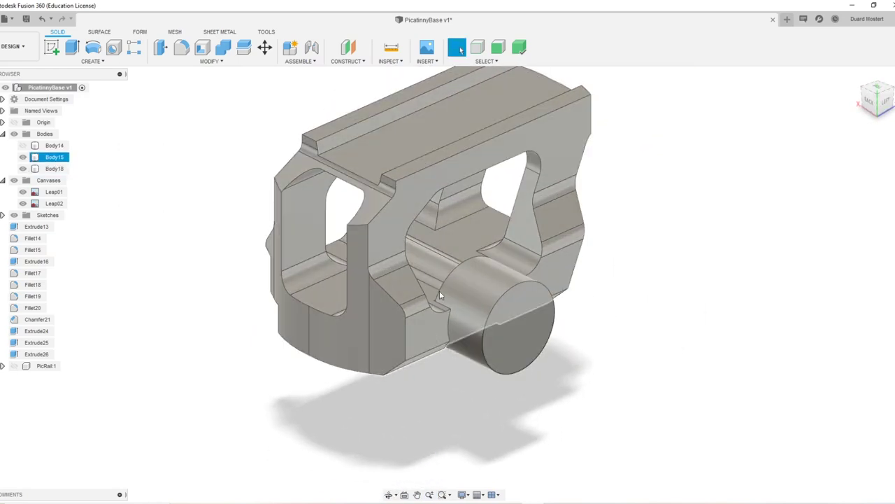
Step: Offset the knob cylinder's outer face inward to shorten it into a thin disc
shift+middle_drag(439, 296, 515, 336)
scroll(517, 337, up, 3)
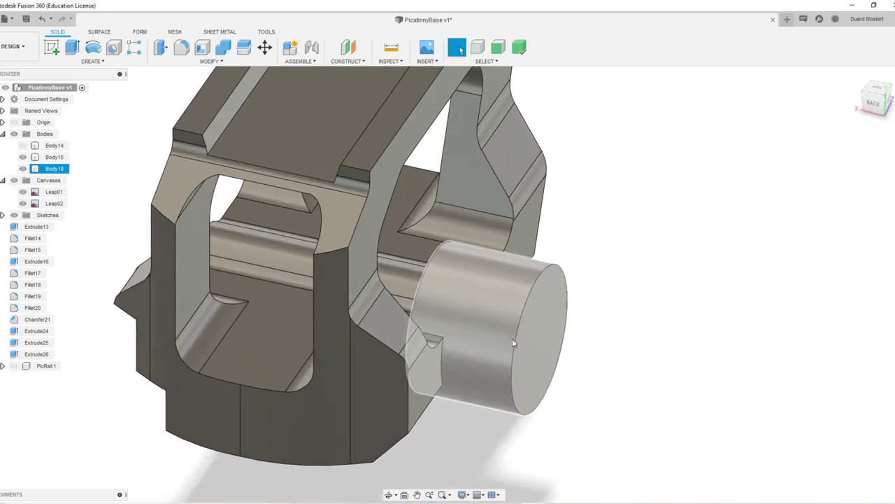
key(Escape)
click(545, 340)
key(q)
click(543, 344)
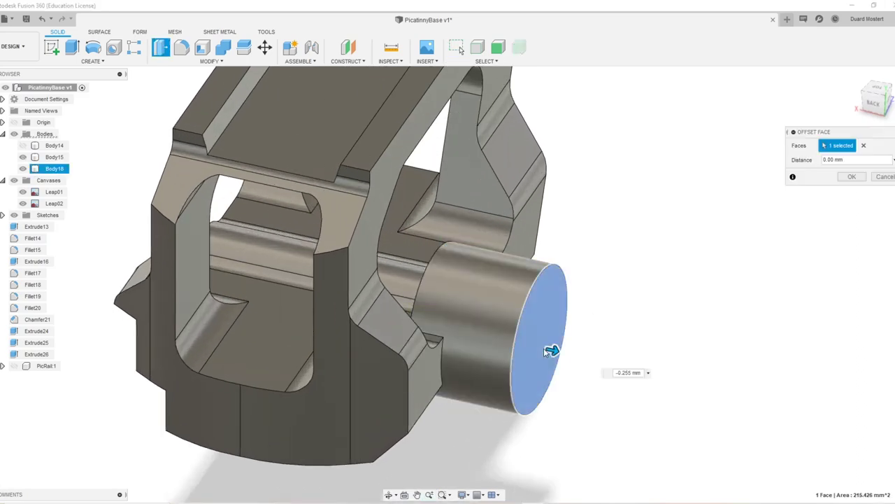
drag(542, 342, 492, 344)
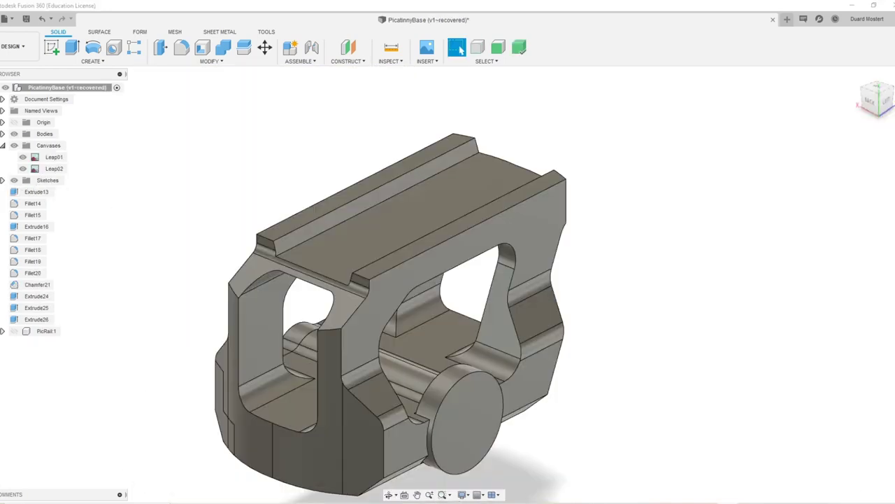
Step: Examine the mount base and knob blank from both sides and the back against the two reference canvases
shift+middle_drag(558, 426, 617, 320)
scroll(609, 382, down, 5)
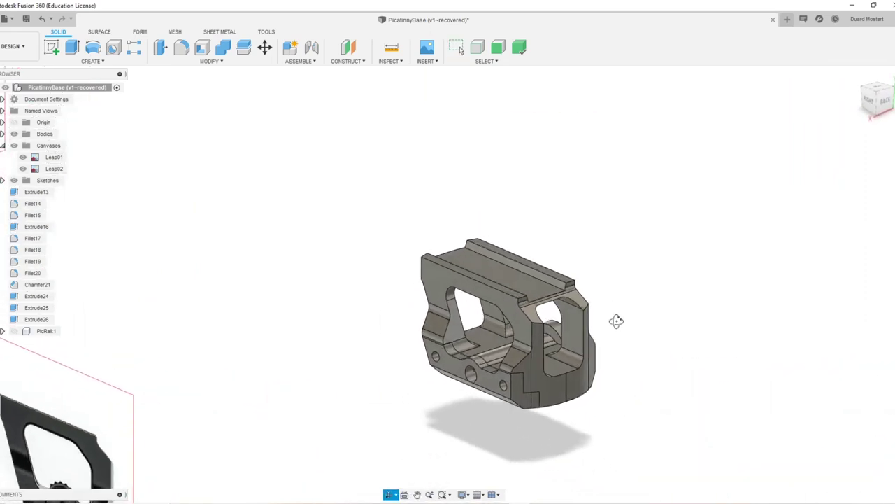
middle_drag(153, 423, 317, 333)
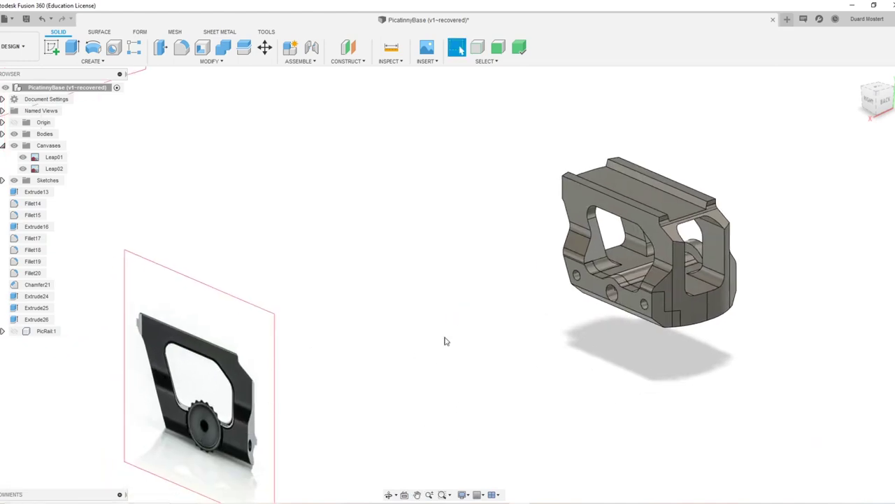
shift+middle_drag(445, 341, 577, 261)
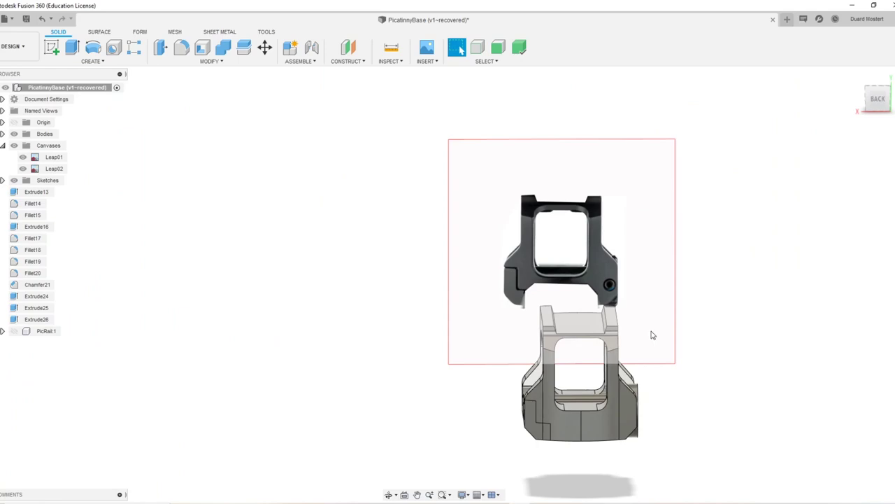
shift+middle_drag(651, 335, 618, 329)
scroll(515, 349, down, 3)
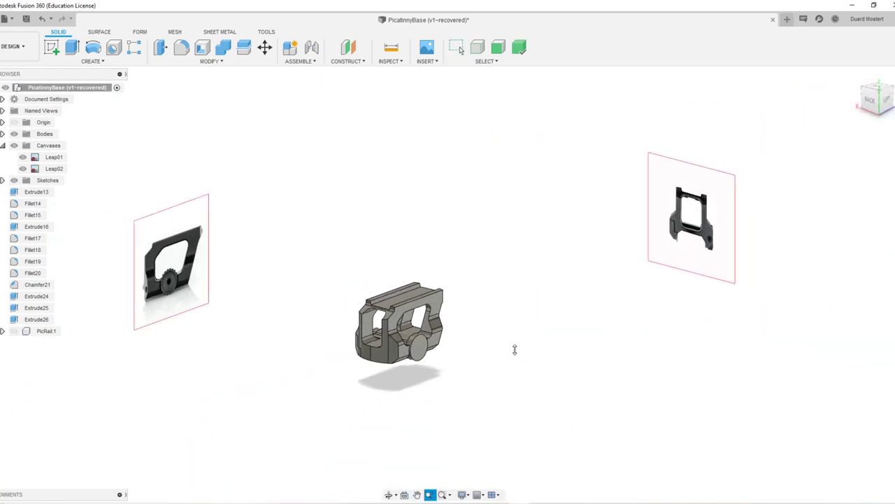
scroll(624, 315, up, 5)
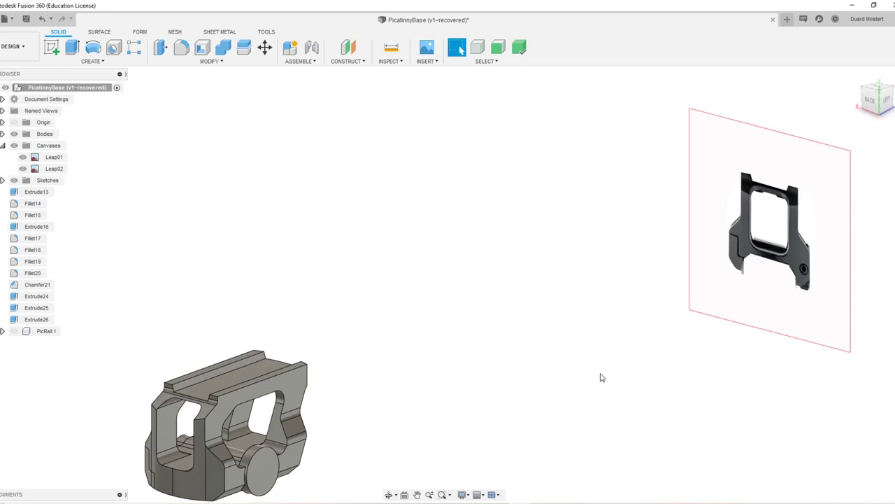
middle_drag(376, 419, 511, 354)
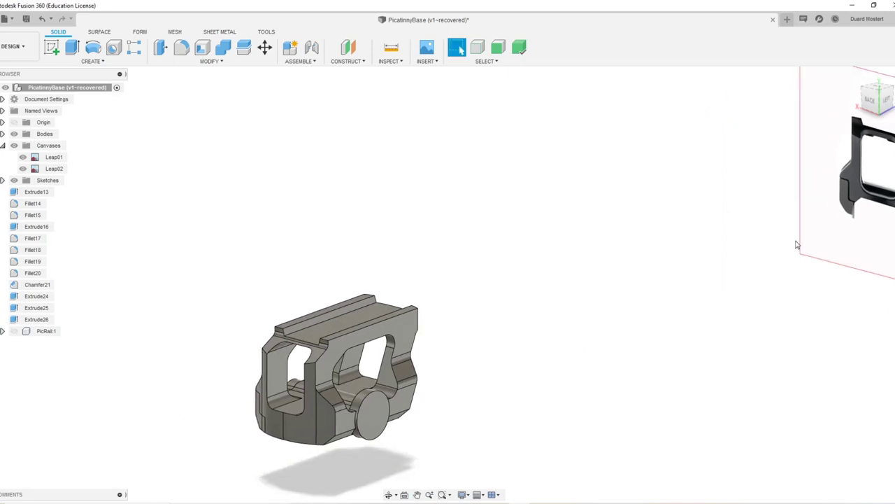
middle_drag(797, 245, 792, 268)
shift+middle_drag(365, 359, 525, 314)
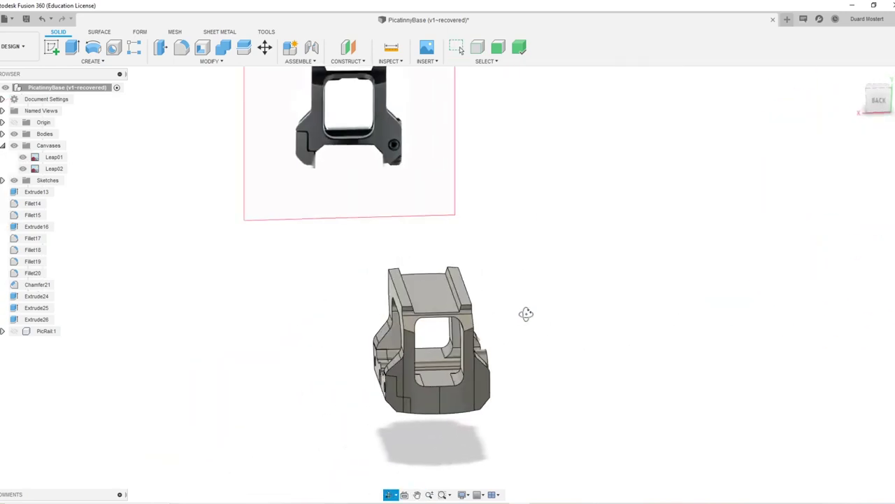
click(852, 116)
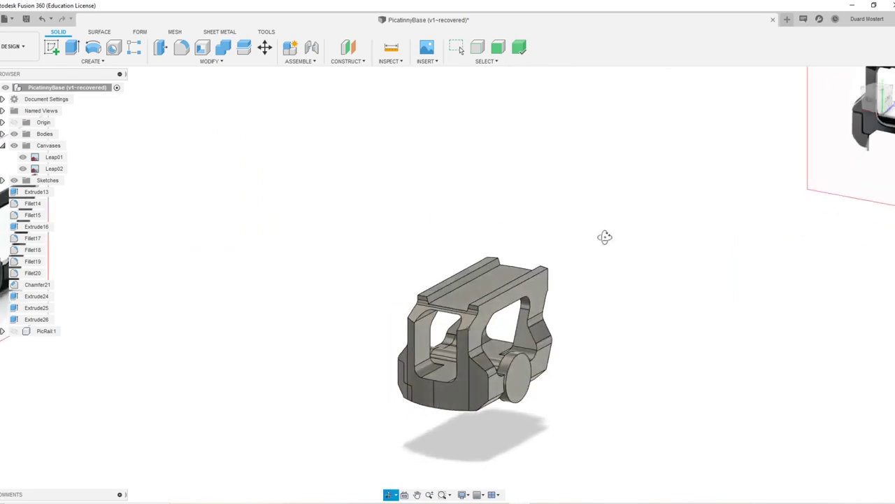
scroll(567, 377, up, 5)
scroll(567, 377, down, 10)
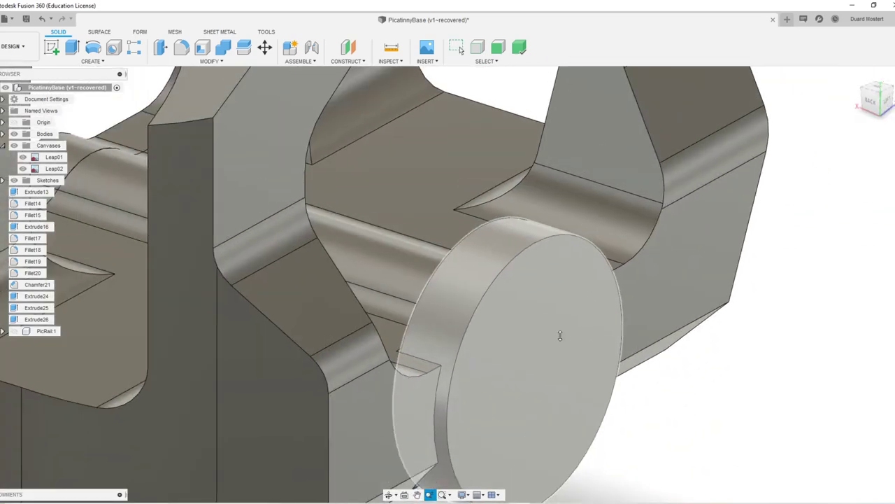
scroll(605, 283, down, 2)
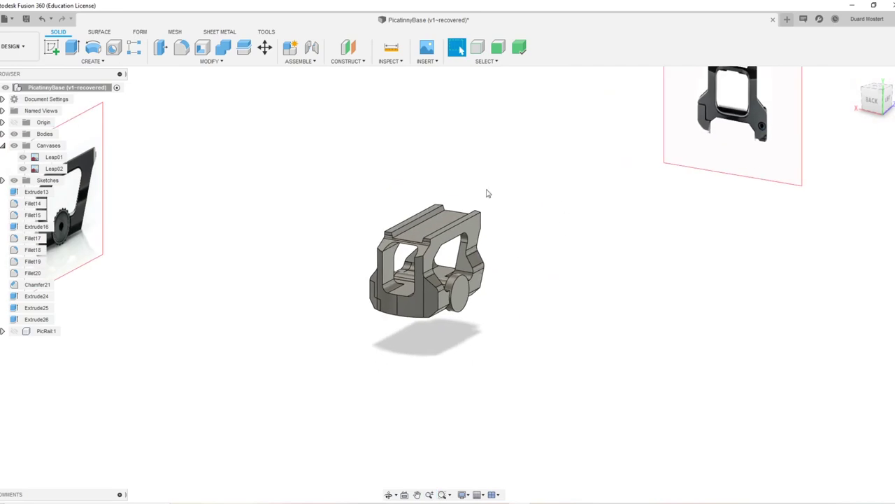
shift+middle_drag(494, 325, 474, 234)
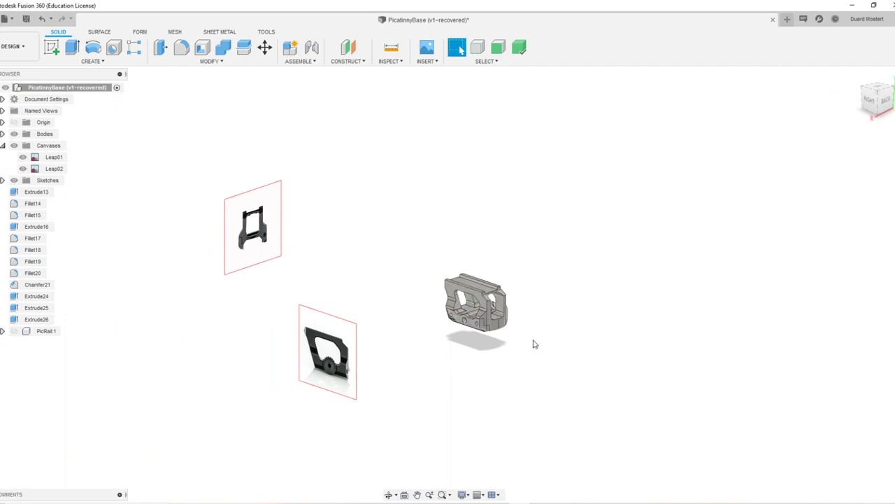
shift+middle_drag(440, 303, 315, 206)
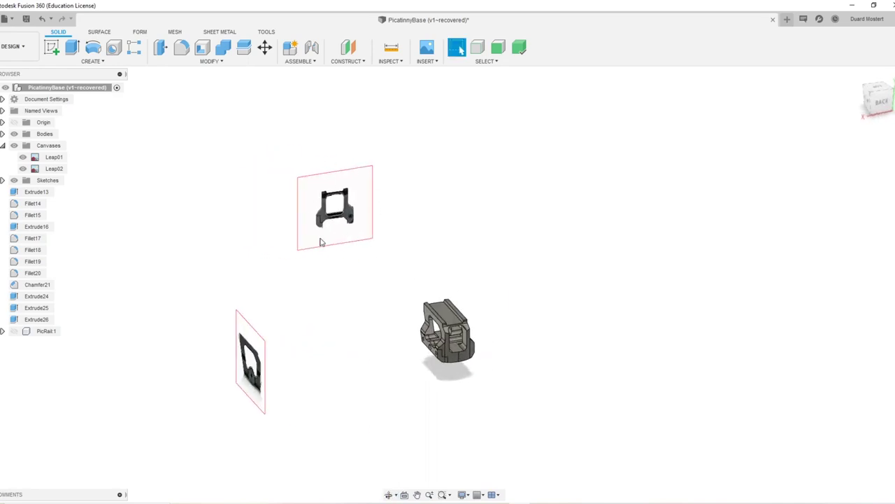
shift+middle_drag(498, 307, 448, 302)
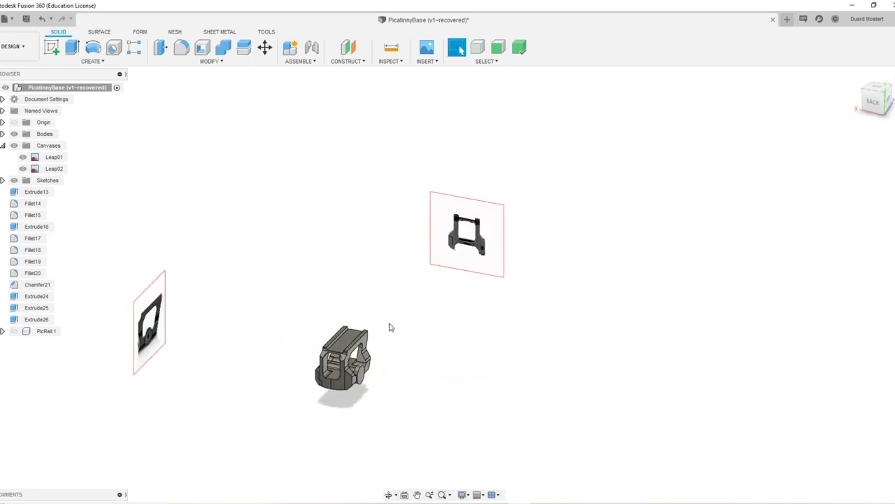
shift+middle_drag(474, 260, 492, 250)
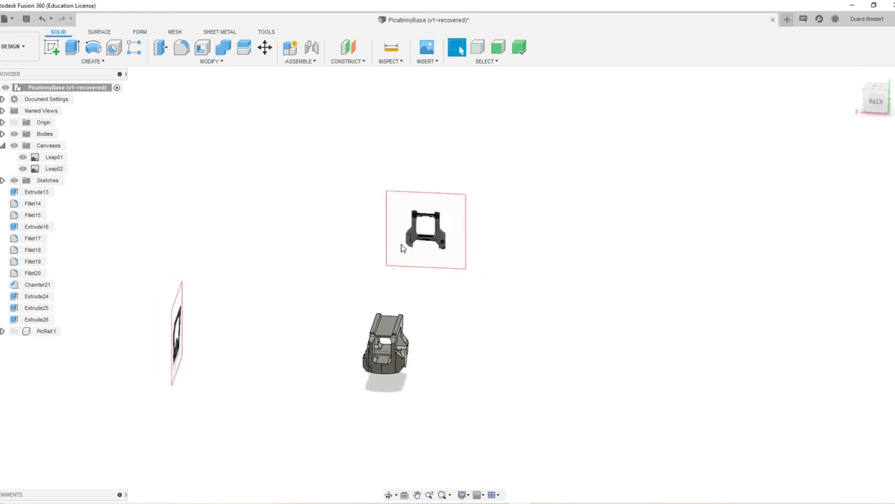
shift+middle_drag(473, 294, 513, 290)
scroll(516, 307, up, 4)
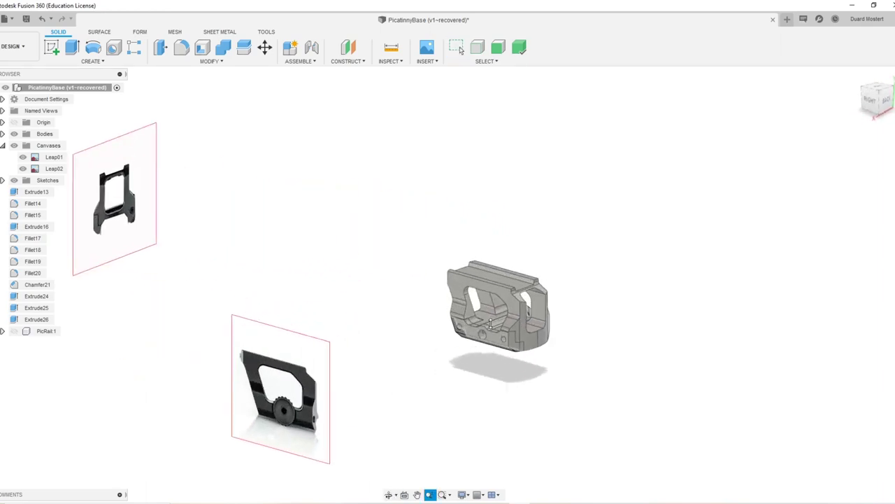
middle_drag(527, 358, 464, 367)
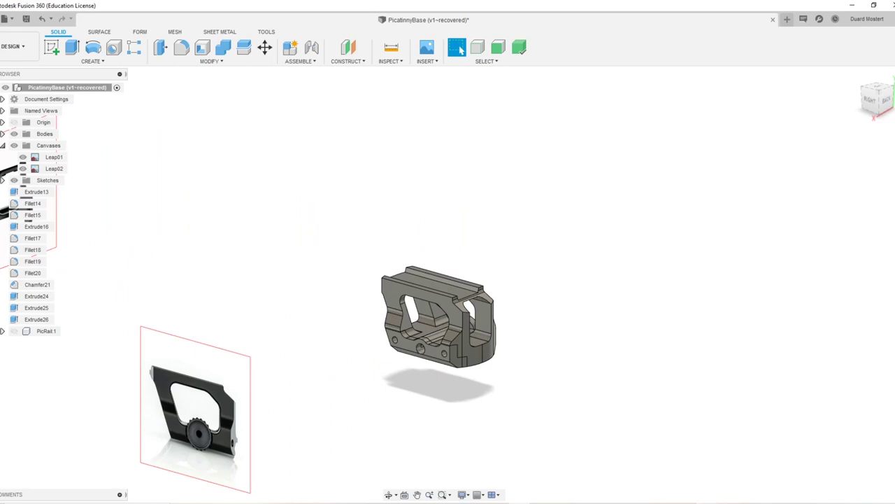
Step: Switch to the reference image board and examine the photo of the Aimpoint sight mounted on a rail
click(540, 503)
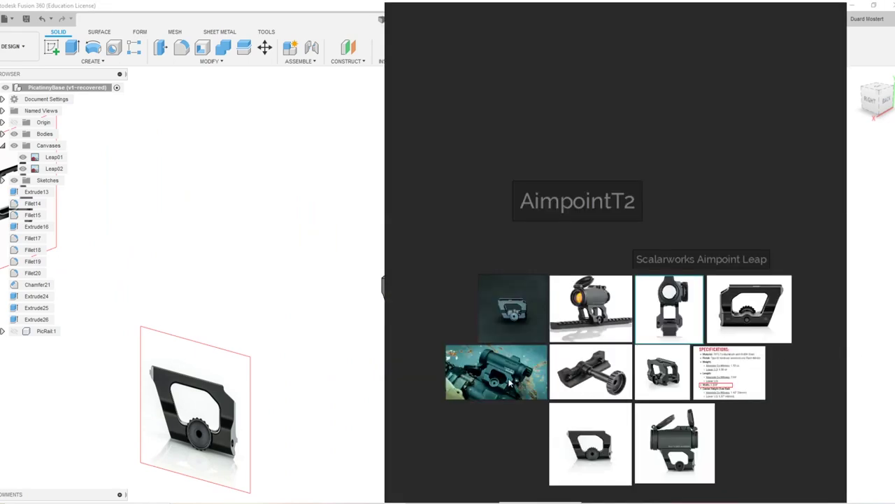
scroll(572, 345, up, 3)
scroll(642, 296, up, 2)
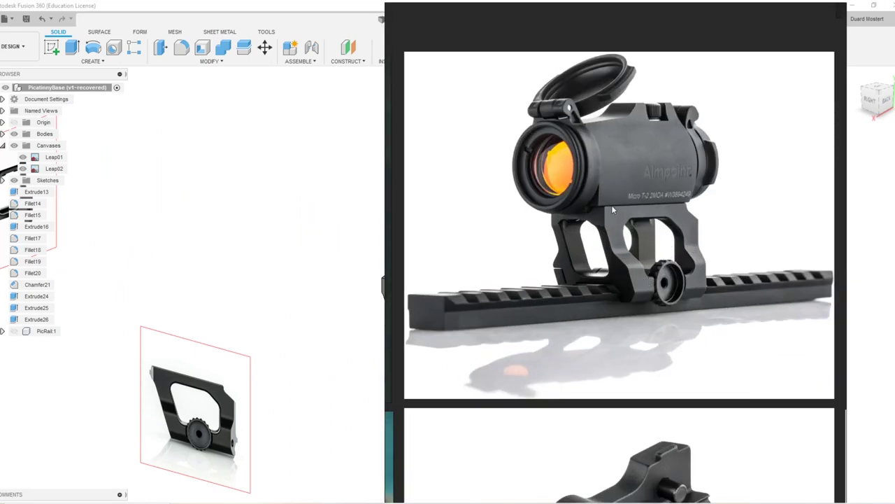
Step: Examine the clamping knob in the other reference photos, return to the CAD model and inspect the mount base from both sides
scroll(654, 277, down, 4)
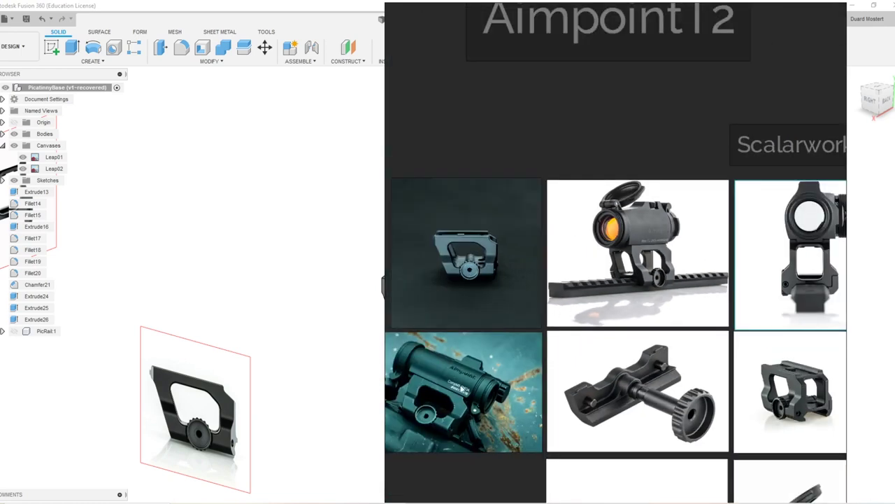
scroll(476, 390, up, 4)
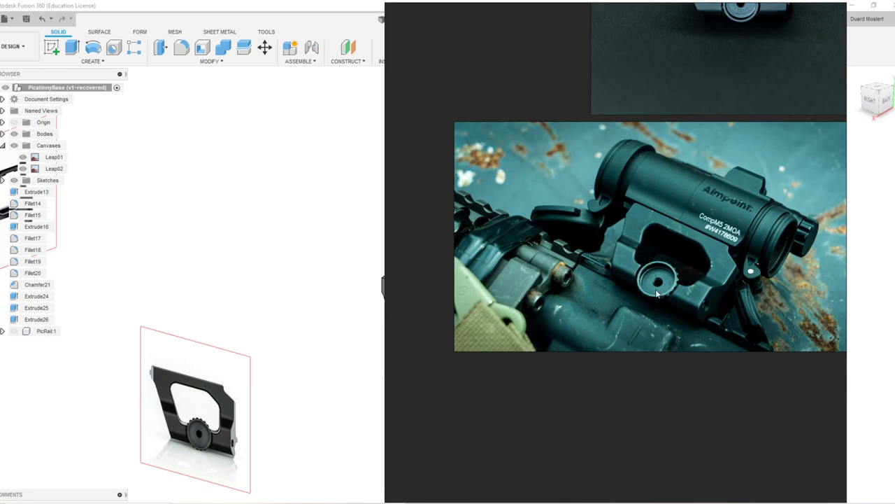
click(294, 339)
scroll(377, 363, up, 6)
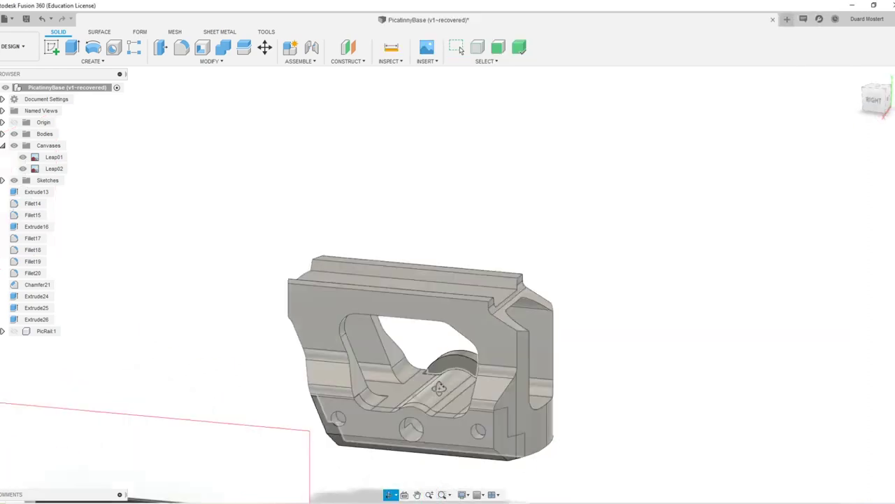
shift+middle_drag(400, 401, 559, 293)
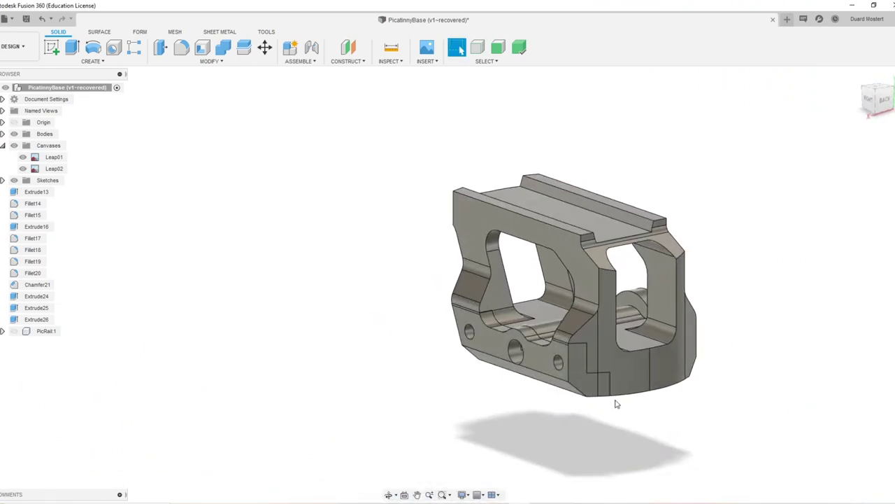
scroll(613, 401, down, 3)
shift+middle_drag(522, 362, 548, 347)
middle_drag(710, 345, 476, 406)
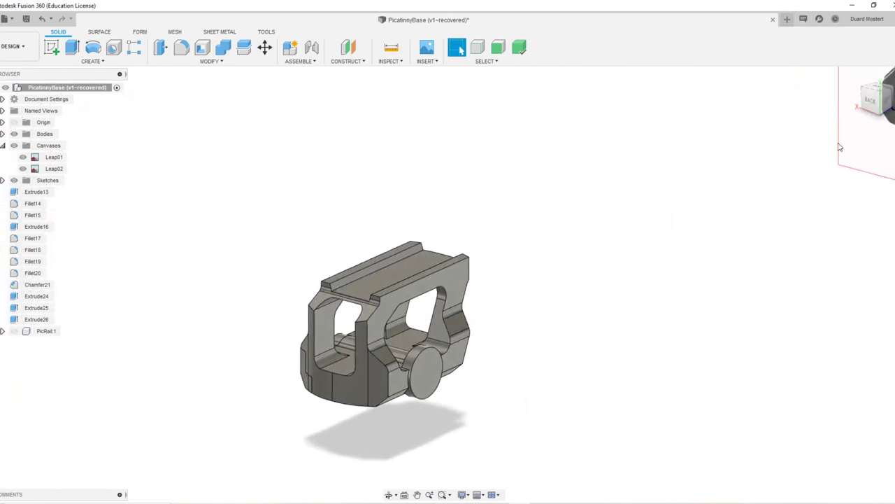
Step: Sketch a circle on the knob's outer face by offsetting its outer edge inward about 1.46 mm, matching the canvas rim
click(887, 101)
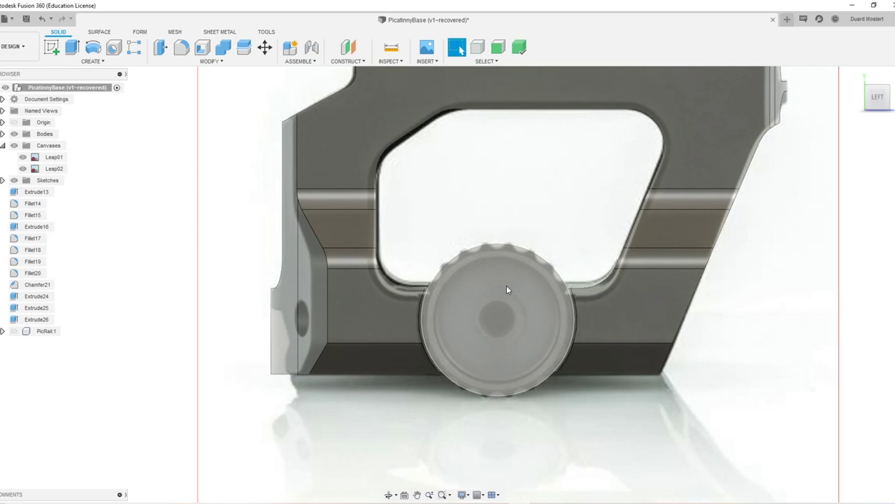
click(536, 303)
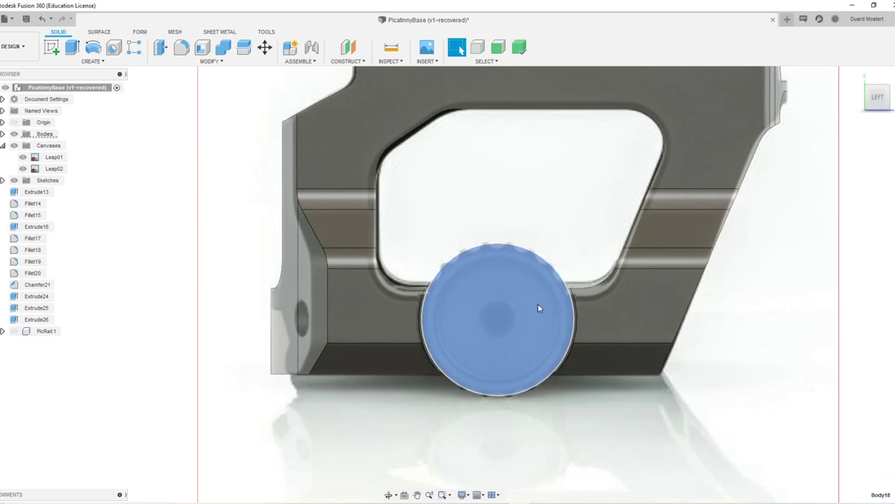
mouse_move(472, 294)
shift+middle_down()
mouse_move(513, 312)
mouse_move(477, 298)
shift+middle_up()
click(883, 99)
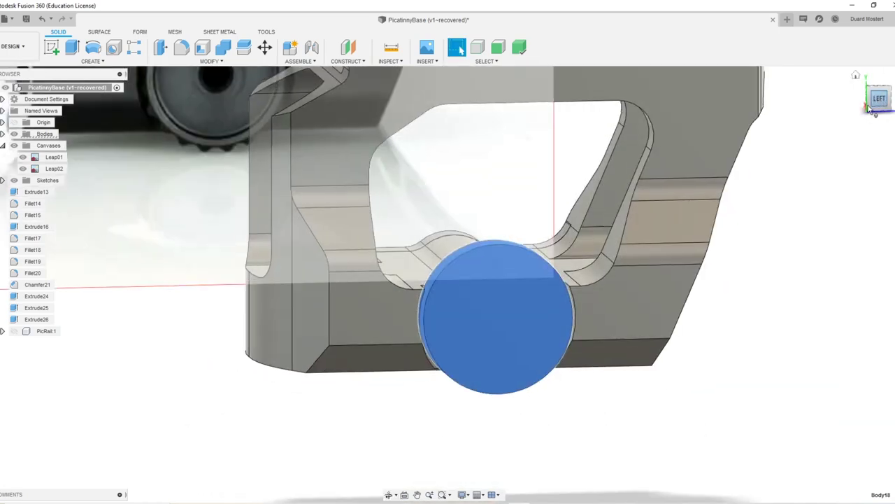
click(178, 371)
click(565, 370)
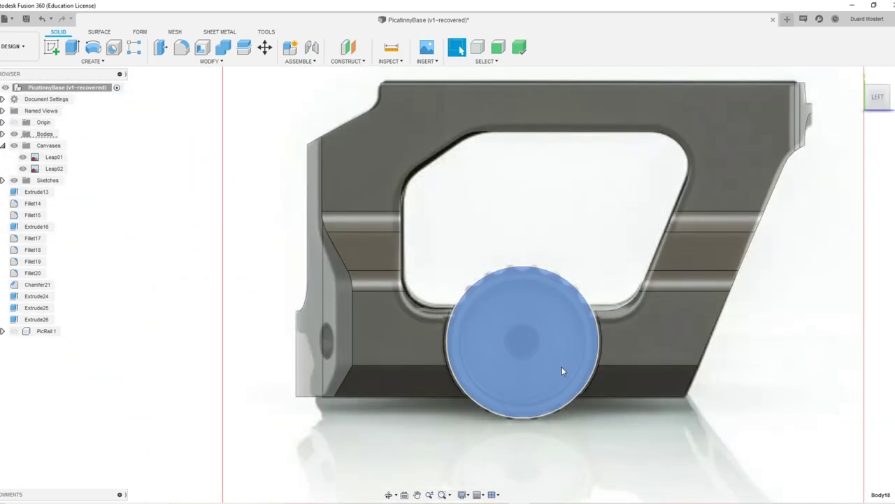
scroll(566, 363, up, 3)
scroll(541, 260, down, 3)
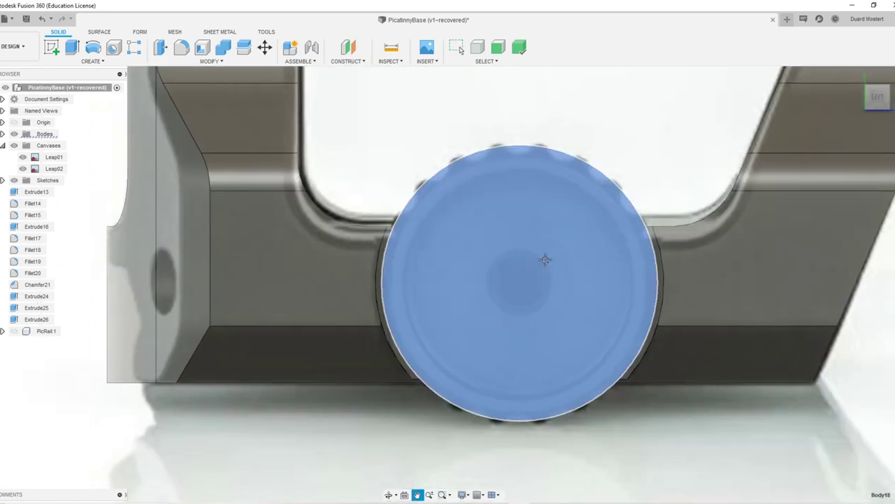
key(o)
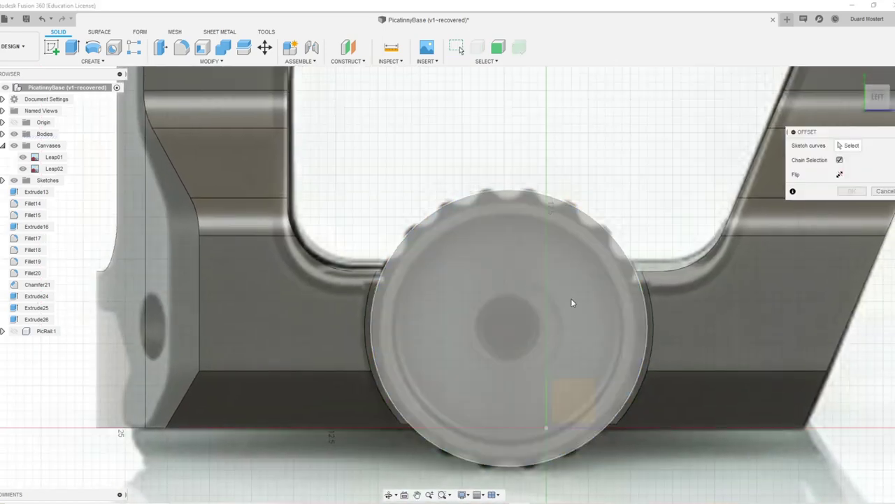
click(602, 265)
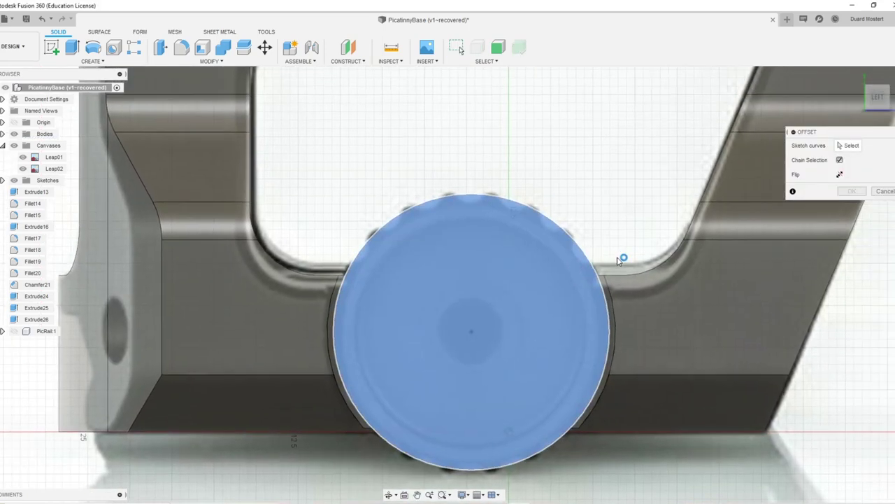
click(618, 260)
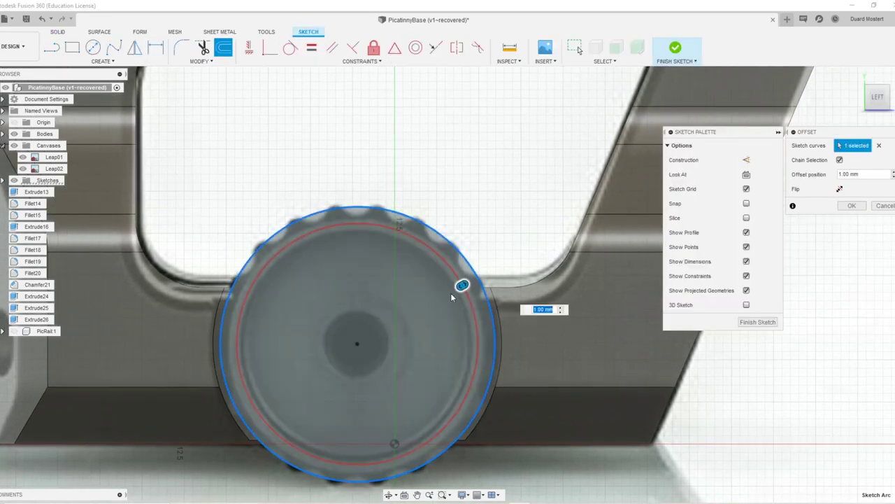
drag(461, 284, 456, 289)
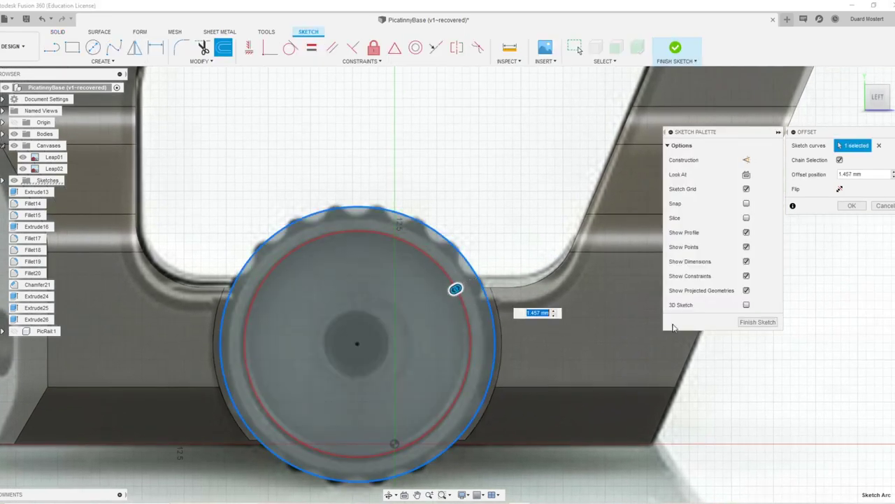
click(758, 323)
Step: Cut the inner circle a short distance into the knob to leave a raised outer rim
key(e)
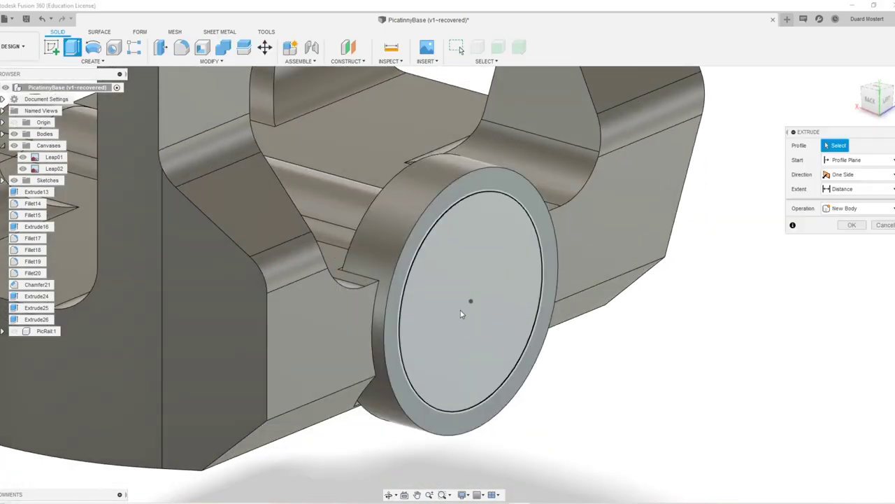
click(460, 313)
drag(470, 305, 449, 308)
click(844, 272)
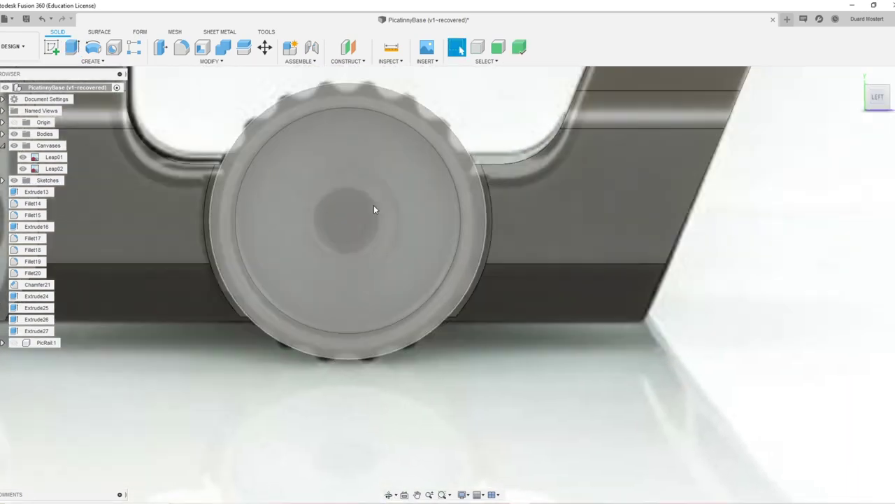
Step: Sketch the centre hole circle on the recessed knob face by offsetting the recess edge inward about 4.7 mm
scroll(373, 205, up, 5)
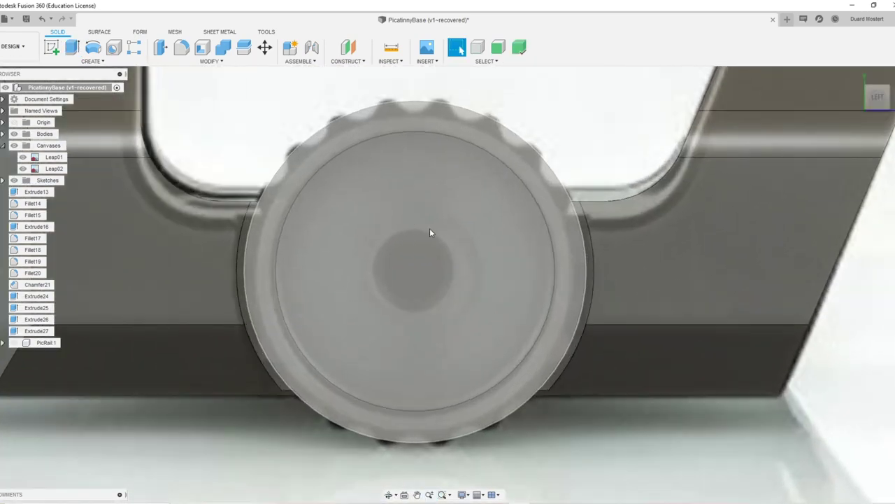
key(o)
click(463, 242)
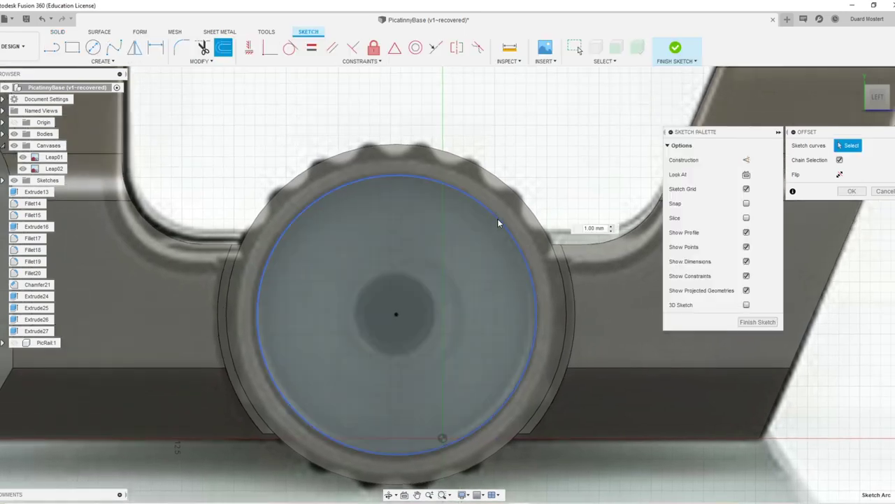
click(498, 222)
drag(514, 202, 425, 285)
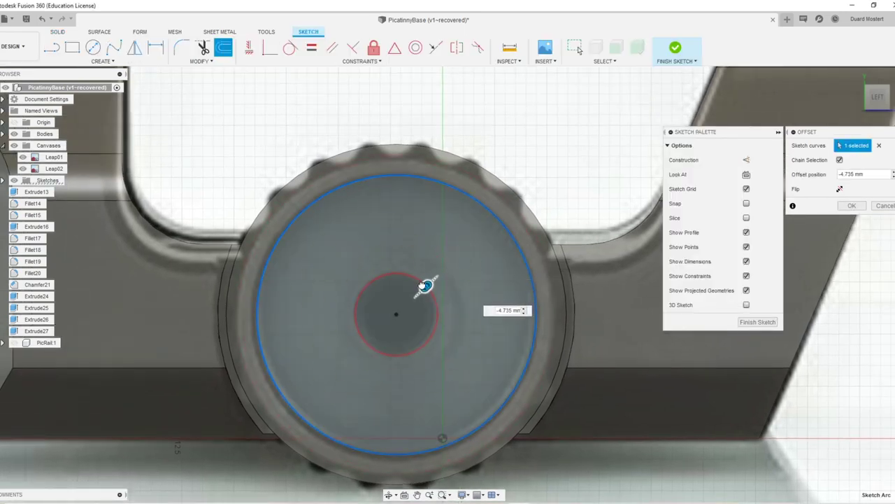
Step: Cut the small centre circle about 6.2 mm inward to make the knob's centre hole
shift+middle_drag(610, 277, 501, 344)
key(e)
click(427, 337)
drag(425, 335, 300, 307)
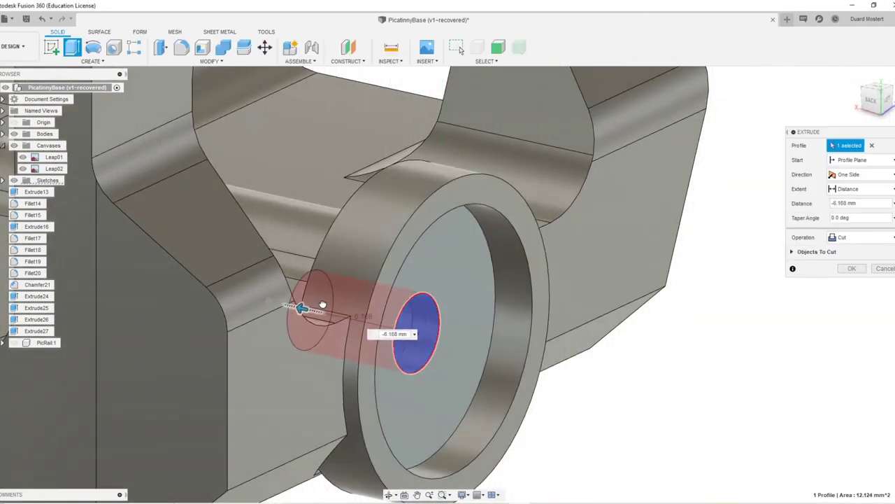
click(794, 253)
click(852, 302)
Step: Sketch a closed trapezoid with a top edge about 2.2 mm long, tracing the uppermost grip notch on the knob's rim
scroll(539, 362, down, 4)
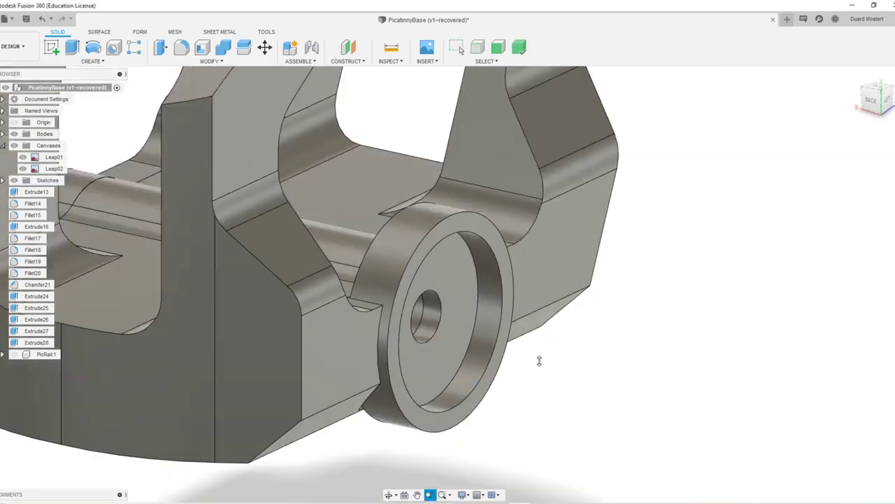
shift+middle_drag(539, 361, 416, 329)
click(880, 103)
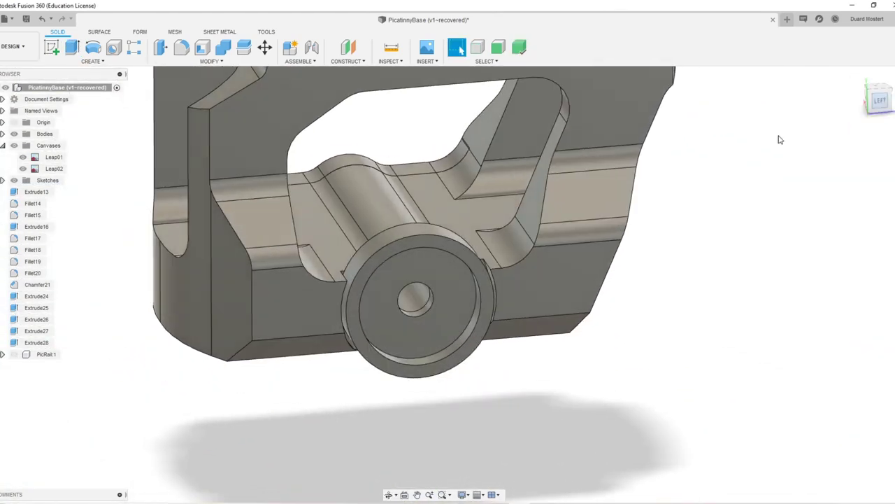
scroll(429, 260, up, 5)
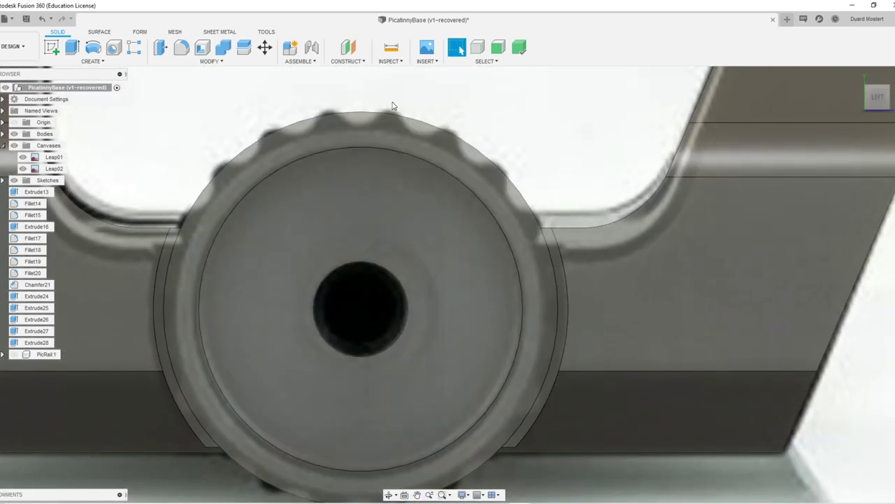
middle_drag(389, 157, 448, 280)
scroll(400, 190, up, 5)
middle_drag(447, 248, 462, 342)
scroll(450, 292, down, 3)
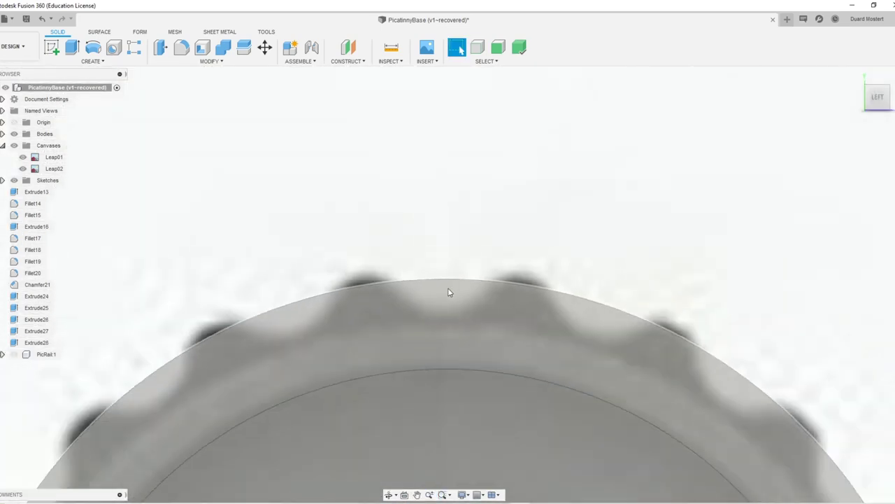
key(l)
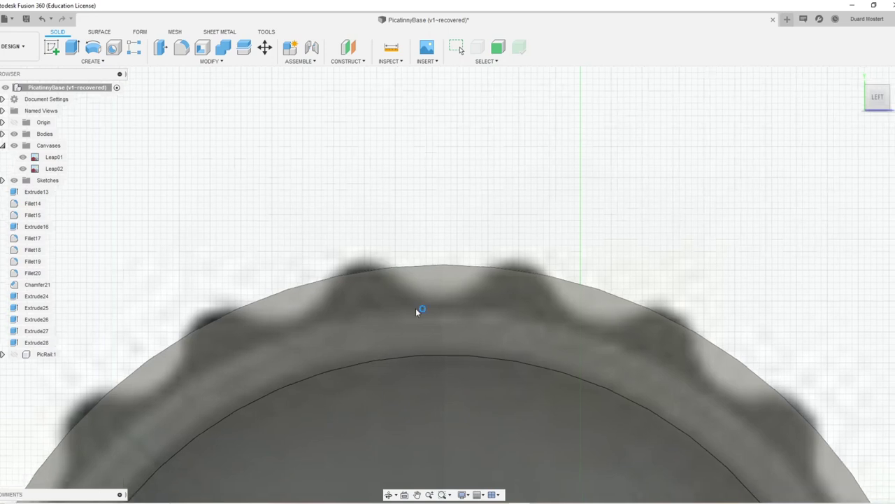
click(417, 307)
scroll(443, 286, down, 10)
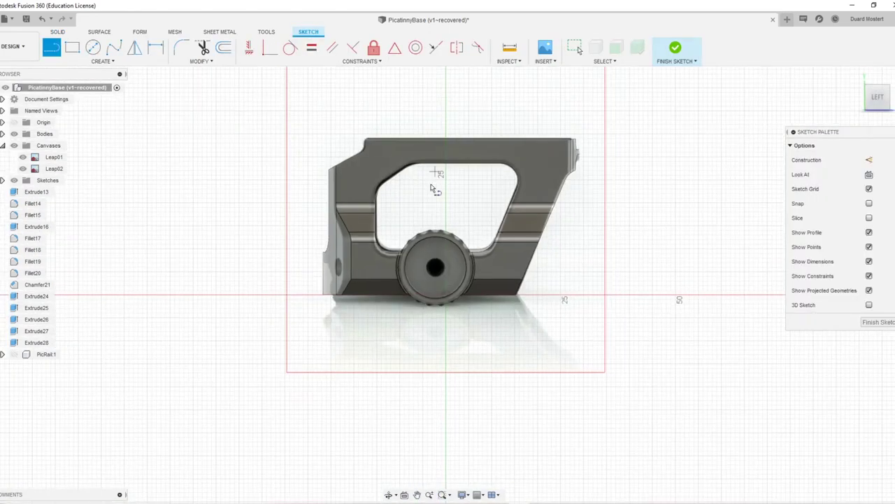
middle_drag(429, 203, 442, 282)
scroll(441, 290, up, 10)
middle_drag(494, 409, 467, 324)
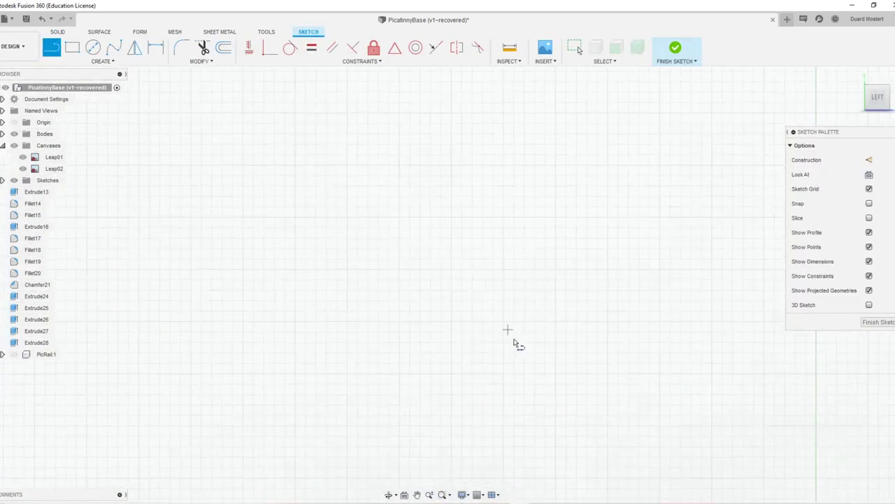
scroll(513, 342, down, 10)
middle_drag(218, 299, 424, 293)
scroll(323, 306, up, 8)
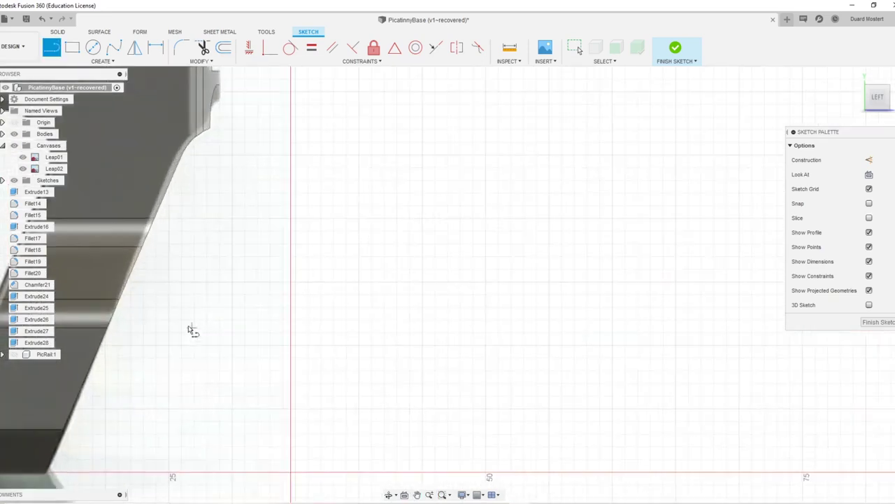
middle_drag(194, 332, 812, 308)
scroll(398, 238, up, 8)
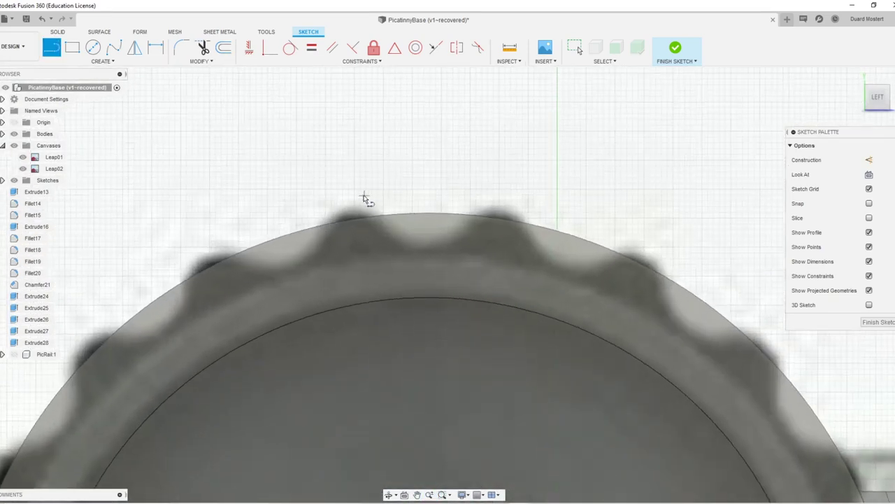
click(403, 250)
click(446, 249)
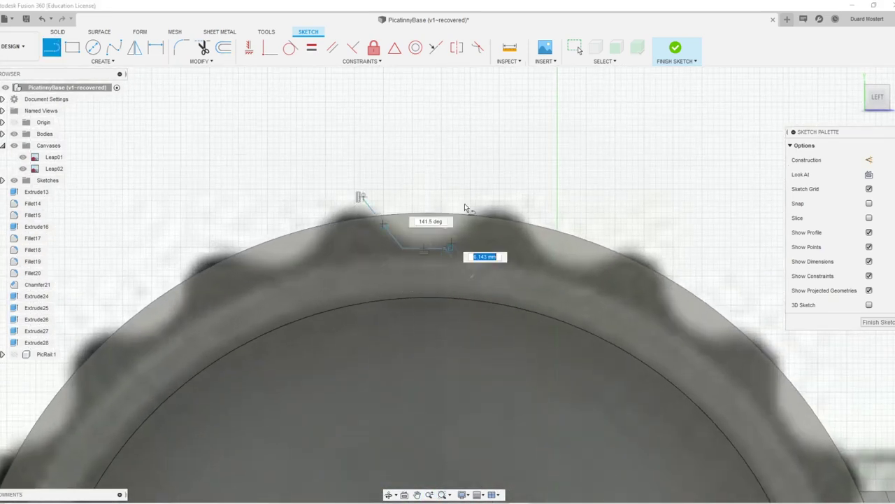
click(488, 196)
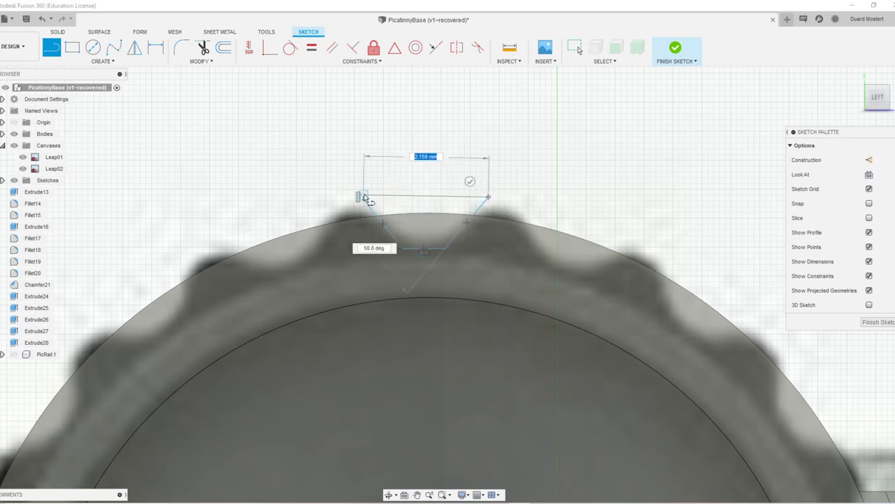
click(360, 196)
click(876, 323)
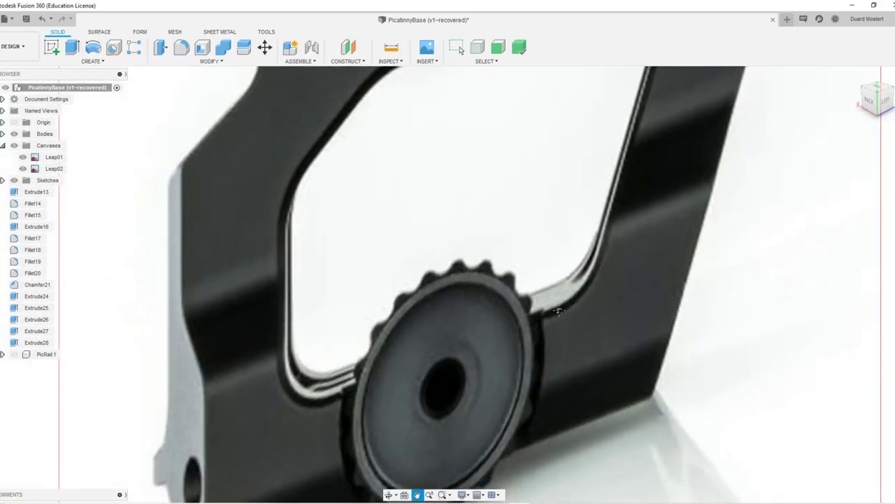
Step: Extrude the trapezoid grip-notch profile about 33.6 mm outward past the knob as a new body
middle_drag(559, 311, 512, 189)
scroll(511, 189, down, 10)
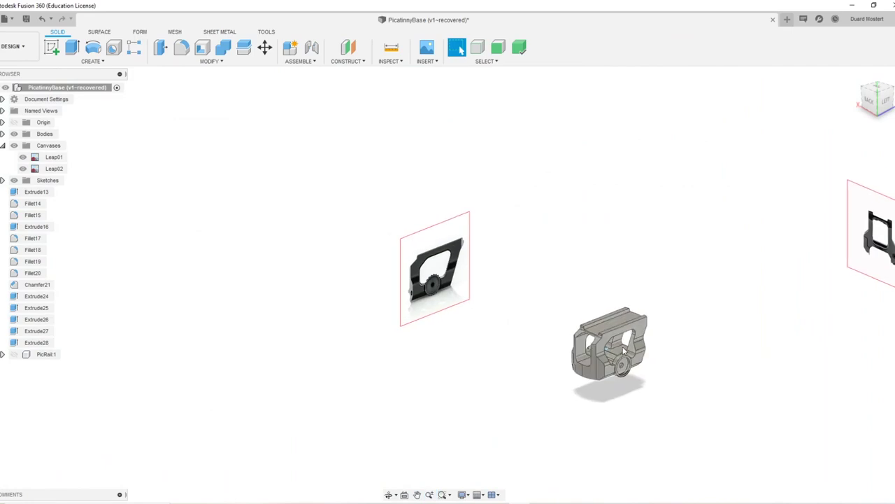
scroll(660, 414, up, 5)
middle_drag(826, 482, 527, 334)
scroll(528, 333, up, 4)
middle_drag(664, 362, 402, 304)
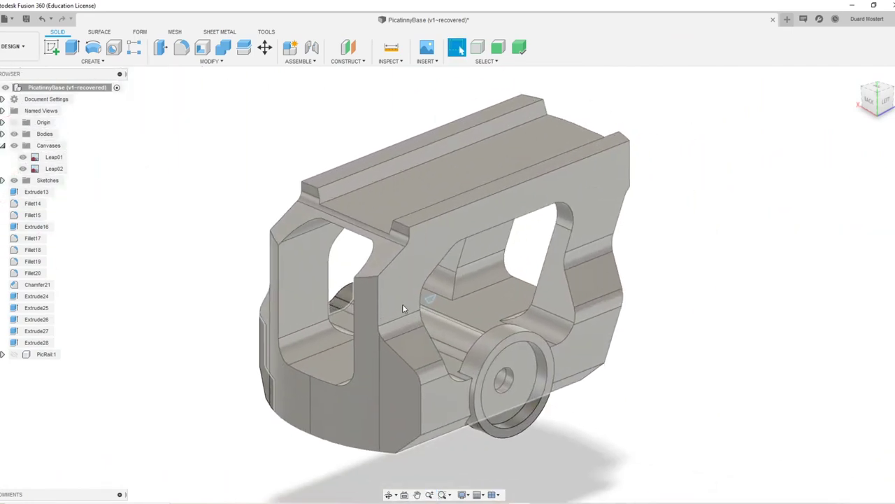
key(e)
click(434, 302)
drag(426, 298, 595, 367)
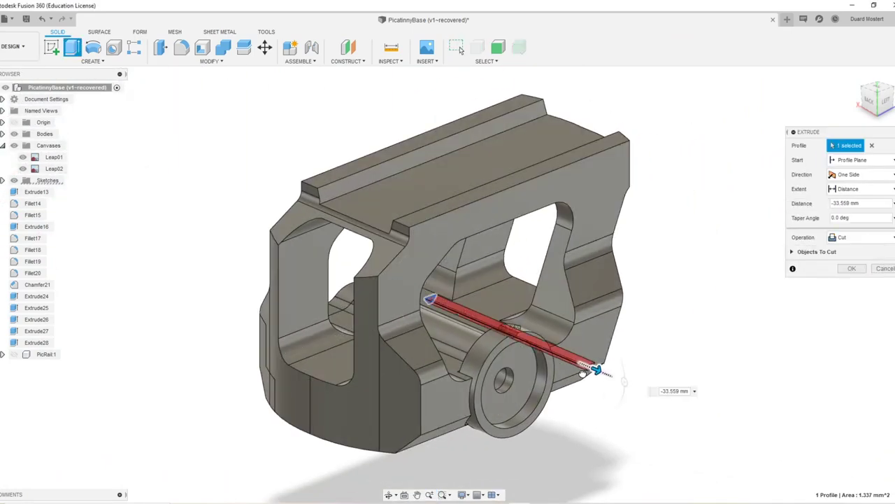
click(846, 238)
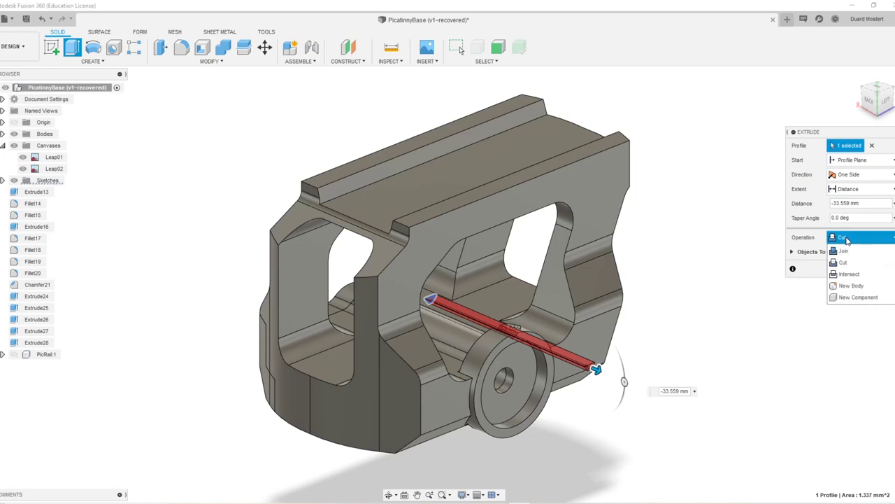
click(855, 287)
click(853, 254)
shift+middle_drag(754, 280, 706, 269)
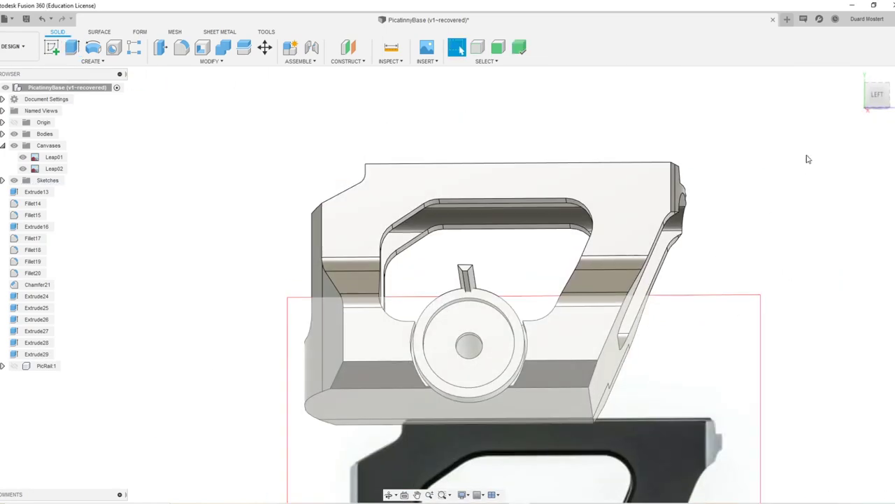
click(879, 98)
scroll(490, 321, up, 3)
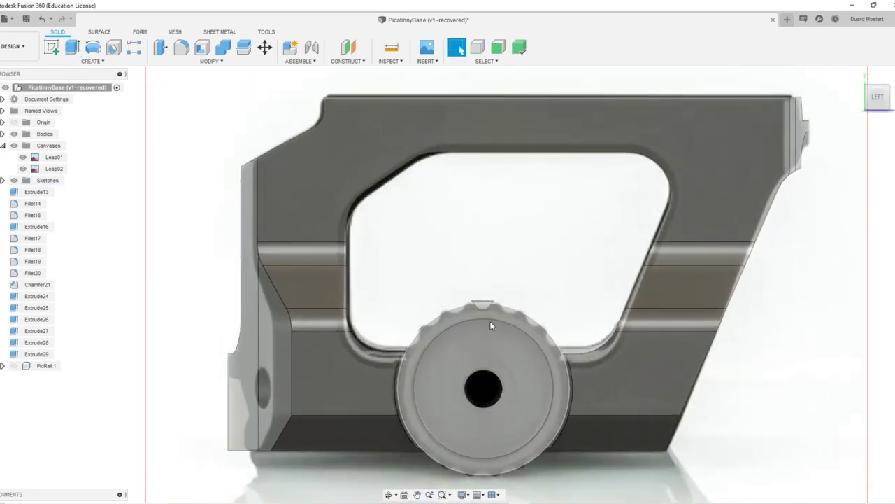
middle_drag(490, 322, 482, 283)
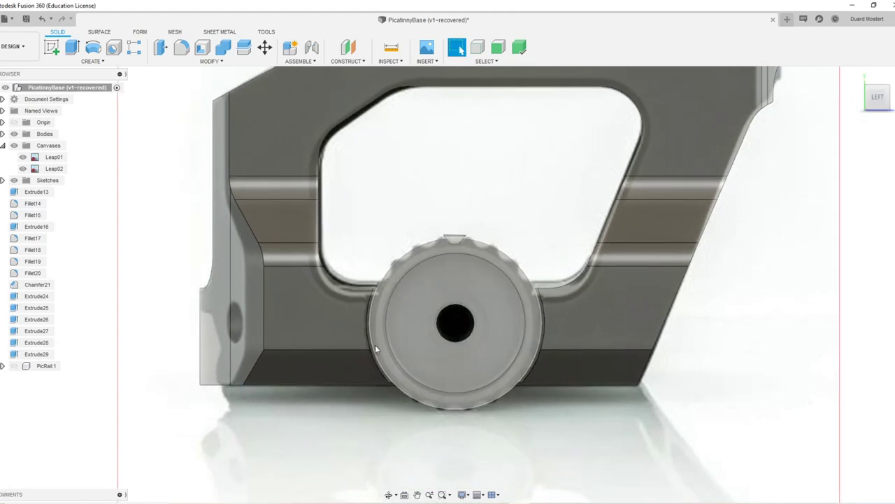
scroll(475, 308, up, 3)
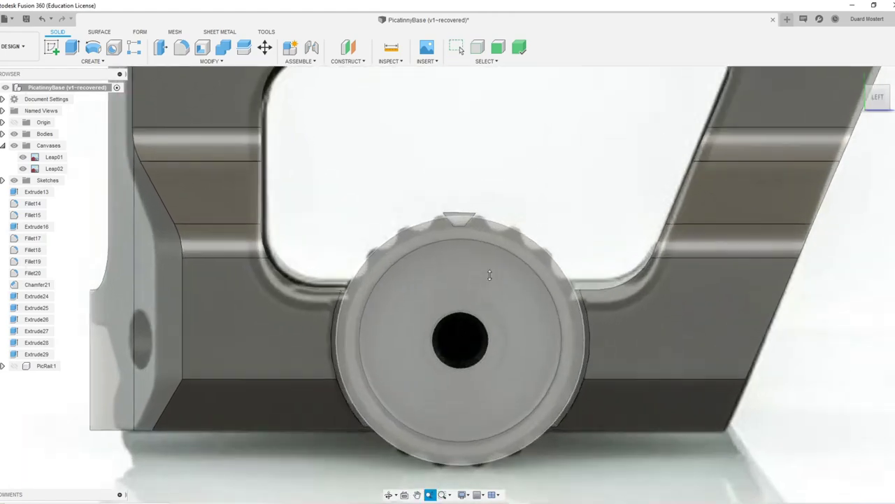
click(466, 206)
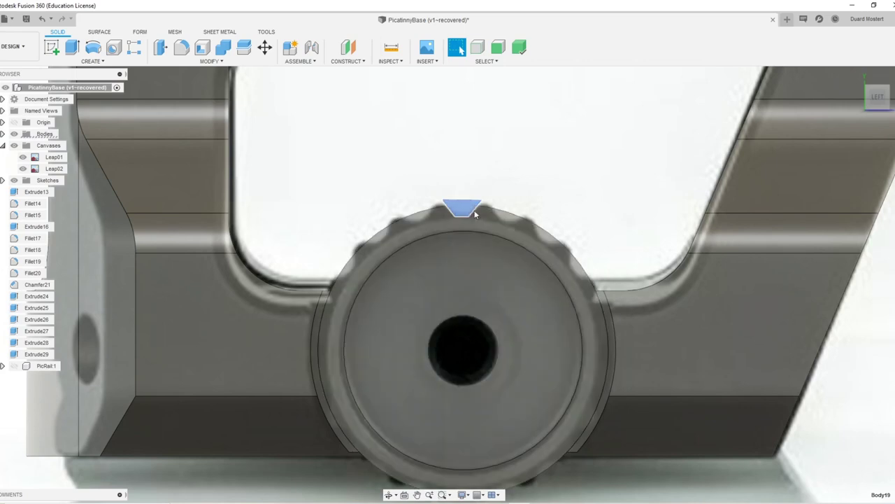
click(455, 218)
key(s)
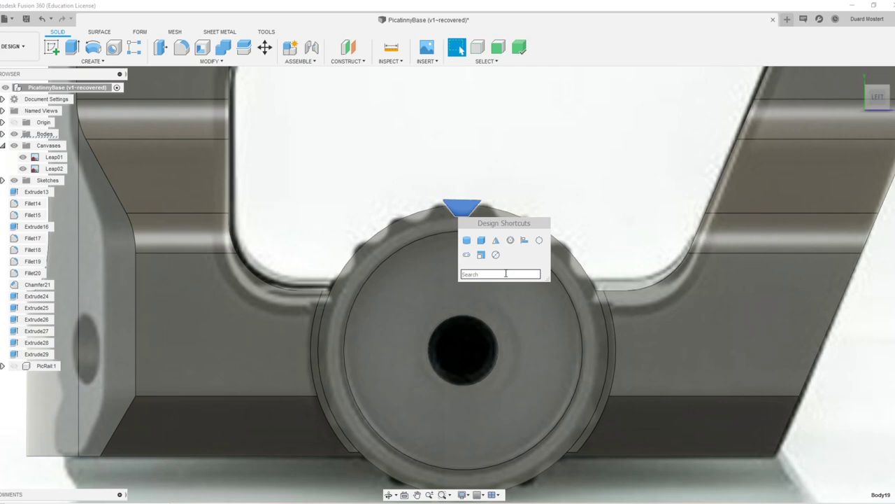
text(cen)
key(BackSpace)
key(BackSpace)
key(BackSpace)
text(ar)
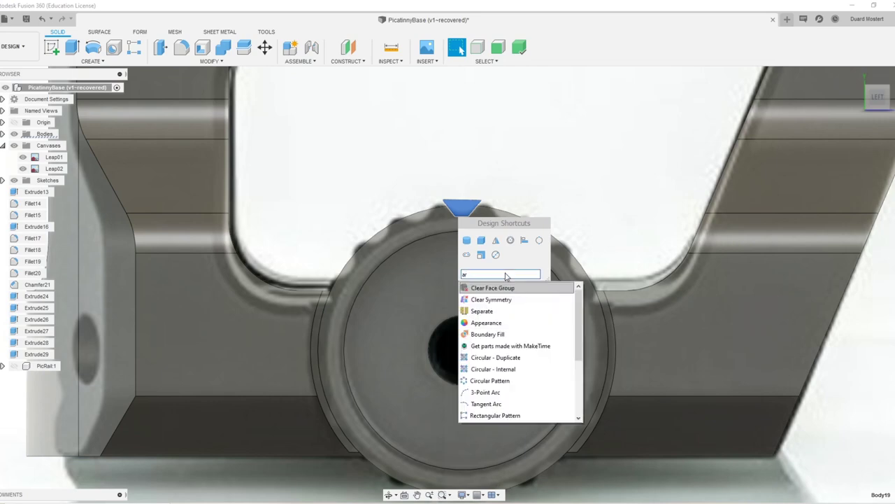
click(492, 380)
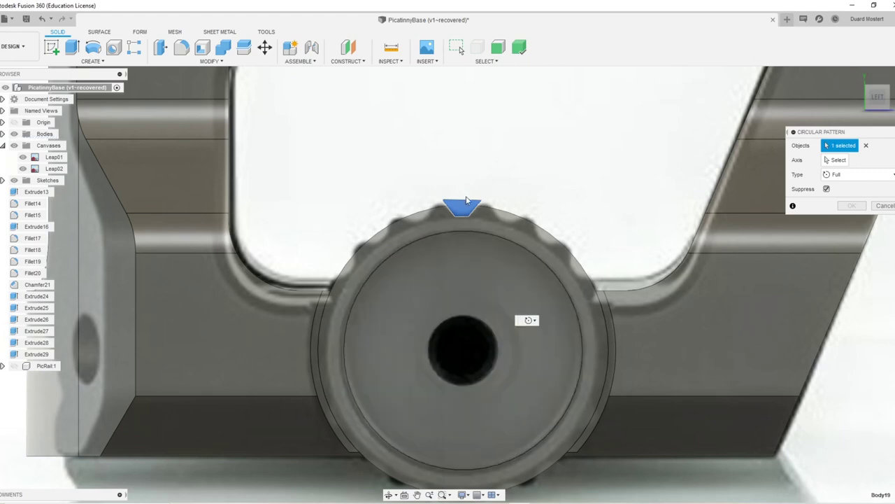
click(559, 282)
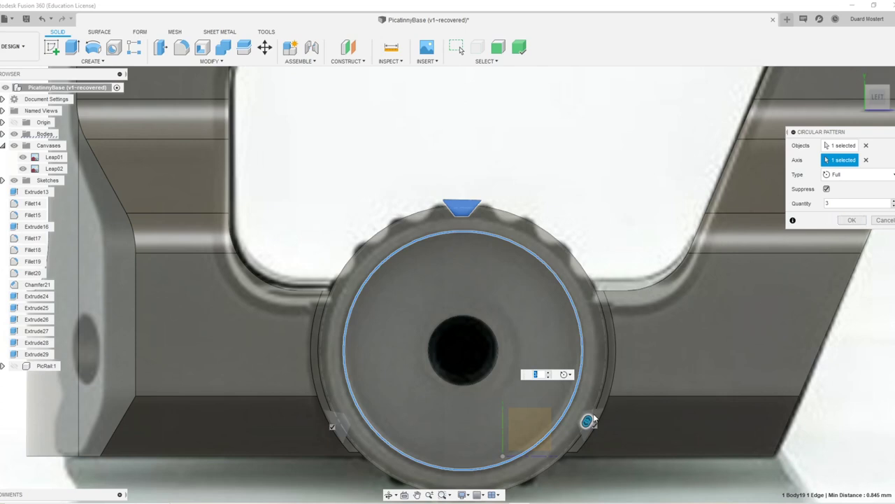
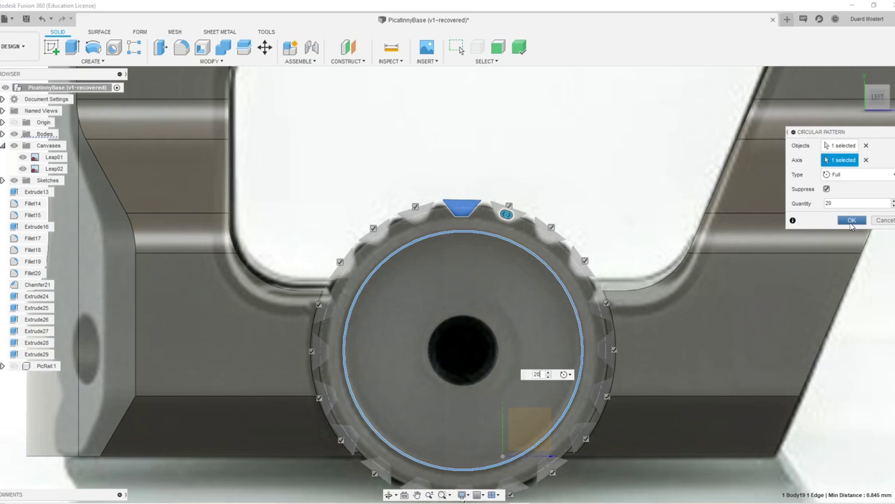
click(882, 220)
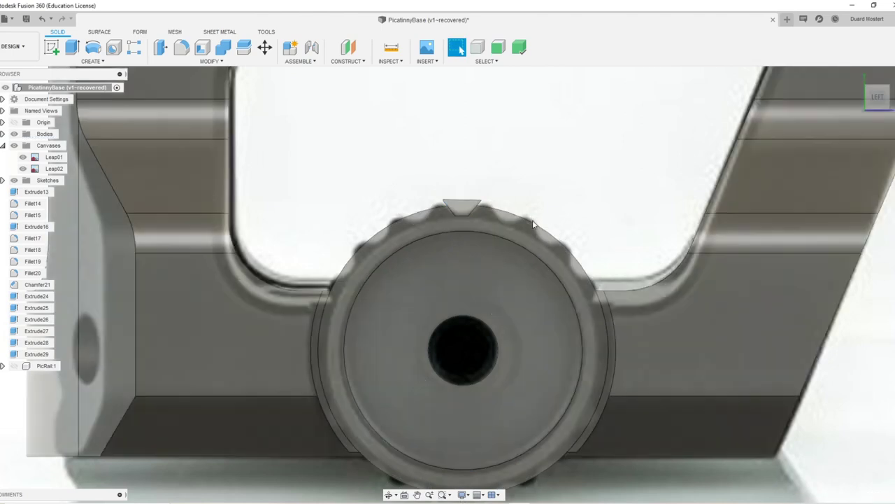
Step: Fillet the two long lower edges of the trapezoidal notch bar to round its underside
shift+middle_drag(536, 222, 499, 206)
scroll(473, 201, up, 2)
key(f)
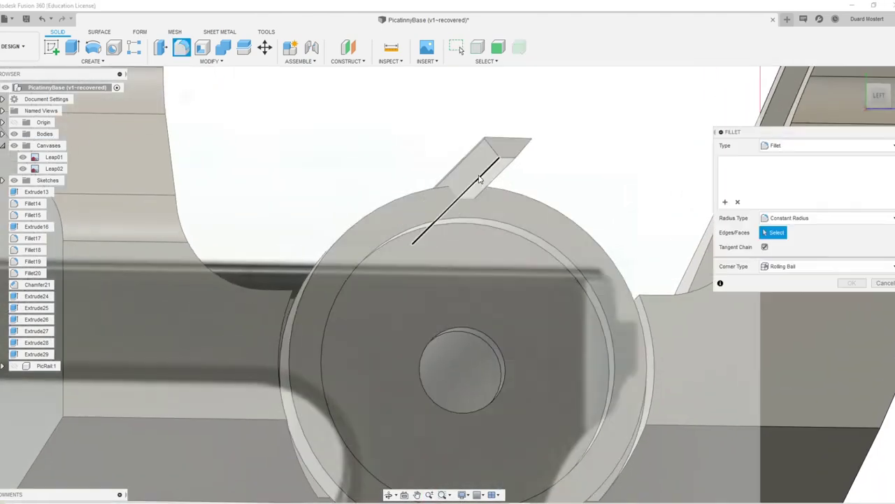
click(498, 177)
click(501, 180)
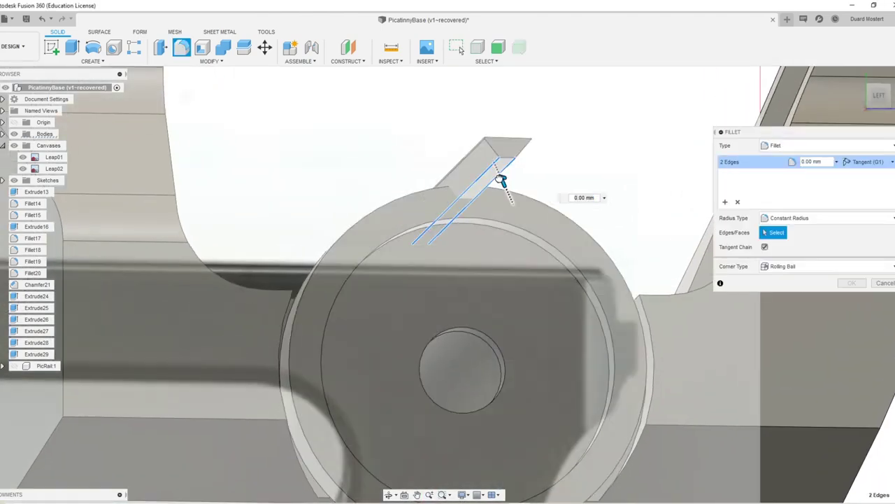
drag(501, 180, 496, 176)
click(850, 284)
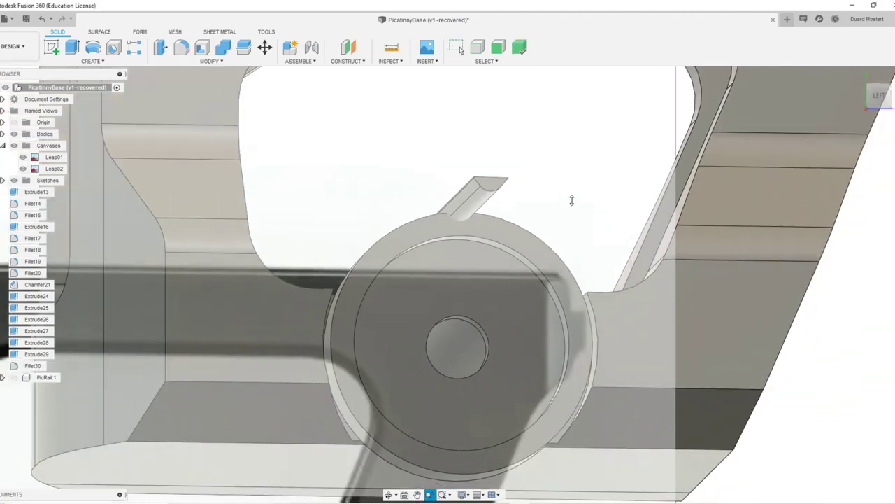
Step: Create a full circular pattern of the rounded notch body around the knob's recess edge, with a quantity of 20
click(876, 105)
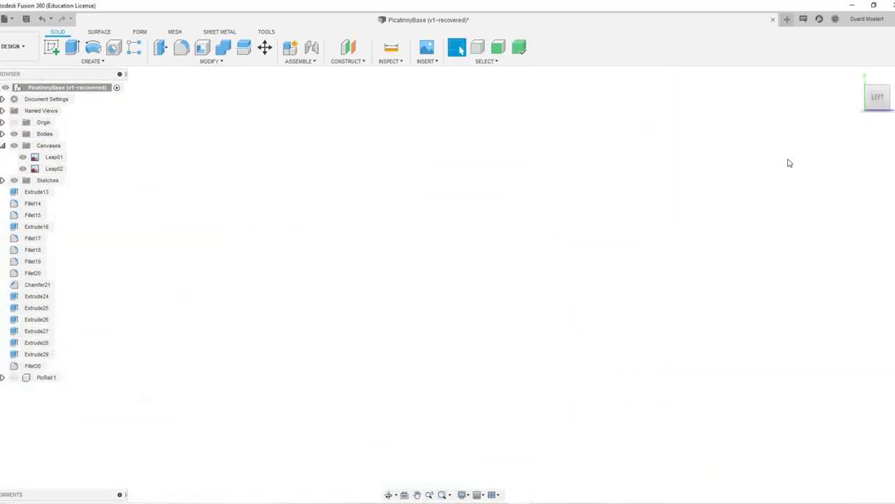
scroll(409, 315, down, 10)
middle_drag(223, 311, 542, 304)
scroll(446, 288, up, 10)
middle_drag(377, 397, 571, 259)
click(515, 211)
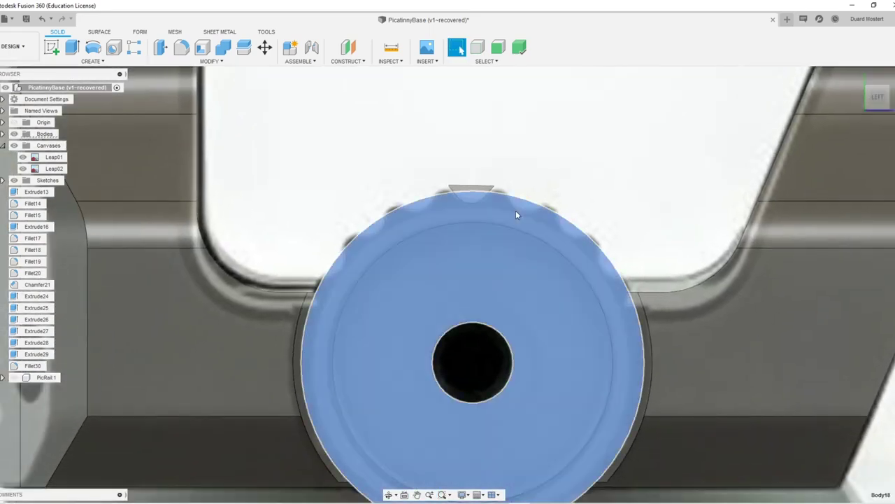
click(482, 200)
click(486, 208)
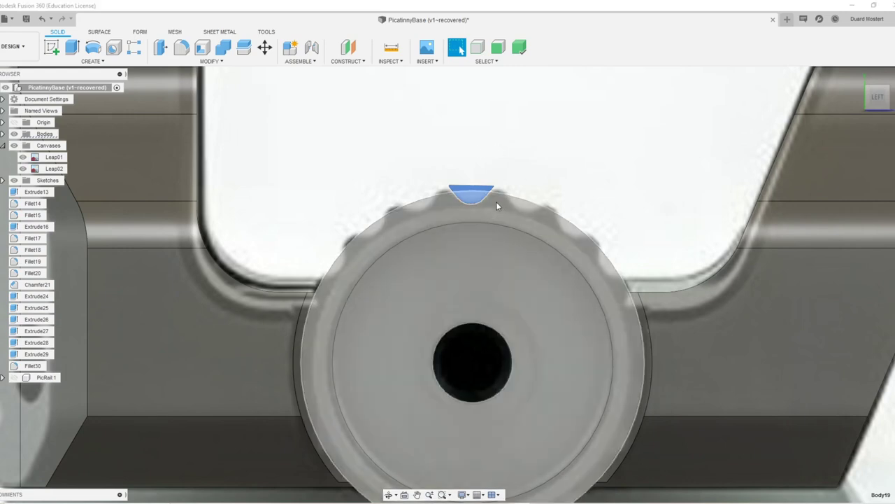
text(s)
text(patter)
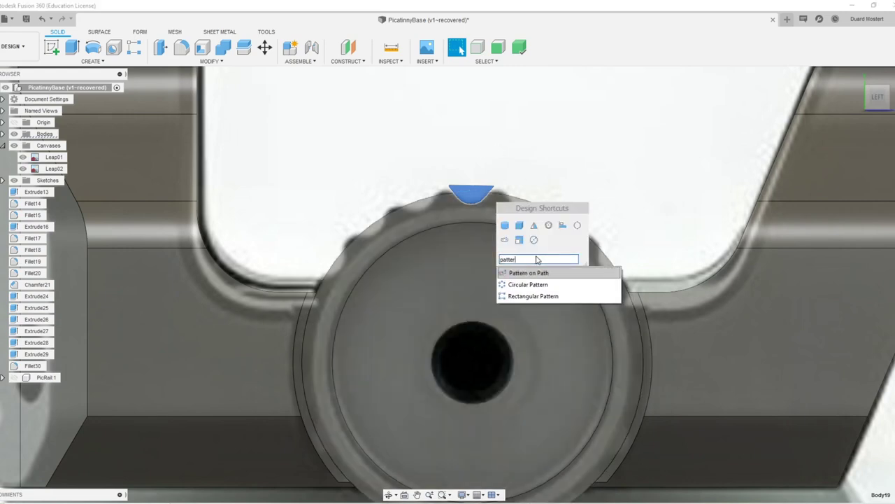
click(528, 284)
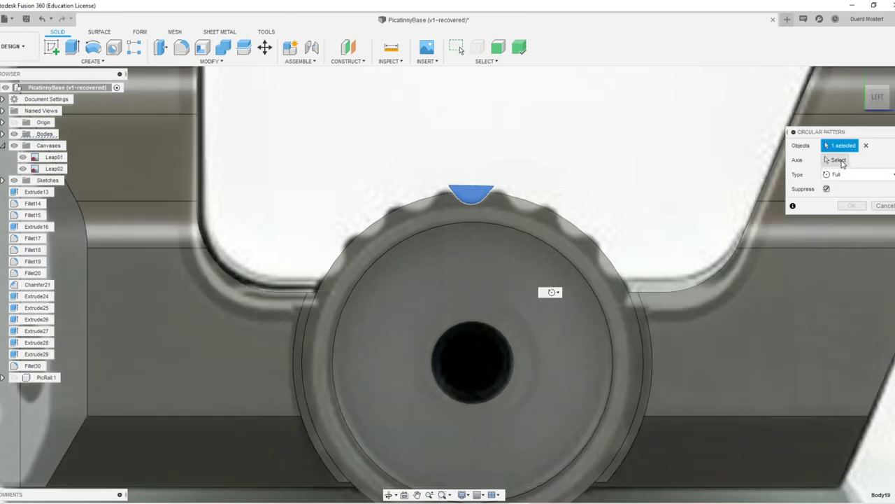
click(584, 269)
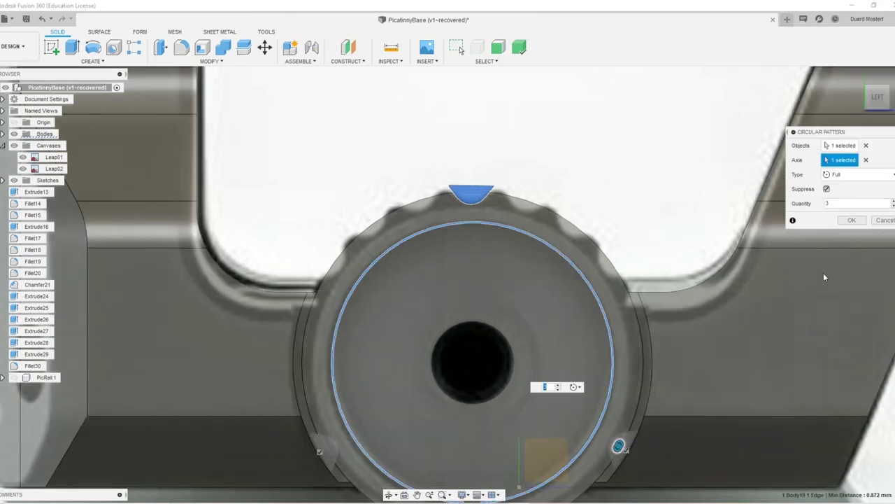
click(855, 220)
Step: Try to gather the whole ring of patterned notch bars around the knob into one selection
shift+middle_drag(506, 323, 626, 326)
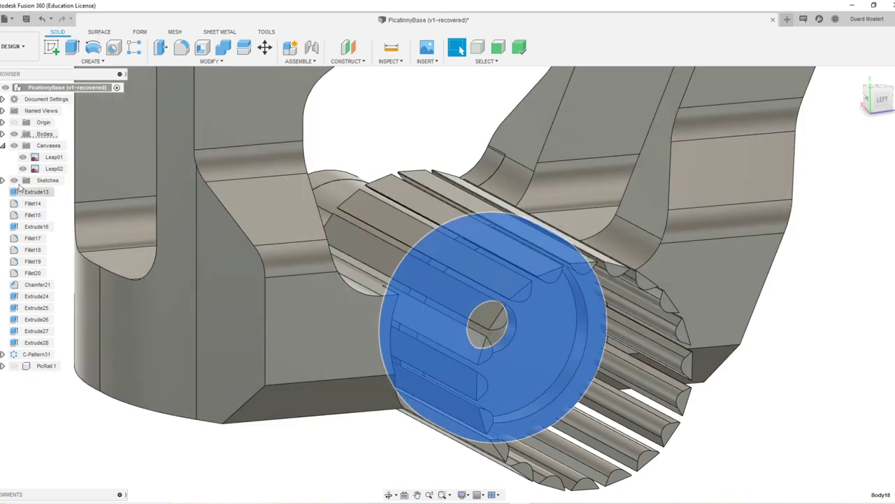
click(3, 134)
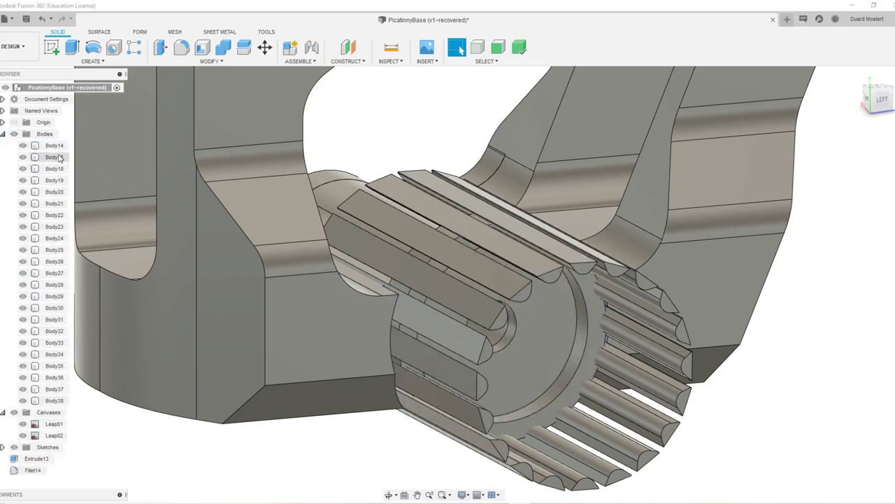
click(493, 279)
shift+click(484, 315)
shift+click(475, 356)
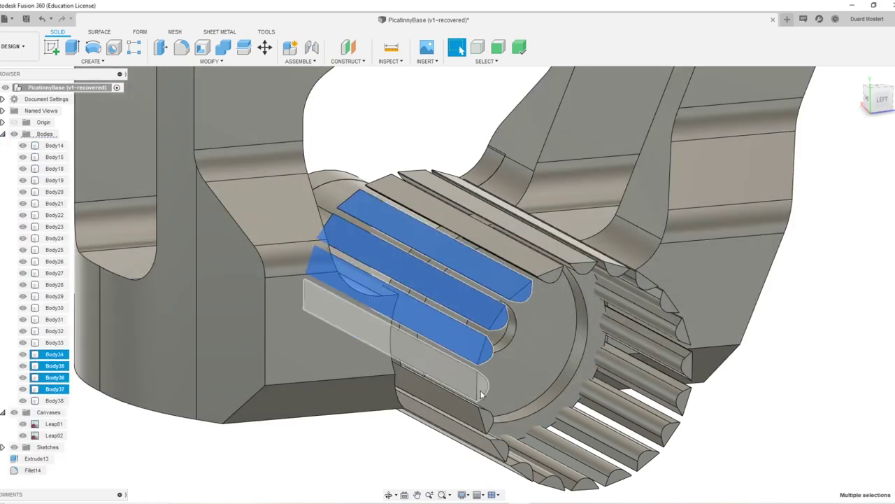
shift+click(478, 383)
shift+click(483, 417)
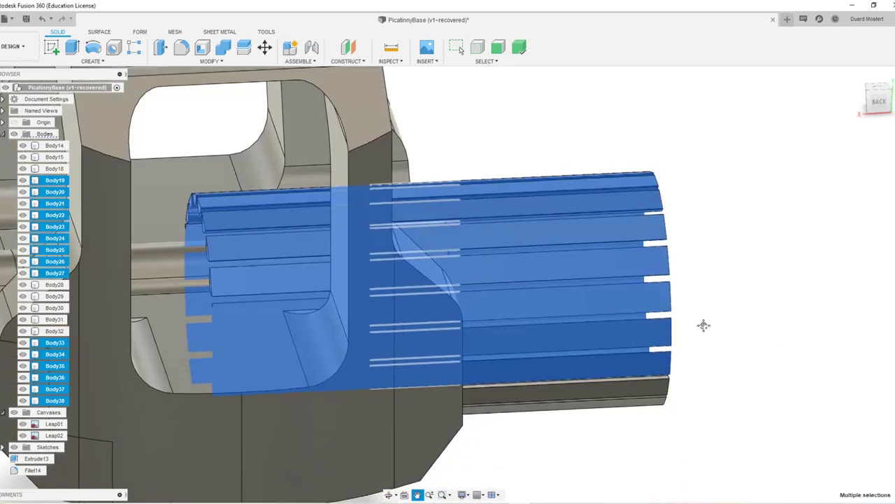
drag(724, 295, 600, 443)
drag(600, 445, 600, 445)
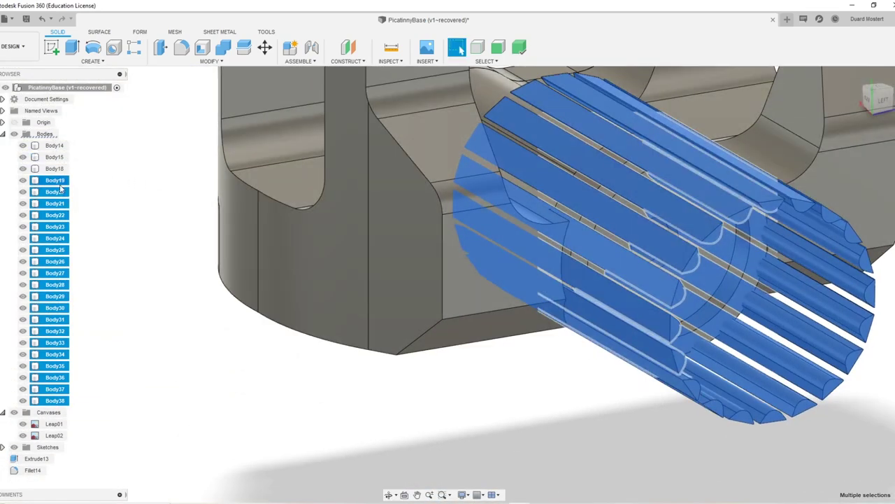
right_click(59, 184)
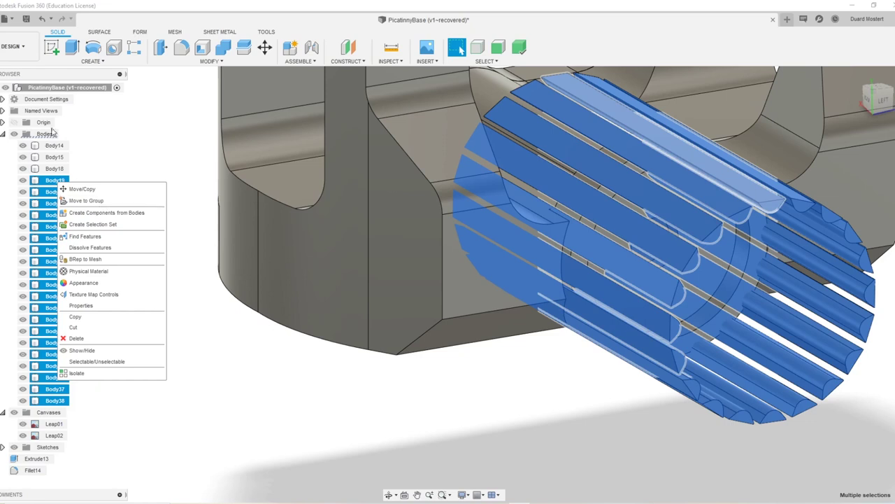
Step: Create a new group inside the Bodies folder and keep the folder's contents listed
right_click(49, 134)
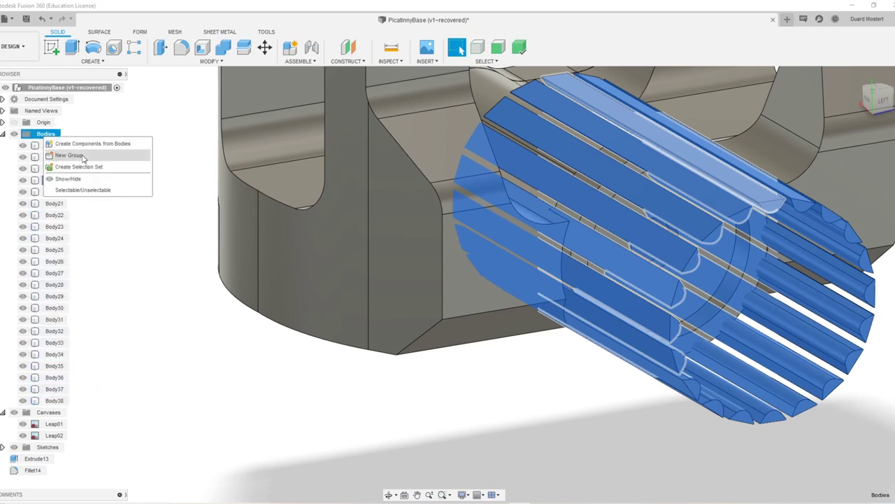
click(74, 155)
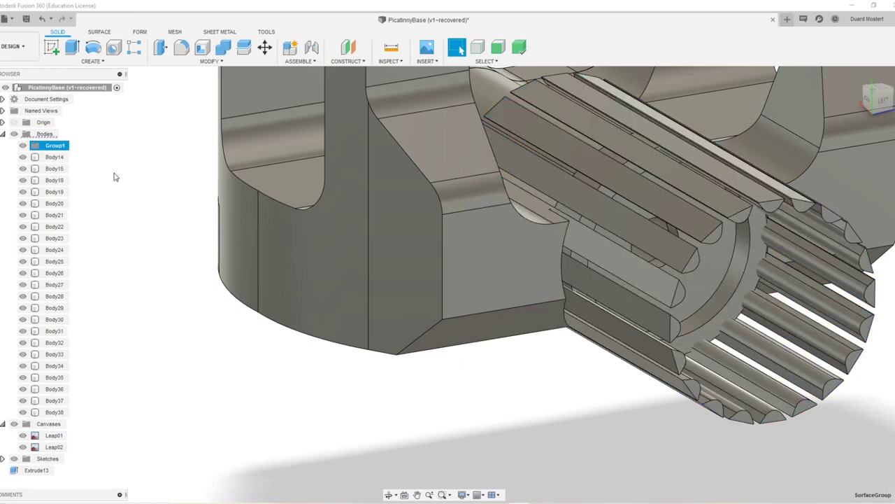
click(3, 134)
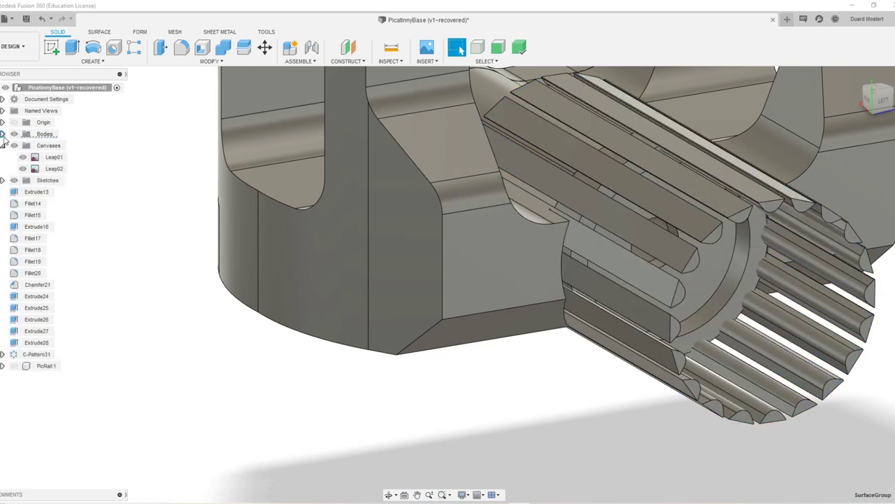
click(3, 134)
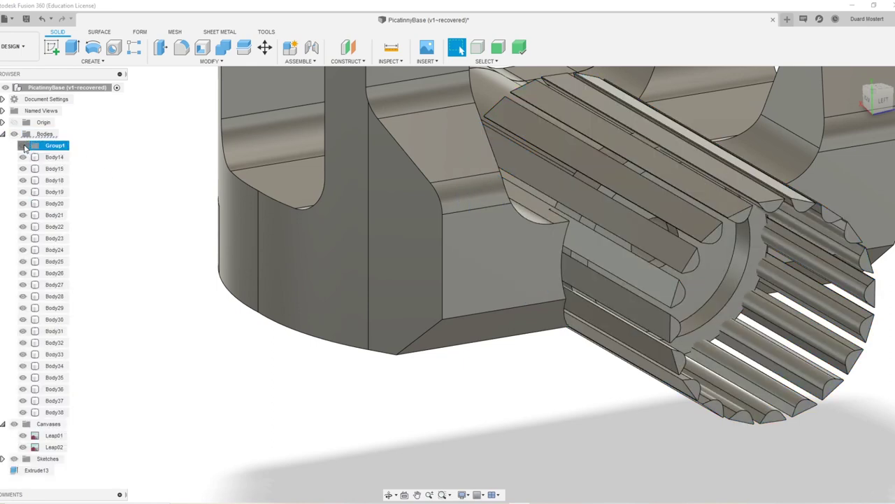
Step: Move all 20 patterned notch bodies into Group1 in the Bodies folder and hide the group
scroll(688, 432, down, 5)
shift+middle_drag(688, 432, 684, 349)
drag(688, 227, 586, 389)
shift+middle_drag(585, 389, 315, 352)
ctrl+click(314, 355)
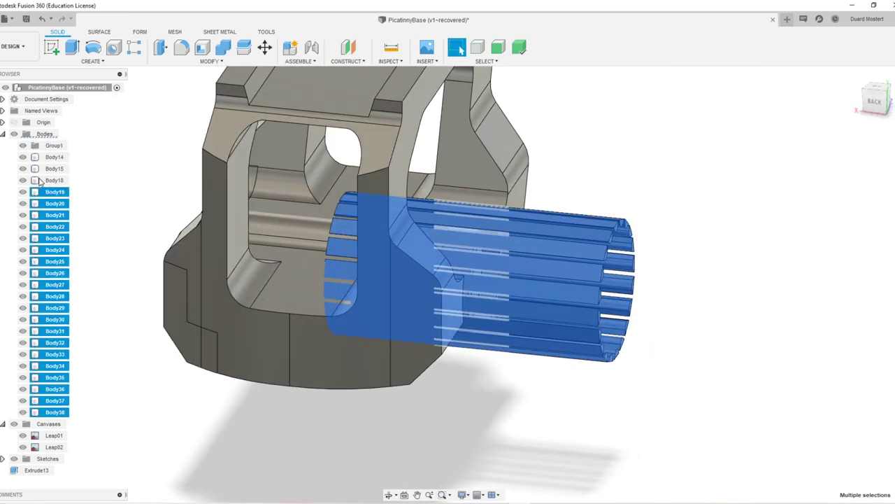
drag(48, 193, 49, 149)
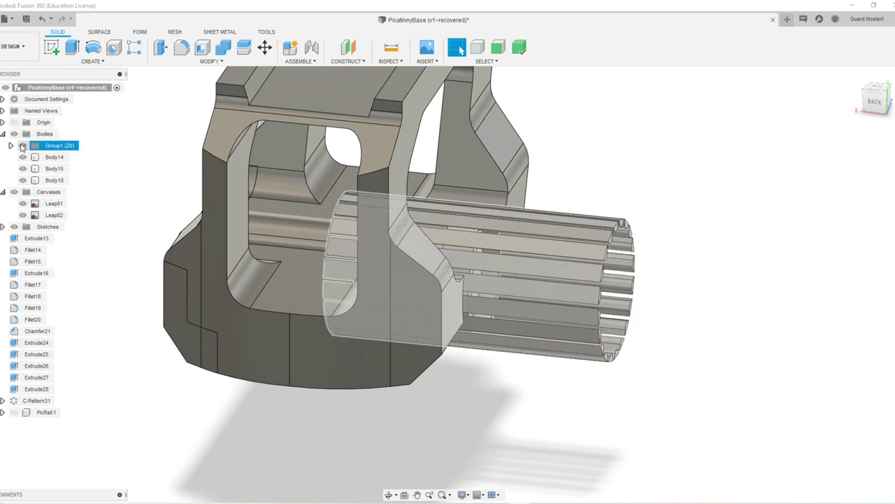
click(22, 145)
Step: Chamfer the front and rear outer circular edges of the clamping knob with a small equal-distance chamfer
shift+middle_drag(469, 369, 522, 376)
scroll(568, 346, up, 3)
middle_drag(568, 346, 447, 322)
key(c)
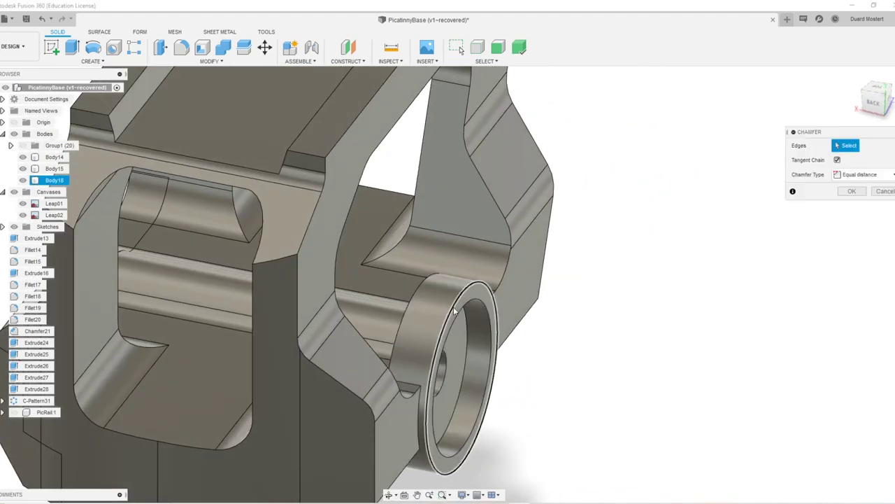
click(454, 306)
click(414, 296)
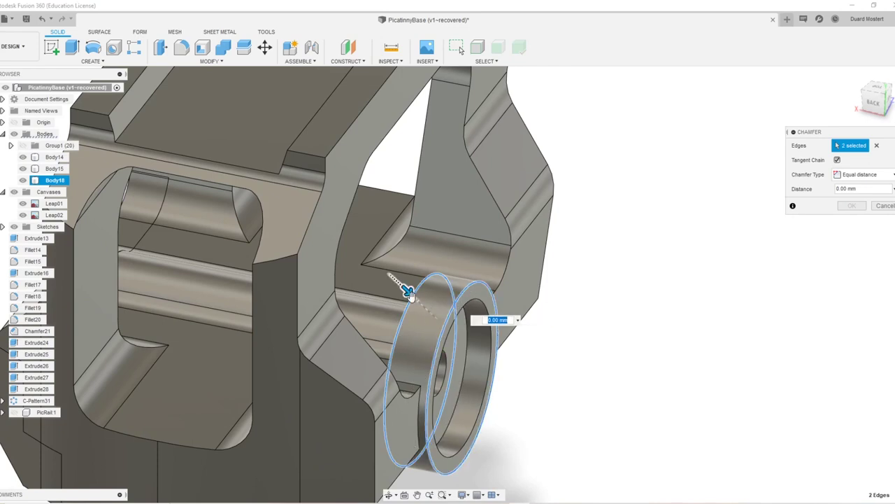
drag(407, 290, 414, 297)
click(862, 208)
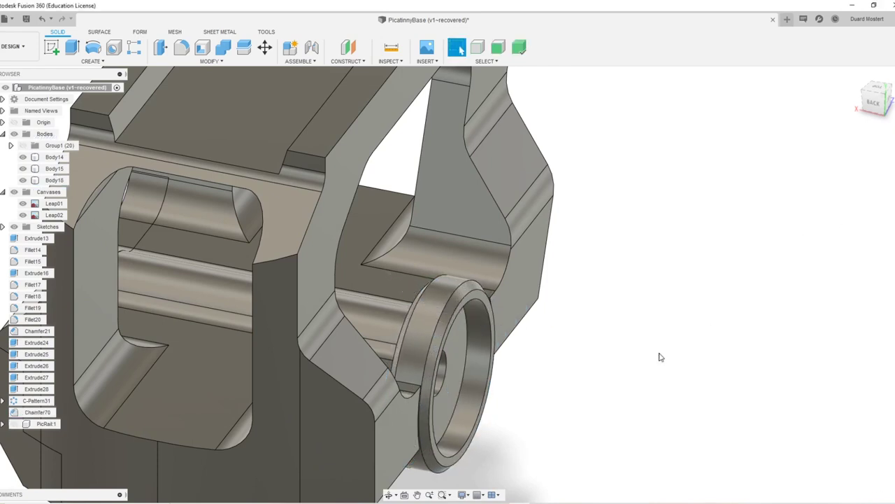
Step: Show the hidden Group1 notch bodies again around the chamfered knob
scroll(658, 353, down, 3)
shift+middle_drag(609, 311, 559, 282)
scroll(447, 291, up, 3)
scroll(447, 291, up, 2)
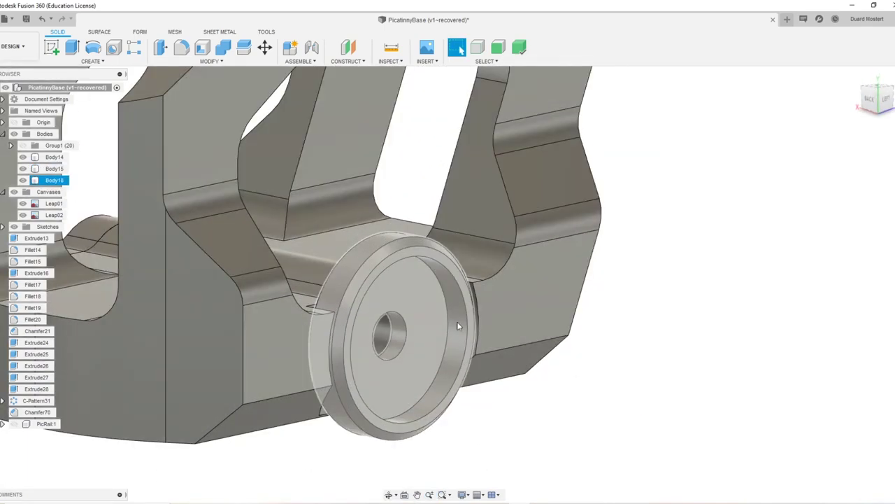
shift+middle_drag(537, 371, 425, 474)
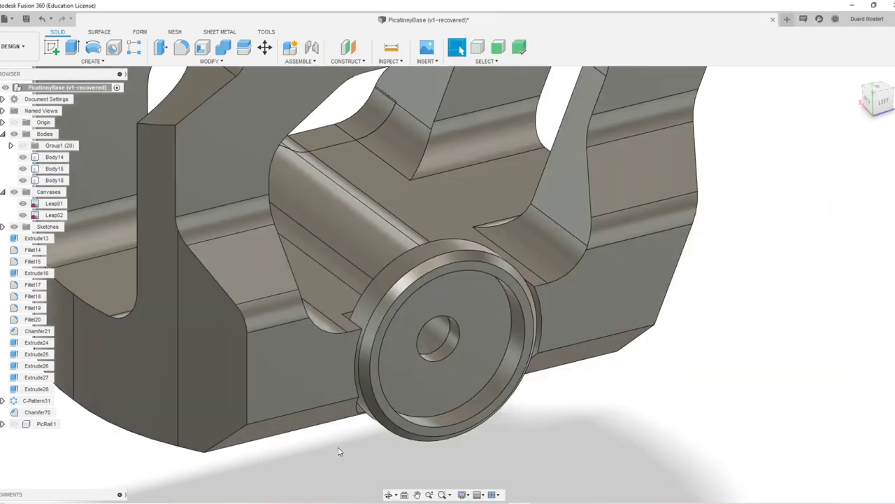
click(473, 363)
middle_drag(473, 363, 494, 332)
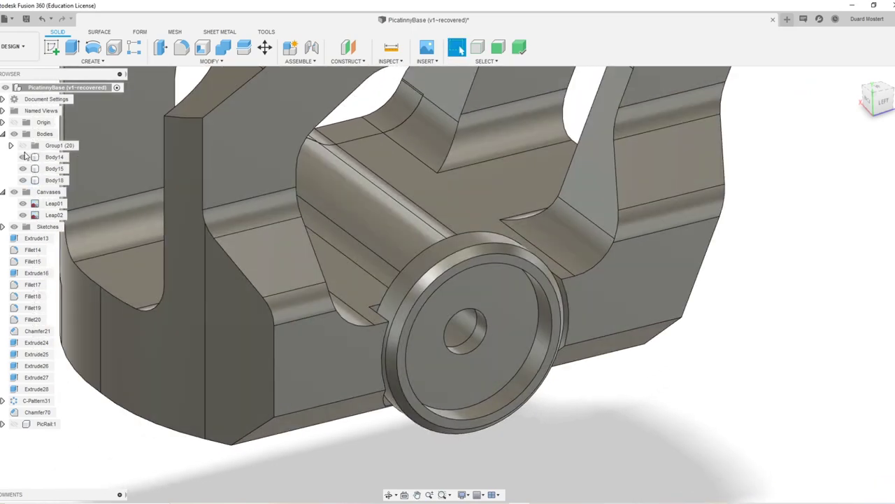
click(23, 145)
click(548, 365)
Step: Examine from the left side how the ring of notch bodies overlaps the knob's rim
shift+middle_drag(650, 378, 645, 335)
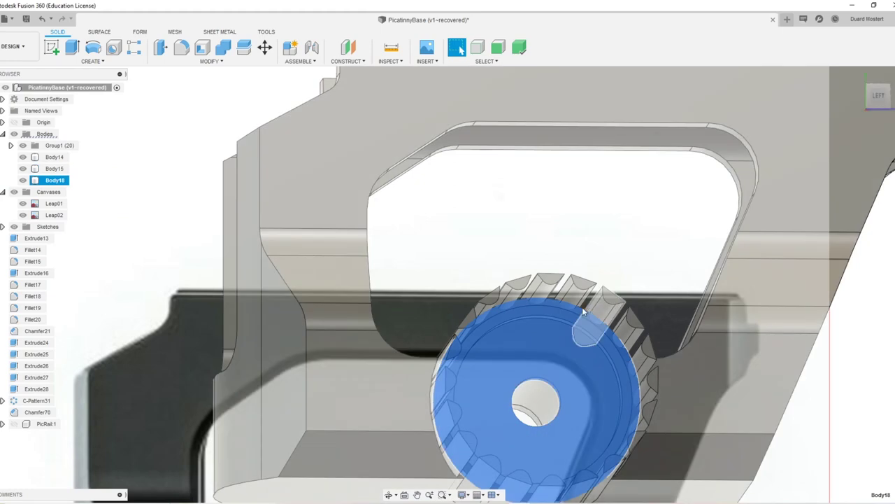
scroll(562, 312, down, 3)
scroll(564, 312, up, 4)
scroll(565, 310, up, 4)
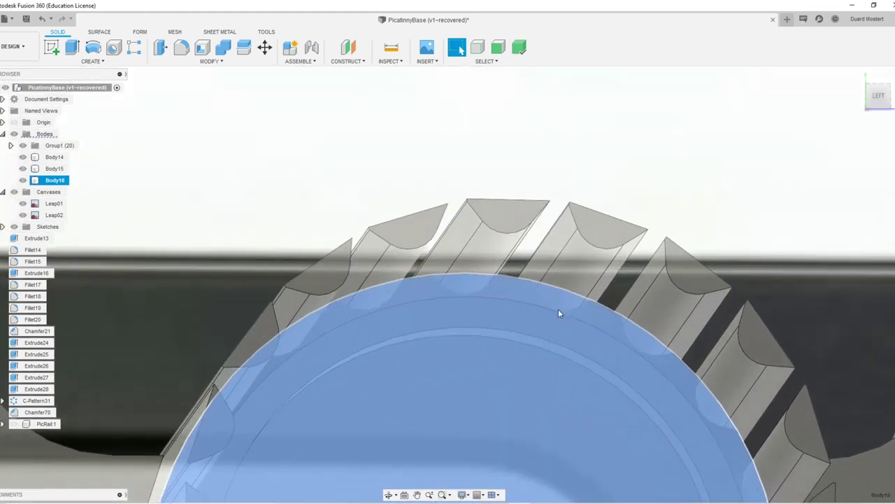
scroll(604, 375, down, 5)
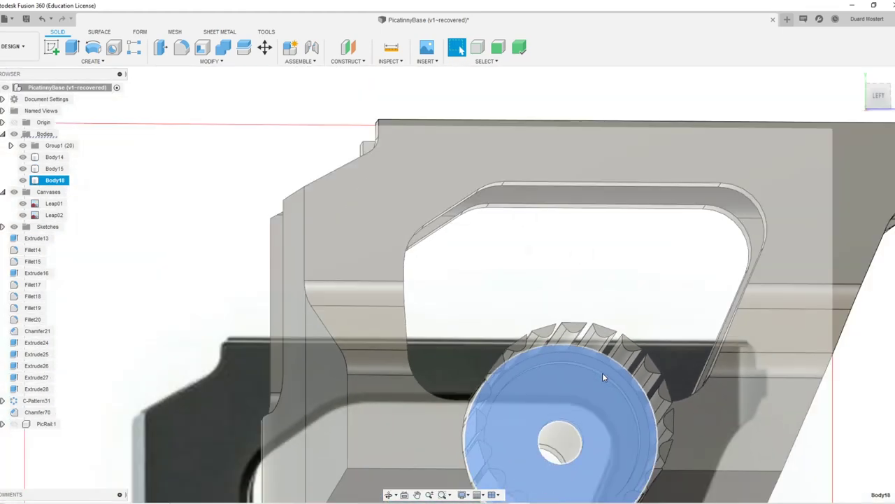
drag(573, 405, 598, 423)
shift+middle_drag(572, 396, 586, 347)
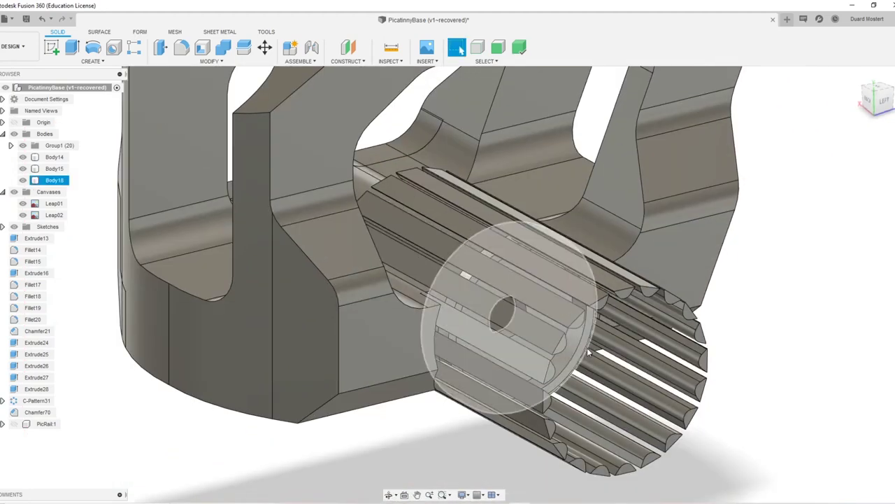
Step: Cut 17 of the patterned notch bodies out of the knob body with Combine, without keeping the tools
click(572, 362)
key(c)
click(859, 179)
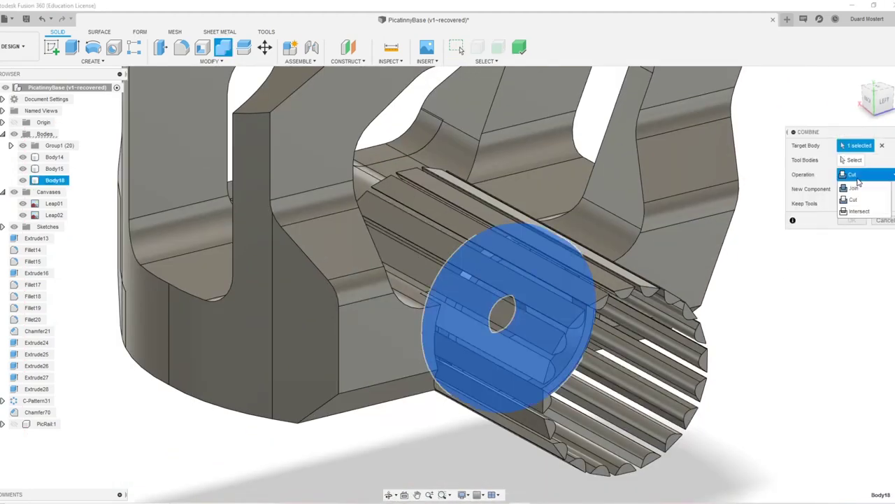
click(858, 179)
click(847, 162)
click(617, 289)
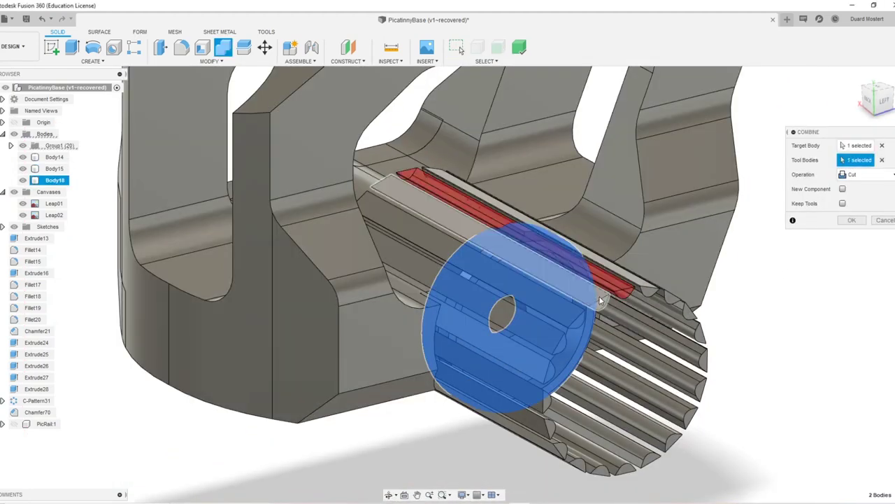
click(600, 299)
shift+middle_drag(712, 413, 772, 401)
click(876, 100)
drag(771, 214, 627, 482)
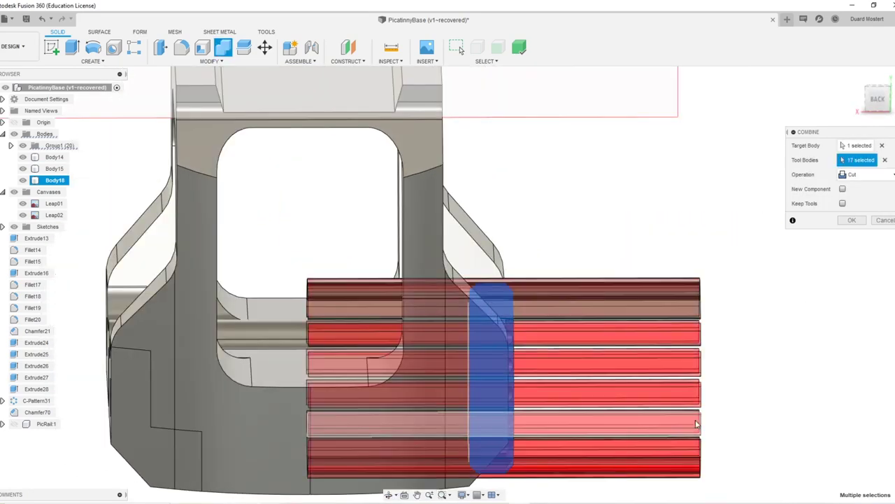
shift+middle_drag(732, 376, 492, 400)
click(852, 220)
Step: Cut the three remaining notch bodies out of the knob body with a second Combine operation
click(492, 399)
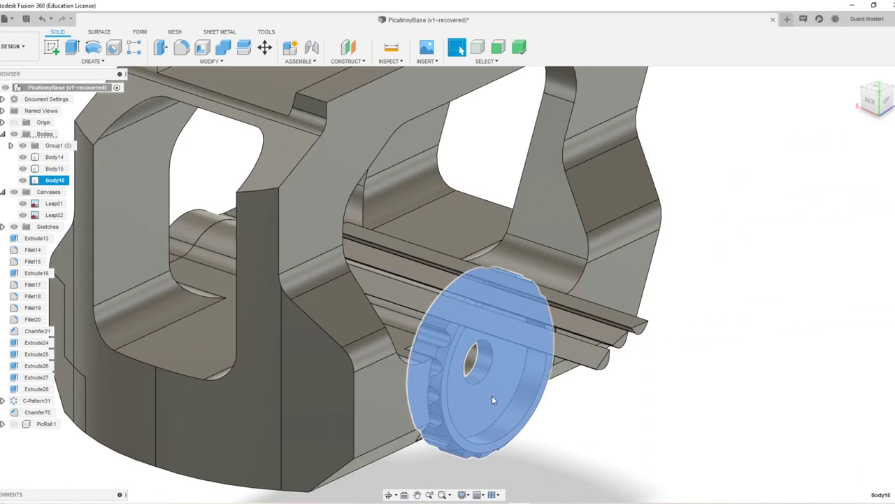
key(c)
shift+middle_drag(707, 362, 730, 343)
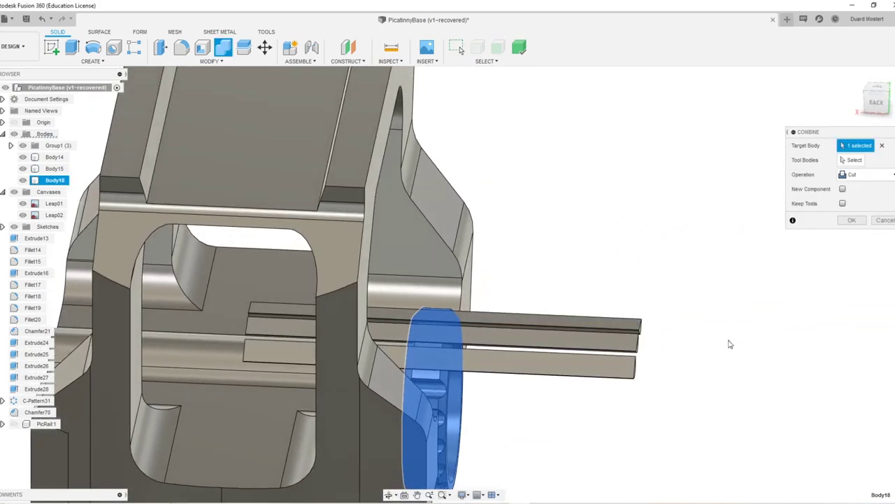
drag(626, 392, 609, 415)
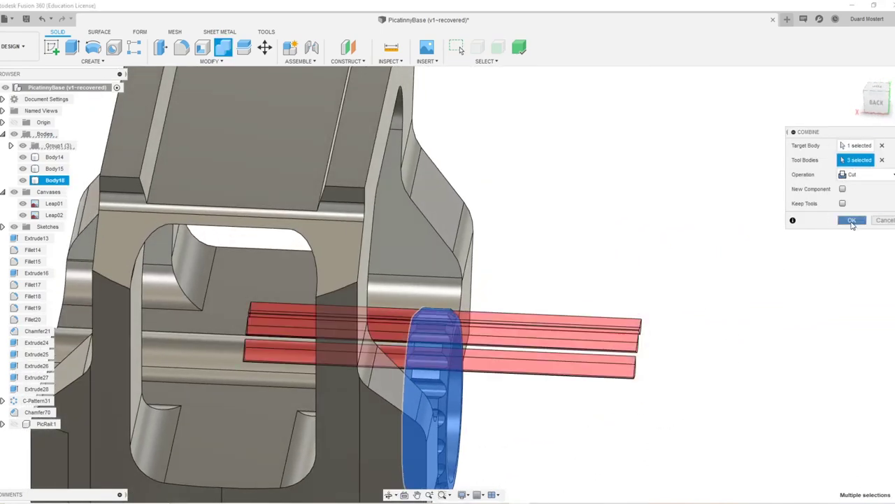
click(852, 222)
Step: Examine the notched knob up close and in relation to the whole mount base
shift+middle_drag(756, 298, 632, 308)
middle_drag(539, 367, 562, 294)
scroll(540, 250, down, 5)
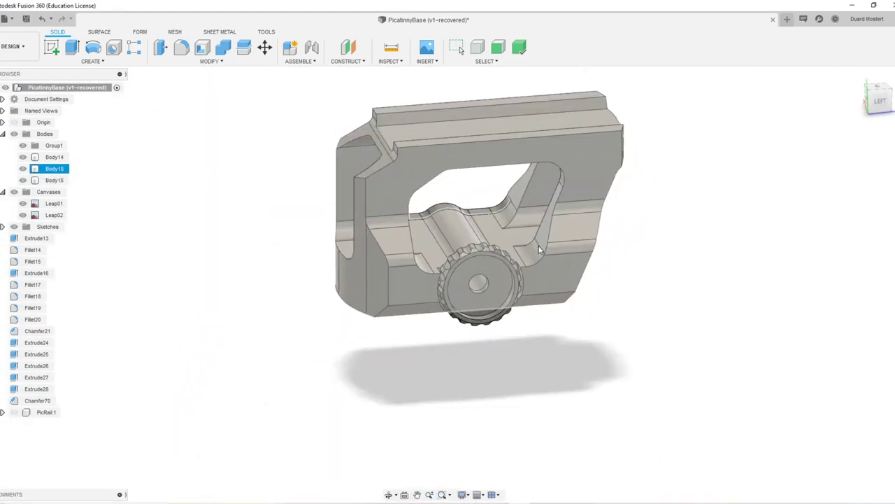
shift+middle_drag(540, 250, 505, 275)
shift+middle_drag(550, 351, 522, 275)
scroll(520, 335, down, 3)
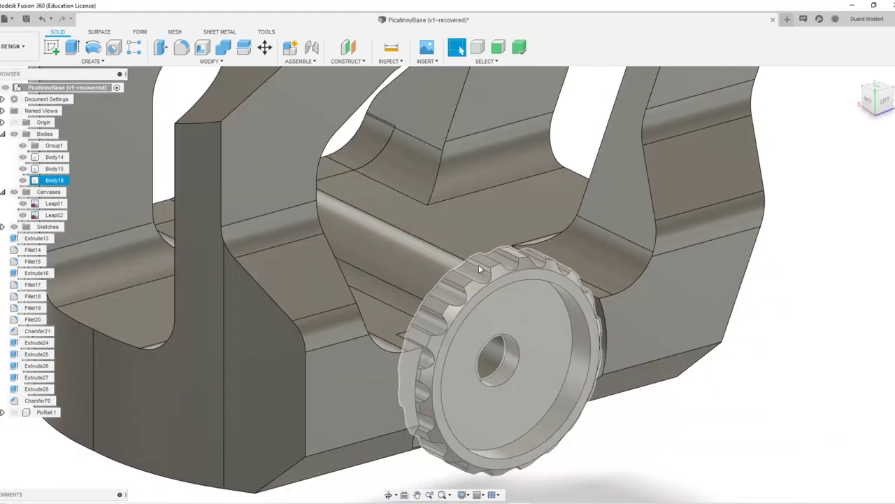
click(672, 458)
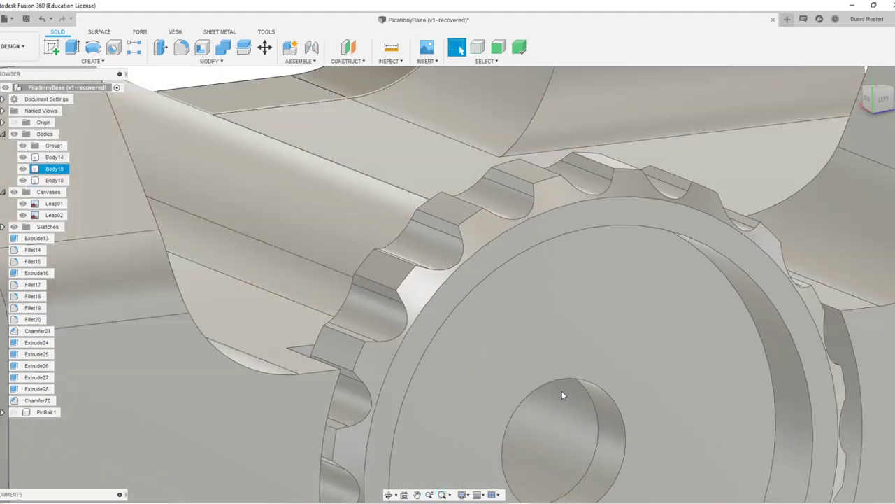
scroll(562, 395, down, 5)
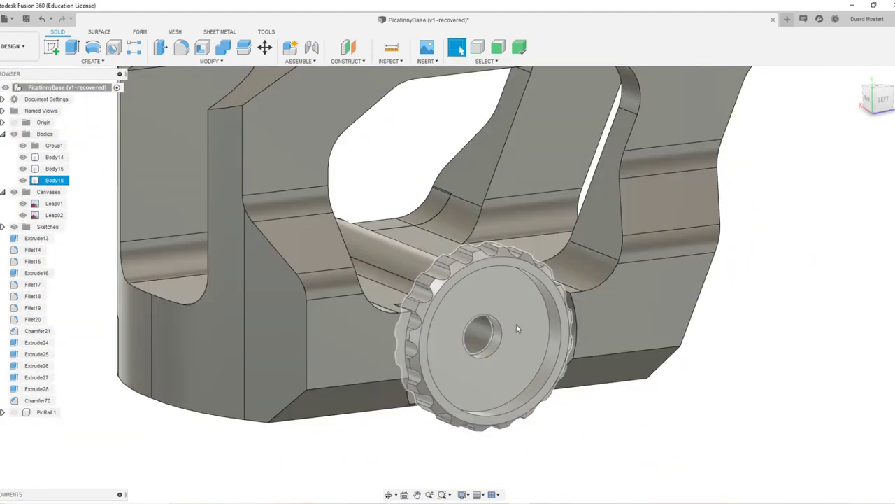
shift+middle_drag(518, 326, 510, 299)
scroll(566, 311, down, 4)
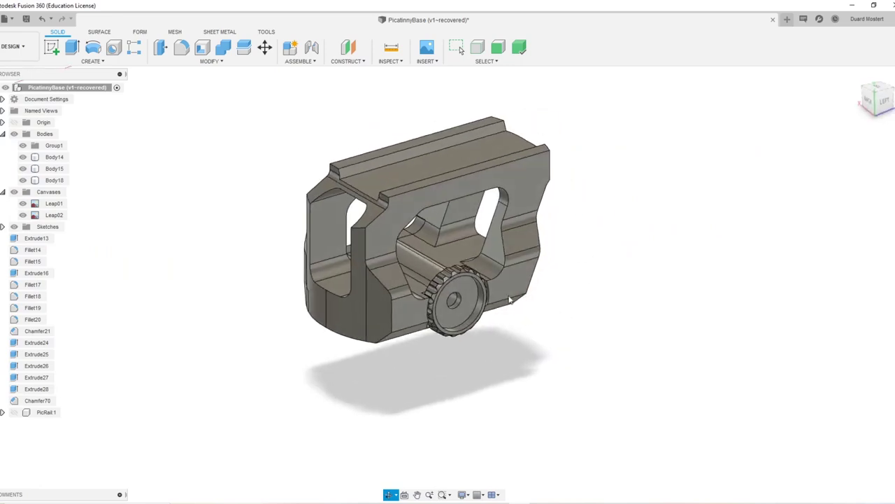
scroll(482, 294, up, 5)
scroll(447, 257, up, 3)
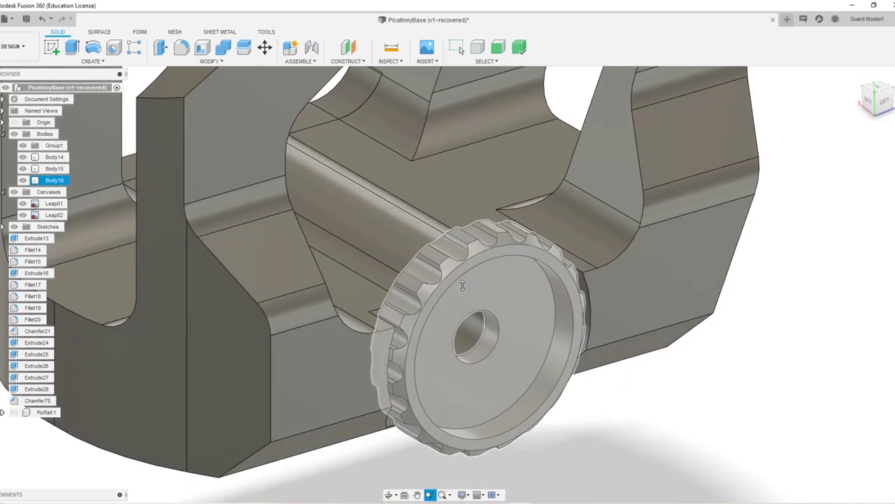
scroll(498, 323, down, 3)
shift+middle_drag(500, 300, 490, 282)
scroll(451, 237, up, 4)
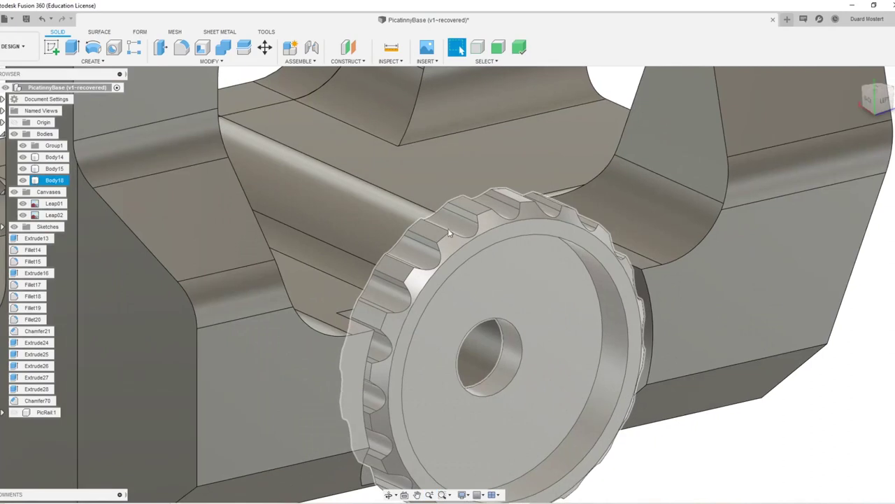
key(f)
click(482, 209)
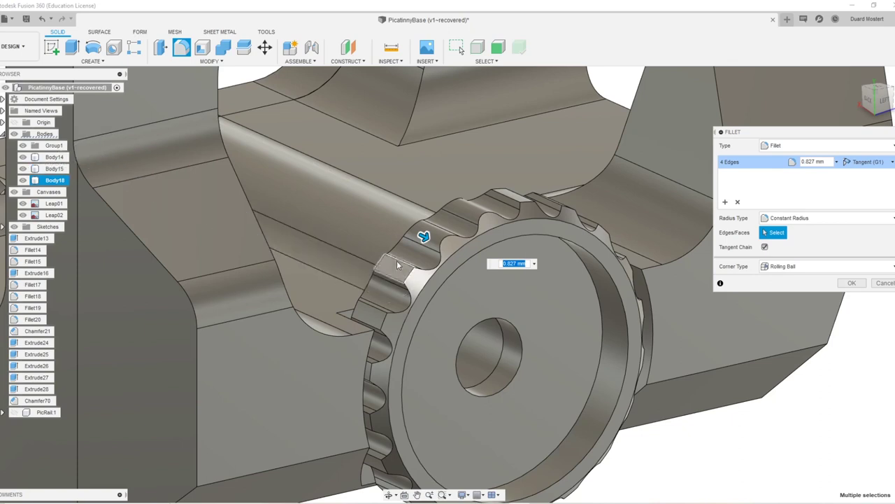
scroll(398, 264, up, 3)
click(880, 283)
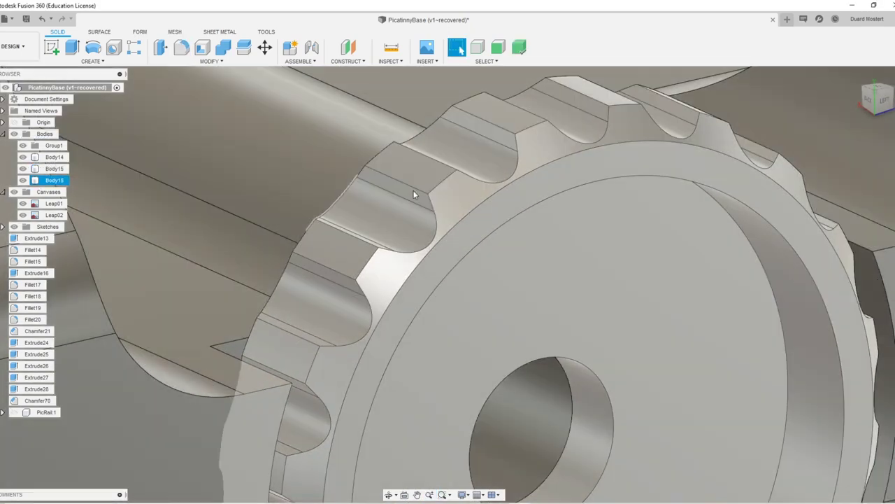
Step: Start a fillet on the knob and select the six lengthwise outer edges of three neighbouring grip teeth
key(f)
click(445, 165)
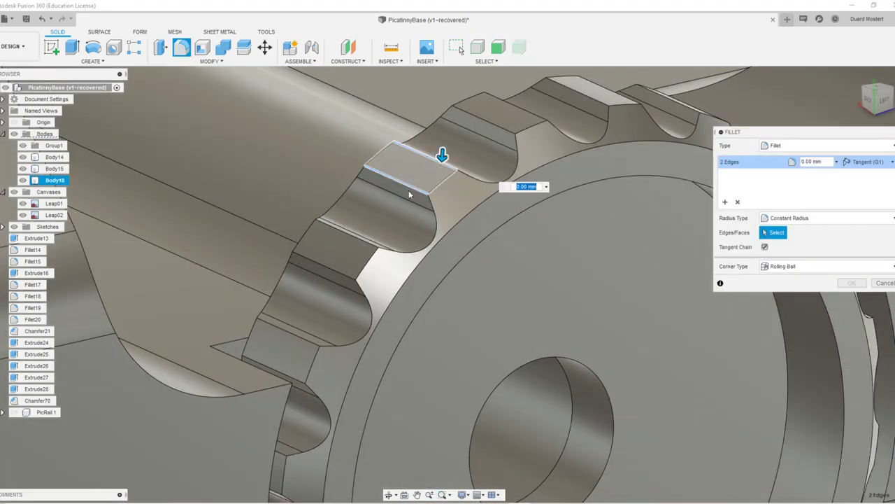
click(339, 272)
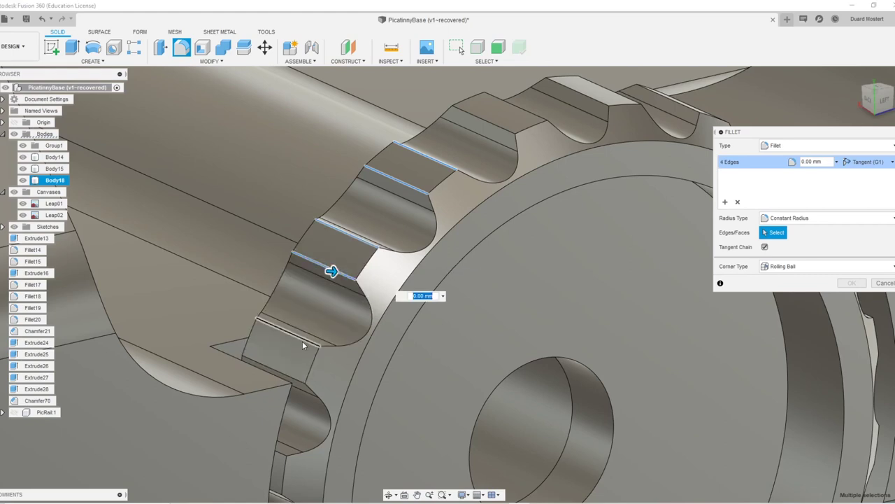
click(302, 340)
click(293, 380)
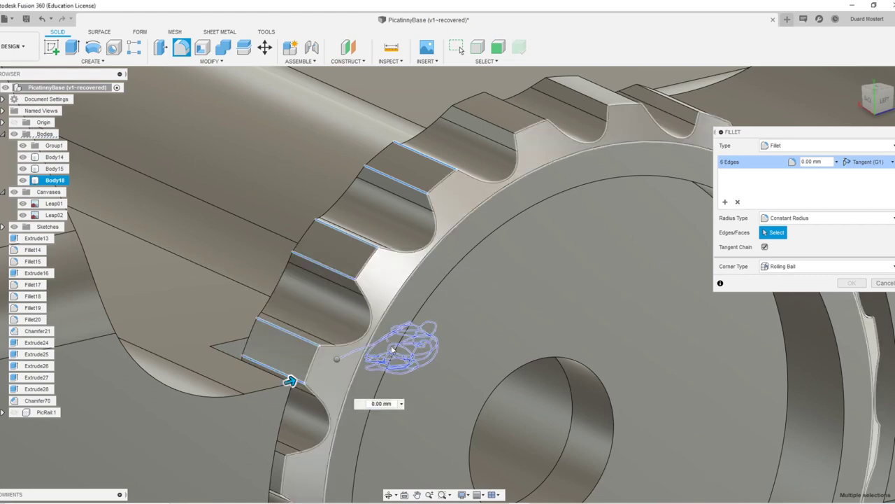
right_click(359, 335)
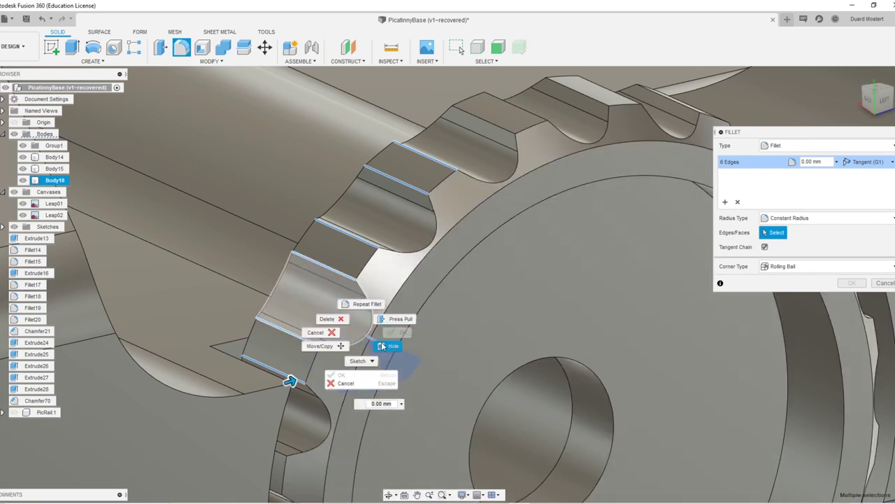
click(435, 281)
Step: Add the eight lengthwise outer edges of the next four grip teeth down the knob's side to the fillet selection
middle_drag(464, 347, 523, 126)
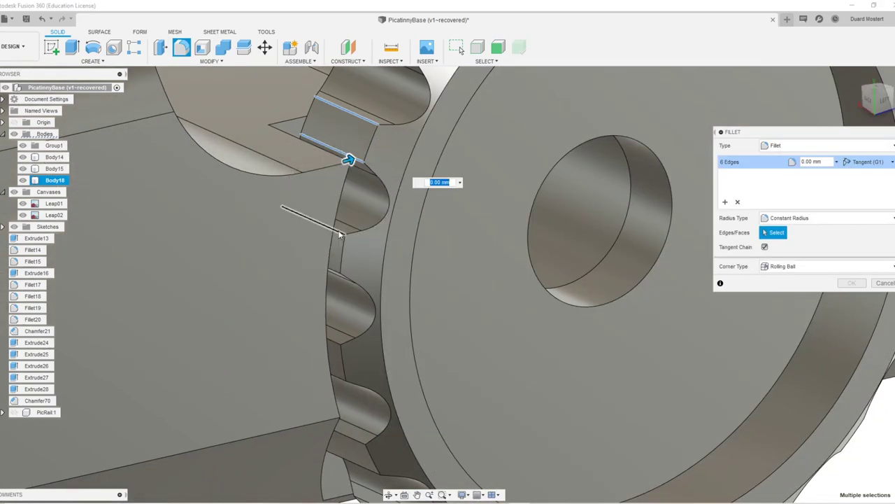
click(336, 270)
click(336, 266)
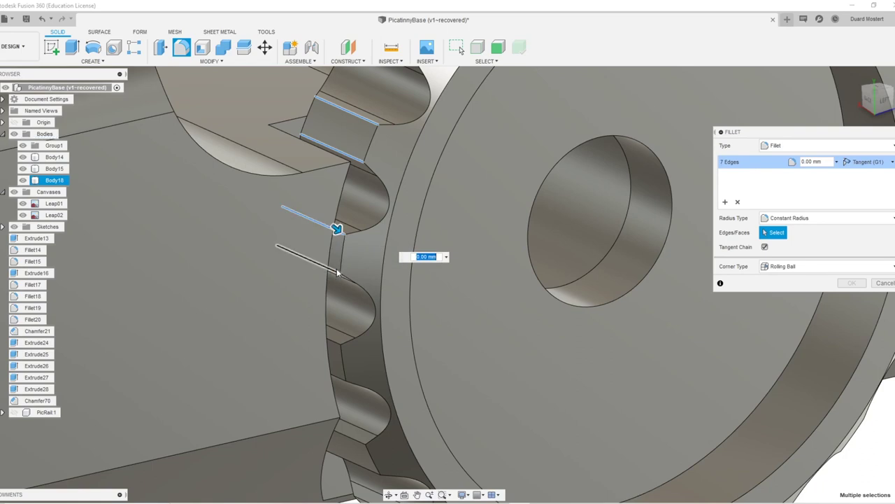
click(337, 272)
click(336, 378)
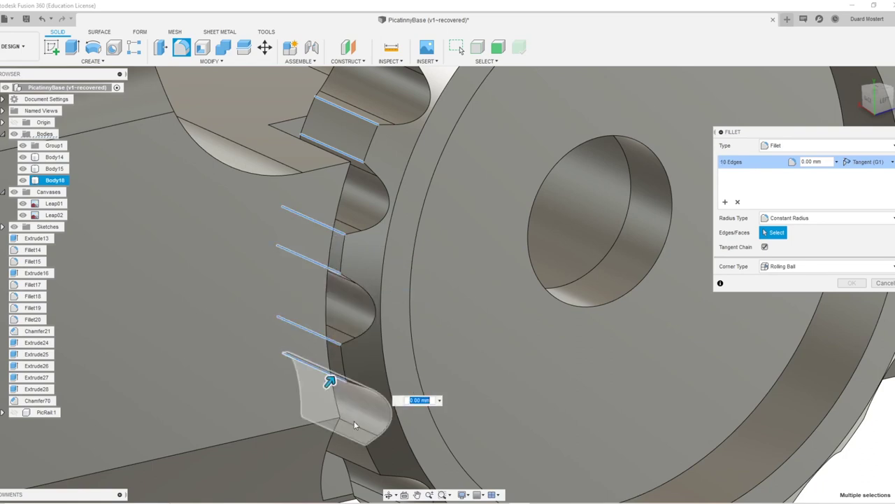
click(361, 469)
middle_drag(362, 469, 397, 330)
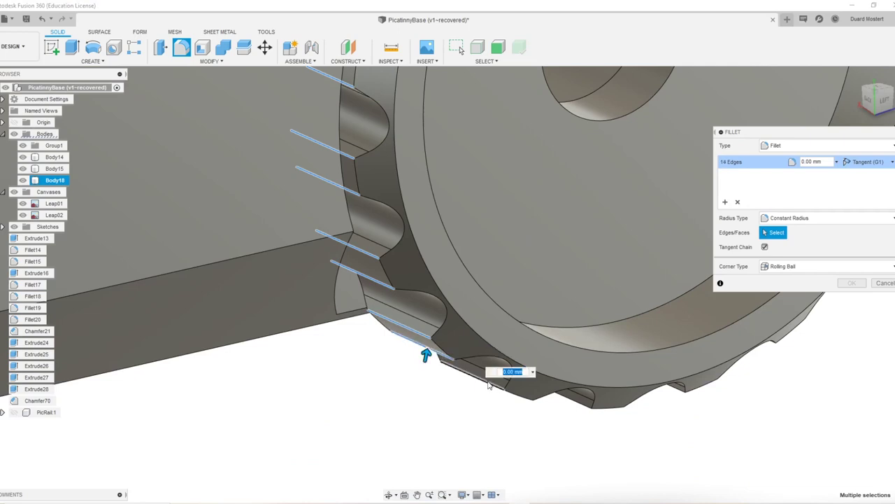
Step: Add the four lengthwise edges of the next two teeth near the knob's underside, keeping the mount base's edge out of the selection
scroll(483, 388, up, 3)
click(521, 418)
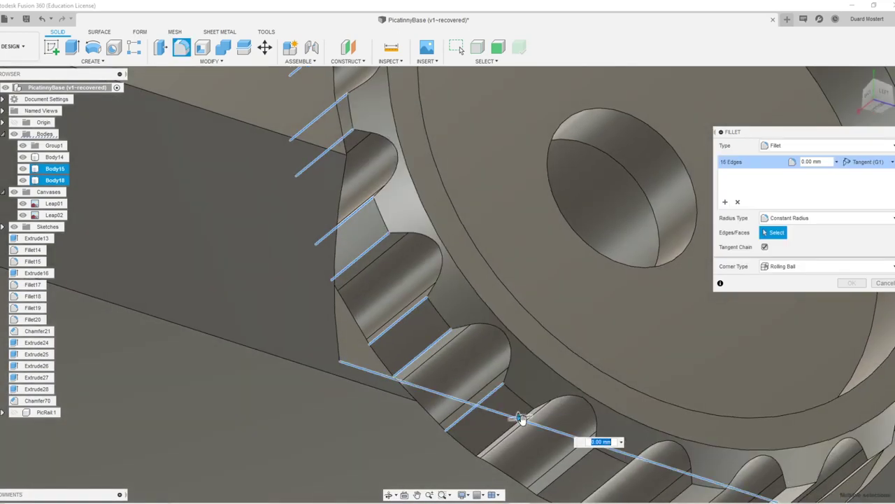
click(522, 418)
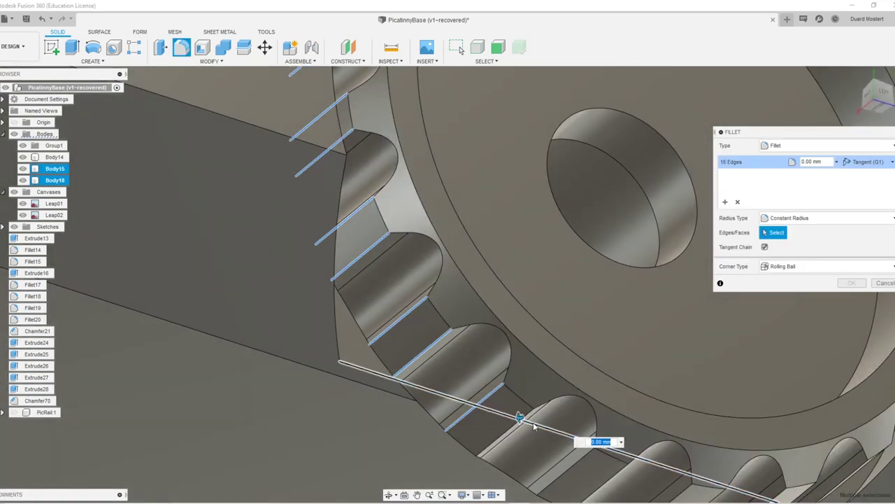
click(580, 465)
click(613, 480)
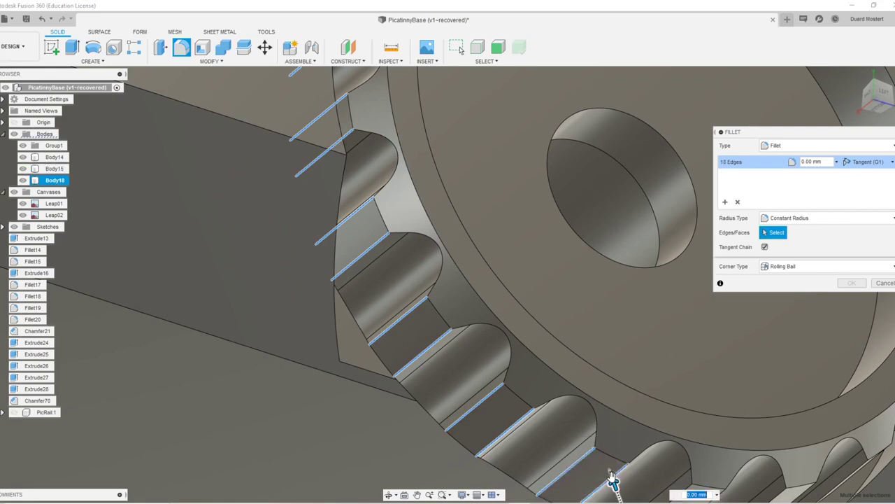
Step: Continue the fillet selection with the lengthwise edges of the two teeth at the bottom of the knob
middle_drag(693, 469, 487, 316)
click(477, 345)
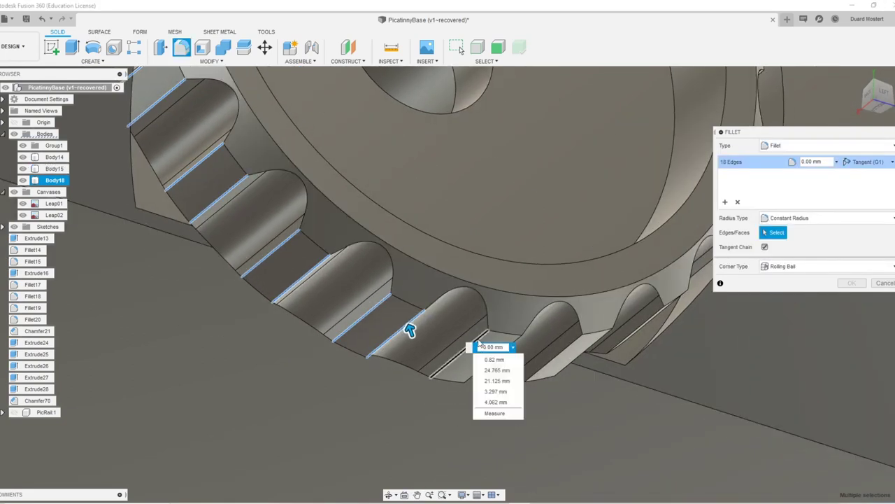
click(484, 335)
click(483, 337)
click(515, 349)
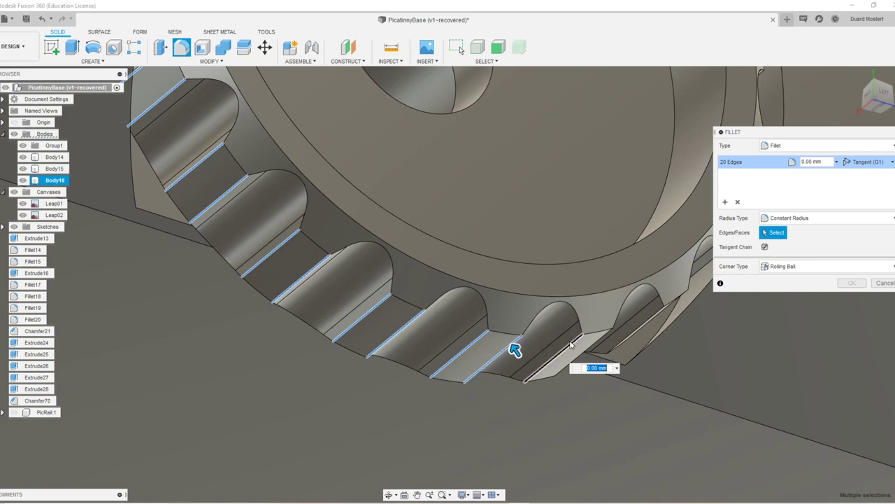
click(656, 309)
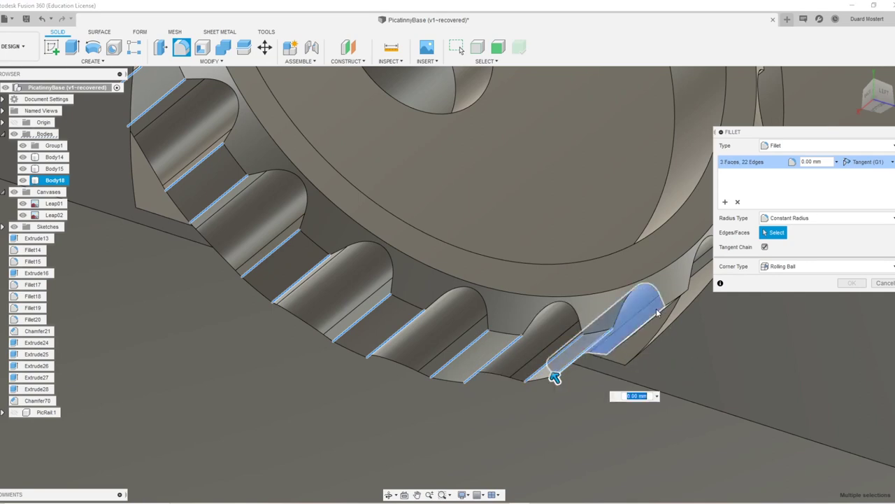
Step: Add the ten lengthwise edges of the next five teeth, going up the knob's opposite side, to the fillet selection
shift+middle_drag(657, 308, 480, 439)
click(480, 441)
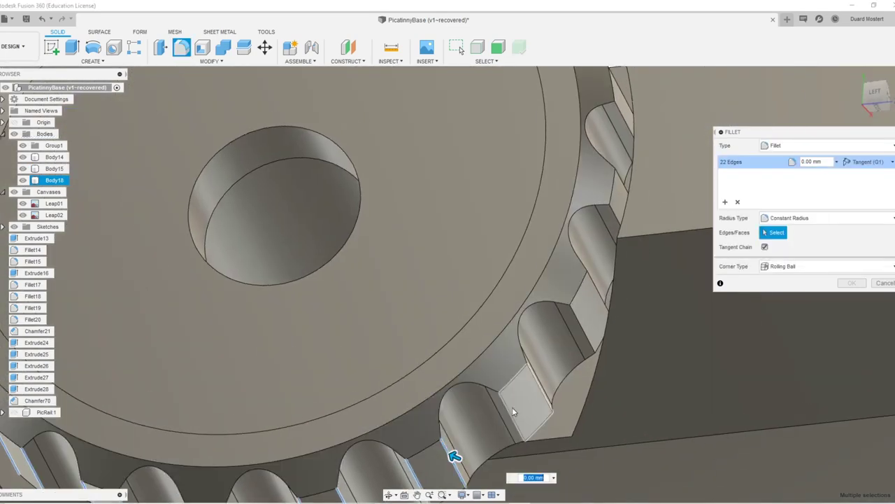
click(508, 412)
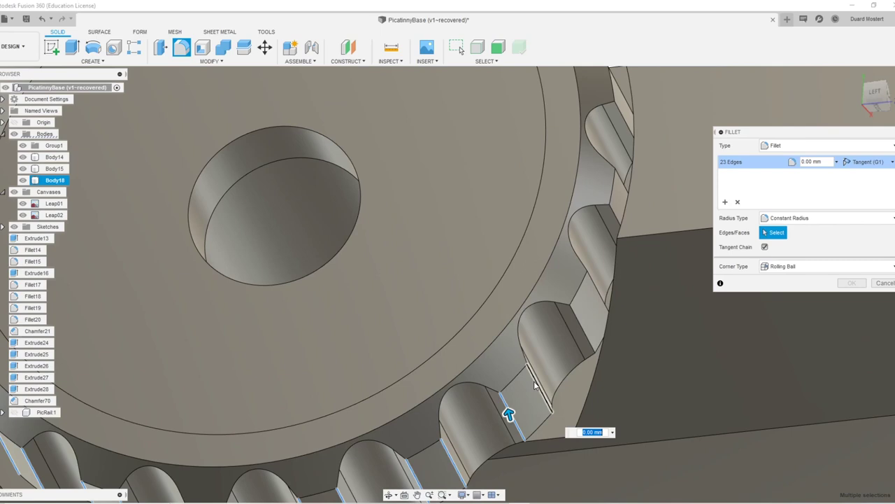
click(580, 329)
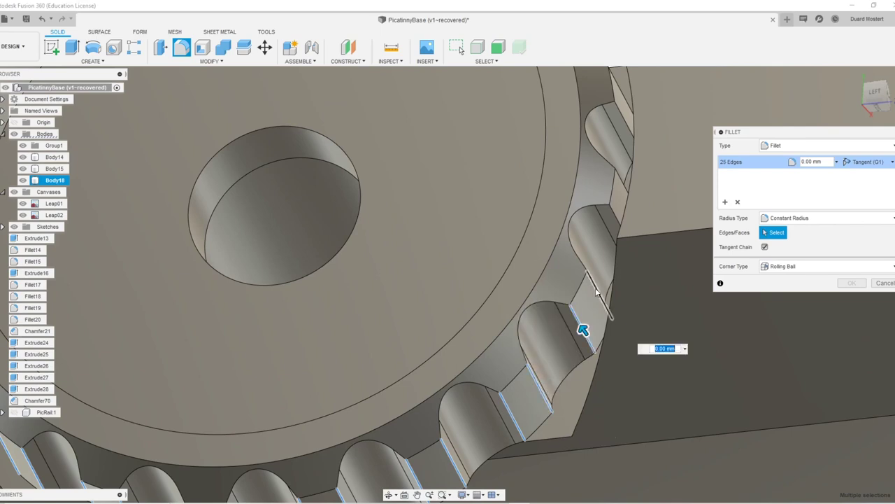
click(623, 189)
shift+middle_drag(622, 190, 567, 340)
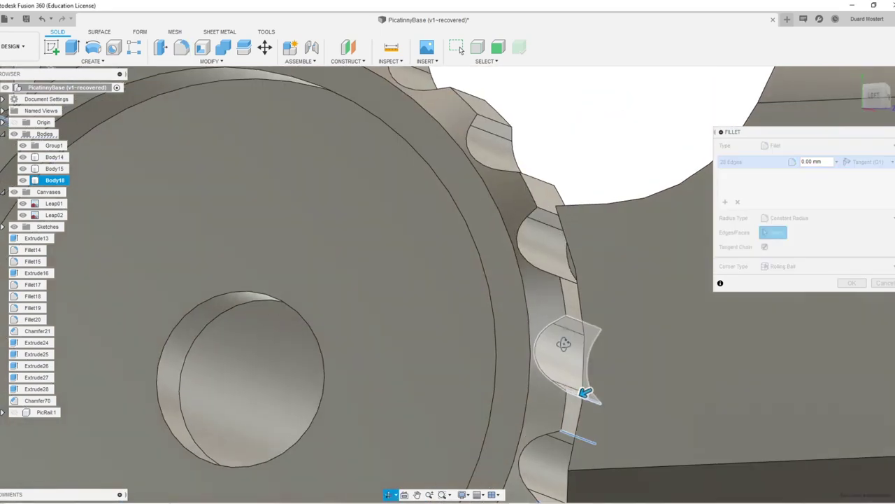
click(569, 302)
click(570, 318)
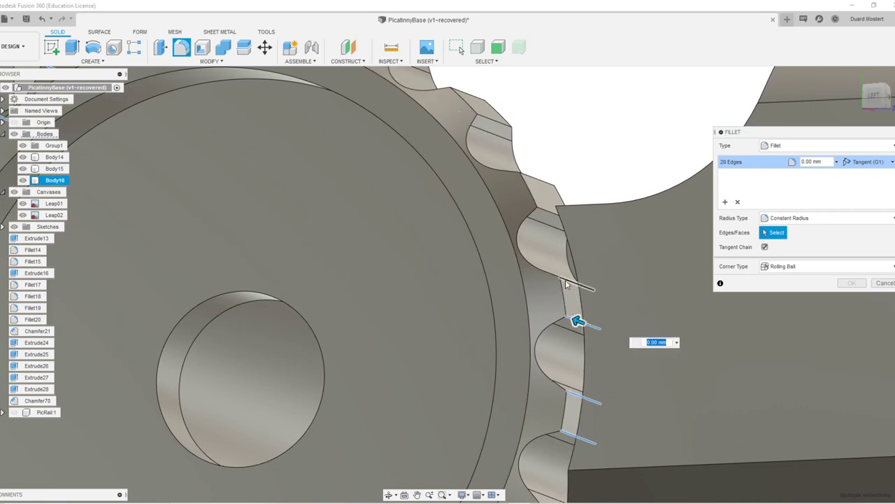
click(568, 281)
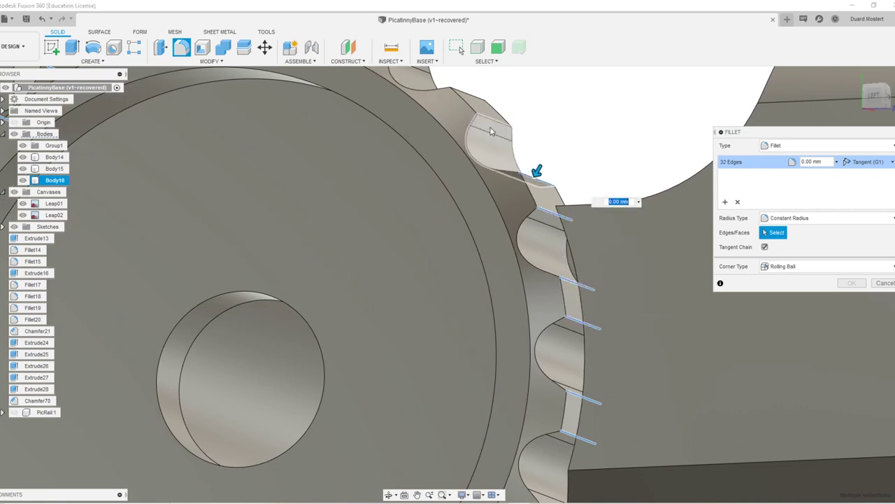
Step: Add the remaining eight lengthwise tooth edges across the top of the knob, selecting edges only and no tooth faces
middle_drag(451, 84, 520, 287)
click(514, 281)
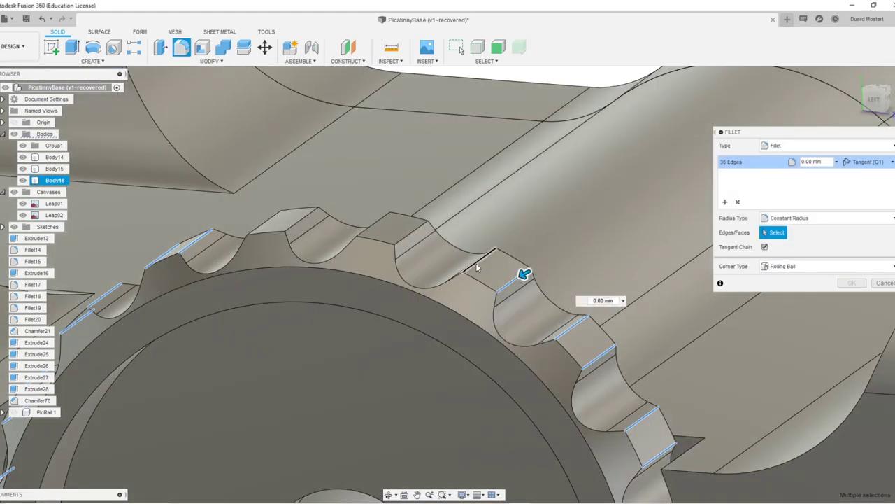
click(407, 239)
click(364, 231)
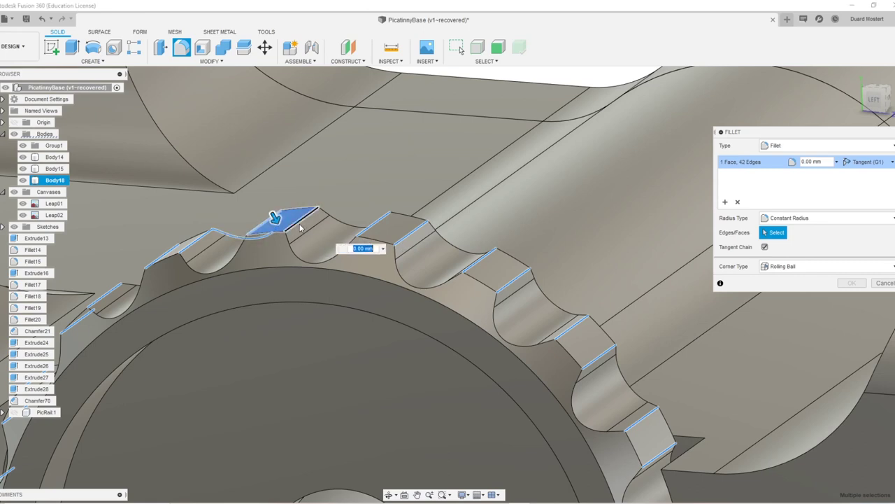
click(285, 230)
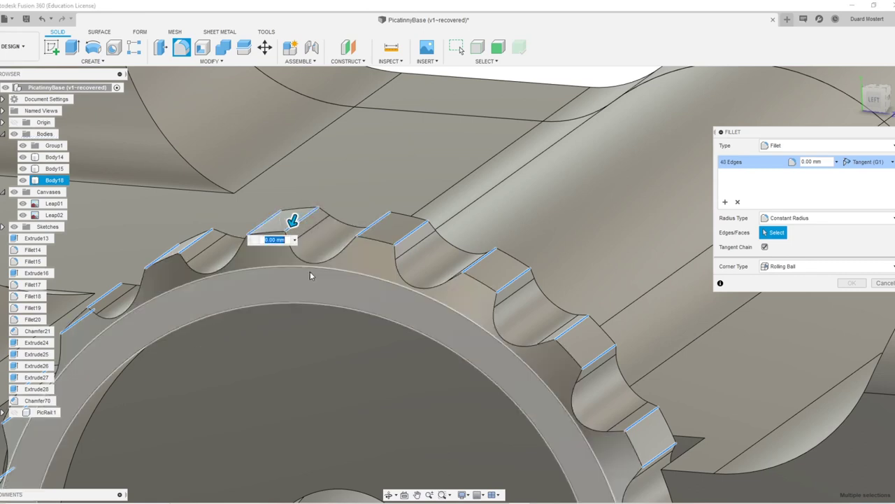
Step: Fillet all selected grip tooth edges with a radius of about 0.919 mm
scroll(314, 252, down, 5)
shift+middle_drag(317, 244, 419, 298)
scroll(596, 334, up, 3)
shift+middle_drag(596, 333, 364, 329)
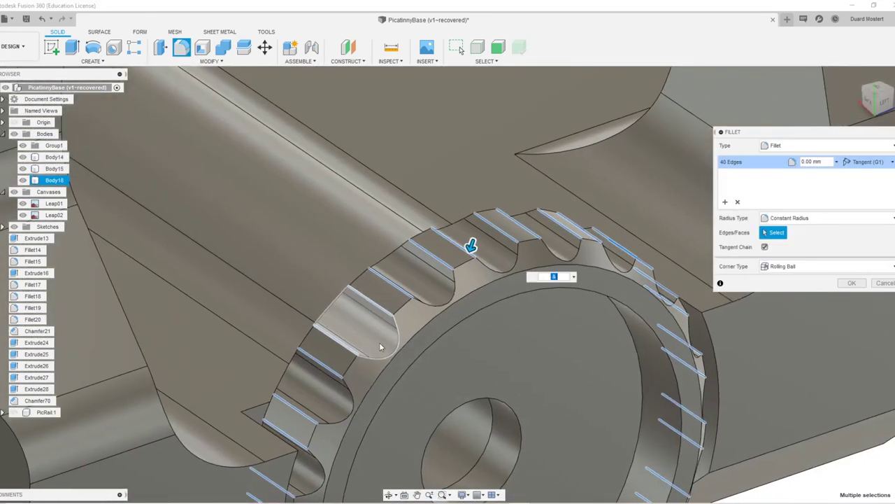
drag(471, 245, 469, 250)
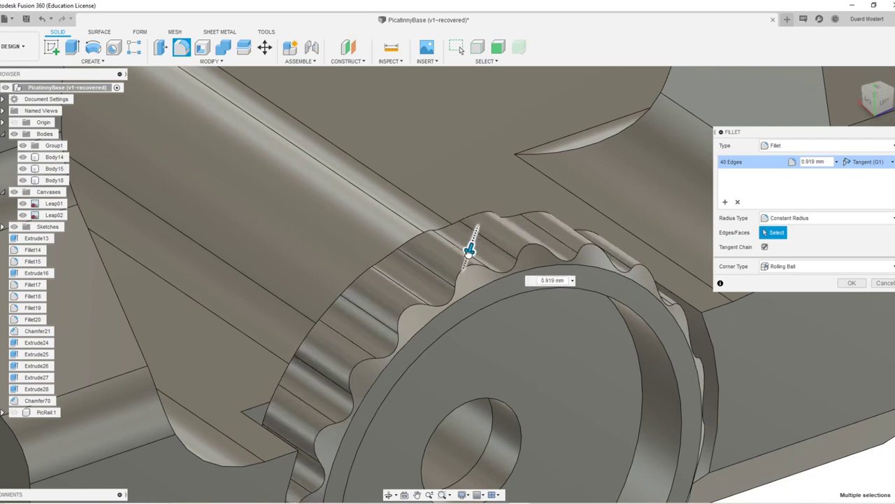
click(852, 283)
Step: Examine the filleted knob and the whole mount base from the back and both sides
key(F6)
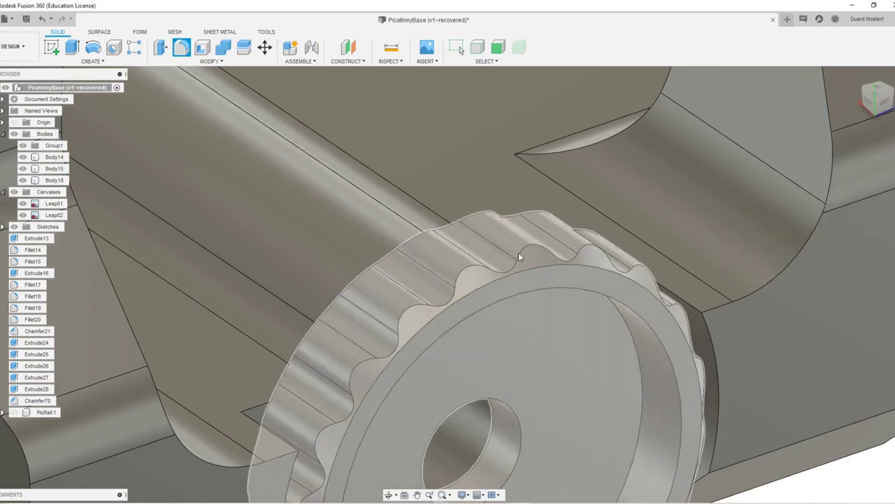
shift+middle_drag(415, 261, 477, 277)
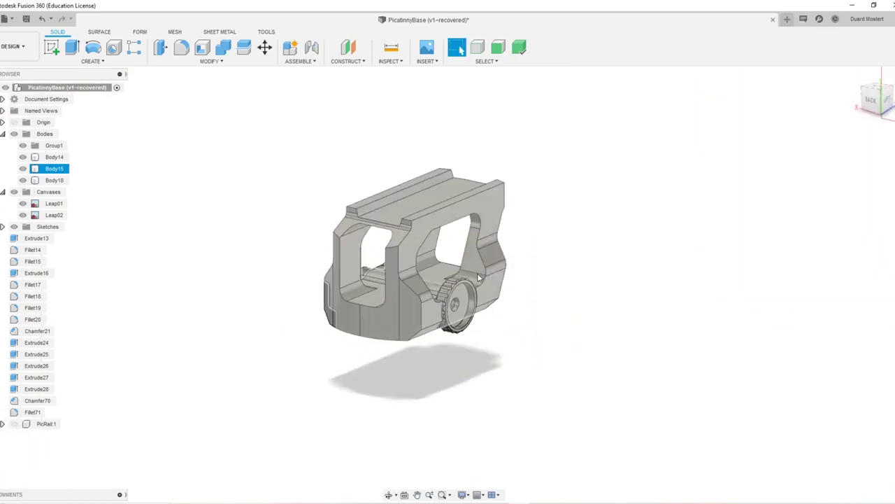
scroll(467, 274, up, 6)
shift+middle_drag(560, 374, 543, 349)
scroll(508, 361, down, 10)
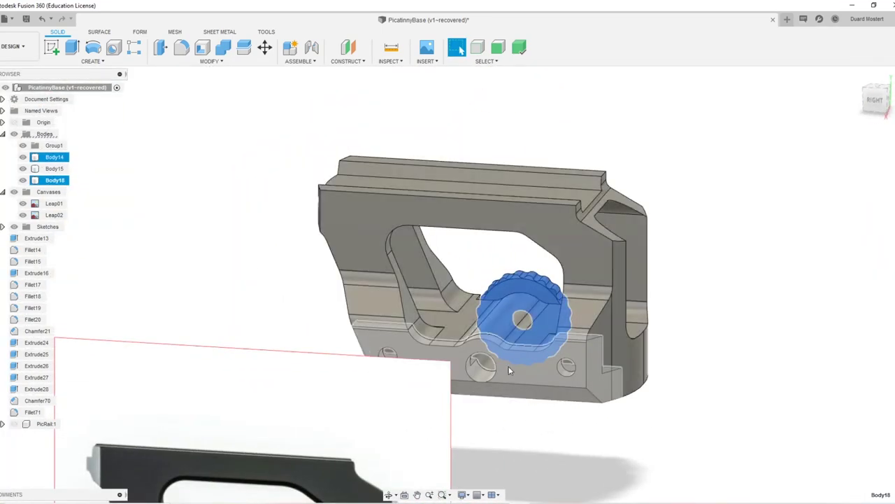
shift+middle_drag(700, 287, 455, 315)
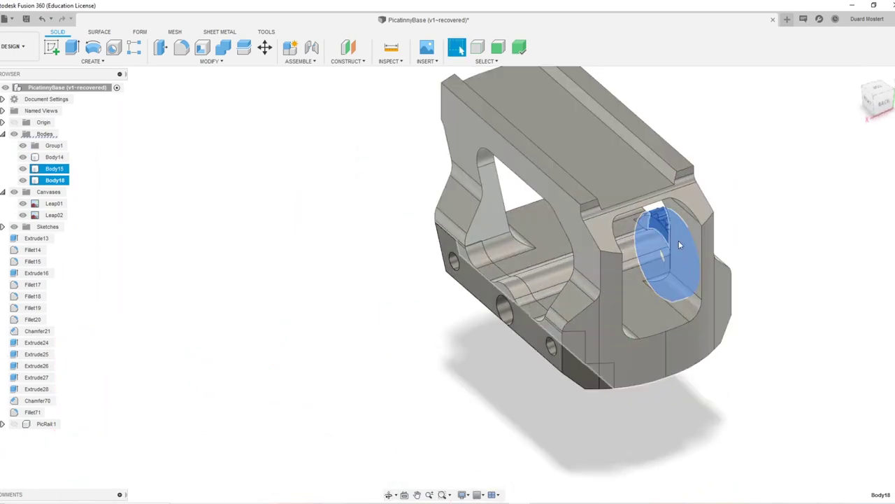
click(881, 106)
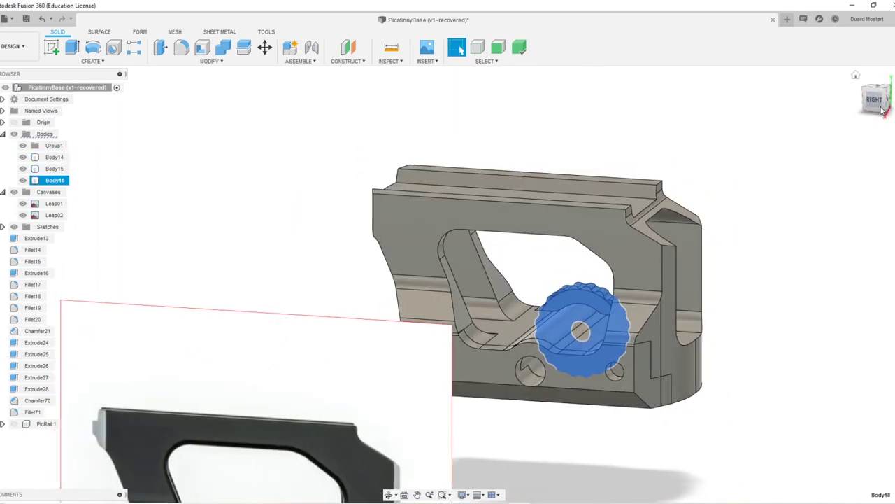
shift+middle_drag(780, 204, 483, 231)
mouse_move(779, 228)
shift+middle_down()
mouse_move(622, 310)
mouse_move(602, 301)
shift+middle_up()
Step: Start a cylinder concentric with the knob's centre hole, with a base diameter of about 5.151 mm
click(880, 101)
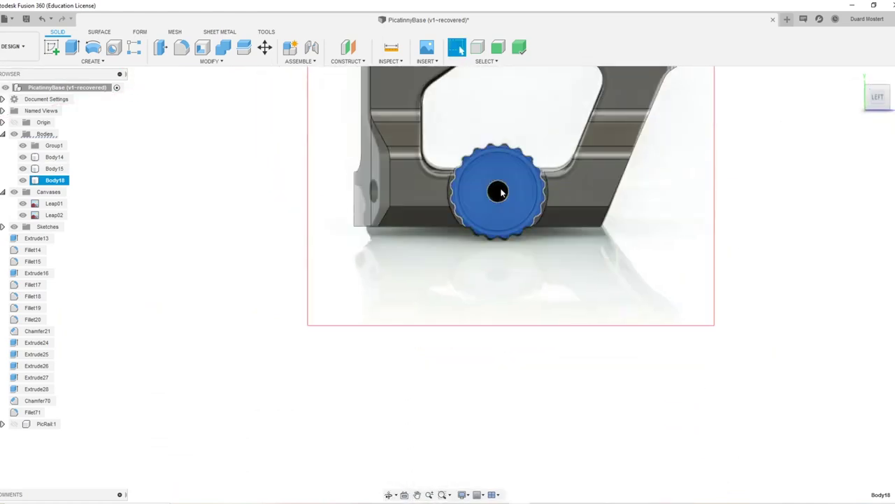
scroll(501, 194, up, 5)
middle_drag(579, 134, 513, 314)
key(s)
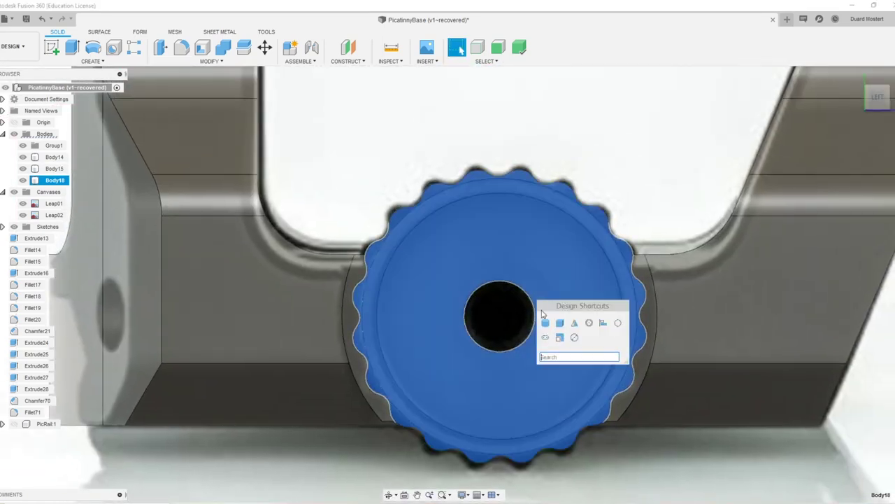
click(550, 324)
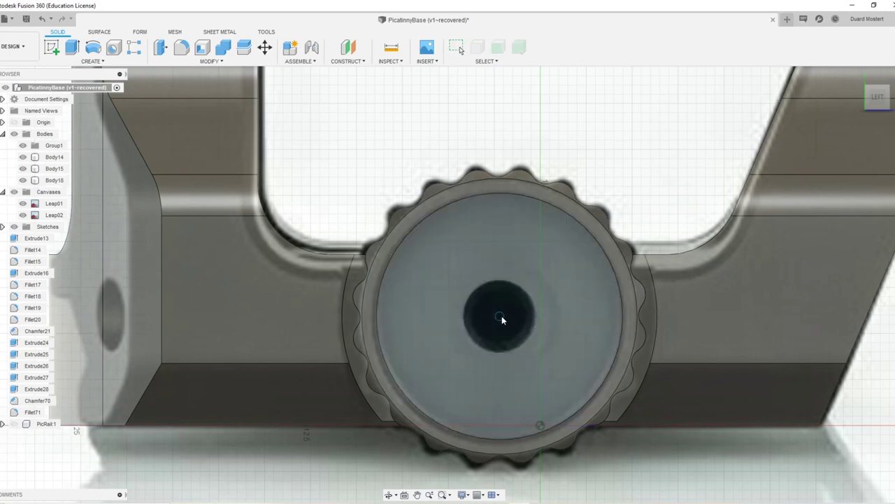
click(495, 317)
click(500, 316)
click(532, 280)
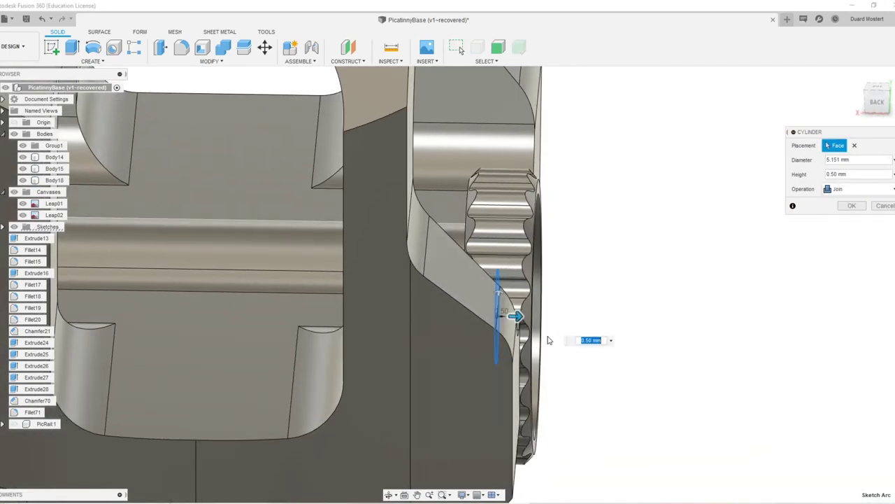
Step: Extend the cylinder through the full width of the mount base to a height of -35.587 mm as a new body
drag(516, 316, 0, 315)
middle_drag(0, 334, 347, 314)
drag(322, 287, 189, 285)
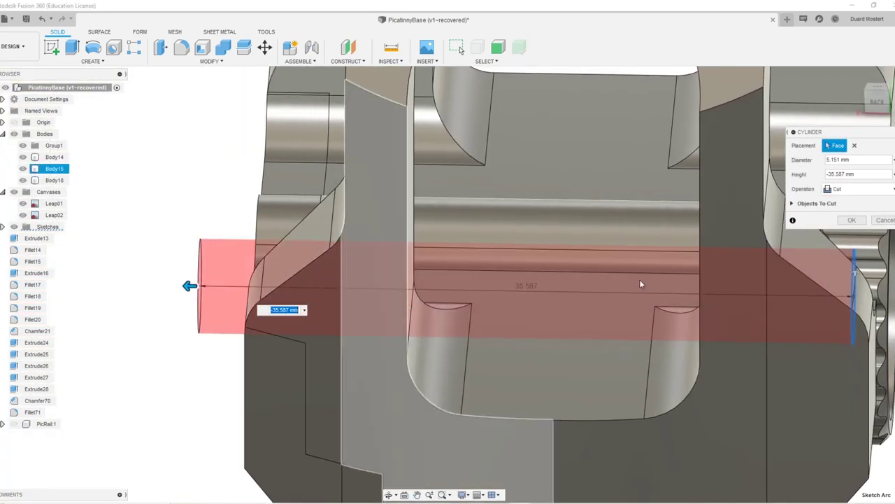
click(848, 191)
click(848, 238)
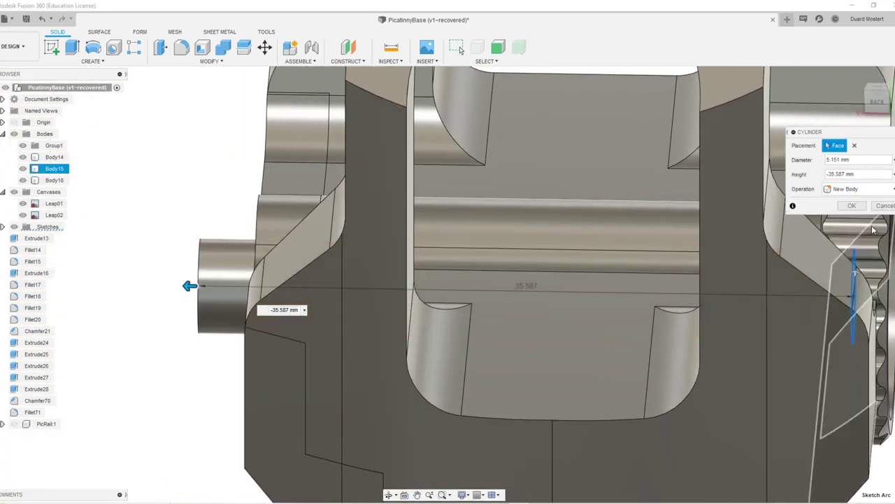
click(864, 206)
key(F6)
shift+middle_drag(456, 273, 510, 277)
scroll(426, 312, up, 5)
shift+middle_drag(427, 312, 350, 355)
key(q)
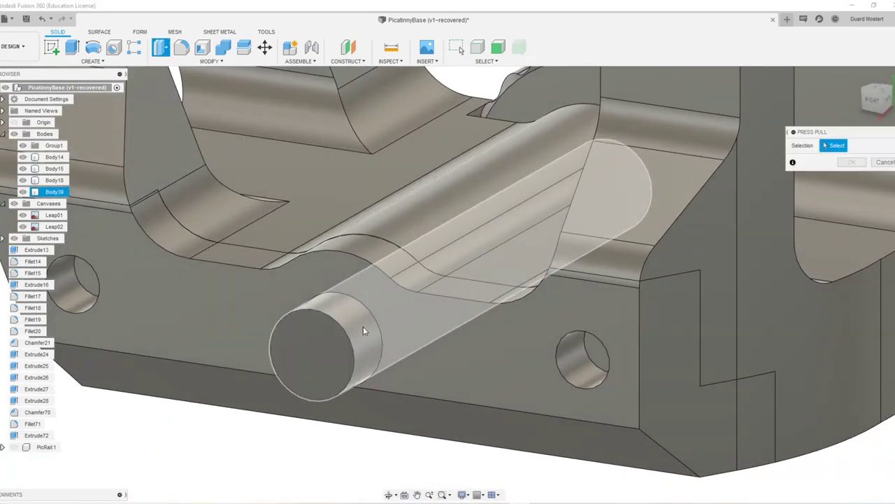
click(363, 326)
drag(341, 318, 317, 305)
shift+middle_drag(327, 315, 382, 305)
scroll(286, 337, up, 3)
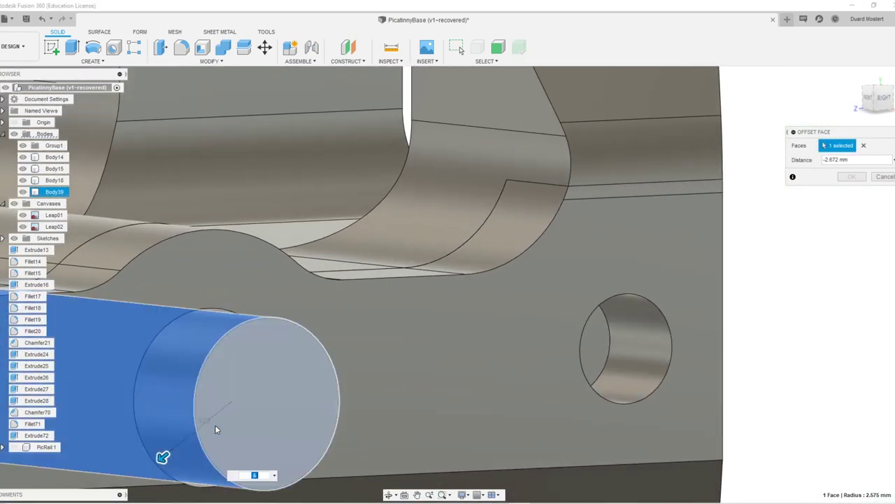
drag(160, 456, 181, 441)
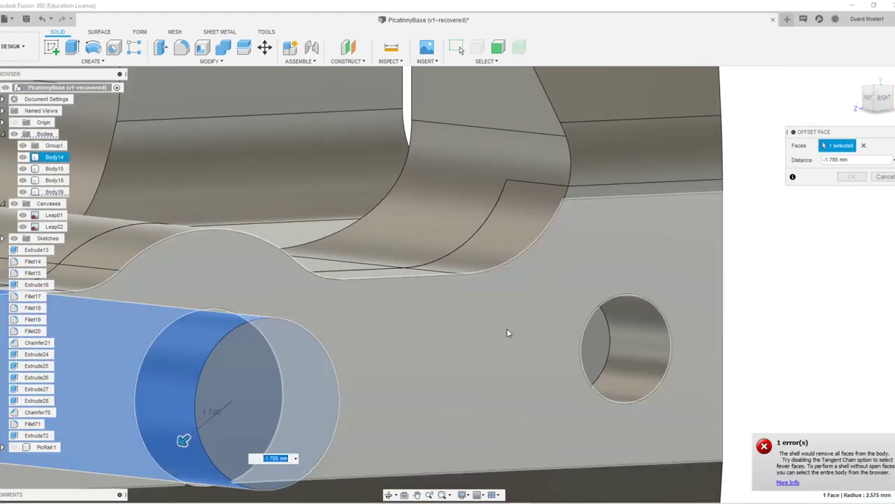
click(887, 177)
Step: Offset the cross bolt's cylindrical side face to a distance of about 2.678 mm
middle_drag(411, 294, 598, 242)
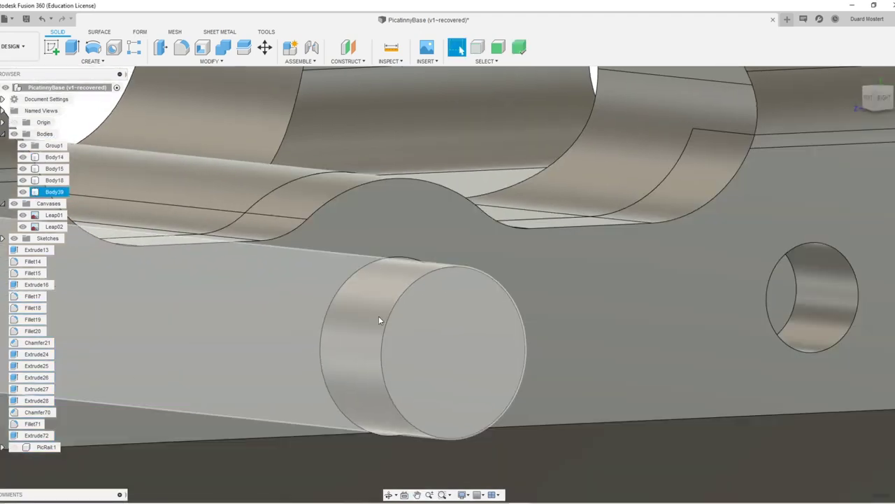
click(378, 316)
key(q)
click(362, 289)
drag(362, 289, 356, 287)
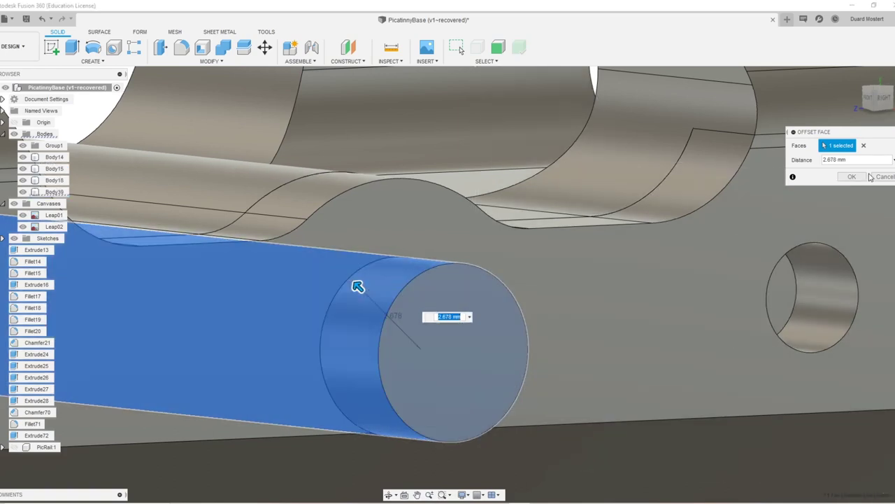
click(854, 176)
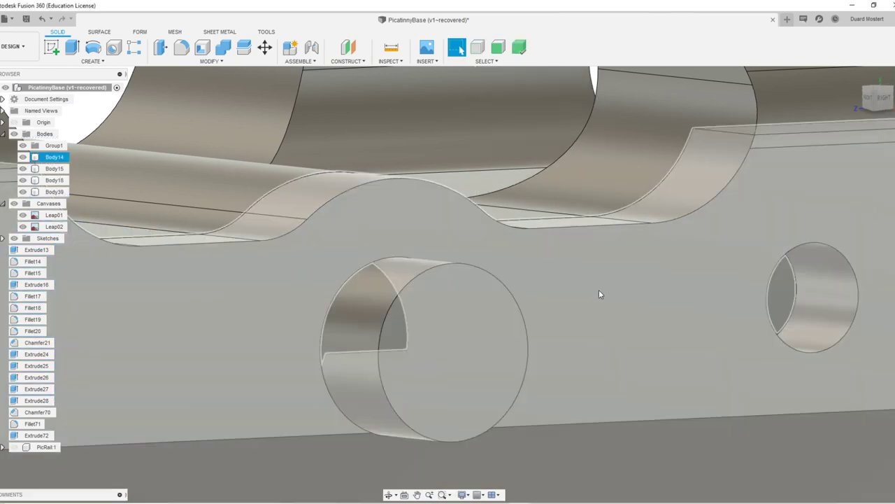
Step: Isolate the clamping knob and the cross bolt from the rest of the mount
scroll(446, 282, down, 5)
scroll(389, 282, down, 15)
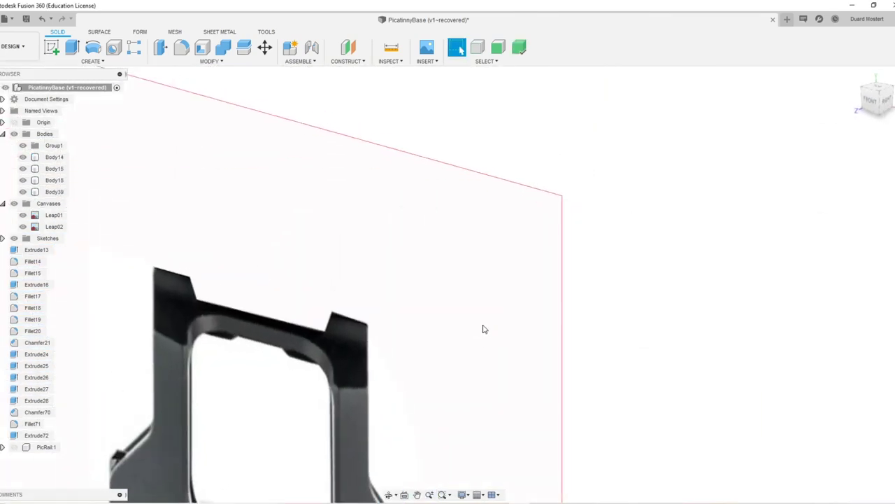
middle_drag(599, 248, 501, 298)
scroll(446, 285, up, 12)
middle_drag(483, 392, 506, 233)
click(699, 416)
right_click(700, 418)
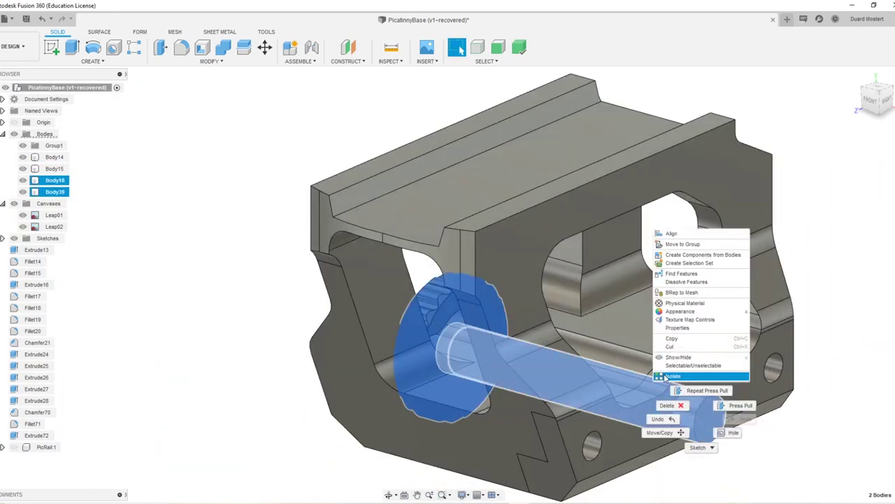
click(665, 378)
click(515, 380)
shift+middle_drag(516, 380, 554, 408)
key(q)
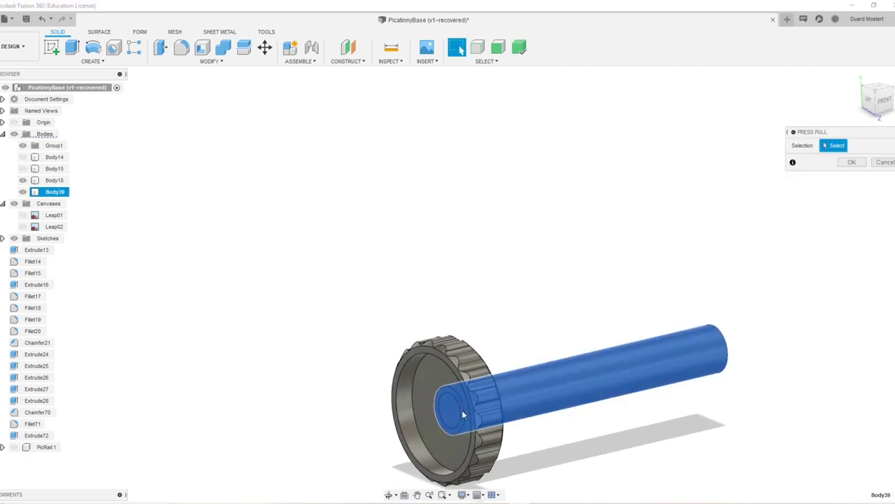
click(462, 414)
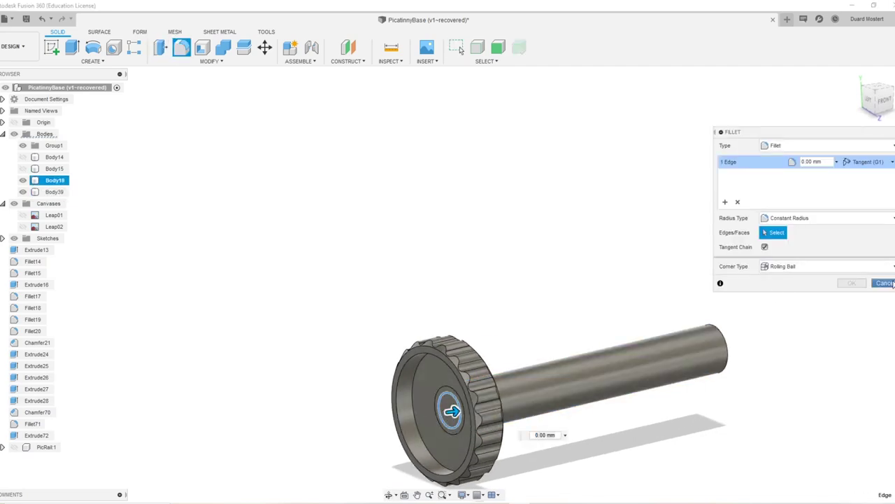
click(889, 283)
Step: Offset the bolt's end face at the knob with Press Pull
click(451, 418)
shift+middle_drag(606, 426, 491, 371)
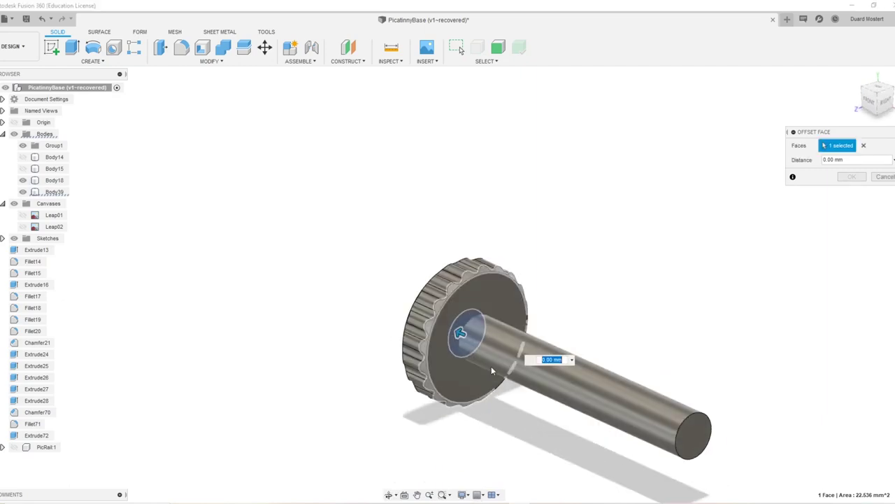
click(490, 295)
click(512, 312)
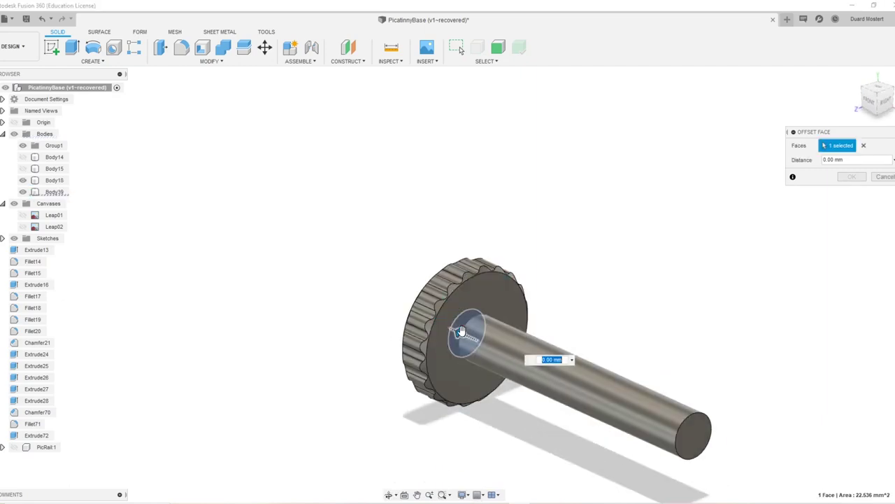
drag(483, 325, 502, 306)
click(850, 177)
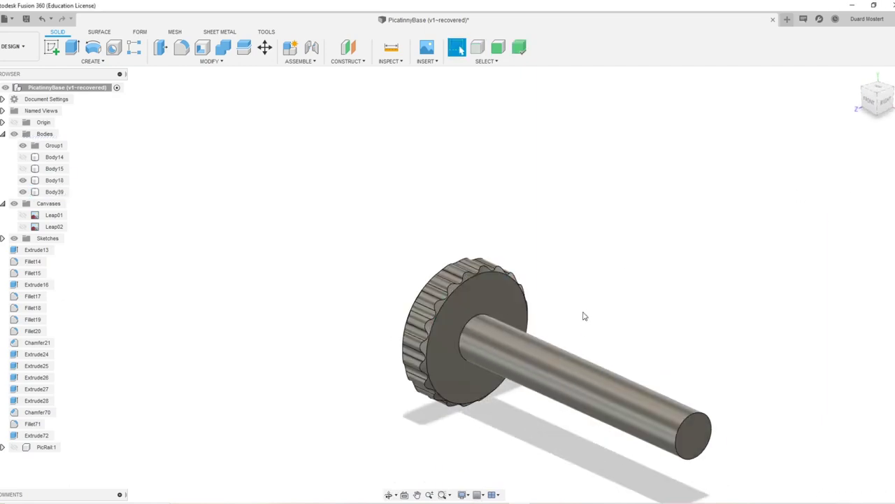
Step: Join the cross bolt to the clamping knob with Combine, without keeping the tool body
click(478, 301)
click(223, 47)
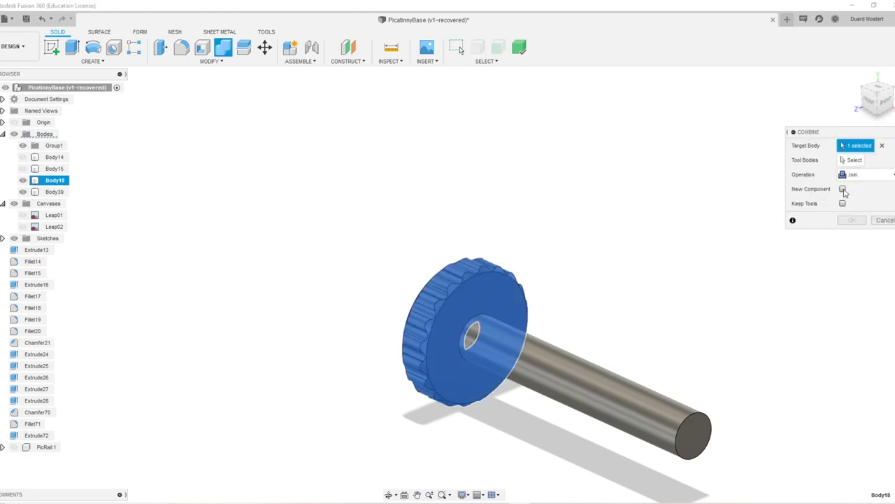
click(612, 376)
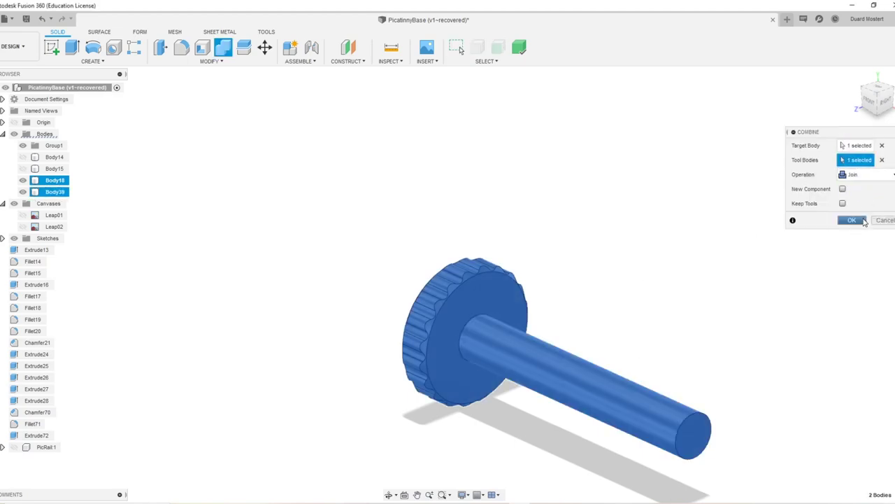
click(852, 221)
Step: Unisolate the joined knob and bolt so the whole mount base is shown again
click(520, 342)
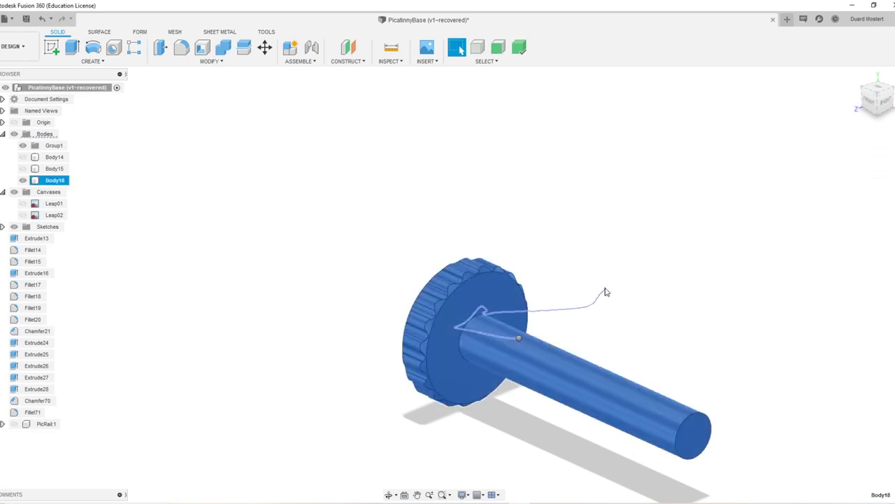
right_click(492, 305)
click(482, 255)
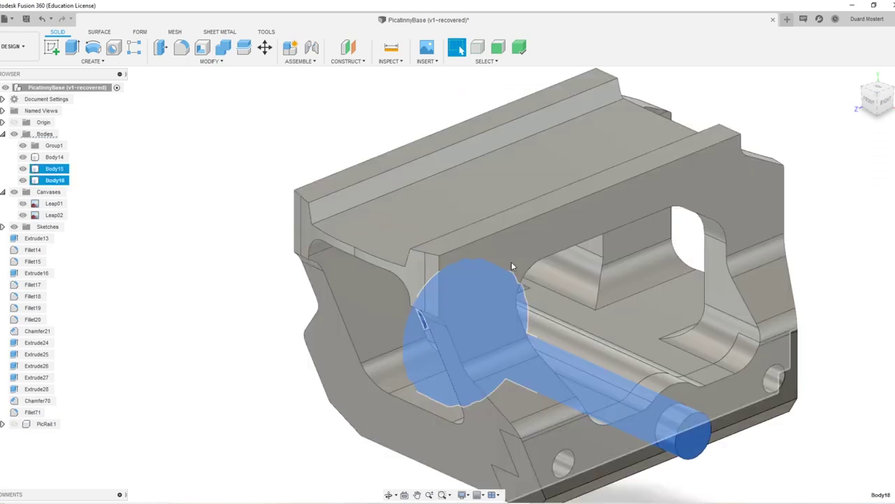
click(610, 389)
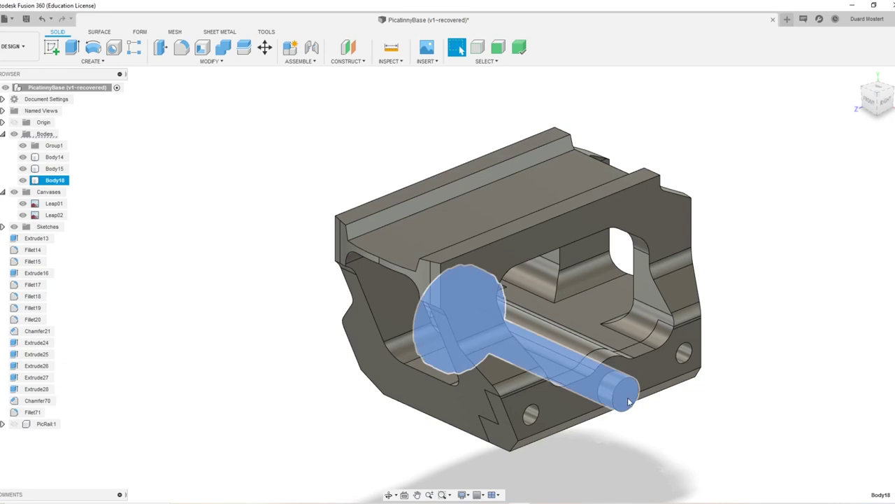
key(Escape)
Step: Offset the bolt's free end face inward by about -2.587 mm to recess it in the base's side
key(q)
click(628, 400)
shift+middle_drag(639, 421, 673, 426)
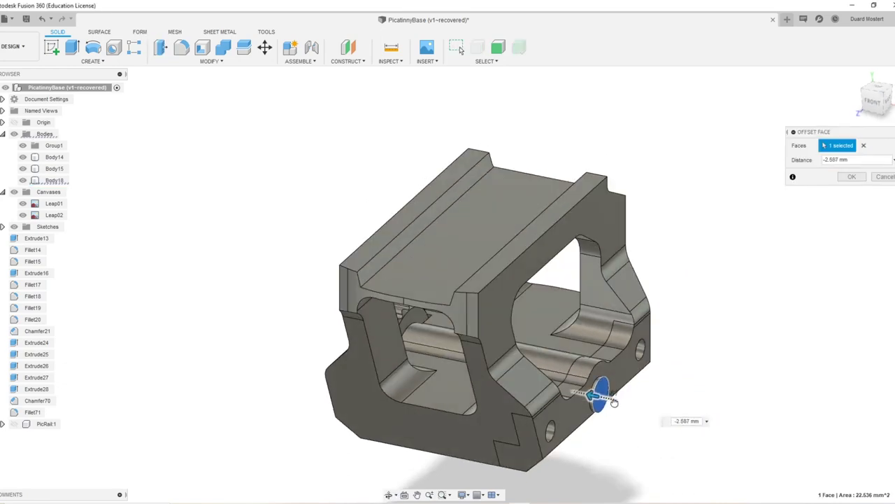
click(854, 178)
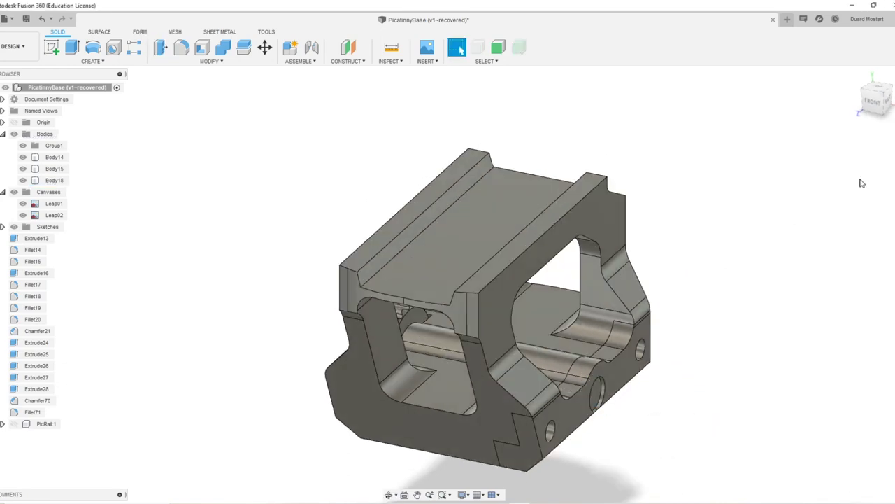
Step: Hide the reference canvases Leap01 and Leap02
shift+middle_drag(733, 268, 642, 399)
scroll(636, 241, up, 5)
click(880, 101)
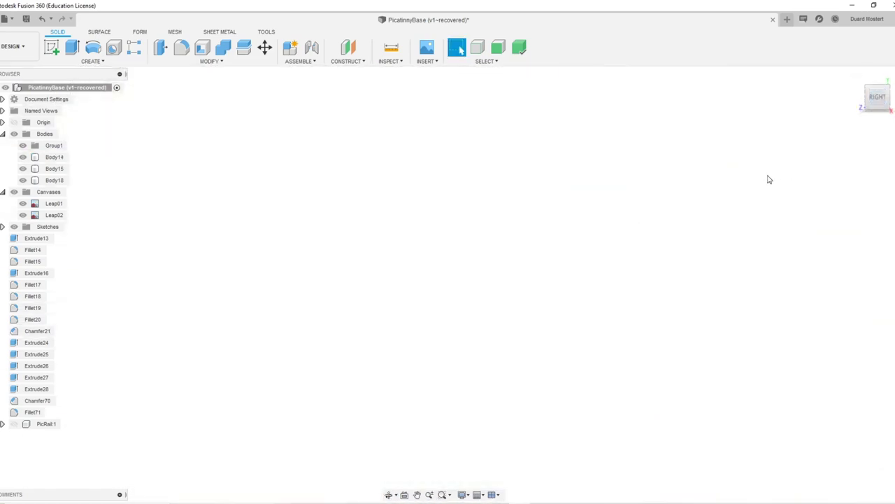
scroll(590, 234, down, 10)
middle_drag(527, 203, 554, 259)
shift+middle_drag(554, 259, 490, 274)
click(23, 203)
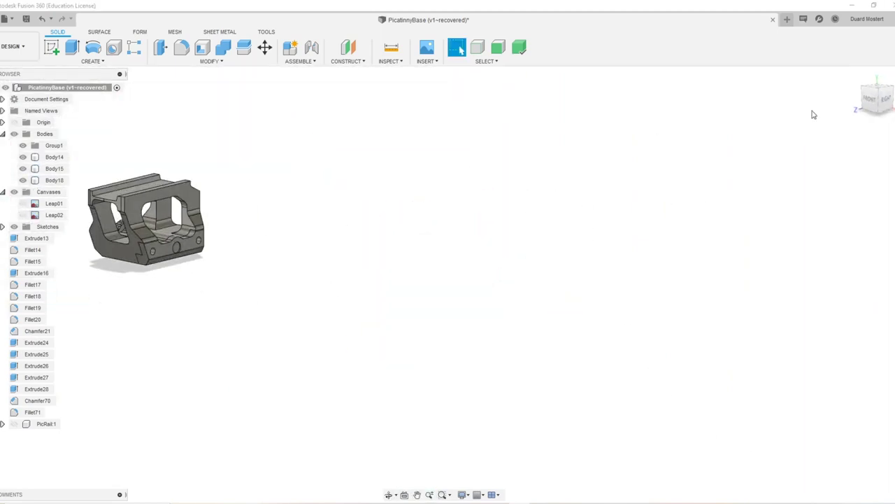
Step: Create a cylinder of 3.303 mm diameter and about -5.499 mm height as a new body in the small side hole near the rear
drag(892, 100, 844, 112)
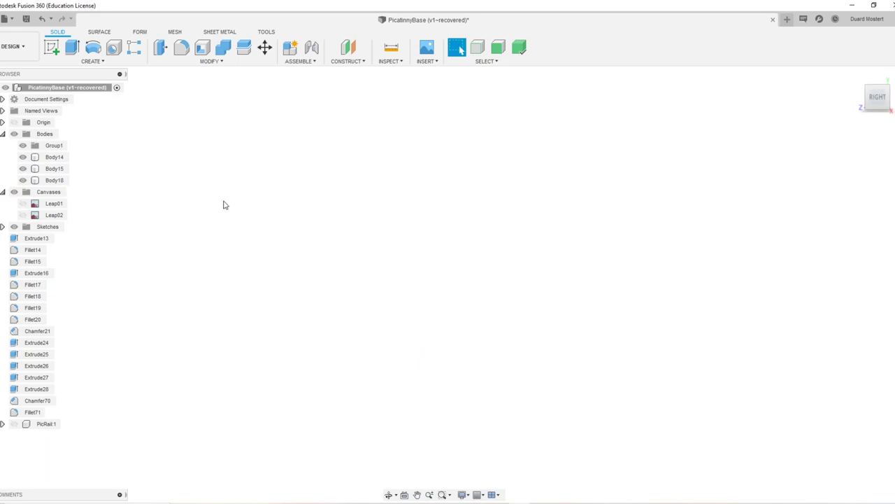
key(s)
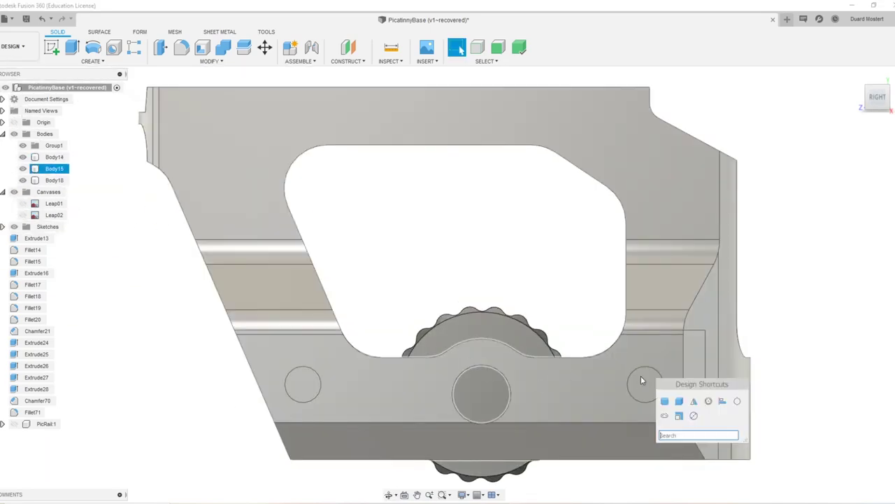
click(665, 401)
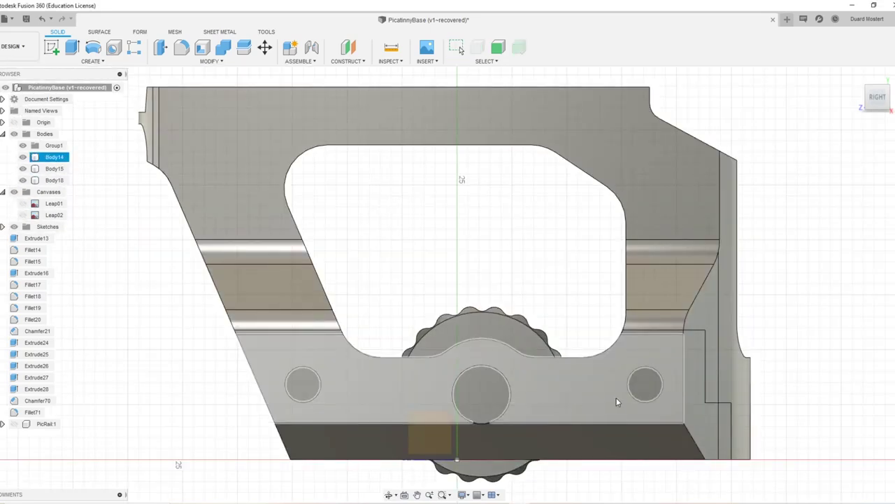
click(658, 378)
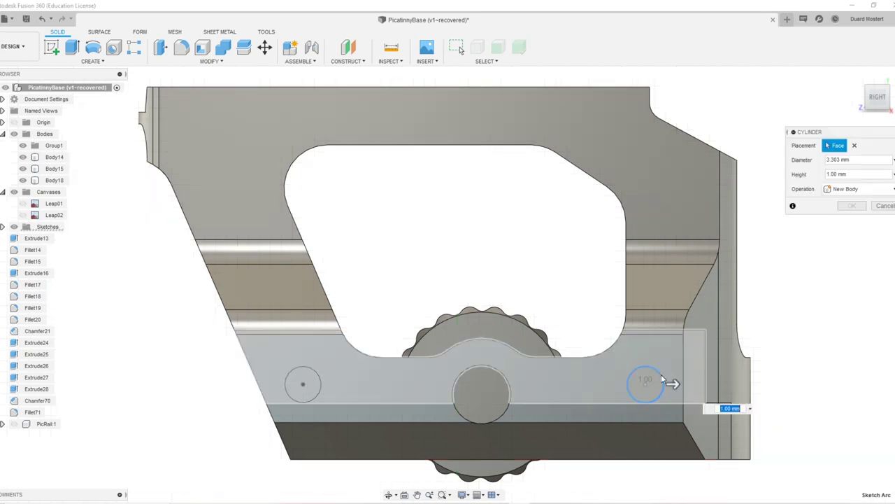
shift+middle_drag(664, 379, 589, 288)
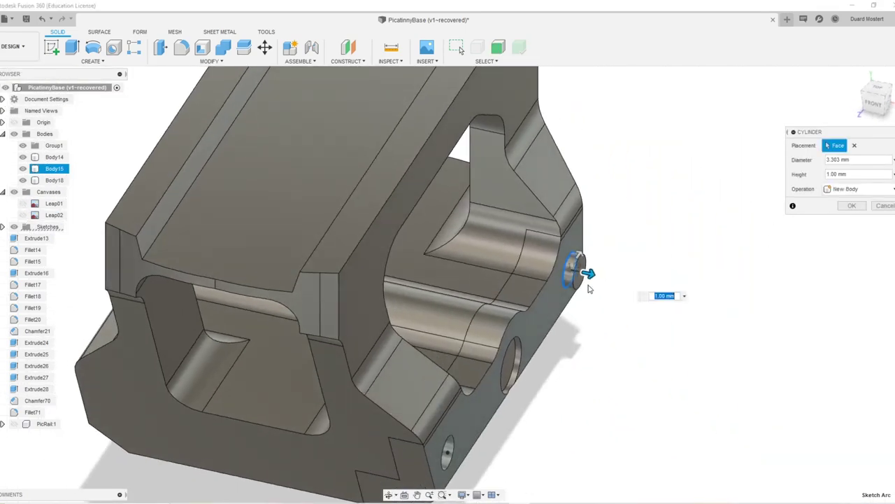
drag(589, 273, 557, 261)
click(850, 189)
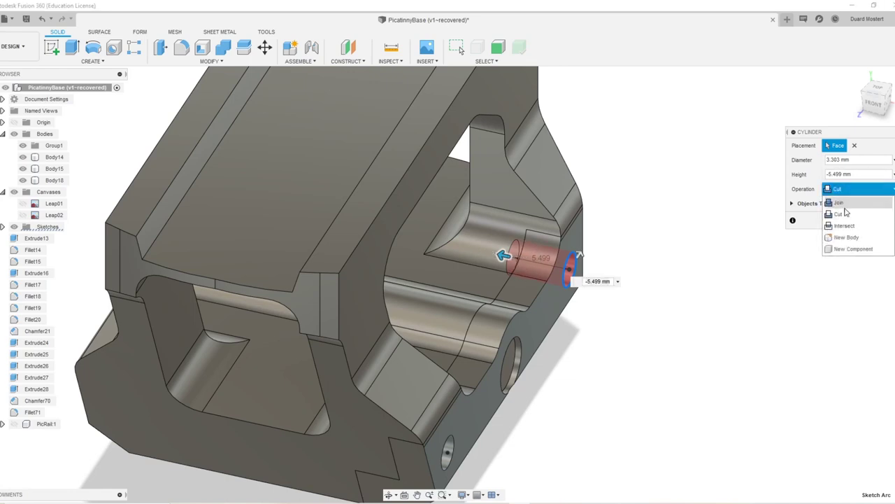
click(848, 237)
click(860, 206)
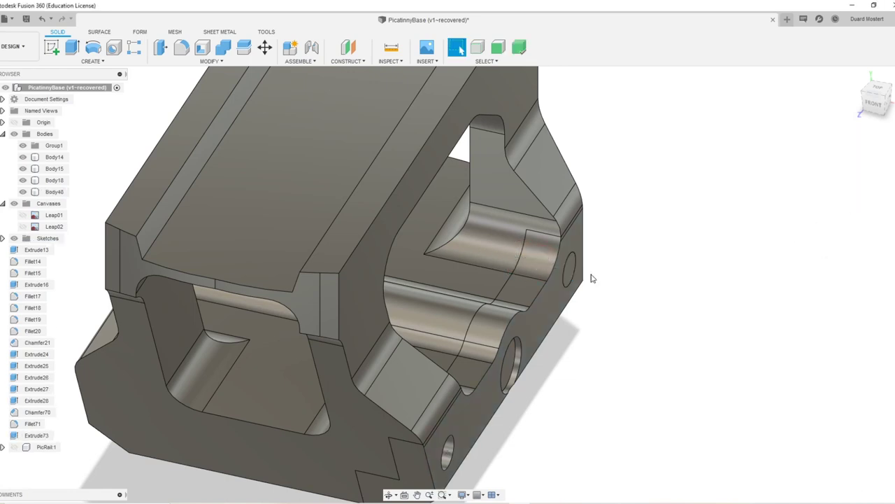
Step: Offset the new pin's outer end face inward by about -0.27 mm
middle_drag(551, 338, 566, 274)
key(q)
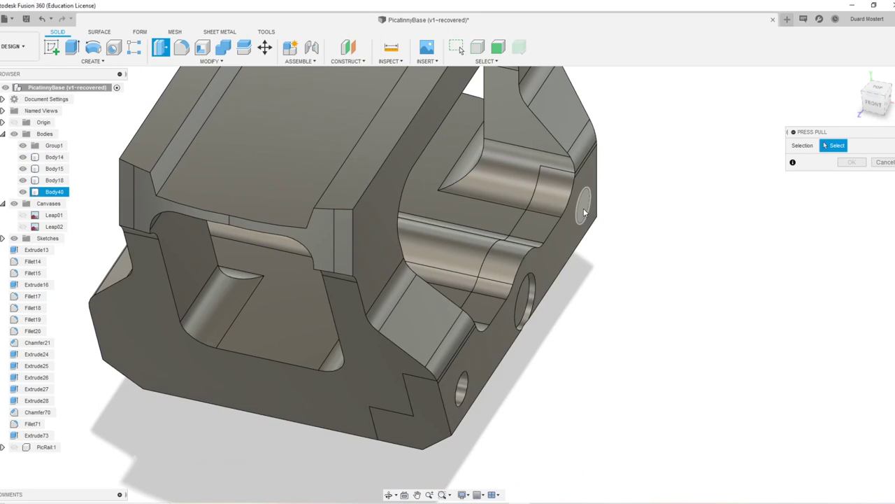
click(584, 212)
drag(593, 210, 589, 209)
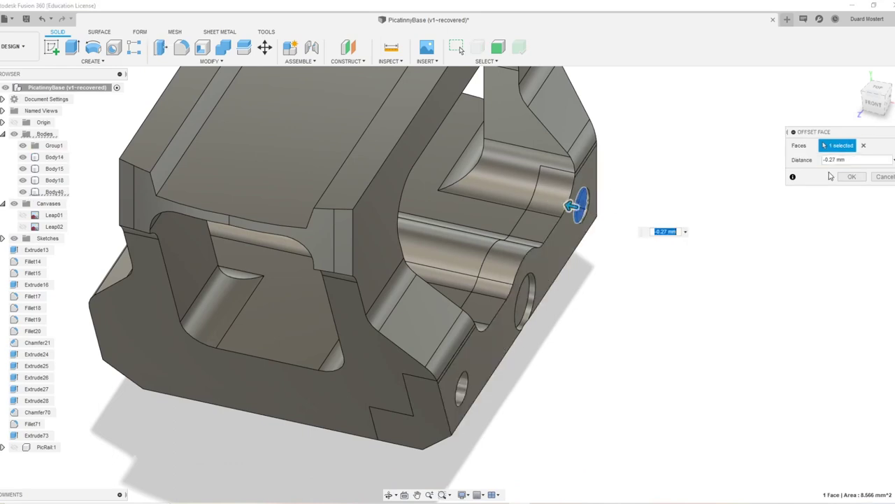
click(851, 177)
Step: Create a cylinder of 3.303 mm diameter and about -5.547 mm height as a new body in the small side hole near the front
shift+middle_drag(811, 198, 608, 244)
middle_drag(236, 175, 504, 251)
scroll(503, 250, up, 4)
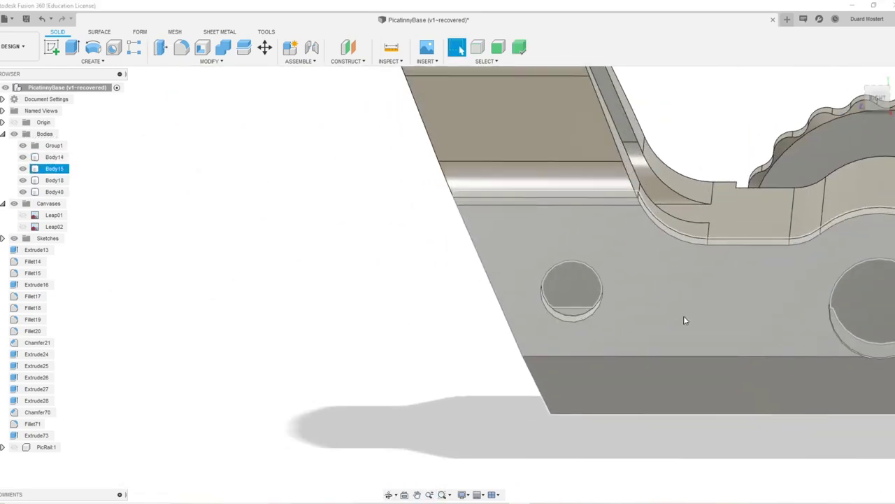
key(s)
click(634, 320)
click(635, 293)
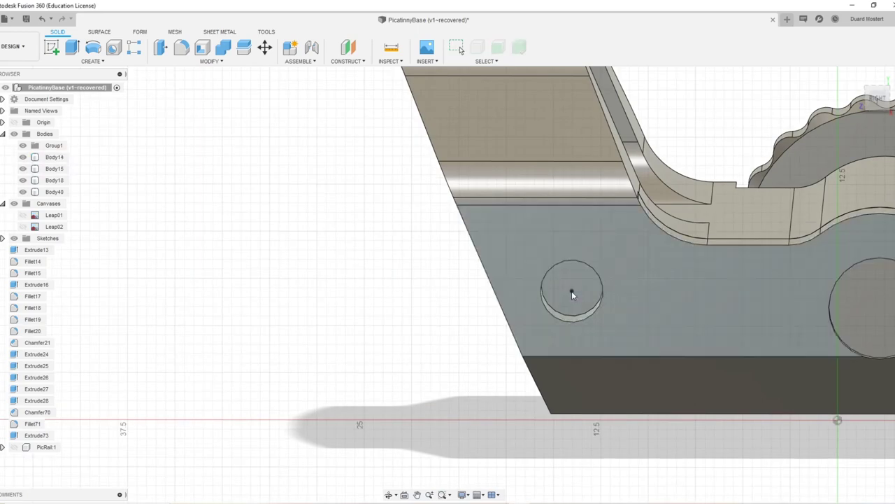
click(593, 272)
shift+middle_drag(613, 292, 584, 293)
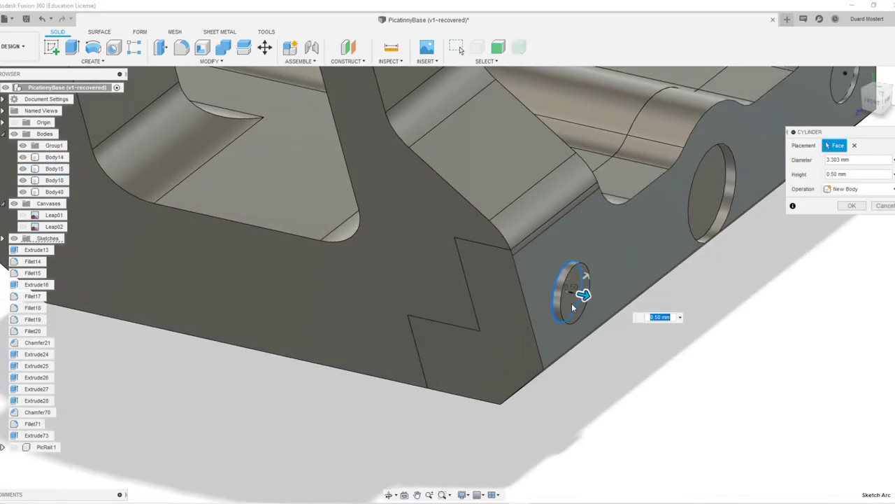
drag(583, 294, 481, 275)
click(834, 189)
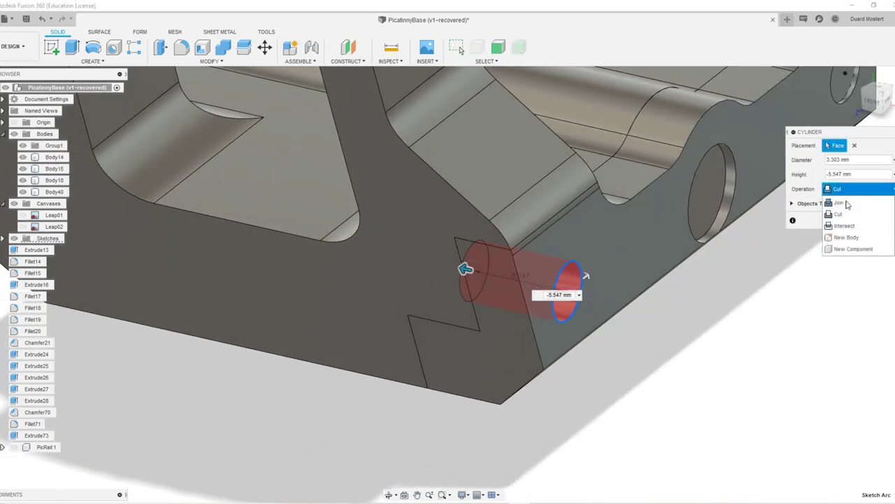
click(847, 238)
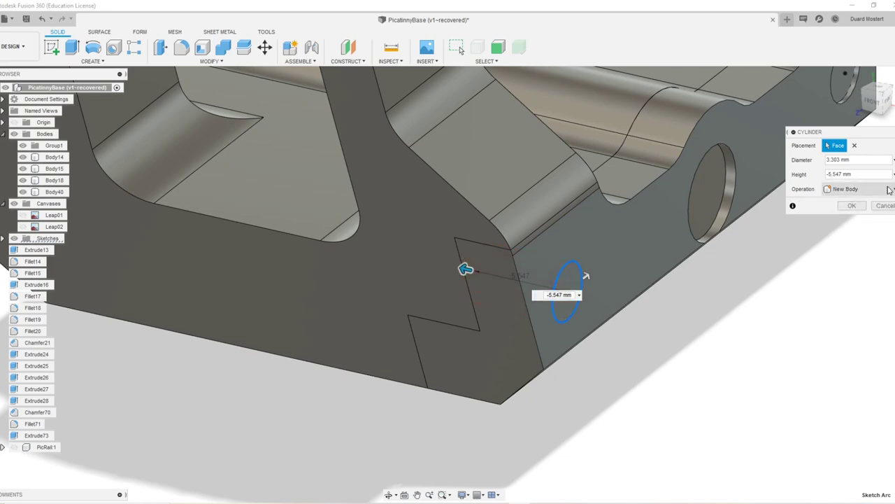
click(852, 204)
Step: Offset the front pin's outer end face inward by about -0.426 mm to recess it in its hole
key(q)
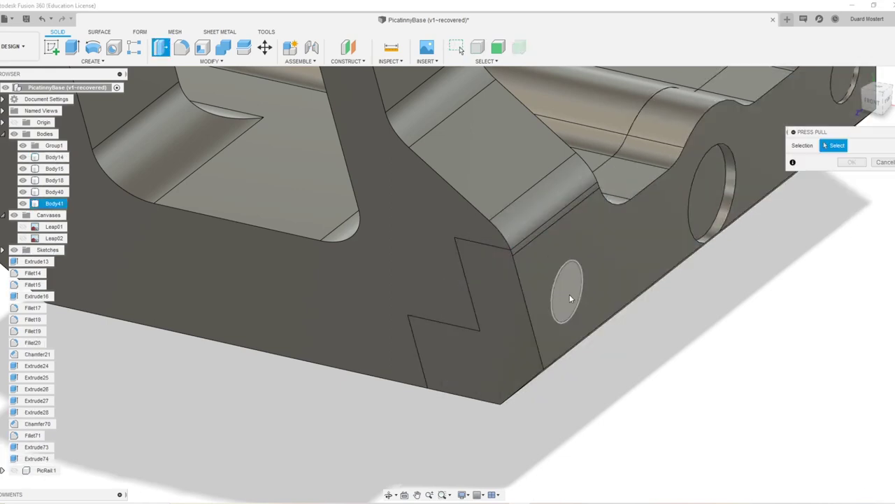
click(570, 293)
drag(575, 294, 558, 290)
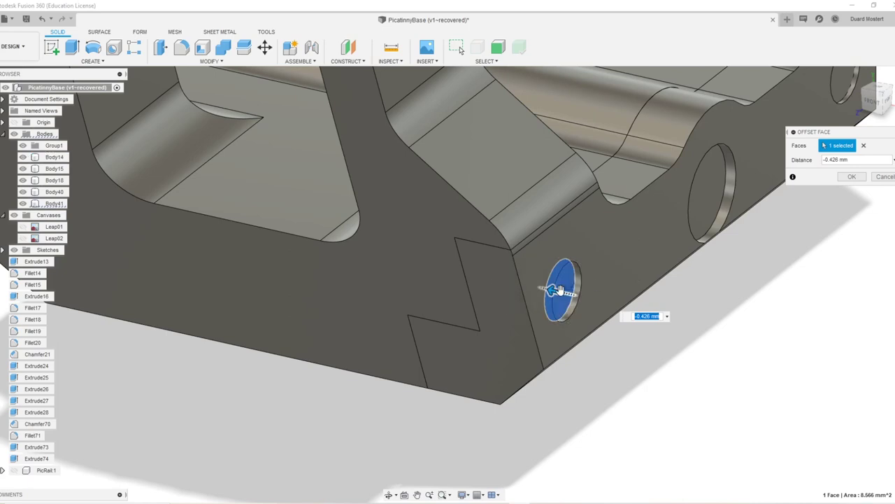
click(853, 179)
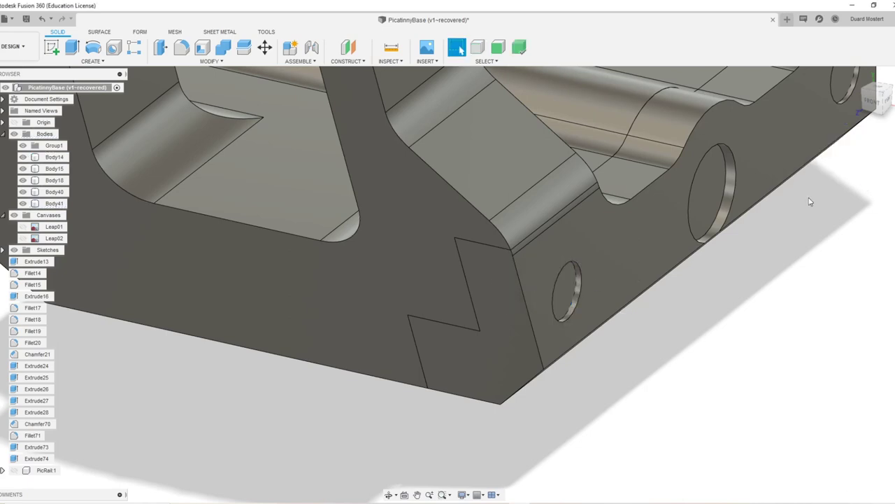
Step: Inspect the assembled mount from both sides, including a close look at the clamping knob's outer face
scroll(614, 232, down, 8)
middle_drag(497, 241, 592, 359)
scroll(520, 319, up, 4)
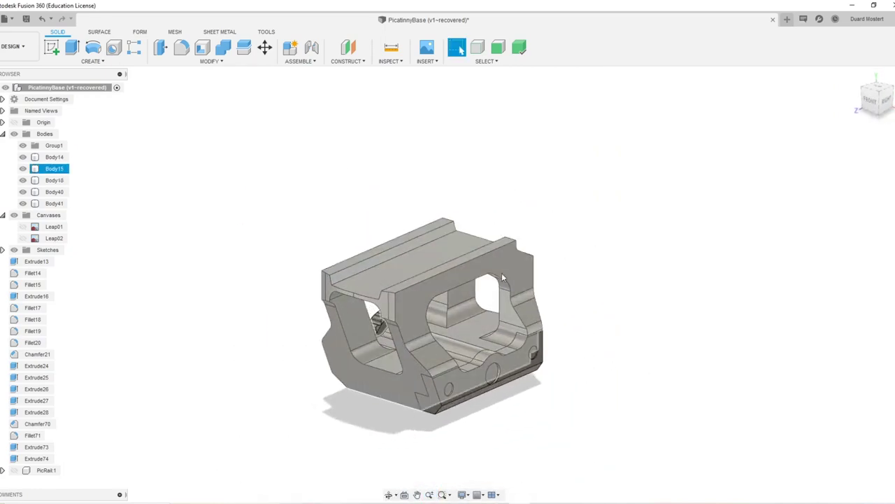
shift+middle_drag(489, 305, 537, 399)
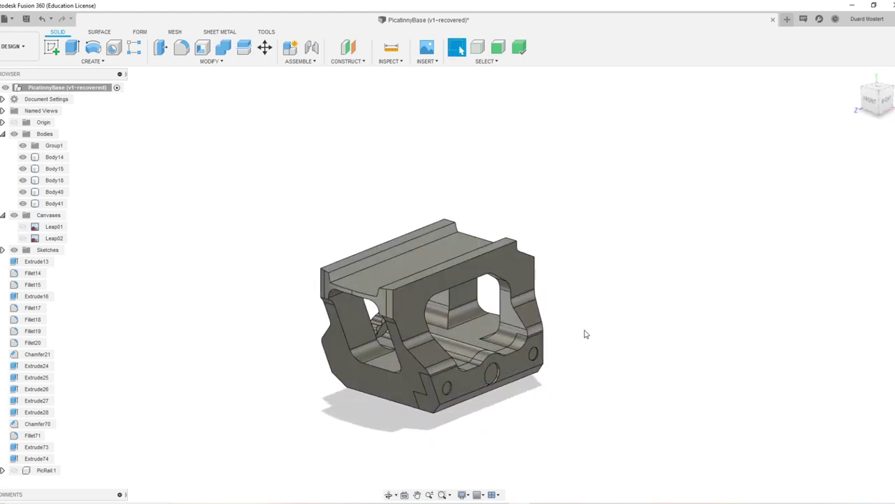
mouse_move(586, 335)
shift+middle_down()
mouse_move(511, 290)
mouse_move(640, 314)
mouse_move(638, 340)
mouse_move(659, 346)
mouse_move(548, 300)
mouse_move(575, 327)
shift+middle_up()
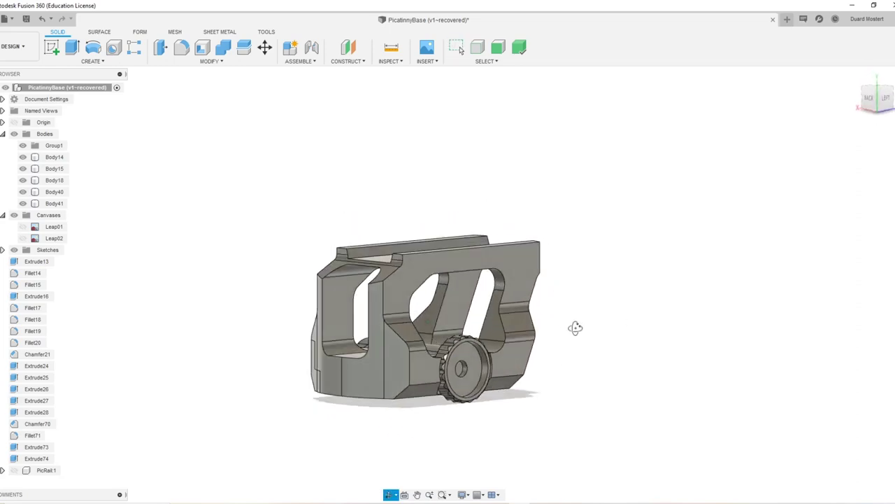
scroll(477, 369, up, 8)
middle_drag(513, 459, 515, 137)
middle_drag(570, 287, 549, 133)
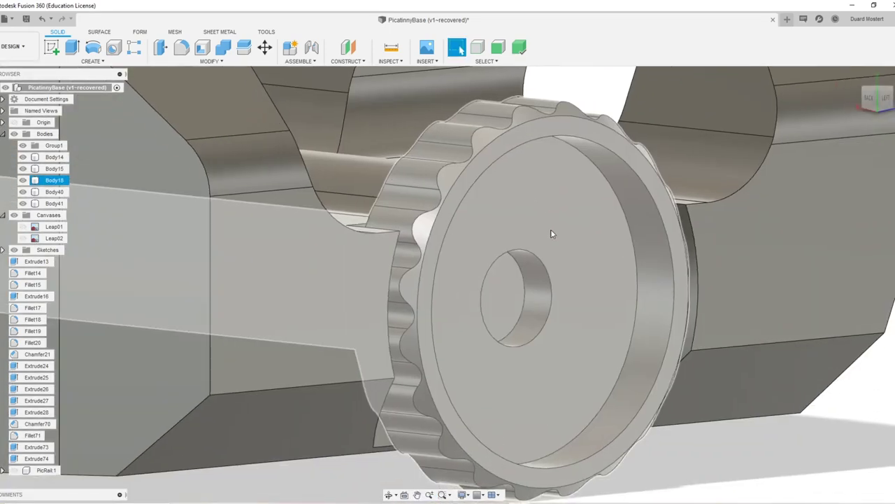
key(c)
click(550, 304)
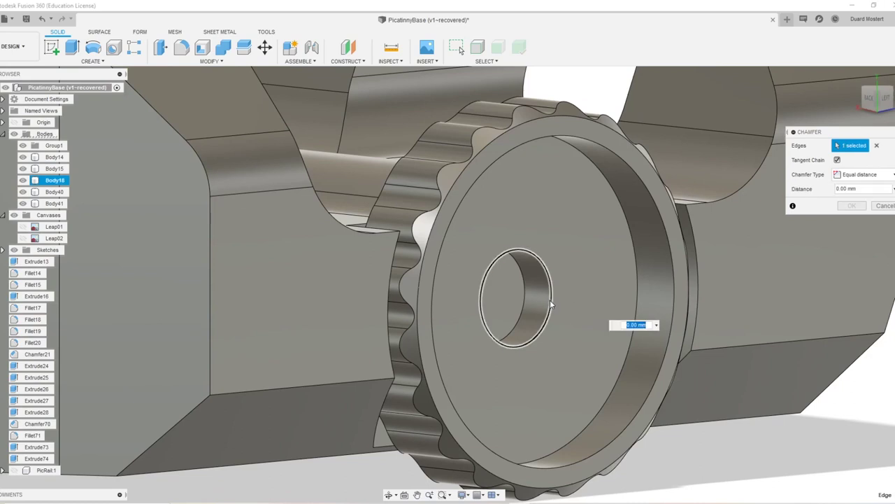
drag(550, 301, 569, 308)
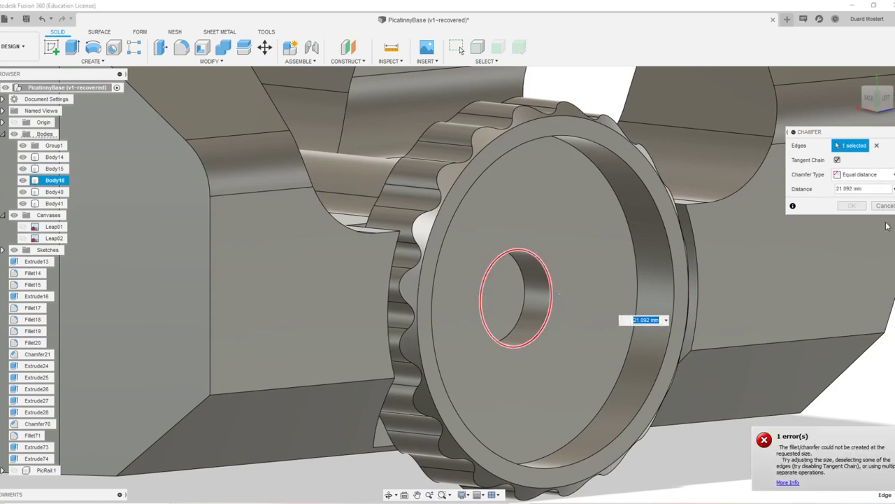
click(885, 207)
Step: Chamfer the outer edge of the knob's centre hole with an equal distance of about 0.398 mm
key(c)
click(551, 309)
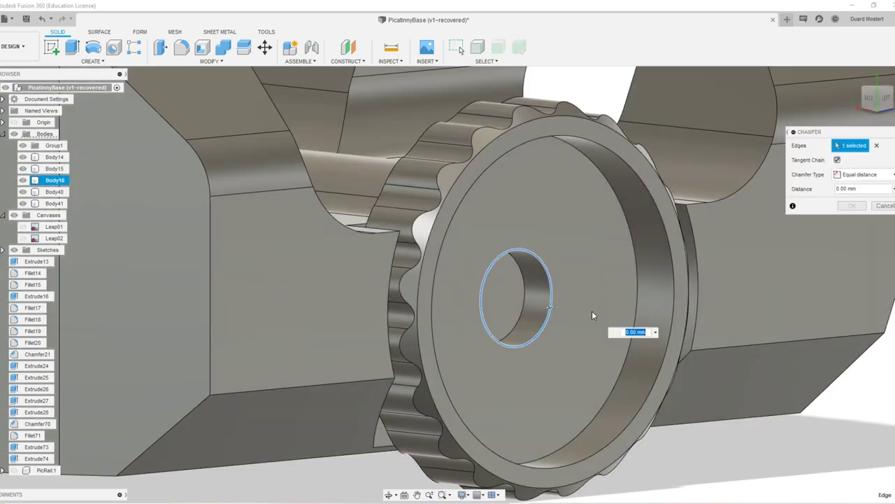
shift+middle_drag(592, 310, 529, 296)
drag(530, 294, 536, 300)
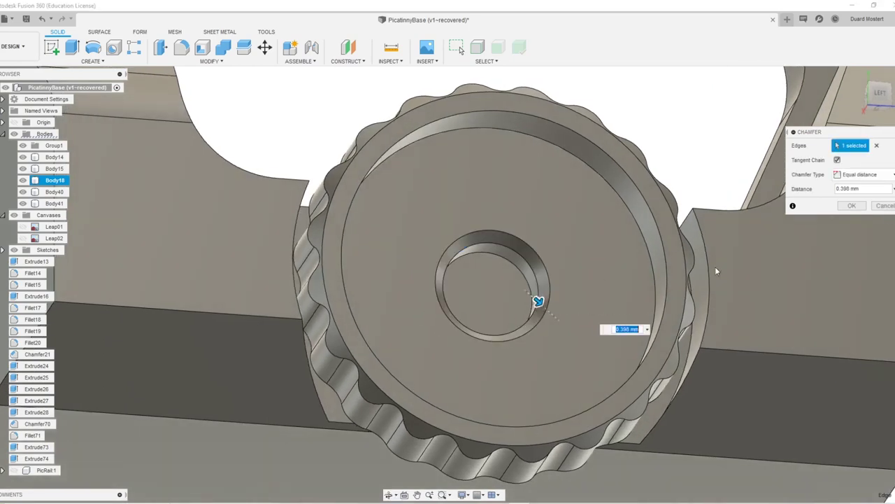
click(853, 205)
Step: Fillet the inner edge where the knob's recess floor meets its rim wall, using a small constant radius
shift+middle_drag(852, 205, 638, 284)
key(f)
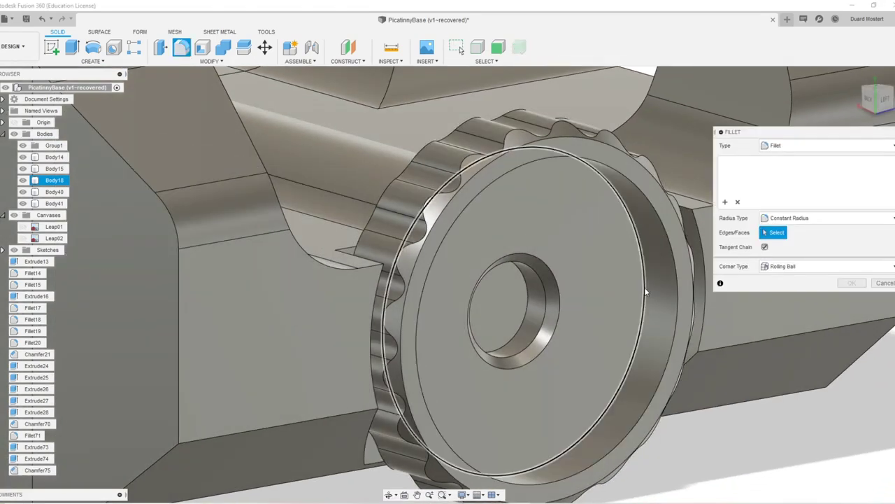
click(643, 286)
text(0.48)
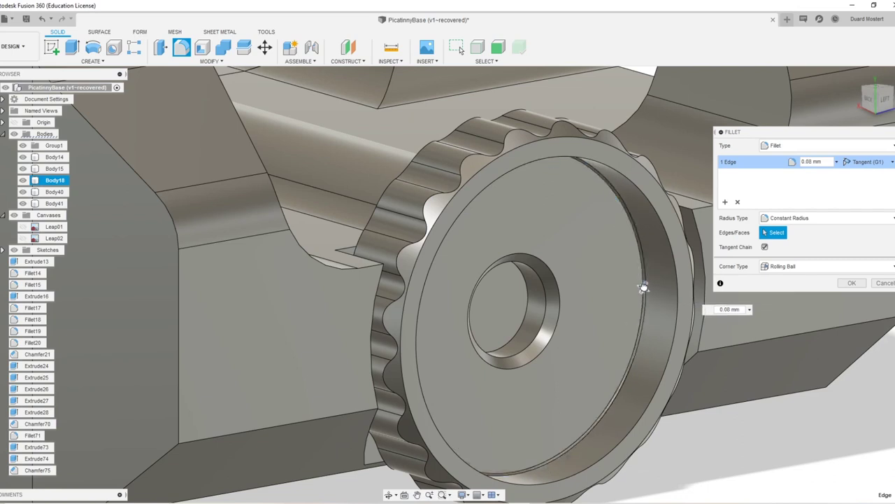
click(856, 284)
scroll(608, 287, down, 10)
mouse_move(608, 284)
shift+middle_down()
mouse_move(598, 310)
mouse_move(606, 276)
shift+middle_up()
scroll(516, 288, up, 5)
key(Escape)
shift+middle_drag(515, 287, 692, 341)
click(55, 180)
key(Escape)
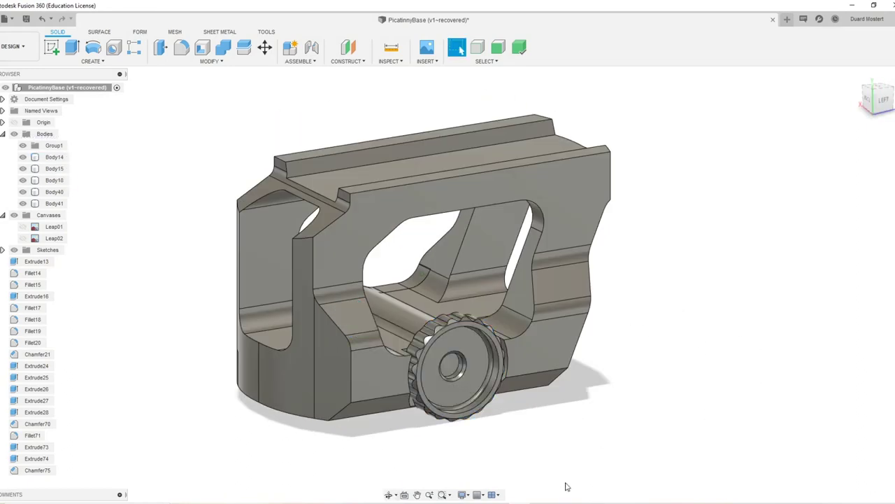
Step: Switch to the reference image board, examine the photo of the clamp plate, cross bolt and knob, and return to the model
click(396, 502)
middle_drag(482, 329, 758, 345)
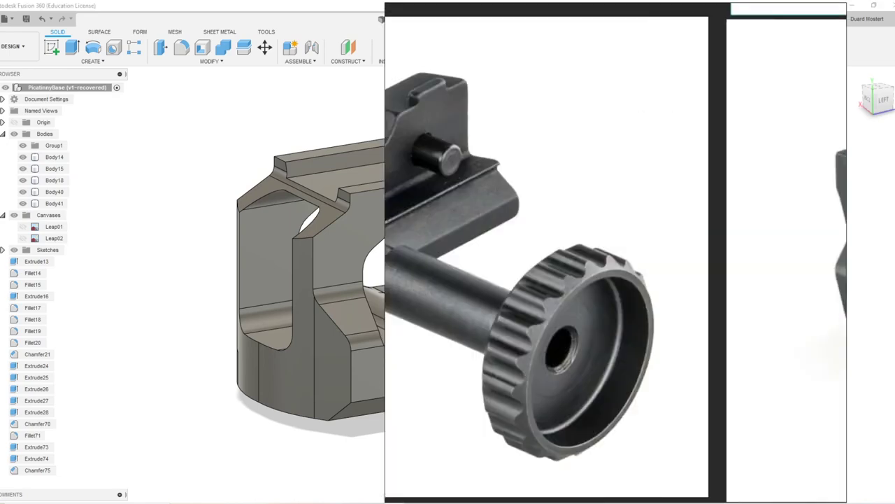
middle_drag(554, 336, 663, 346)
key(alt+Tab)
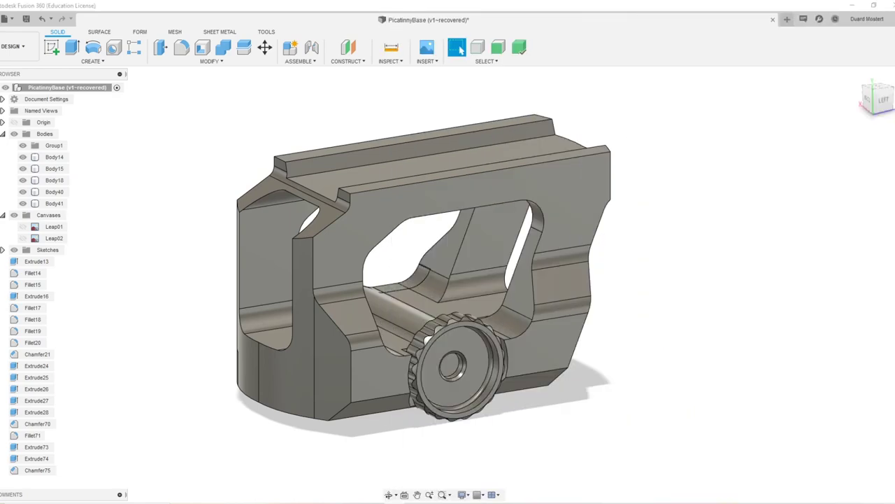
right_drag(894, 349, 668, 350)
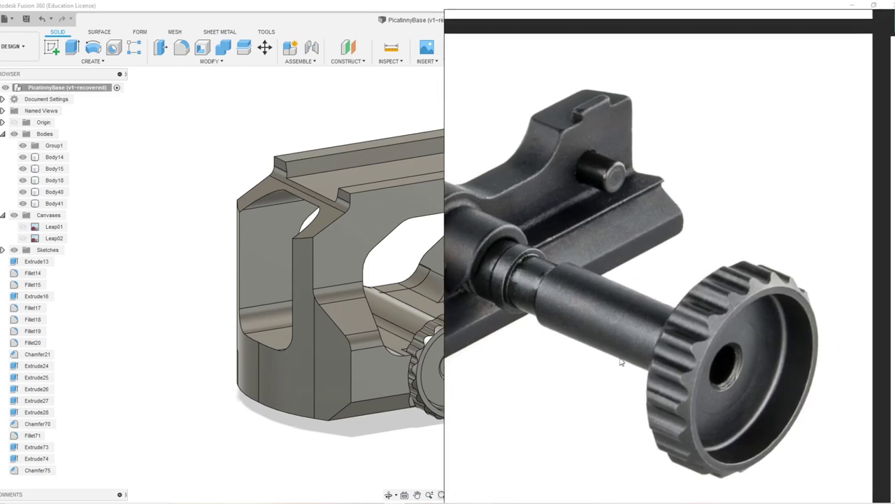
scroll(522, 356, down, 4)
middle_drag(522, 356, 643, 347)
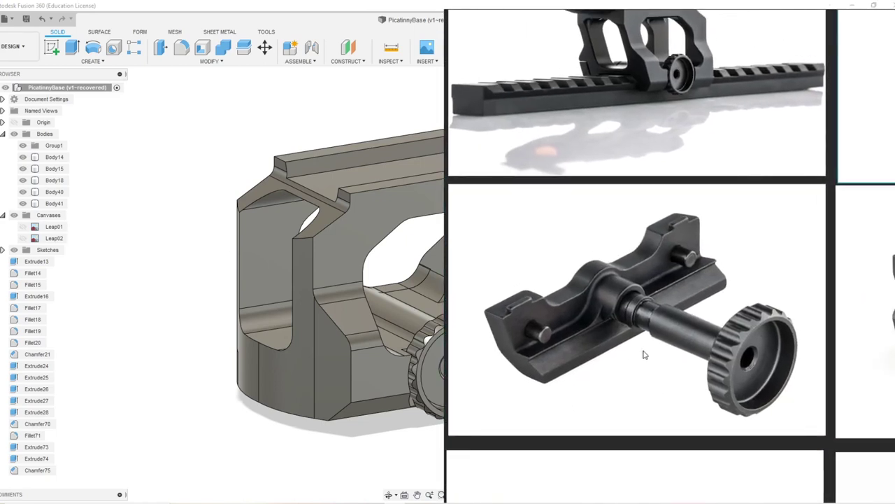
key(alt+Tab)
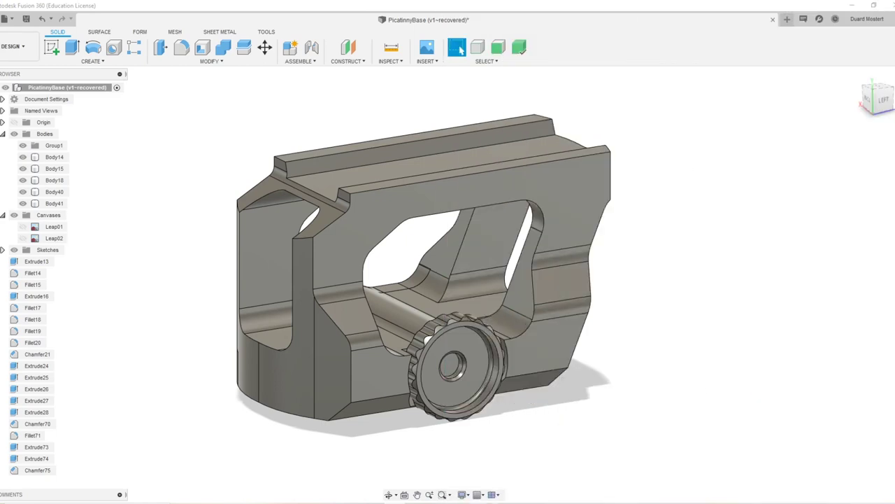
Step: Hide the main mount body, Body15, leaving the clamp plate, pins and knob bolt displayed
click(570, 428)
click(283, 353)
shift+middle_drag(283, 352, 431, 361)
right_click(431, 362)
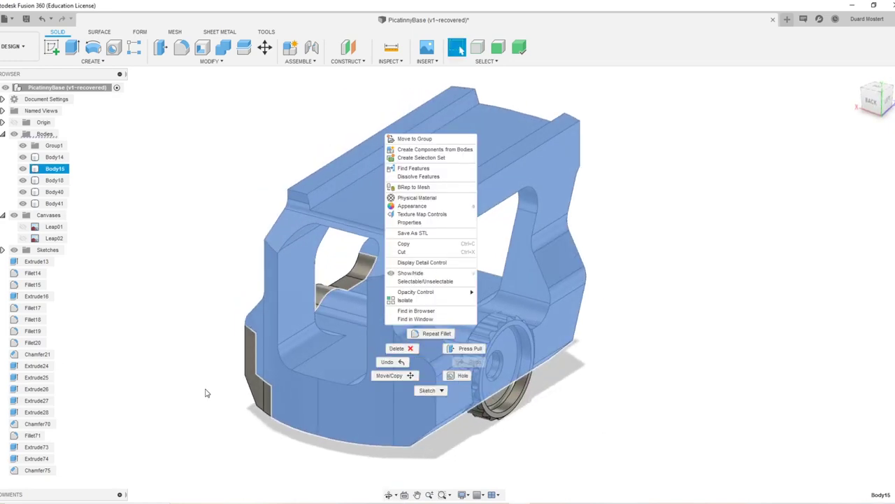
click(722, 309)
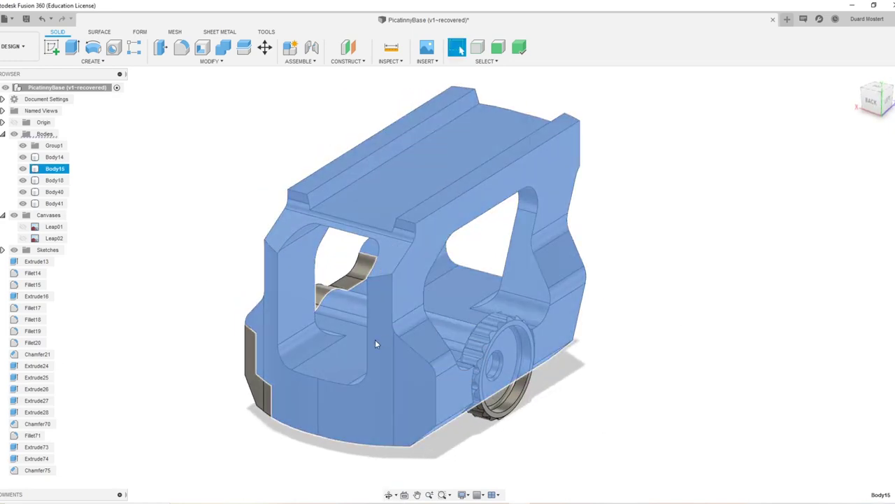
click(23, 169)
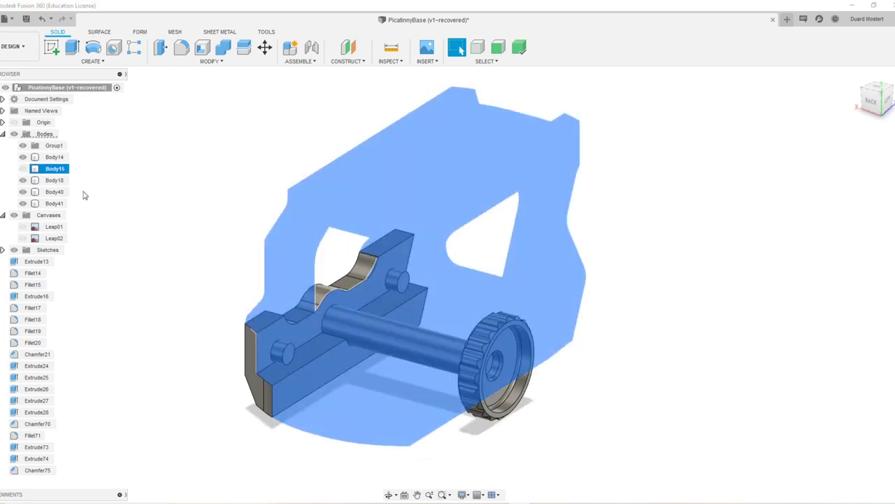
click(669, 239)
Step: Draw a cylinder base circle about 7.3 mm in diameter on the clamp plate's inner face, centred on the cross bolt
shift+middle_drag(670, 239, 566, 270)
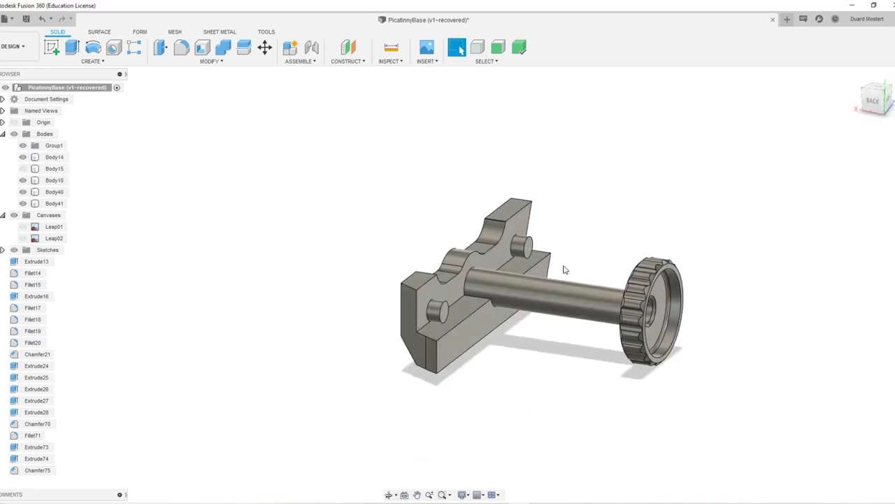
scroll(571, 256, up, 2)
middle_drag(644, 233, 575, 280)
scroll(512, 274, up, 2)
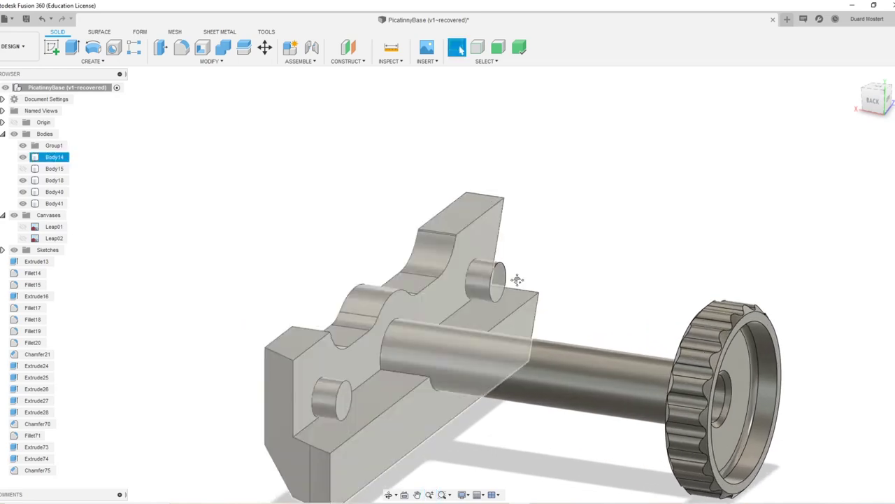
middle_drag(516, 280, 532, 226)
shift+middle_drag(539, 291, 470, 242)
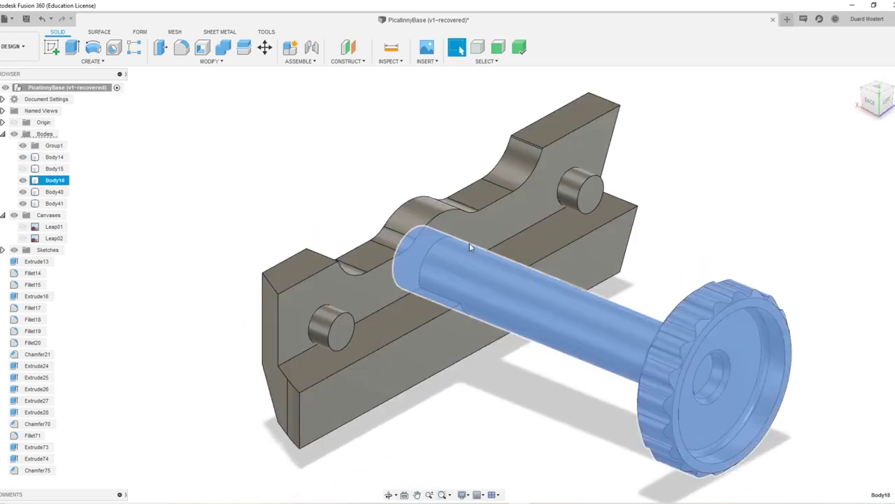
click(491, 219)
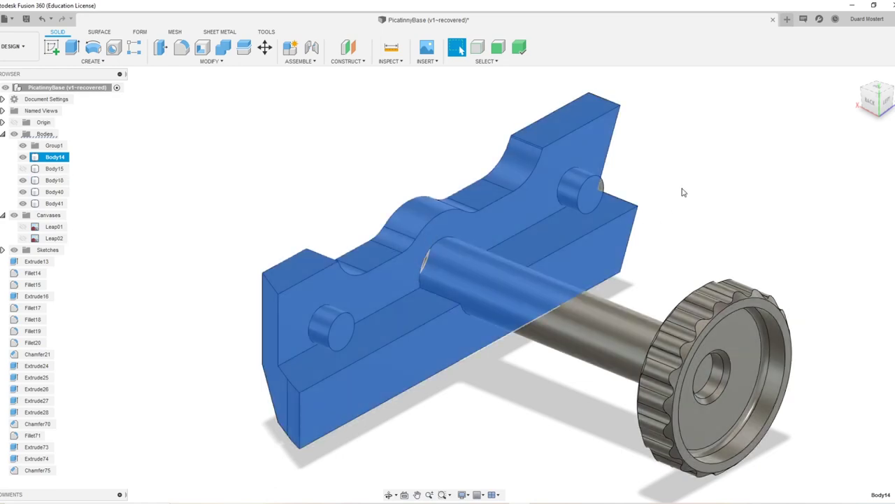
key(s)
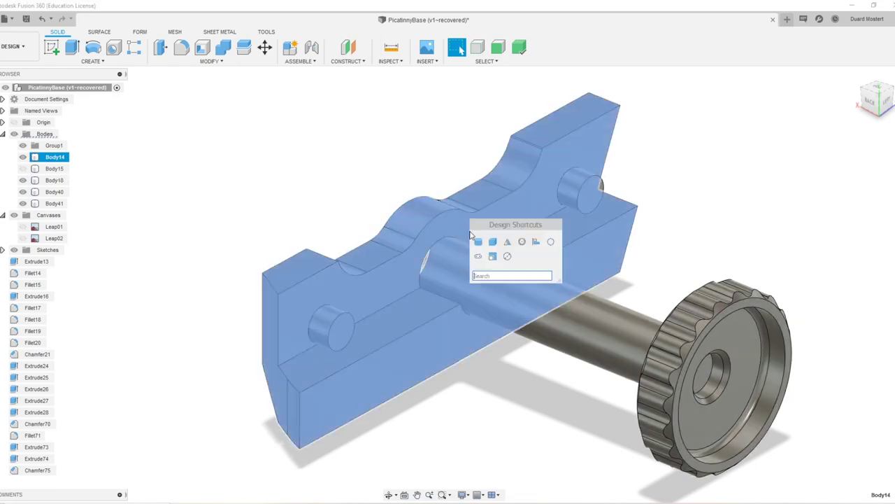
click(479, 242)
click(455, 231)
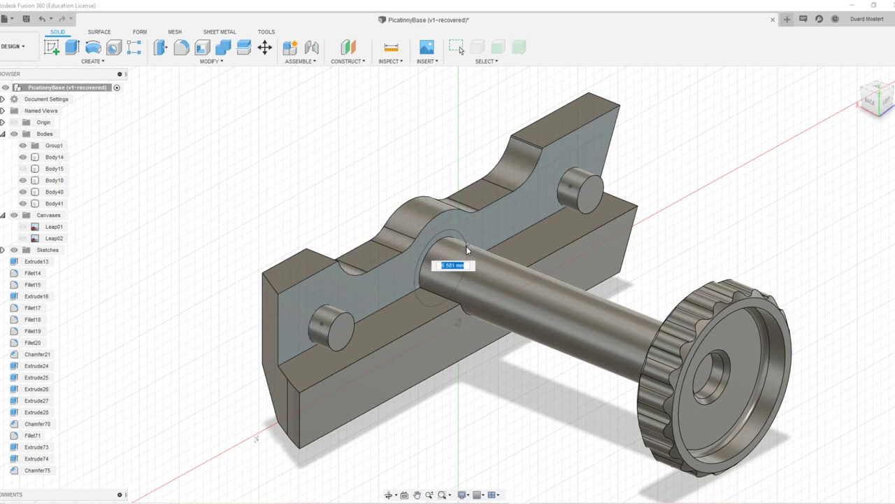
click(469, 241)
Step: Extend the cylinder about 7.946 mm along the bolt toward the knob and create it as a new body
shift+middle_drag(457, 298, 490, 287)
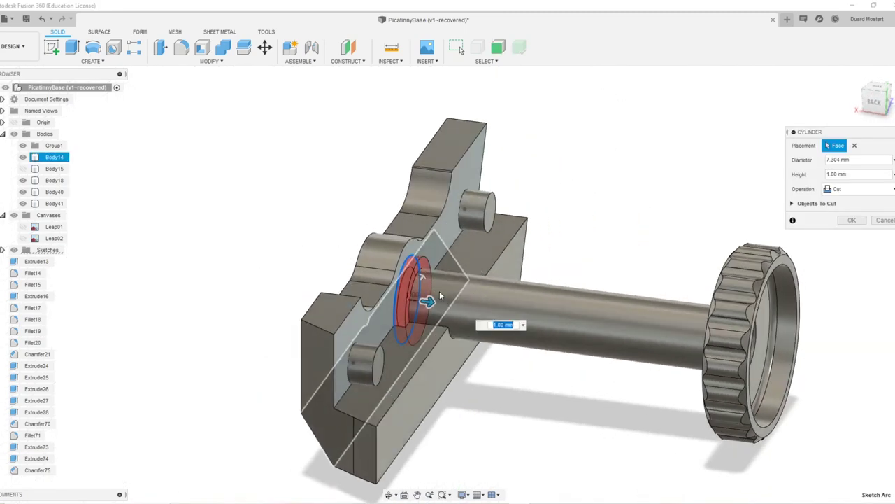
drag(428, 301, 510, 313)
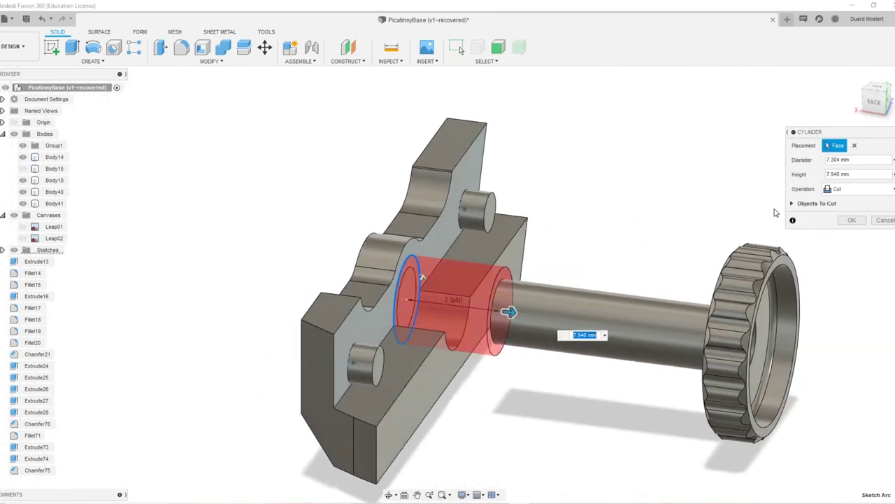
click(844, 189)
click(843, 242)
click(851, 205)
shift+middle_drag(823, 214, 504, 340)
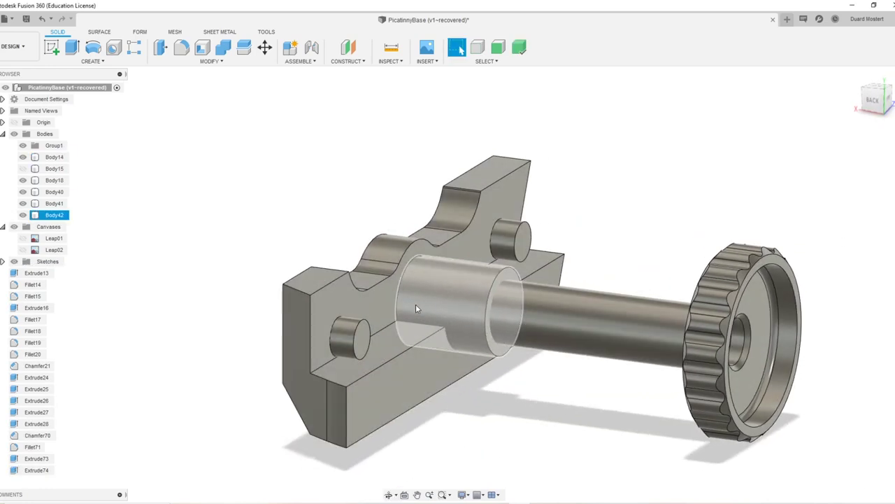
Step: Offset the new cylinder's knob-side end face back toward the clamp plate to shorten the boss
click(442, 331)
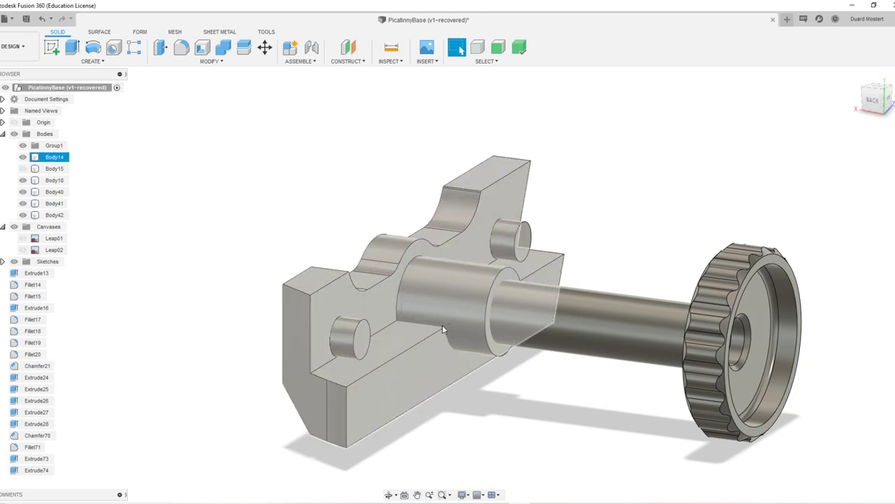
click(481, 330)
click(552, 326)
click(493, 346)
click(488, 308)
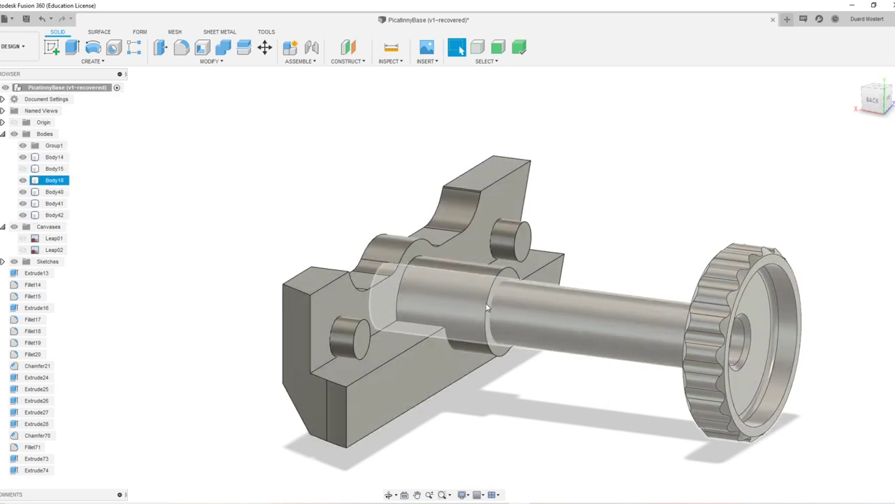
click(476, 303)
scroll(484, 339, up, 3)
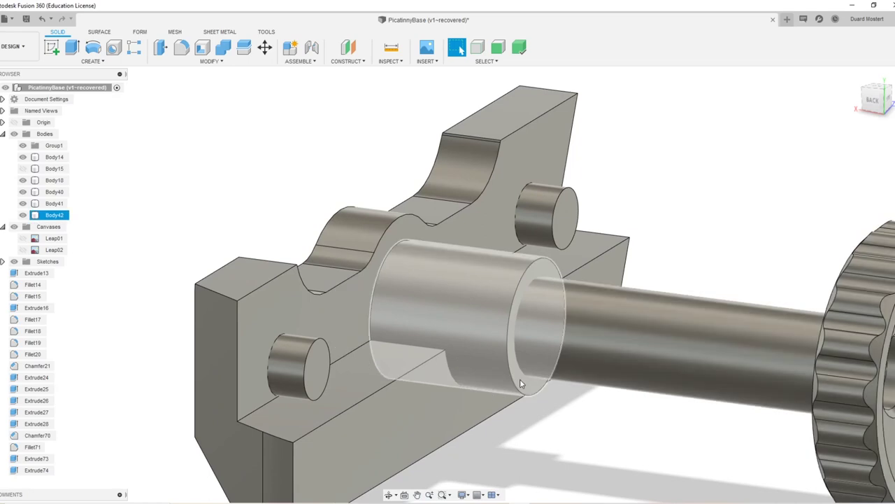
click(521, 379)
key(q)
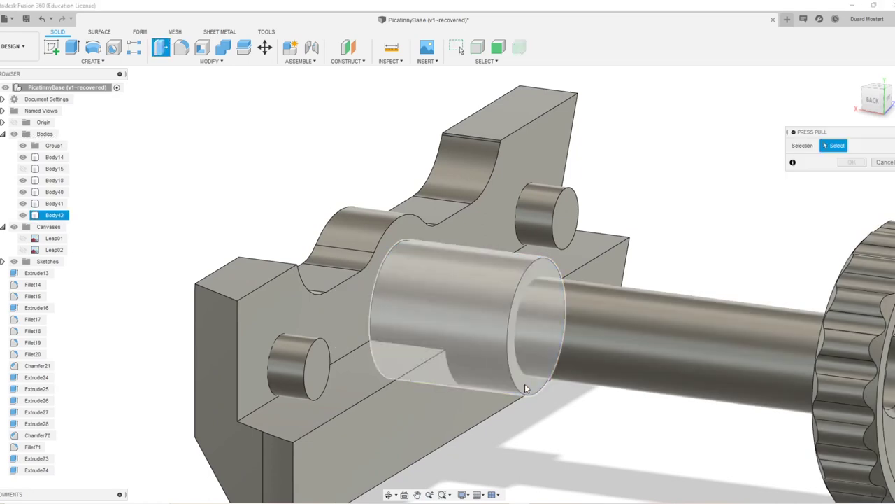
click(532, 389)
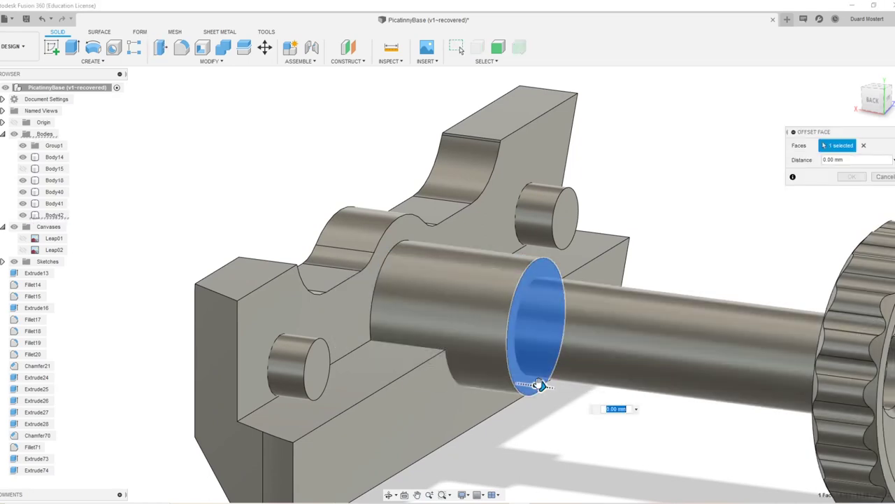
drag(536, 382, 466, 410)
click(852, 176)
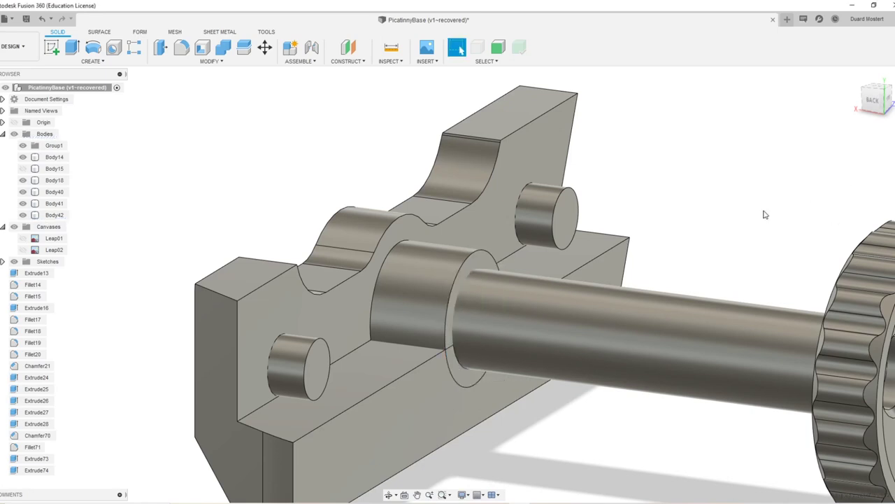
Step: Combine the clamp plate with the cylindrical boss around the bolt using the Join operation
shift+middle_drag(765, 206, 581, 276)
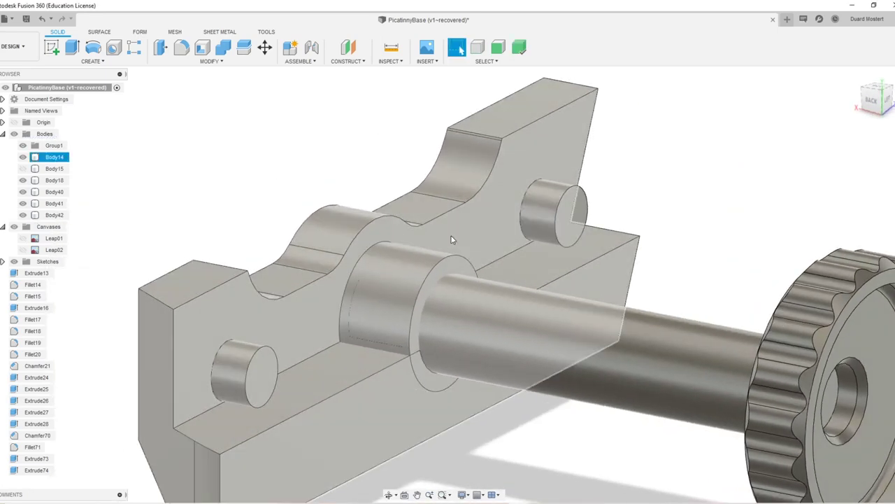
click(434, 235)
key(c)
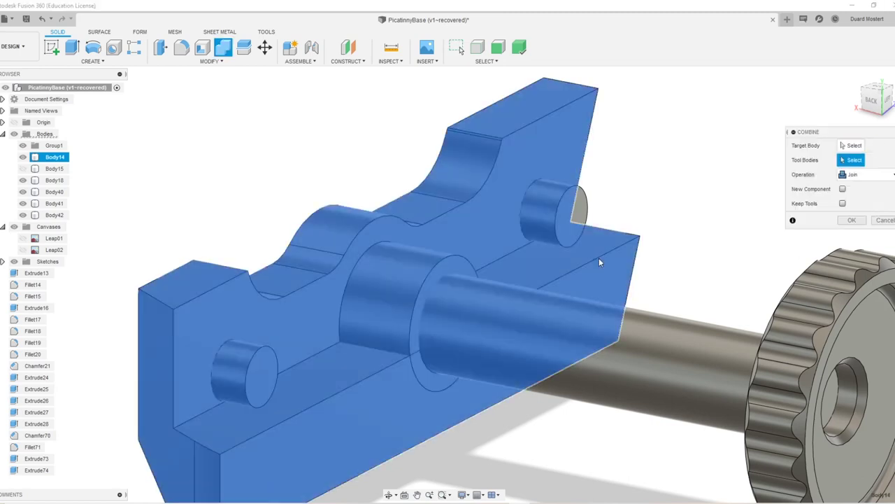
click(859, 177)
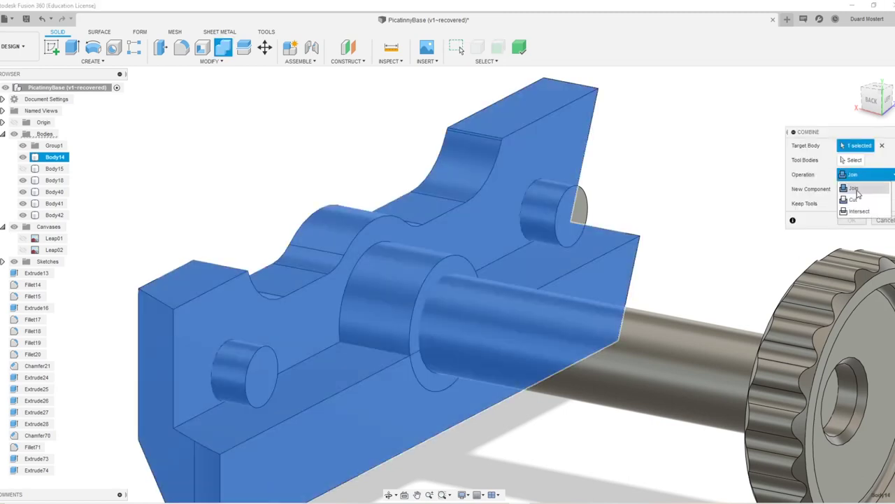
click(854, 200)
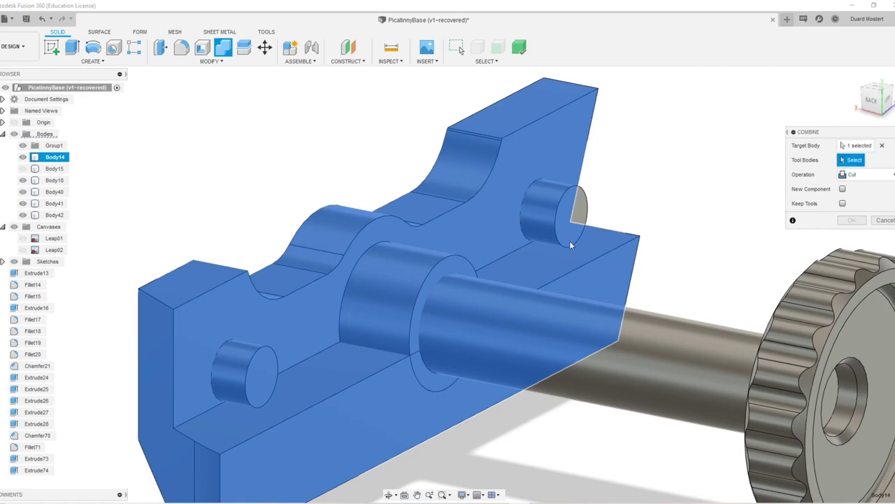
click(466, 294)
click(854, 176)
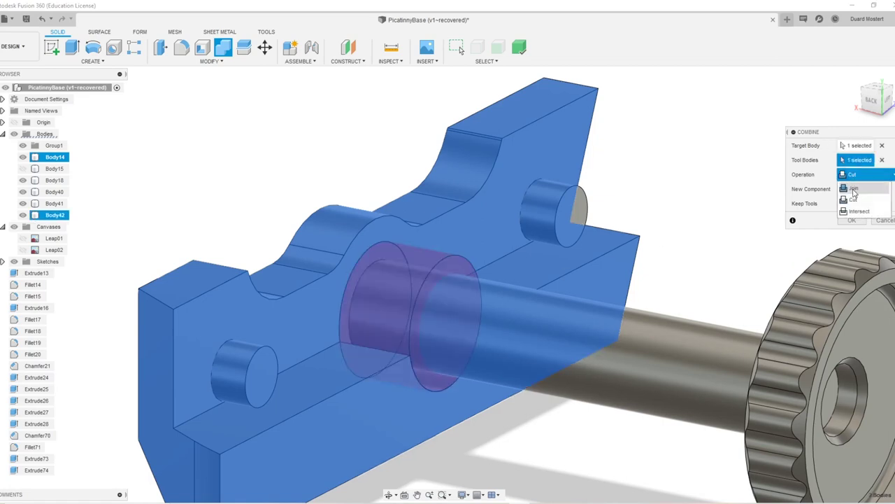
click(850, 188)
click(849, 220)
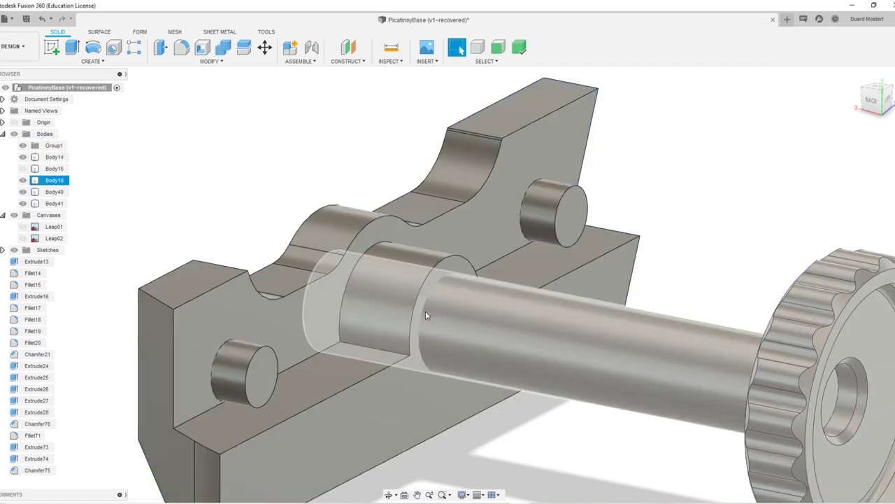
Step: Fillet the two edges where the boss meets the clamp plate's ledge with a constant radius of about 4.032 mm
key(f)
click(369, 345)
click(387, 352)
click(394, 326)
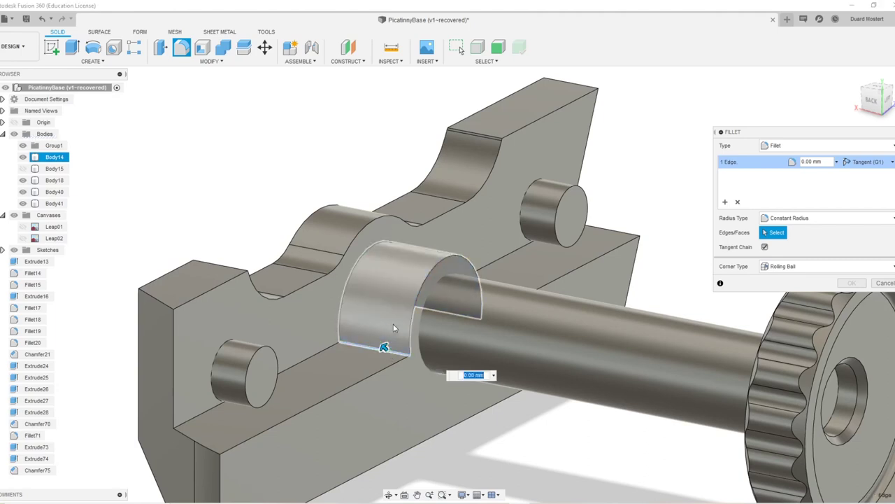
shift+middle_drag(587, 263, 484, 281)
click(429, 225)
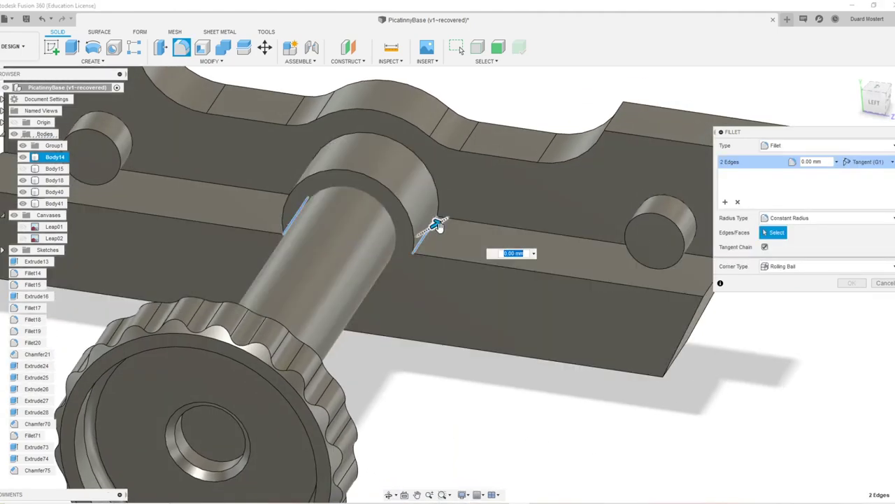
drag(426, 230, 482, 224)
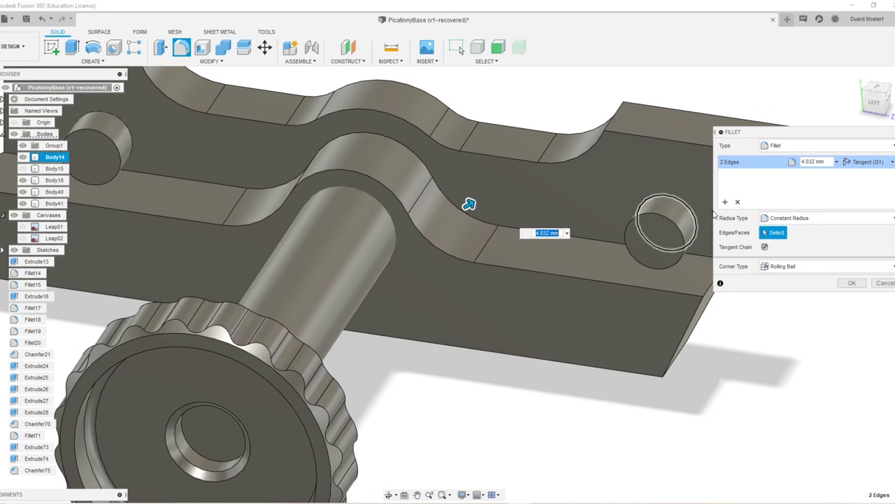
click(847, 285)
shift+middle_drag(455, 238, 557, 273)
key(s)
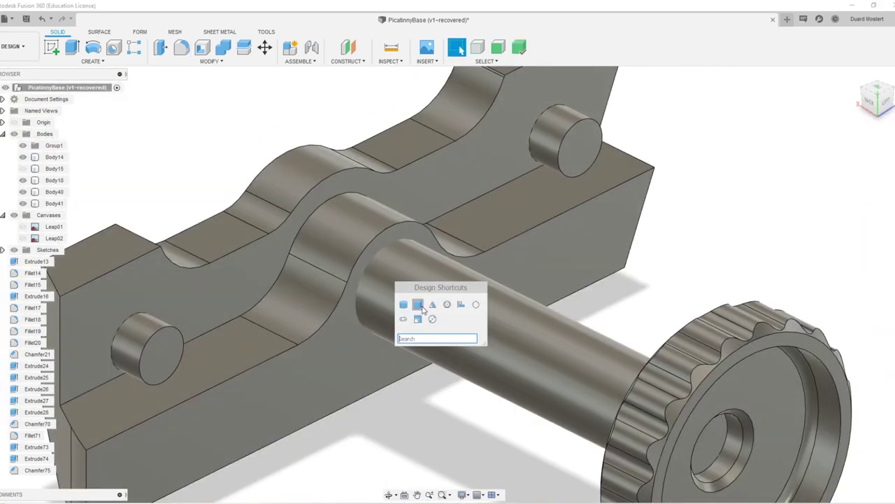
click(404, 306)
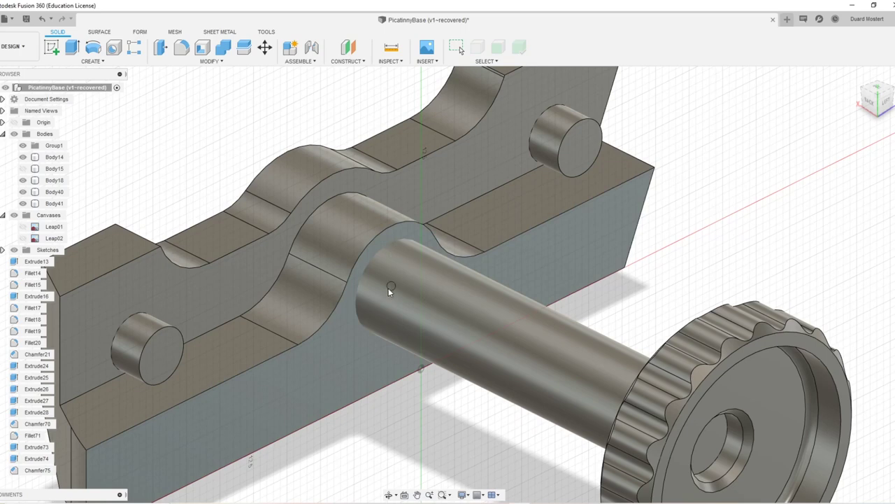
click(391, 286)
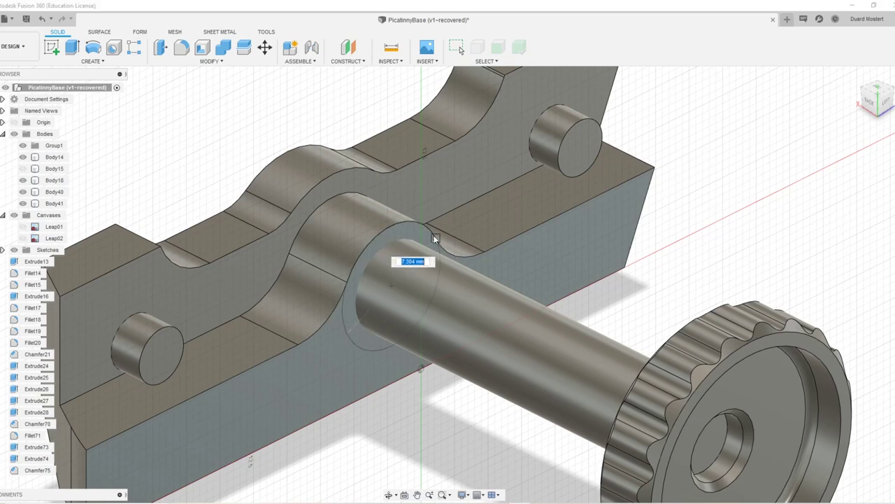
key(Escape)
mouse_move(424, 264)
shift+middle_down()
mouse_move(461, 274)
mouse_move(483, 264)
shift+middle_up()
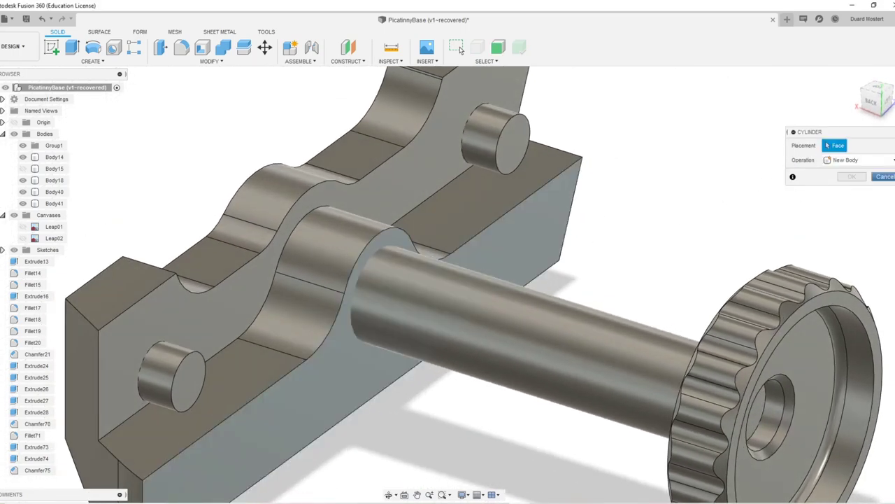
click(890, 180)
key(s)
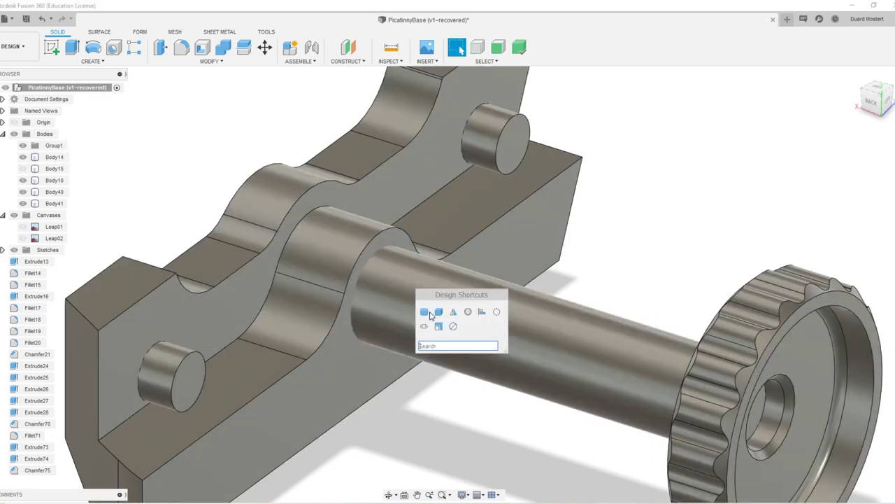
click(426, 314)
key(Escape)
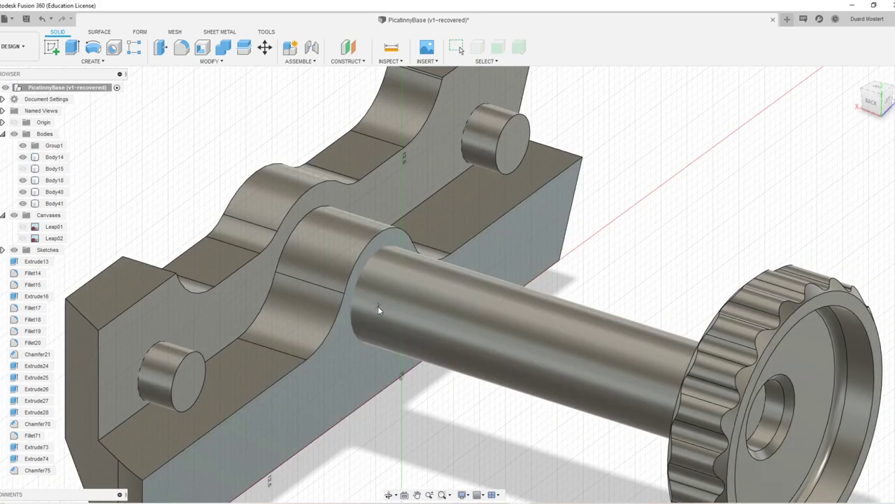
click(409, 234)
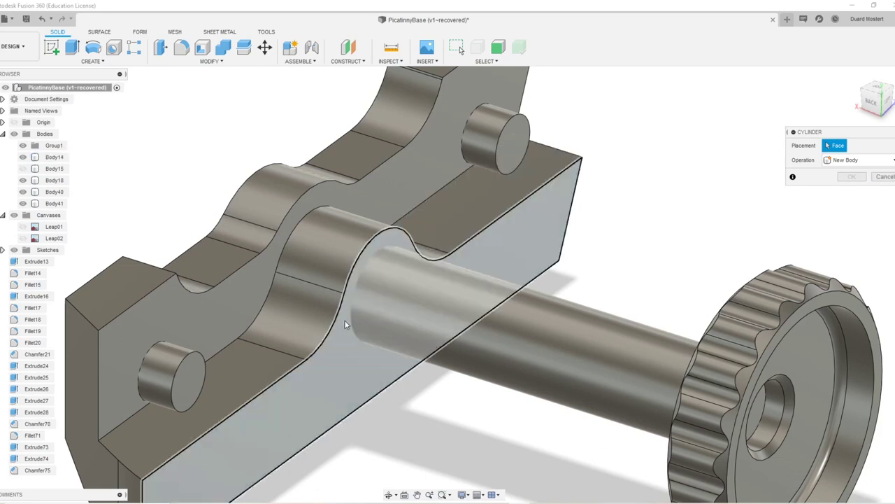
click(883, 178)
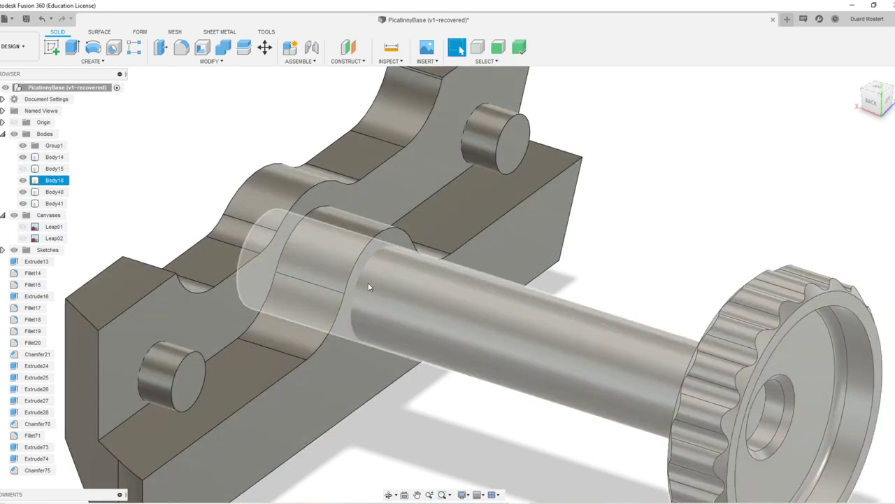
key(s)
click(379, 308)
key(Escape)
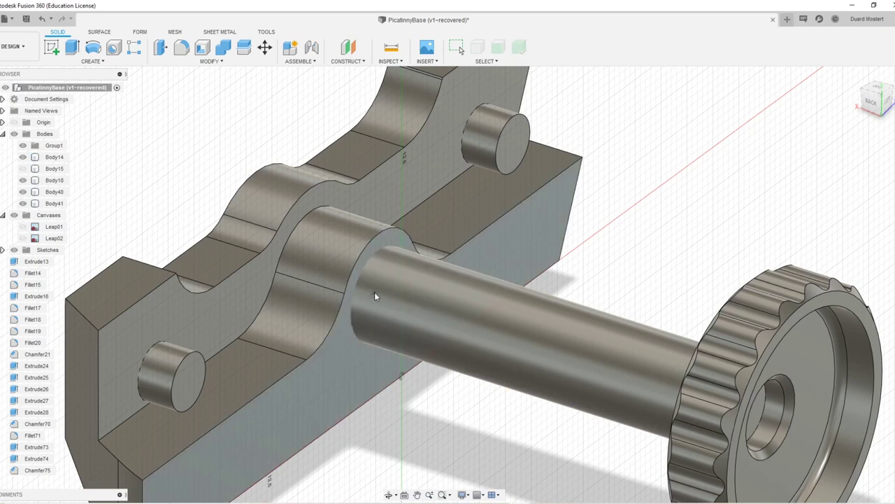
click(377, 297)
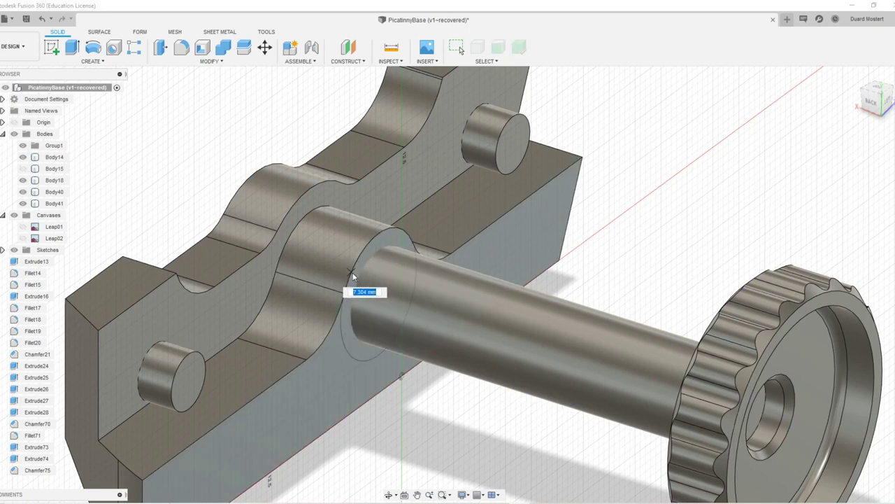
key(Escape)
mouse_move(417, 278)
shift+middle_down()
mouse_move(475, 268)
mouse_move(485, 240)
mouse_move(424, 256)
mouse_move(698, 231)
shift+middle_up()
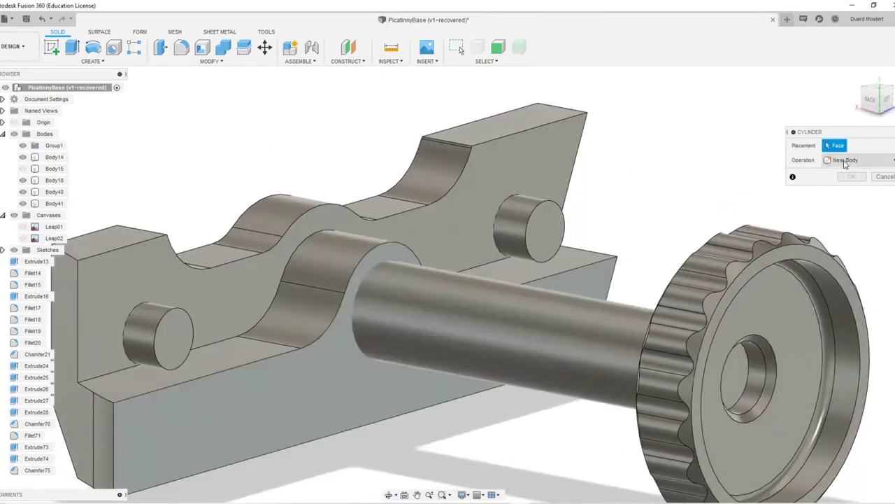
click(884, 179)
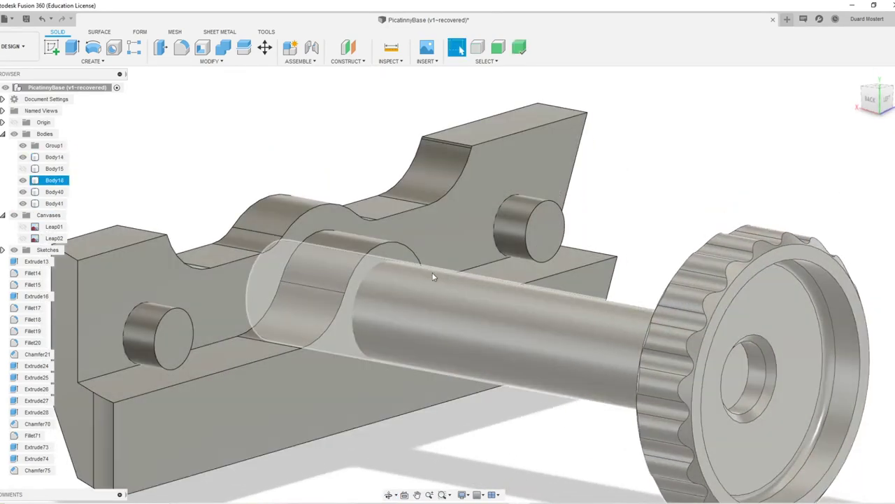
Step: Create a cylinder on the boss end face around the bolt, about 6.298 mm in diameter and 6.399 mm high, as a new body
key(s)
click(348, 393)
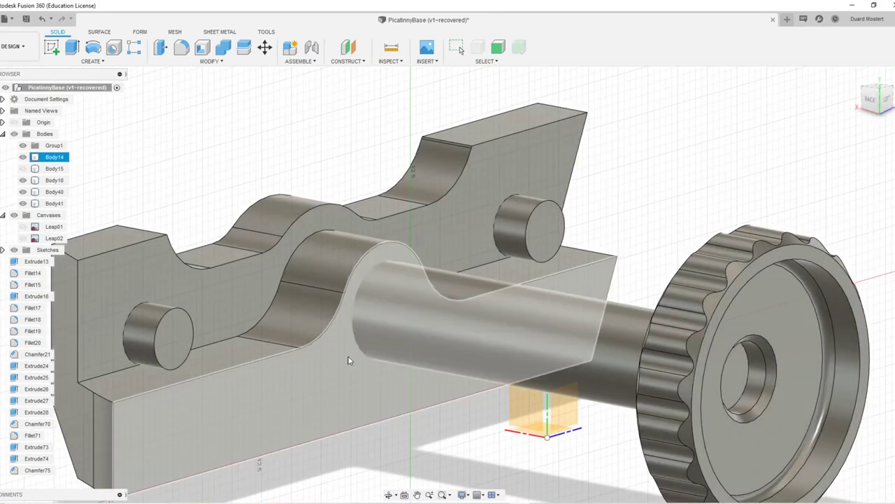
key(Escape)
click(383, 311)
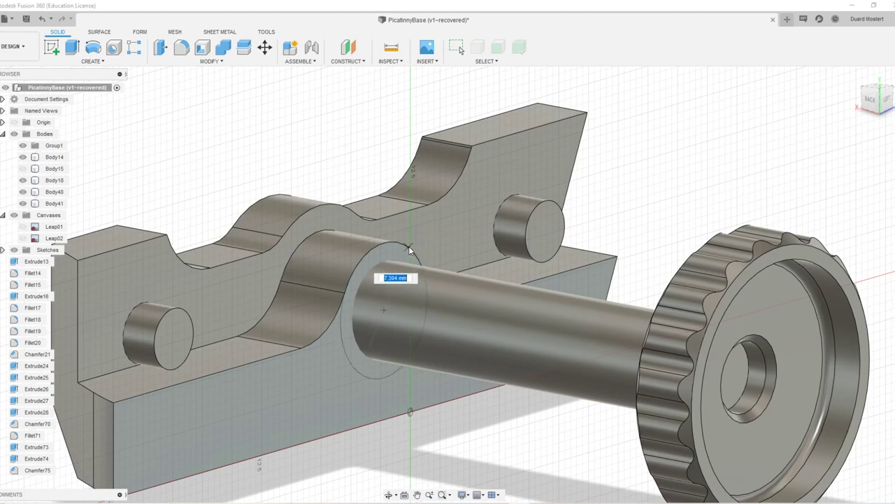
click(363, 268)
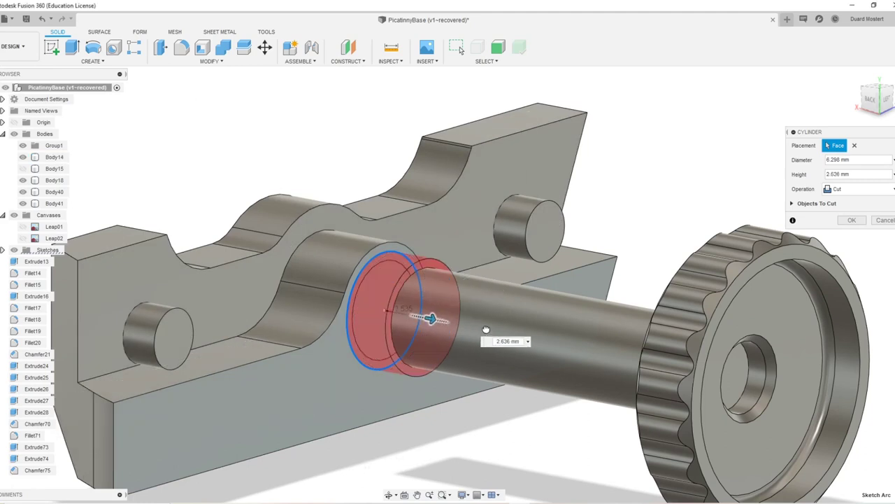
click(859, 189)
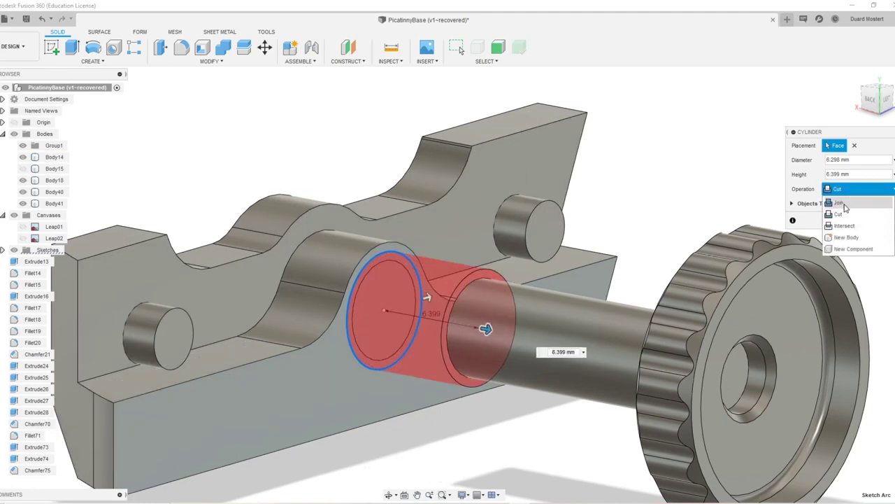
click(847, 237)
click(857, 210)
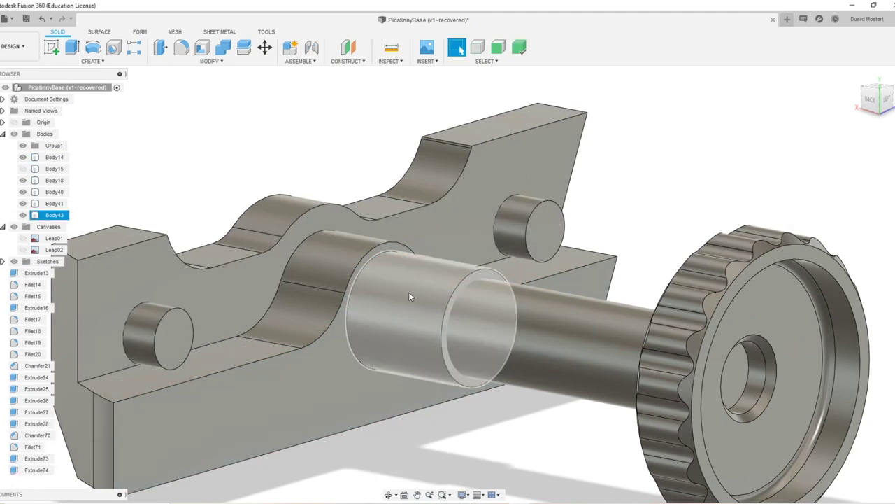
Step: Enlarge the new collar by setting its outer cylindrical face to a radius of about 3.56 mm
key(q)
click(433, 294)
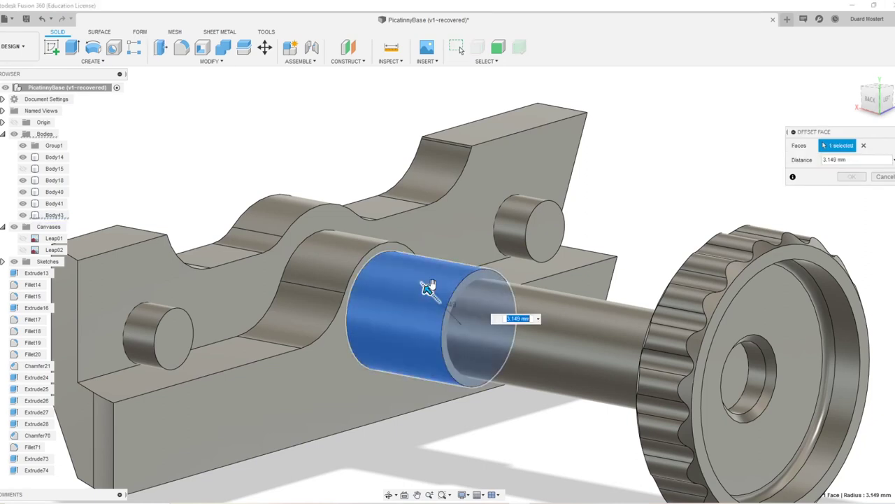
shift+middle_drag(503, 310, 483, 327)
drag(491, 338, 427, 307)
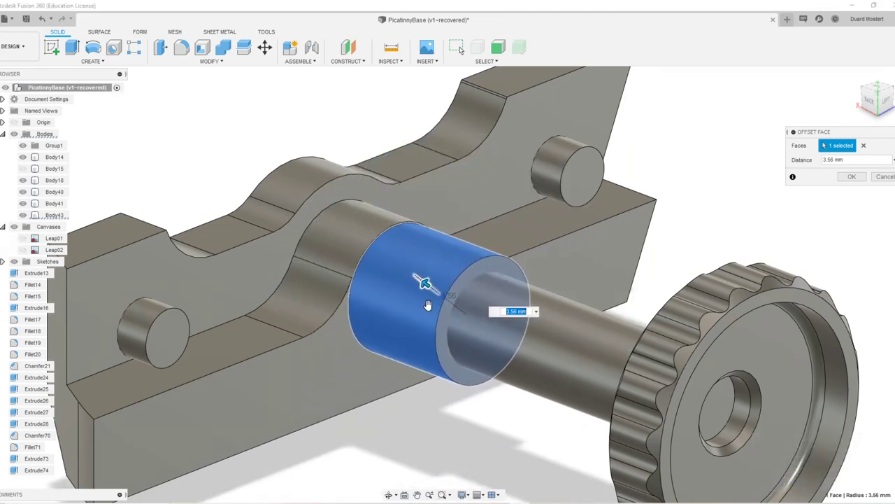
click(851, 181)
Step: Sketch an open line profile across the collar in the back view, with a slanted lower segment about 3.4 mm long and a vertical upper segment
mouse_move(509, 292)
shift+middle_down()
mouse_move(494, 290)
mouse_move(512, 291)
shift+middle_up()
scroll(441, 284, up, 4)
shift+middle_drag(385, 312, 401, 303)
scroll(400, 304, down, 4)
middle_drag(420, 343, 643, 240)
scroll(519, 308, up, 4)
click(875, 99)
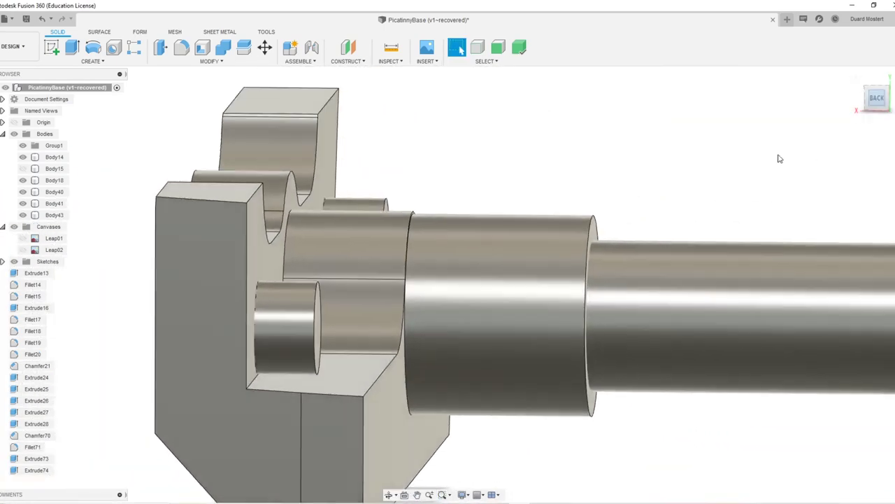
key(l)
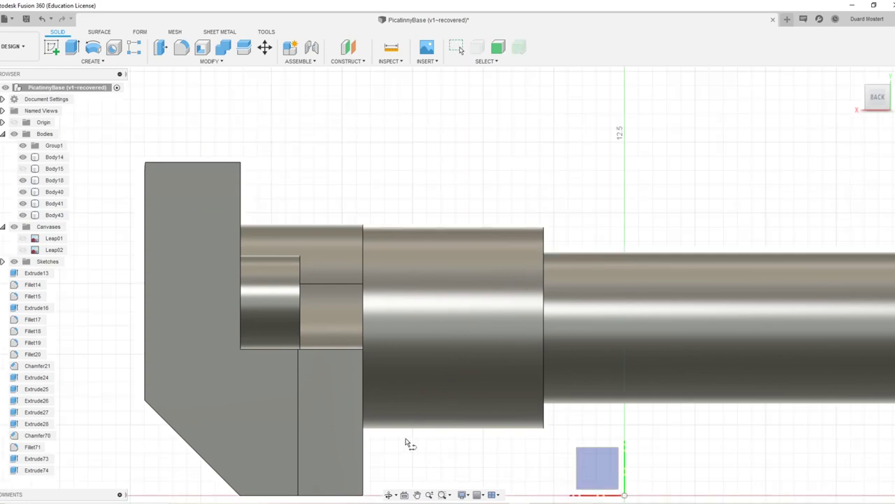
click(591, 470)
middle_drag(213, 237, 329, 335)
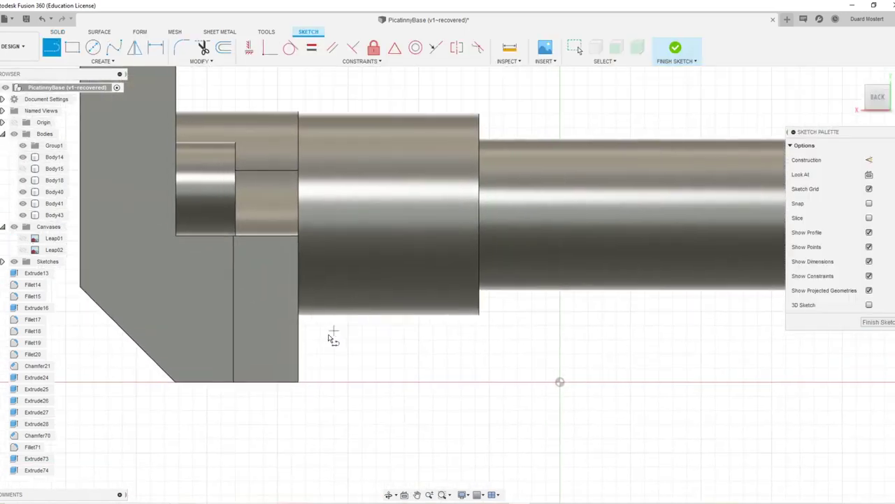
click(334, 323)
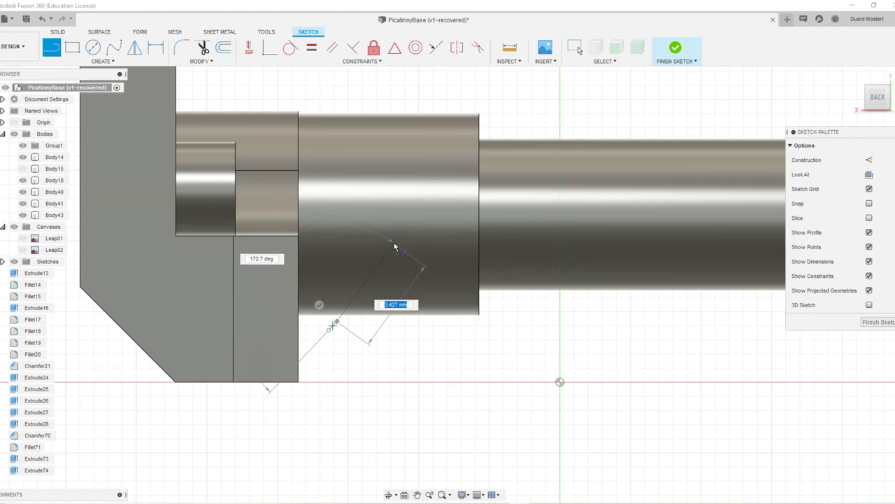
click(394, 240)
click(395, 95)
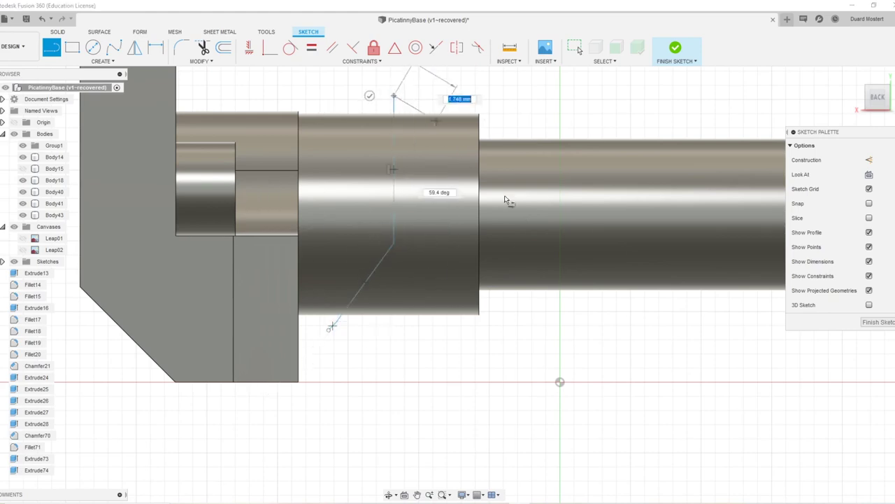
click(879, 323)
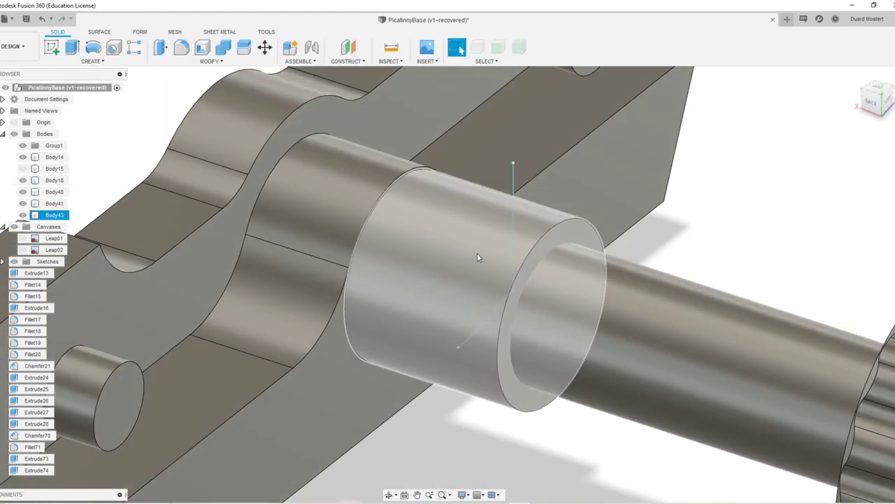
Step: Split the collar body with the sketched line profile and delete the piece on the knob side
click(558, 258)
click(244, 47)
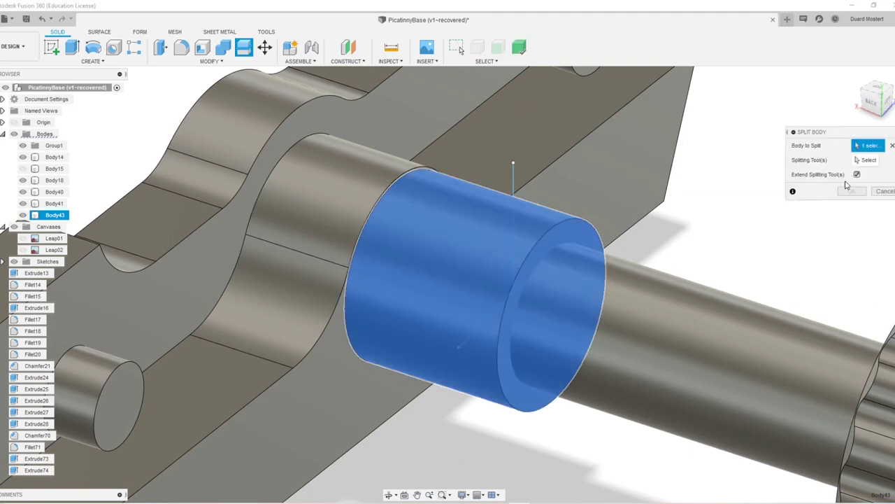
click(866, 160)
click(515, 178)
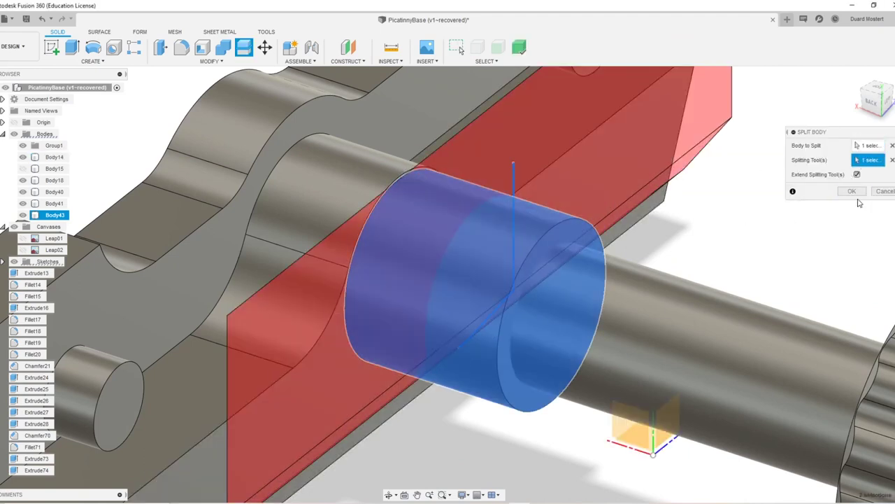
key(Return)
click(547, 257)
key(Delete)
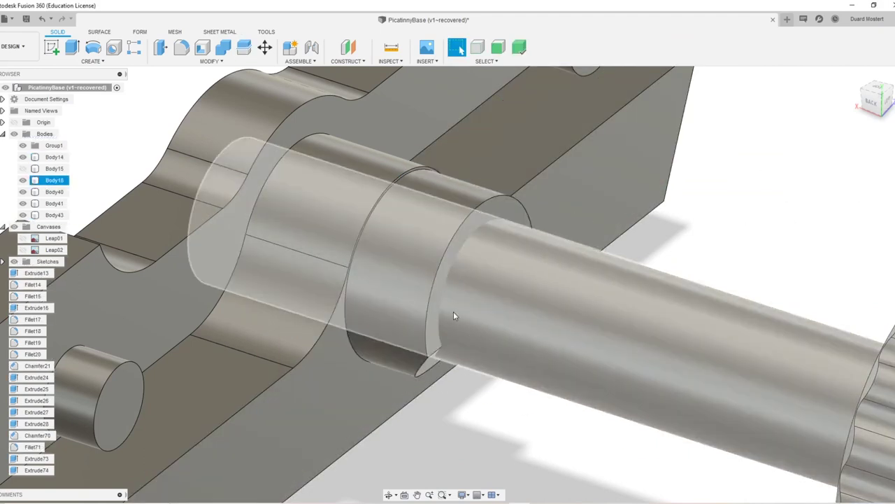
Step: Sketch a horizontal line about 3.56 mm long across the lower part of the collar in the back view
scroll(453, 315, down, 5)
shift+middle_drag(448, 288, 410, 311)
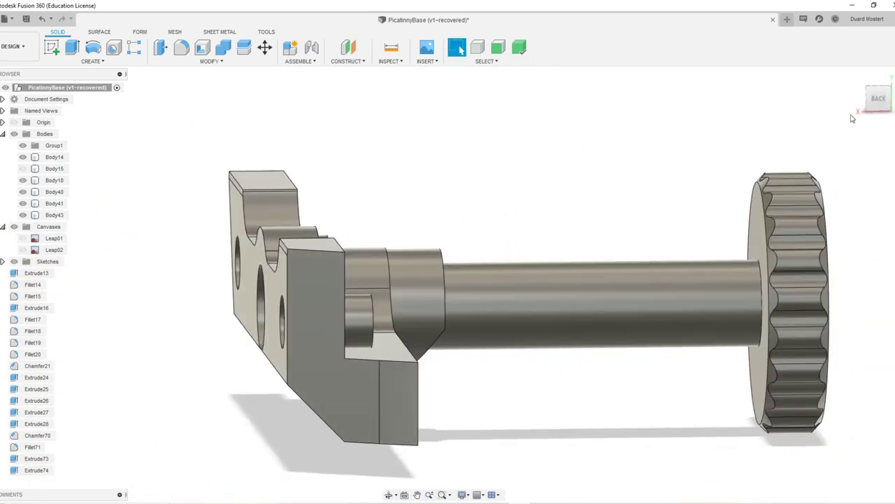
click(878, 102)
scroll(482, 298, up, 5)
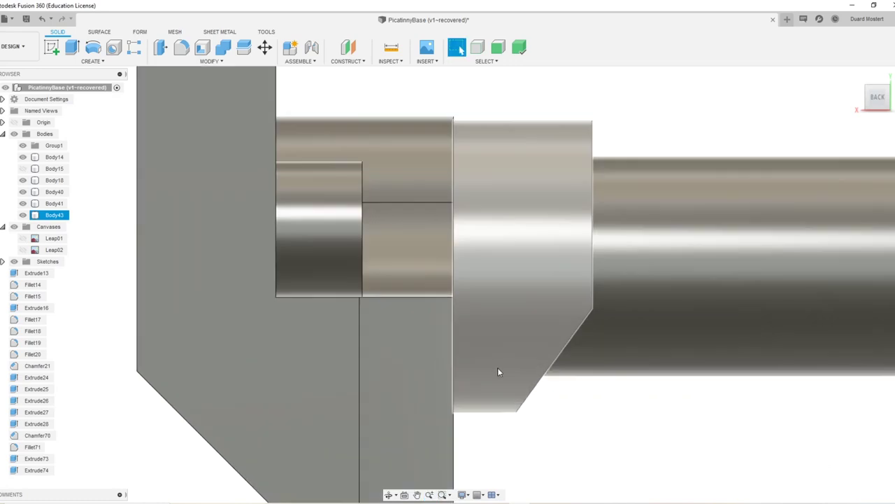
key(l)
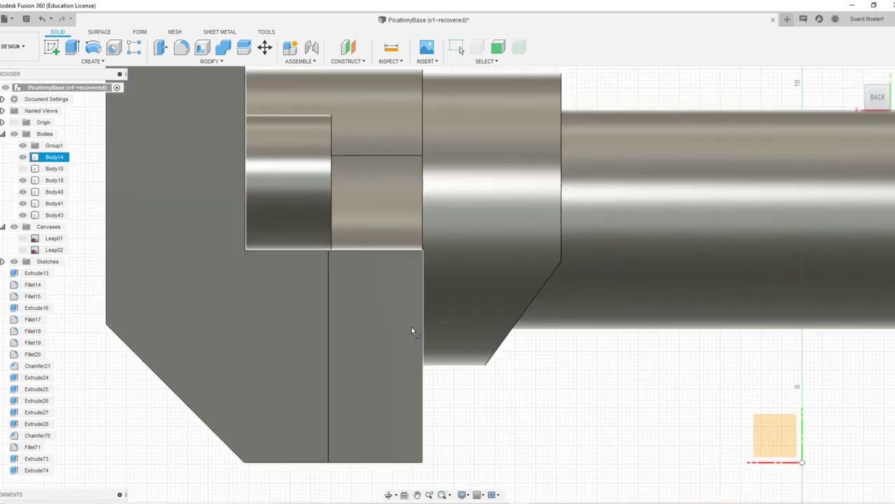
click(548, 334)
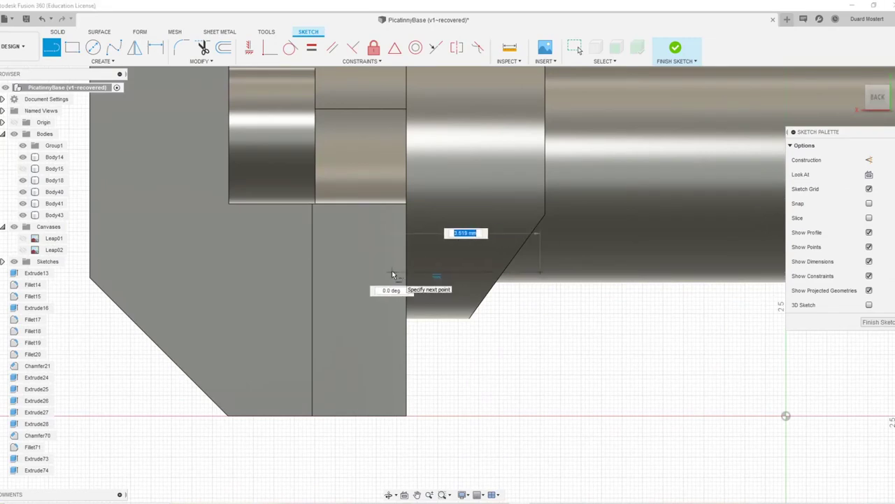
click(394, 273)
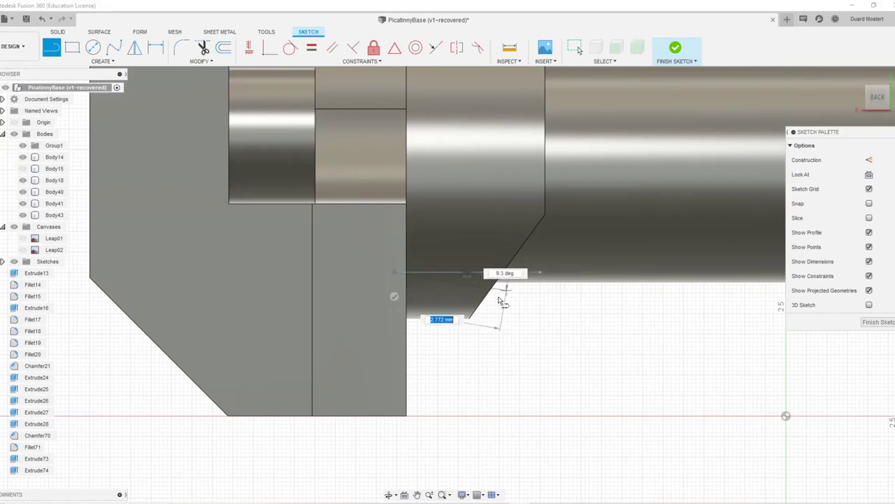
key(Escape)
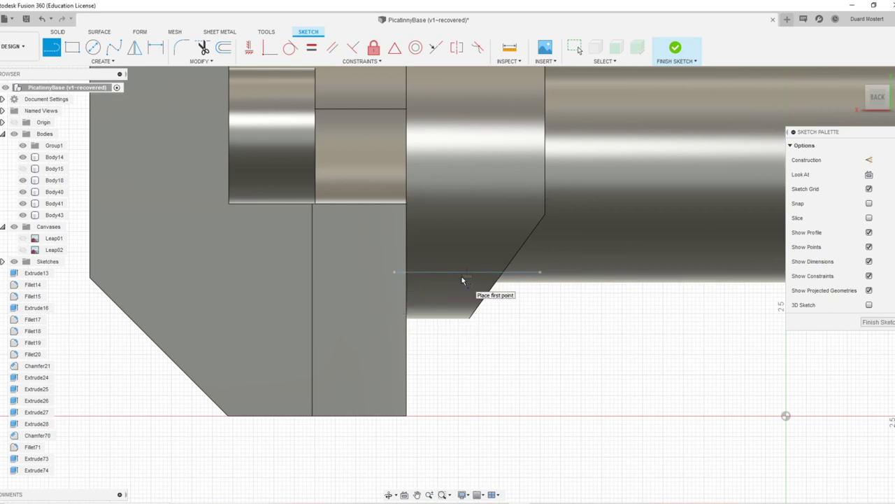
Step: Move the horizontal line by -0.248 mm in Y and finish the sketch
key(m)
click(462, 271)
drag(459, 248, 459, 258)
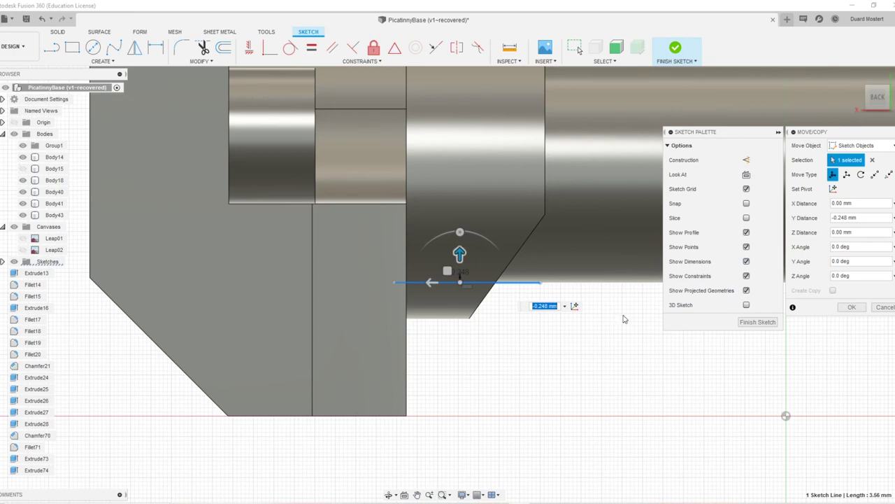
click(752, 323)
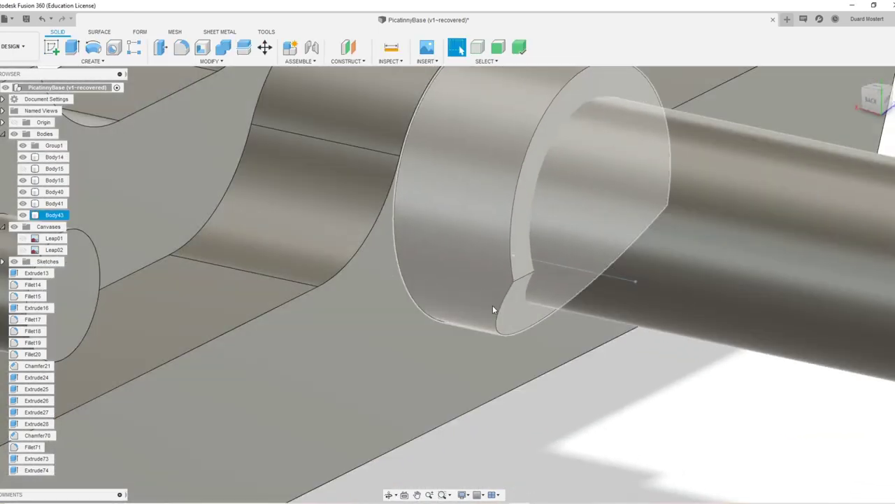
click(503, 307)
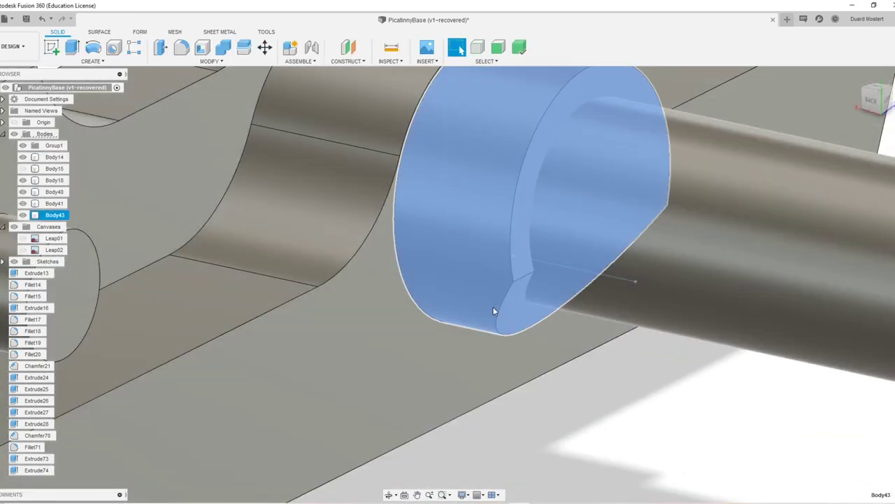
key(shift+c)
click(882, 219)
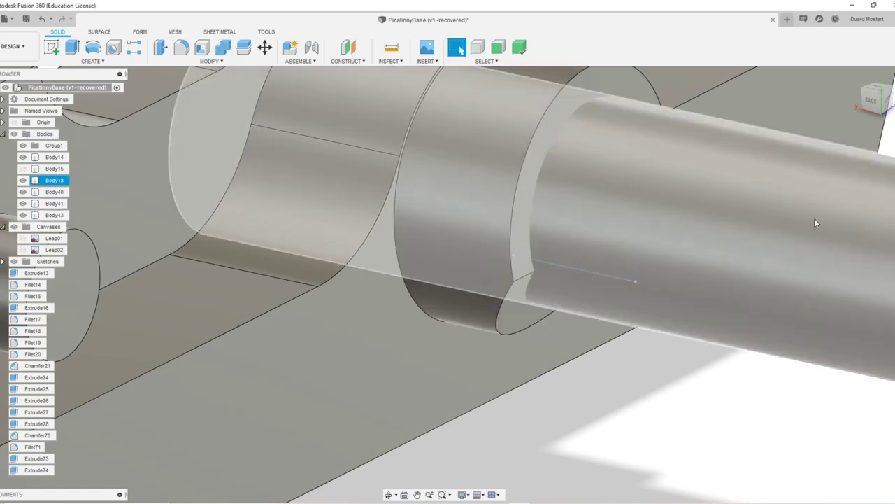
Step: Split the collar body with the horizontal sketch line and remove the piece below it
click(510, 247)
key(shift+s)
click(873, 160)
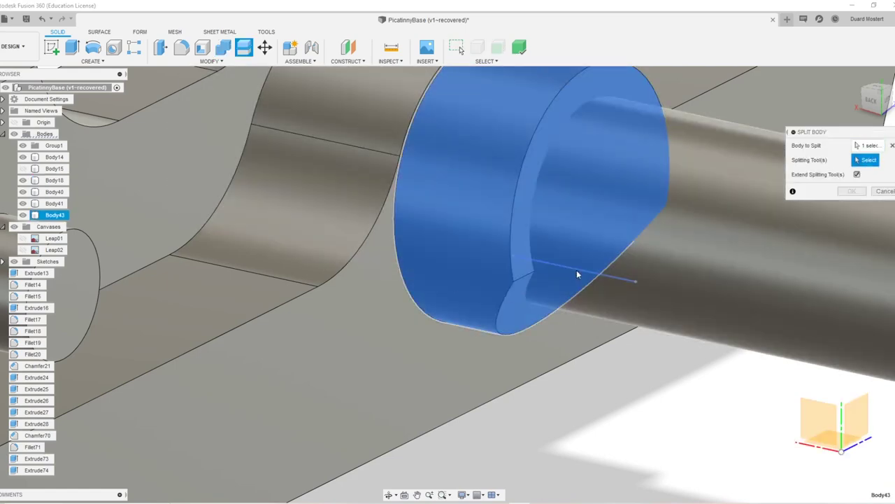
click(597, 277)
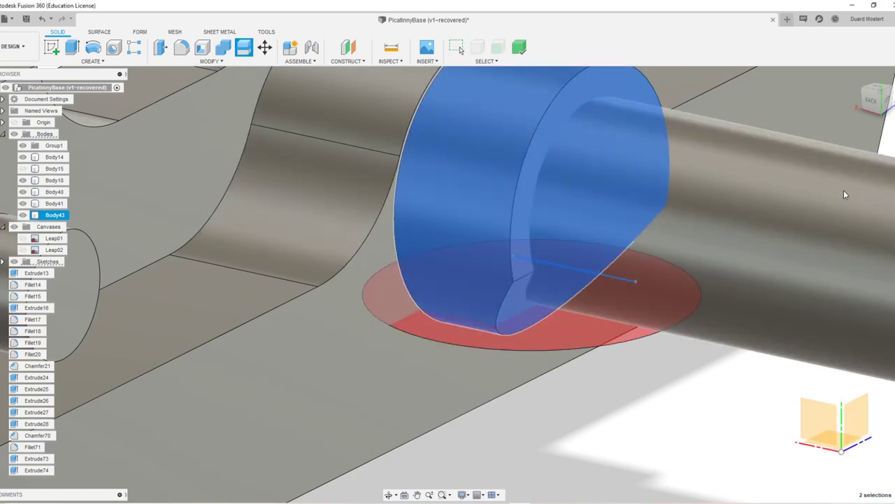
click(850, 191)
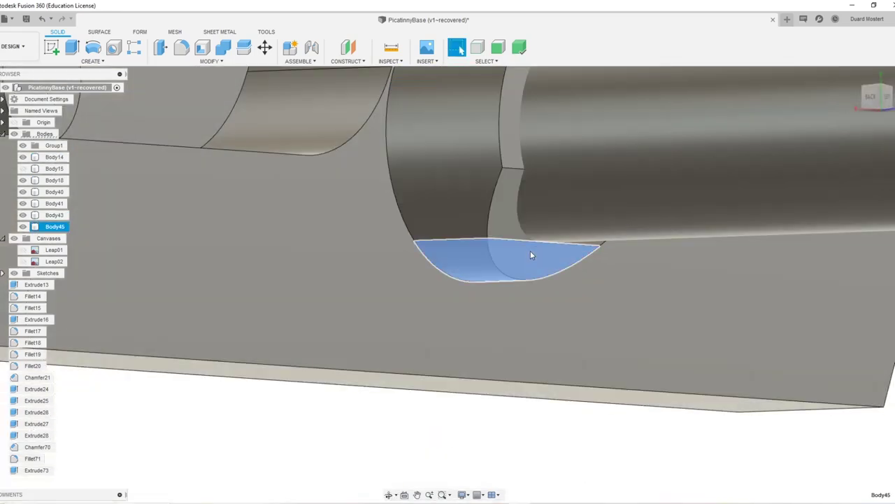
click(529, 249)
key(f)
click(519, 243)
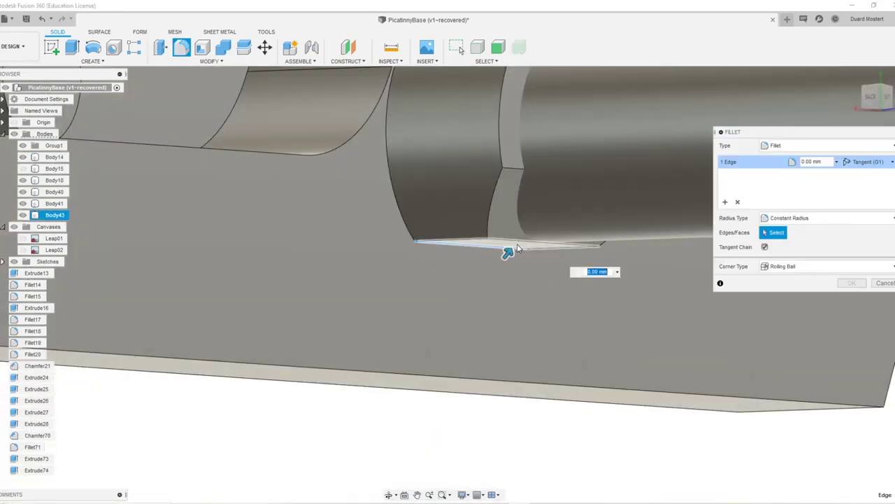
key(Escape)
Step: Offset the collar's flat bottom face by -0.071 mm
key(q)
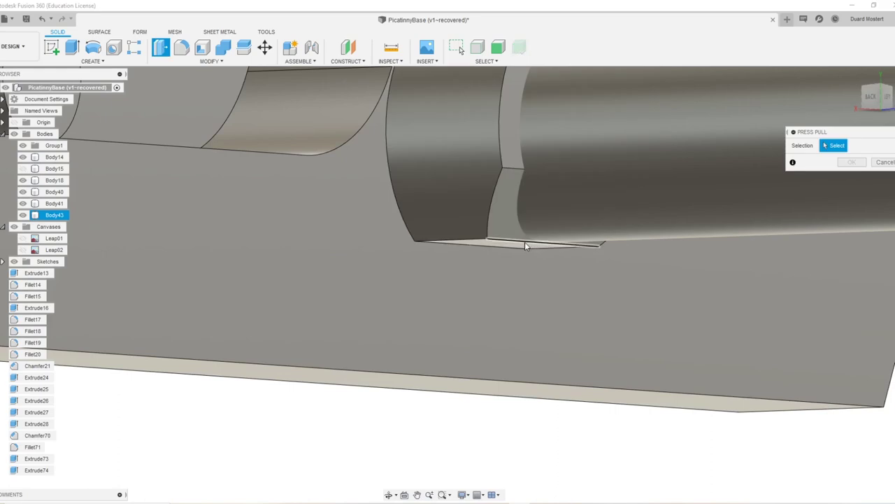
click(518, 247)
drag(517, 254, 515, 238)
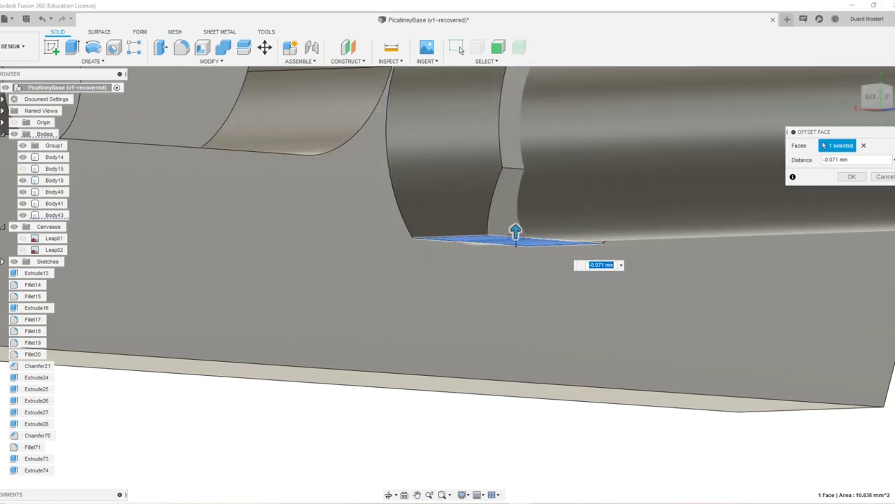
click(845, 180)
Step: Join the collar body to the bossed clamp plate body with Combine
scroll(620, 294, down, 5)
scroll(518, 336, up, 5)
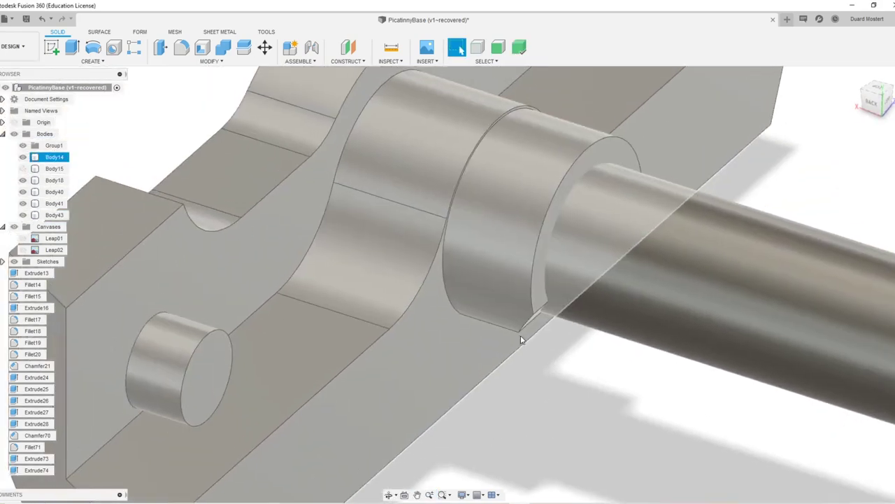
scroll(521, 340, down, 5)
scroll(442, 264, up, 5)
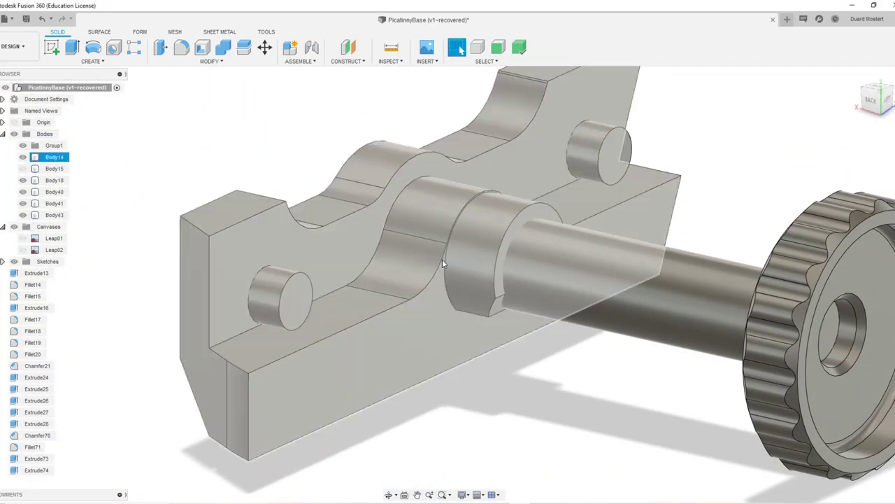
double_click(436, 305)
key(c)
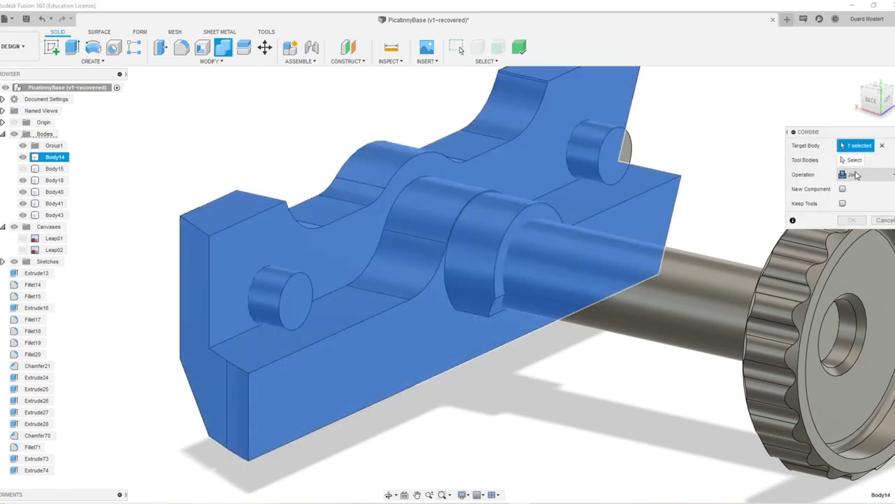
click(855, 174)
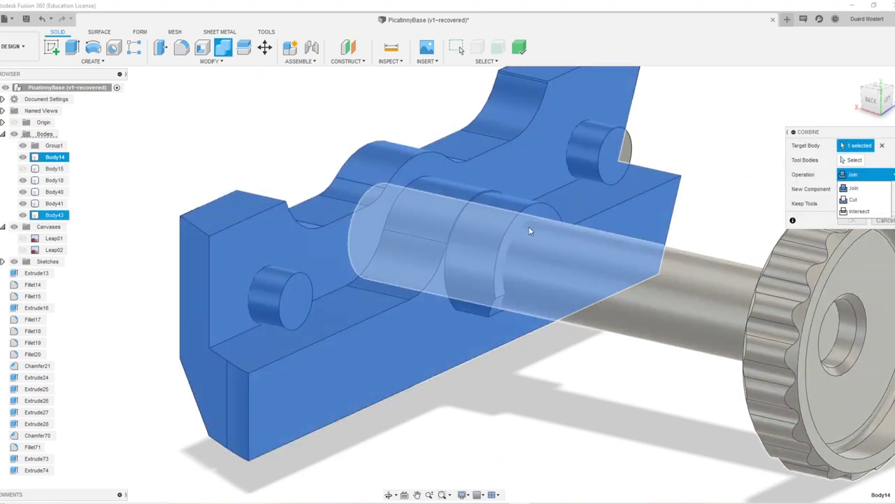
click(512, 235)
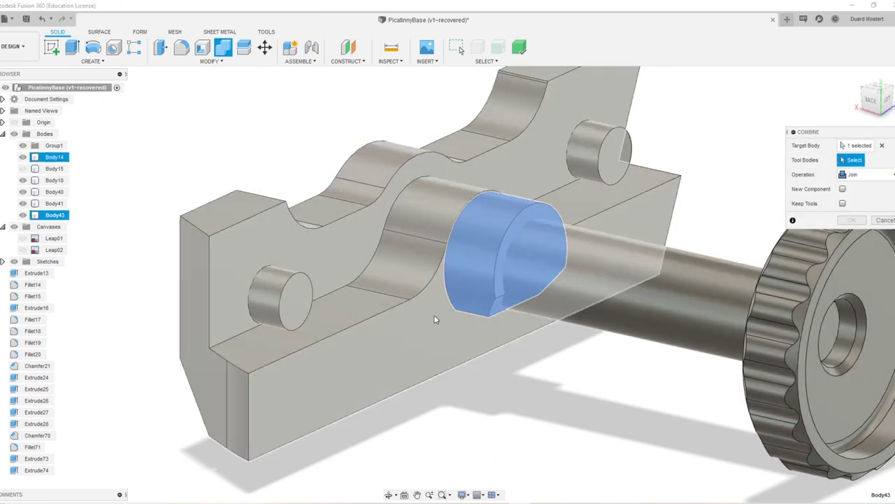
click(429, 319)
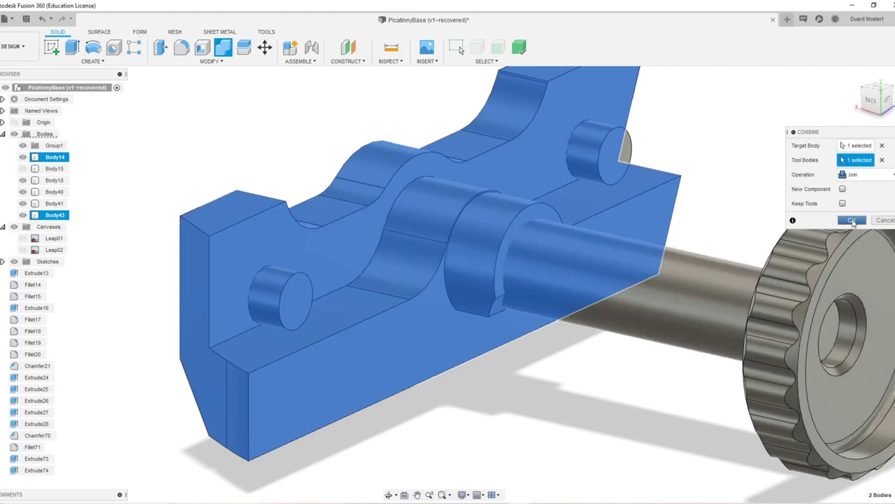
click(852, 221)
Step: Try to delete the thin stepped face between the collar and the plate's boss
scroll(490, 210, up, 5)
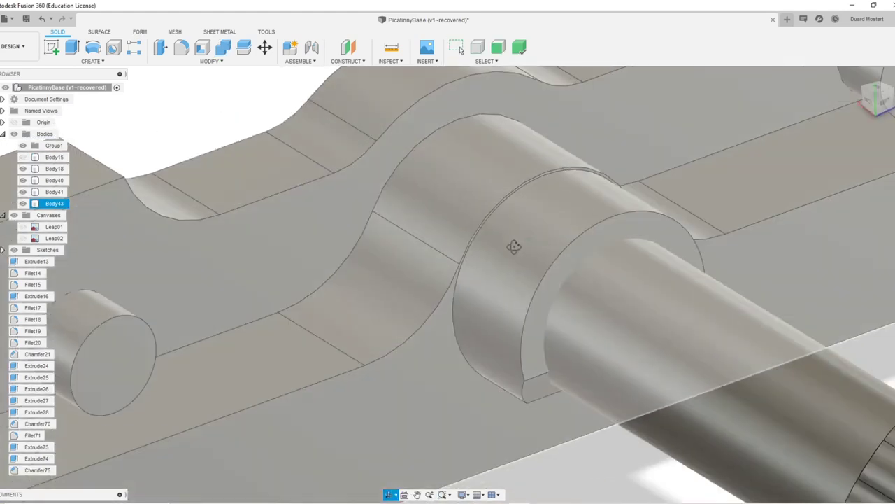
shift+middle_drag(514, 247, 492, 233)
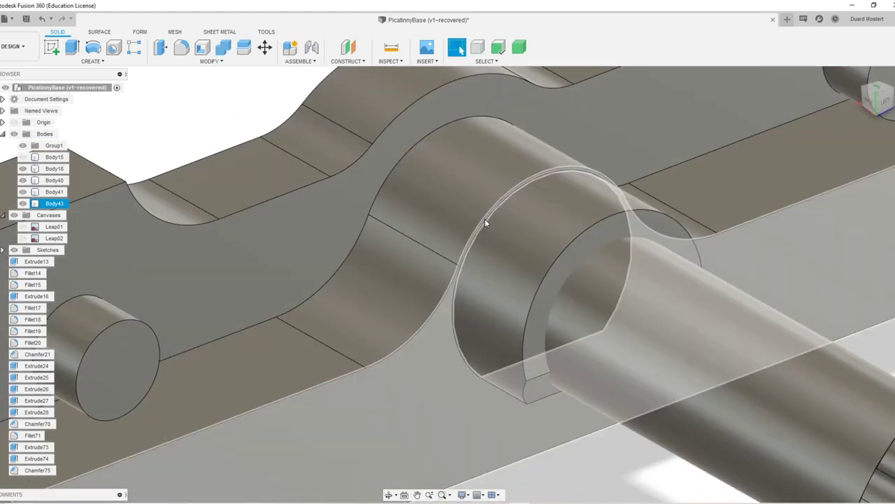
click(485, 218)
key(Delete)
key(ctrl+z)
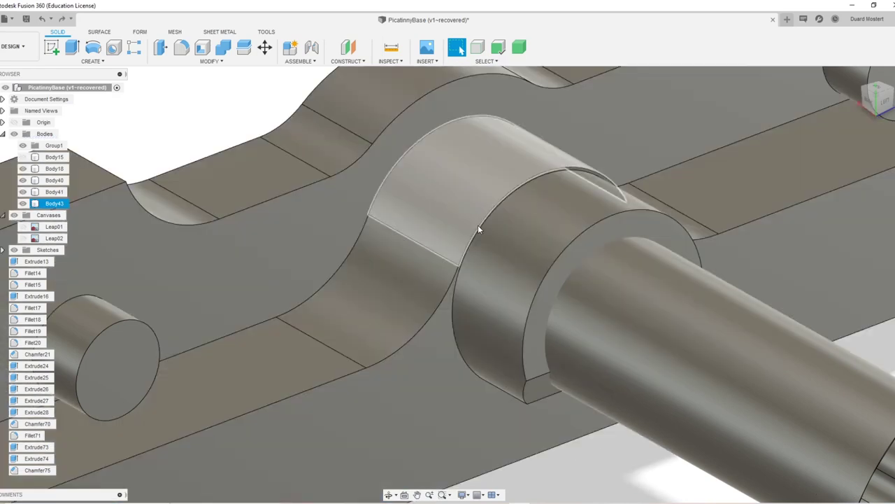
Step: Try to offset the collar's curved outer face to 3.752 mm
click(502, 250)
key(q)
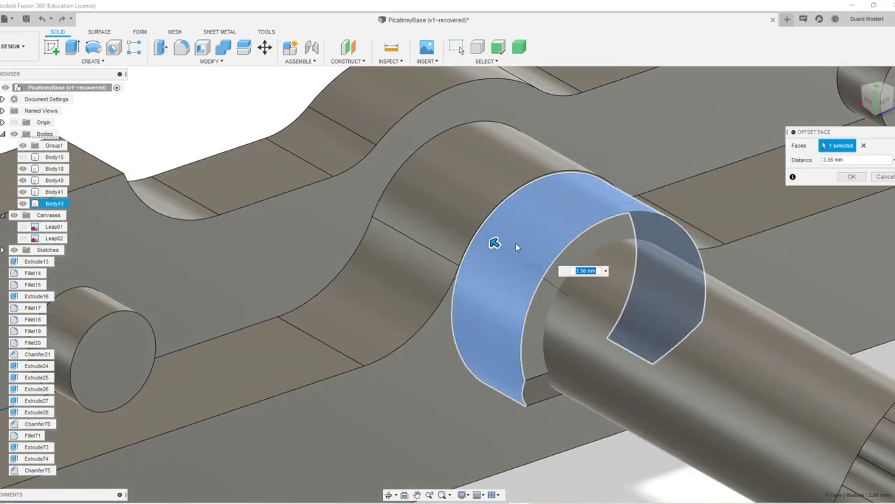
drag(495, 243, 489, 239)
shift+middle_drag(447, 217, 518, 203)
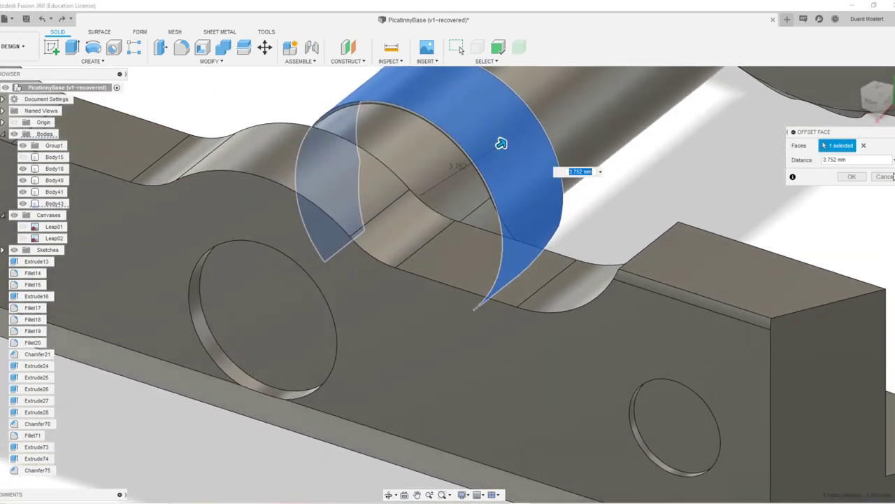
key(Return)
Step: Try to offset the two curved side faces of the collar to 2.914 mm
scroll(556, 154, up, 5)
middle_drag(556, 155, 554, 229)
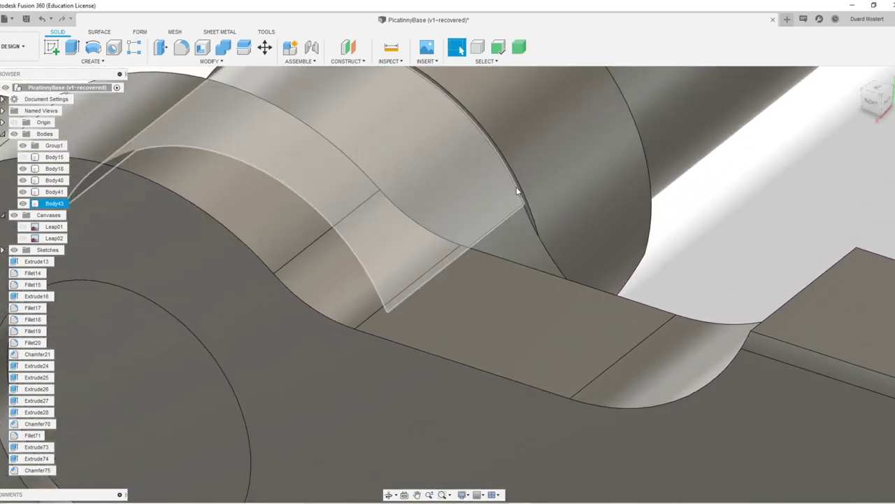
click(518, 189)
shift+middle_drag(518, 189, 706, 316)
key(q)
click(505, 224)
click(815, 283)
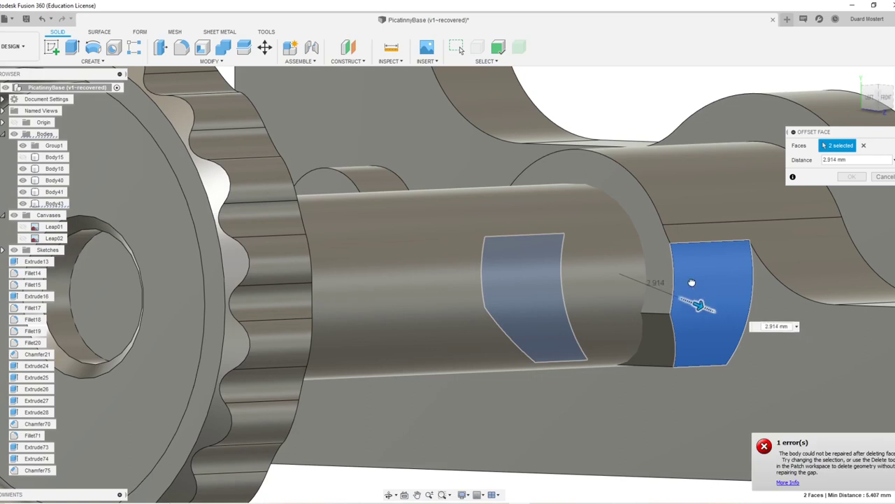
drag(692, 283, 685, 298)
key(Escape)
Step: Undo the collar edits back to before the collar was created around the cross bolt
scroll(691, 251, down, 4)
shift+middle_drag(691, 251, 586, 260)
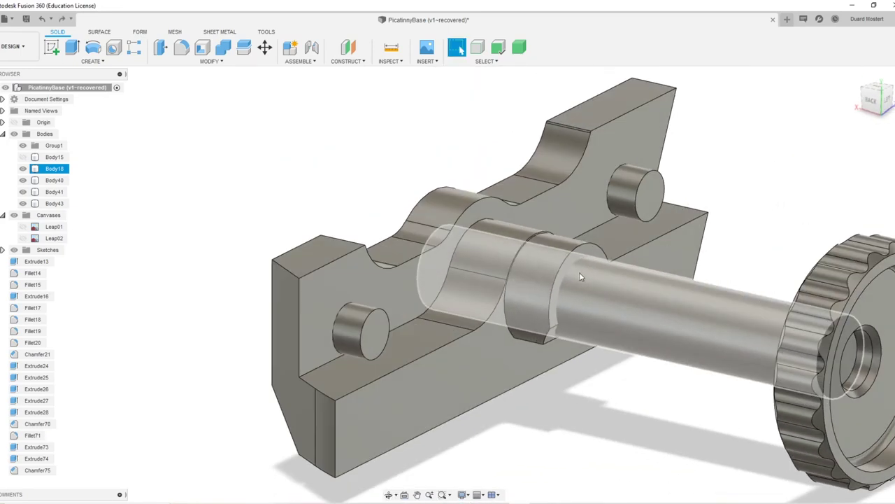
key(ctrl+z)
key(ctrl+z)
key(ctrl+z)
key(ctrl+z)
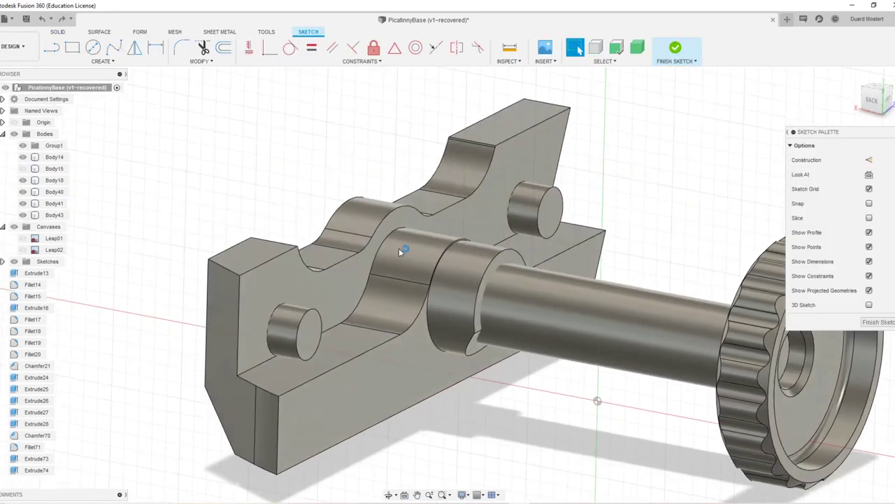
key(ctrl+z)
key(ctrl+z)
key(ctrl+z)
key(ctrl+z)
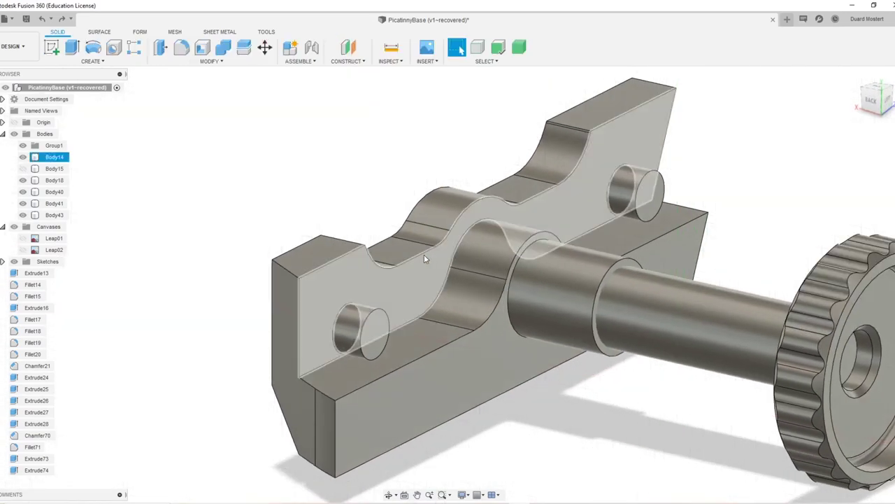
key(ctrl+z)
key(s)
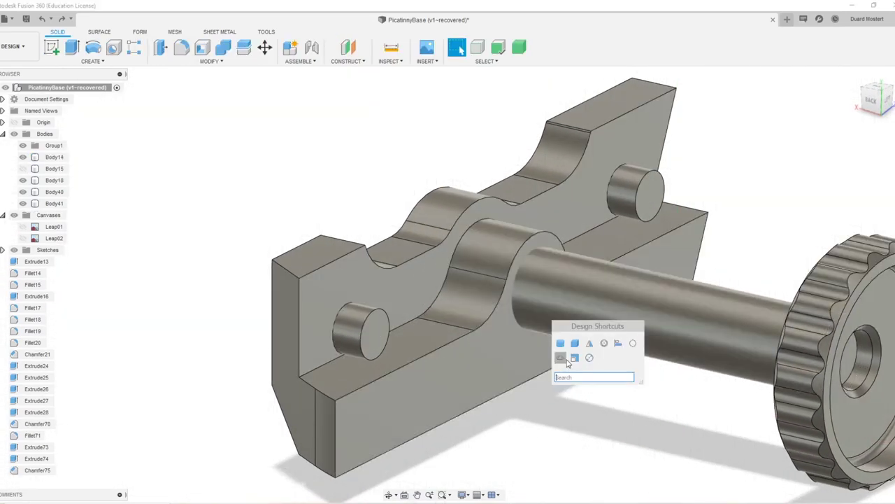
click(563, 358)
key(Escape)
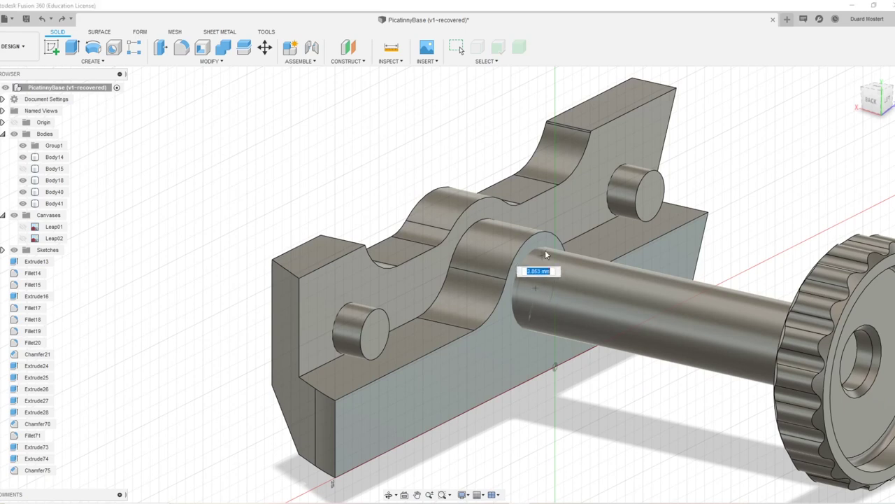
key(Escape)
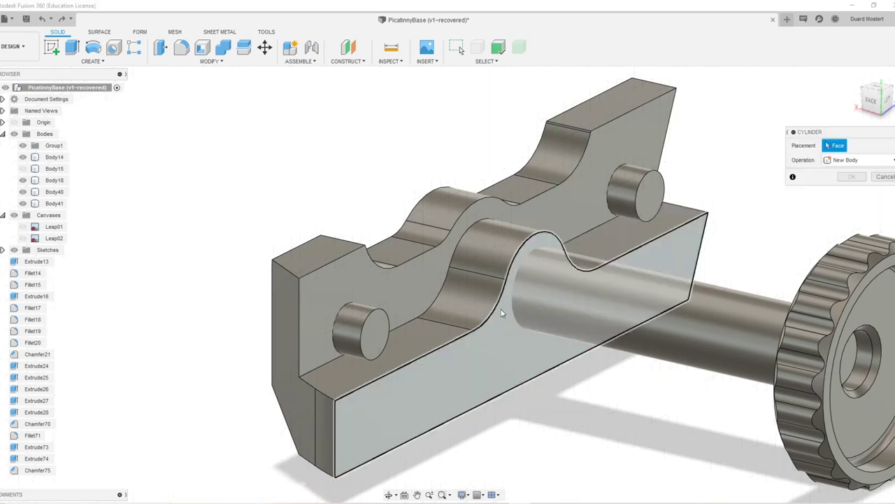
click(497, 321)
click(497, 324)
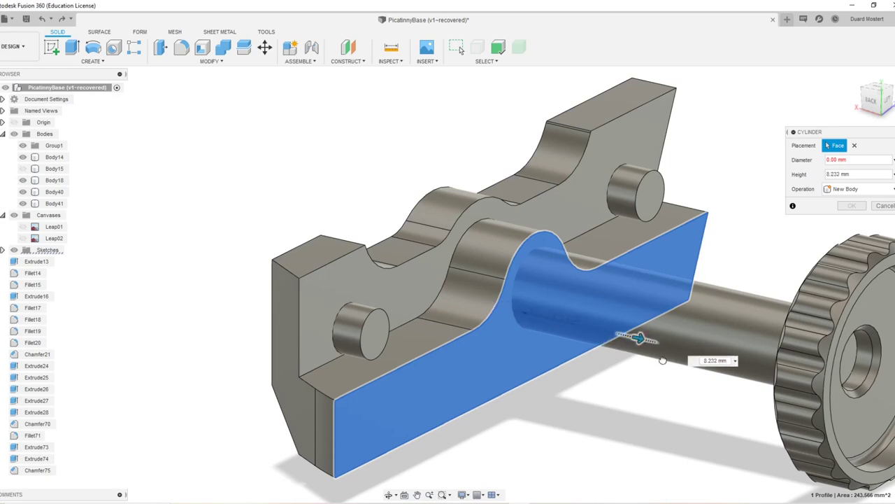
drag(717, 338, 630, 335)
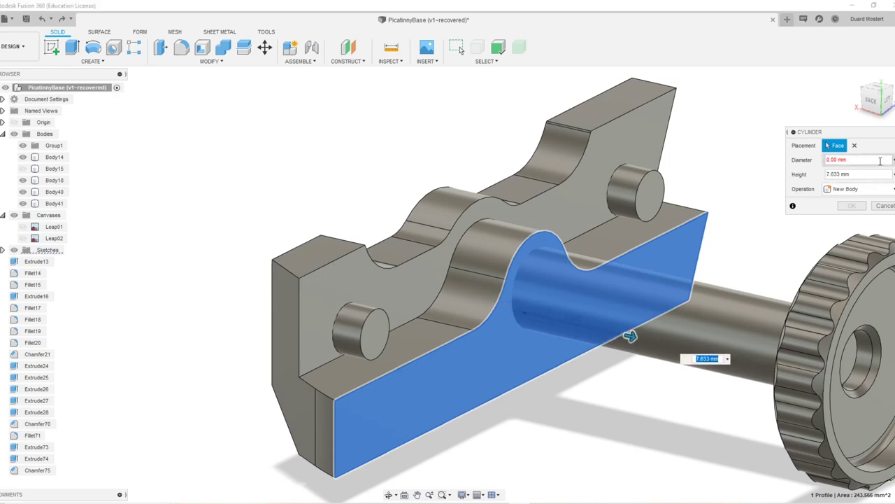
click(894, 160)
click(850, 160)
click(894, 160)
click(855, 175)
mouse_move(633, 315)
shift+middle_down()
mouse_move(626, 306)
mouse_move(634, 300)
mouse_move(680, 302)
mouse_move(671, 273)
mouse_move(618, 309)
shift+middle_up()
click(879, 221)
Step: Select the whole bossed clamp plate body and isolate it by hiding the bolt, knob and pins
shift+middle_drag(607, 228, 579, 252)
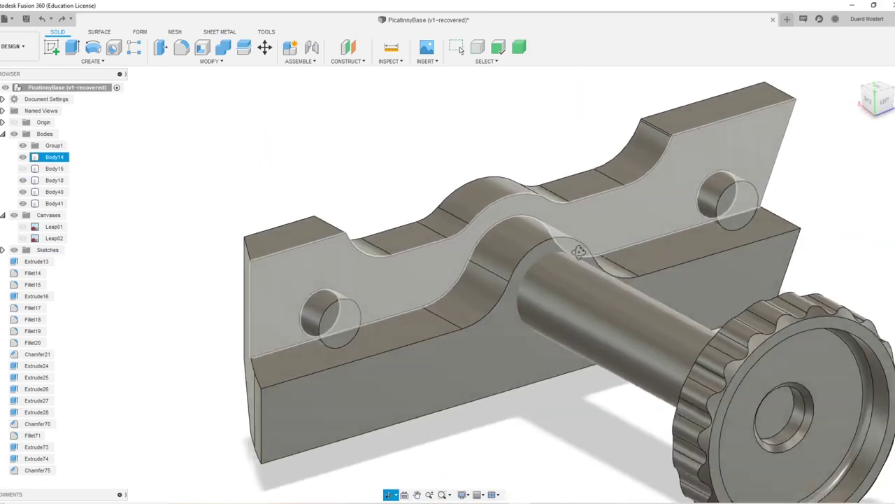
click(456, 47)
click(521, 265)
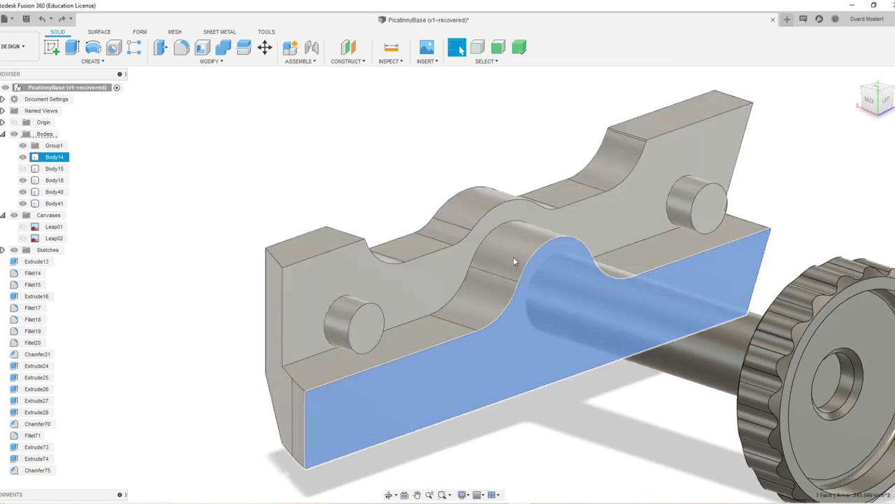
mouse_move(503, 248)
mouse_down()
mouse_move(529, 314)
mouse_move(503, 340)
mouse_up()
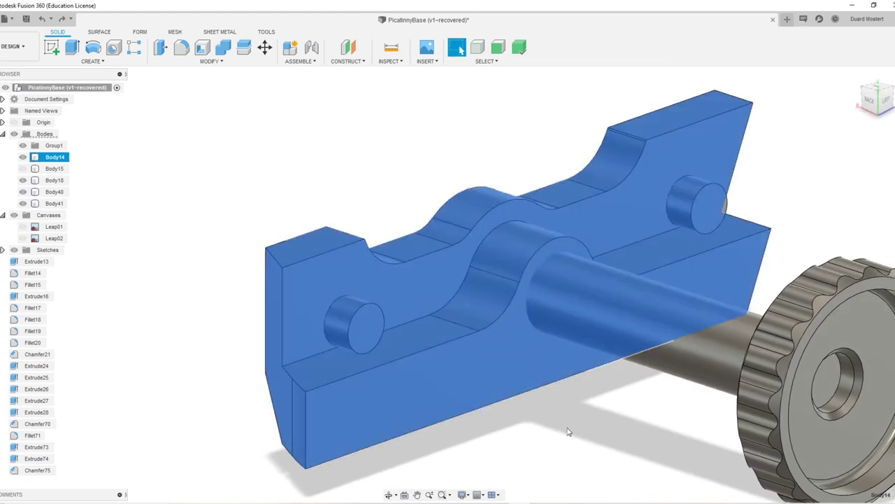
right_click(517, 342)
click(496, 287)
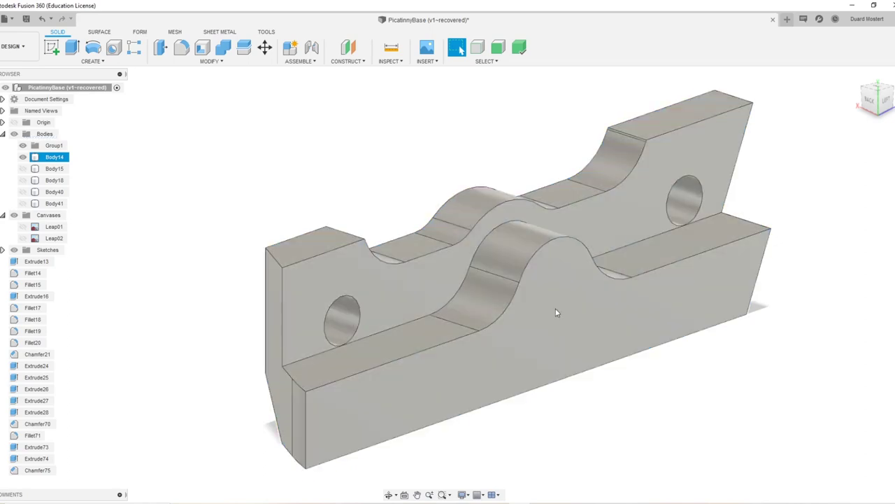
key(s)
click(541, 317)
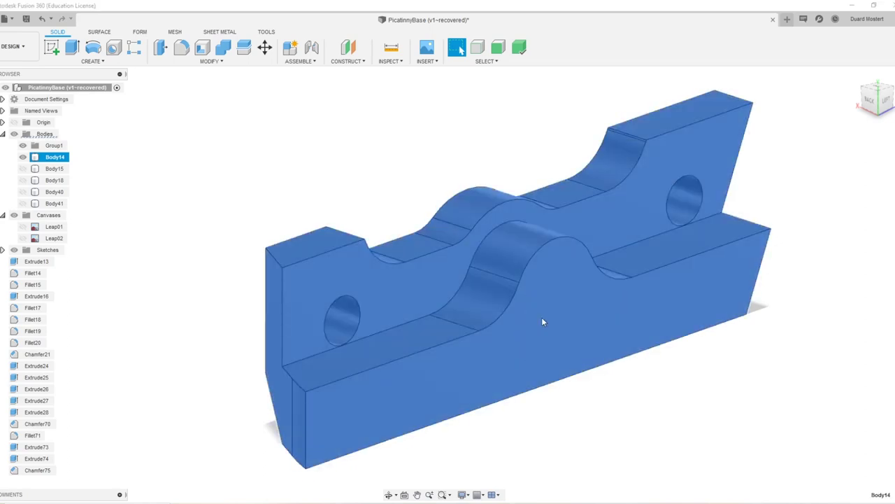
click(562, 296)
click(556, 292)
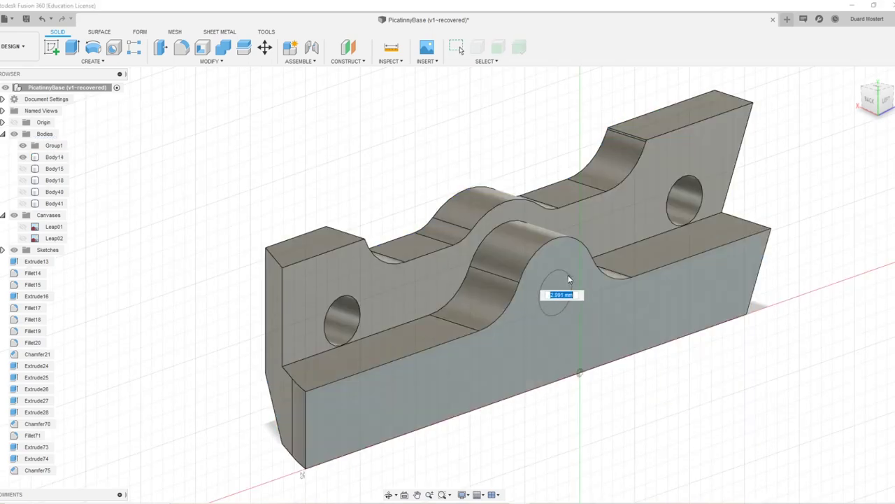
click(582, 243)
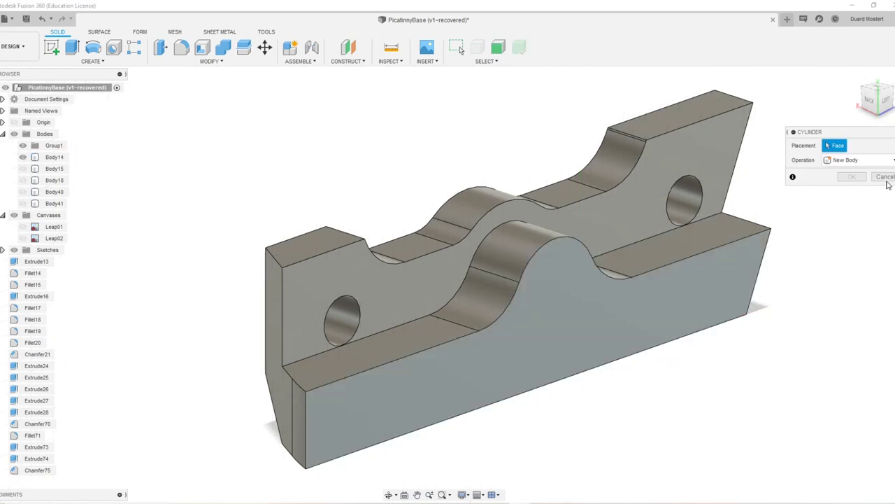
click(885, 179)
Step: Start a cylinder on the clamp plate's inner face, centred on the middle boss, with a diameter of about 7.3 mm
key(s)
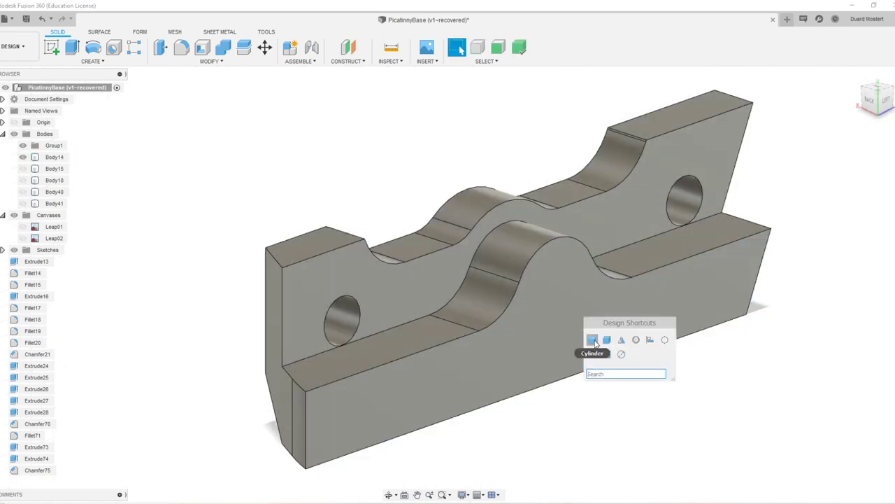
click(593, 340)
click(563, 226)
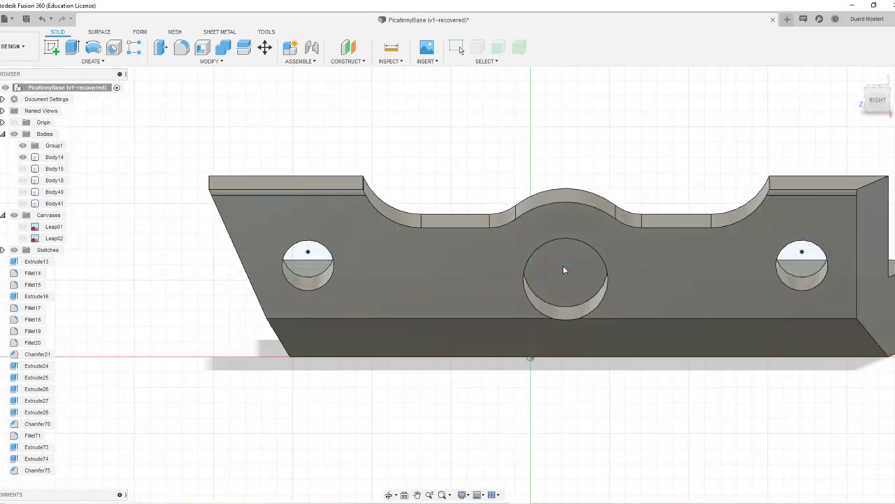
click(564, 269)
click(607, 203)
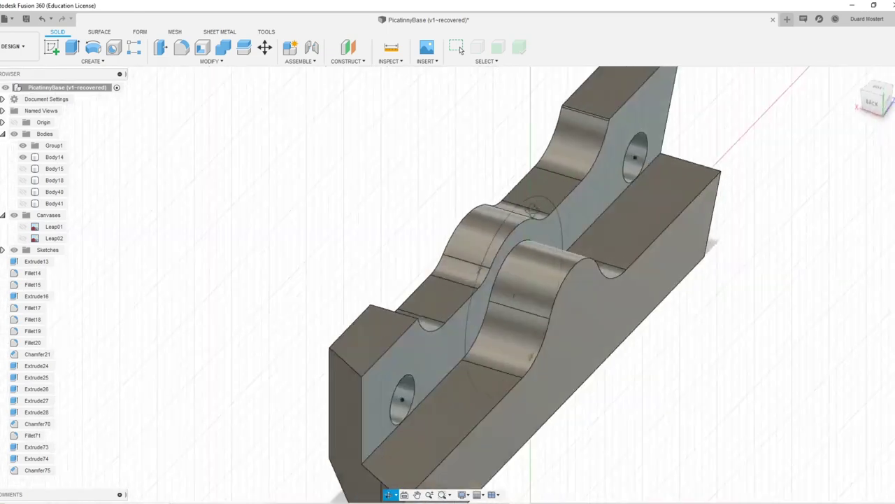
shift+middle_drag(533, 208, 533, 284)
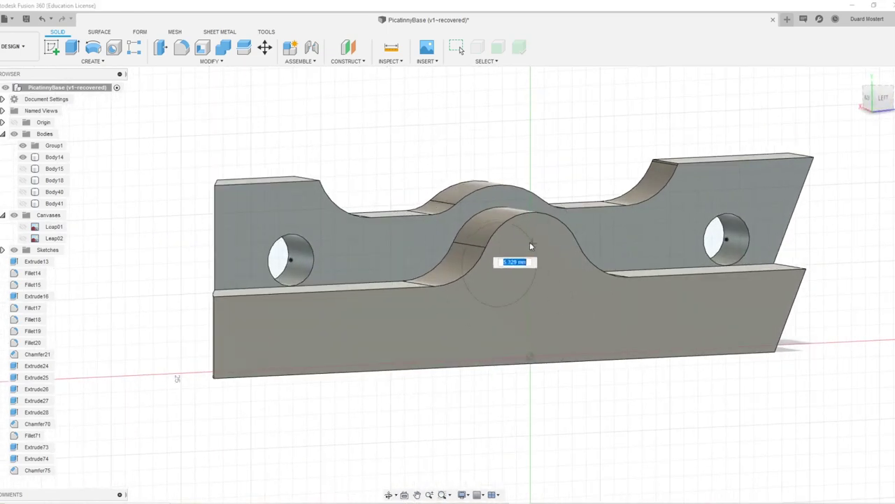
click(470, 217)
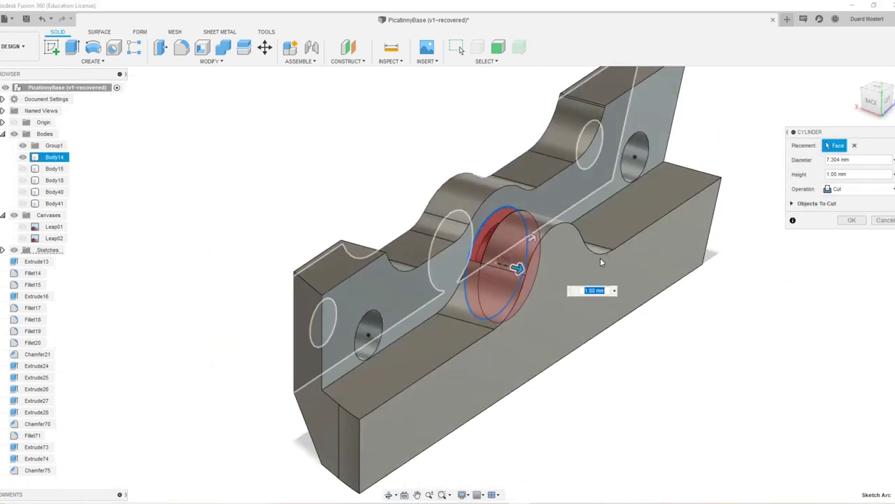
Step: Extend the cylinder about 7.06 mm toward the bolt and join it to the clamp plate as a collar
drag(518, 267, 638, 279)
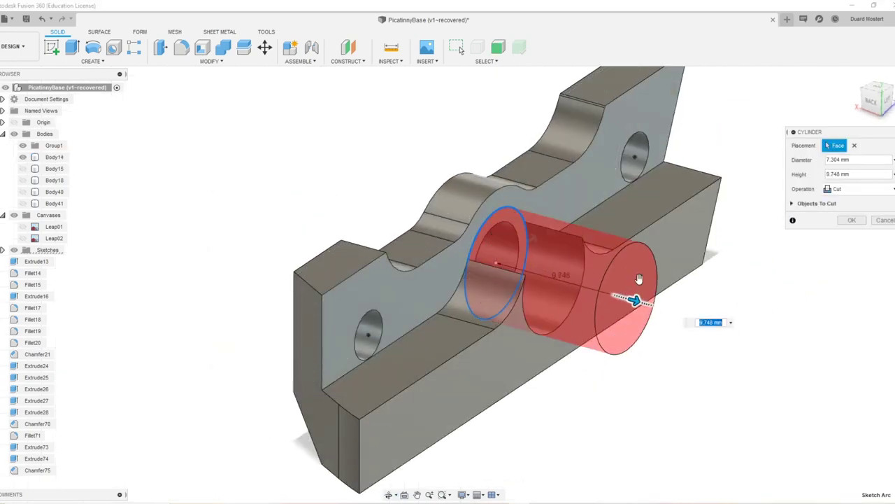
click(846, 190)
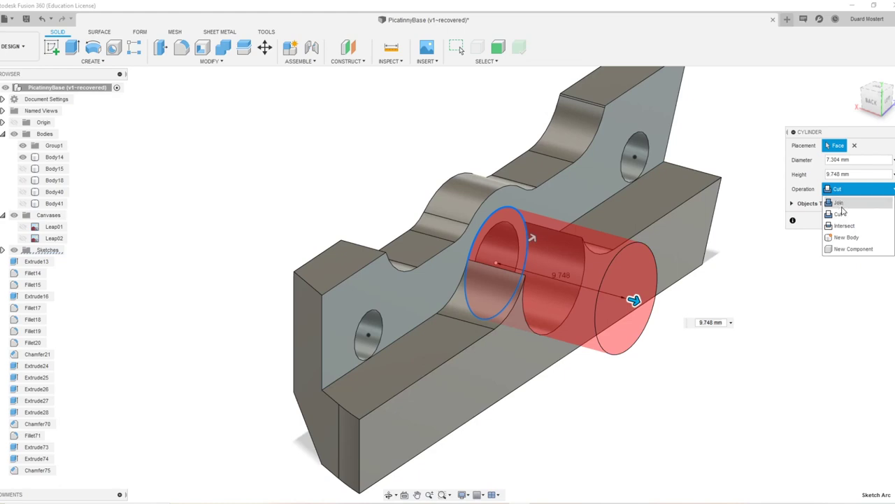
click(841, 203)
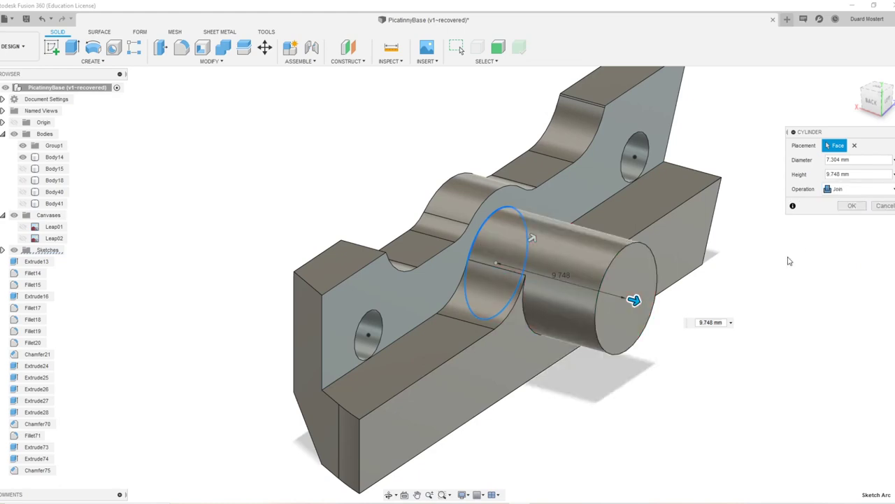
shift+middle_drag(676, 326, 712, 305)
drag(645, 289, 605, 285)
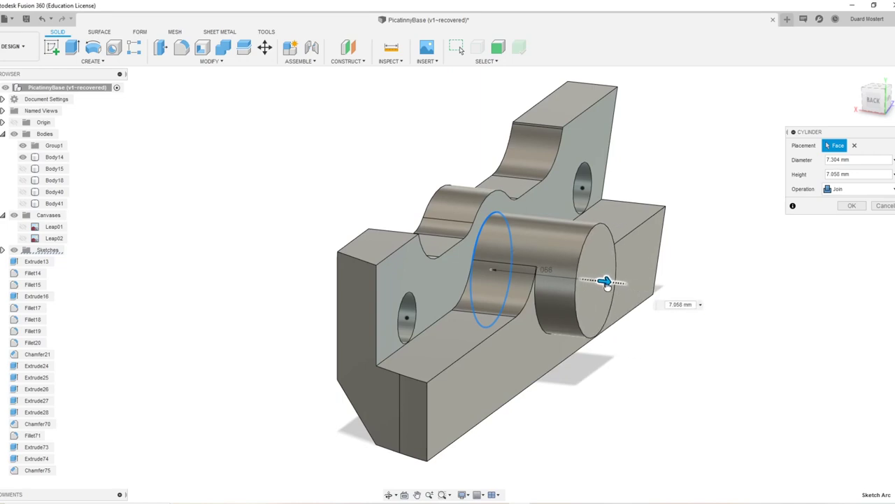
click(851, 206)
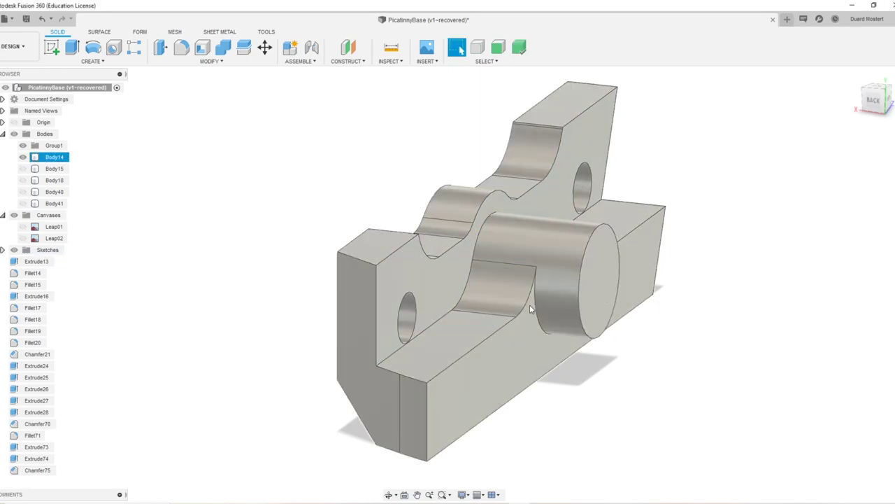
Step: Show the hidden bolt, knob and pins again and view the assembly squarely from the back
right_click(529, 304)
click(516, 245)
click(672, 340)
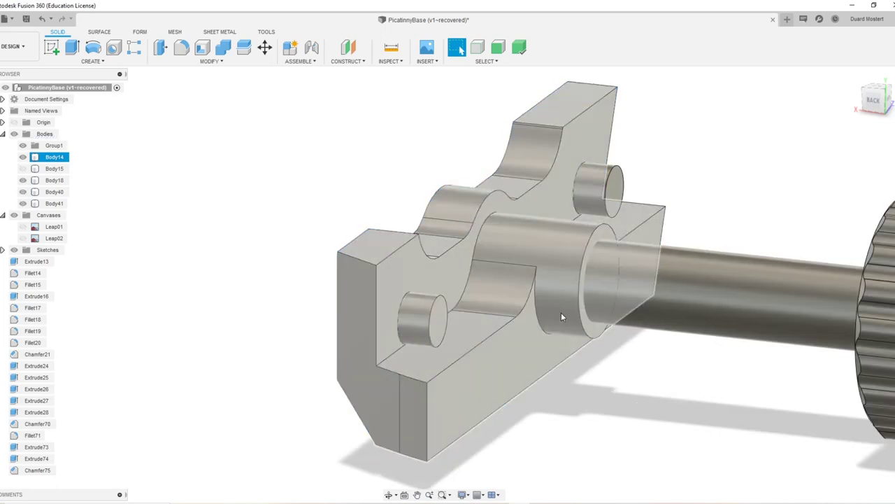
click(562, 314)
shift+middle_drag(635, 399, 679, 365)
click(877, 100)
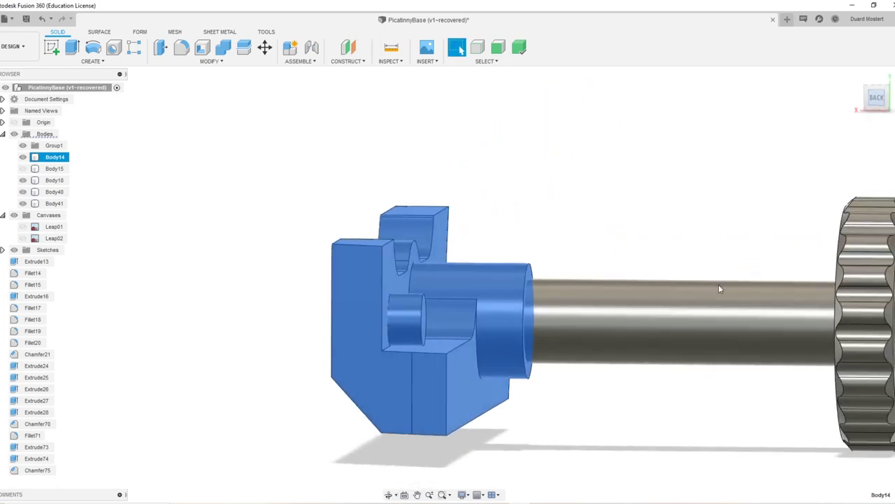
click(719, 284)
click(451, 438)
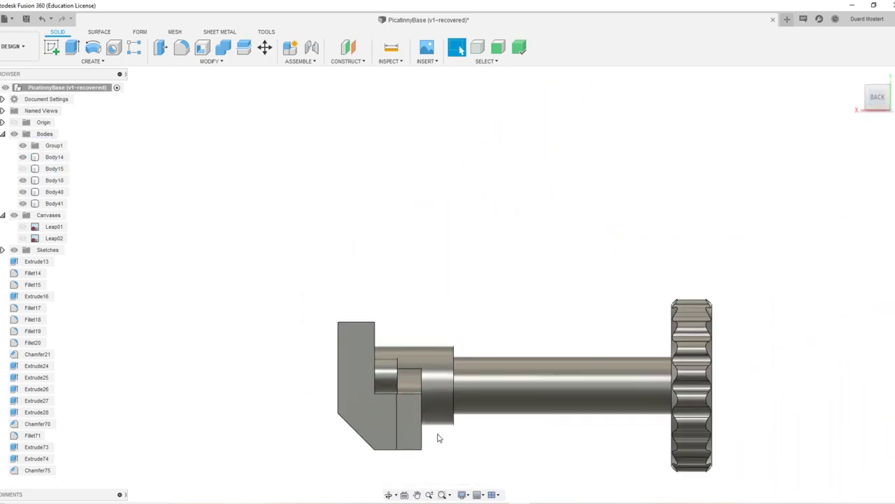
Step: On the back plane, sketch a short horizontal line from the clamp plate's outer edge across the collar, continued by a diagonal rising toward the bolt
scroll(435, 437, up, 5)
key(l)
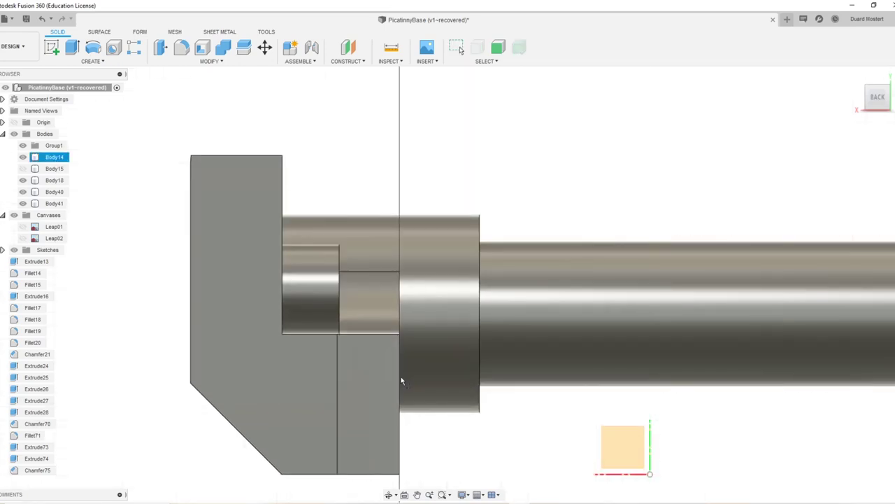
click(614, 443)
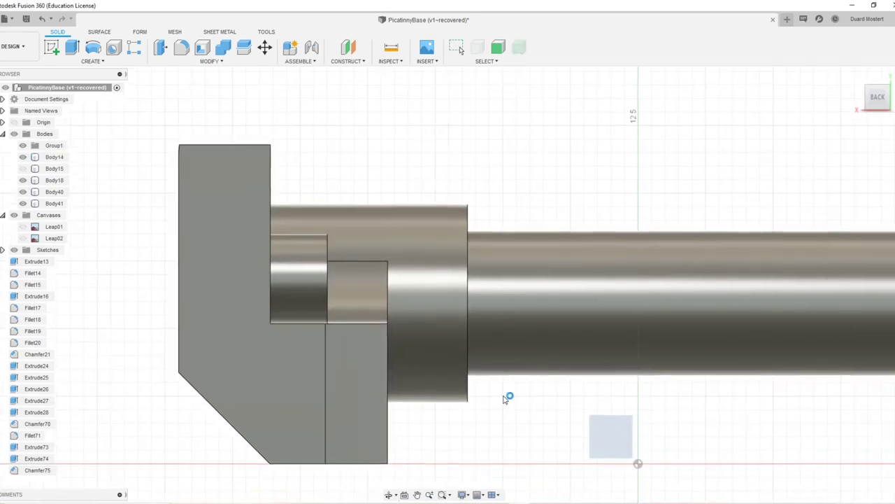
middle_drag(238, 211, 432, 316)
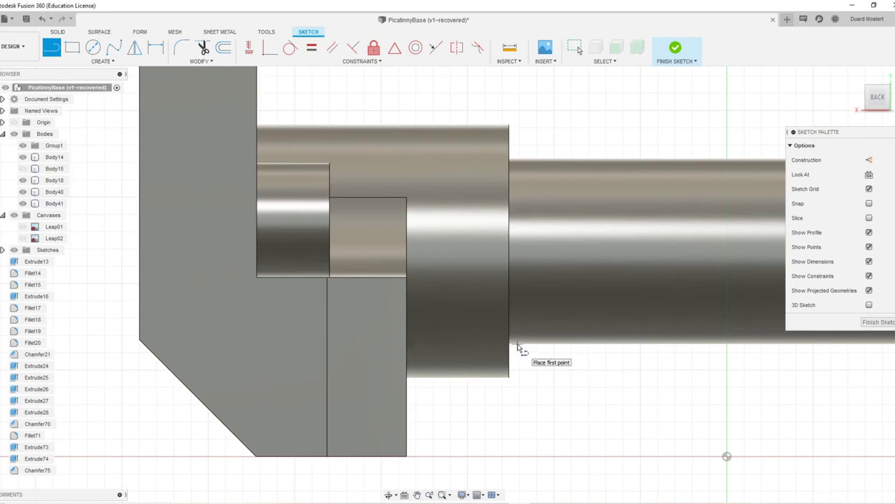
click(407, 346)
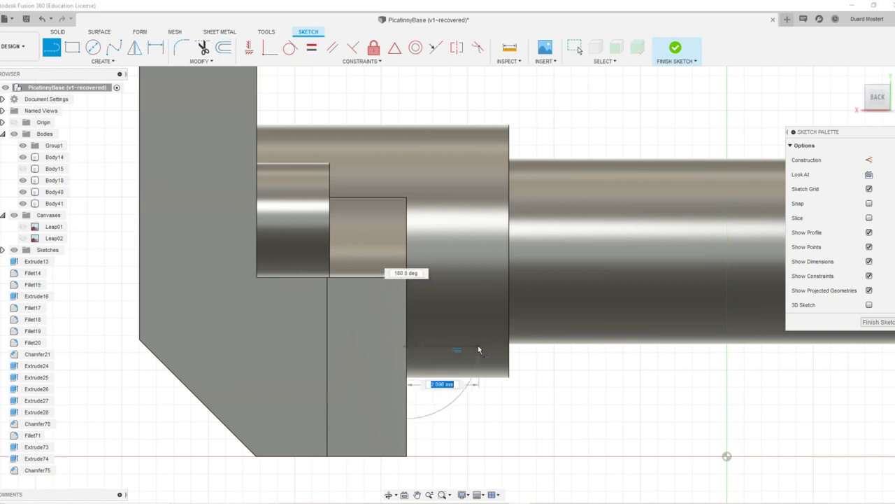
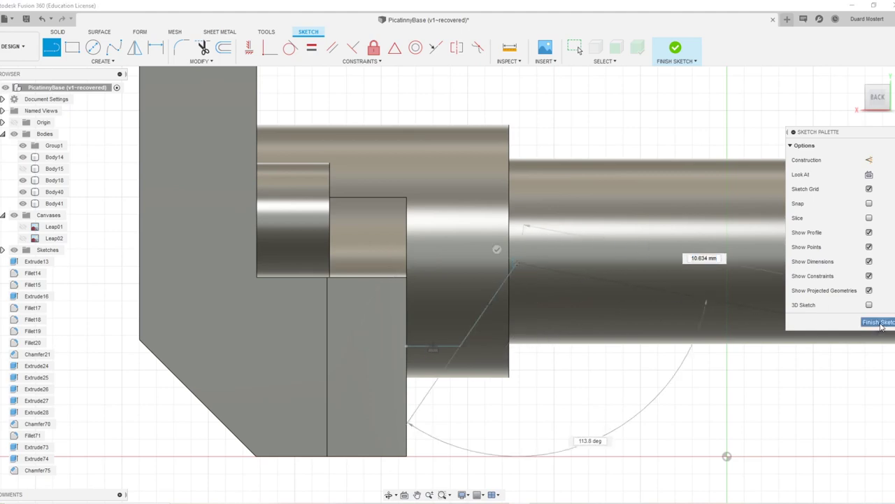
click(880, 323)
Step: Try to split the clamp plate body using the sketched line on the collar as the splitting tool
click(448, 334)
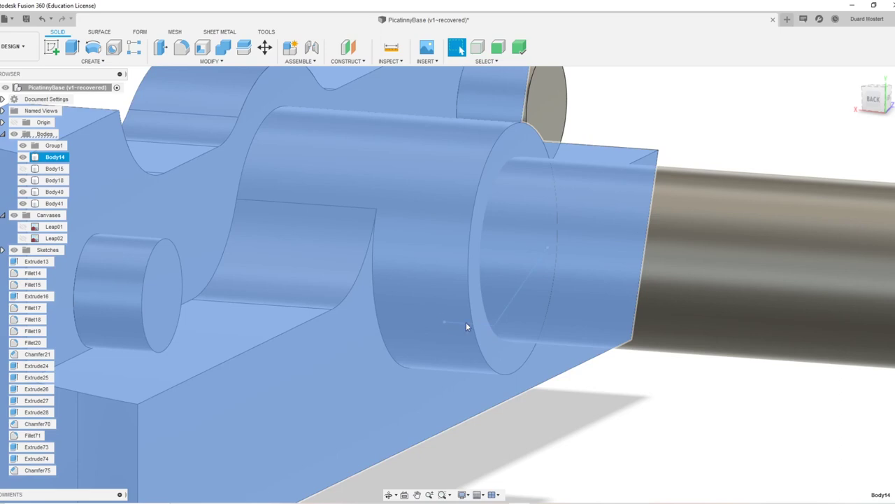
click(244, 47)
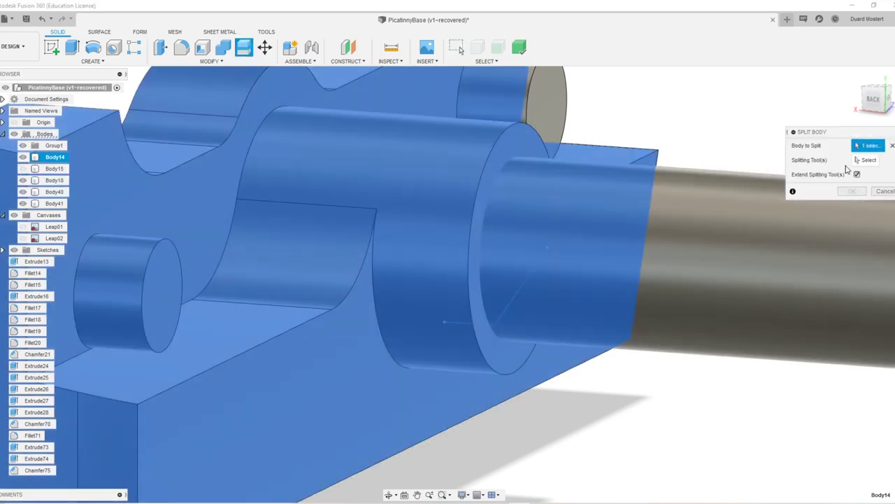
click(848, 167)
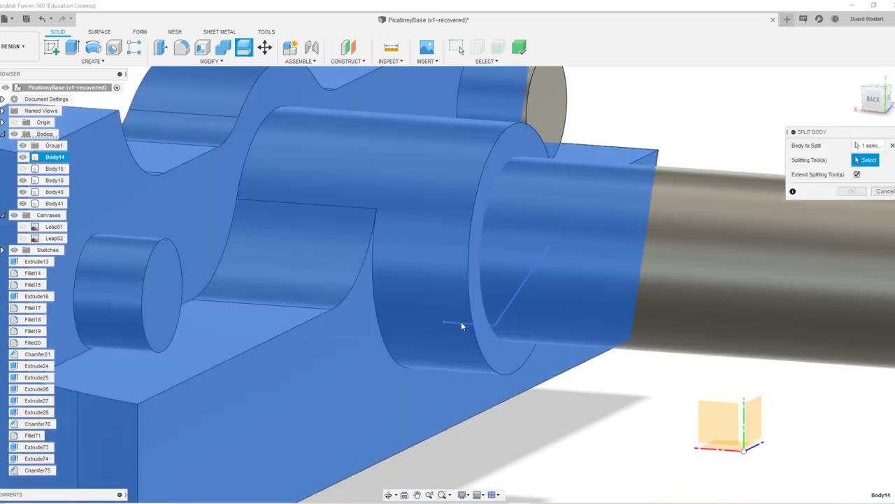
click(461, 321)
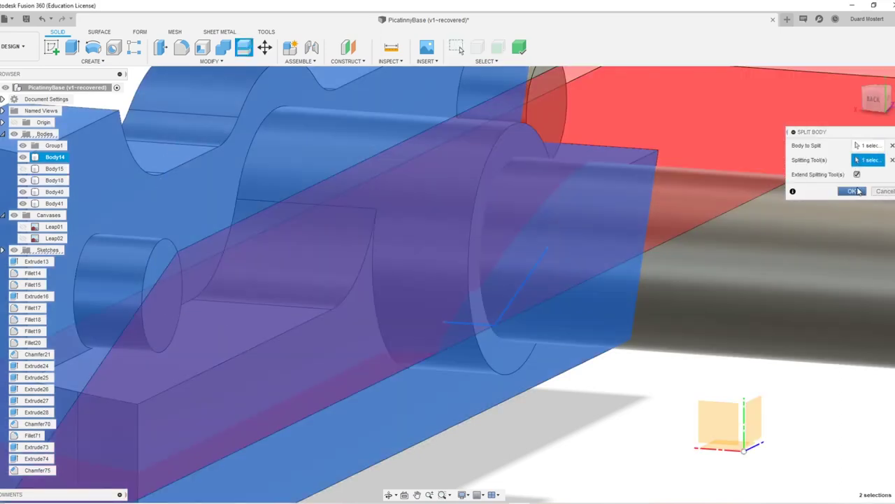
click(883, 191)
mouse_move(481, 319)
shift+middle_down()
mouse_move(490, 302)
mouse_move(478, 318)
shift+middle_up()
key(Escape)
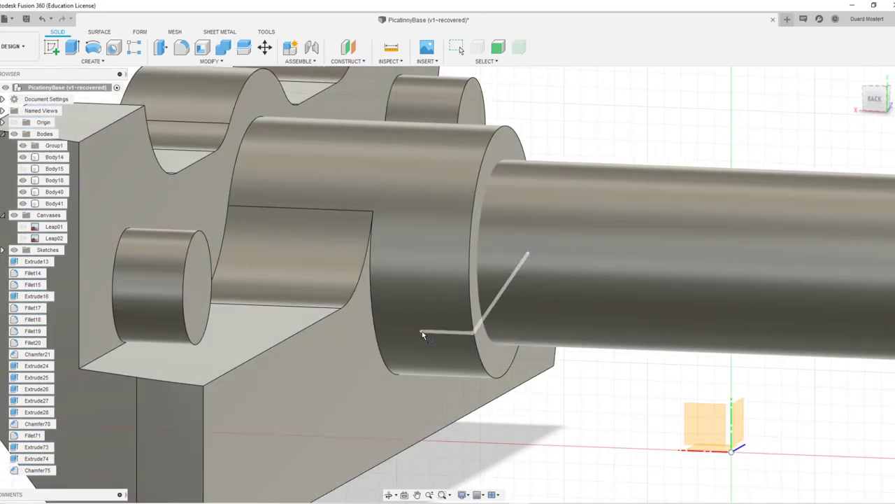
Step: Add a vertical line from the end of the profile beneath the boss down past the base's underside and finish the sketch
double_click(422, 333)
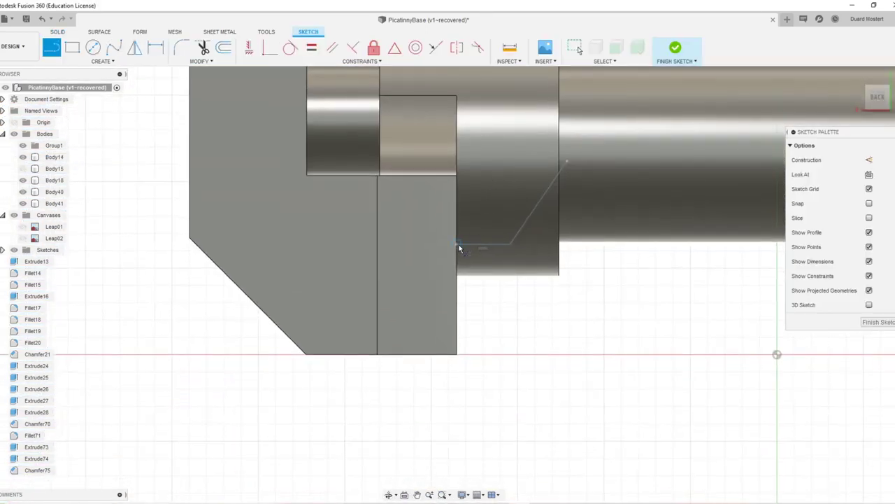
click(879, 321)
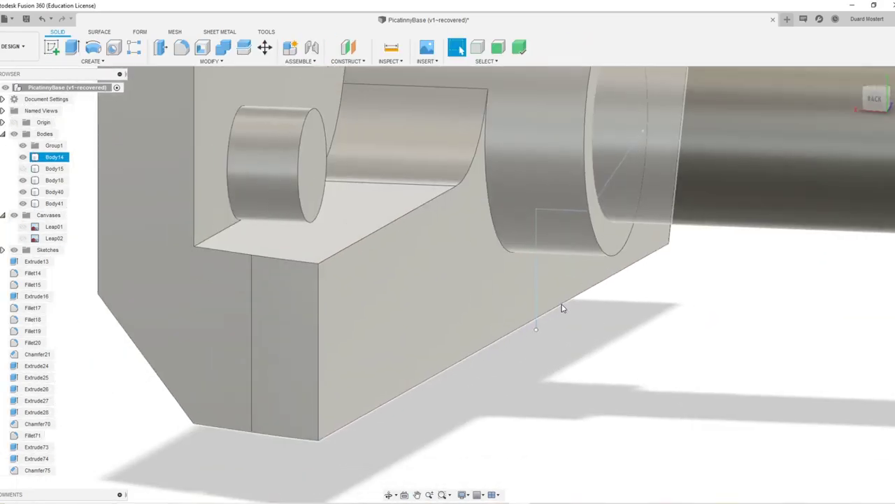
key(m)
click(536, 308)
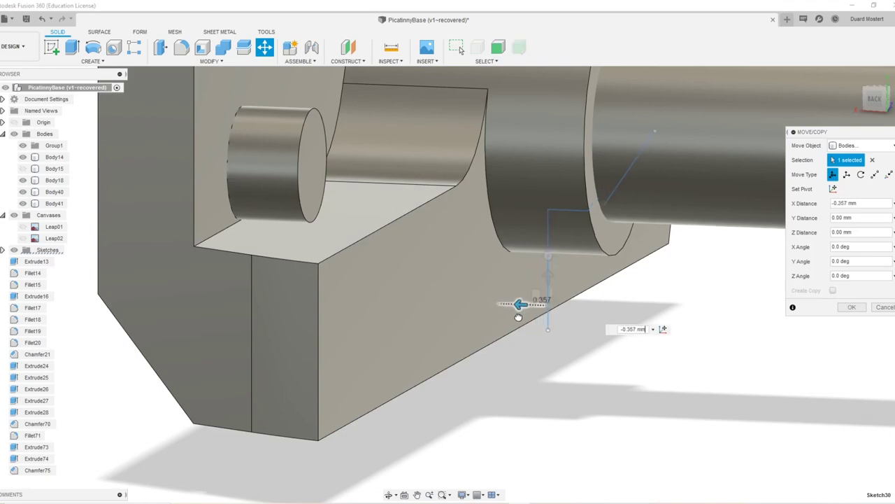
key(Escape)
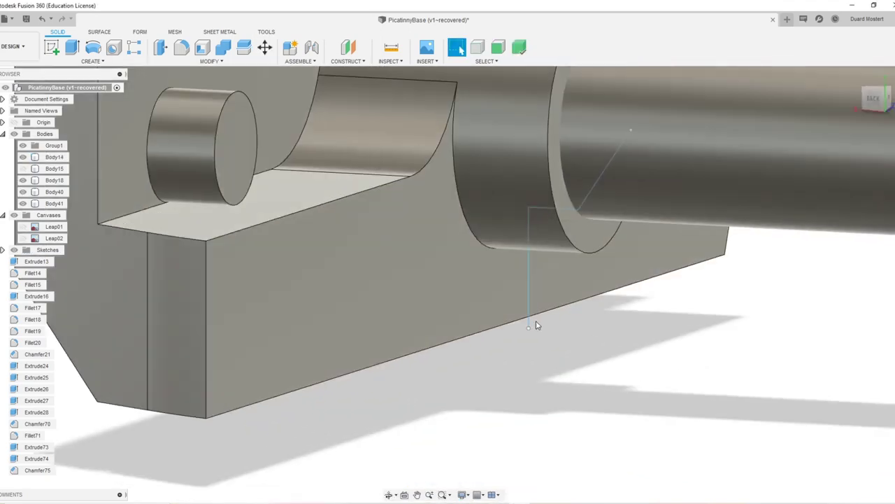
click(532, 319)
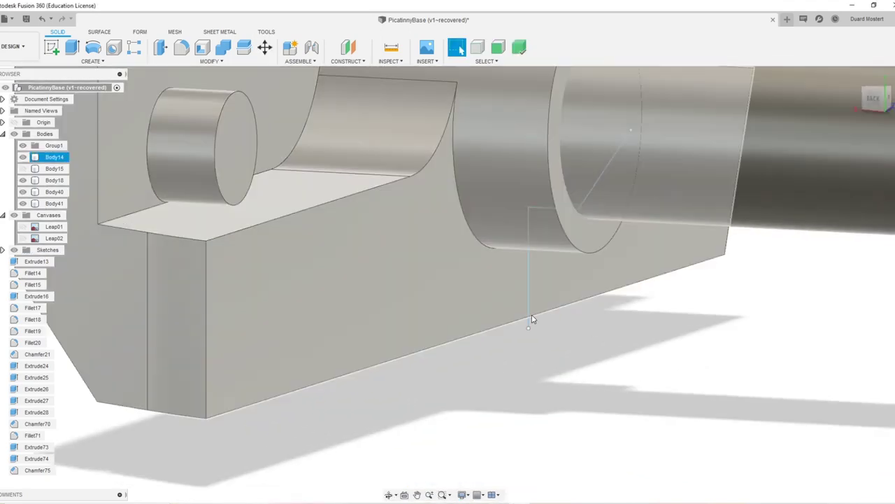
key(m)
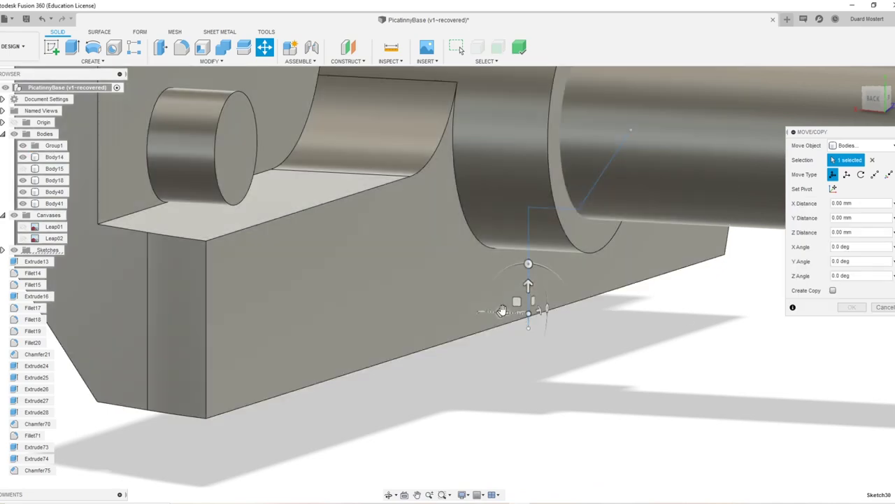
mouse_move(513, 312)
mouse_down()
mouse_move(482, 299)
mouse_move(502, 312)
mouse_up()
click(849, 309)
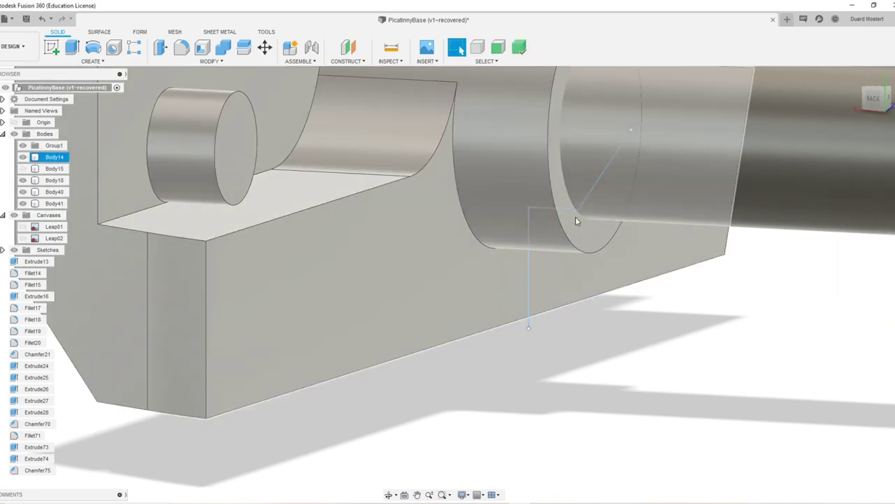
Step: Split the base body with the sketched profile and delete the piece cut off the underside of the boss
click(572, 219)
key(b)
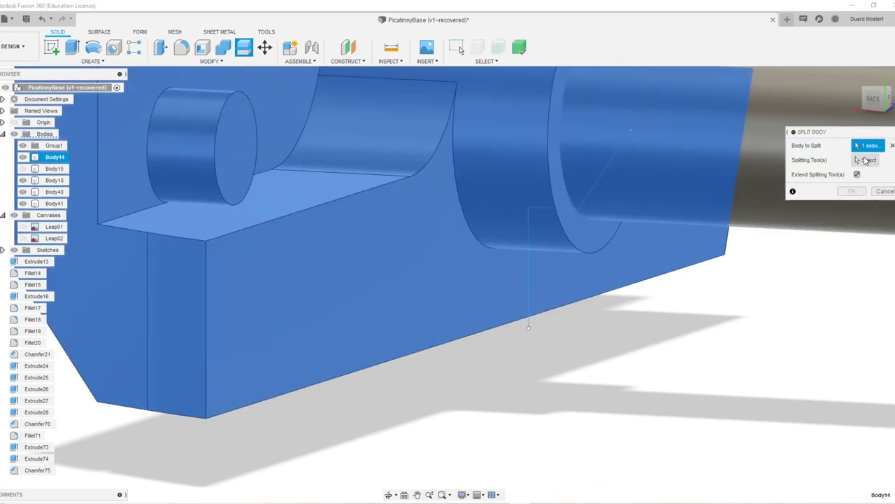
click(866, 161)
click(528, 286)
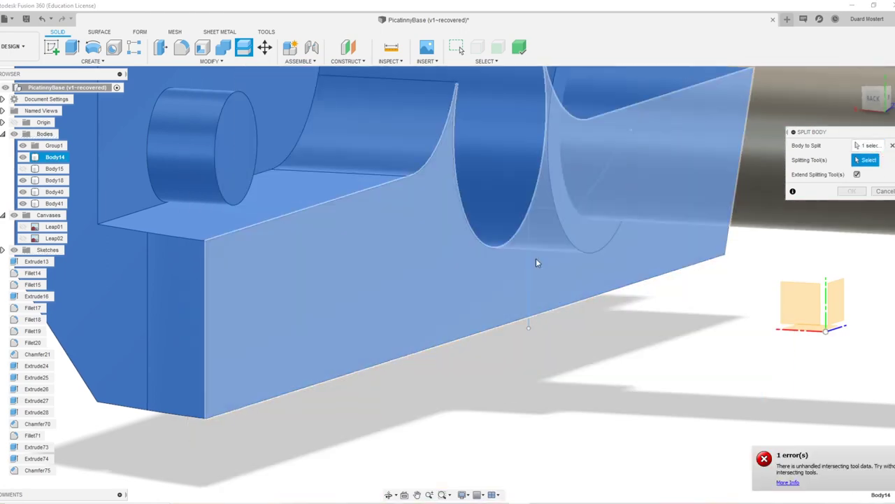
click(529, 287)
click(851, 191)
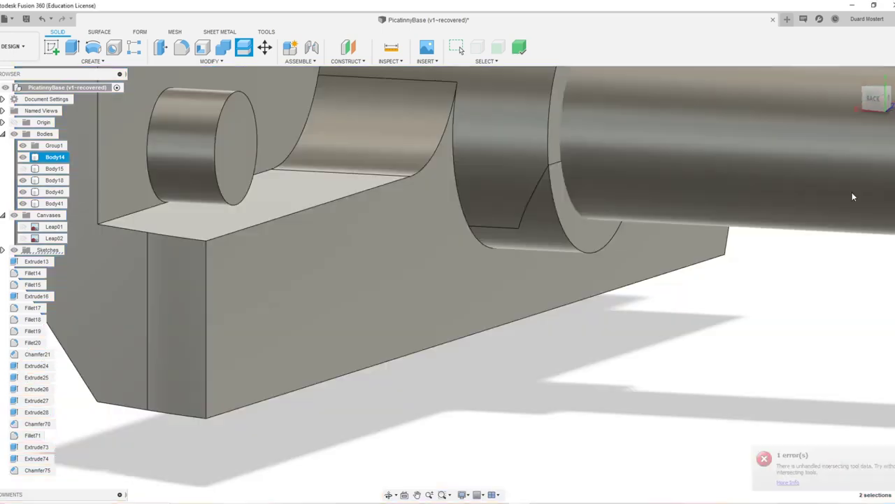
key(Delete)
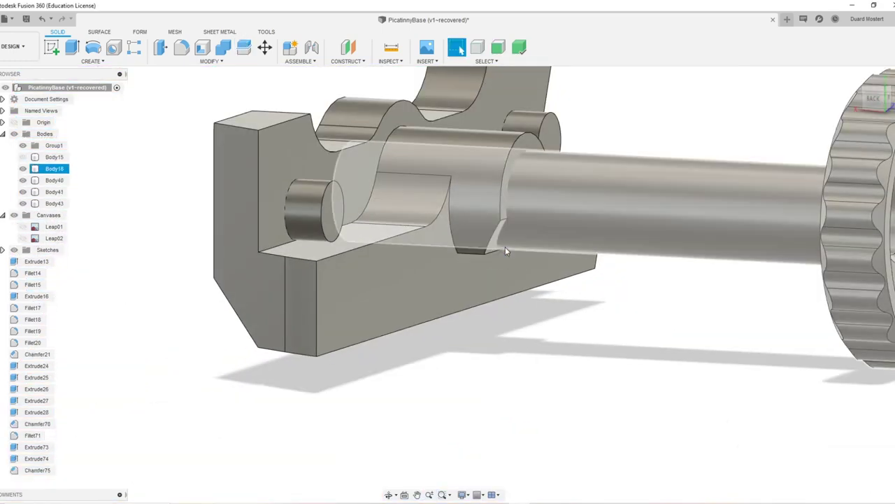
Step: Isolate the base body so that the shafts and knob are hidden
click(519, 222)
shift+middle_drag(519, 222, 468, 265)
right_click(469, 265)
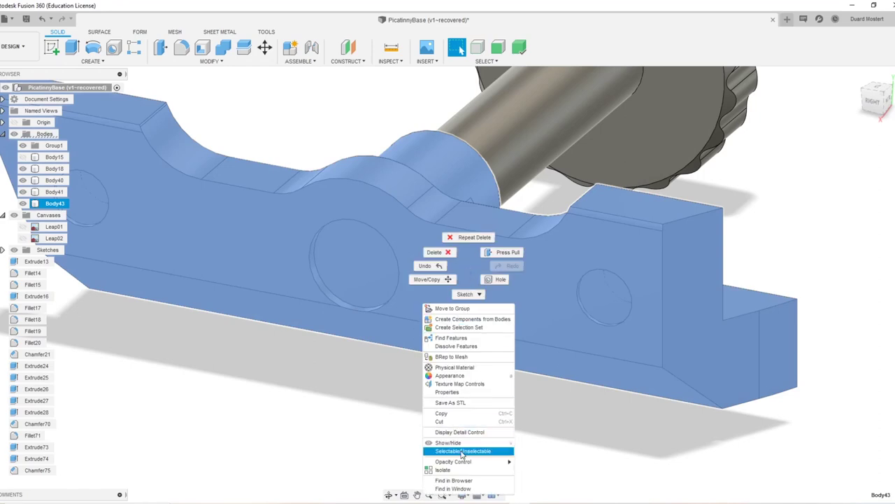
click(453, 472)
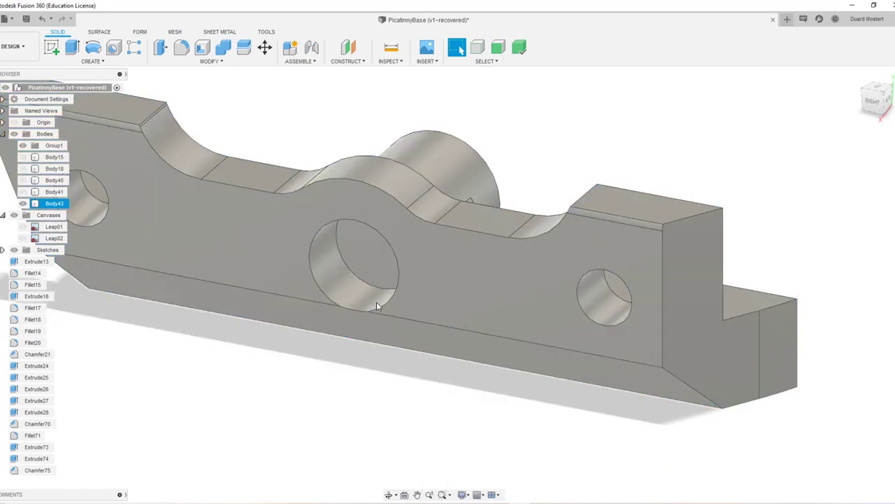
Step: Extrude the face inside the base's central bore
shift+middle_drag(377, 305, 423, 293)
key(e)
click(441, 250)
shift+middle_drag(442, 253, 538, 303)
drag(449, 235, 305, 222)
shift+middle_drag(305, 224, 421, 273)
click(855, 268)
Step: Offset the flat face on the underside of the boss by about -0.26 mm
shift+middle_drag(480, 273, 398, 250)
click(410, 269)
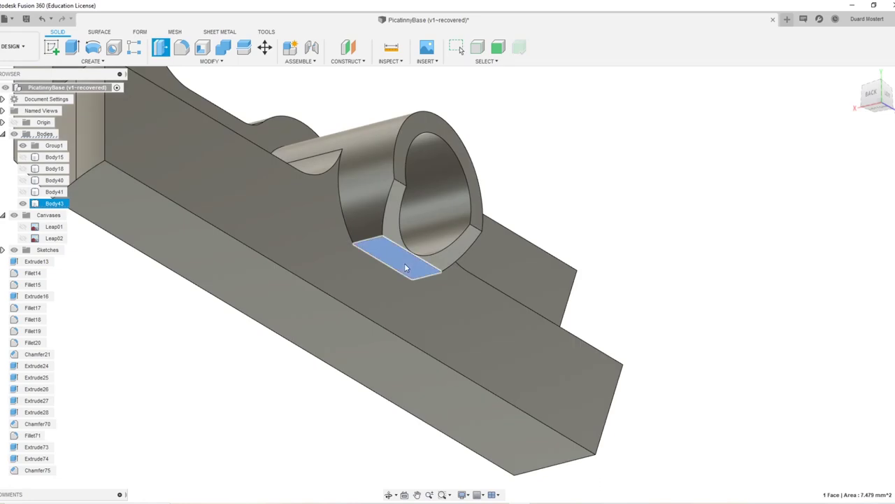
key(q)
drag(405, 256, 404, 269)
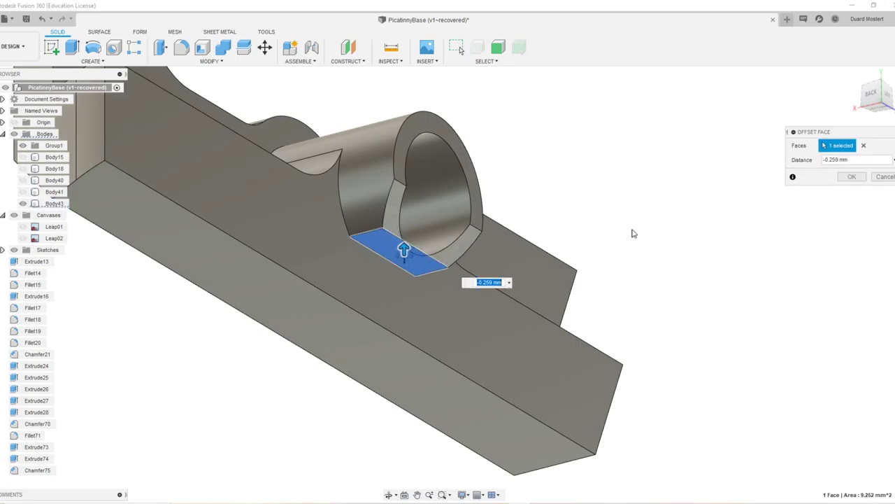
click(846, 179)
Step: Offset the flat underside face of the boss by about a further -0.21 mm
shift+middle_drag(407, 228, 409, 262)
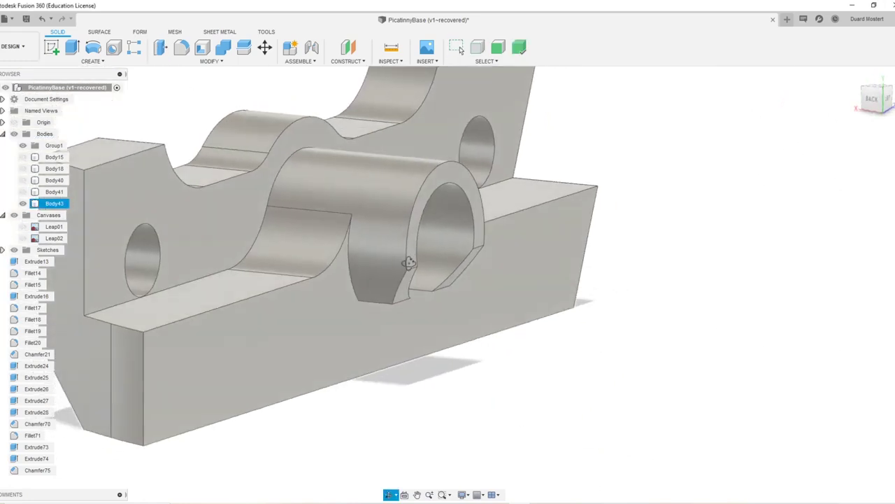
scroll(465, 271, down, 3)
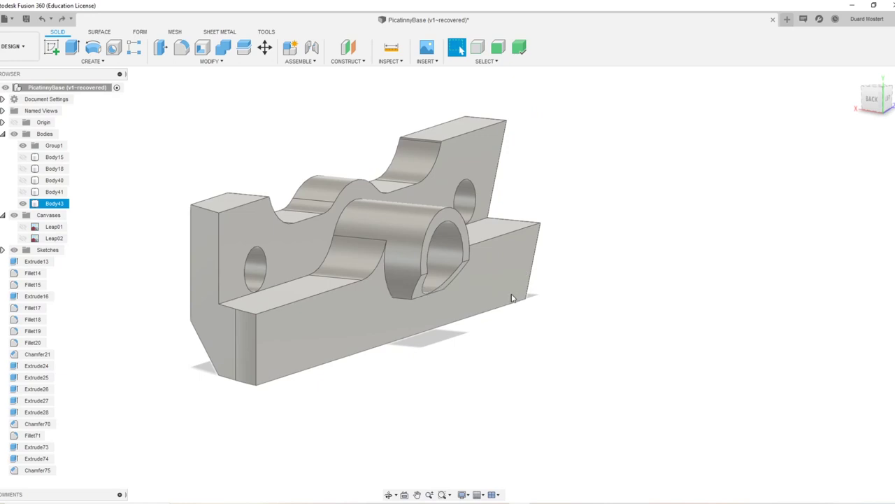
shift+middle_drag(512, 298, 459, 273)
scroll(454, 273, up, 3)
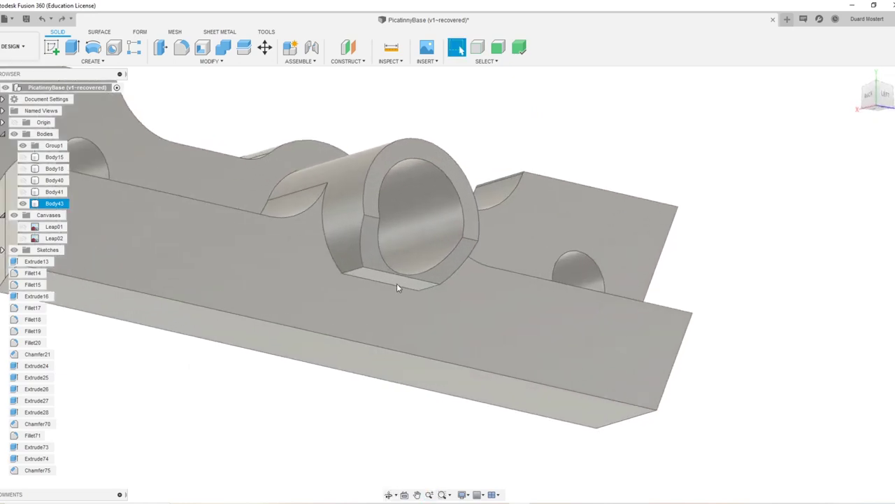
key(q)
click(396, 283)
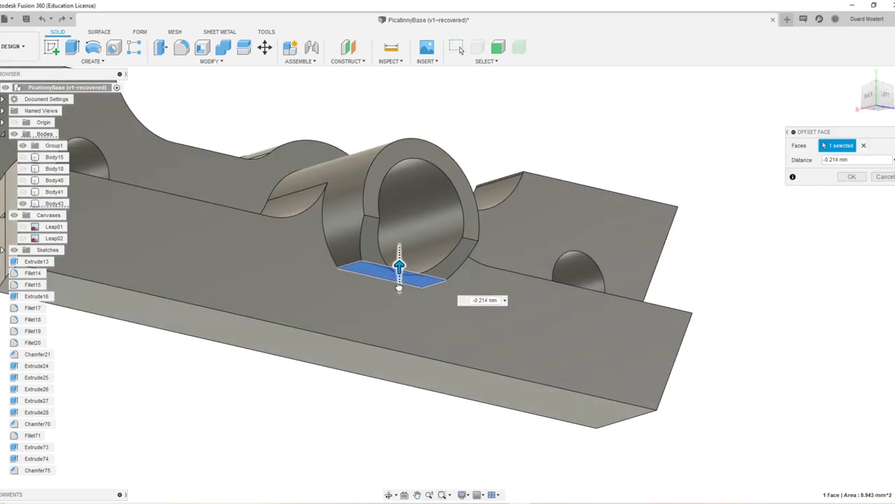
drag(399, 287, 399, 288)
click(856, 180)
Step: Examine the trimmed boss, its bore and the small side holes of the base from several angles
scroll(585, 244, down, 4)
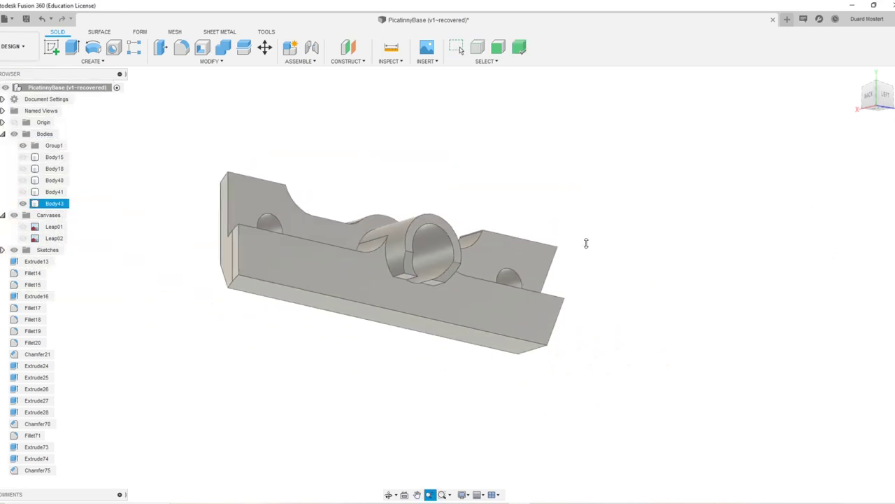
shift+middle_drag(585, 244, 511, 271)
right_click(448, 289)
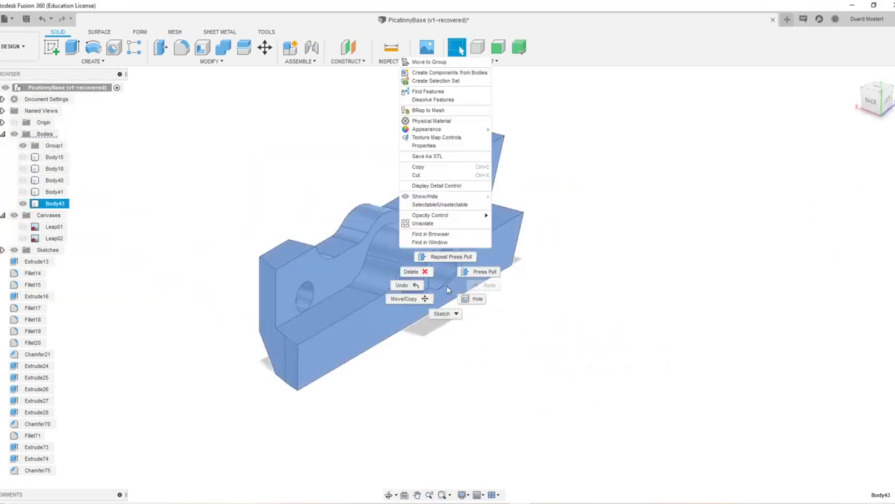
click(414, 353)
click(628, 315)
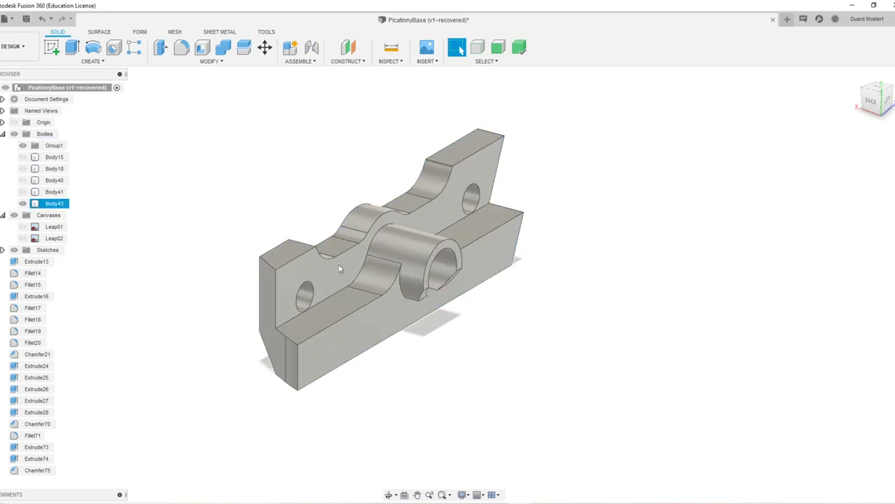
shift+middle_drag(628, 315, 280, 290)
scroll(280, 289, up, 5)
scroll(329, 270, down, 4)
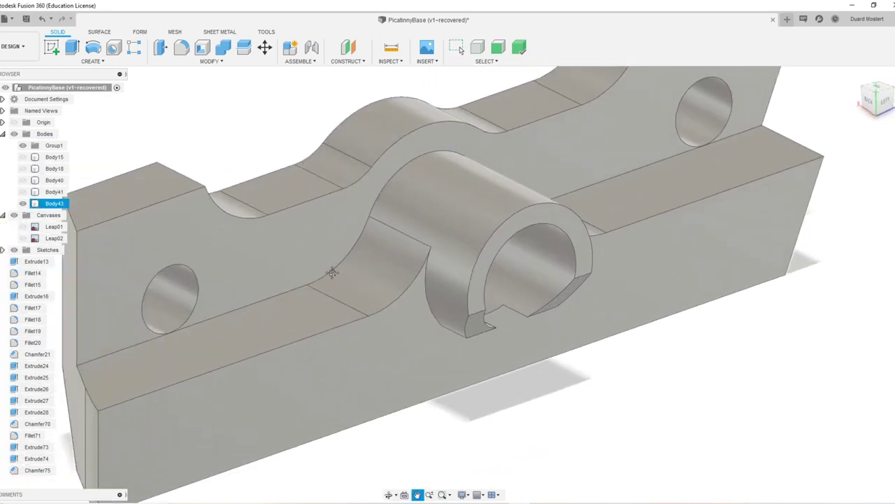
scroll(307, 292, up, 3)
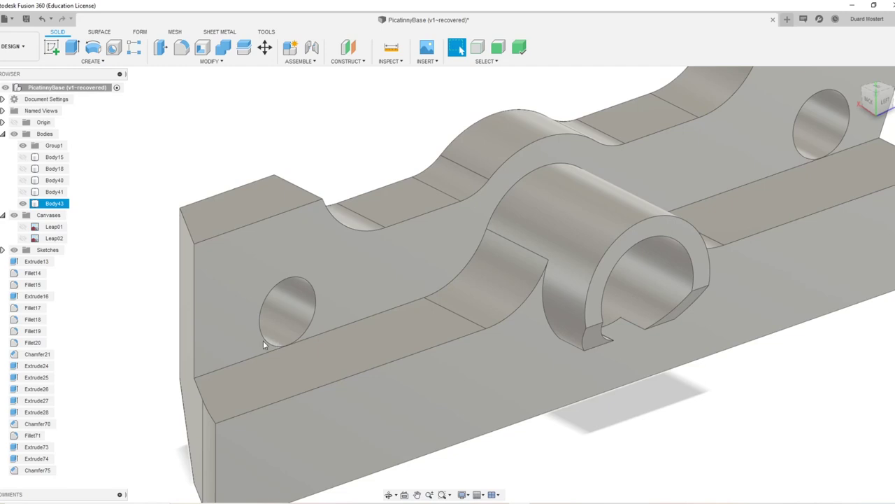
shift+middle_drag(263, 340, 396, 299)
shift+middle_drag(314, 264, 411, 356)
middle_drag(521, 356, 400, 348)
key(m)
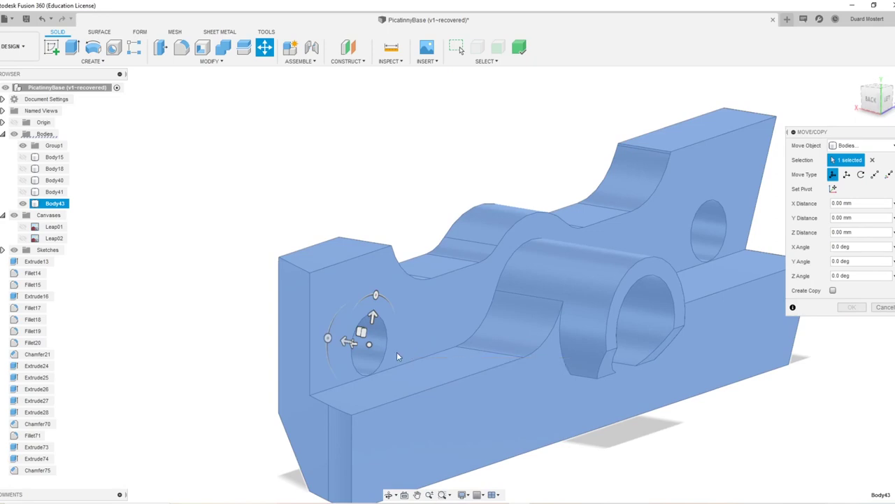
click(485, 386)
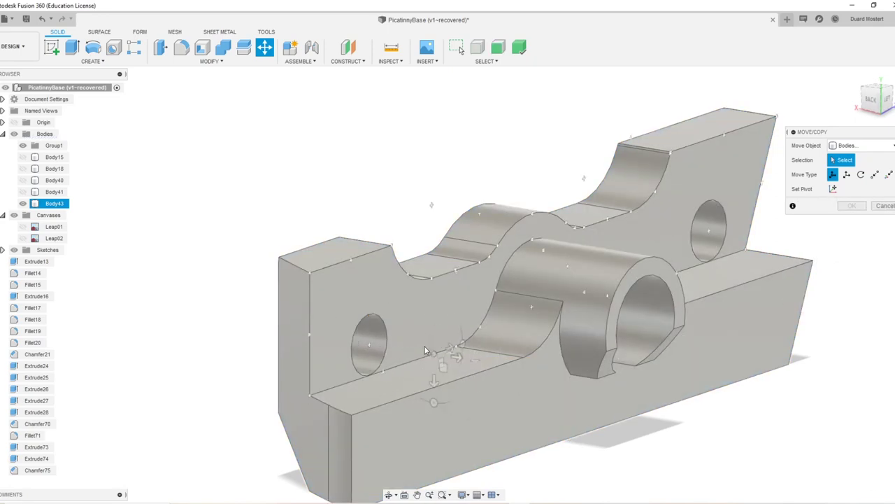
key(Escape)
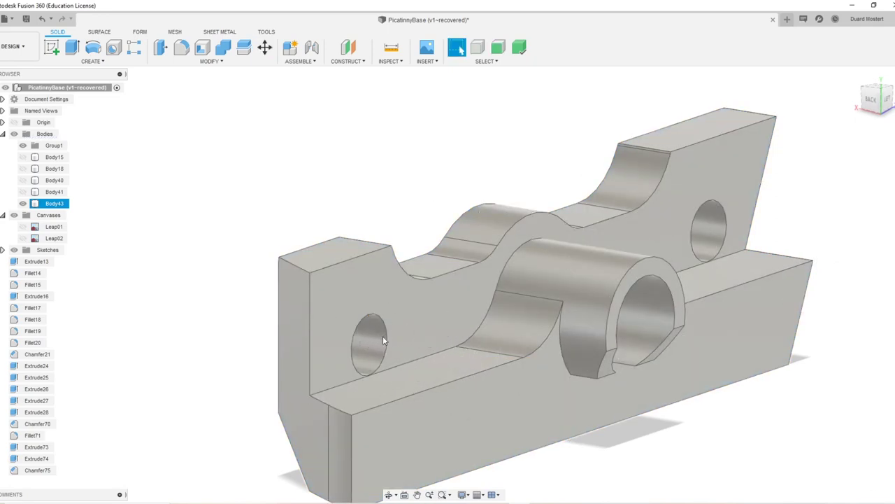
Step: Move the cylindrical faces of both small side holes up by about 0.66 mm along Y
click(377, 345)
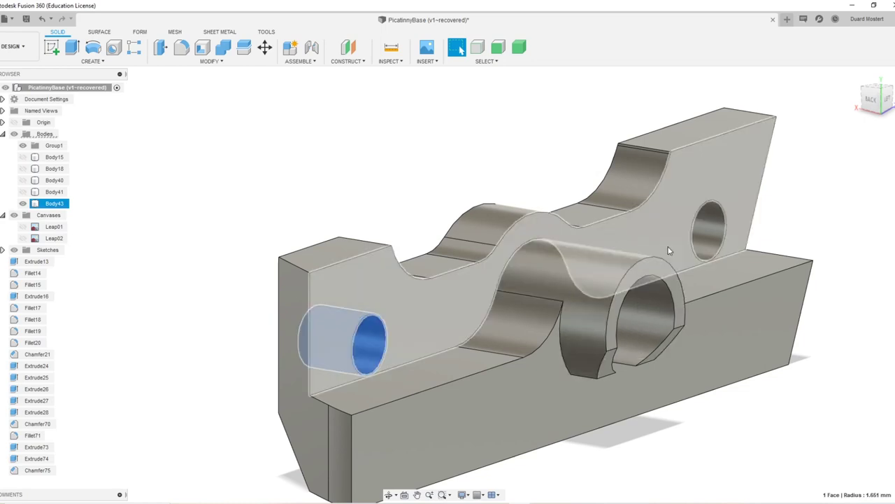
ctrl+click(723, 226)
key(m)
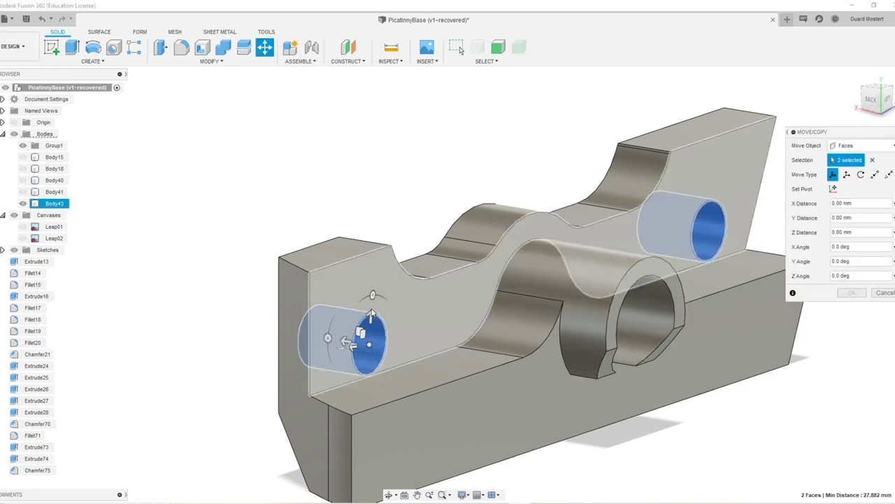
drag(374, 314, 371, 302)
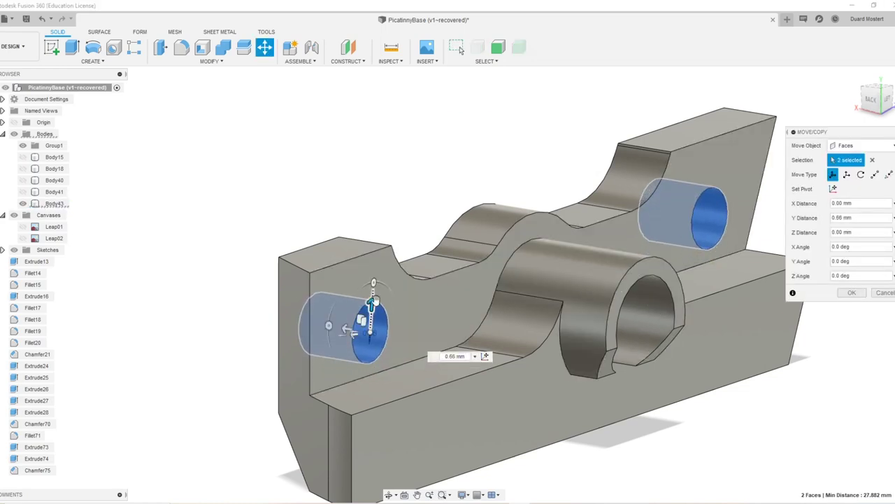
mouse_move(510, 315)
shift+middle_down()
mouse_move(456, 307)
mouse_move(504, 315)
mouse_move(517, 328)
mouse_move(534, 270)
mouse_move(510, 298)
shift+middle_up()
key(Return)
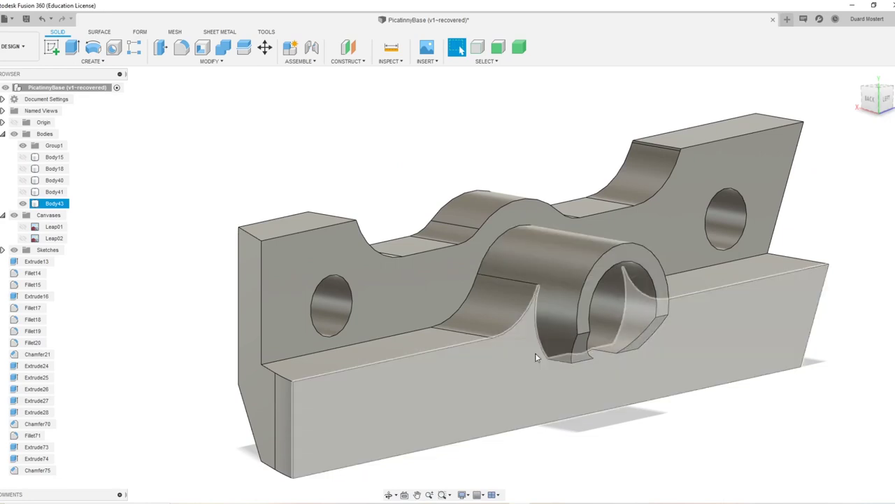
Step: Fillet the tangent edge chain where the upright plate meets the ledge and the boss with a small constant radius
key(f)
click(410, 326)
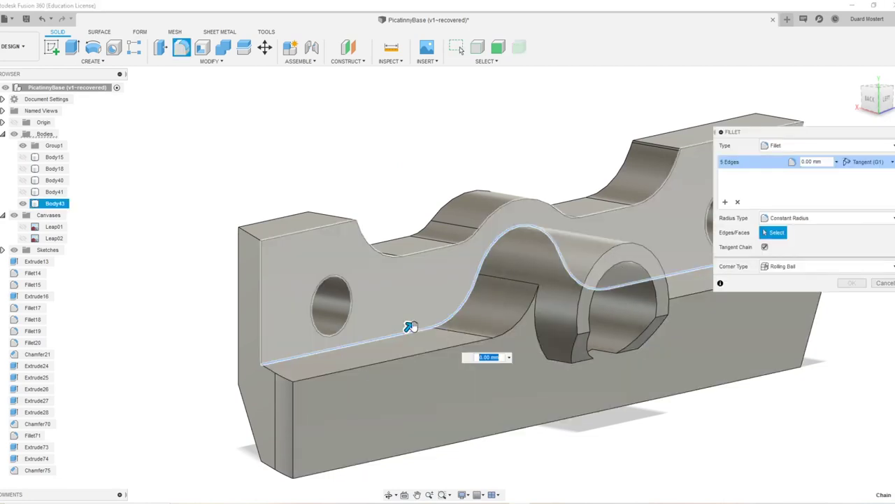
drag(412, 326, 412, 323)
click(848, 284)
scroll(524, 299, down, 3)
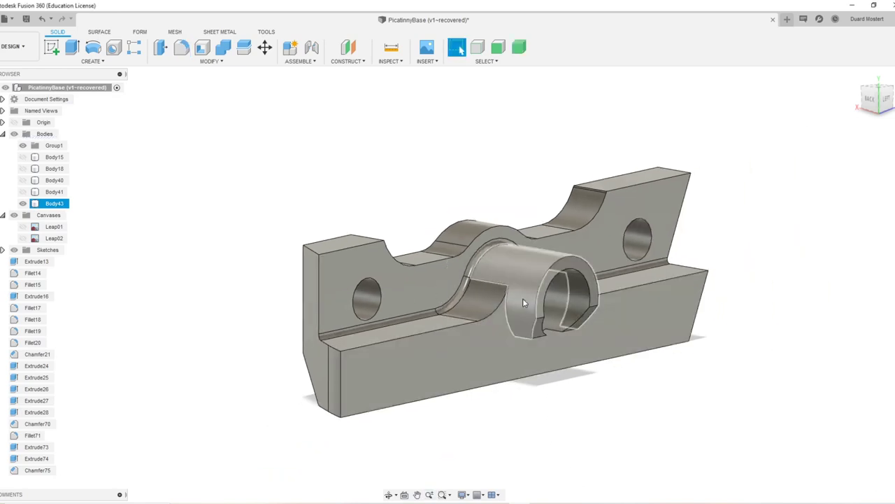
shift+middle_drag(523, 300, 524, 304)
scroll(515, 324, up, 3)
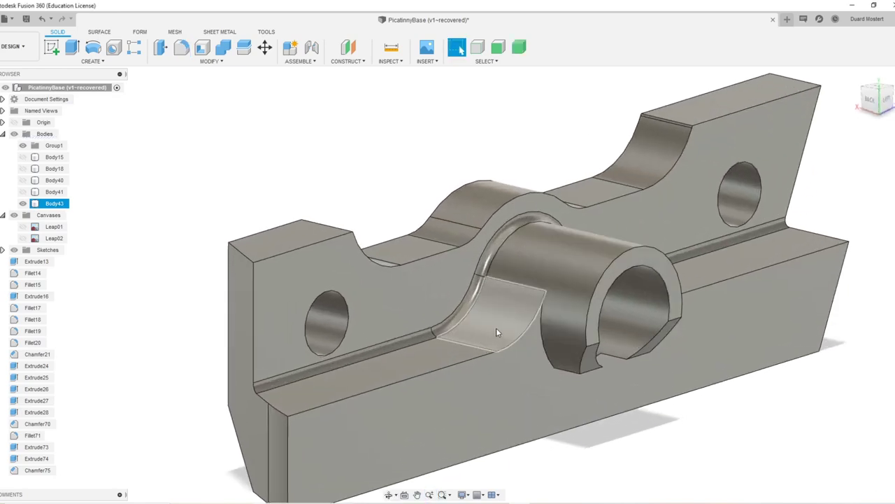
shift+middle_drag(269, 255, 336, 289)
middle_drag(336, 288, 373, 289)
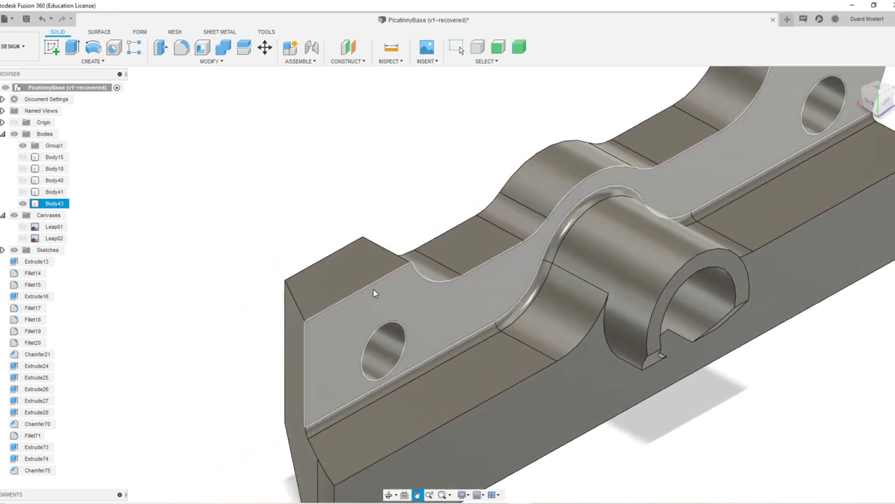
Step: Join a box about 0.98 mm long, 3.54 mm wide and 0.52 mm high onto one end's top face, along its ledge-side edge
scroll(373, 293, up, 3)
key(s)
click(384, 322)
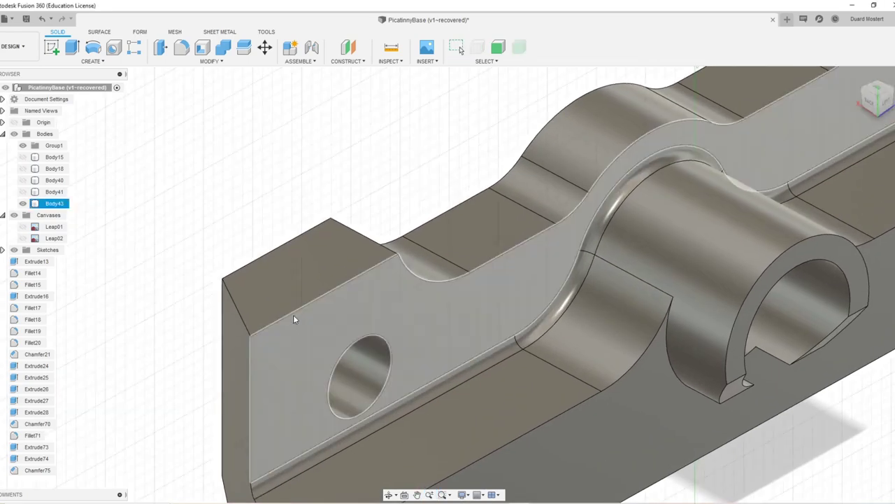
click(288, 316)
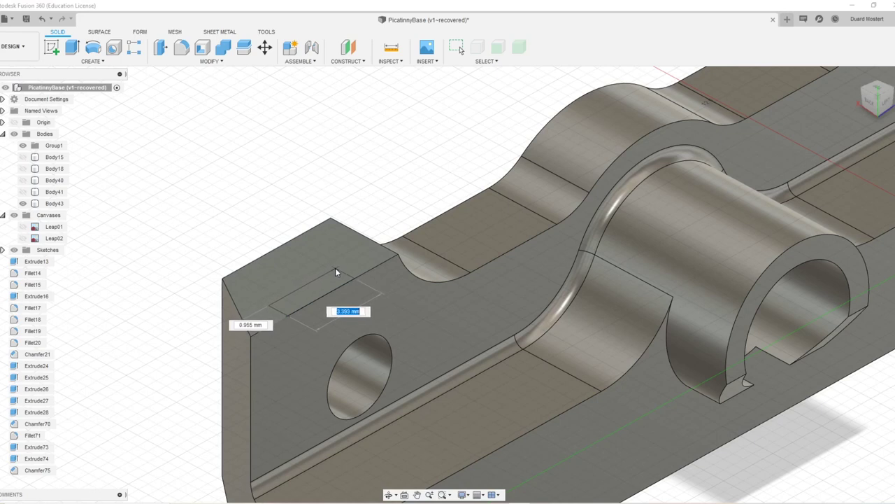
click(338, 266)
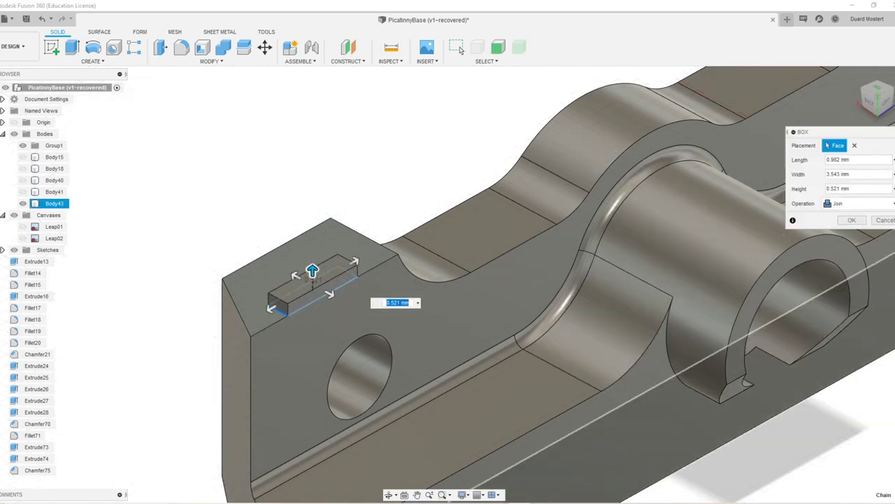
click(850, 221)
Step: Place a box base about 1 by 3.46 mm on the opposite end's top face, along its ledge-side edge
middle_drag(691, 186, 423, 384)
shift+middle_drag(661, 219, 511, 288)
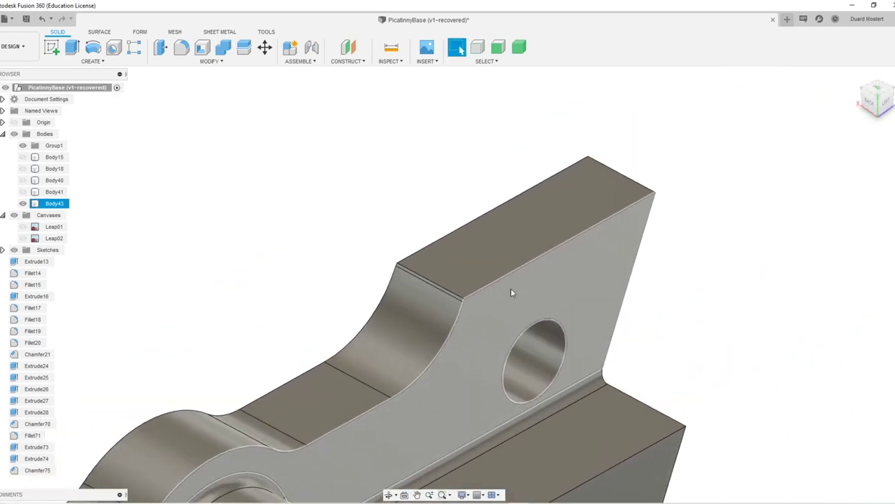
key(s)
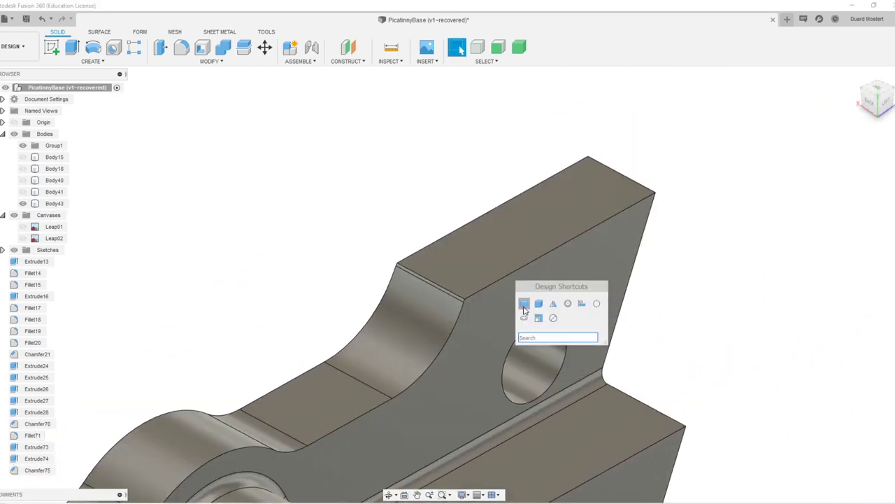
middle_drag(471, 372, 666, 169)
middle_drag(373, 274, 617, 180)
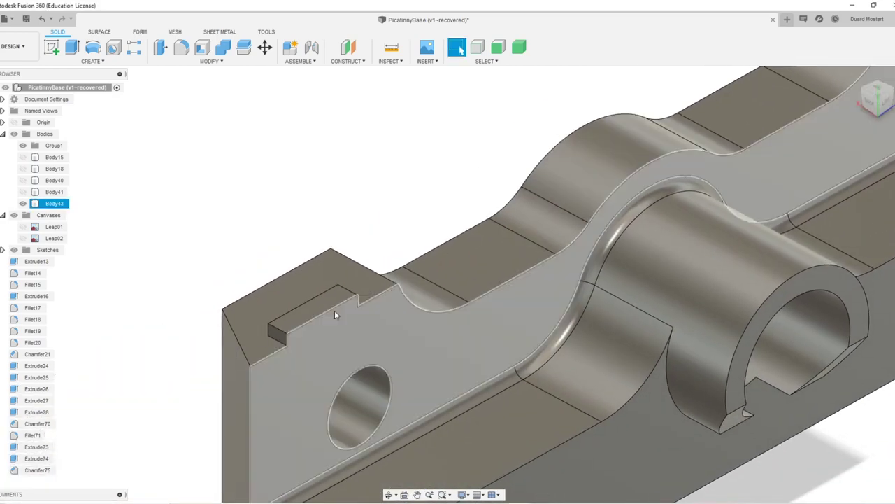
shift+middle_drag(710, 193, 552, 290)
key(s)
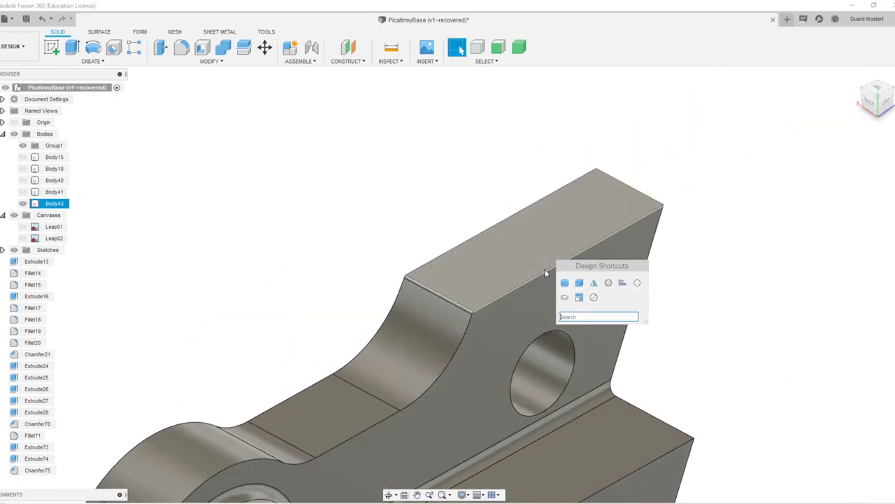
key(Escape)
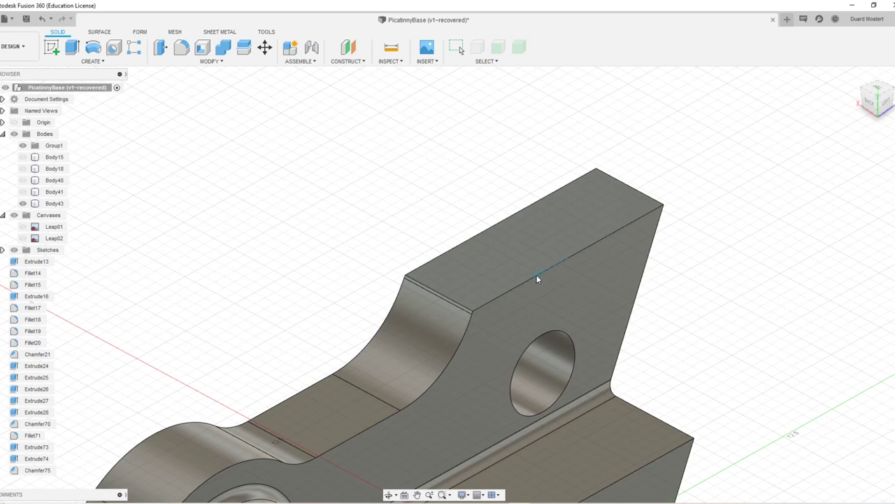
click(605, 240)
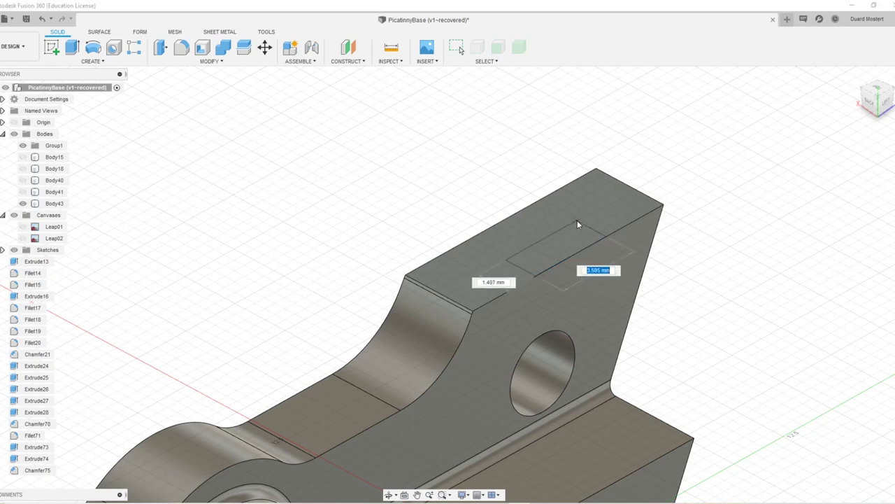
click(586, 231)
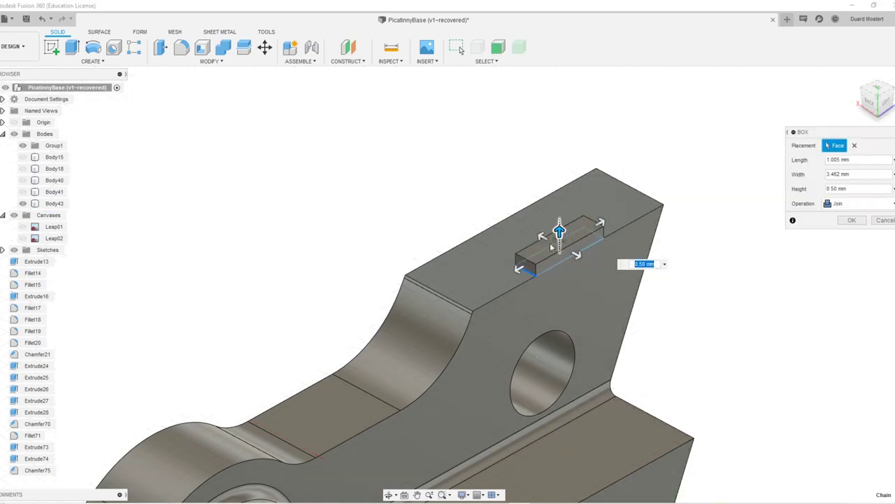
Step: Set the second box's height to 0.521 mm and its length to 0.982 mm, and join it to the base
shift+middle_drag(552, 247, 763, 241)
middle_drag(689, 224, 308, 253)
scroll(377, 250, down, 5)
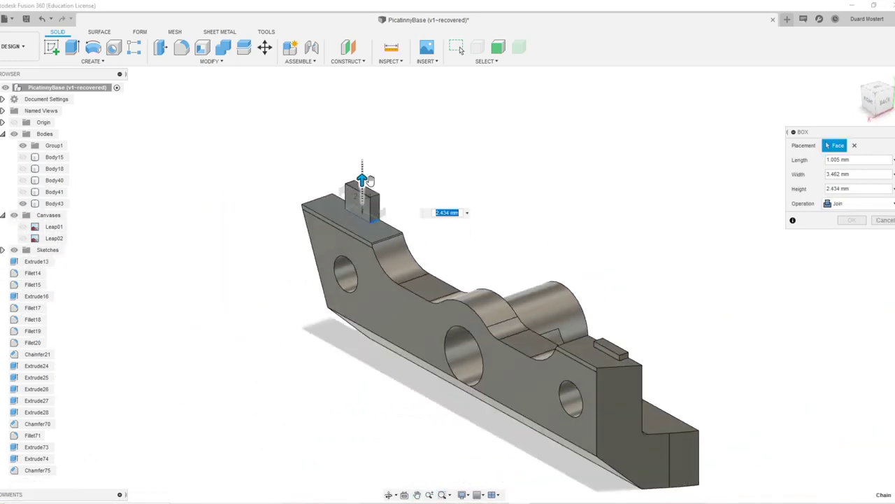
click(617, 351)
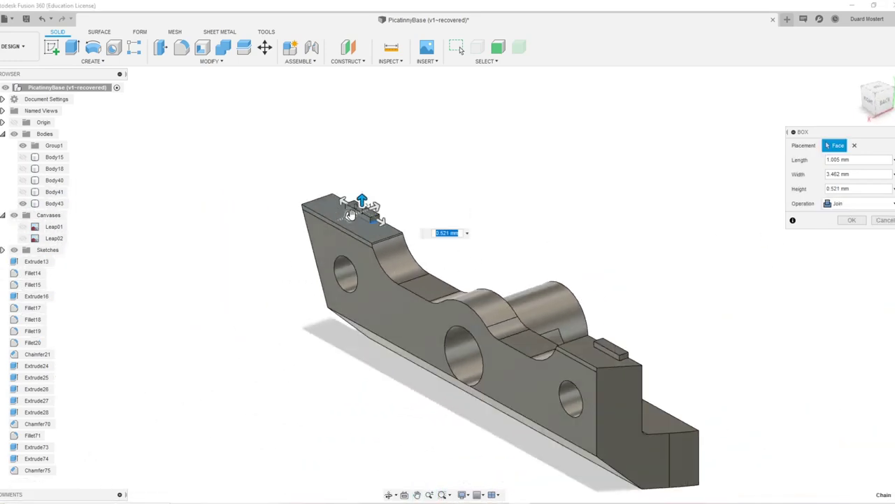
drag(341, 219, 350, 216)
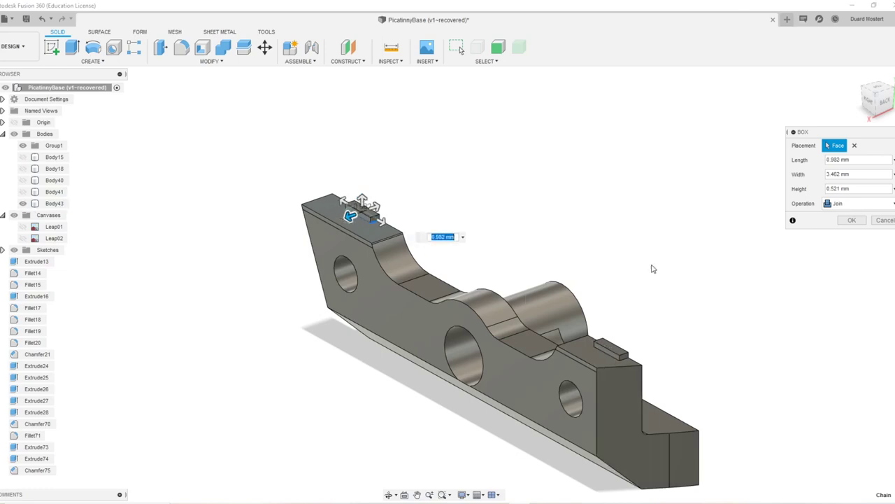
click(852, 219)
shift+middle_drag(550, 240, 747, 214)
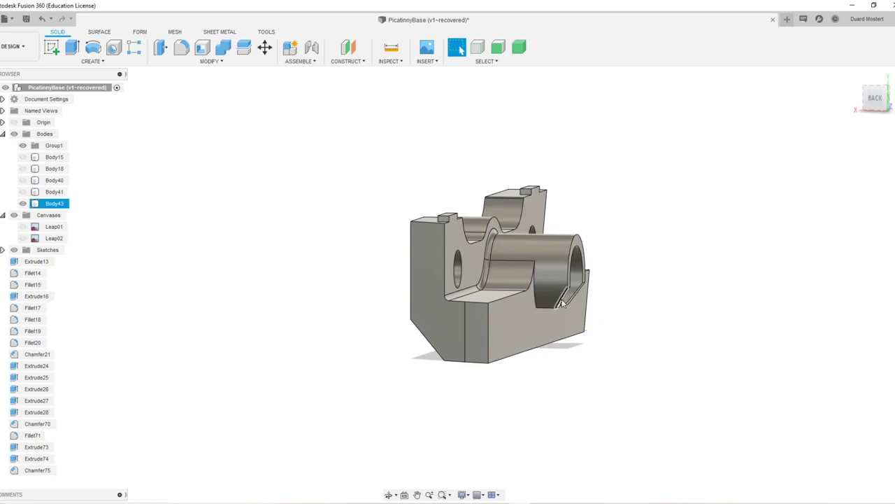
shift+middle_drag(562, 302, 610, 333)
scroll(583, 342, up, 5)
scroll(578, 307, down, 5)
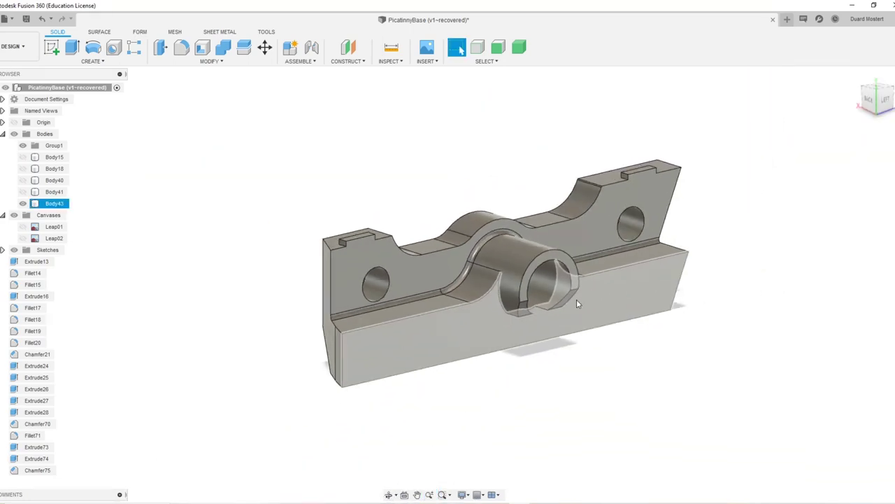
shift+middle_drag(578, 302, 591, 331)
right_click(535, 367)
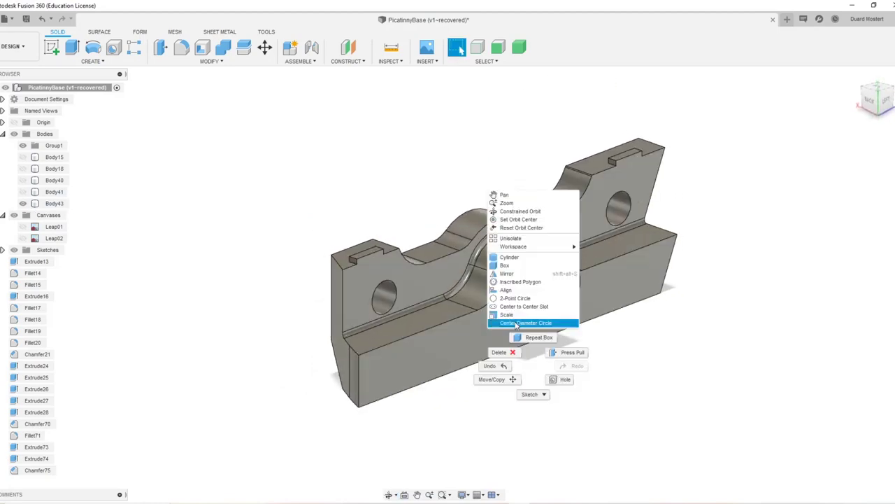
click(673, 403)
right_click(568, 342)
click(571, 407)
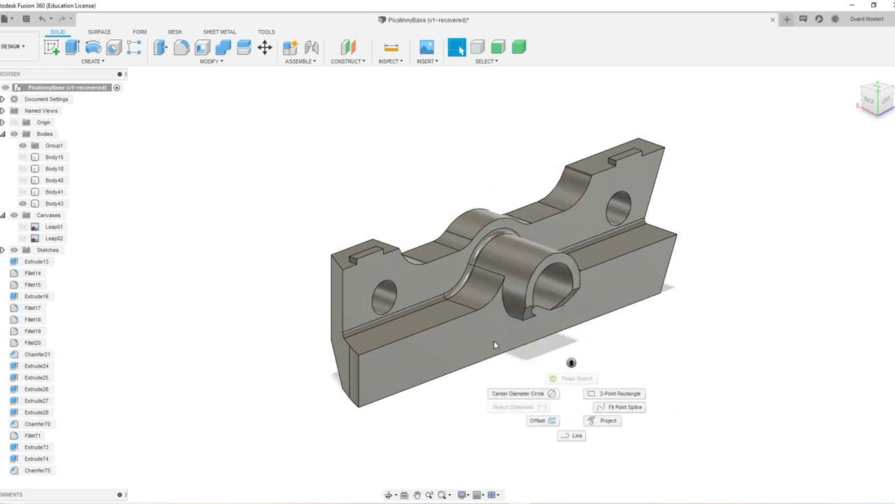
key(Escape)
right_click(514, 293)
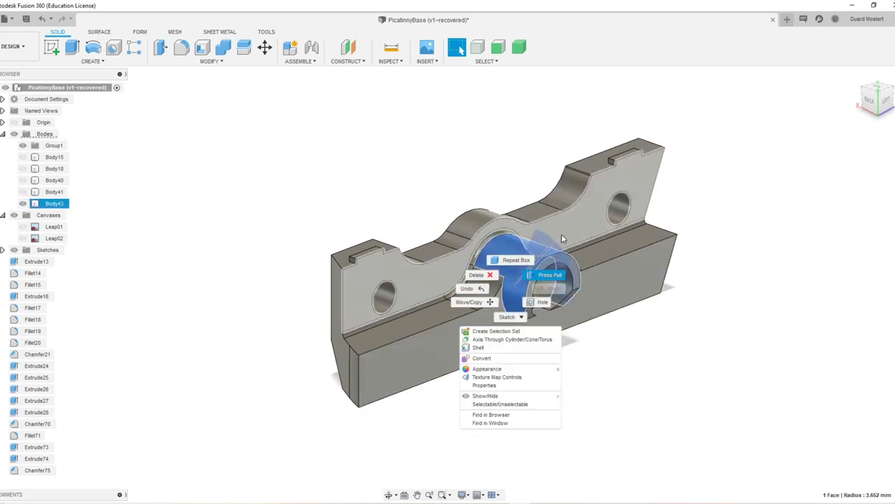
click(550, 274)
click(885, 177)
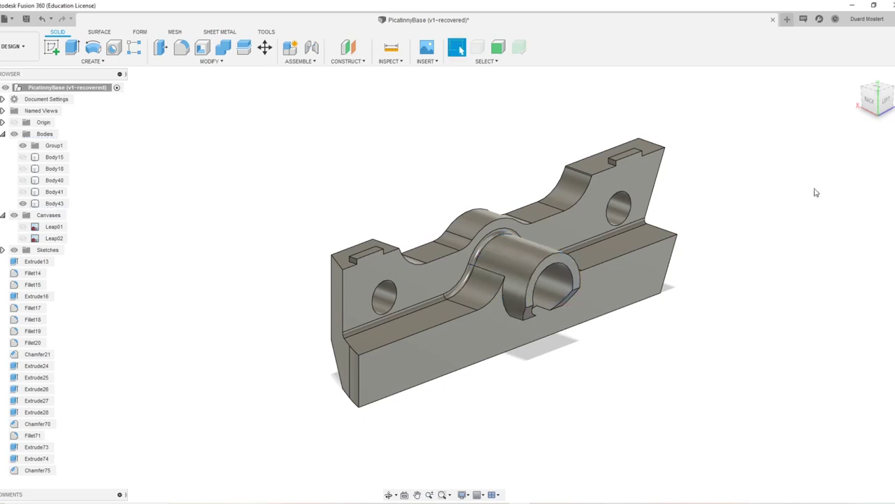
click(521, 274)
click(677, 329)
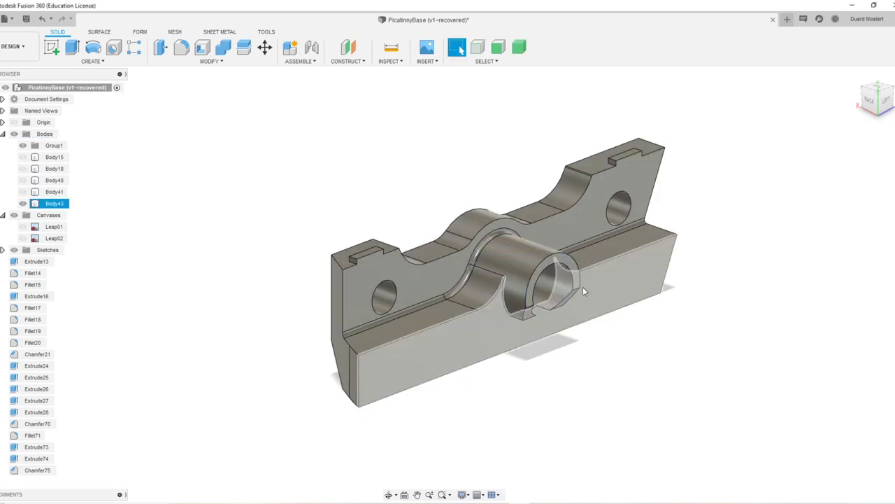
Step: Select the whole base body and unisolate it to bring back the other bodies of the assembly
click(594, 242)
right_click(530, 266)
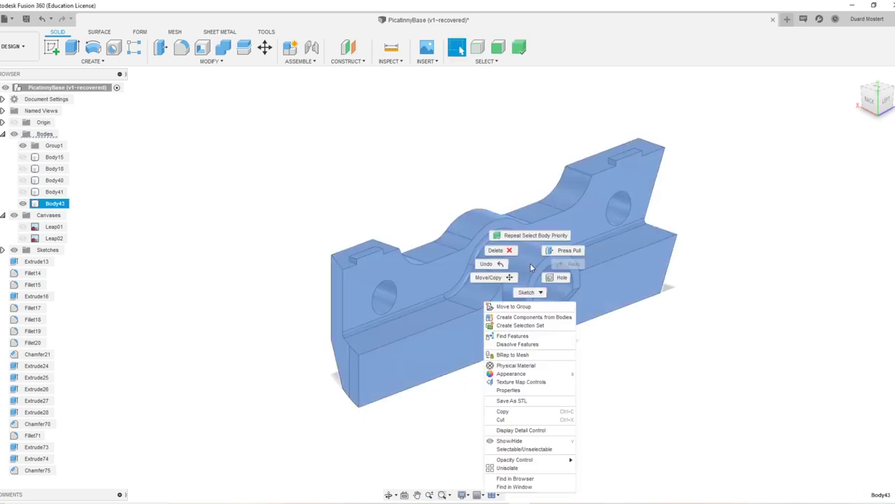
click(515, 468)
Step: Sketch an open zigzag line chain in the back view across the shaft beside the boss end, with vertical runs about 9.5 mm long
click(557, 320)
shift+middle_drag(556, 320, 644, 318)
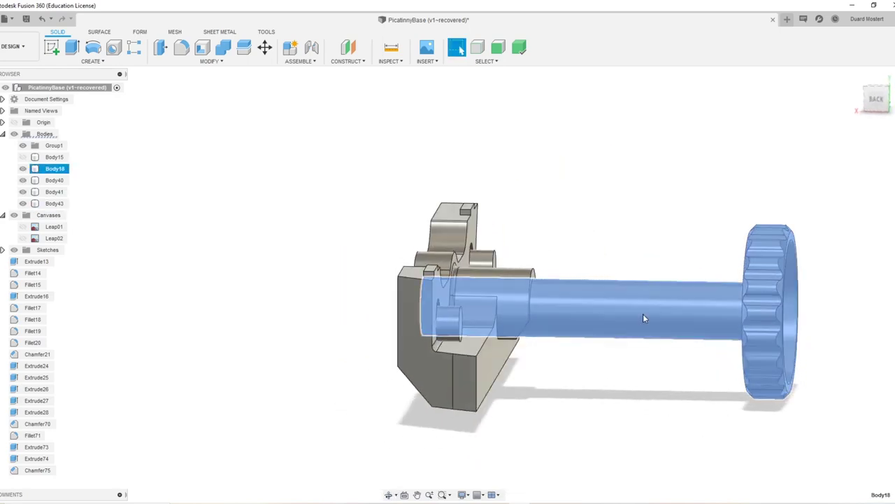
click(877, 103)
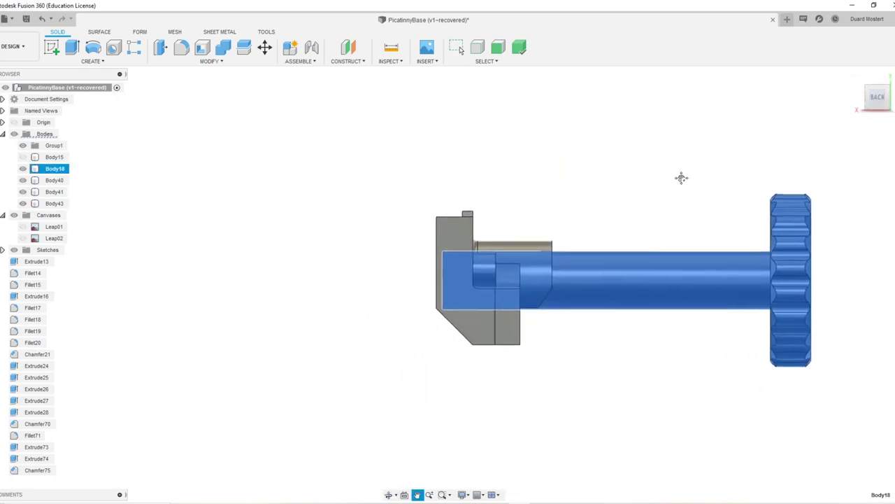
middle_drag(652, 235, 587, 183)
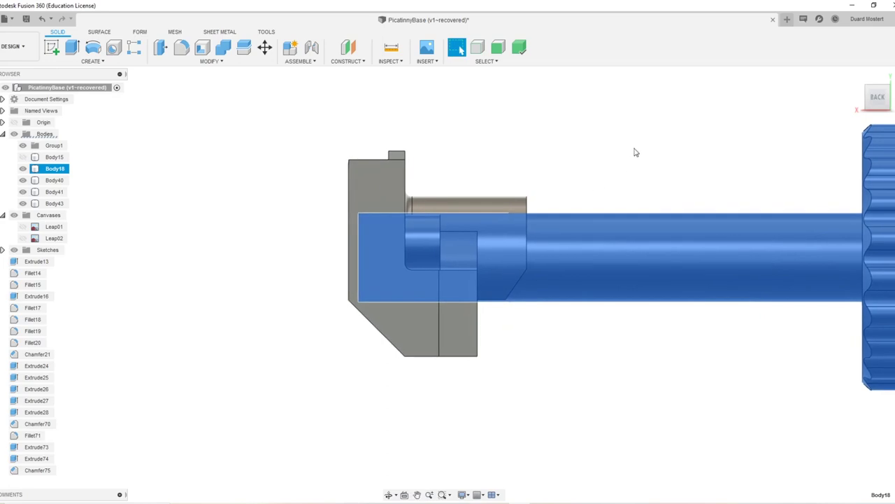
middle_drag(646, 171, 616, 210)
click(594, 224)
double_click(539, 272)
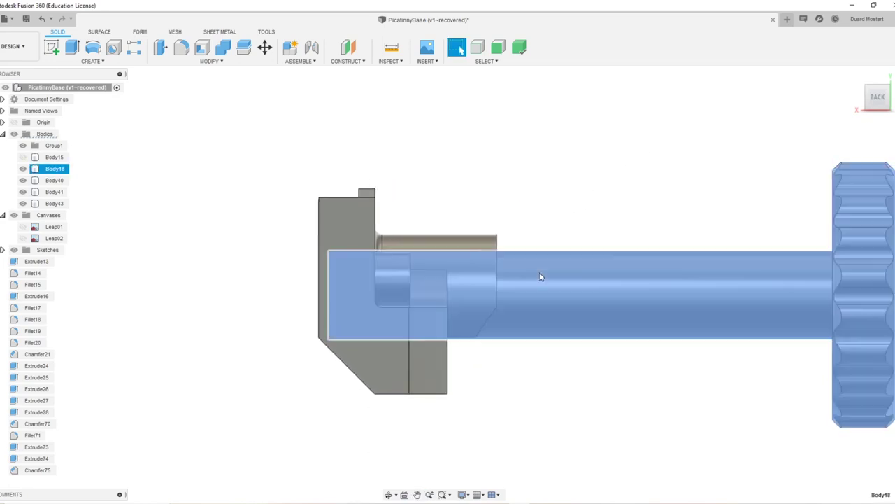
click(540, 276)
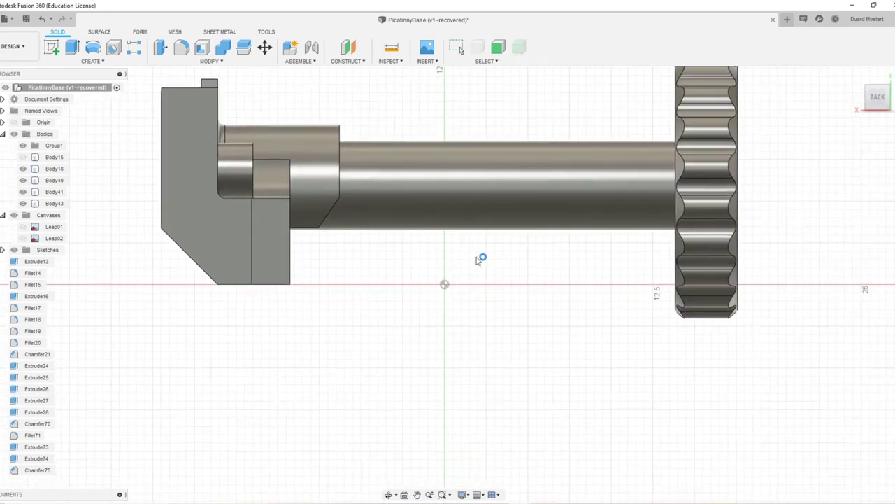
click(373, 117)
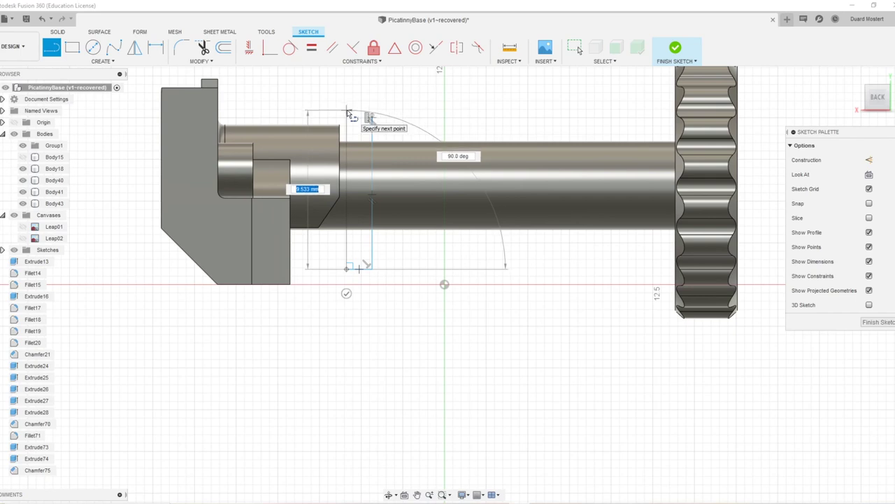
click(347, 111)
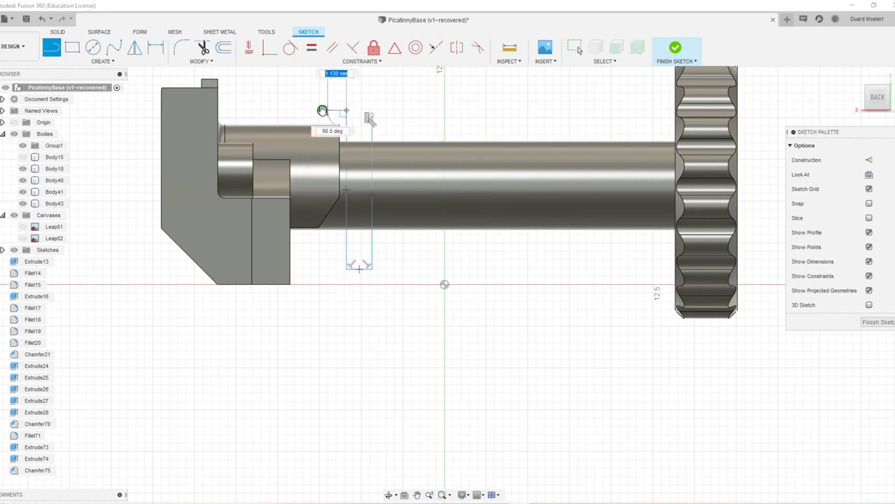
click(328, 116)
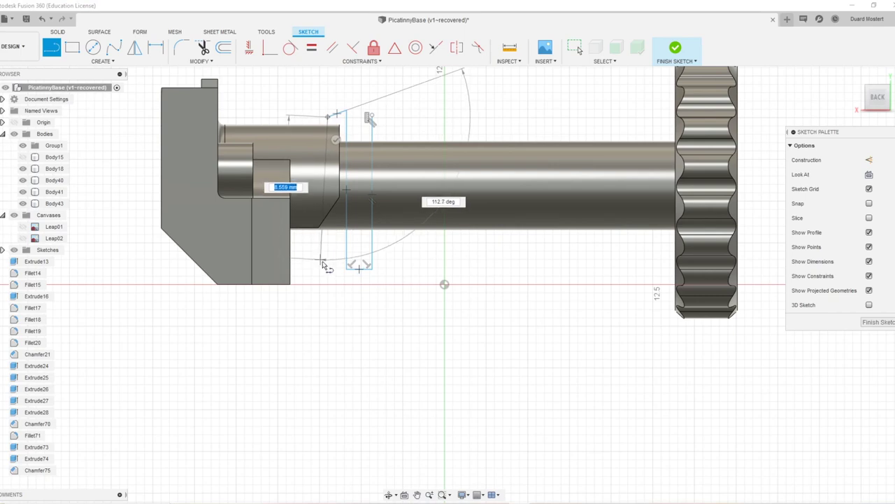
click(327, 270)
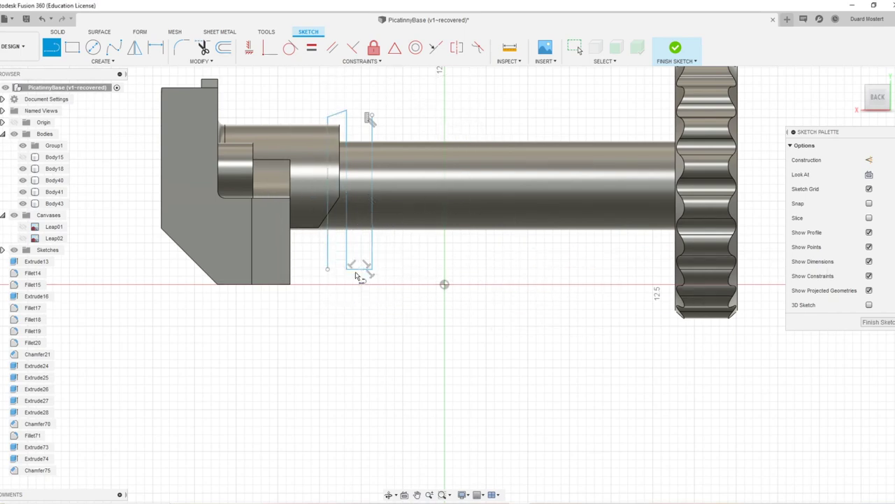
Step: Move the zigzag chain's vertical line nearest the knob slightly along the shaft, away from the boss
scroll(397, 183, up, 3)
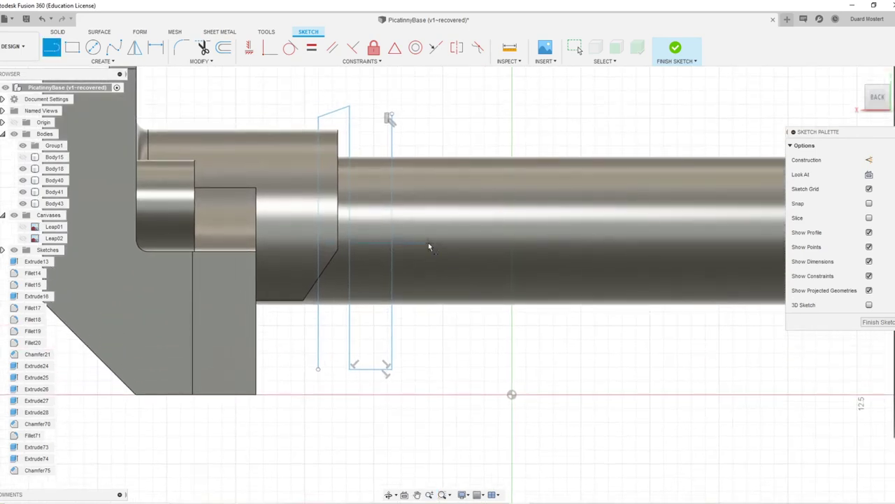
key(m)
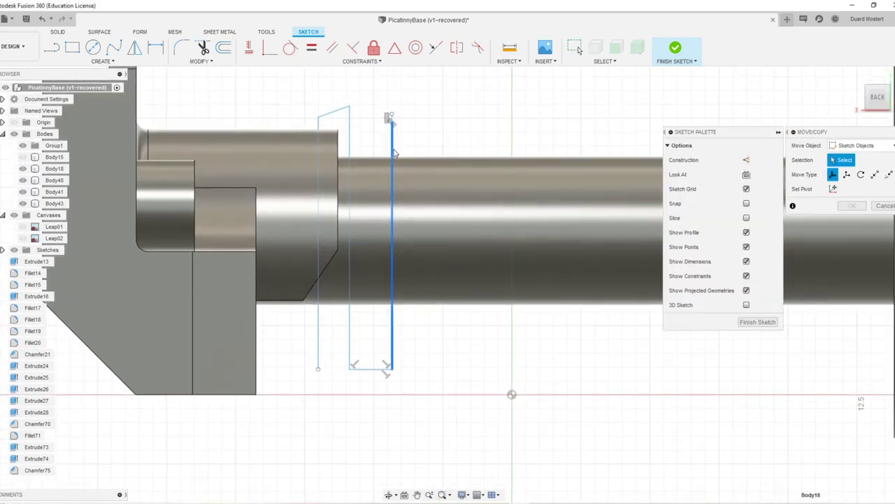
click(393, 151)
drag(366, 149, 384, 148)
click(849, 307)
Step: Split the knob shaft body using the zigzag sketch chain as the splitting tool, with the tool extended
mouse_move(615, 287)
shift+middle_down()
mouse_move(476, 275)
mouse_move(495, 256)
shift+middle_up()
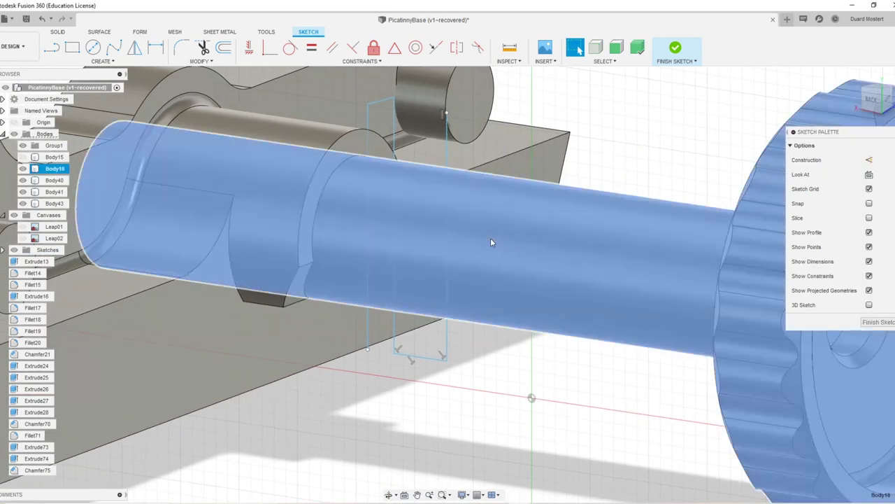
click(491, 238)
key(ctrl+shift+s)
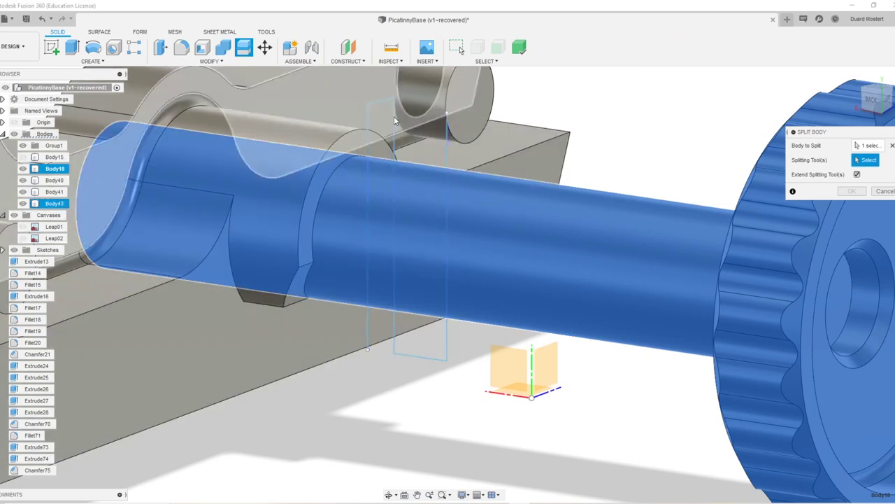
click(420, 357)
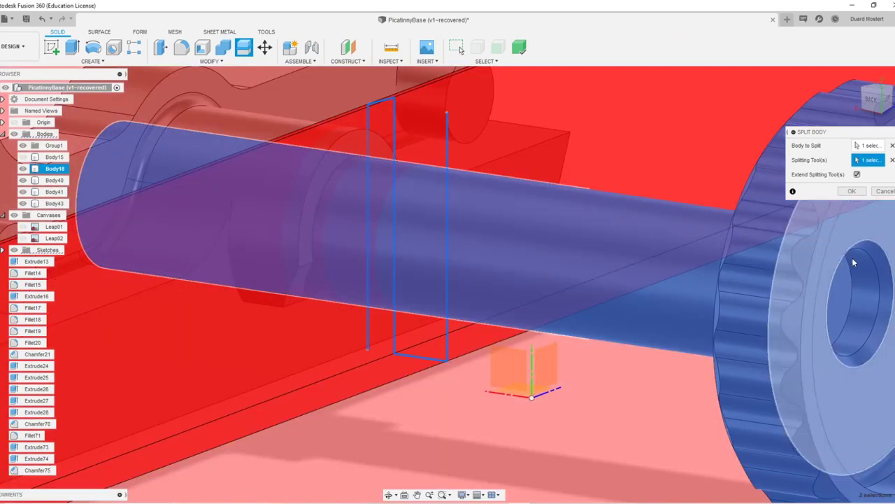
click(851, 191)
scroll(525, 229, up, 3)
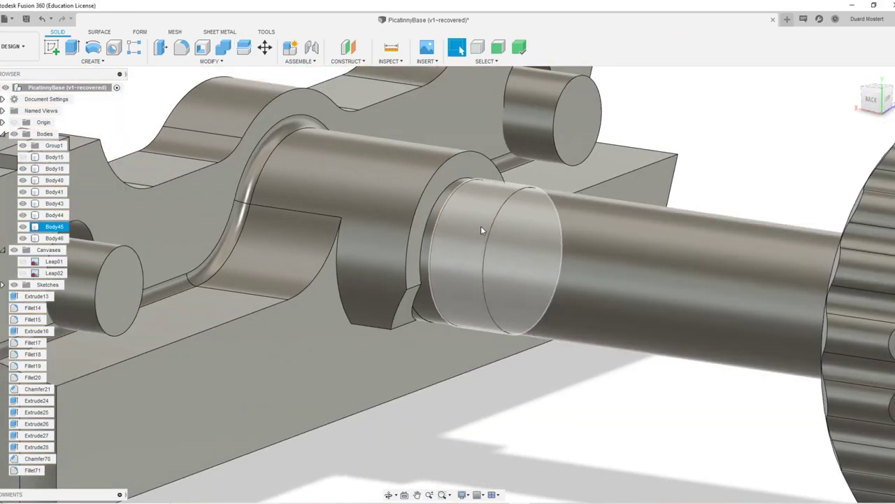
key(e)
click(465, 228)
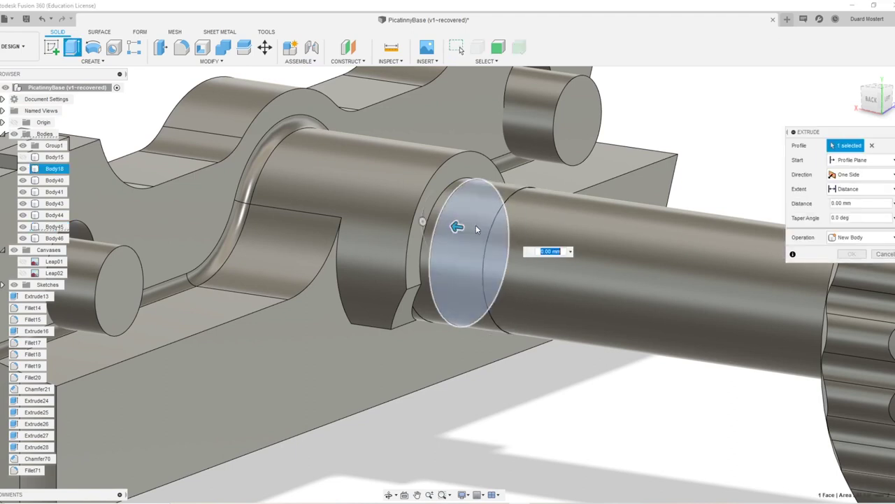
key(Escape)
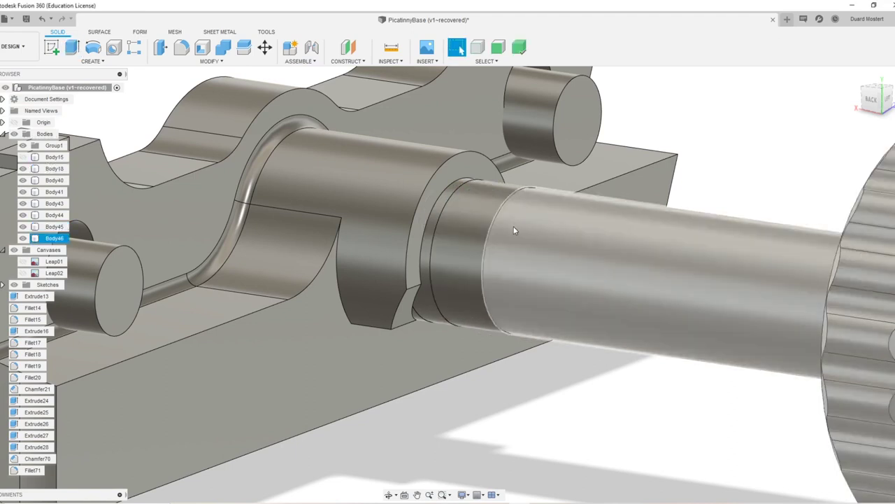
key(e)
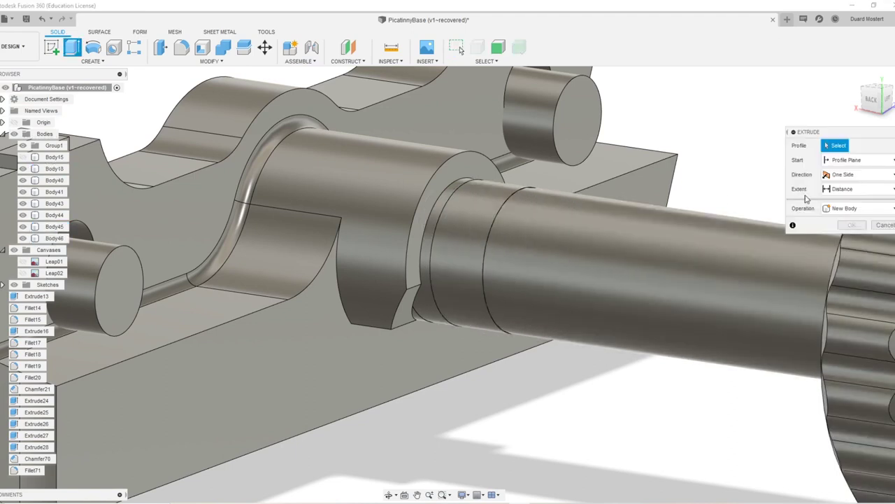
click(879, 226)
Step: Offset the short middle shaft segment's cylindrical face inward to a radius of about 2.068 mm, forming a narrower neck
key(q)
click(476, 224)
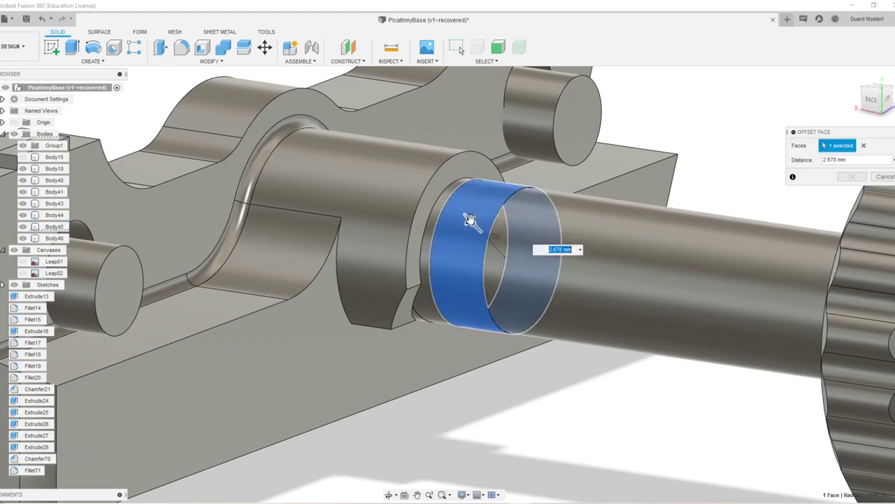
drag(475, 228, 478, 229)
click(853, 178)
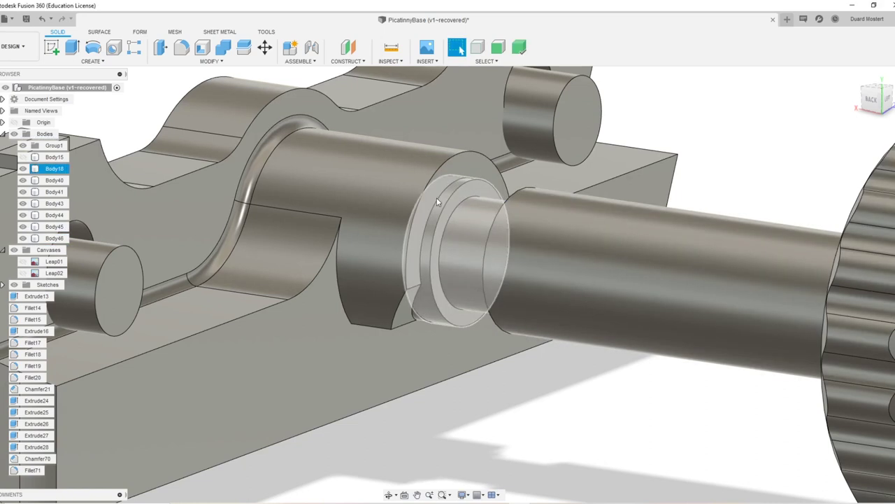
scroll(557, 203, down, 8)
shift+middle_drag(557, 202, 508, 212)
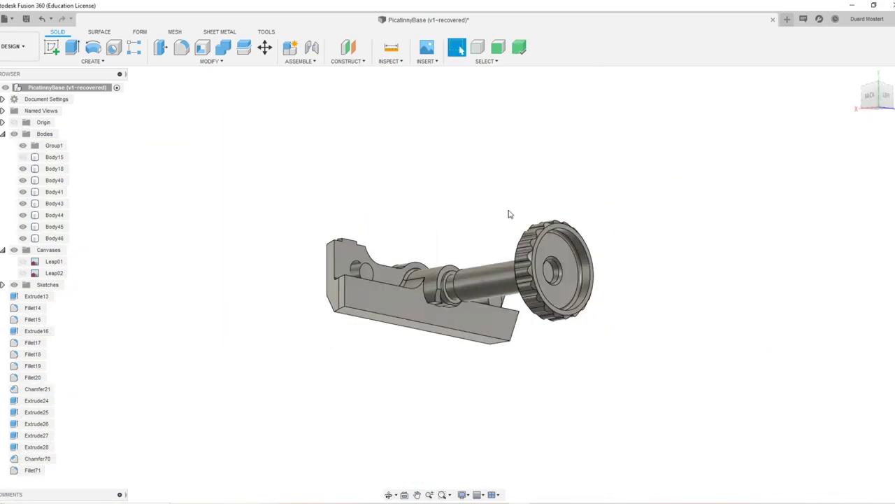
scroll(453, 340, up, 5)
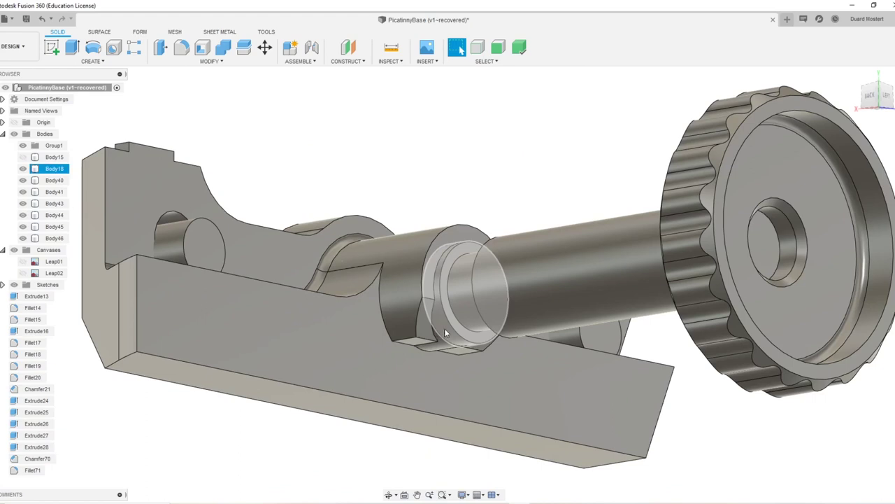
shift+middle_drag(438, 331, 455, 289)
key(q)
click(457, 289)
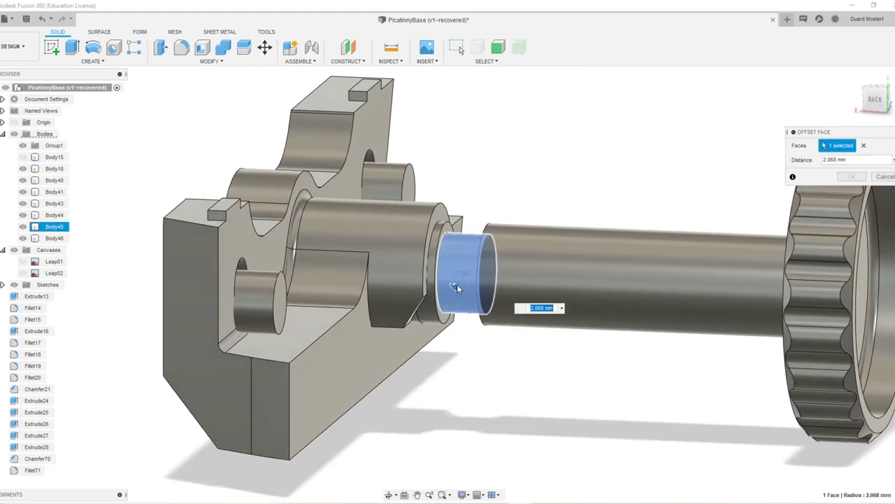
click(891, 177)
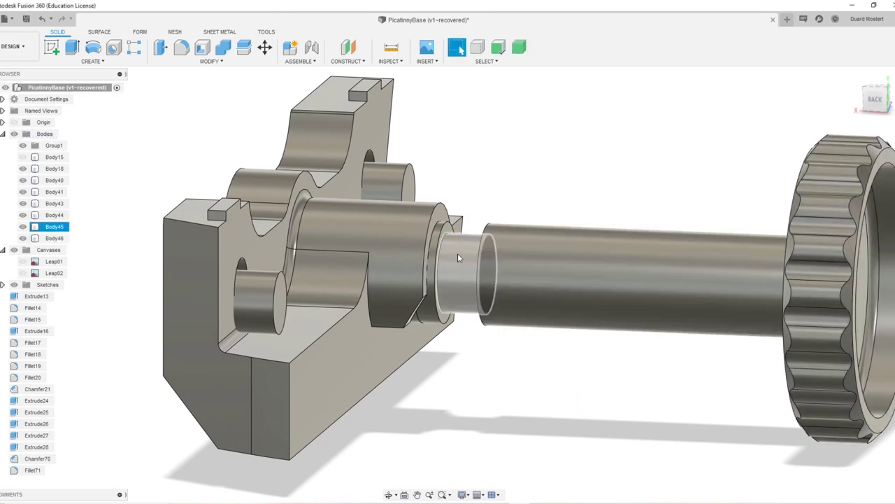
Step: Move the cylindrical faces of the neck and the adjoining collar along the shaft with a Z distance of -2.112 mm
click(459, 260)
ctrl+click(428, 321)
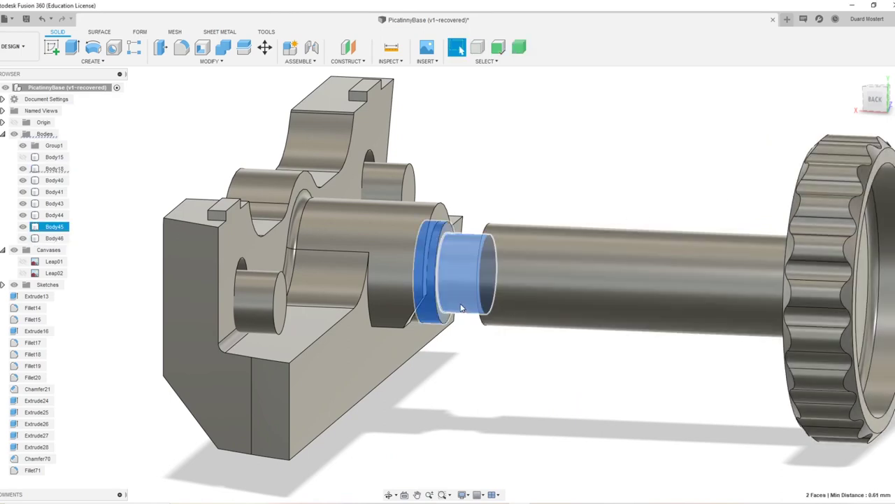
key(m)
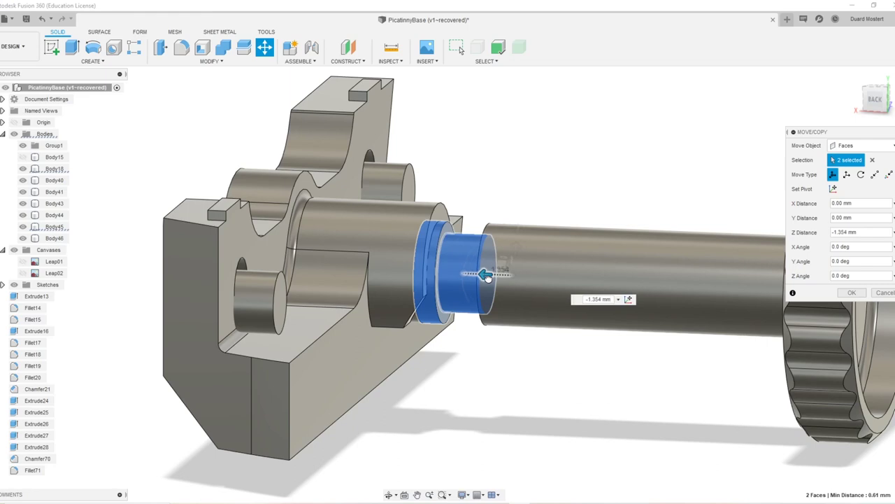
drag(579, 295, 546, 297)
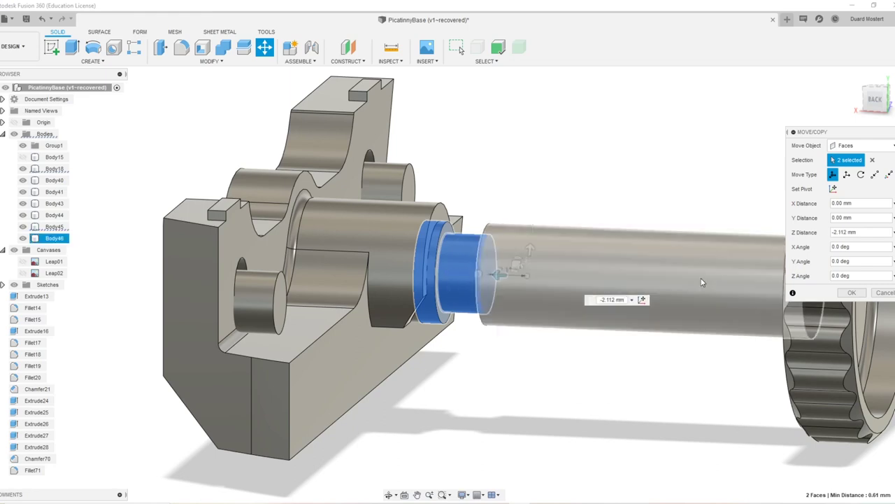
key(Return)
Step: Offset the facing end faces of the collar and the knob-side shaft slightly on both sides of the neck
shift+middle_drag(457, 297, 484, 342)
scroll(484, 343, up, 3)
key(q)
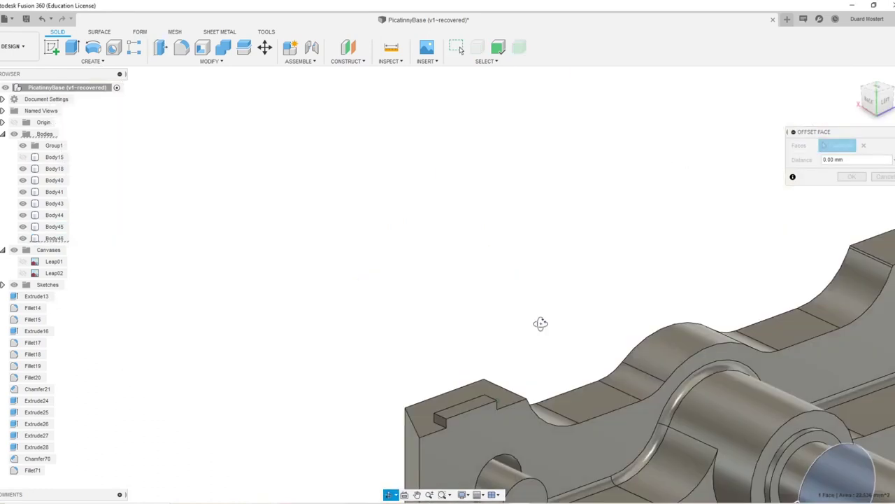
click(706, 421)
scroll(707, 340, up, 3)
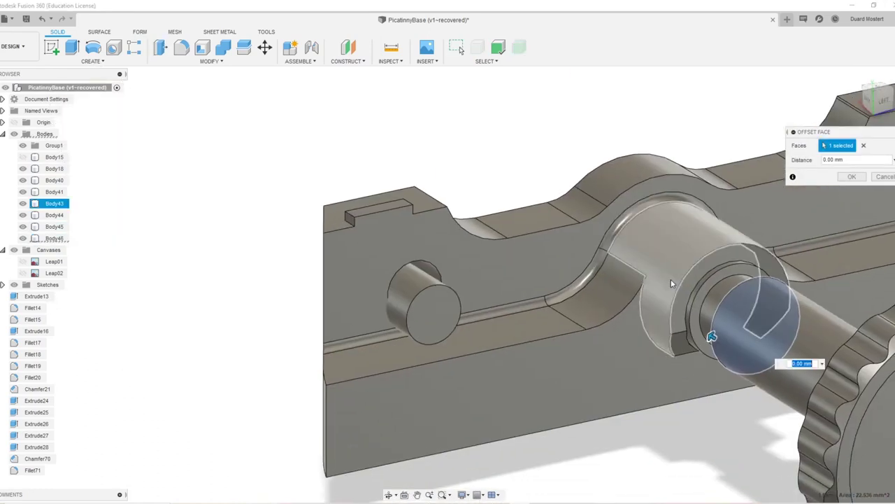
click(700, 340)
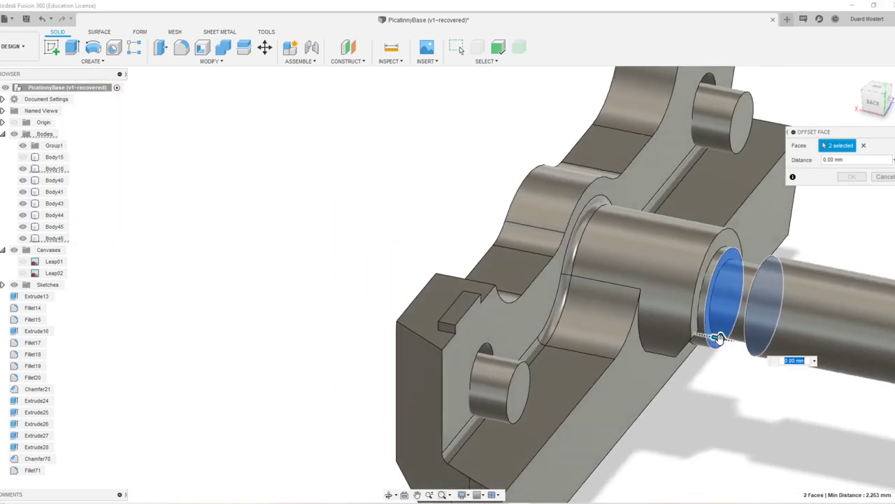
drag(705, 340, 717, 329)
click(852, 176)
Step: Delete the two existing pin bodies from the holes at both ends of the base
middle_drag(840, 263, 665, 241)
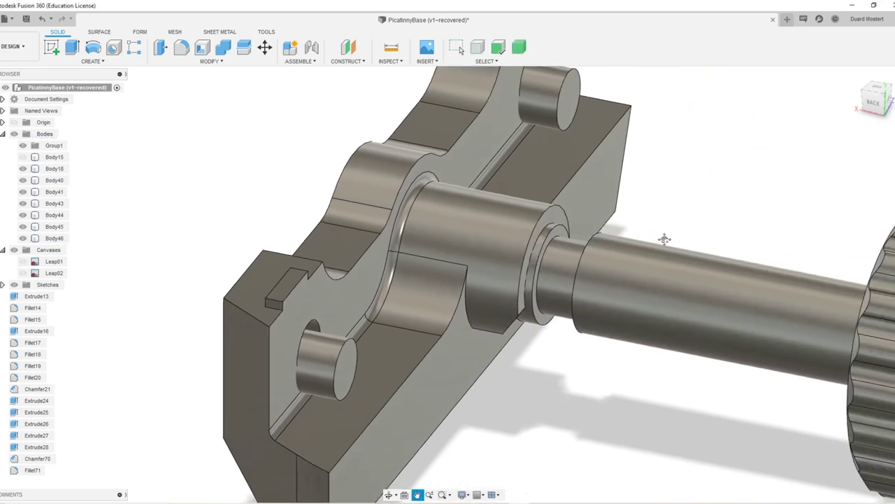
scroll(657, 245, down, 5)
shift+middle_drag(621, 215, 632, 209)
scroll(576, 301, up, 5)
shift+middle_drag(575, 299, 581, 276)
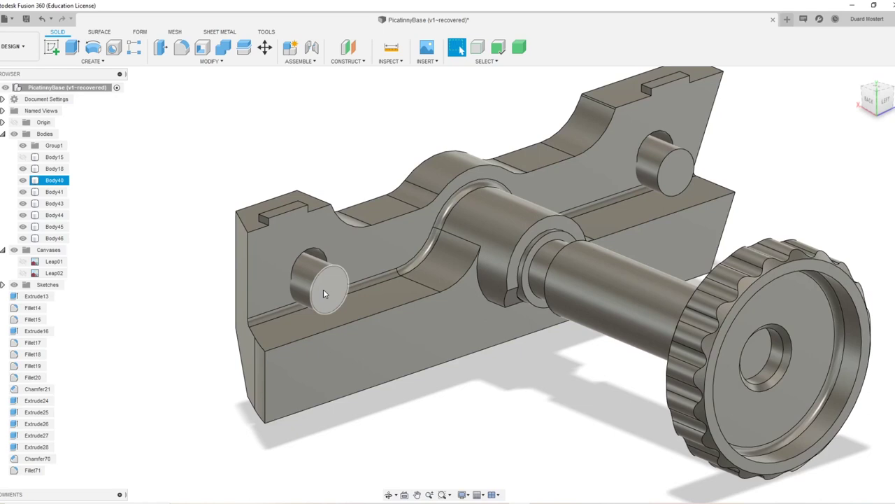
click(324, 289)
shift+middle_drag(323, 289, 494, 322)
click(494, 323)
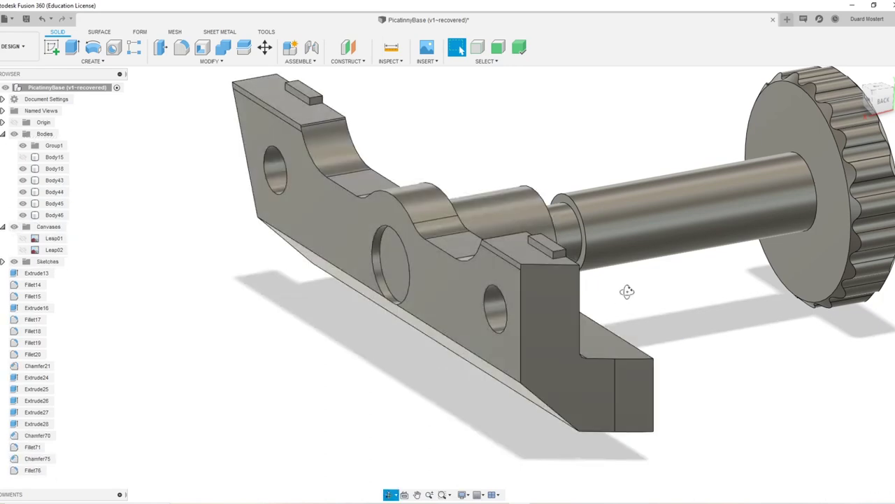
Step: Create a 3.303 mm diameter cylinder as a new body at the pin hole near the base's vertical end, extending it outward
shift+middle_drag(627, 292, 854, 126)
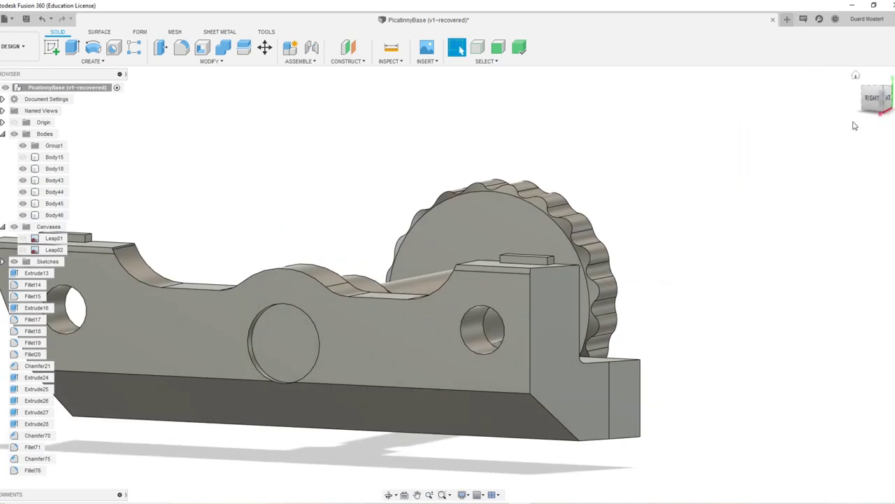
click(875, 100)
middle_drag(744, 294, 600, 300)
scroll(600, 301, down, 1)
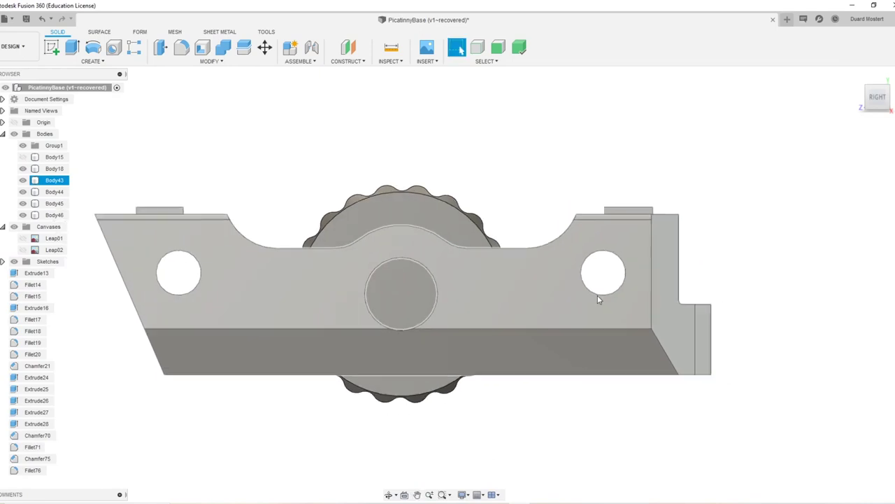
key(s)
click(610, 305)
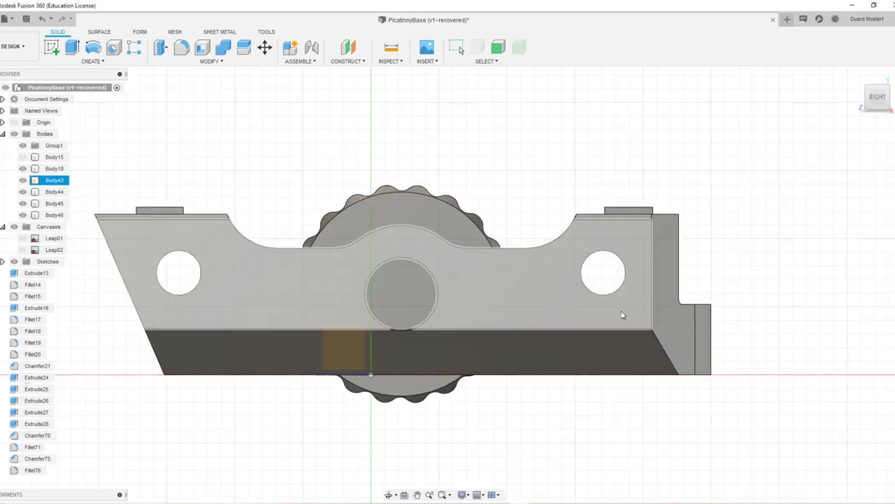
click(618, 261)
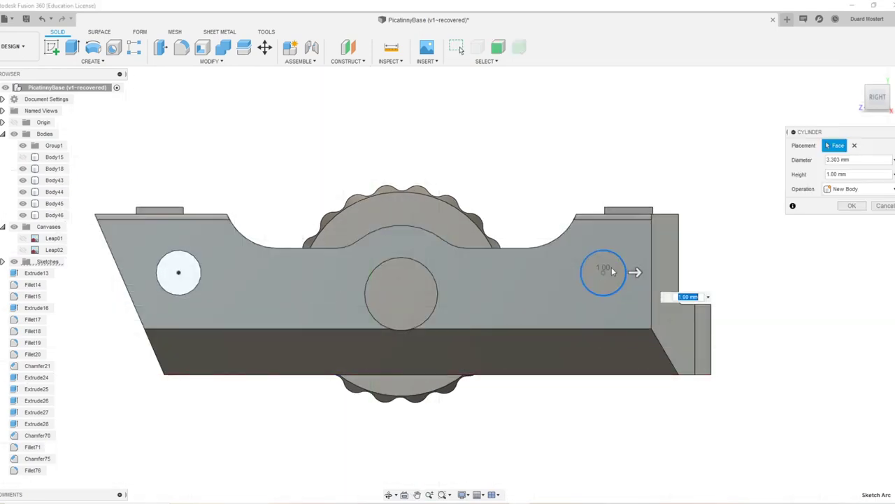
shift+middle_drag(636, 273, 720, 247)
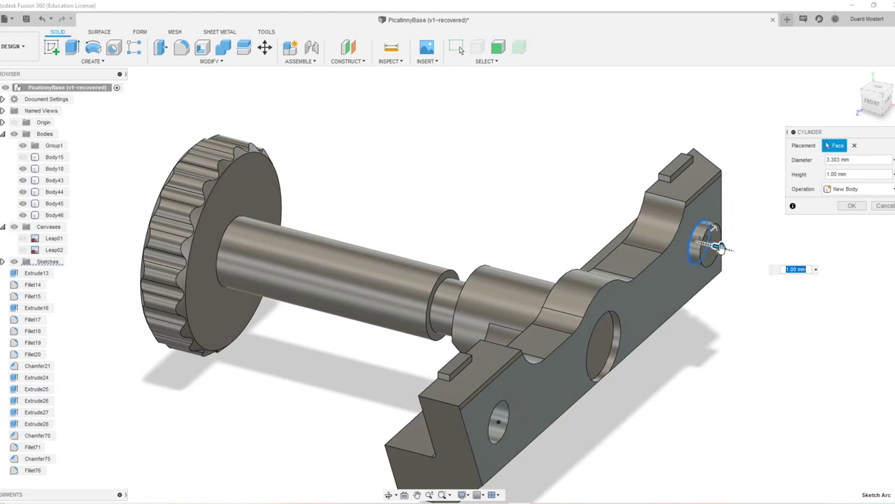
click(862, 204)
Step: Create a second 3.303 mm diameter cylinder as a new body at the pin hole near the base's slanted end, extending it outward
shift+middle_drag(700, 315, 532, 420)
key(s)
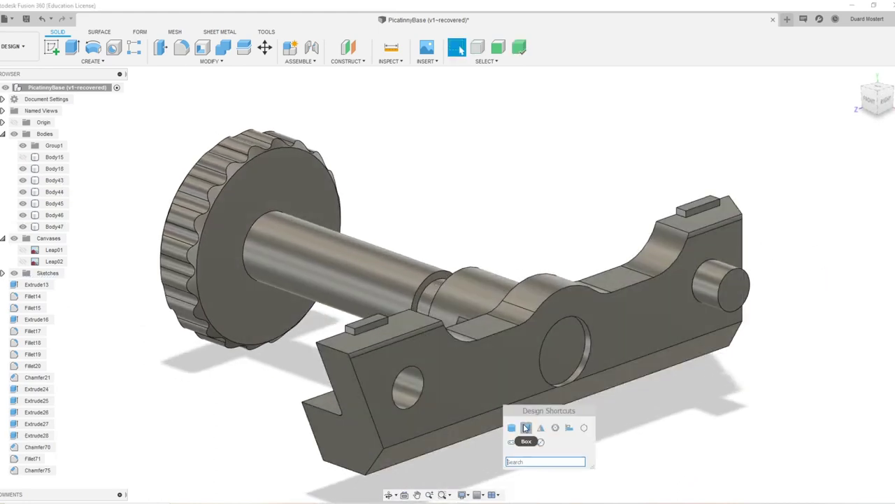
click(522, 428)
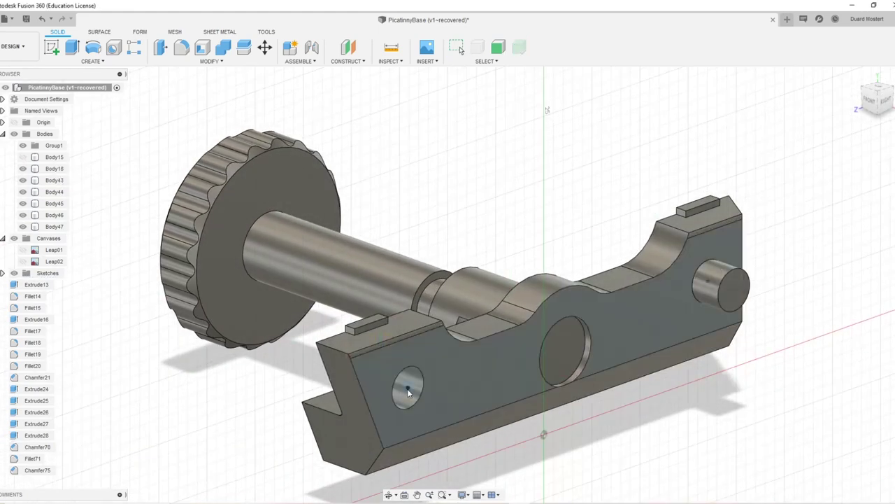
click(423, 375)
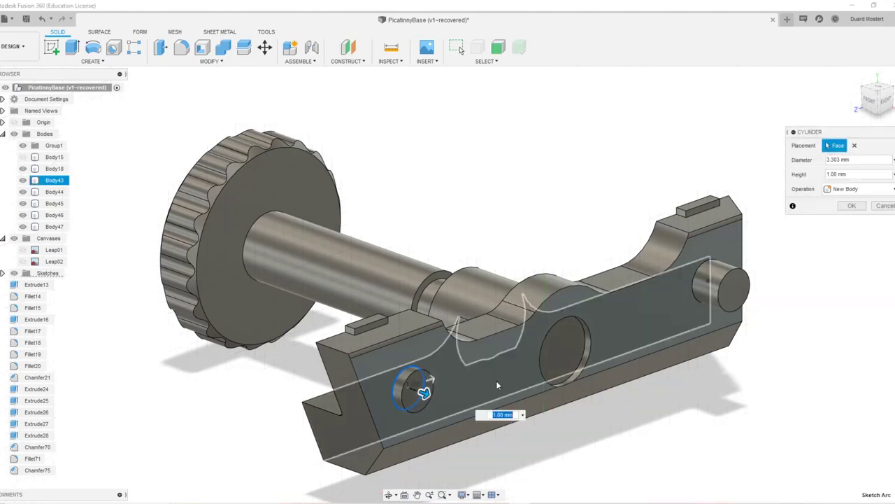
drag(430, 392, 487, 409)
click(852, 209)
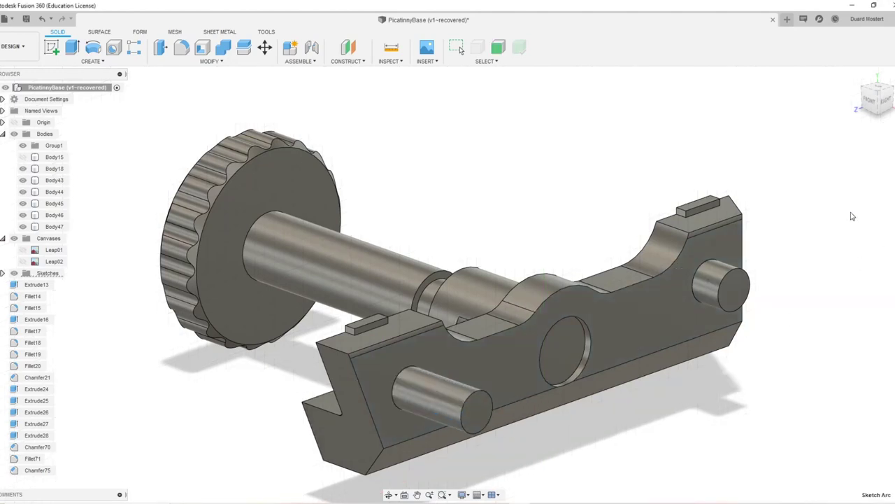
Step: Move the pin at the slanted end through its hole towards the knob side with a Z distance of -7.304 mm
middle_drag(501, 387, 587, 267)
key(m)
click(544, 286)
shift+middle_drag(543, 287, 637, 296)
drag(708, 263, 607, 275)
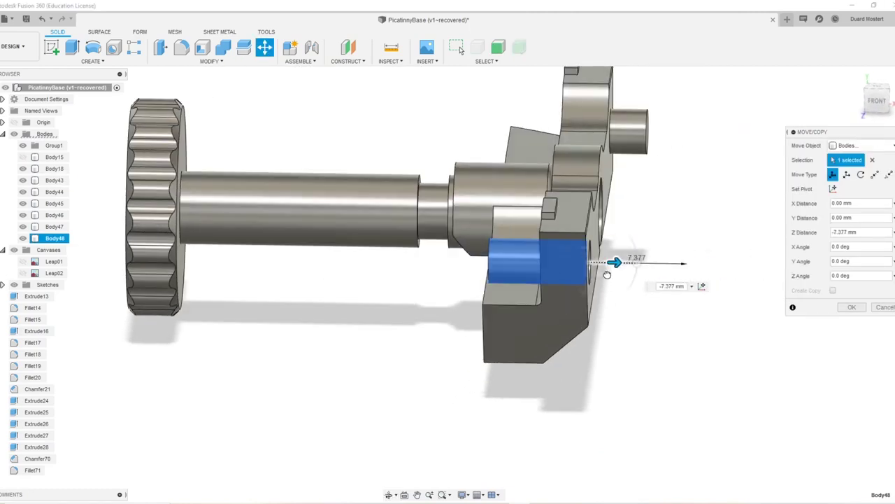
shift+middle_drag(608, 276, 649, 345)
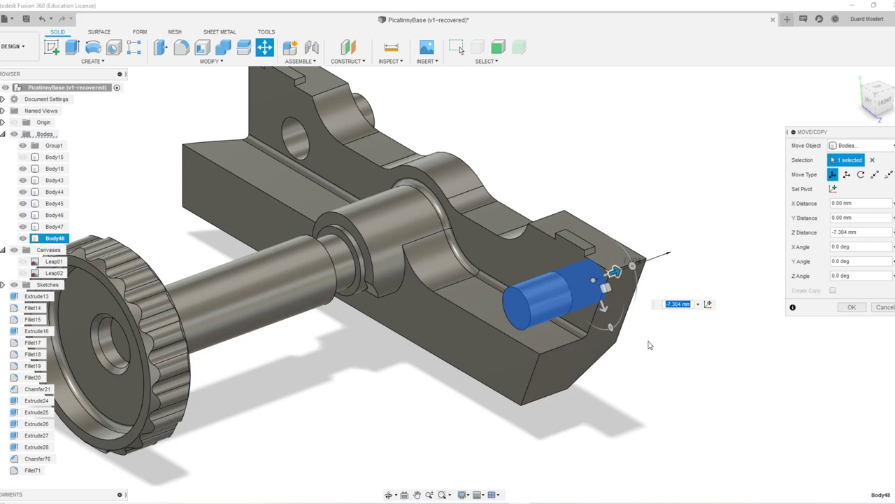
click(845, 310)
Step: Move the pin at the base's vertical end into its hole towards the knob side with a Z distance of -2.845 mm
middle_drag(444, 196, 506, 210)
middle_drag(570, 253, 574, 272)
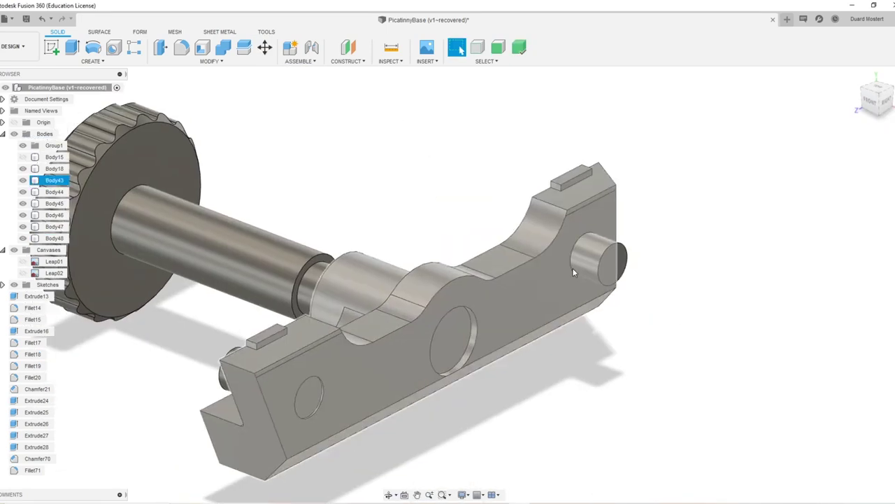
key(m)
click(600, 257)
drag(636, 272, 603, 260)
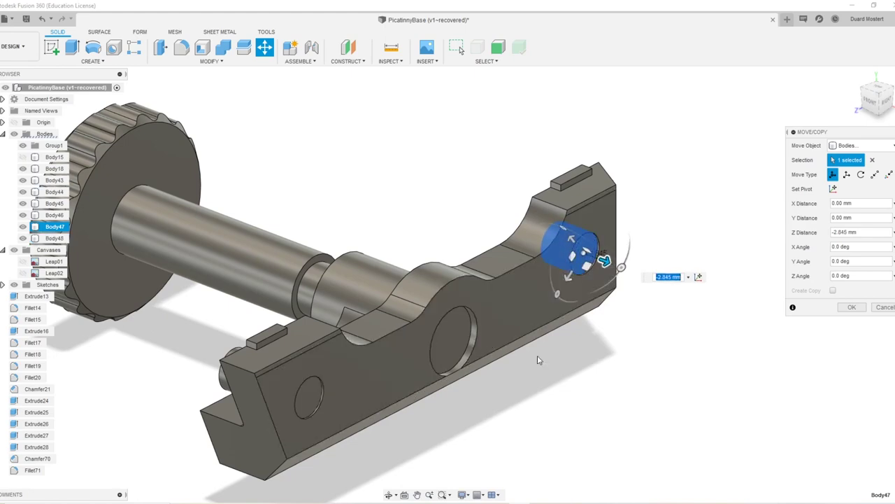
shift+middle_drag(538, 361, 778, 318)
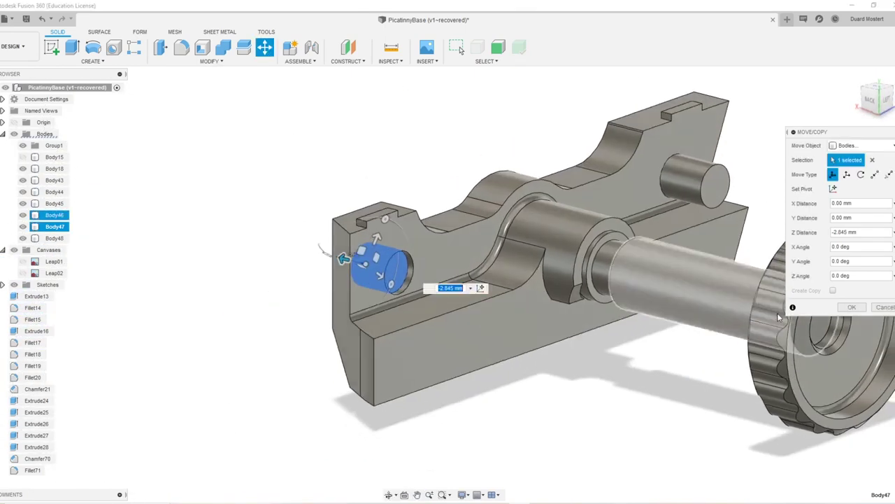
click(851, 307)
Step: Offset the knob-side end face of the pin at the base's vertical end outward so the pin protrudes from its hole
key(q)
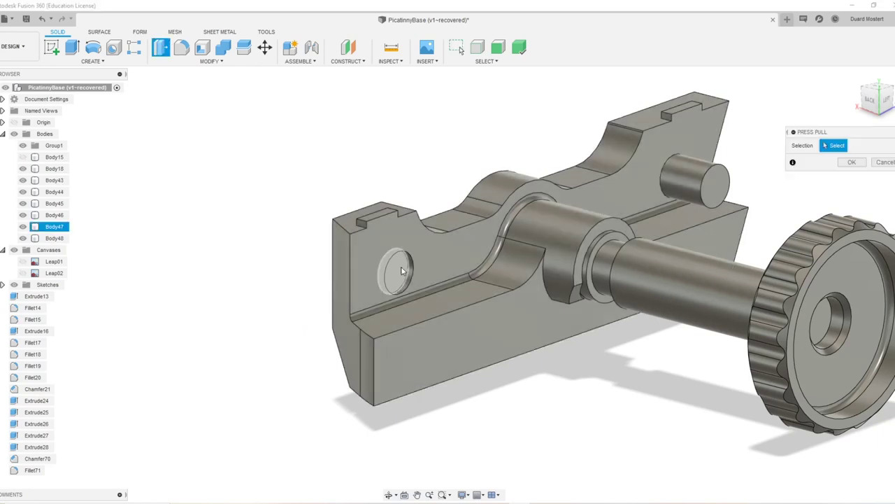
click(403, 271)
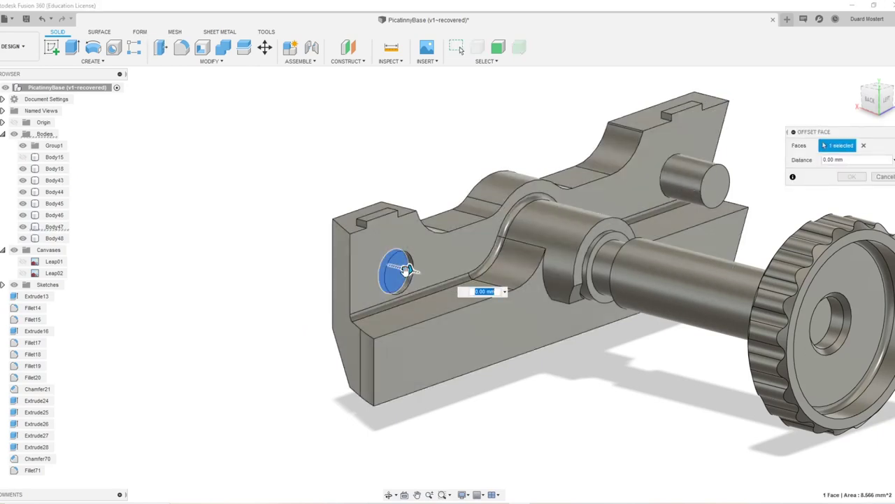
drag(407, 270, 437, 277)
click(854, 179)
scroll(573, 333, down, 4)
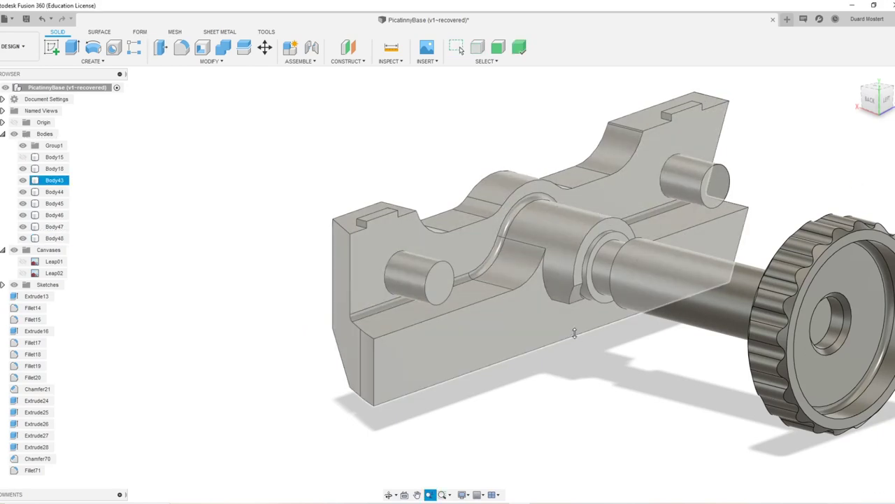
shift+middle_drag(533, 290, 495, 294)
click(484, 255)
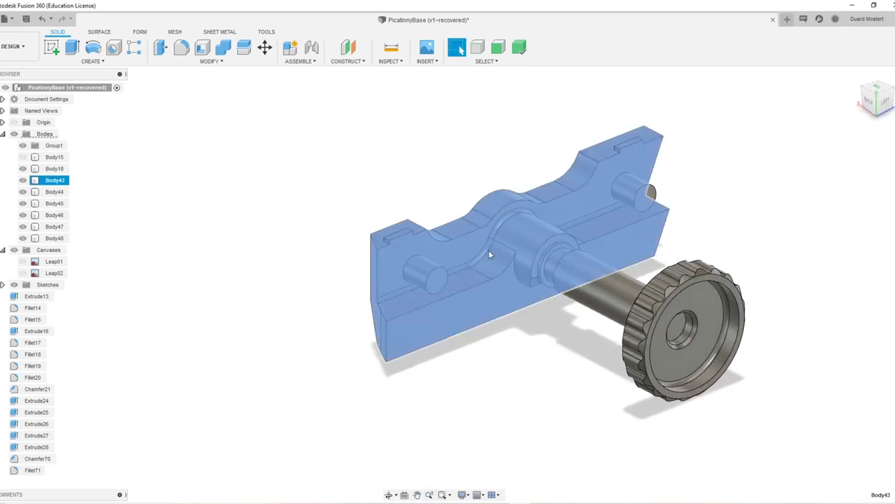
right_click(488, 249)
click(615, 420)
scroll(710, 354, down, 4)
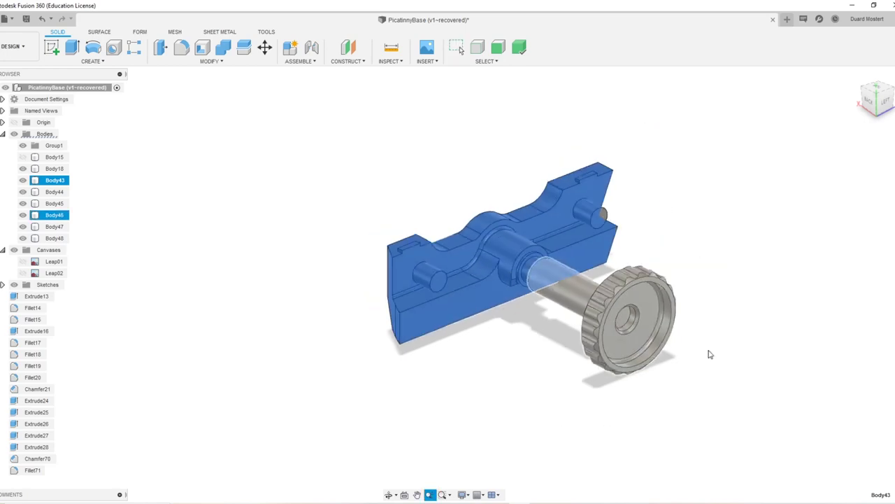
click(660, 300)
scroll(525, 274, up, 3)
shift+middle_drag(525, 274, 574, 268)
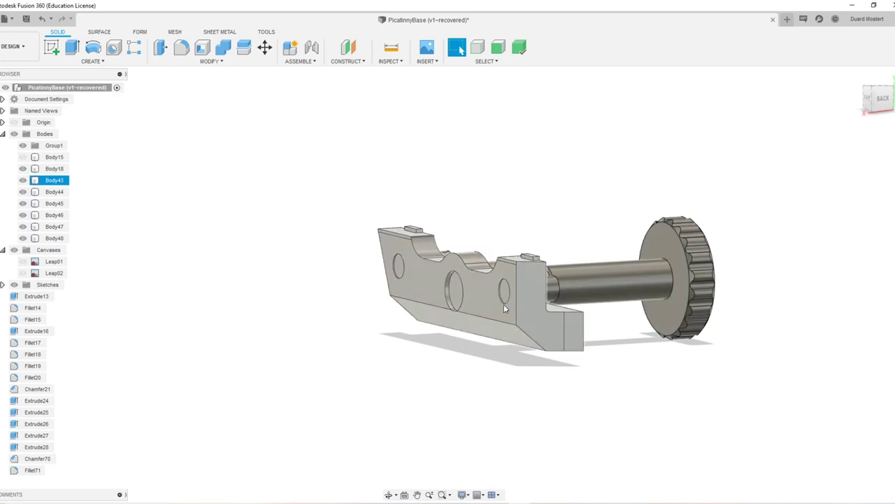
Step: Show the hidden main mount body, Body15, and look at the whole assembly from the back and the knob side
click(24, 157)
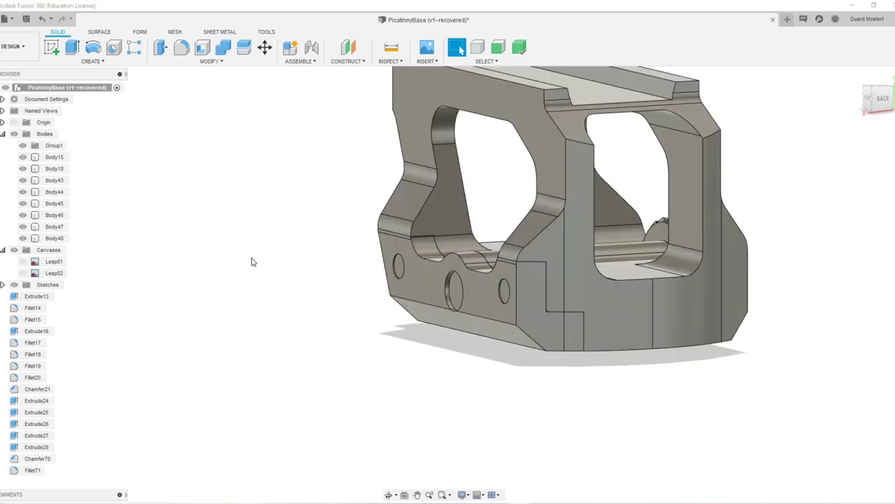
mouse_move(553, 382)
shift+middle_down()
mouse_move(578, 362)
mouse_move(512, 344)
mouse_move(541, 385)
mouse_move(555, 372)
shift+middle_up()
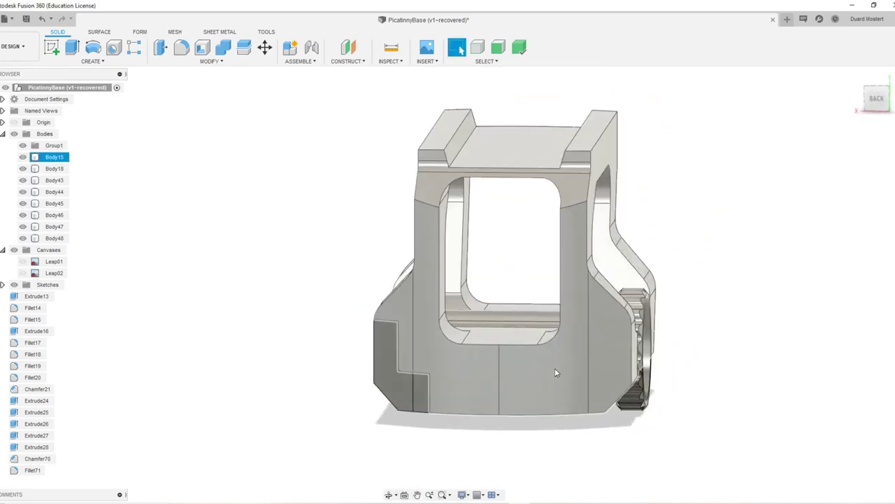
shift+middle_drag(606, 396, 493, 376)
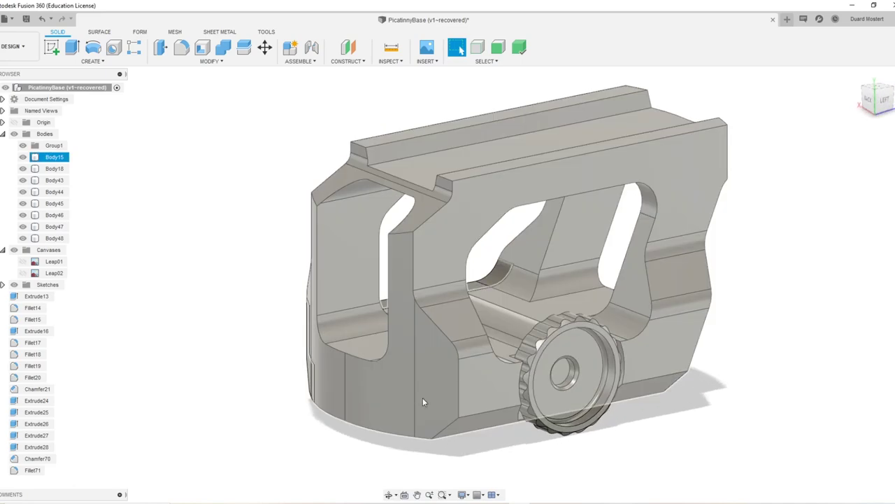
scroll(422, 402, down, 5)
shift+middle_drag(422, 401, 502, 325)
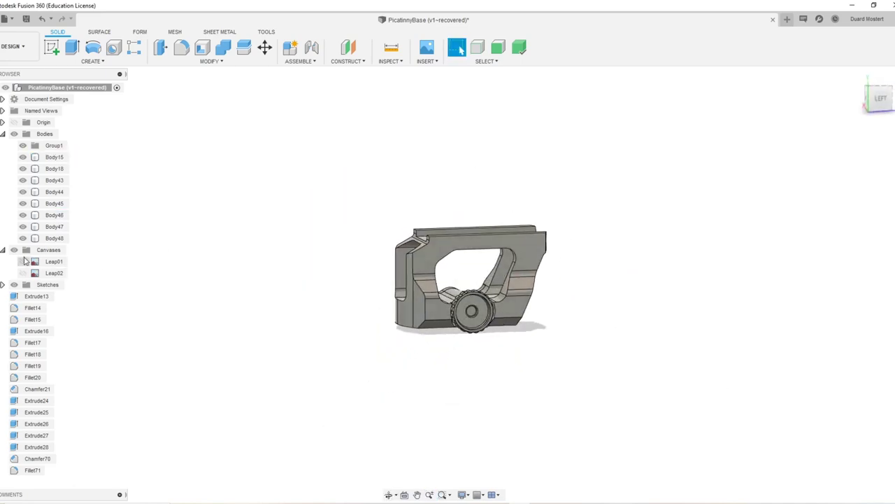
Step: Show the Leap02 reference canvas and line it up with the mount in the straight back view, close to the round hole in the picture
click(23, 273)
scroll(444, 327, down, 5)
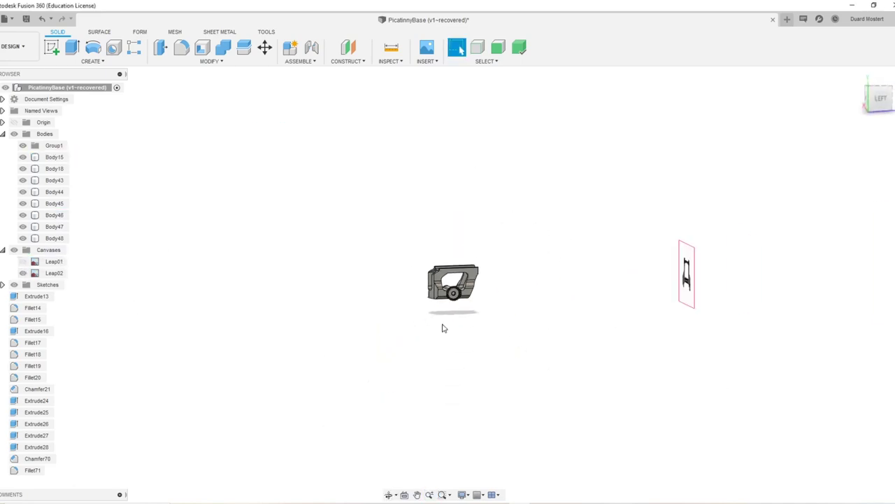
shift+middle_drag(443, 327, 607, 292)
scroll(607, 292, up, 4)
middle_drag(665, 340, 562, 354)
click(550, 371)
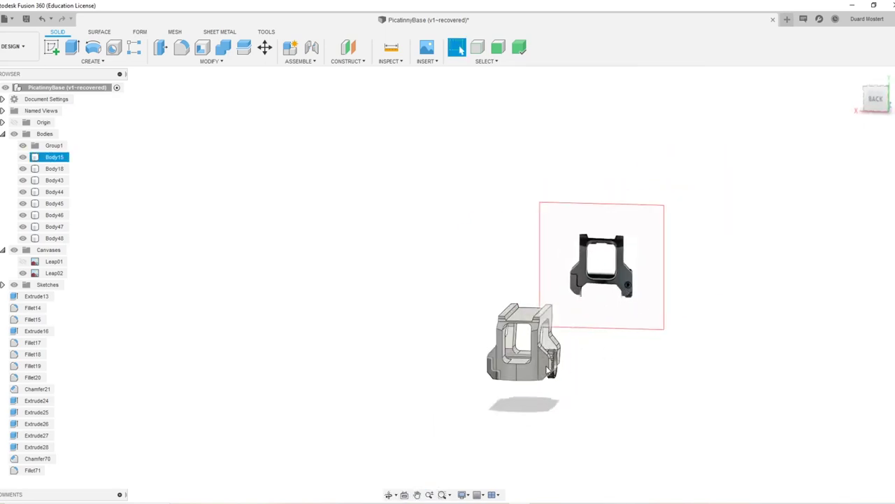
key(Escape)
mouse_move(635, 326)
shift+middle_down()
mouse_move(594, 326)
mouse_move(646, 318)
shift+middle_up()
click(872, 110)
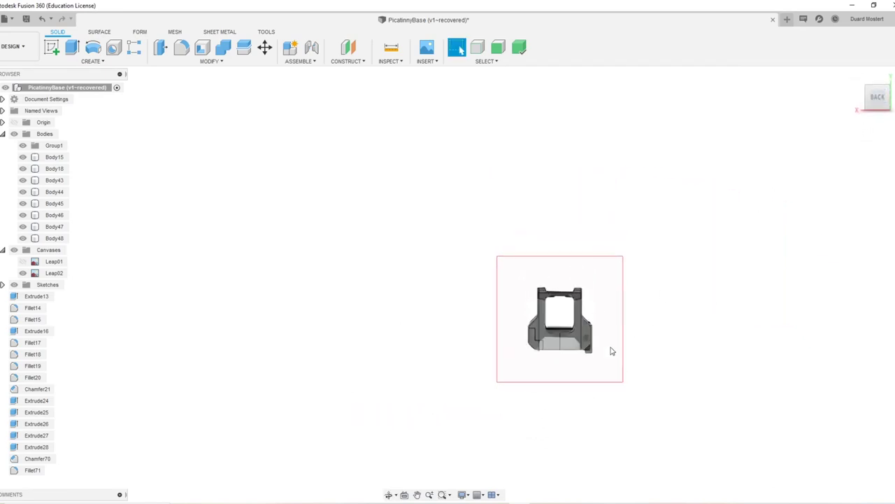
click(595, 343)
scroll(595, 343, down, 2)
scroll(587, 338, up, 6)
scroll(586, 337, up, 5)
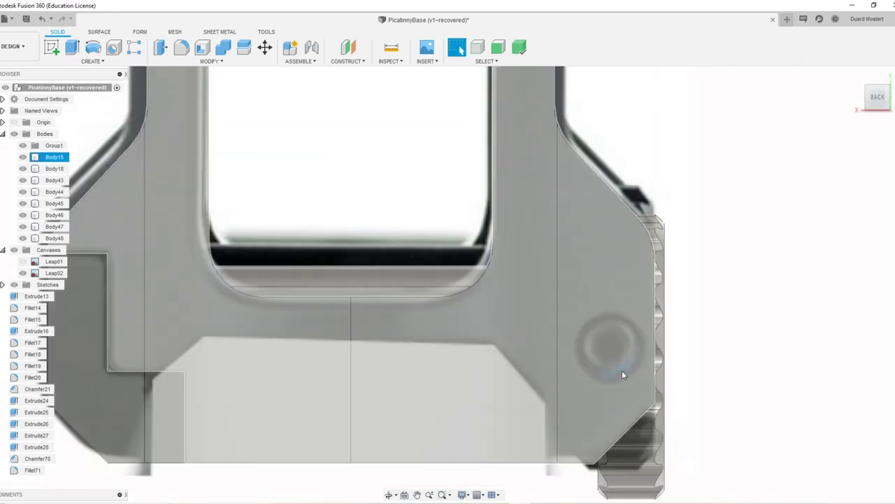
Step: Create a cylinder as a new body over the canvas's round hole, 3.532 mm in diameter and -28.316 mm high, on the mount's back
key(s)
click(632, 395)
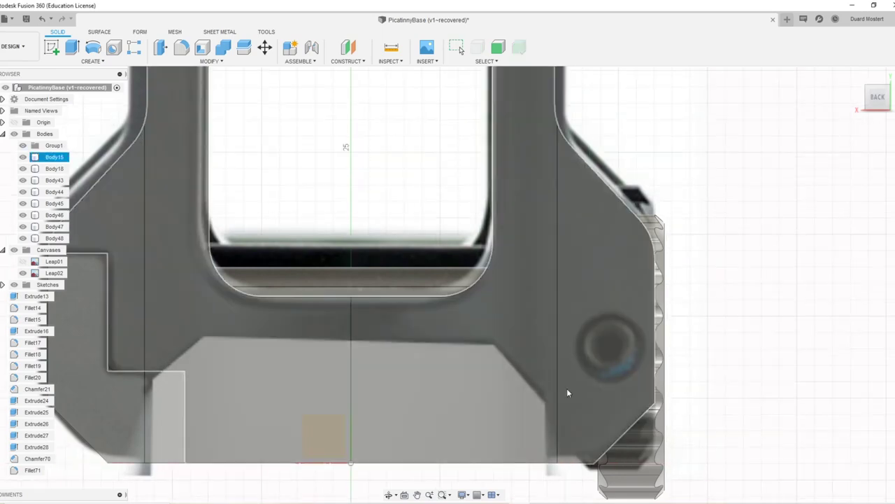
click(599, 329)
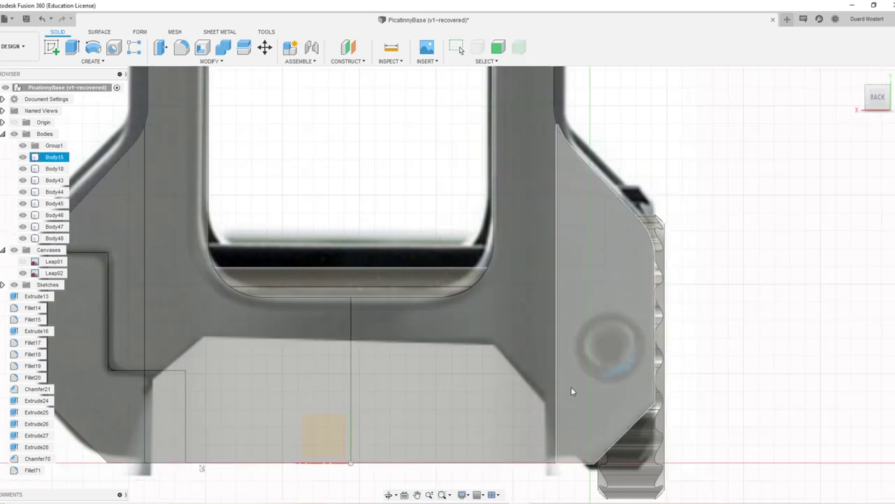
scroll(571, 390, down, 3)
key(Escape)
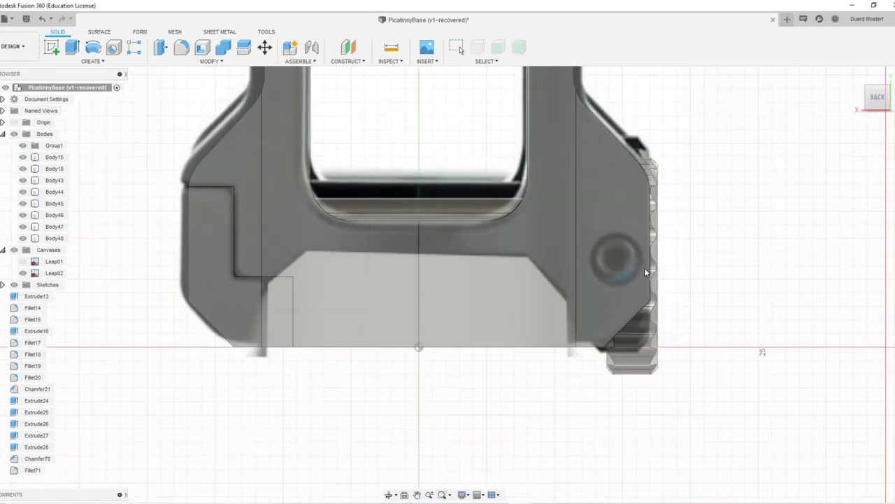
click(617, 260)
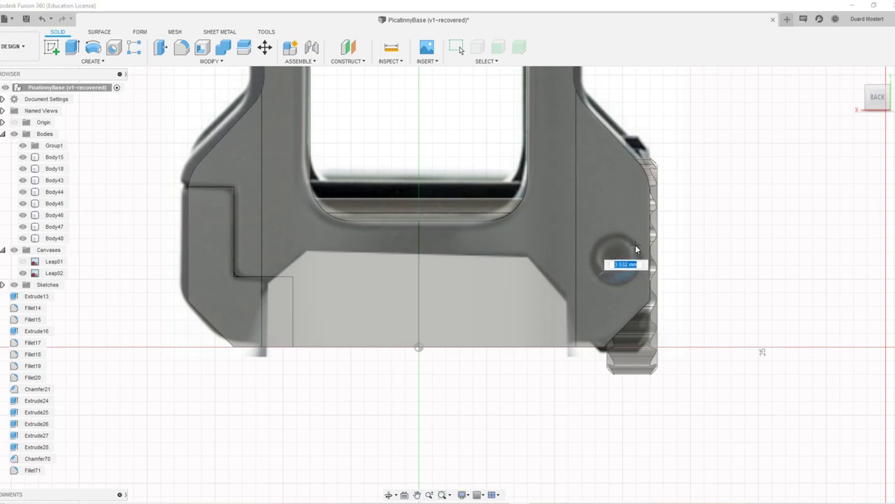
click(637, 247)
shift+middle_drag(560, 288, 655, 329)
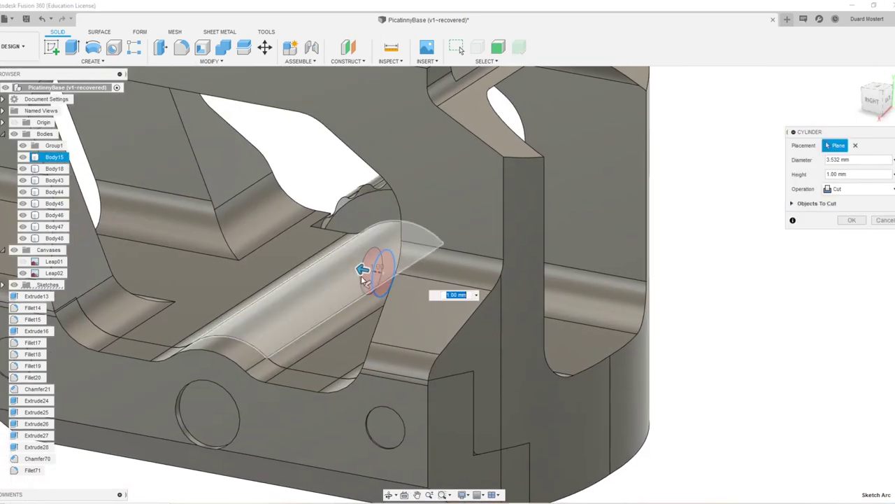
drag(370, 270, 714, 341)
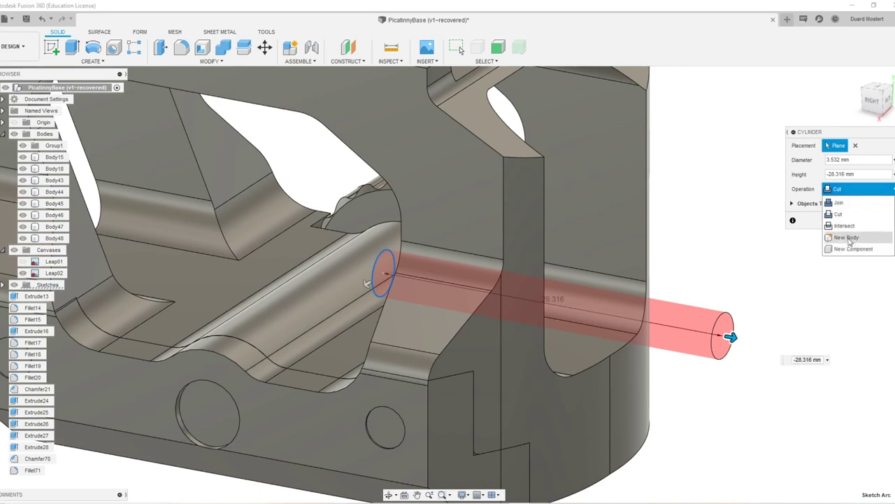
click(843, 237)
click(852, 206)
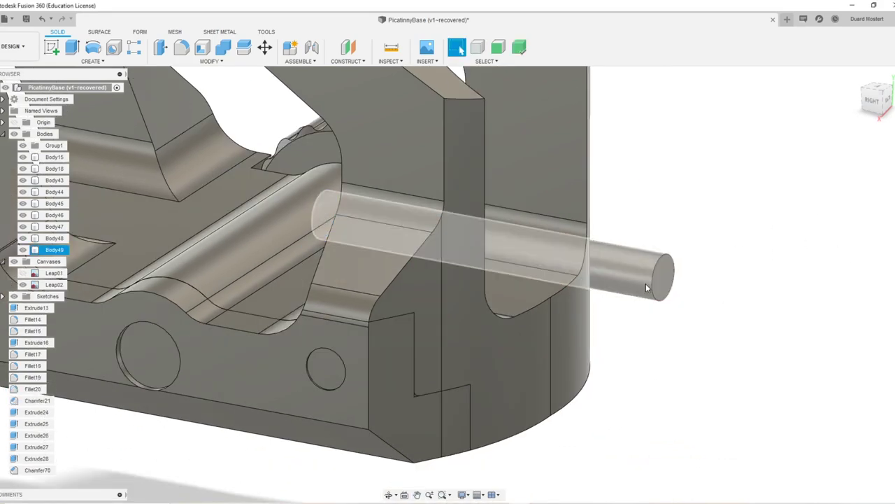
Step: Move the new cylinder outward from the mount's back with a Z distance of 16.943 mm
click(646, 283)
key(m)
click(649, 294)
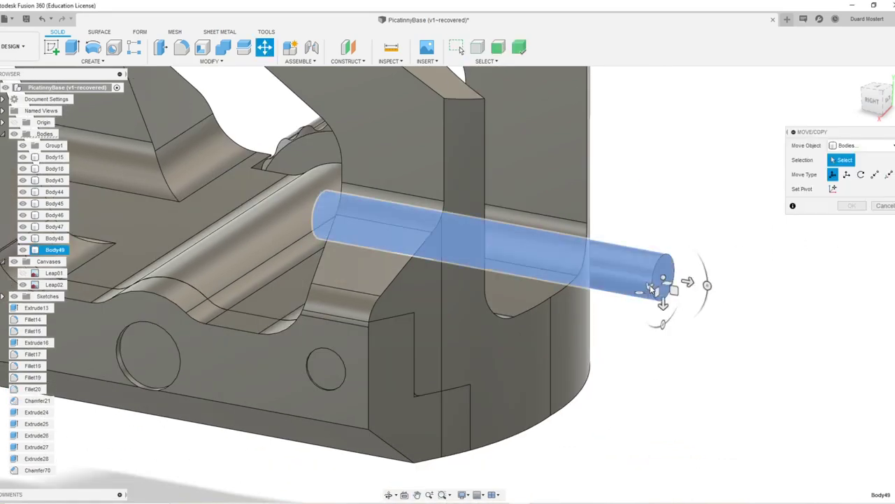
drag(688, 282, 892, 322)
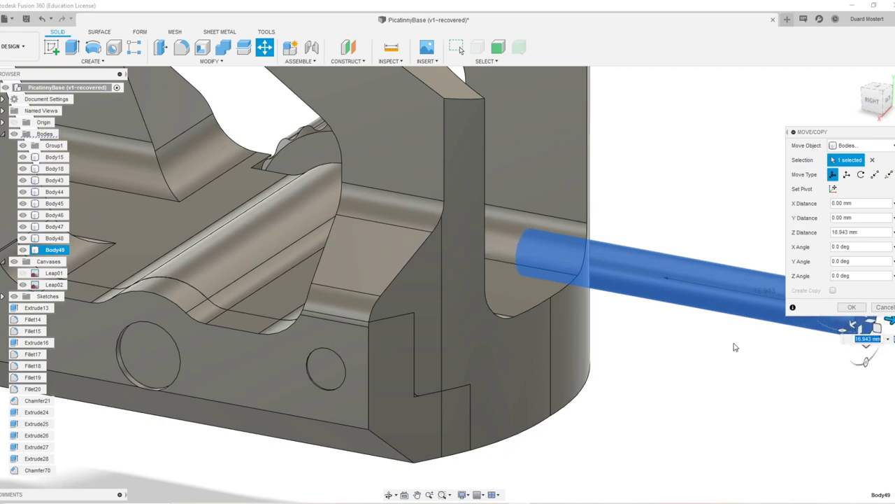
shift+middle_drag(592, 325, 392, 315)
click(853, 308)
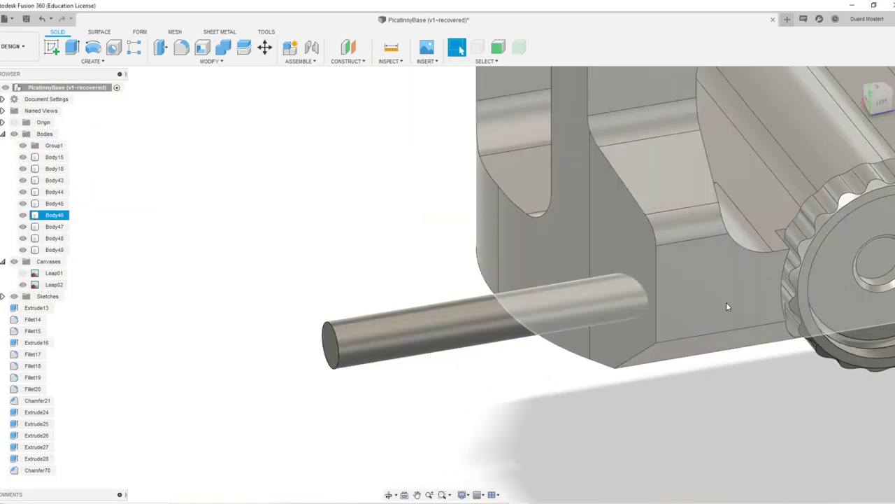
Step: Cut the cylinder out of the main mount body with Combine, without keeping the tool body
click(675, 291)
key(c)
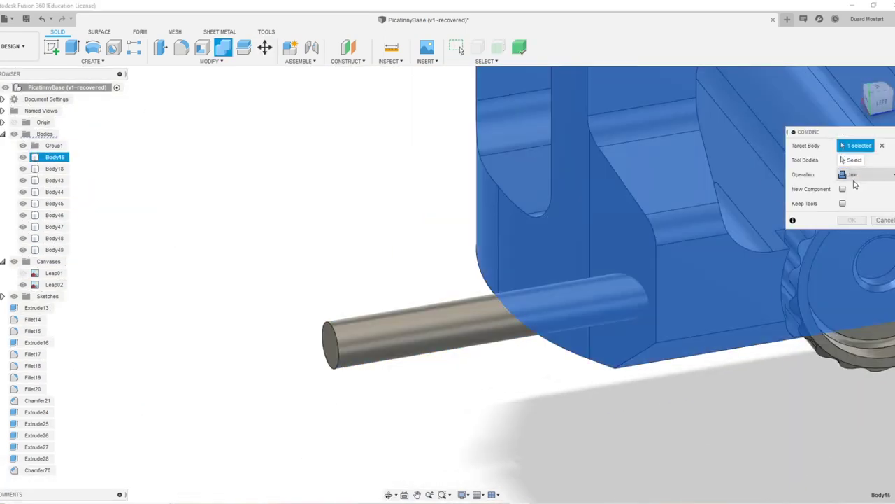
click(853, 177)
click(853, 199)
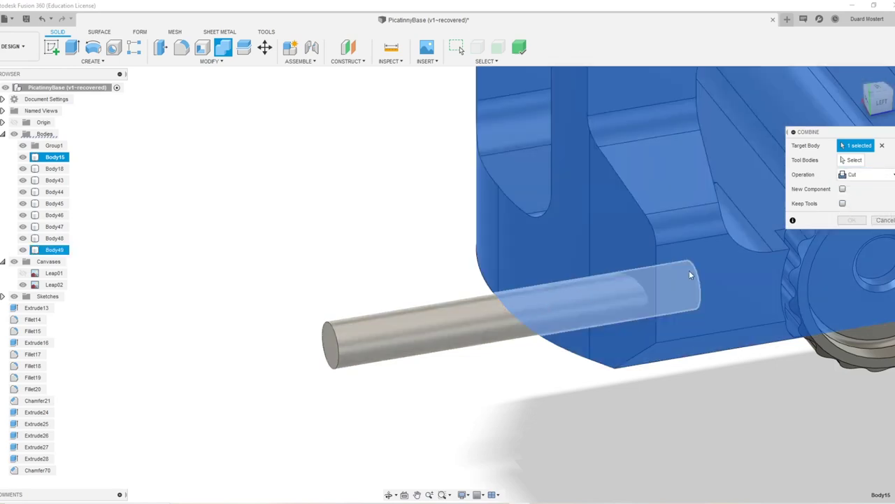
click(547, 296)
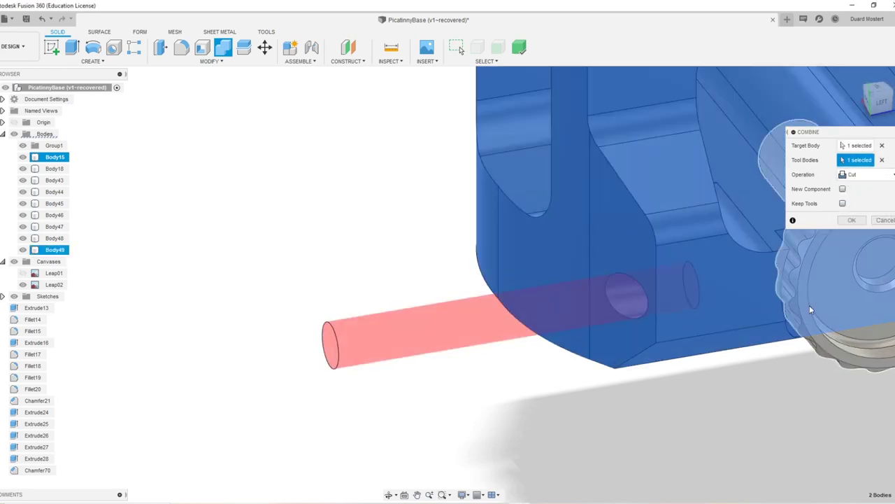
click(849, 220)
Step: Extrude the bottom face of the new round hole outward 2.917 mm as a new body
shift+middle_drag(626, 293, 695, 301)
scroll(689, 303, up, 5)
shift+middle_drag(645, 314, 541, 298)
middle_drag(706, 365, 521, 307)
scroll(540, 316, down, 5)
scroll(497, 302, up, 3)
key(e)
shift+middle_drag(611, 280, 590, 273)
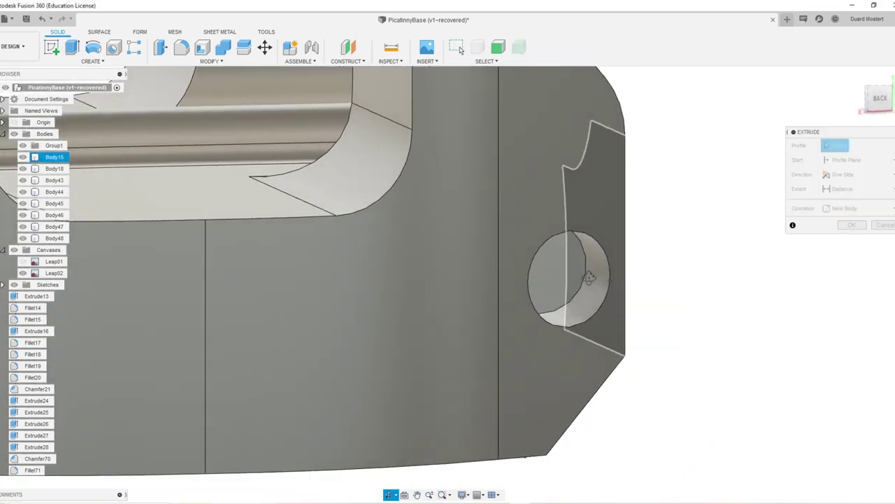
click(564, 301)
shift+middle_drag(564, 301, 595, 315)
drag(545, 274, 573, 288)
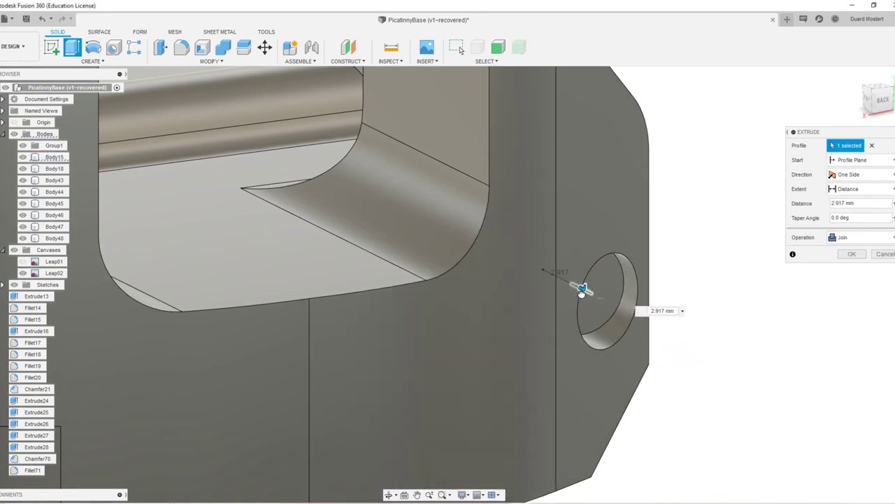
click(846, 237)
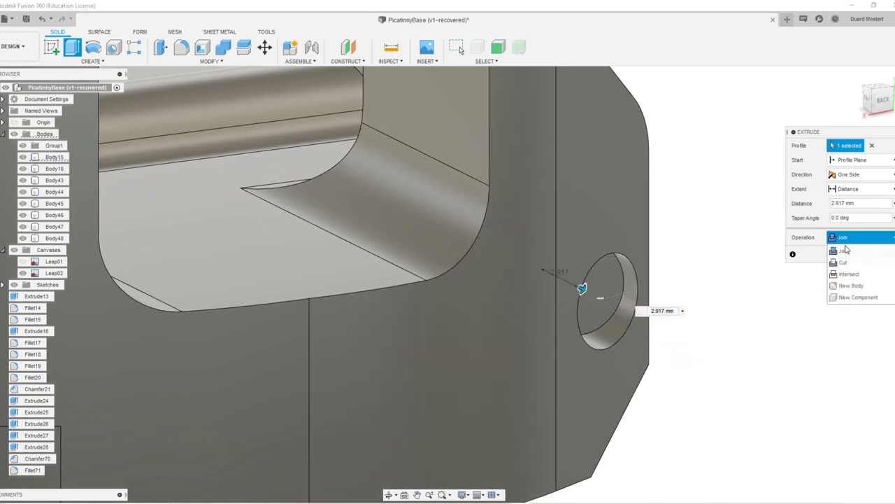
click(857, 287)
click(849, 254)
Step: Isolate the new plug body in the mount's back hole
click(604, 300)
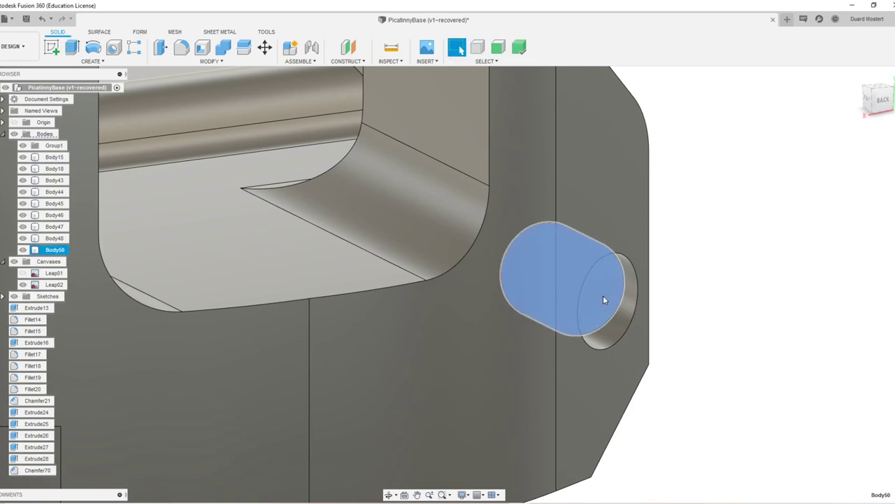
right_click(605, 297)
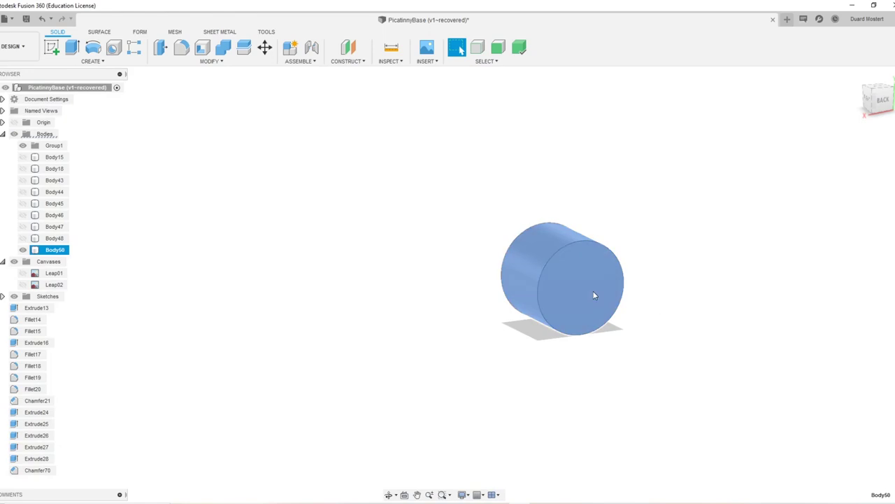
Step: Chamfer the outer edge of the plug's front face with an equal-distance chamfer
scroll(600, 316, up, 6)
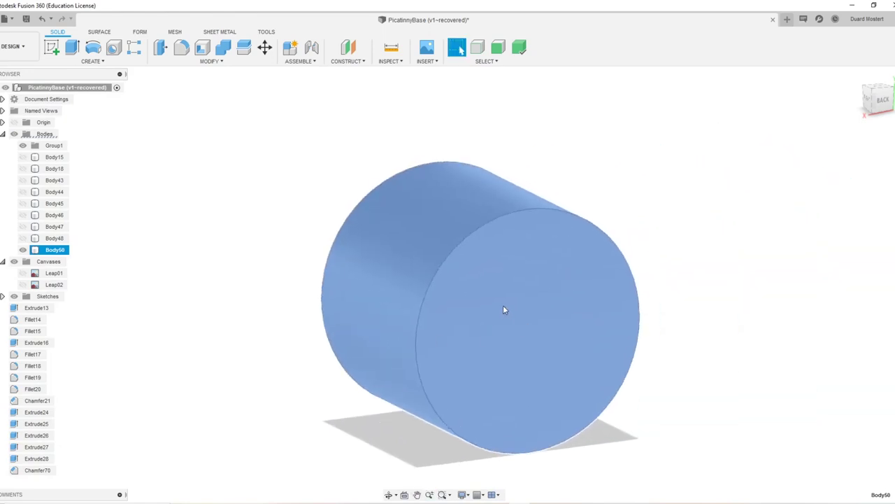
key(Escape)
key(c)
click(438, 269)
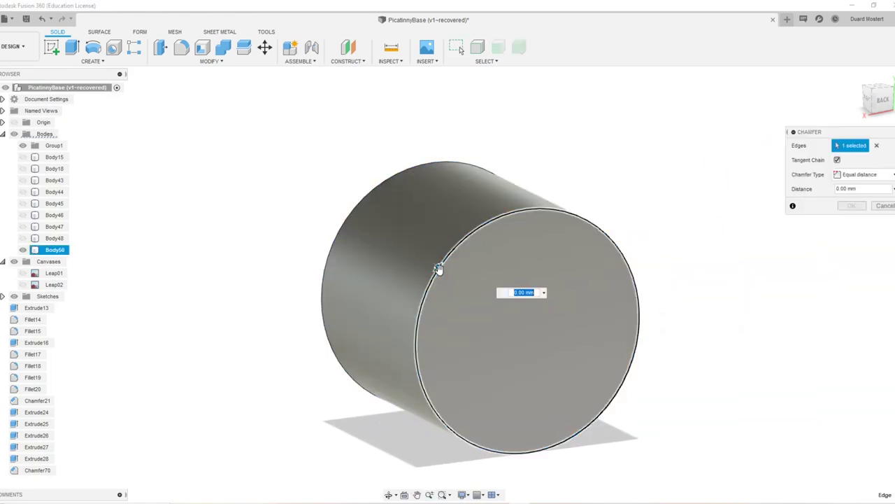
drag(439, 268, 459, 268)
click(853, 206)
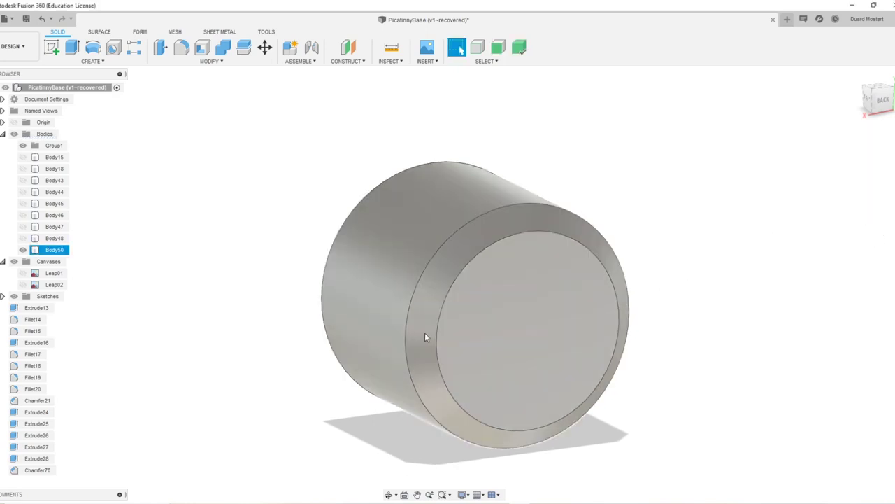
Step: Sketch on the plug's front face and offset its circular edge inward by 0.401 mm
key(o)
click(527, 303)
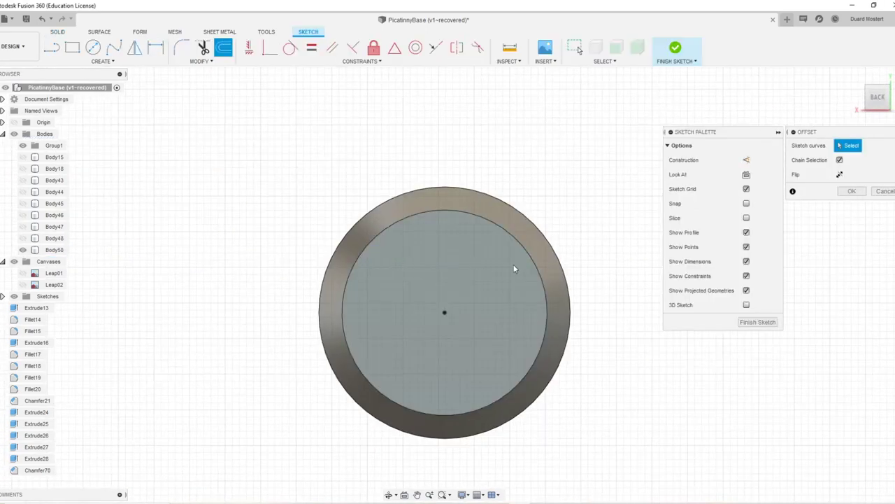
click(528, 255)
mouse_move(528, 256)
mouse_down()
mouse_move(470, 293)
mouse_move(513, 260)
mouse_move(504, 271)
mouse_up()
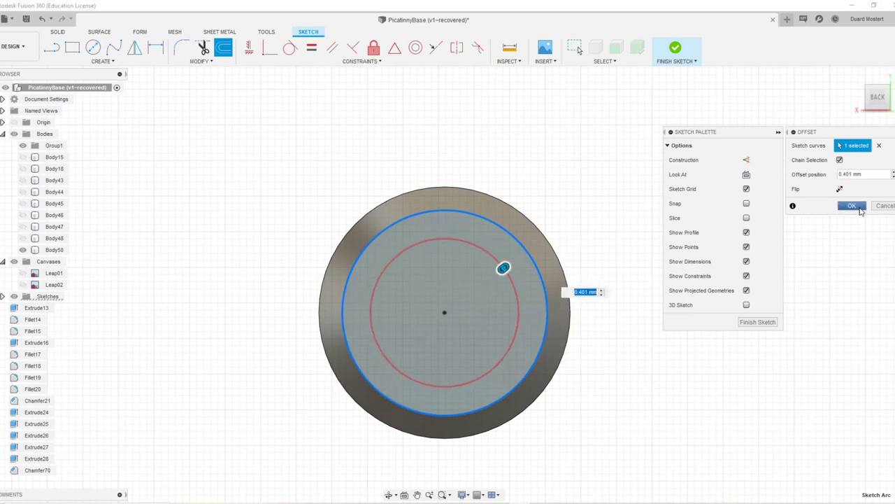
click(853, 205)
Step: Cut the inner circle into the plug's front face with an extrude distance of -0.314 mm
key(e)
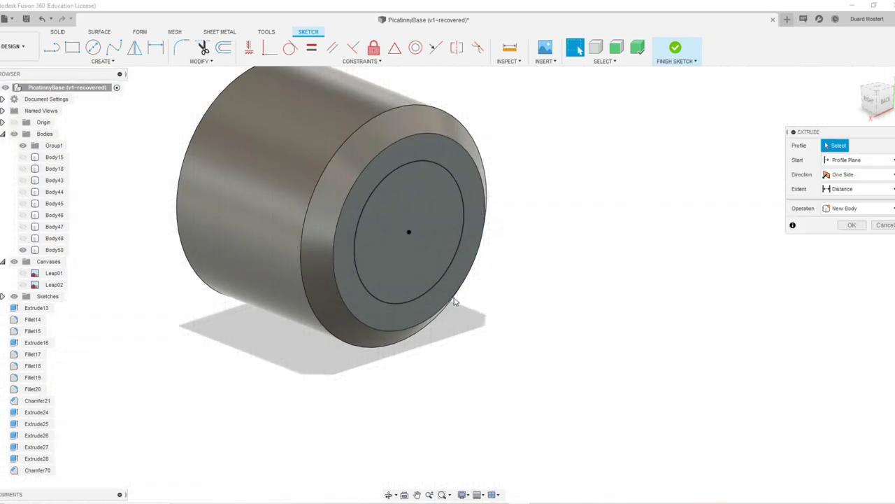
click(421, 252)
drag(421, 242, 402, 227)
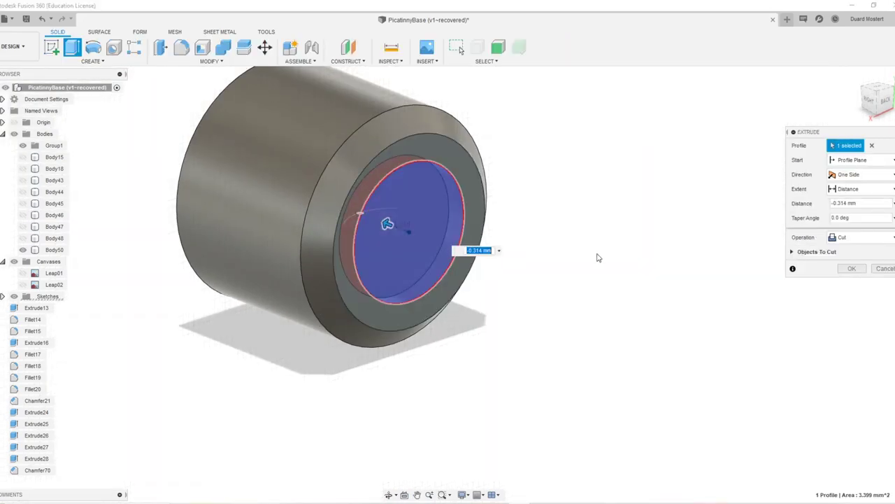
click(862, 269)
Step: Chamfer the rim of the plug's round recess by 0.286 mm at equal distance
key(c)
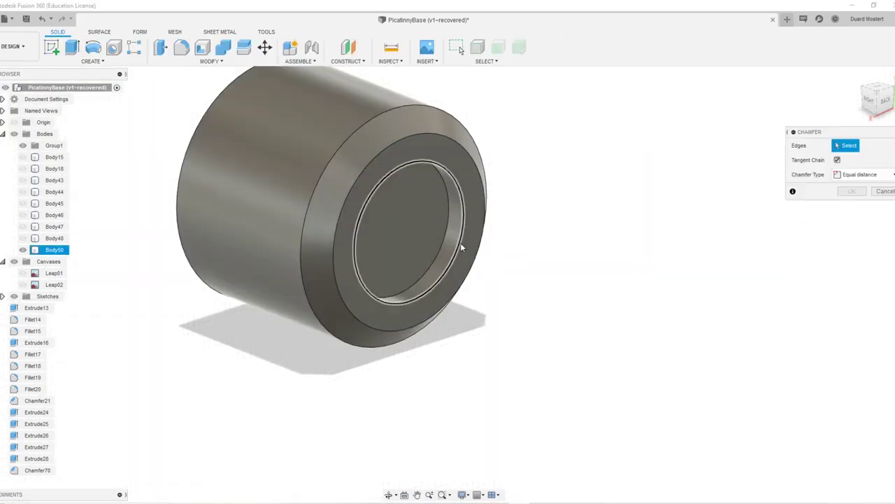
click(460, 243)
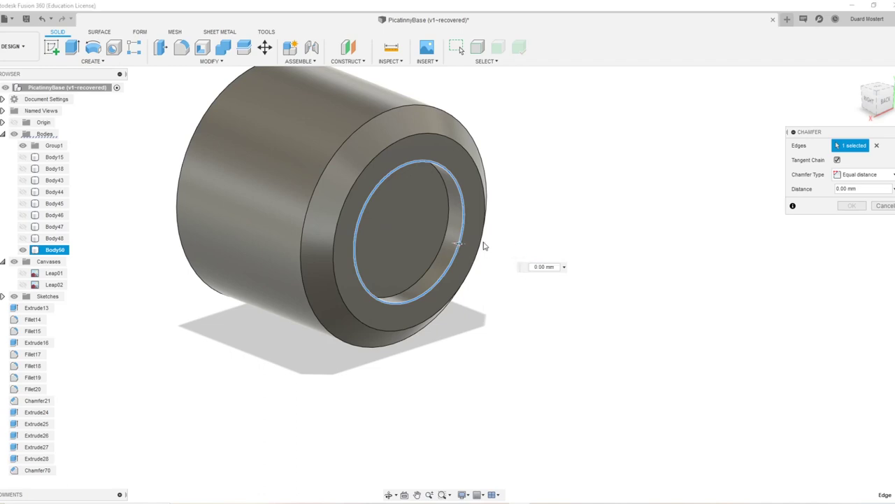
shift+middle_drag(485, 246, 460, 219)
drag(440, 210, 447, 217)
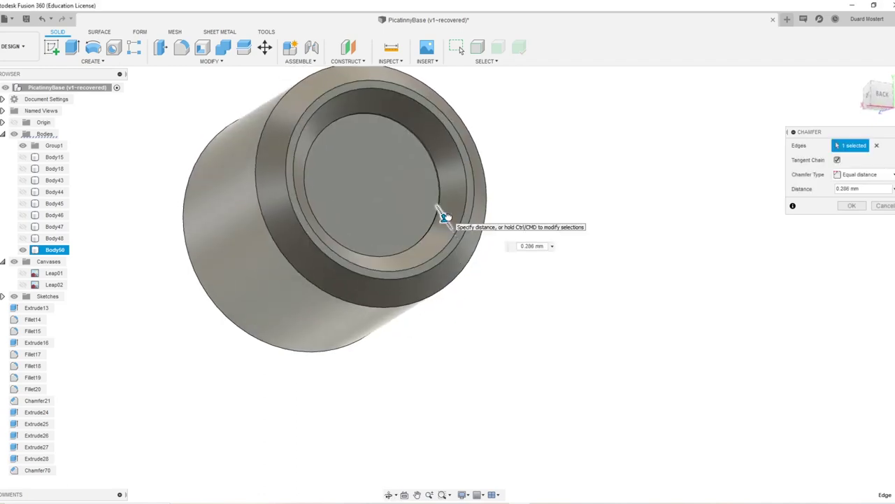
click(852, 206)
shift+middle_drag(756, 193, 567, 209)
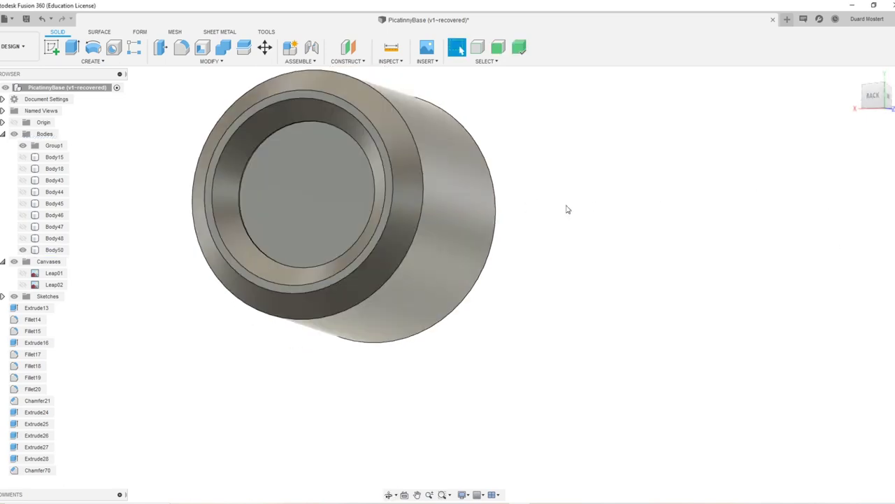
Step: Sketch a six-sided inscribed polygon of about 1.264 mm on the recess floor, centred on the plug
click(875, 103)
click(411, 183)
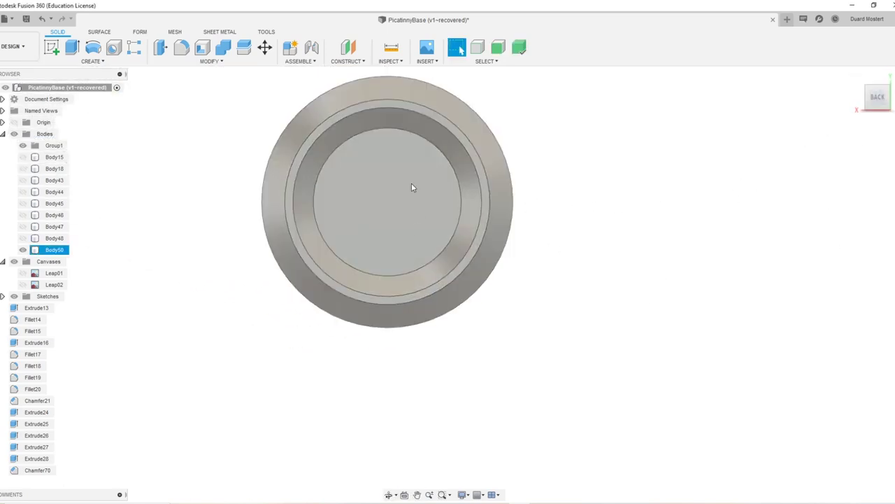
scroll(377, 181, up, 5)
middle_drag(378, 181, 480, 295)
key(s)
click(544, 321)
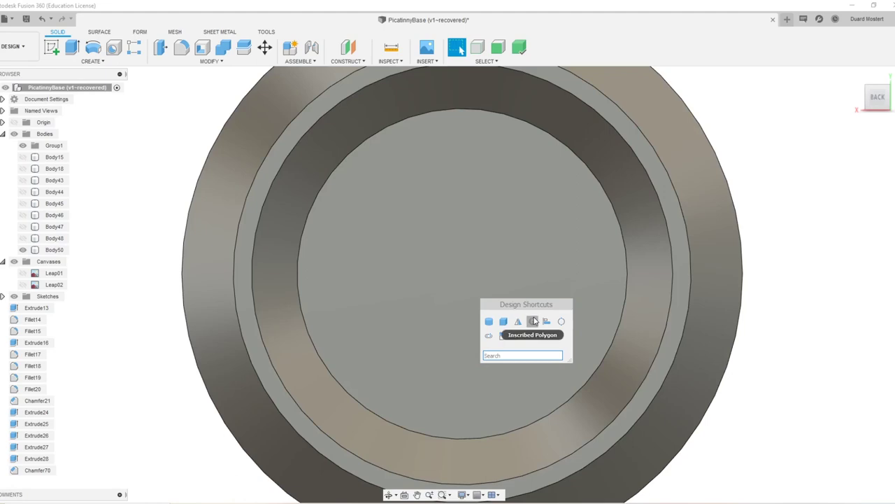
click(532, 323)
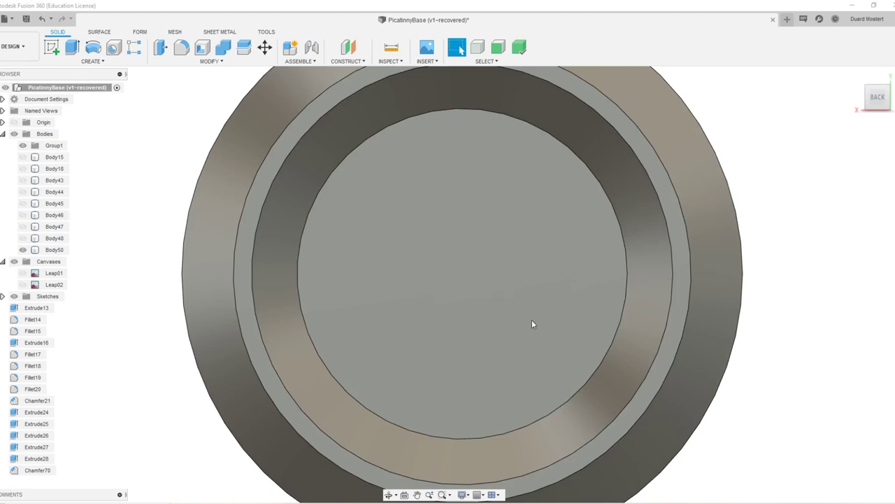
click(467, 273)
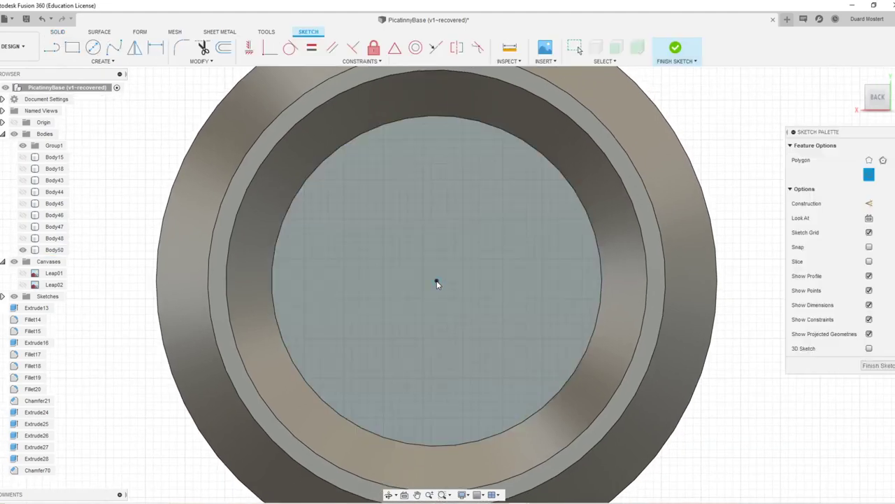
click(438, 280)
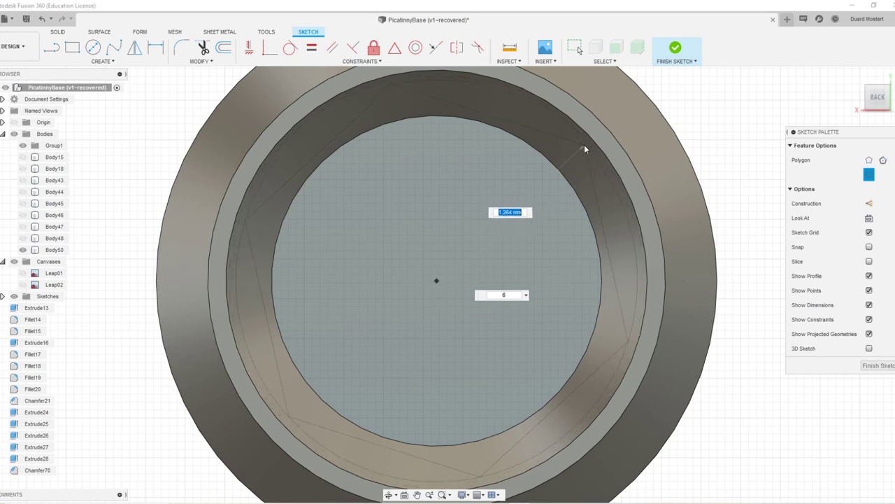
click(584, 144)
Step: Extrude the whole hexagon, including its inner circle, outward 0.99 mm as a new body
shift+middle_drag(515, 262, 537, 286)
scroll(519, 294, down, 5)
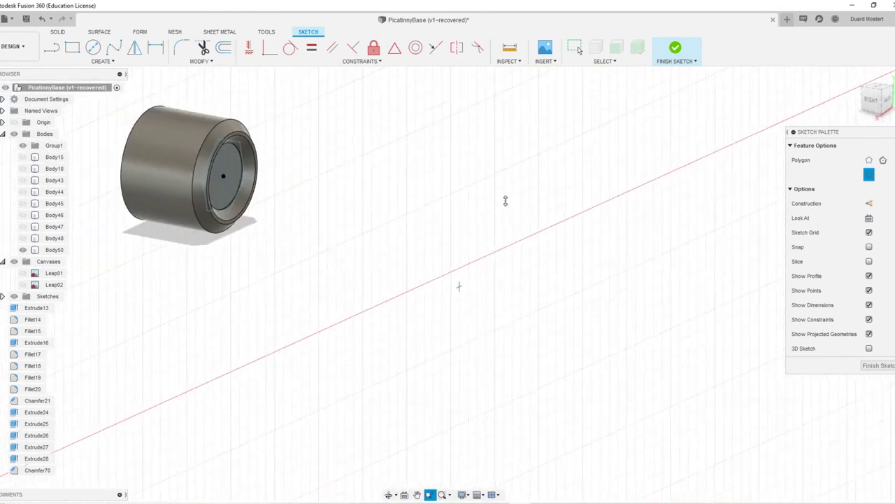
middle_drag(321, 181, 524, 242)
scroll(420, 263, up, 5)
middle_drag(432, 197, 487, 332)
key(e)
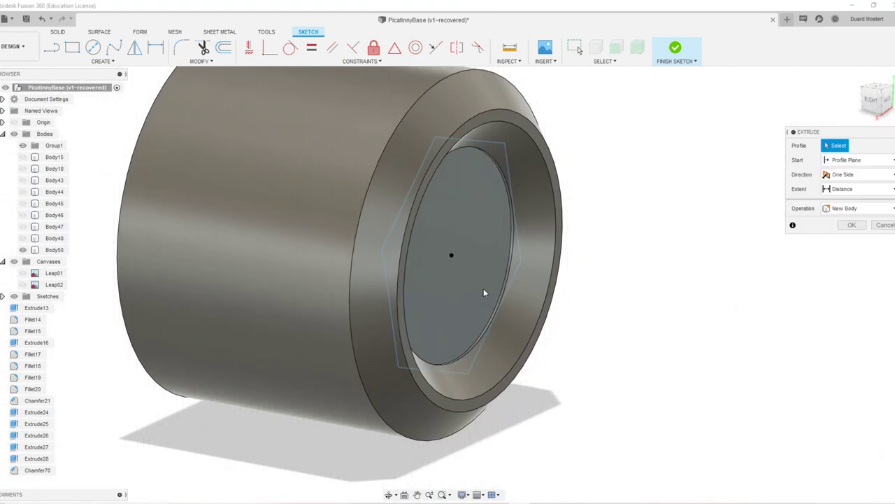
click(469, 283)
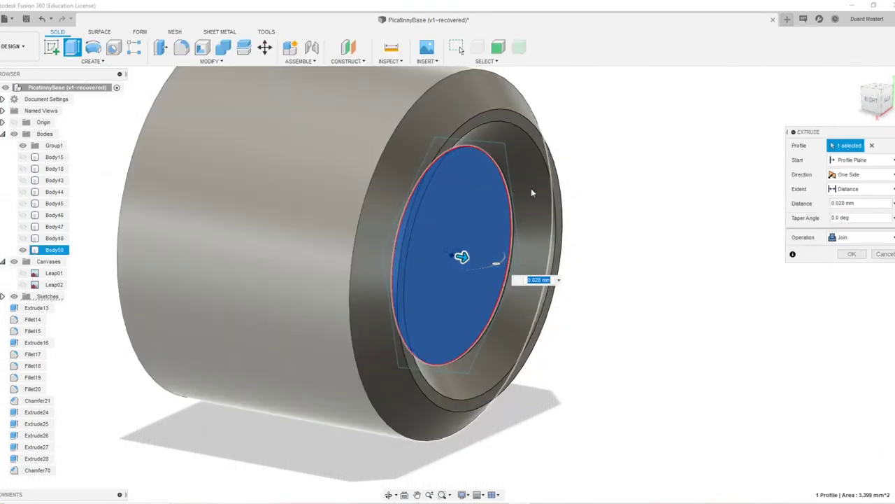
click(509, 185)
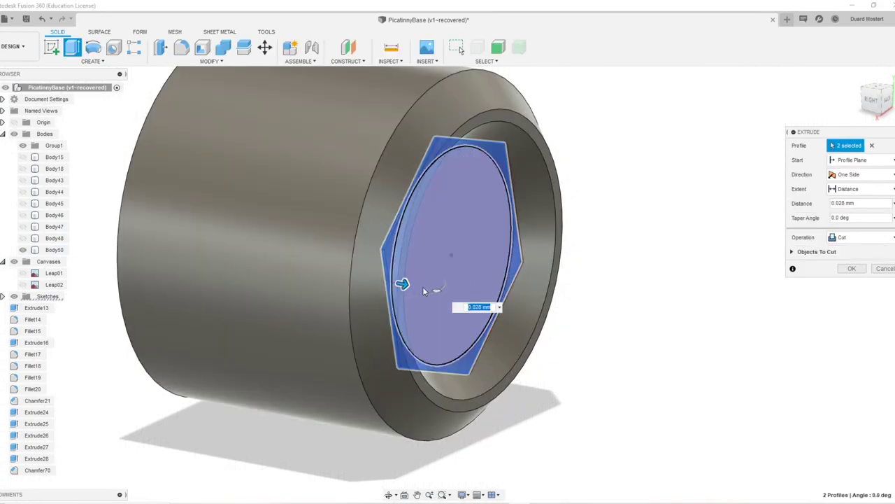
drag(403, 284, 489, 300)
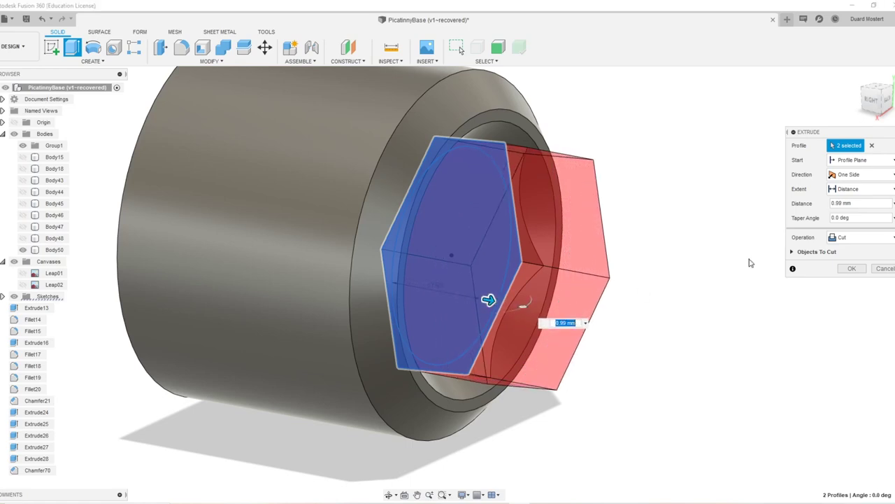
click(850, 238)
click(852, 286)
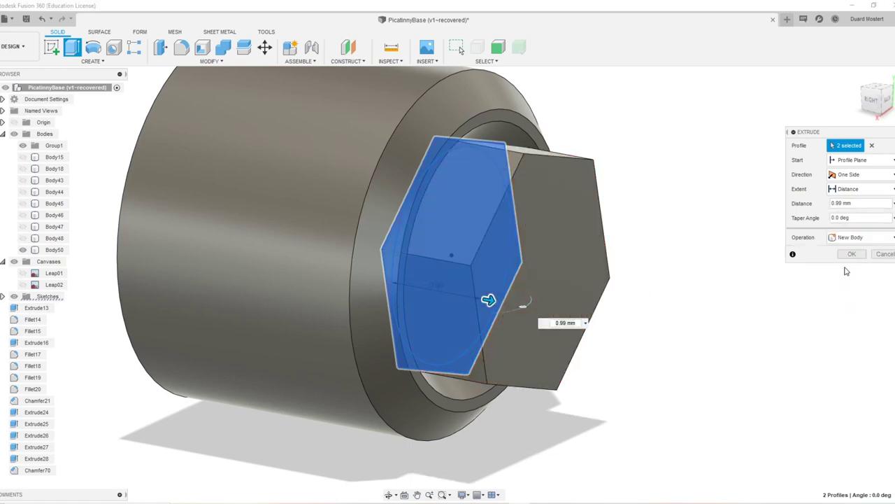
click(852, 253)
Step: Move the hexagonal body into the plug with a Z distance of 0.584 mm
click(518, 263)
key(m)
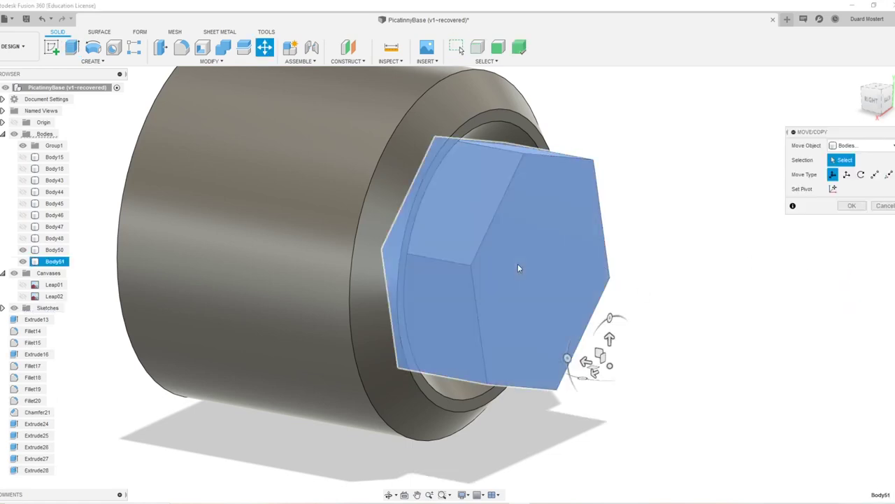
drag(586, 362, 532, 364)
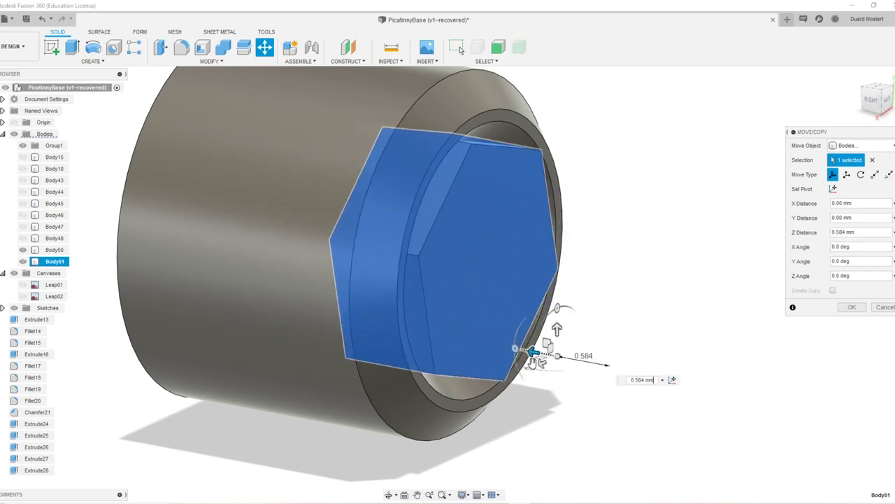
shift+middle_drag(448, 329, 574, 306)
click(852, 307)
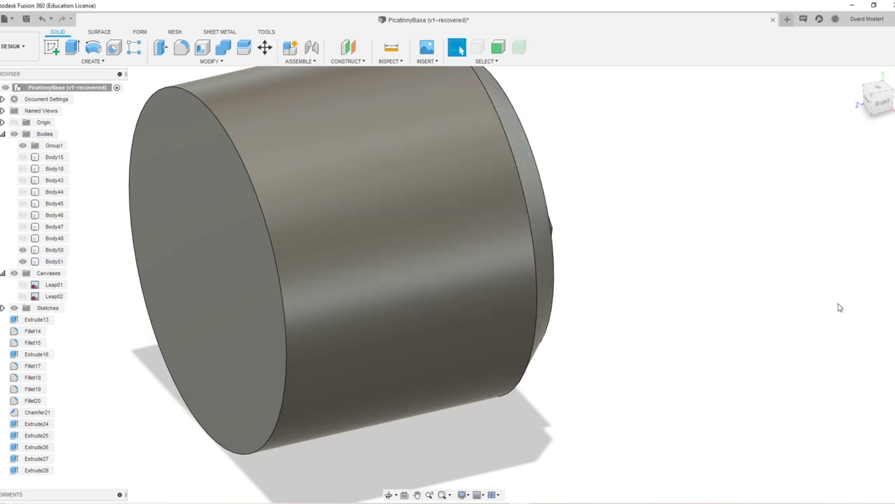
Step: Cut the hexagonal body out of the plug with Combine, without keeping the tool body
shift+middle_drag(769, 294, 564, 219)
click(563, 218)
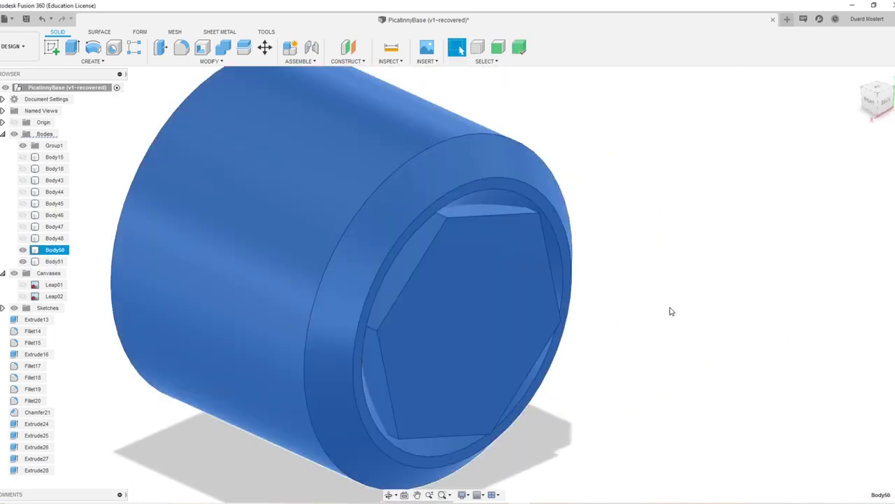
key(c)
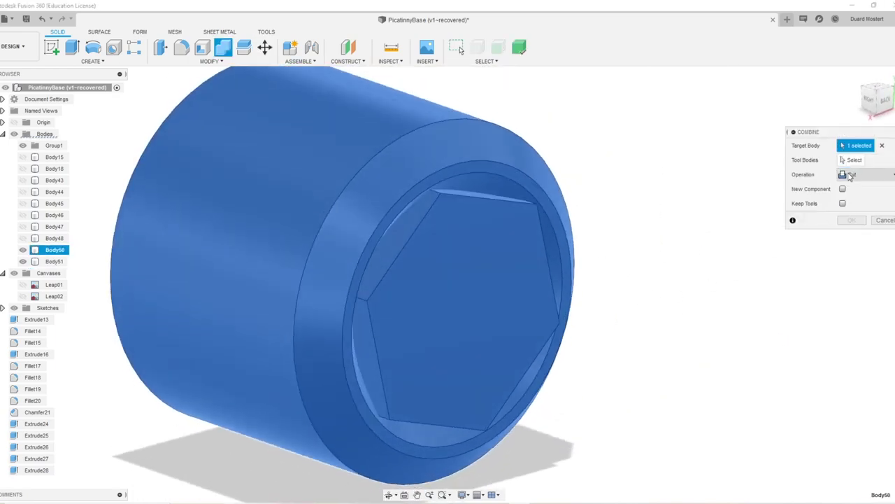
click(844, 160)
click(496, 250)
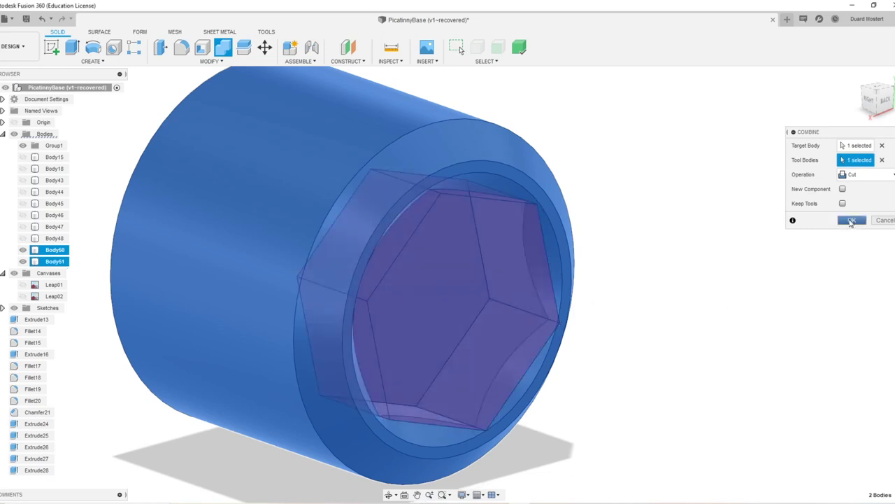
click(851, 220)
Step: Offset all six side faces of the plug's hex socket by -0.041 mm
key(q)
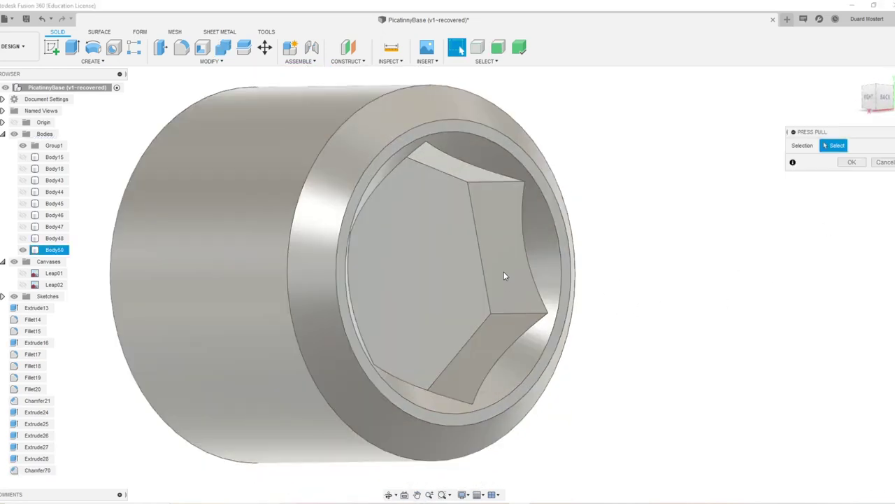
click(504, 276)
click(490, 358)
shift+middle_drag(605, 360, 434, 294)
shift+middle_drag(227, 192, 258, 280)
click(288, 128)
click(329, 117)
click(217, 329)
click(265, 388)
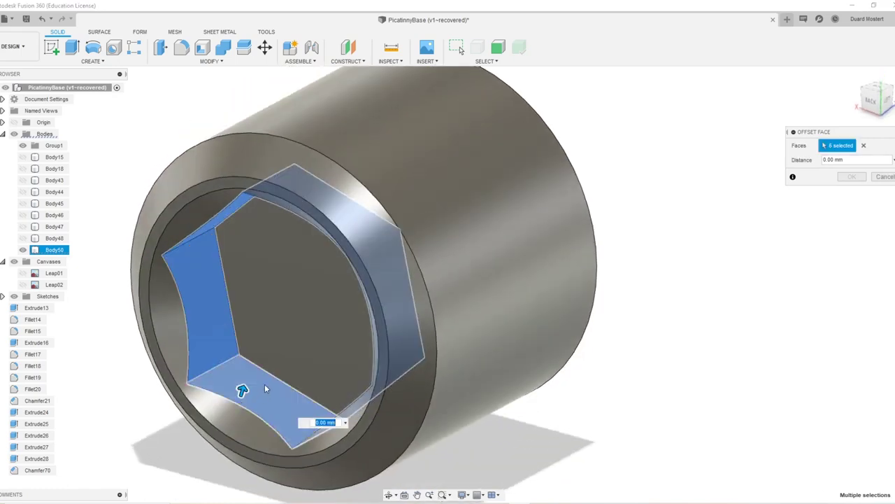
shift+middle_drag(266, 389, 250, 366)
drag(249, 366, 242, 380)
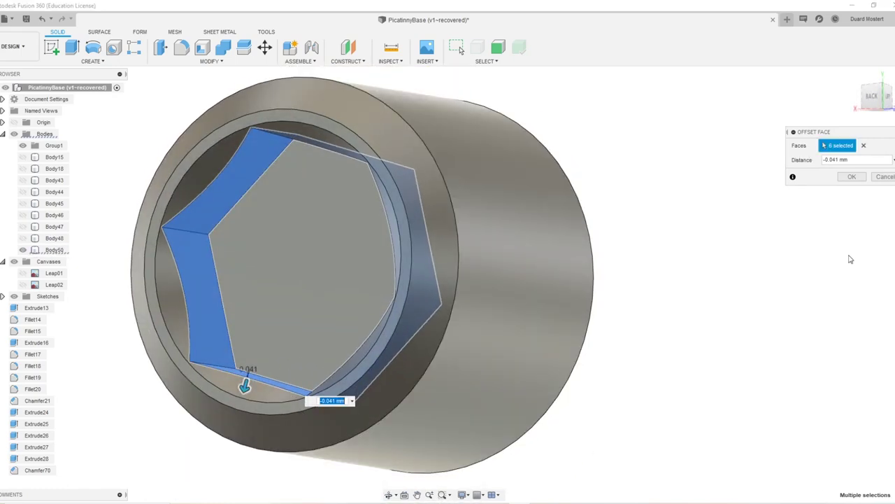
click(853, 178)
Step: Unisolate the plug body to bring back the rest of the mount assembly
scroll(536, 268, down, 5)
shift+middle_drag(455, 267, 546, 273)
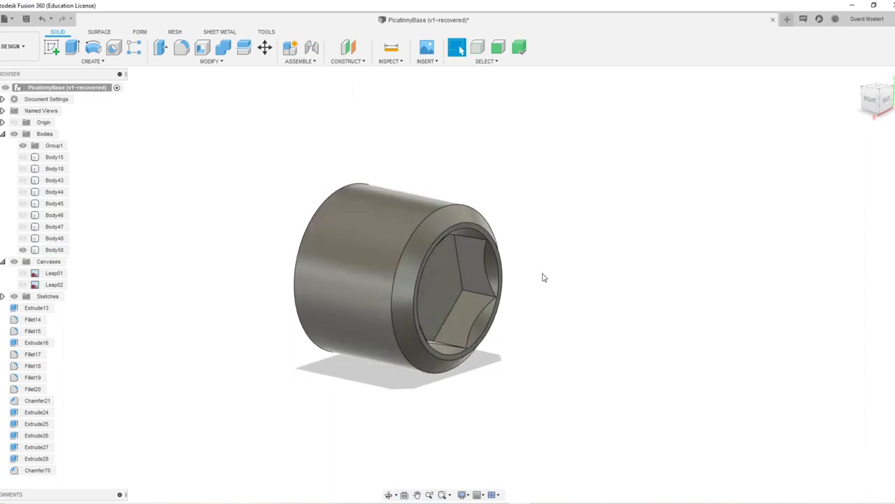
right_click(432, 260)
click(406, 467)
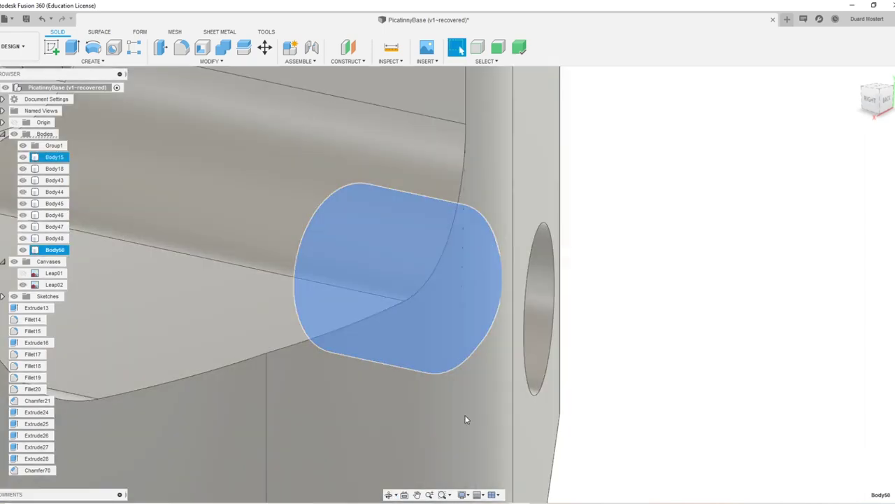
scroll(623, 259, down, 6)
shift+middle_drag(623, 260, 558, 215)
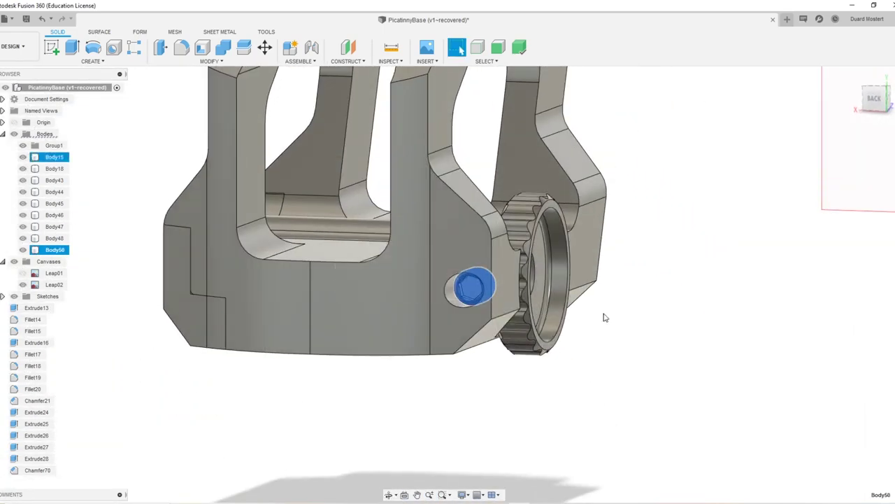
Step: Move the hex-socket plug deeper into its hole in the mount's back with a Z distance of about -1.026 mm
shift+middle_drag(599, 387, 714, 385)
scroll(481, 314, up, 4)
key(m)
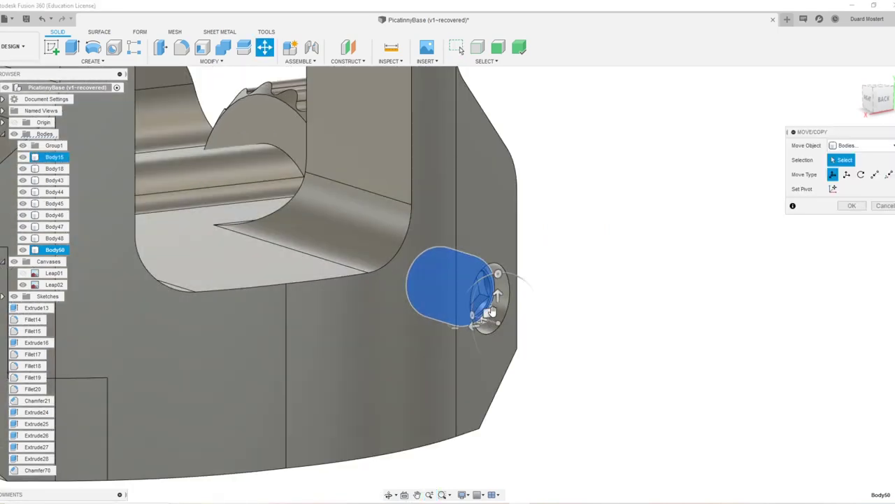
shift+middle_drag(484, 335, 482, 319)
drag(482, 320, 494, 329)
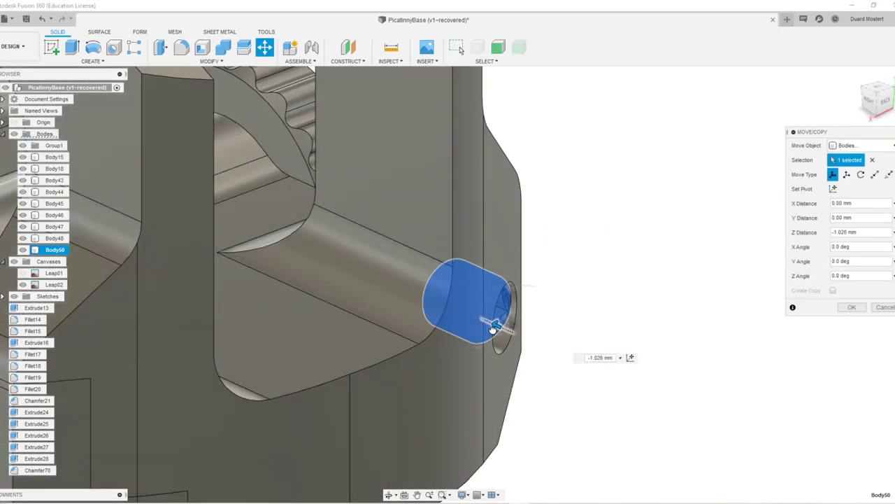
click(852, 307)
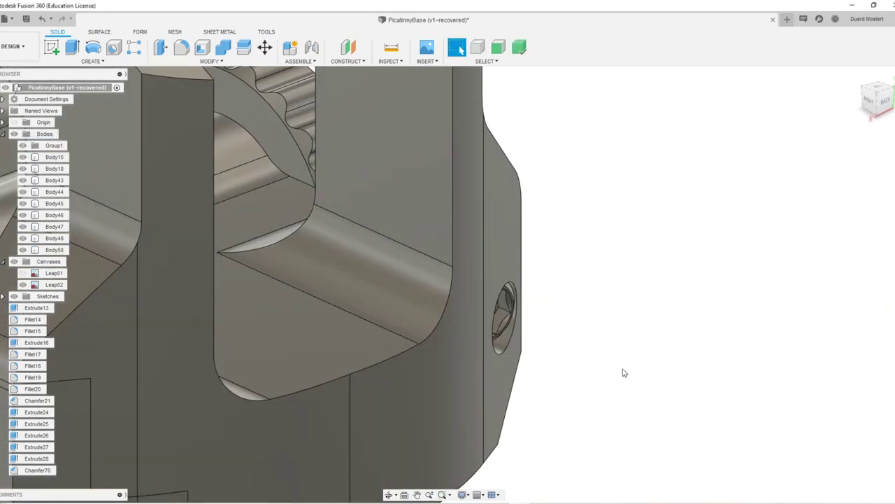
Step: Examine the whole mount from the top, front, back and both sides
scroll(622, 371, down, 10)
middle_drag(329, 296, 555, 363)
scroll(375, 316, up, 7)
shift+middle_drag(427, 374, 593, 355)
middle_drag(563, 417, 625, 295)
shift+middle_drag(488, 275, 557, 216)
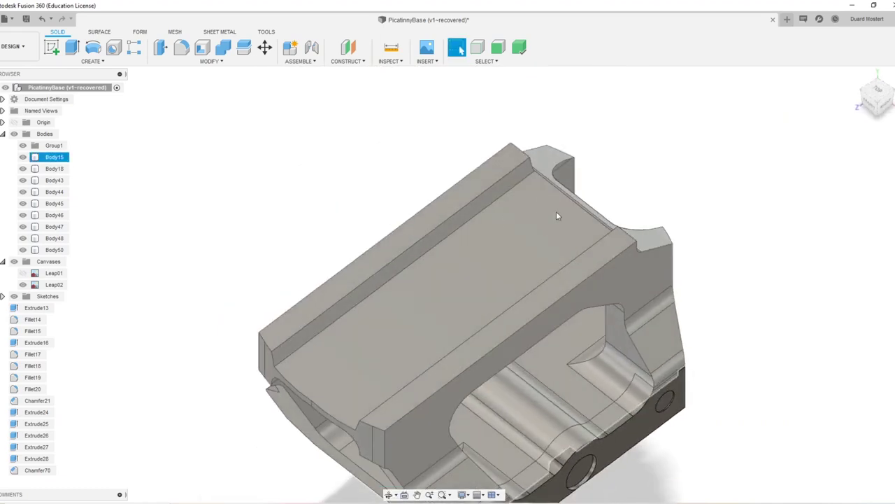
shift+middle_drag(500, 355, 435, 147)
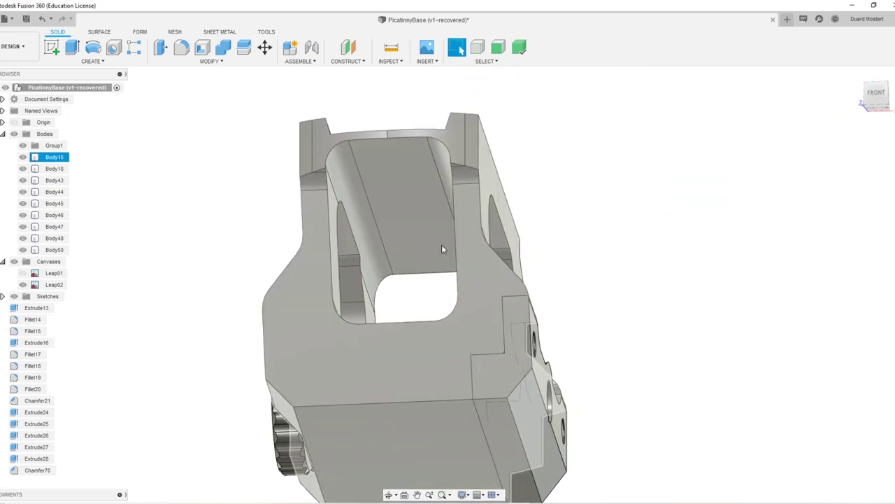
shift+middle_drag(442, 249, 485, 311)
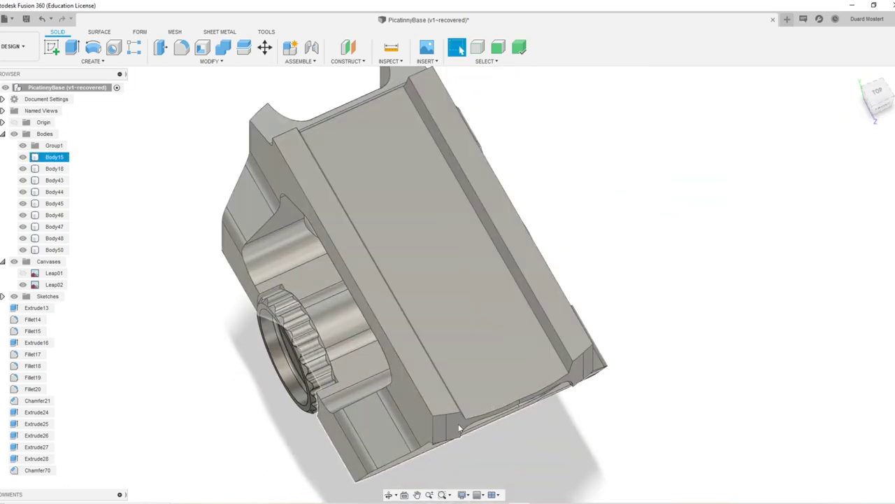
shift+middle_drag(536, 349, 550, 321)
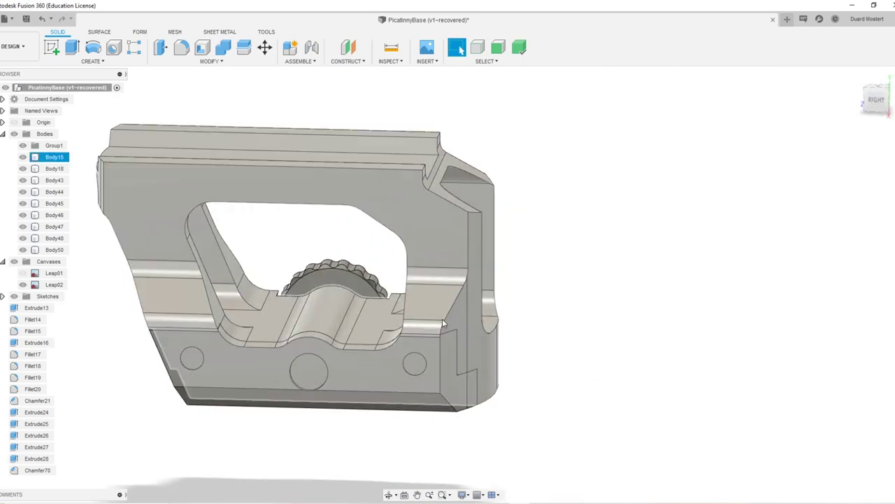
shift+middle_drag(443, 323, 387, 283)
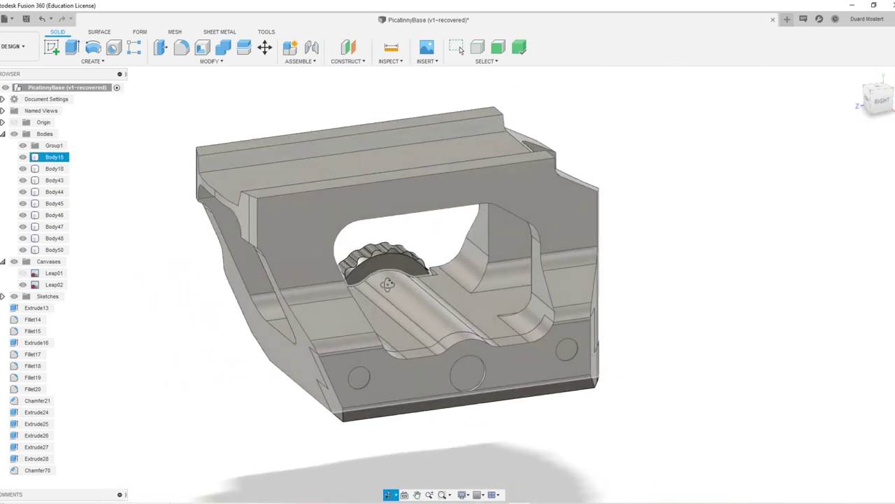
Step: Inspect the knurled knob and the ridge beside it through the side opening, and view the mount from both sides
click(394, 271)
key(Escape)
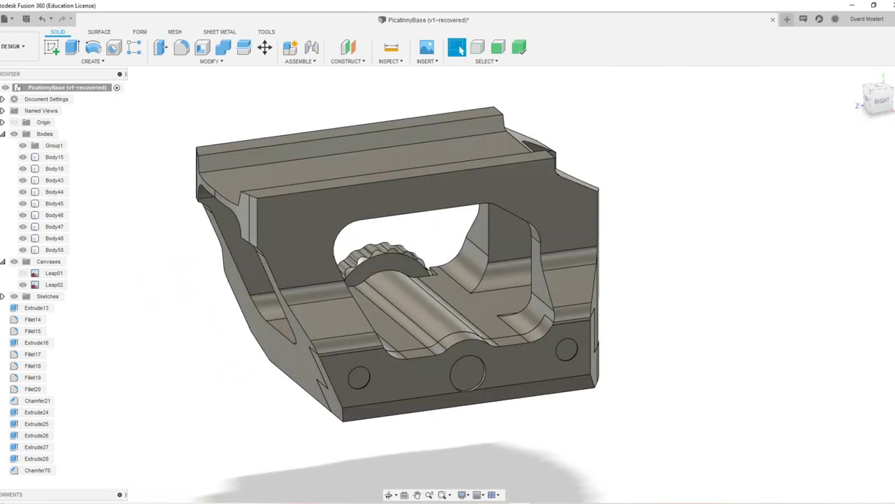
click(386, 263)
click(409, 265)
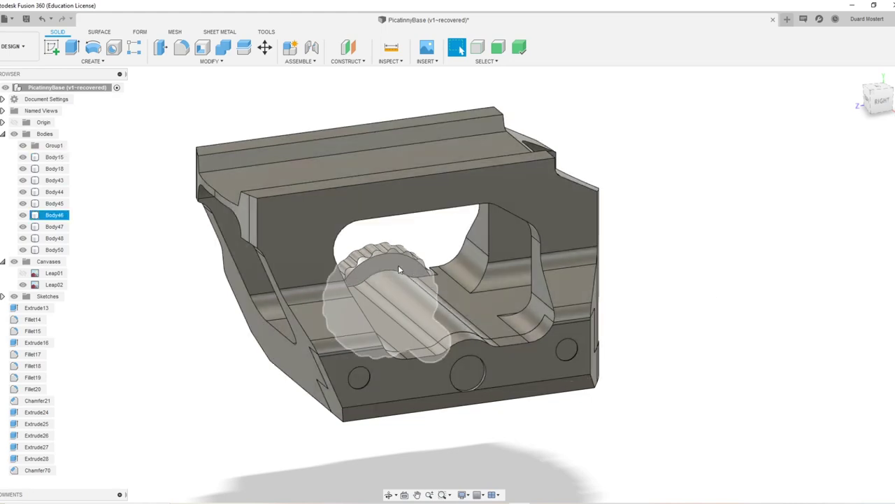
click(362, 282)
click(387, 265)
click(388, 270)
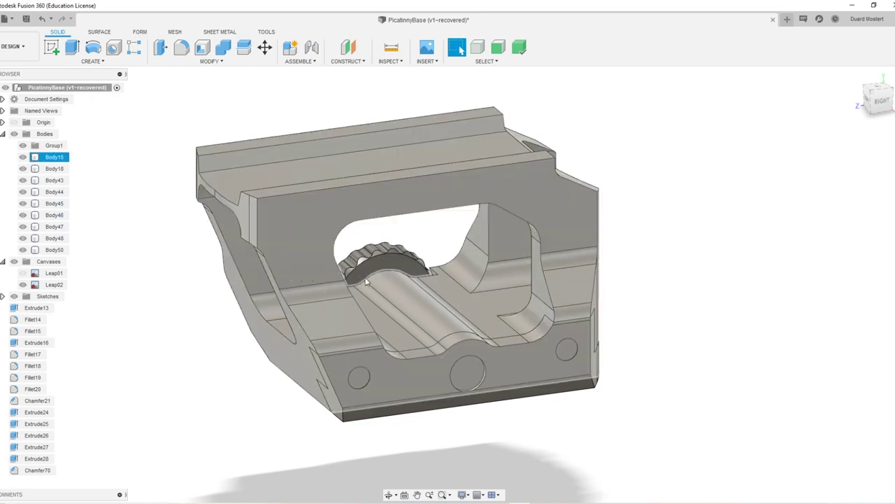
click(391, 269)
click(398, 269)
click(402, 268)
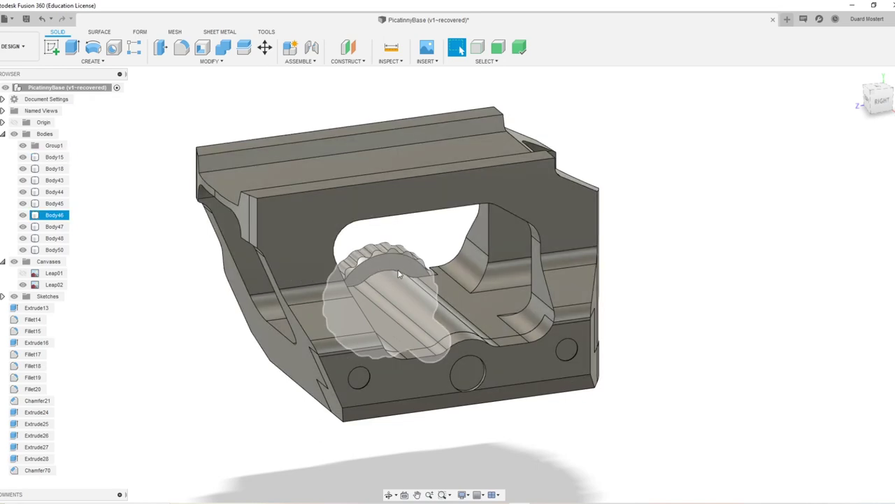
shift+middle_drag(444, 365, 443, 346)
scroll(442, 309, up, 5)
shift+middle_drag(435, 312, 443, 341)
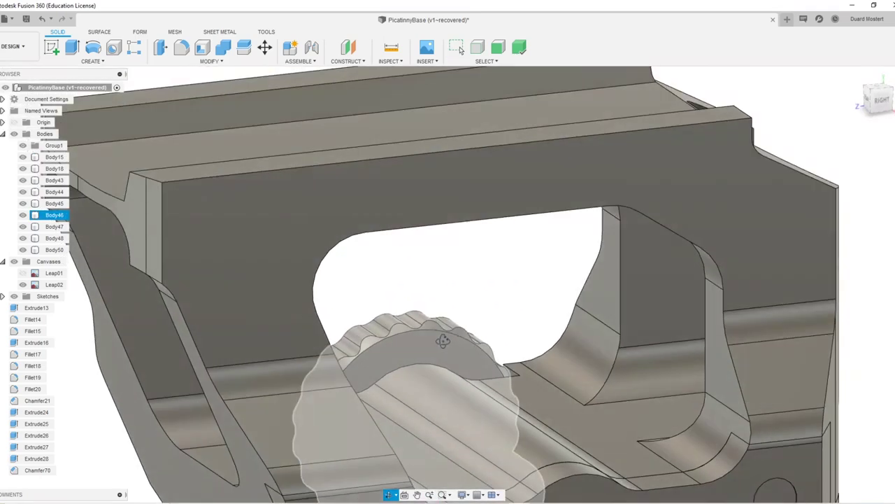
scroll(503, 389, down, 5)
shift+middle_drag(503, 381, 522, 348)
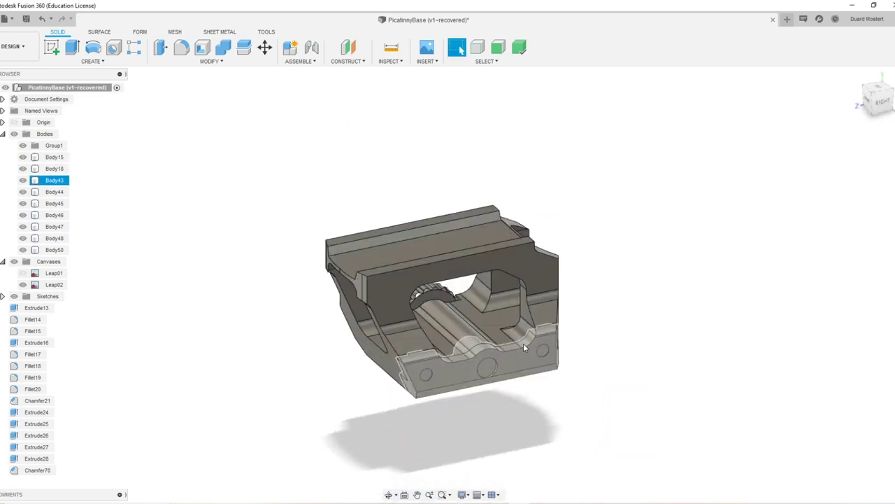
scroll(521, 345, up, 3)
shift+middle_drag(466, 340, 580, 355)
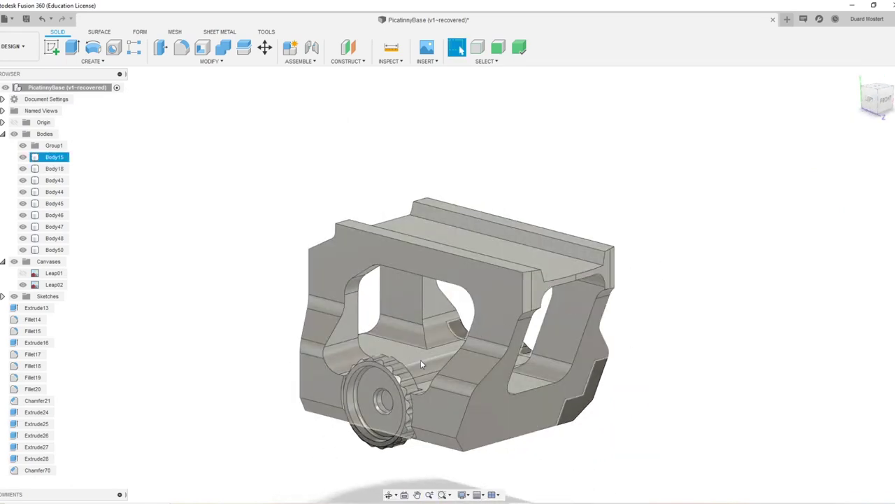
shift+middle_drag(420, 359, 507, 288)
middle_drag(507, 288, 640, 274)
mouse_move(482, 325)
shift+middle_down()
mouse_move(522, 292)
mouse_move(483, 333)
shift+middle_up()
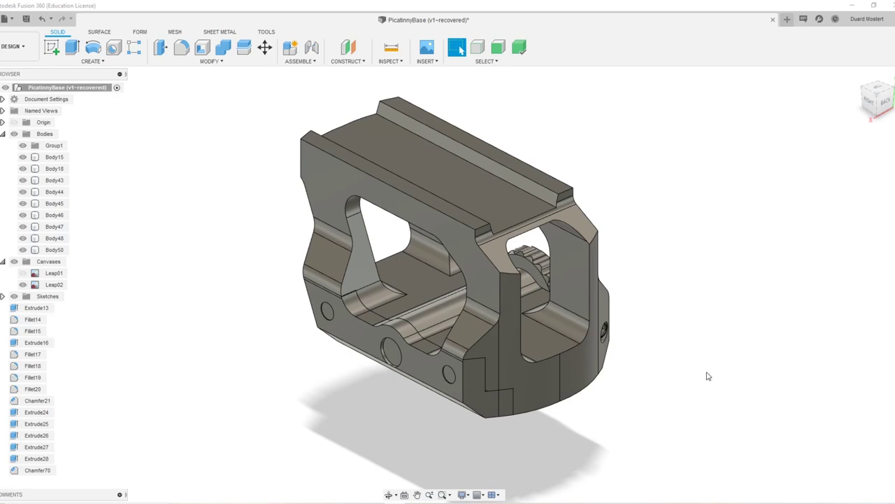
Step: Mirror all nine visible mount bodies across the lengthwise vertical origin plane
scroll(548, 227, up, 1)
scroll(548, 298, down, 2)
drag(380, 310, 549, 336)
shift+middle_drag(315, 373, 411, 375)
click(411, 375)
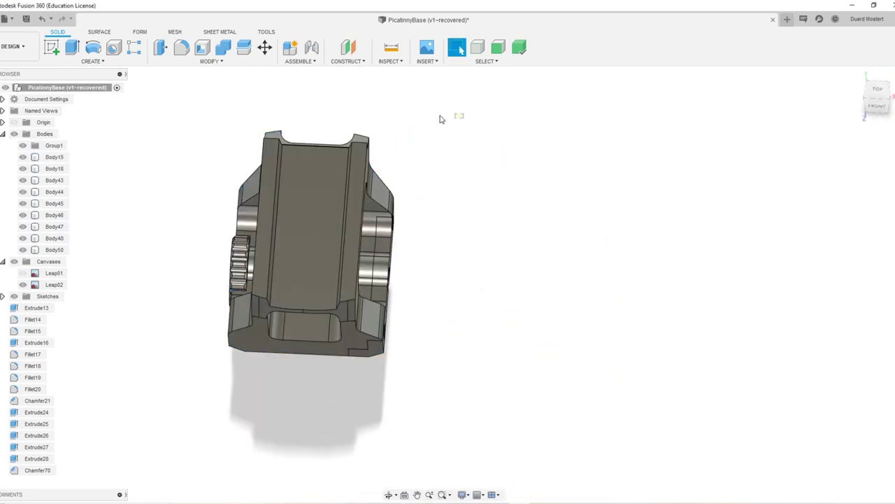
drag(440, 119, 350, 394)
shift+middle_drag(349, 394, 441, 196)
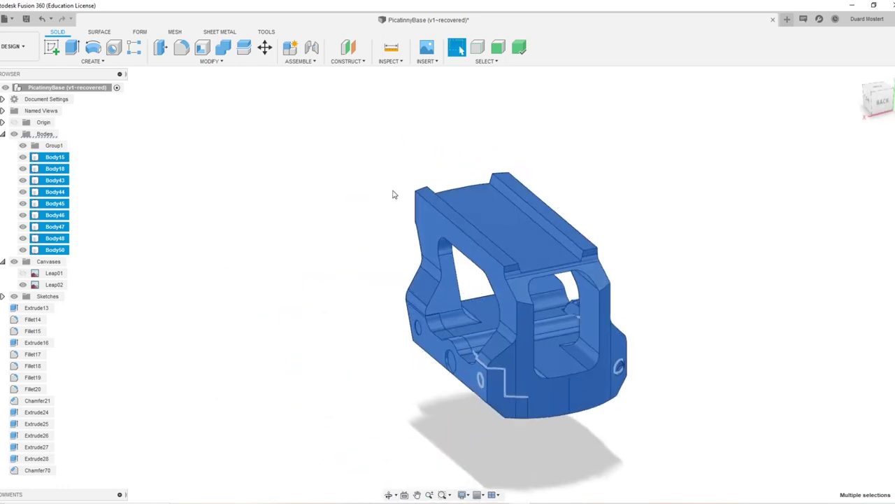
key(s)
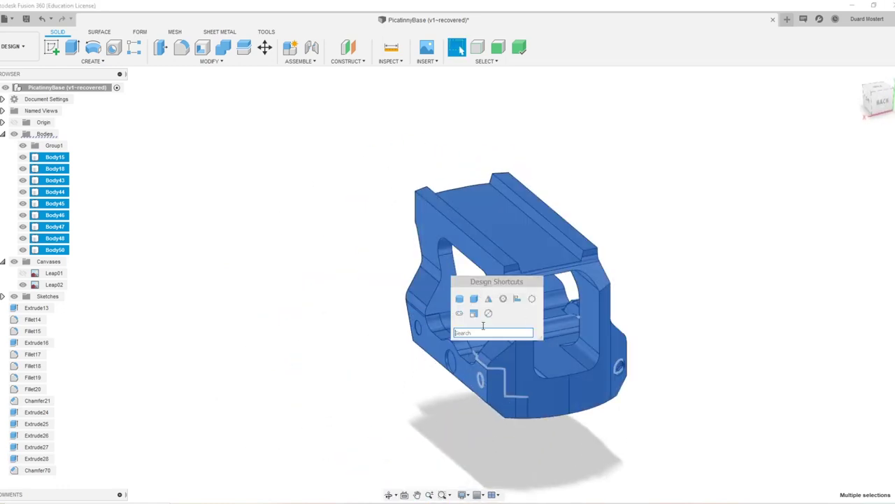
click(489, 300)
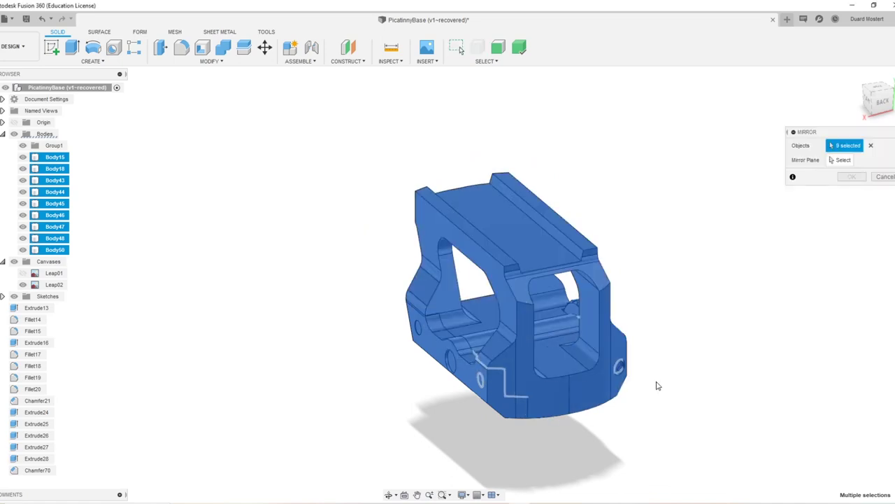
shift+middle_drag(767, 207, 582, 331)
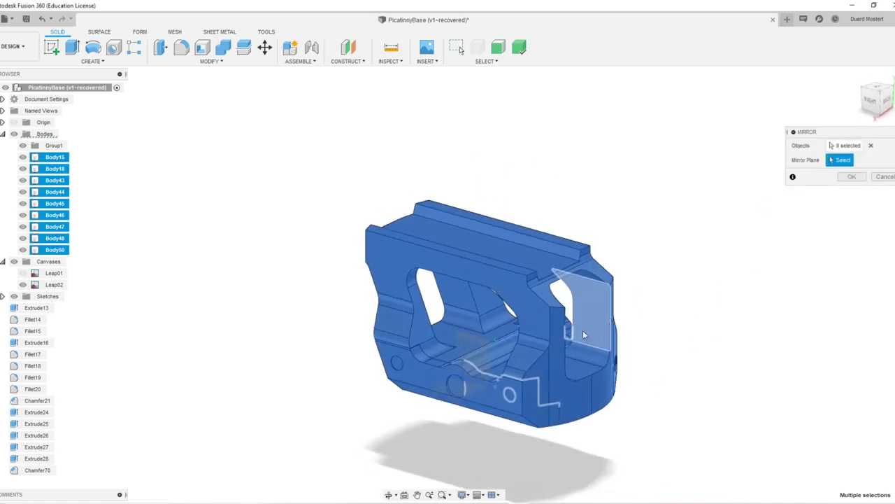
click(477, 343)
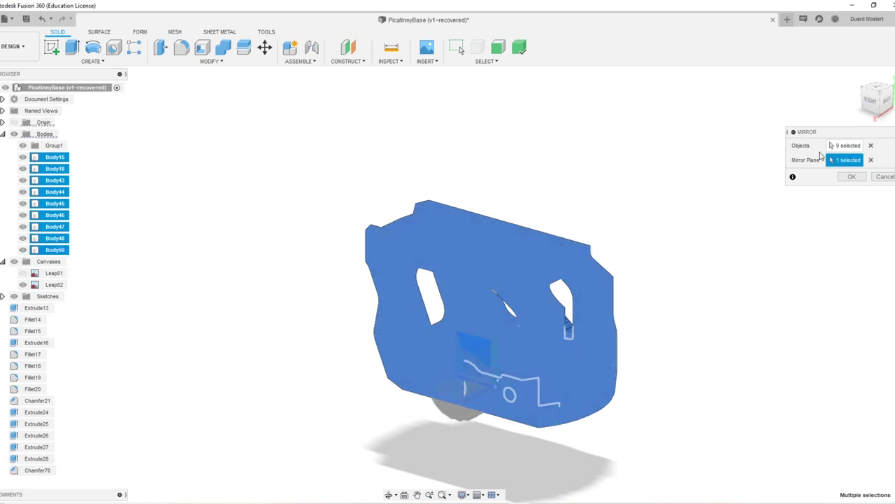
click(851, 177)
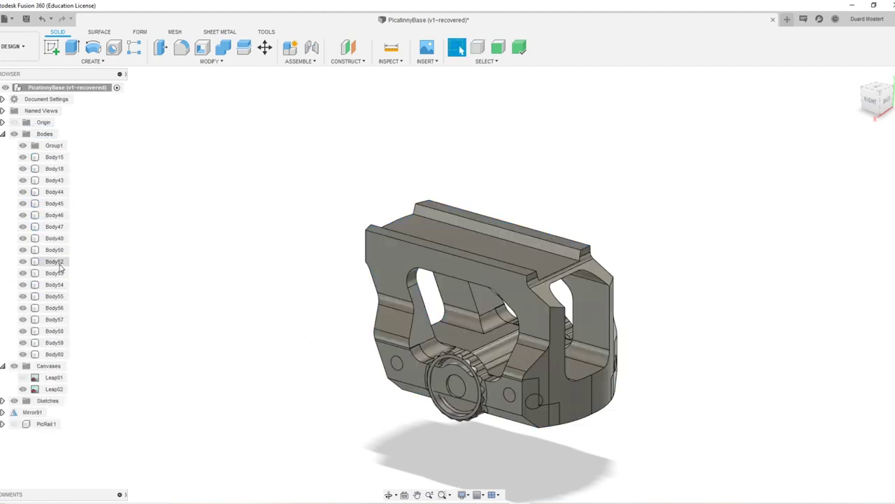
Step: Delete the original Group1 and bodies Body15 through Body50, keeping the mirrored copies
shift+click(60, 146)
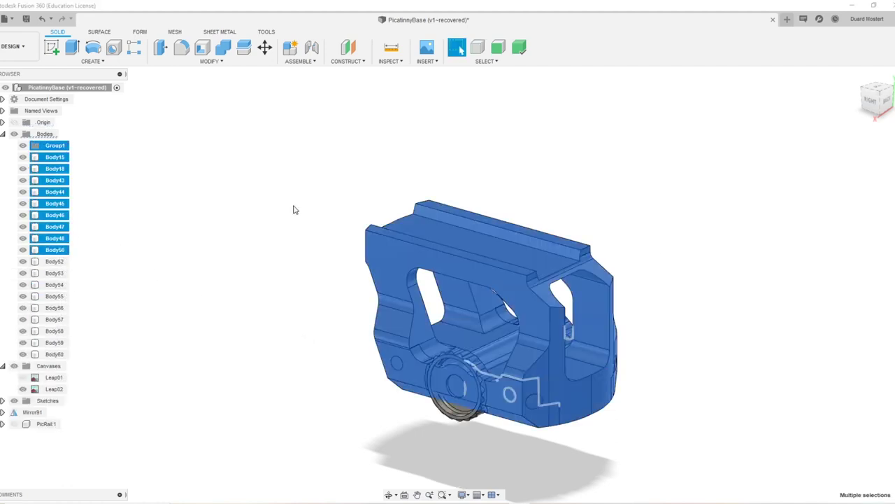
key(Delete)
click(465, 269)
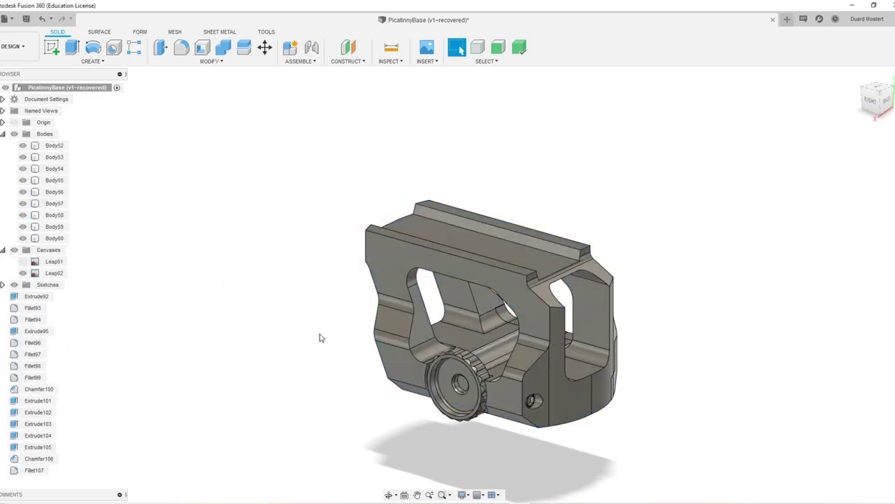
Step: Compare the mirrored mount with the reference canvases and examine the knob side and back end
shift+middle_drag(319, 335, 409, 324)
scroll(410, 344, up, 3)
scroll(428, 301, down, 5)
shift+middle_drag(480, 264, 138, 224)
click(53, 264)
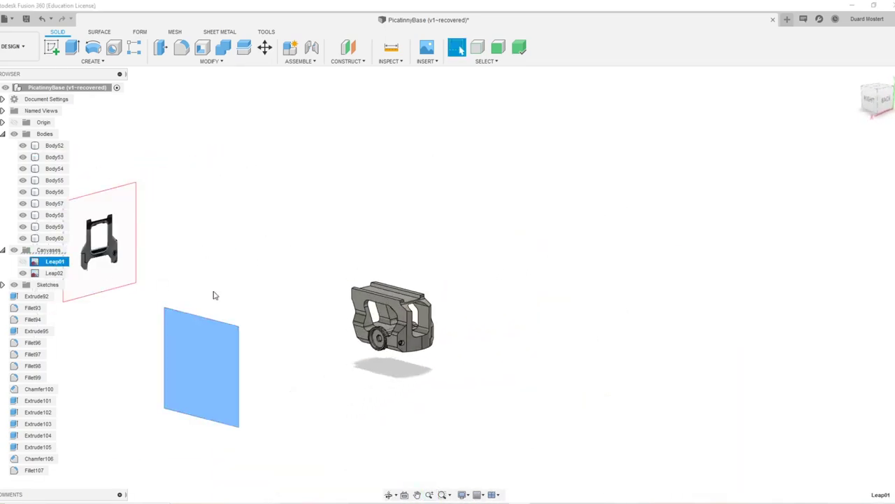
click(214, 294)
shift+middle_drag(346, 305, 370, 295)
scroll(439, 309, up, 5)
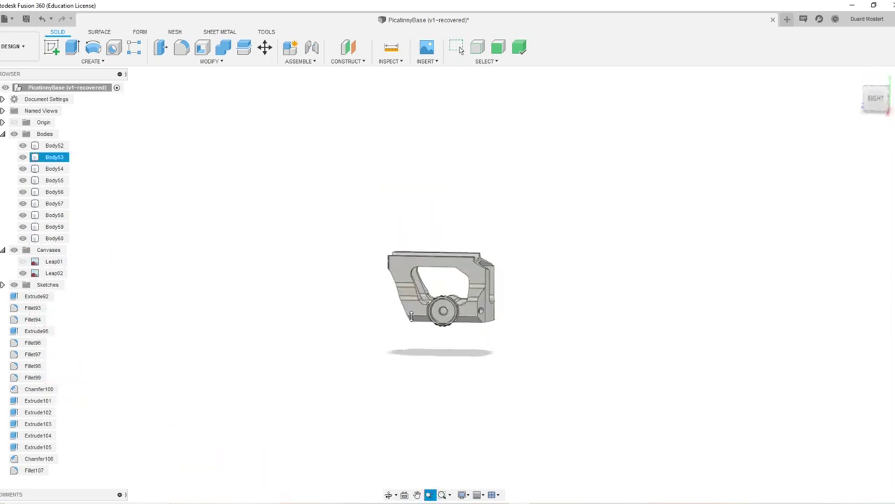
shift+middle_drag(469, 312, 483, 299)
scroll(537, 328, up, 3)
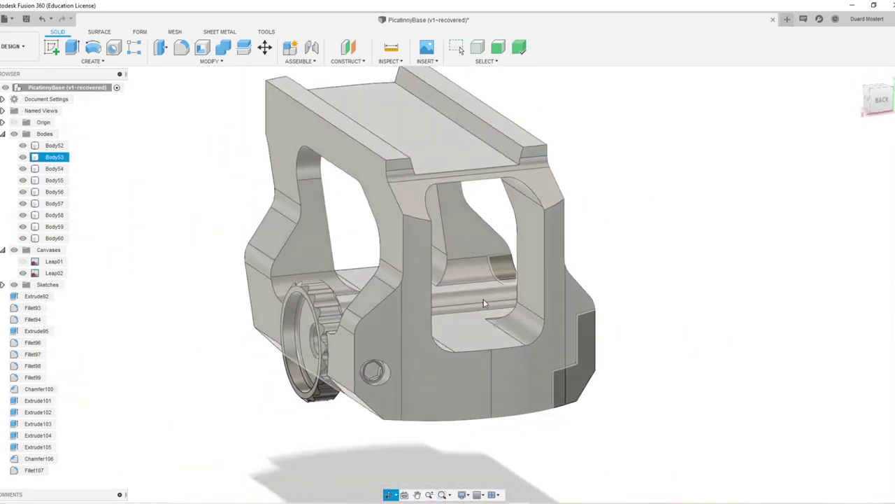
key(Escape)
click(670, 279)
click(480, 182)
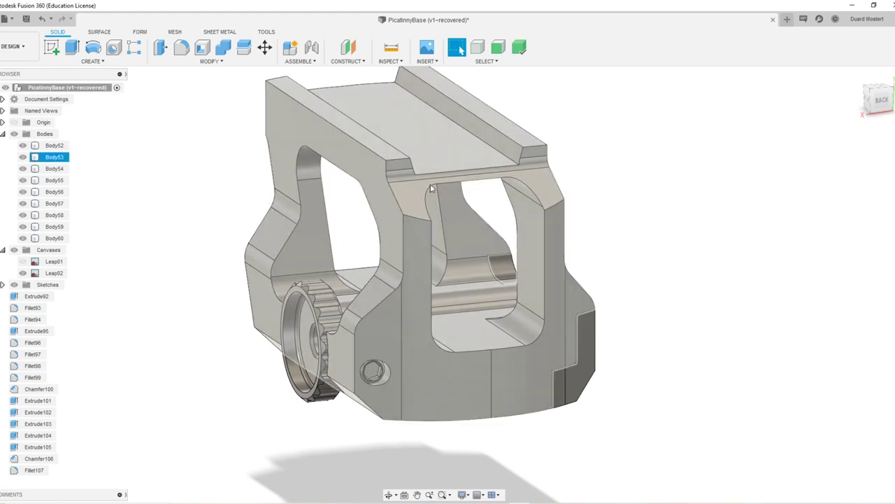
key(Escape)
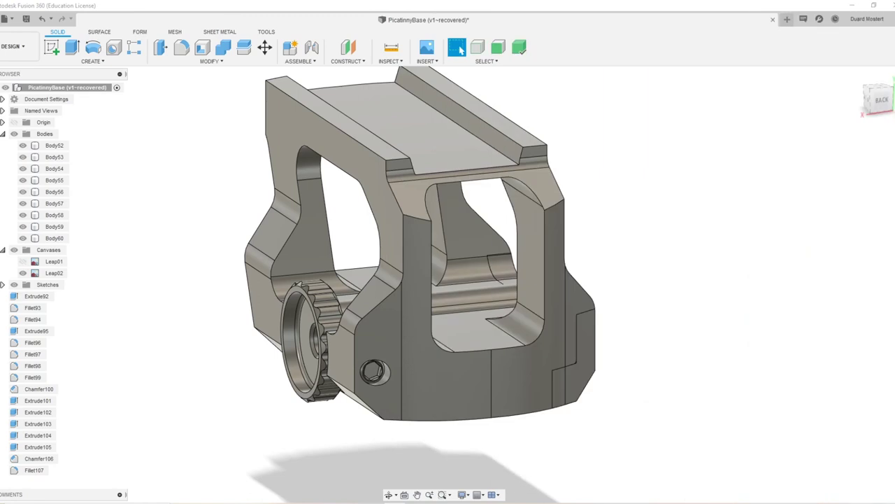
Step: Sketch a box about 31.9 by 15.8 mm on the rail channel floor plane at the back end and extend it about 16 mm downward
shift+middle_drag(649, 246, 648, 331)
click(647, 331)
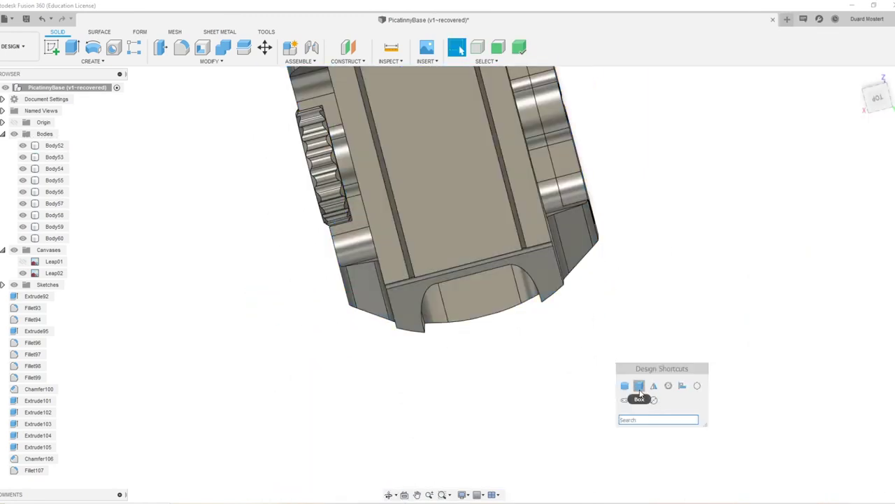
click(639, 389)
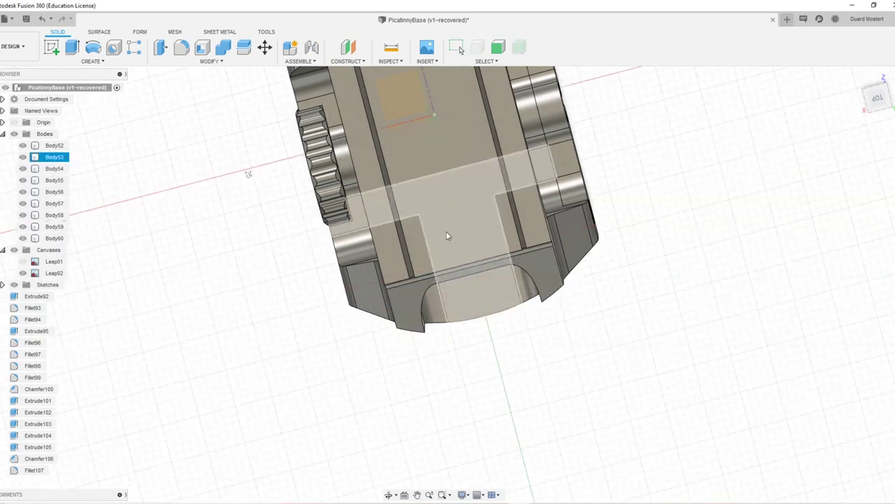
click(420, 134)
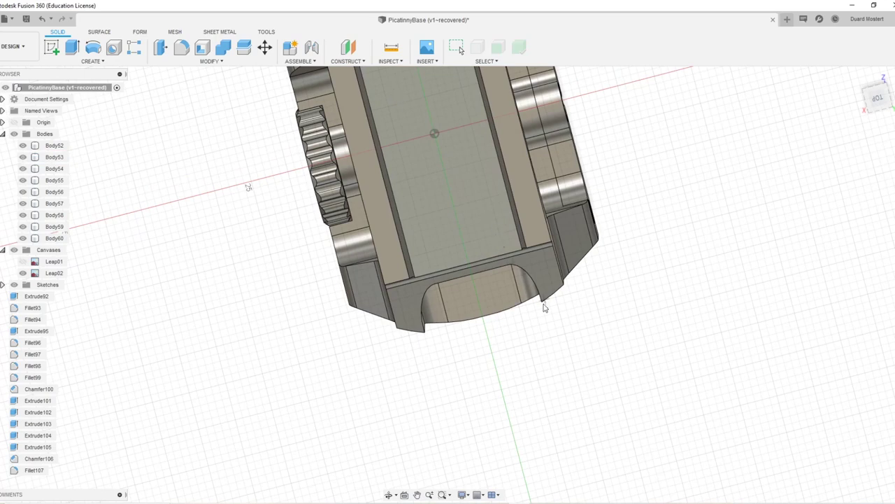
click(879, 99)
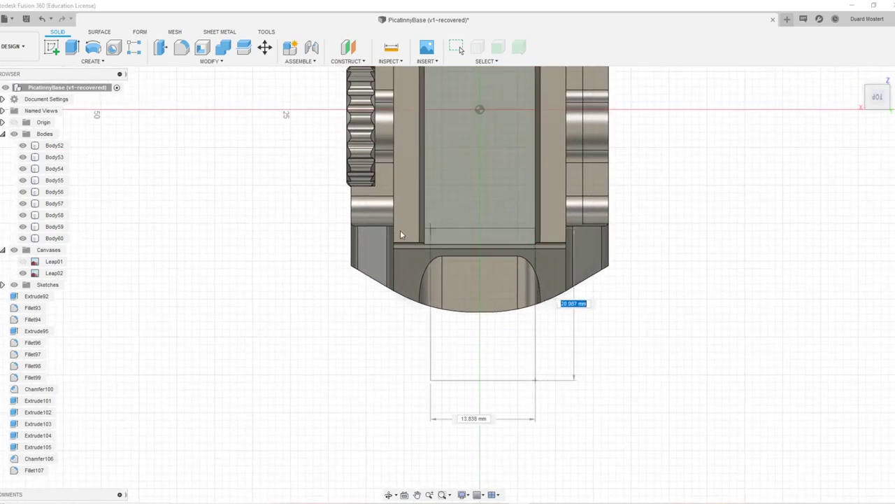
click(290, 270)
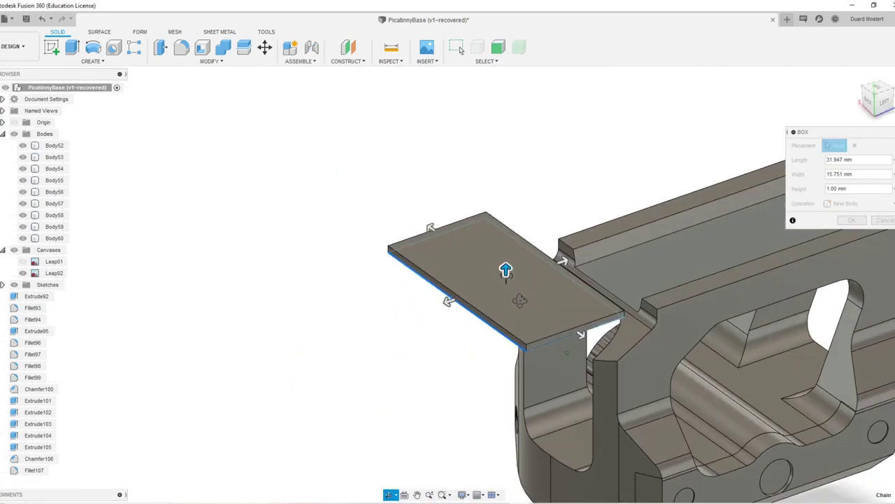
drag(506, 268, 506, 384)
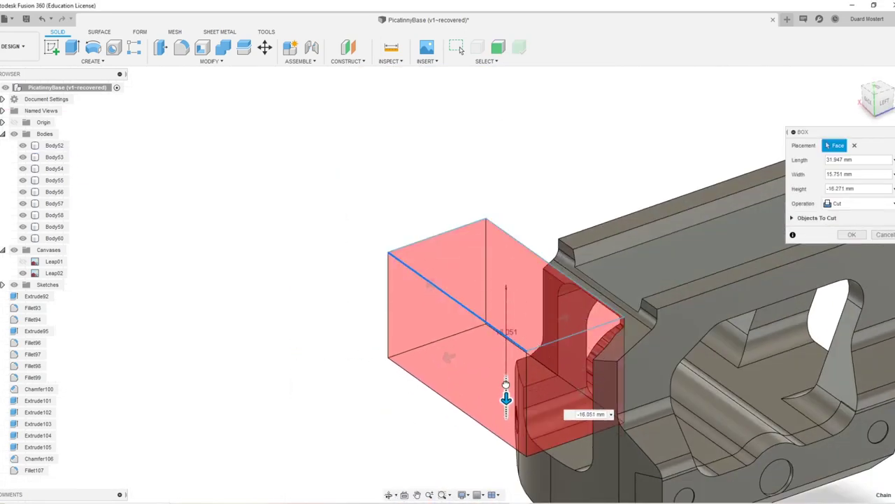
Step: Resize the box over the back opening to about 15.96 mm long and 16.94 mm wide, and create it as a new body
shift+middle_drag(569, 382, 699, 435)
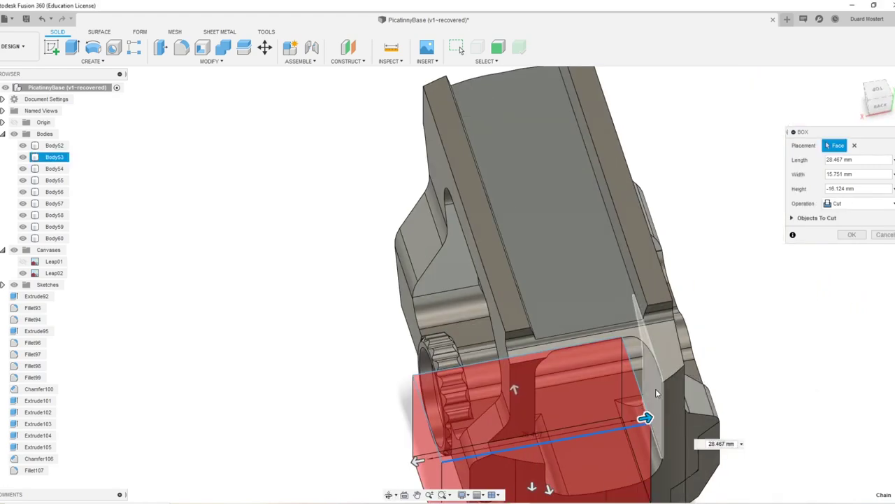
drag(646, 417, 677, 411)
middle_drag(677, 412, 369, 201)
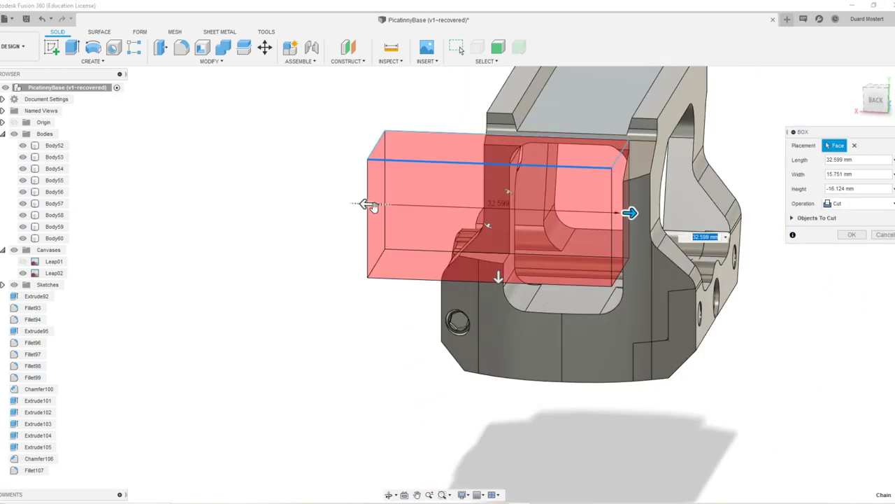
drag(369, 204, 489, 208)
shift+middle_drag(490, 208, 648, 203)
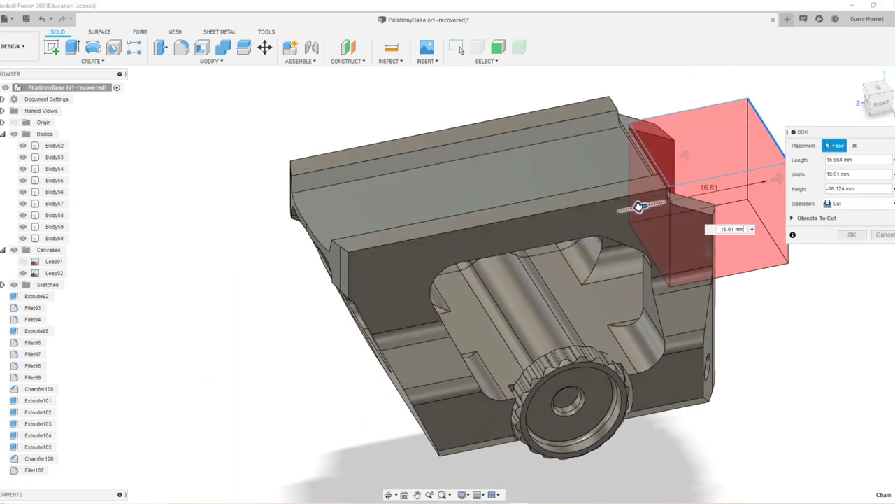
shift+middle_drag(749, 197, 693, 161)
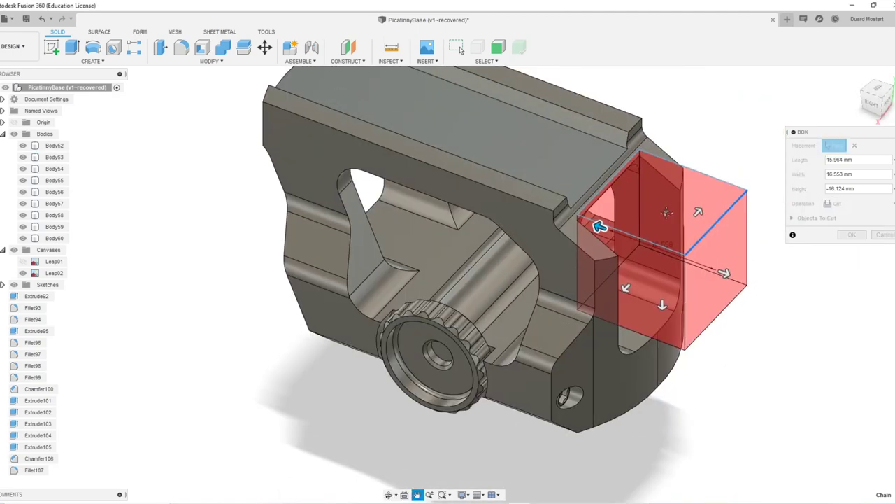
scroll(613, 279, up, 6)
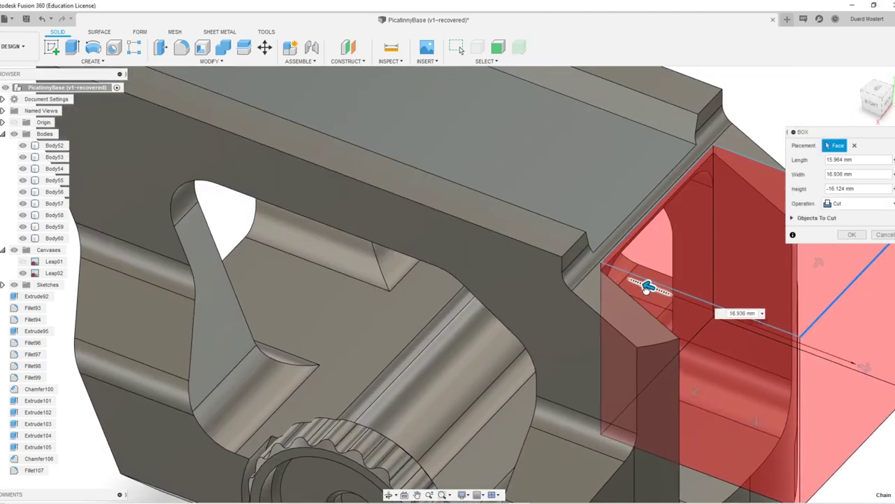
middle_drag(671, 283, 528, 123)
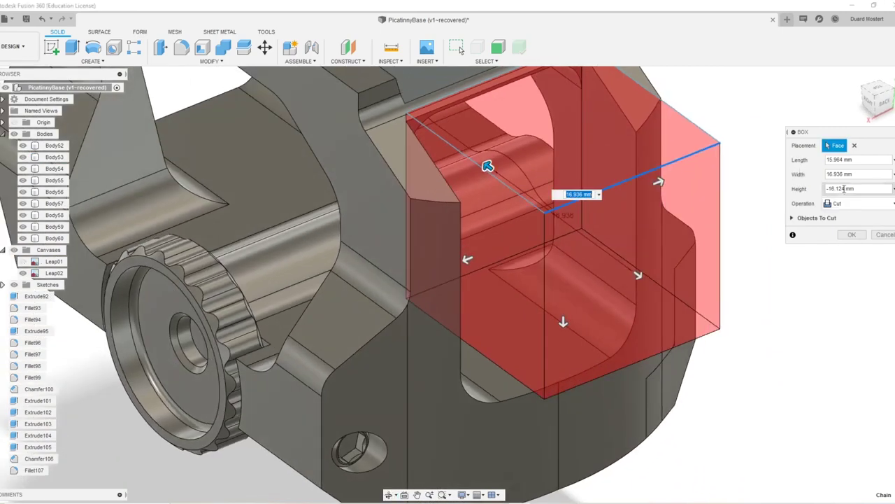
click(849, 252)
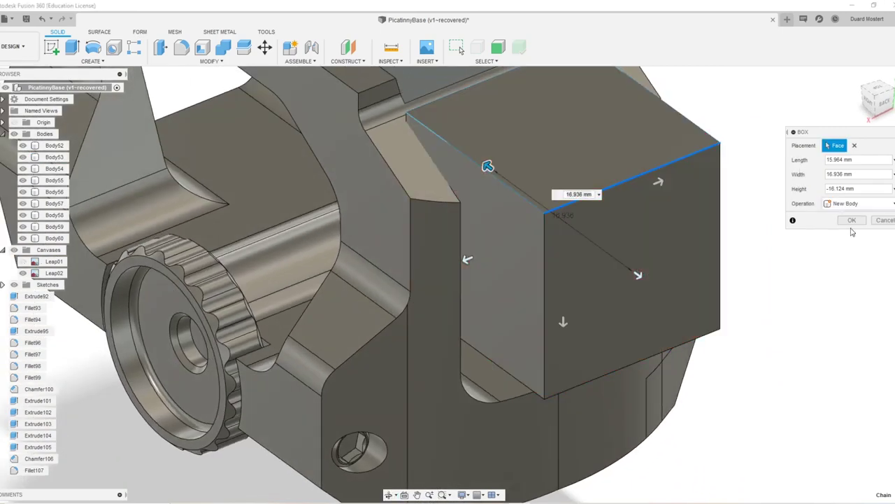
click(851, 222)
Step: Fillet the two vertical inner edges of the new box with a radius of about 3.39 mm
shift+middle_drag(558, 180, 572, 228)
key(f)
click(390, 218)
click(597, 222)
mouse_move(618, 247)
shift+middle_down()
mouse_move(606, 290)
mouse_move(606, 234)
shift+middle_up()
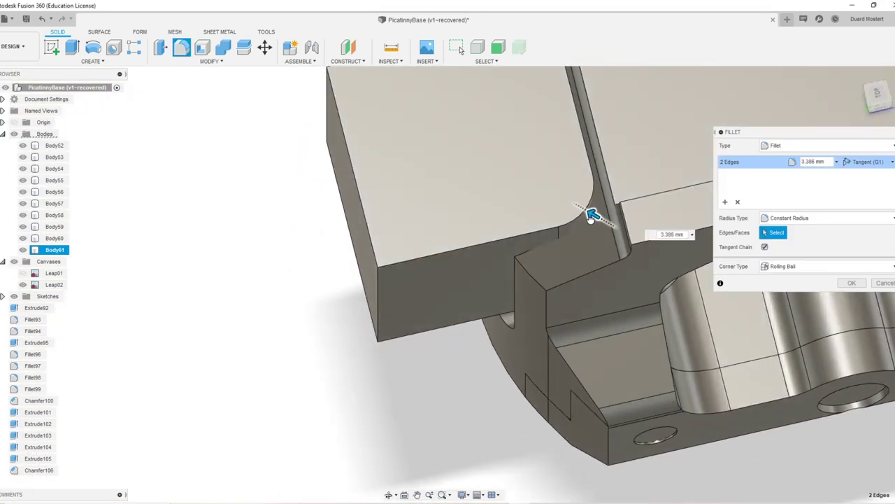
click(852, 282)
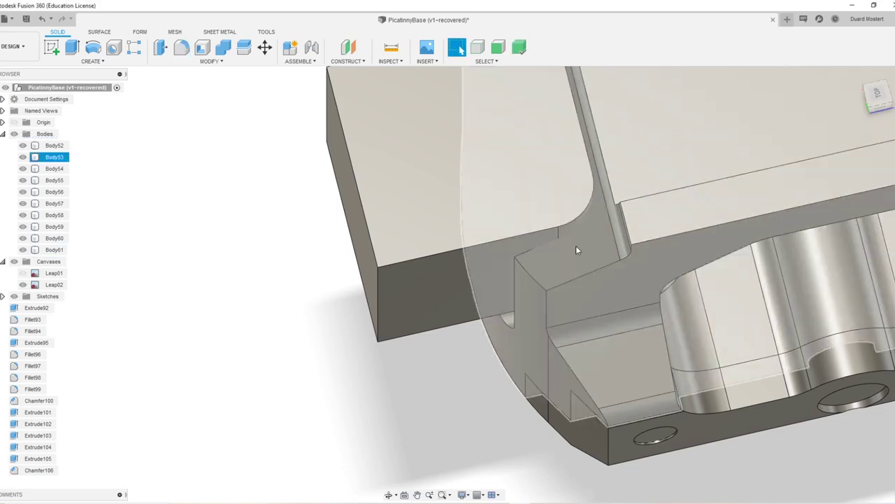
Step: Cut the filleted box out of the main mount body with Combine, without keeping the tool body
shift+middle_drag(576, 246, 561, 201)
click(456, 196)
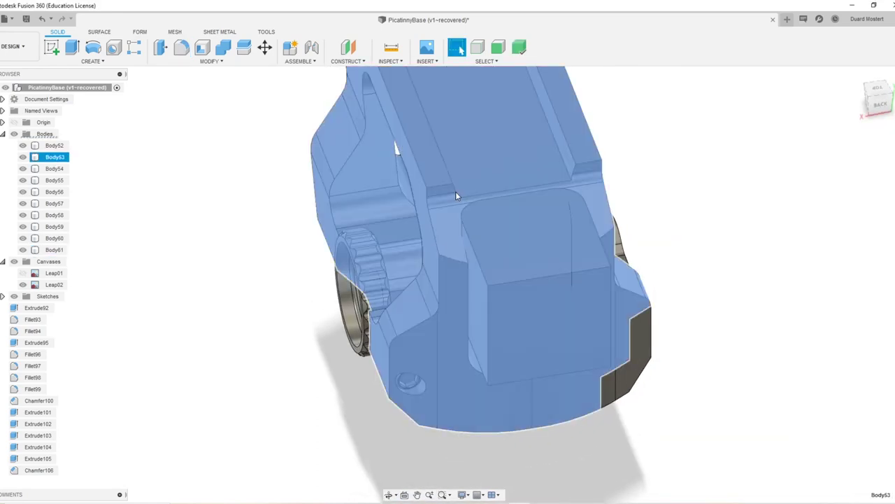
click(223, 48)
click(563, 301)
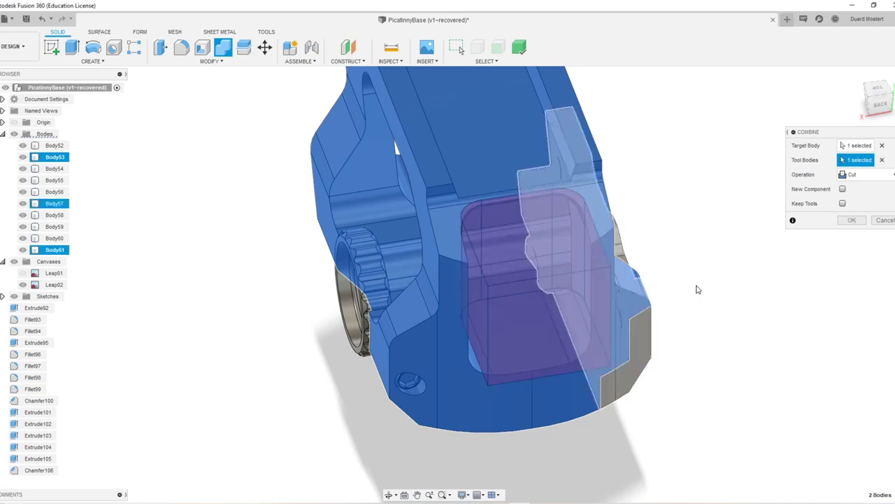
click(852, 221)
Step: Offset the thin straight face at the top edge of the back opening by about -0.625 mm
shift+middle_drag(707, 245, 581, 182)
scroll(581, 182, up, 5)
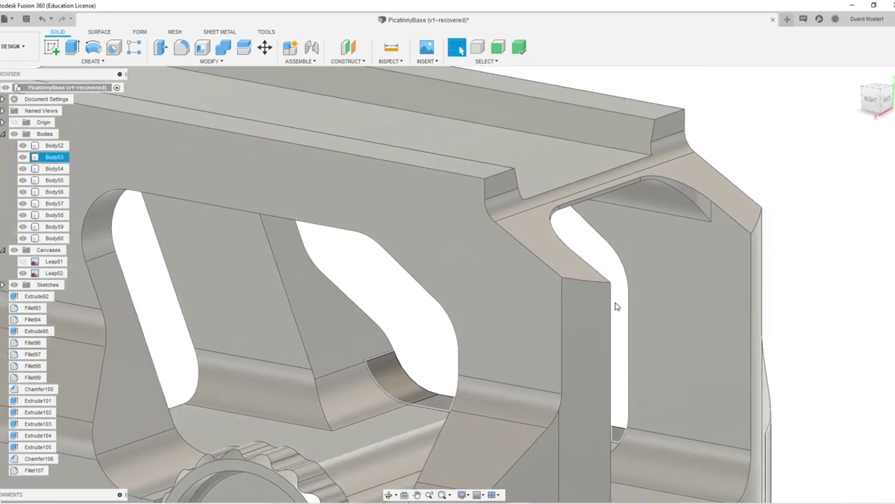
key(q)
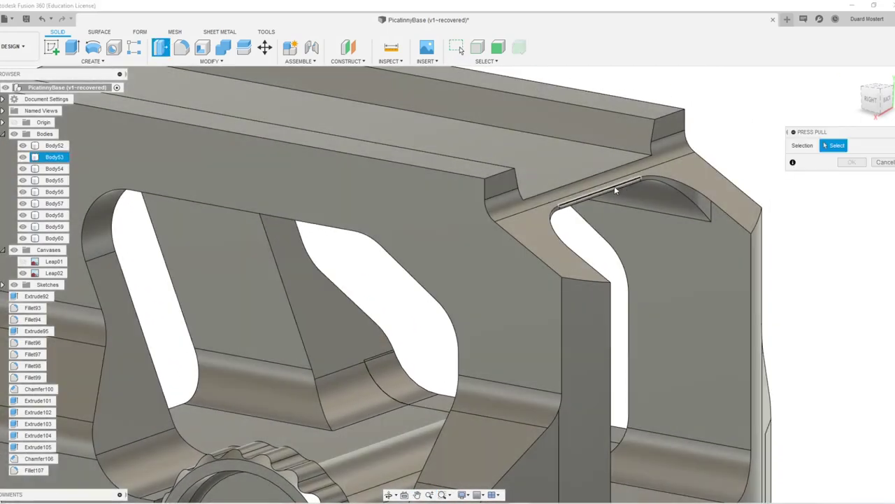
scroll(648, 202, up, 3)
middle_drag(648, 203, 402, 318)
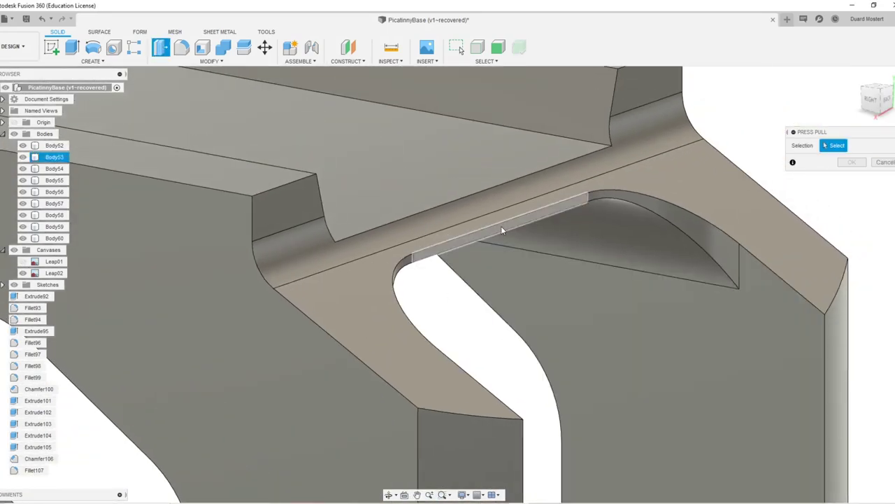
click(503, 226)
shift+middle_drag(507, 226, 531, 242)
drag(560, 251, 549, 249)
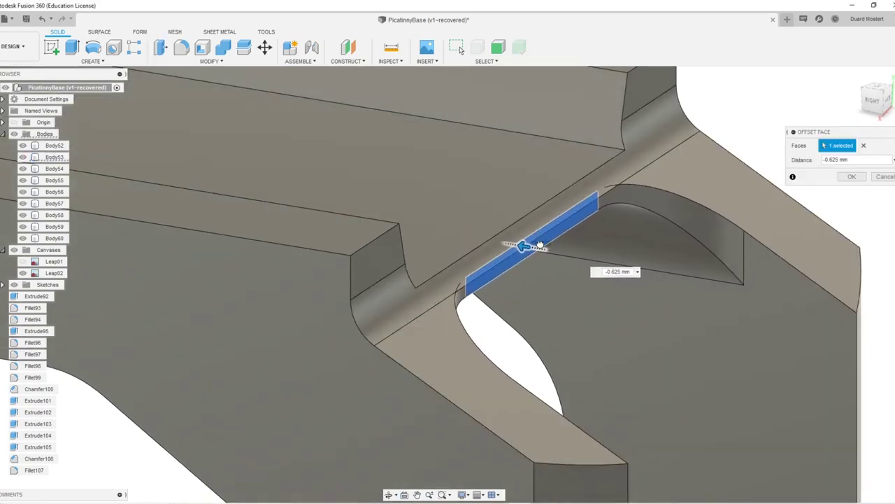
click(852, 176)
scroll(667, 197, down, 1)
scroll(711, 210, down, 3)
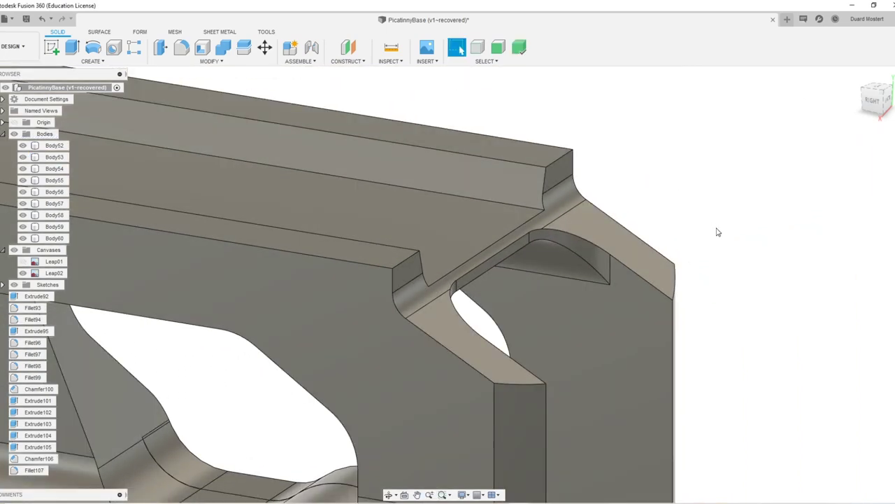
scroll(719, 217, down, 4)
shift+drag(718, 216, 585, 194)
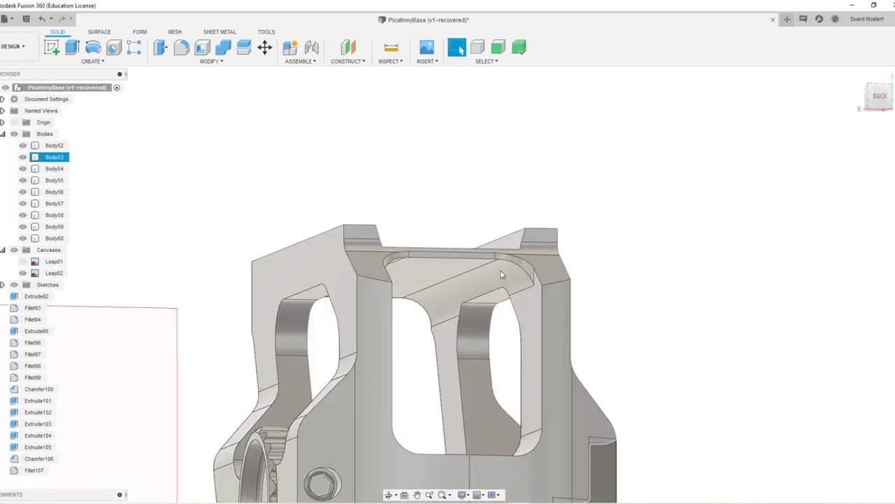
key(q)
click(438, 270)
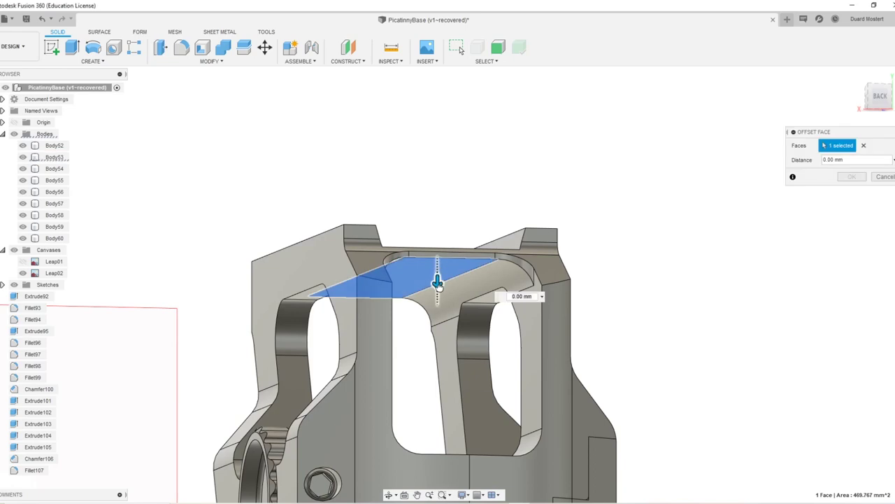
drag(437, 282, 438, 284)
click(874, 177)
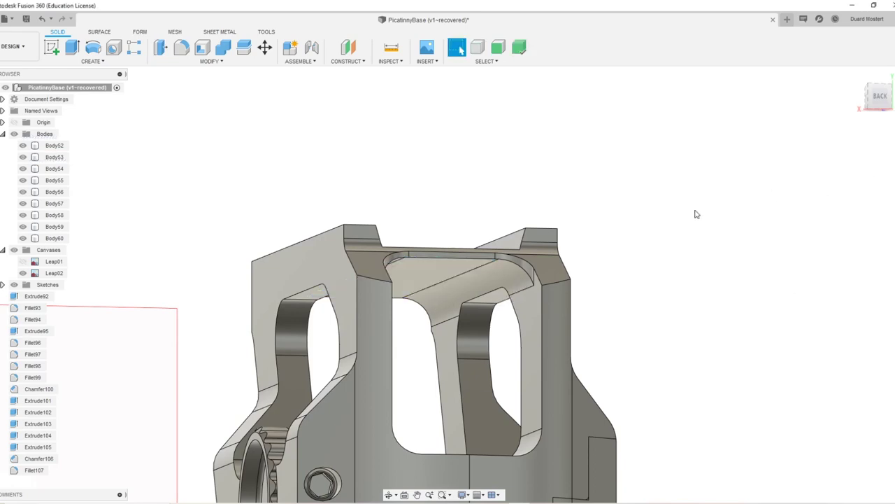
Step: Offset the rail channel floor face slightly upward to thicken the top plate of the mount
shift+middle_drag(630, 216, 568, 232)
scroll(536, 168, down, 3)
shift+middle_drag(536, 168, 504, 189)
scroll(476, 208, up, 5)
key(q)
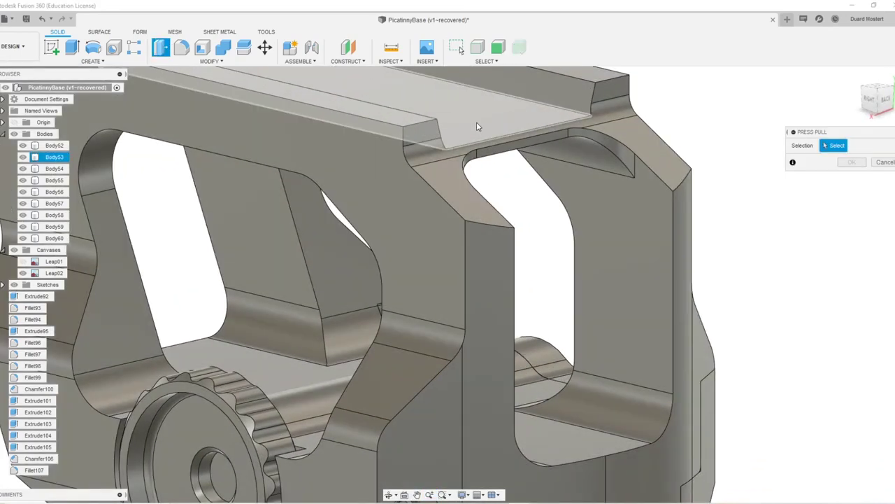
click(477, 123)
middle_drag(482, 135, 473, 207)
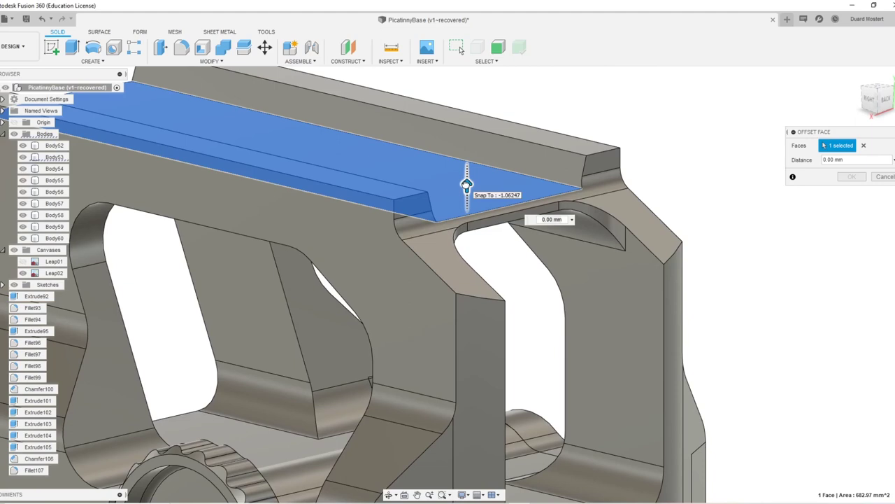
drag(466, 185, 467, 181)
click(853, 179)
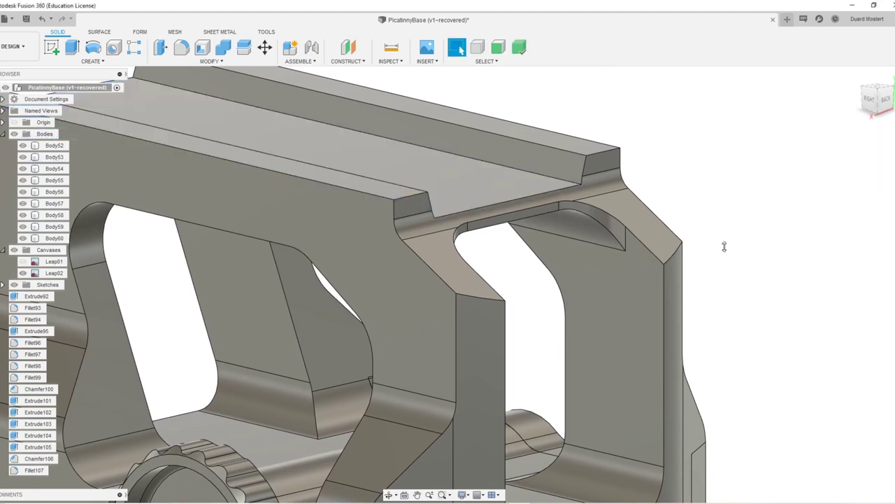
Step: Examine the raised channel floor and the reshaped top edge of the back opening
scroll(630, 241, down, 4)
shift+middle_drag(594, 235, 545, 245)
scroll(531, 271, up, 5)
scroll(530, 273, down, 5)
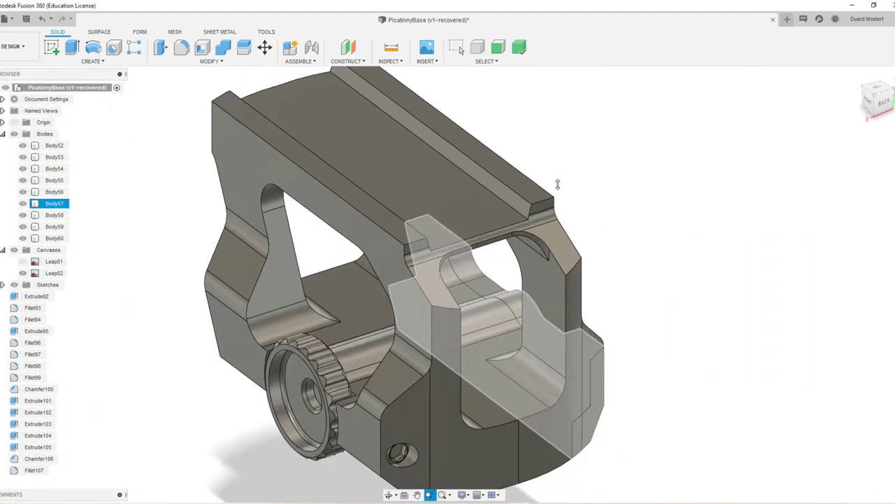
shift+middle_drag(558, 184, 569, 202)
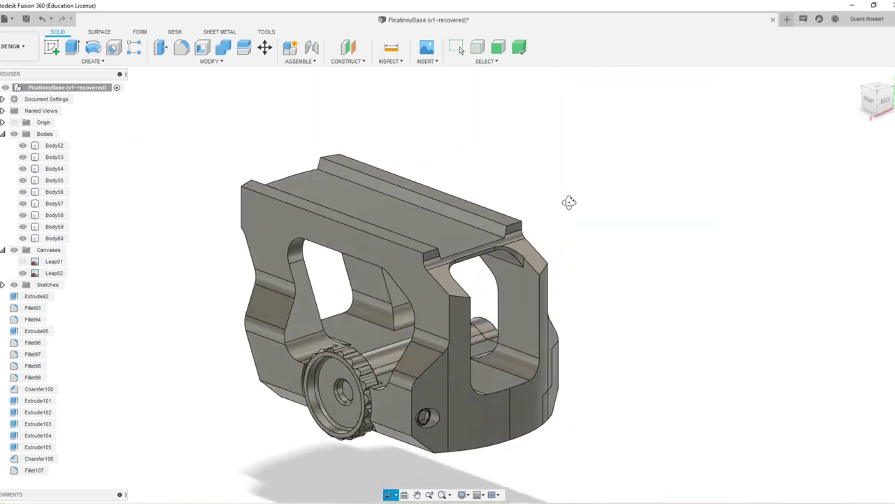
scroll(458, 280, up, 5)
shift+middle_drag(480, 278, 476, 343)
shift+middle_drag(592, 278, 561, 331)
Step: Examine the lower corner of the back opening up close, and view the whole mount from the back and both sides
scroll(653, 275, down, 4)
scroll(544, 334, up, 8)
scroll(590, 342, down, 6)
scroll(589, 410, up, 6)
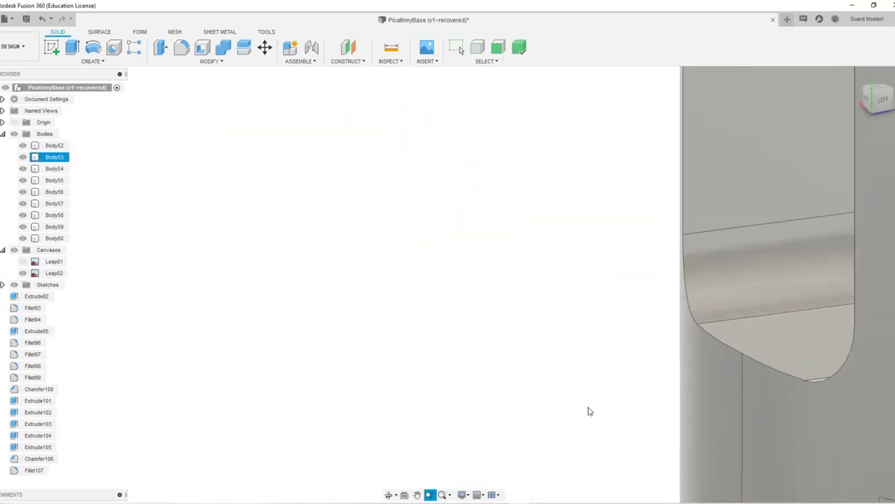
middle_drag(673, 368, 522, 249)
scroll(685, 342, down, 3)
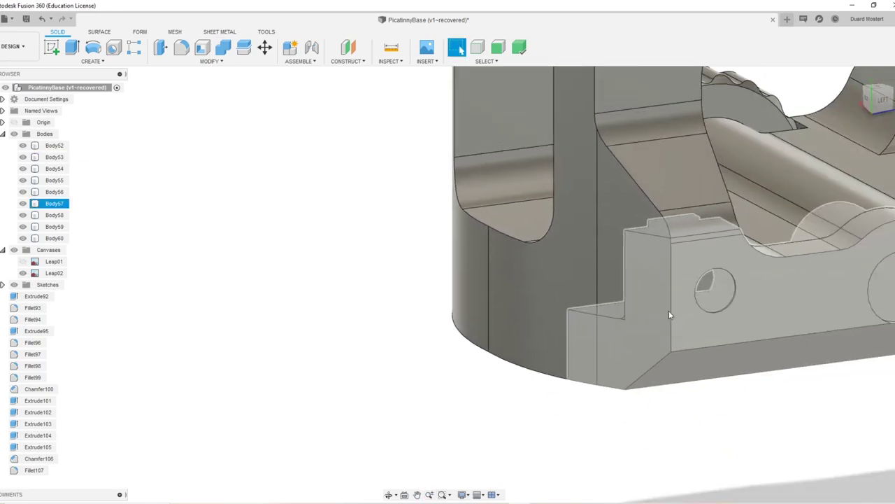
shift+middle_drag(630, 314, 606, 316)
scroll(611, 300, down, 3)
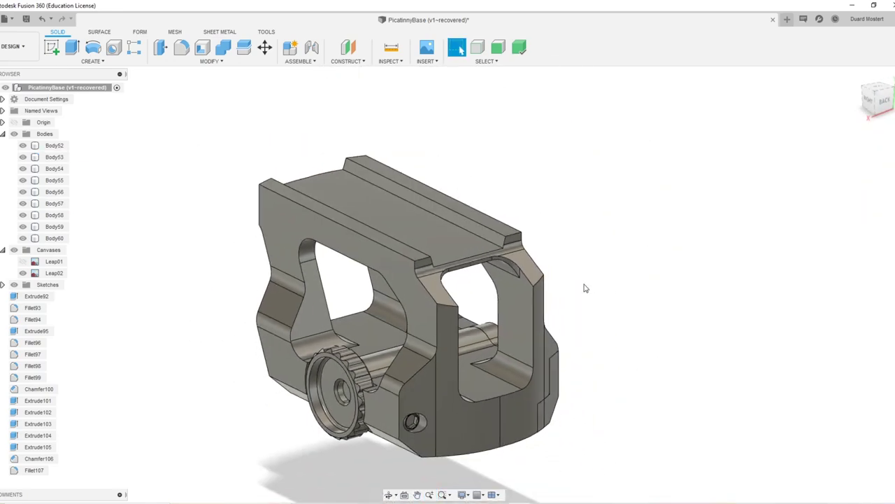
shift+middle_drag(584, 286, 633, 290)
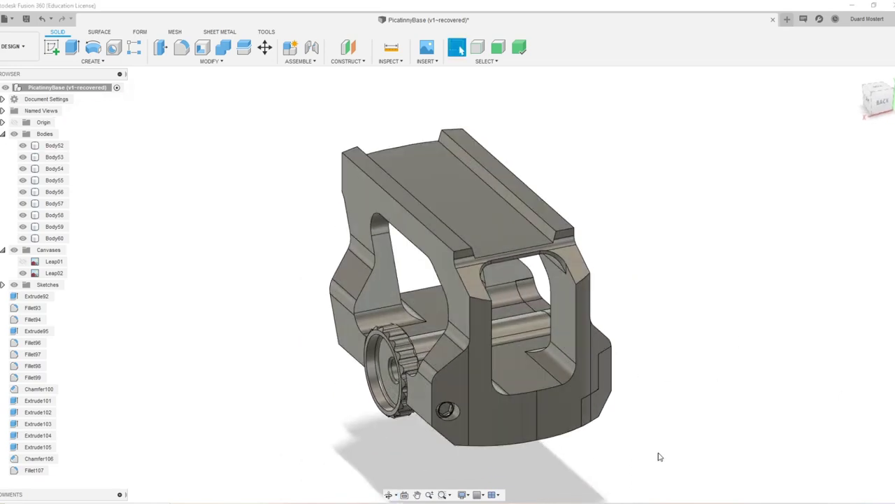
shift+middle_drag(666, 378, 624, 429)
shift+middle_drag(694, 369, 626, 293)
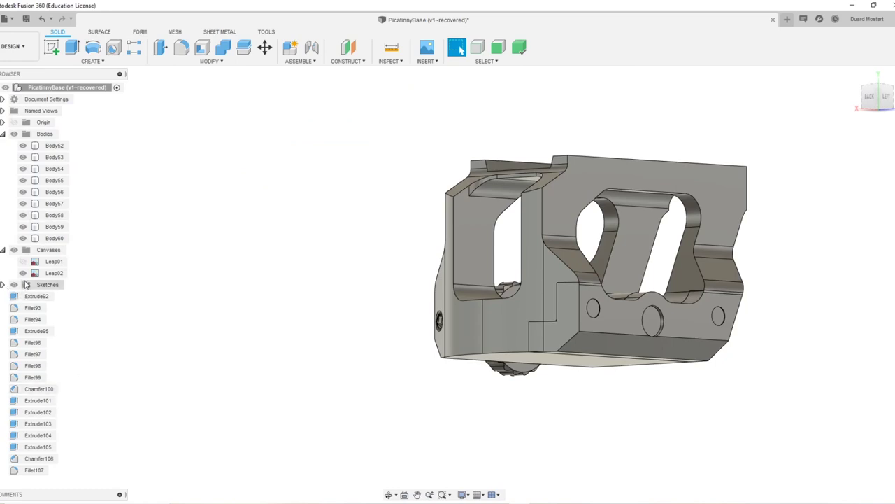
Step: Show the hidden PicRail component beneath the mount and view it from the back
scroll(30, 335, down, 4)
scroll(8, 183, up, 1)
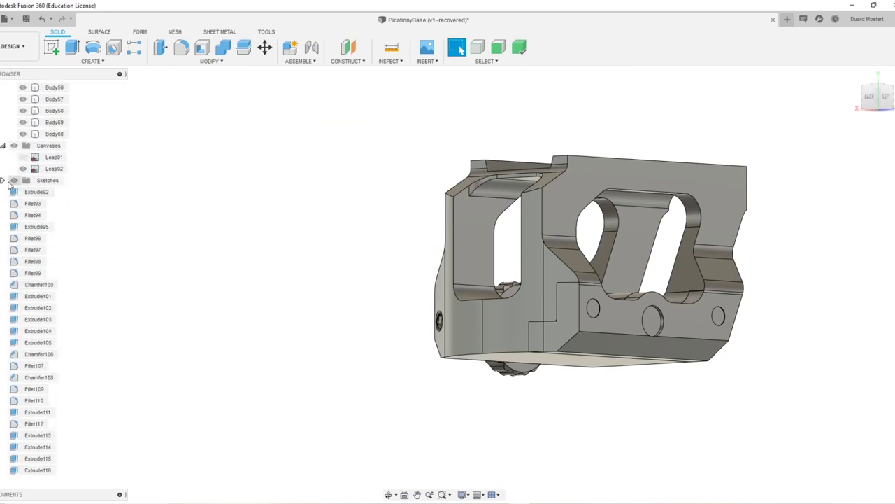
click(2, 180)
click(3, 180)
scroll(30, 381, down, 1)
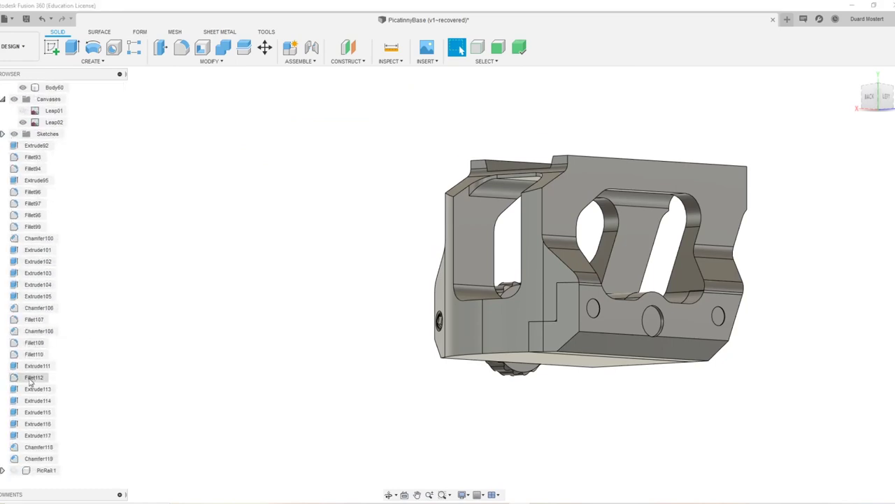
click(14, 470)
drag(417, 401, 547, 451)
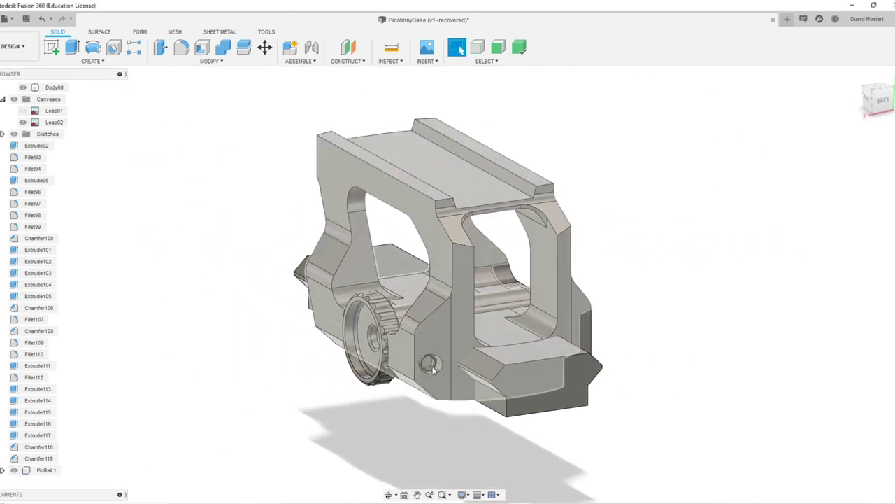
Step: Move all nine mount bodies, Body52 to Body60, up along Y by 2.067 mm relative to the rail
key(Escape)
scroll(57, 160, up, 5)
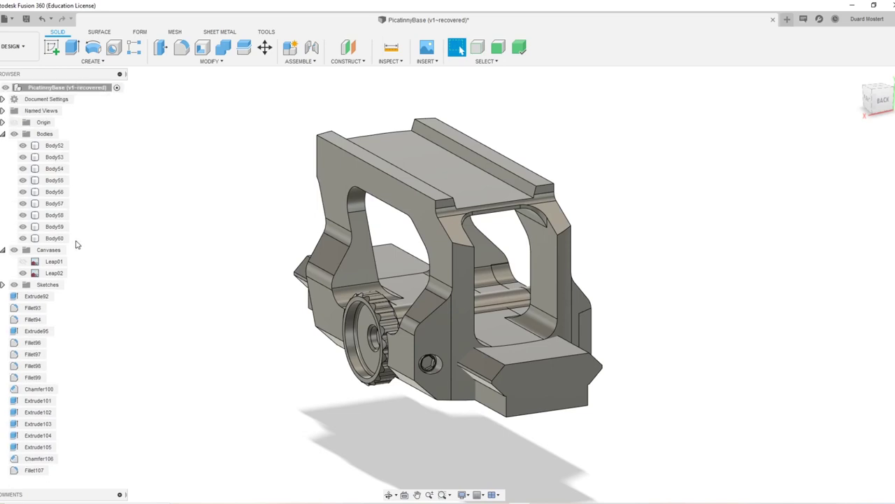
click(55, 227)
shift+click(54, 146)
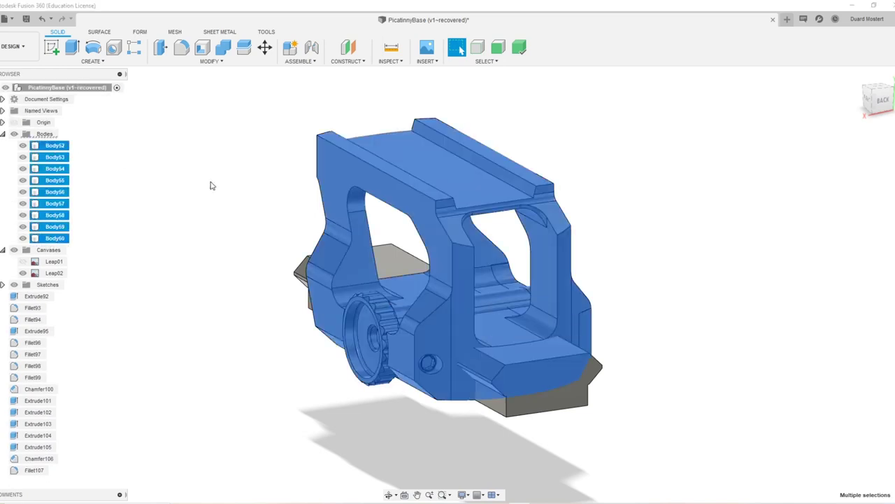
key(m)
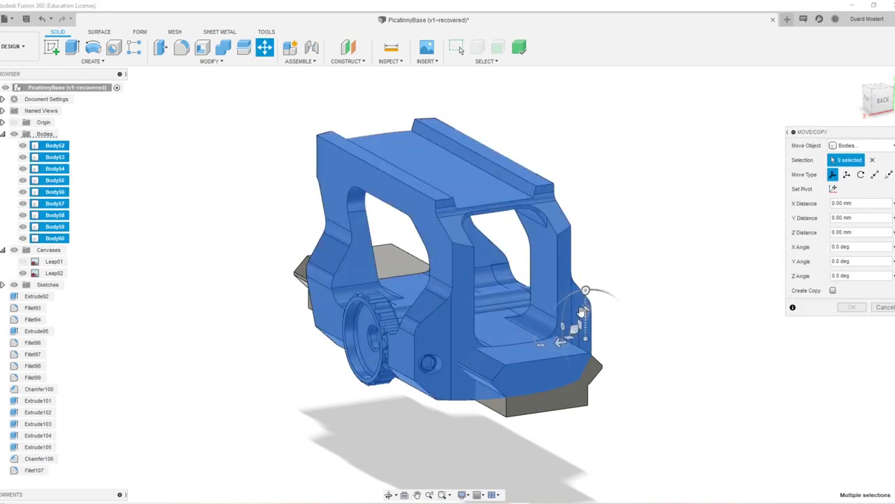
drag(585, 312, 587, 299)
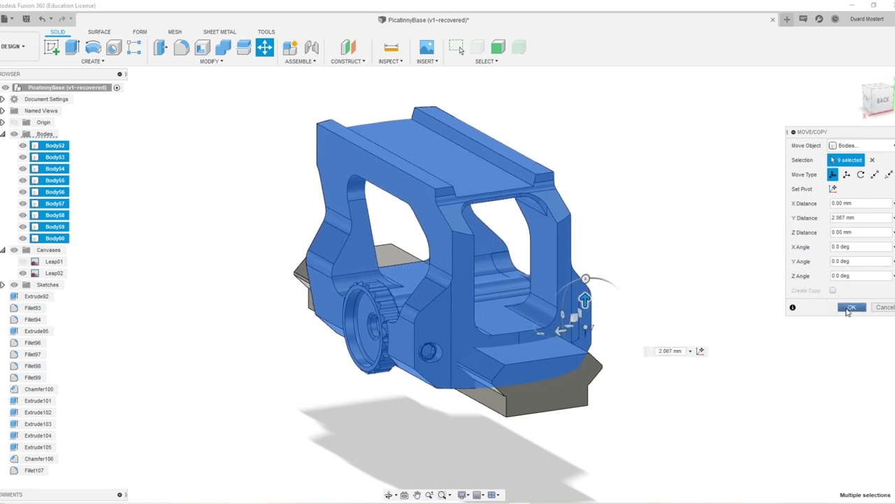
click(850, 308)
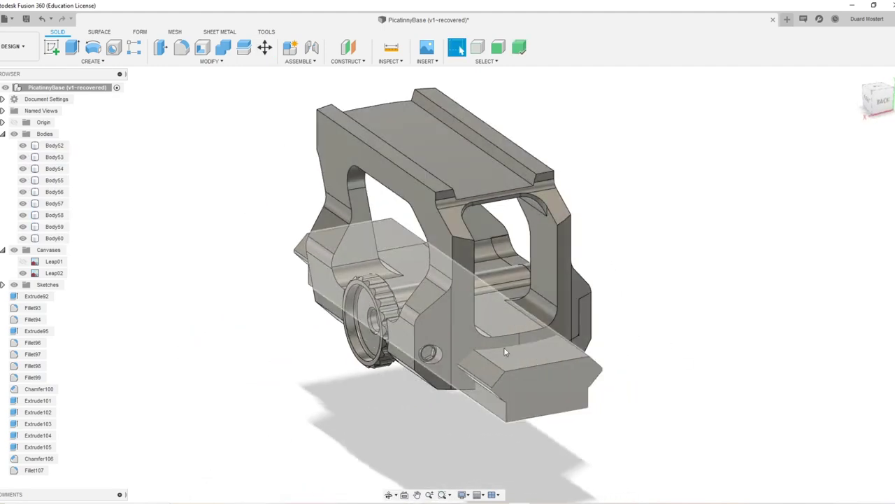
Step: Cut the main mount body with the rail body using Combine, keeping the tool body
click(450, 334)
key(shift+c)
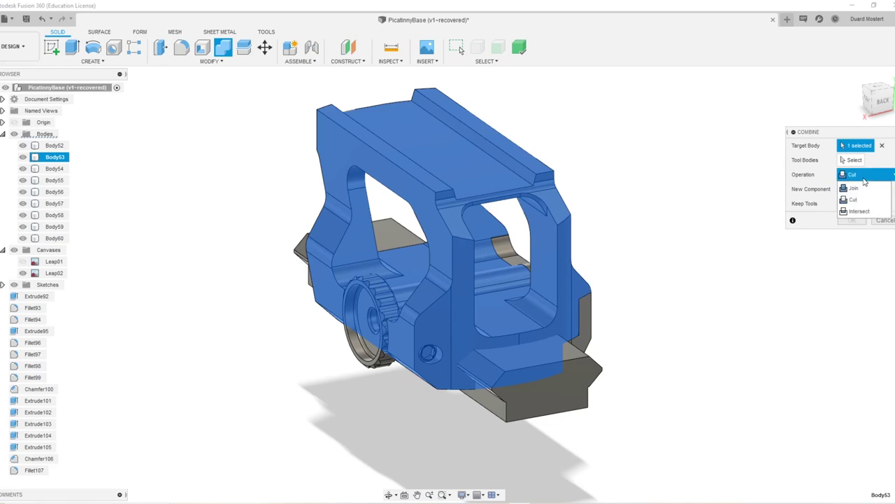
click(532, 391)
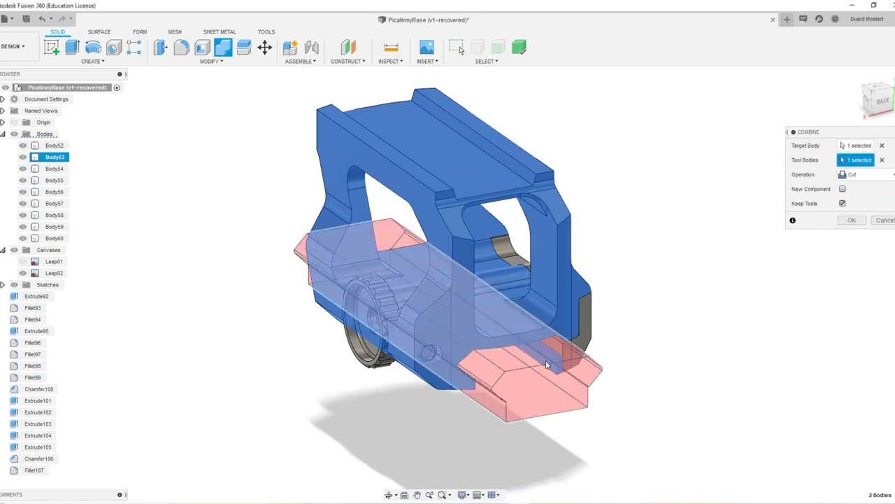
click(852, 220)
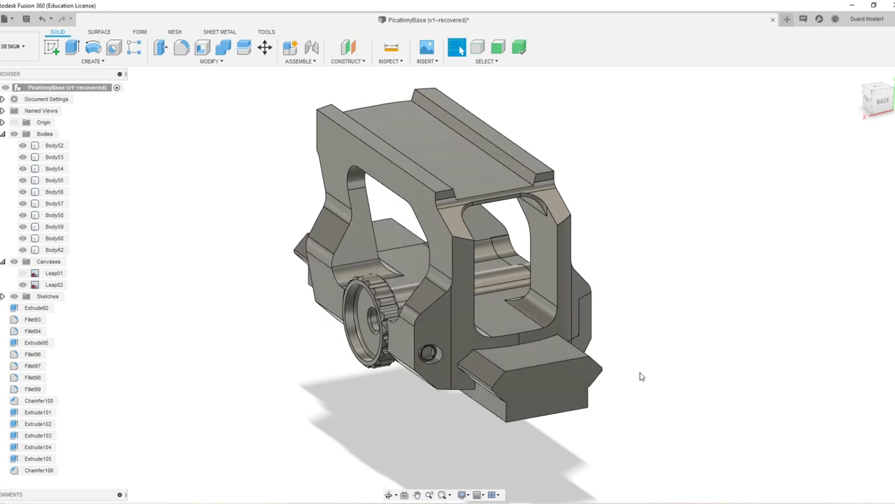
Step: Cut the side clamp body with the rail body using Combine, keeping the tool body
shift+middle_drag(629, 312, 521, 308)
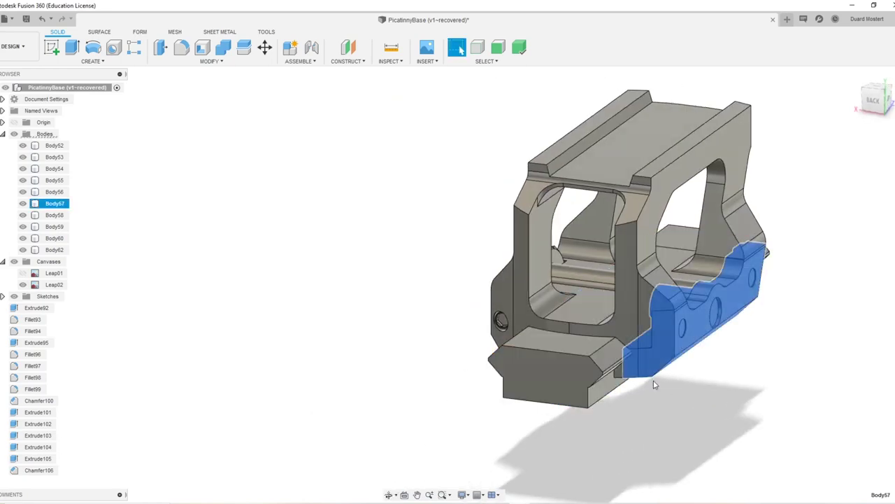
click(643, 365)
scroll(644, 395, up, 3)
middle_drag(733, 365, 569, 313)
click(576, 325)
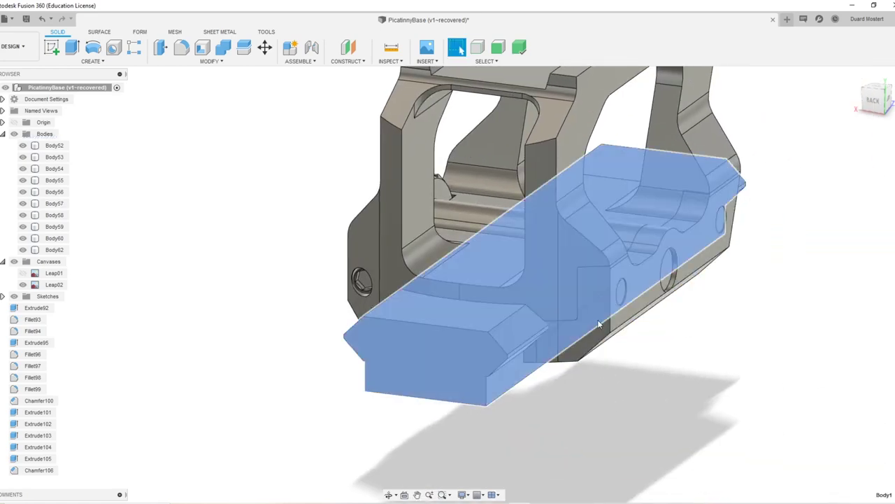
click(603, 327)
key(c)
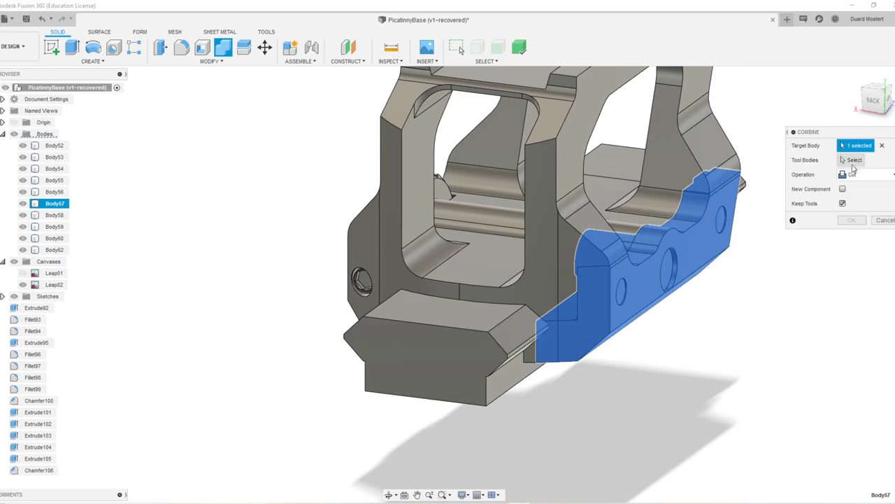
click(851, 160)
click(482, 324)
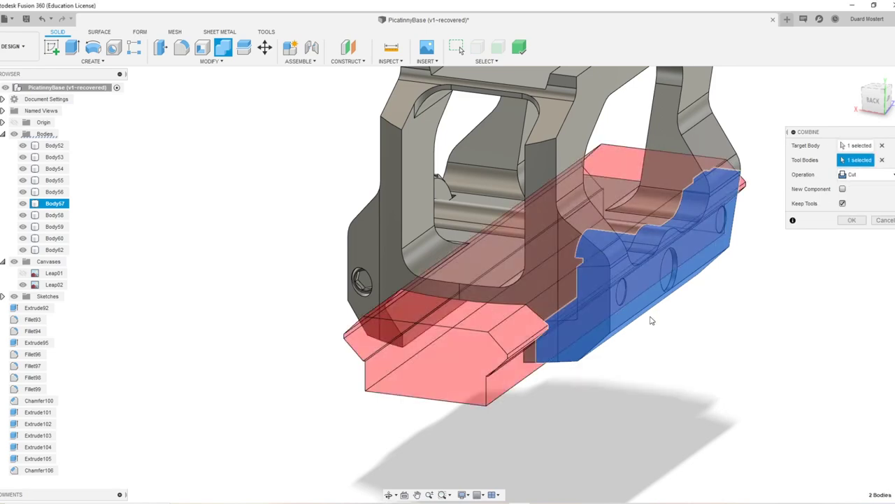
click(851, 222)
Step: Hide the PicRail component, leaving only the mount bodies displayed
click(484, 360)
scroll(43, 353, down, 1)
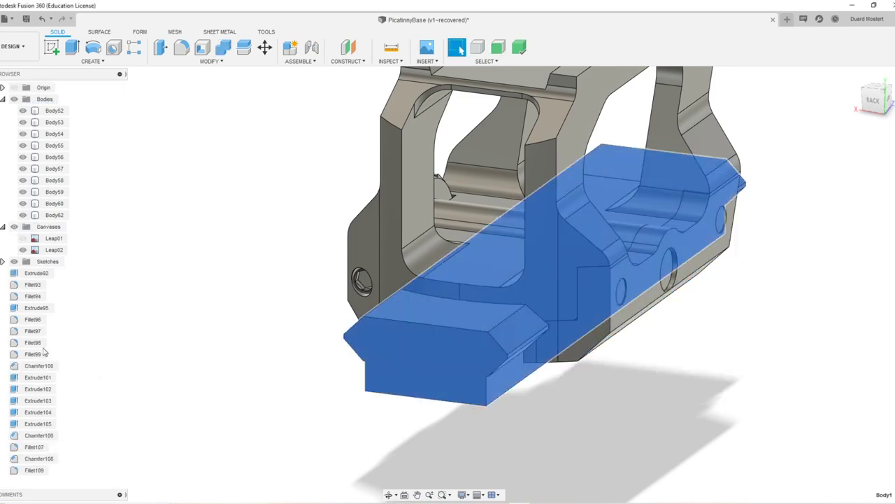
scroll(40, 370, down, 3)
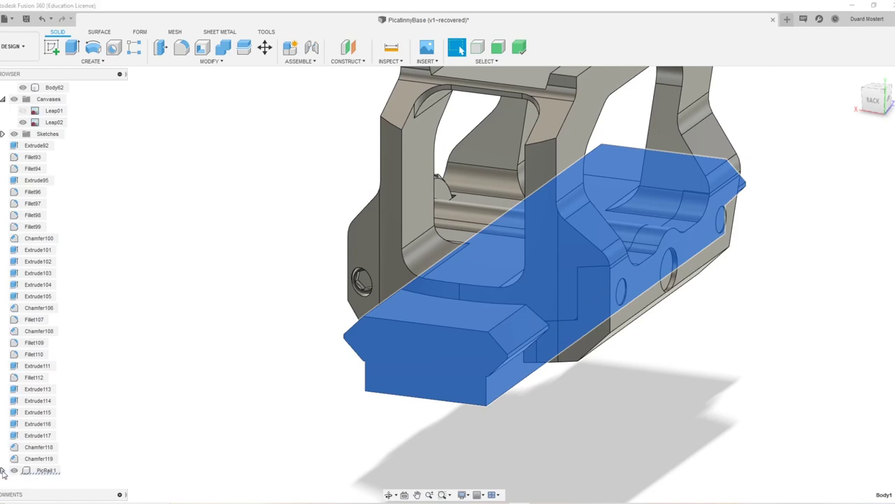
click(3, 472)
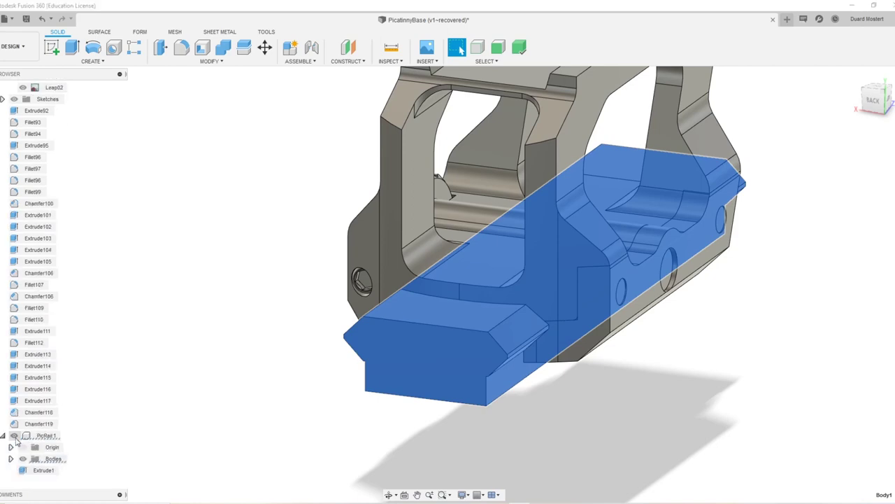
click(14, 435)
Step: Examine the dovetail rail cutout at the back of the mount and the profile of the side clamp
shift+middle_drag(447, 336, 490, 337)
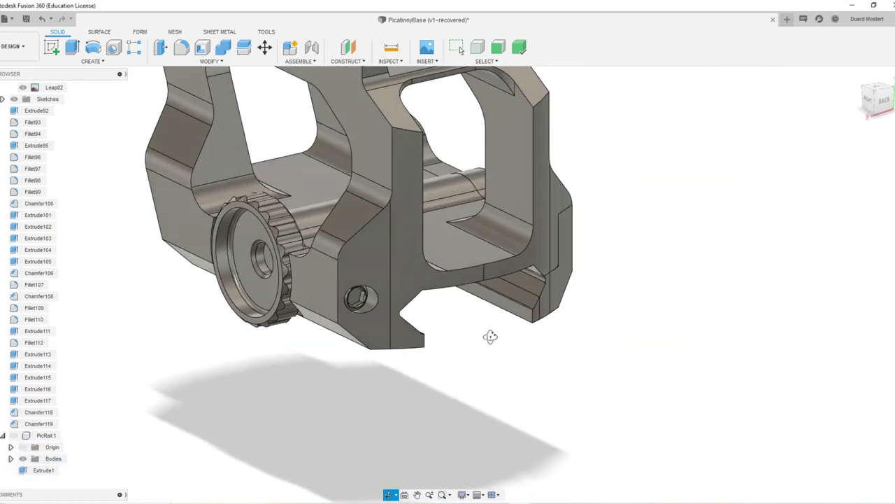
scroll(493, 329, down, 5)
mouse_move(496, 301)
shift+middle_down()
mouse_move(458, 264)
mouse_move(493, 315)
shift+middle_up()
scroll(502, 353, up, 6)
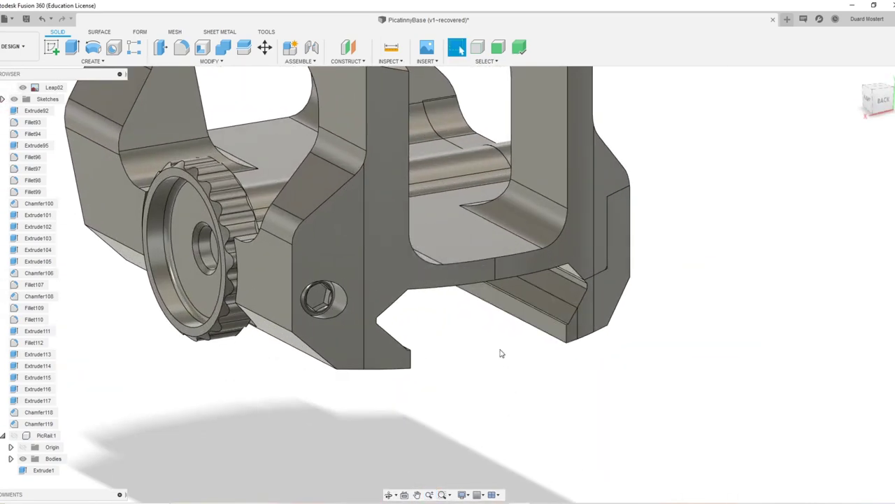
shift+middle_drag(500, 353, 570, 302)
click(580, 300)
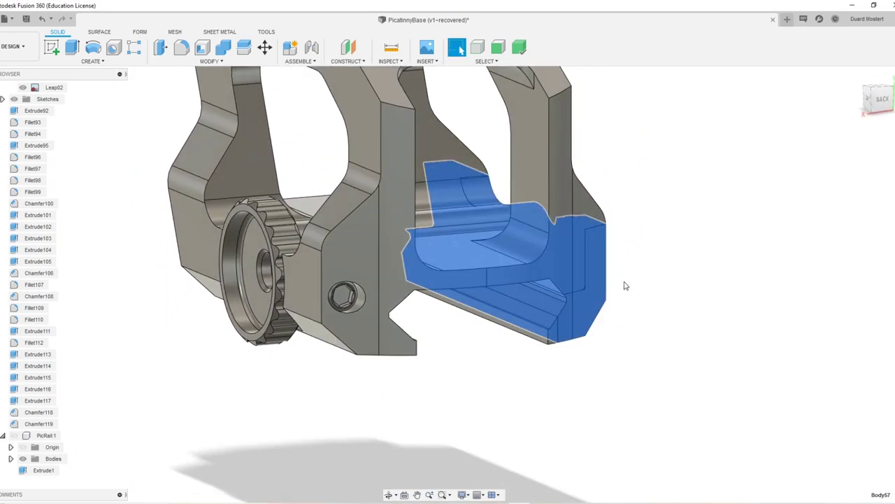
scroll(625, 285, up, 5)
middle_drag(676, 334, 449, 328)
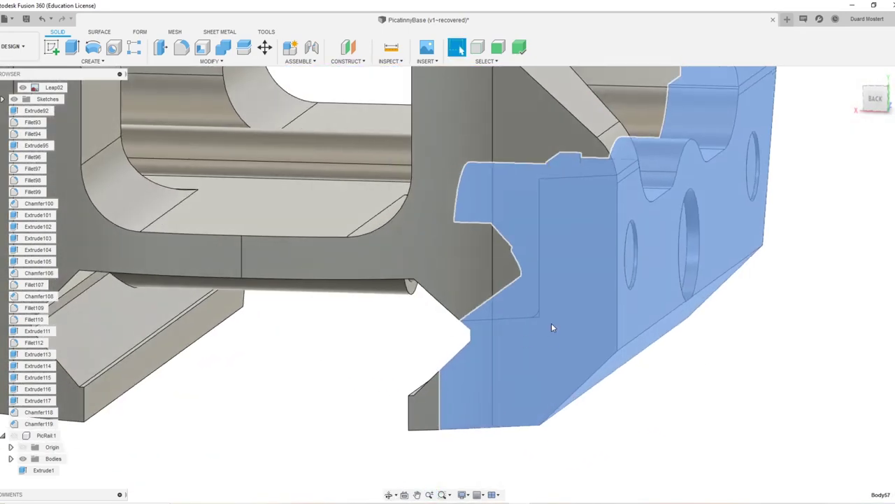
click(495, 279)
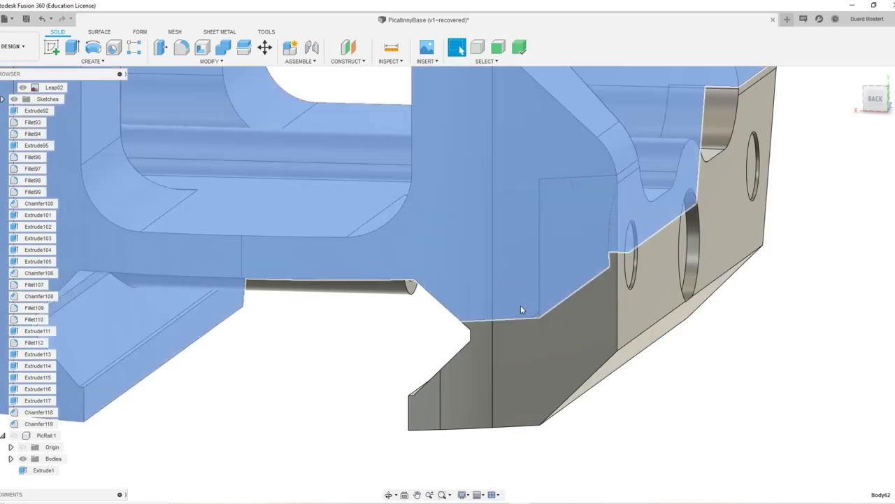
key(f)
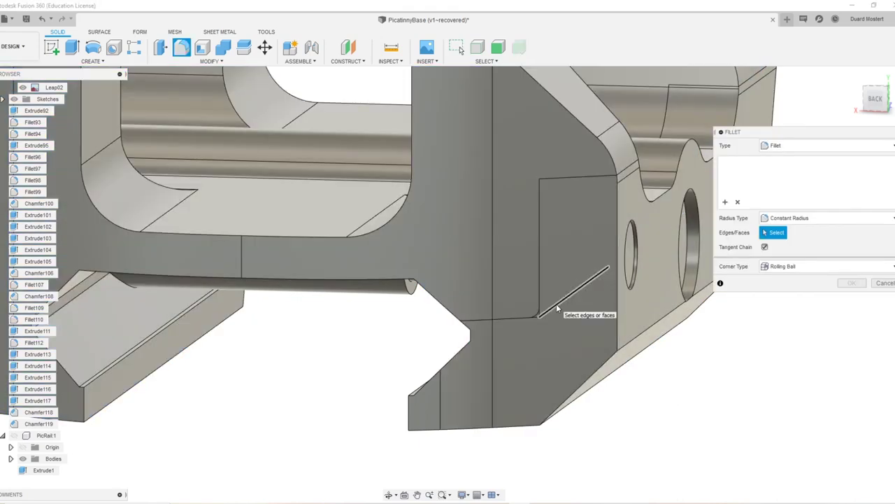
shift+middle_drag(563, 307, 350, 260)
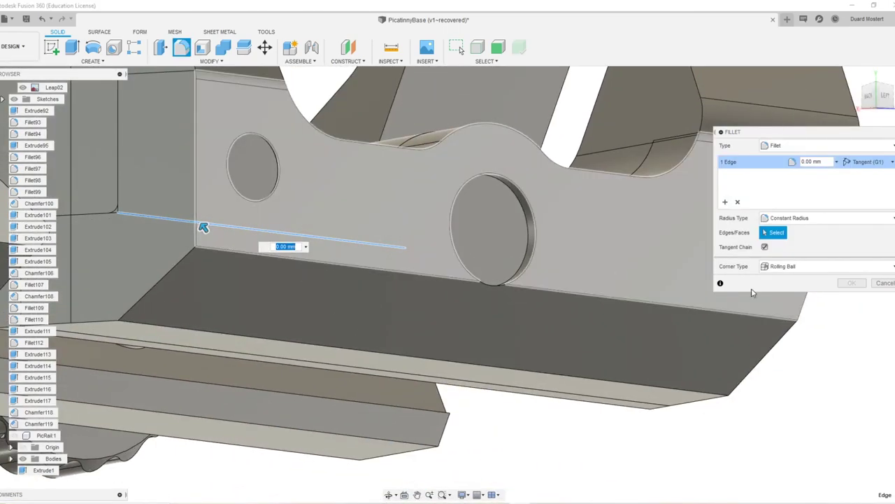
click(885, 283)
Step: Isolate the main mount body and view its underside where the side clamp sits
click(267, 220)
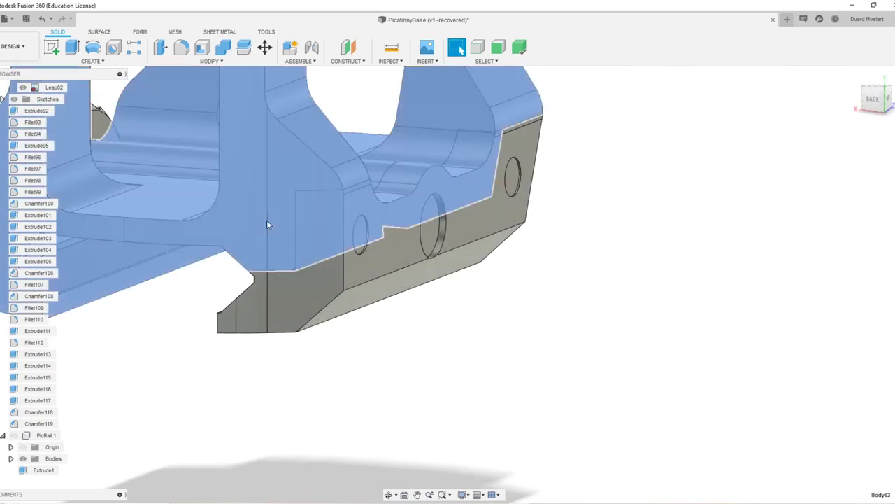
right_click(267, 220)
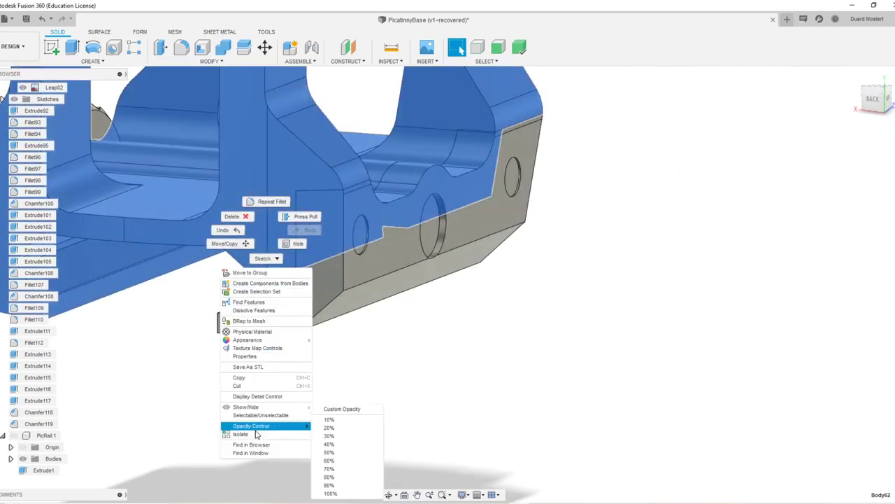
click(250, 435)
shift+middle_drag(378, 320, 351, 284)
click(506, 405)
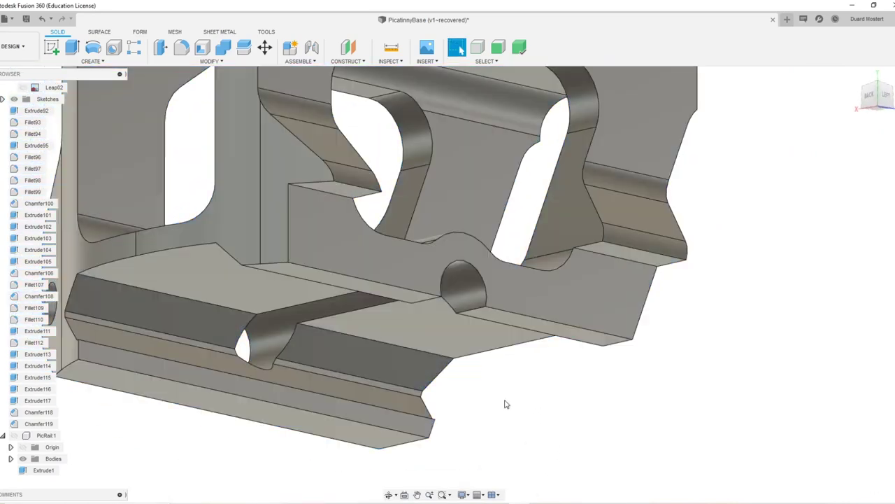
key(f)
click(378, 288)
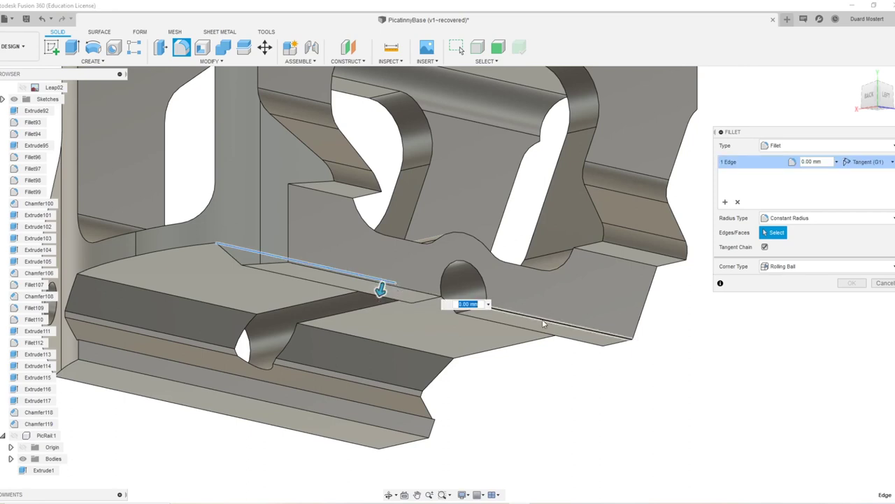
click(881, 285)
key(f)
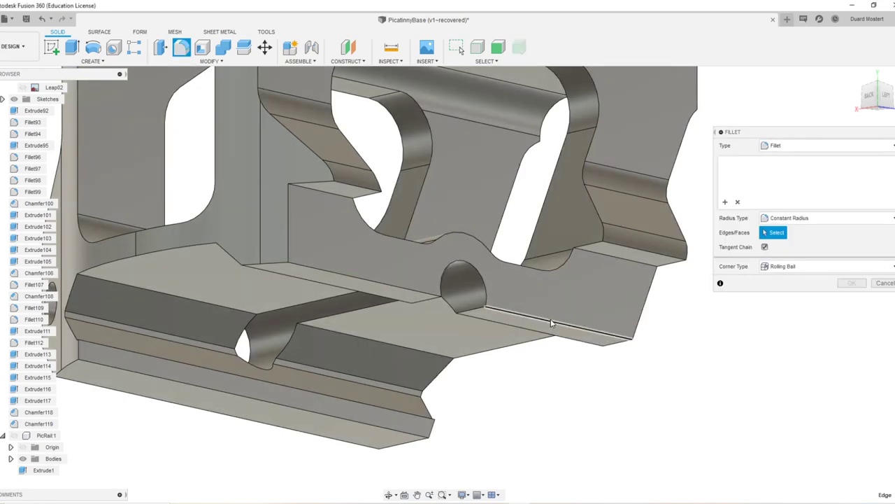
click(545, 323)
click(391, 284)
right_click(405, 280)
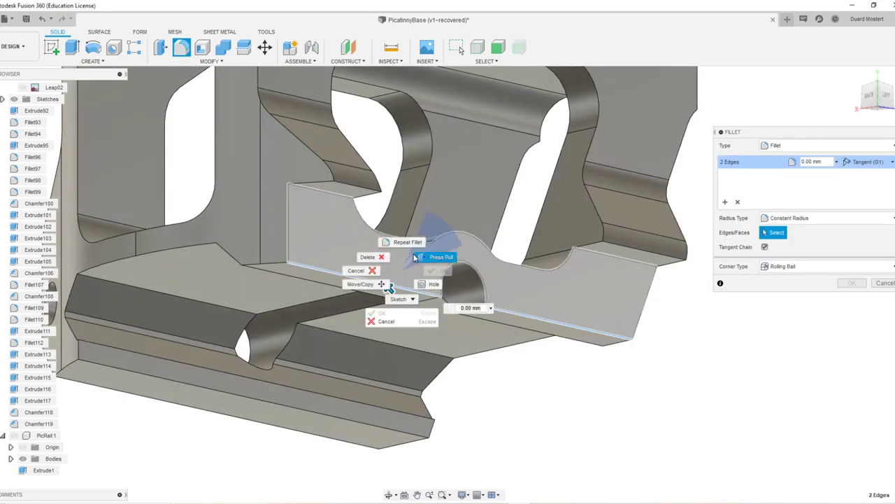
click(690, 426)
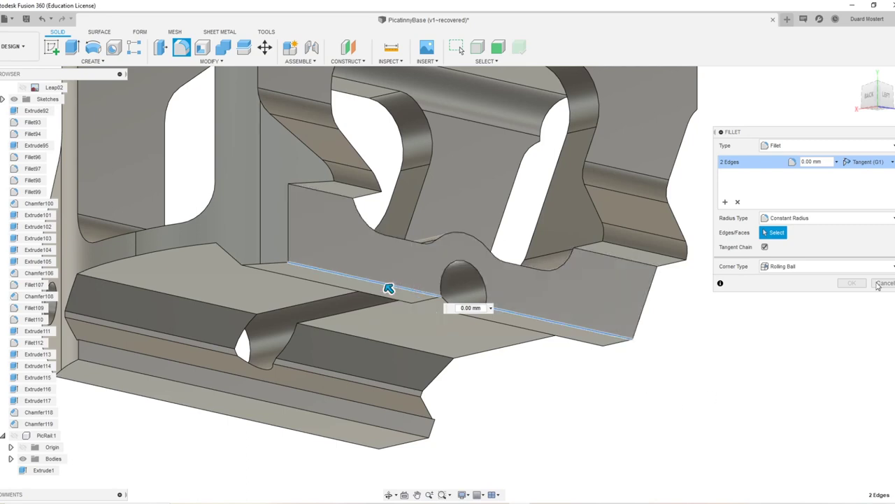
click(885, 284)
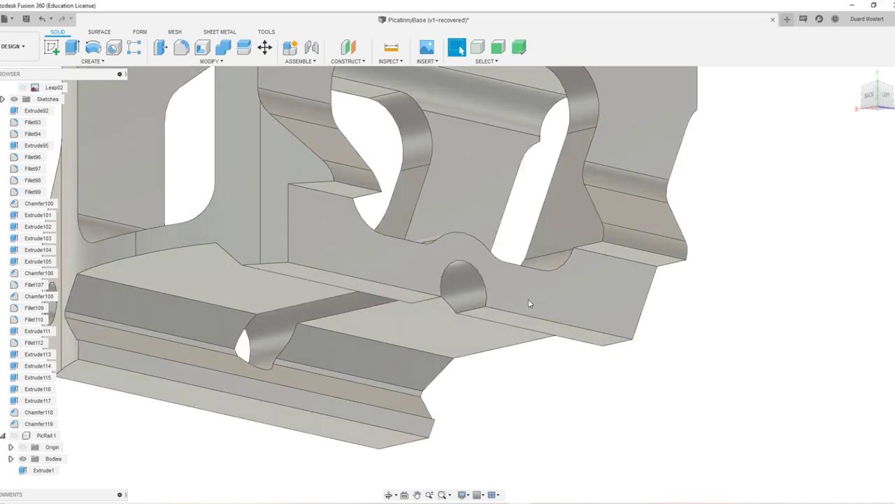
Step: Unisolate the main mount body to show the other mount bodies again
click(516, 294)
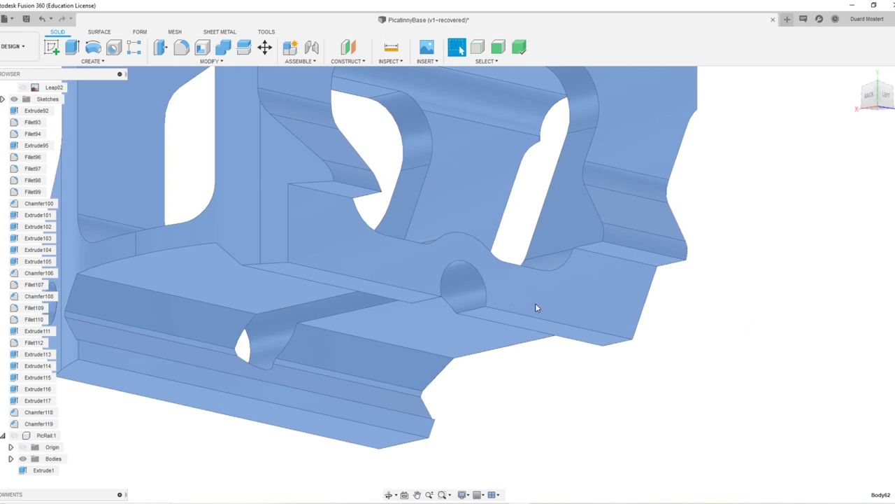
right_click(536, 308)
click(517, 245)
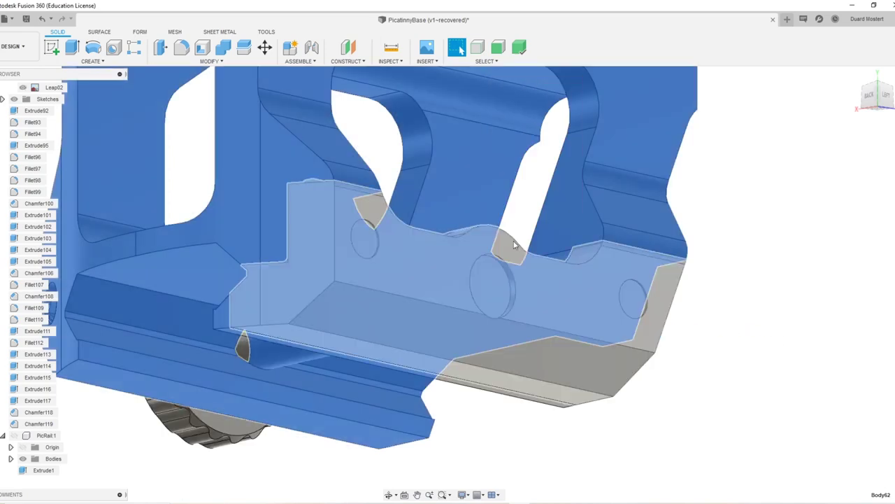
Step: Set the side clamp body's opacity to 30% to expose the main body's edges behind it
click(730, 421)
click(399, 285)
right_click(410, 286)
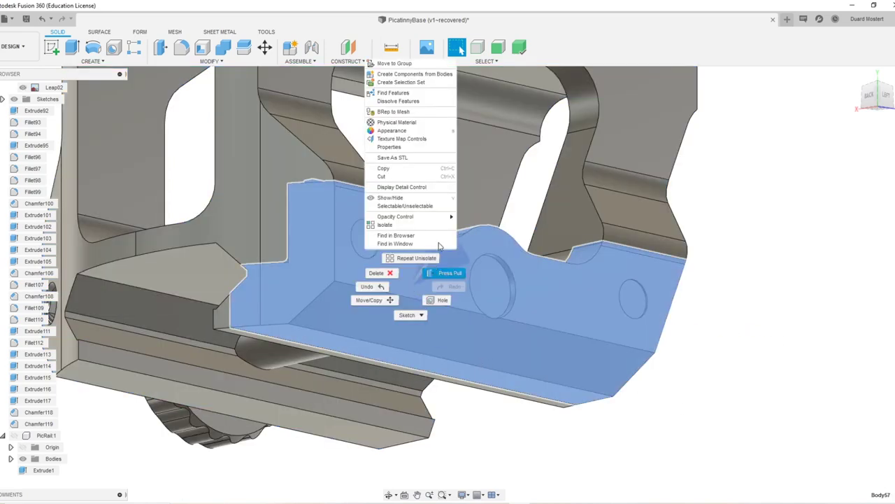
mouse_move(418, 218)
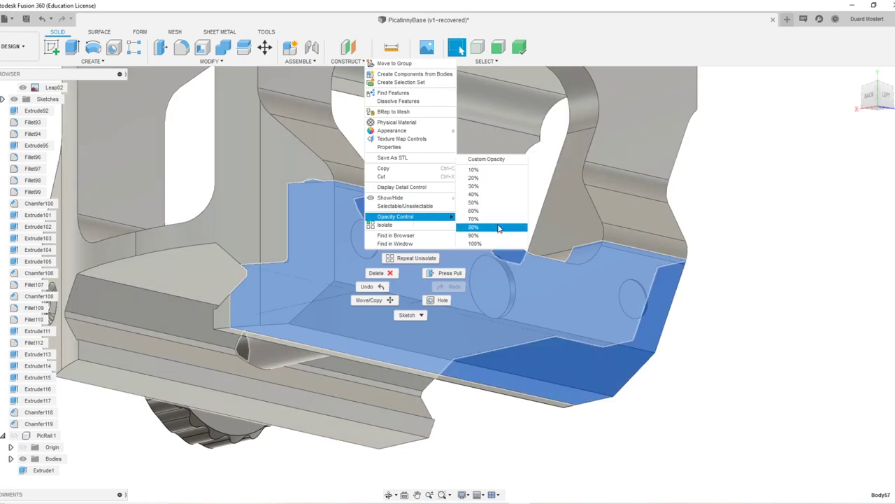
click(480, 188)
key(Escape)
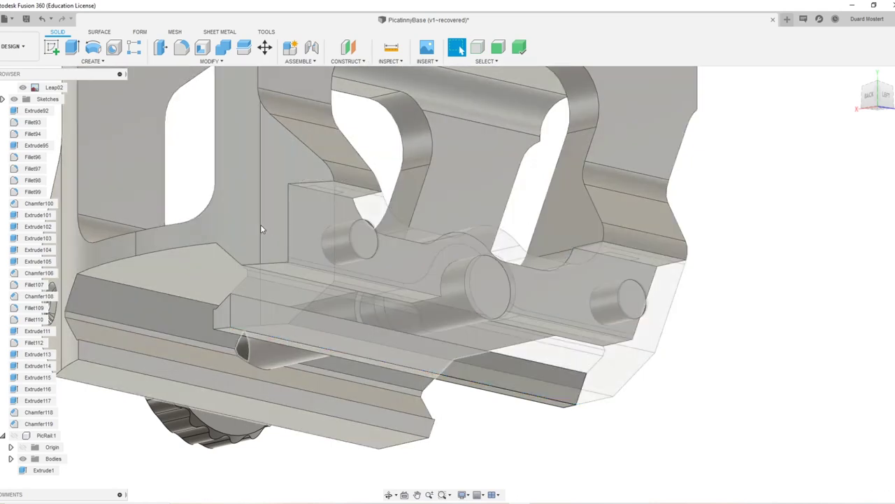
Step: Fillet the two straight lower edges of the main body's clamp recess with a radius of about 2 mm
click(261, 224)
key(f)
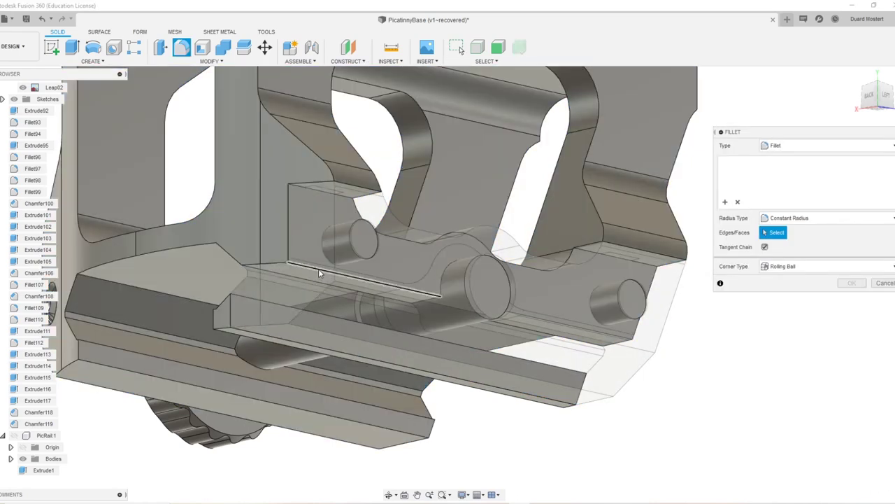
shift+middle_drag(318, 269, 116, 323)
click(311, 256)
click(373, 303)
shift+middle_drag(373, 304, 453, 289)
scroll(440, 323, up, 5)
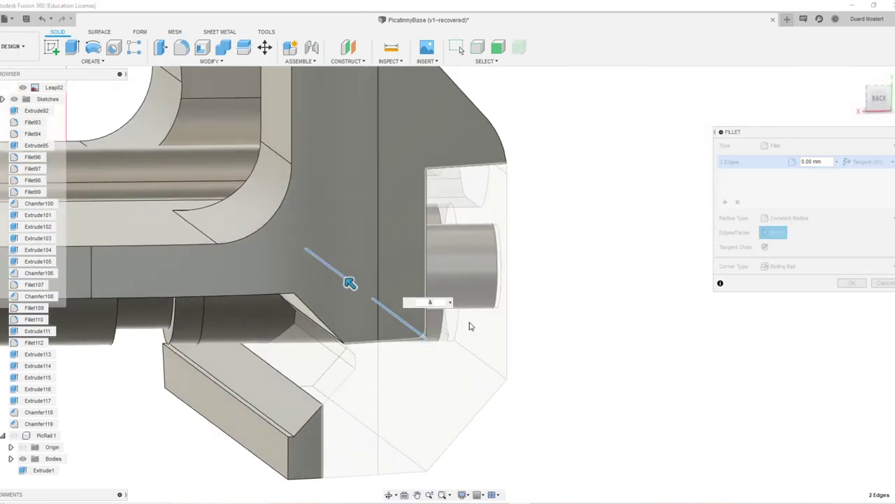
drag(349, 283, 336, 265)
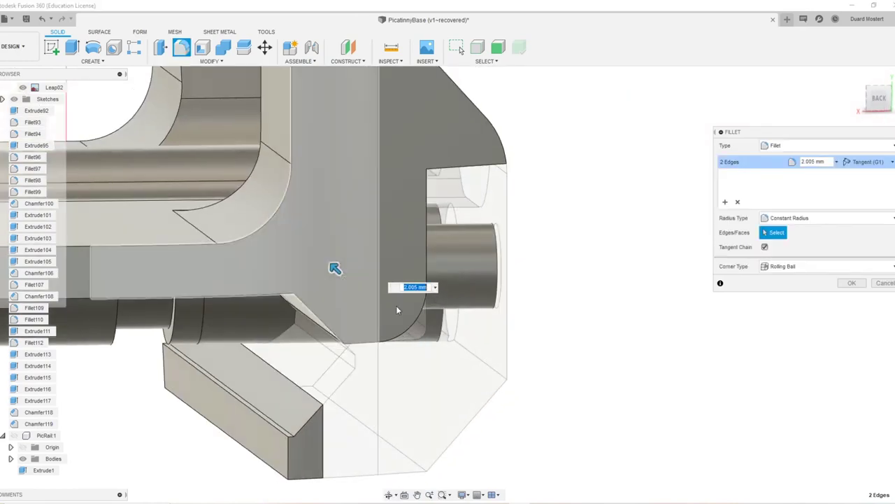
click(850, 283)
Step: Restore the side clamp body's opacity to 100%
scroll(560, 396, up, 5)
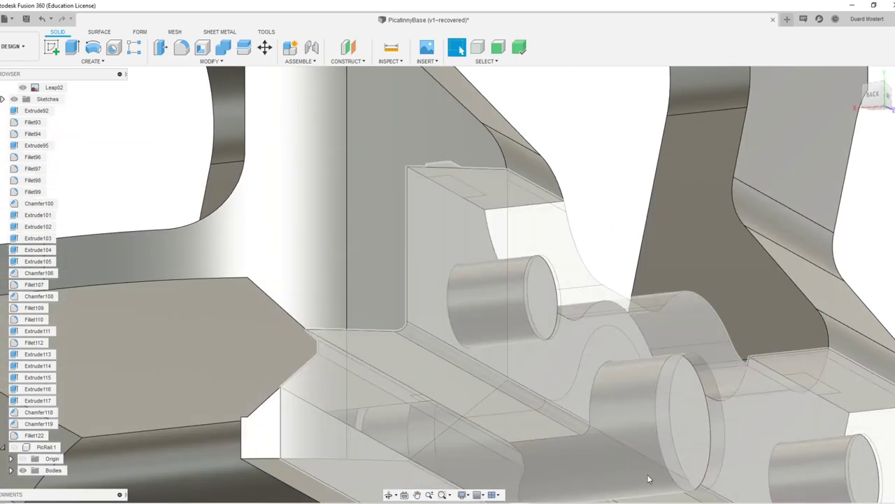
scroll(649, 479, down, 5)
shift+middle_drag(595, 390, 571, 391)
scroll(496, 377, up, 2)
double_click(454, 385)
right_click(454, 384)
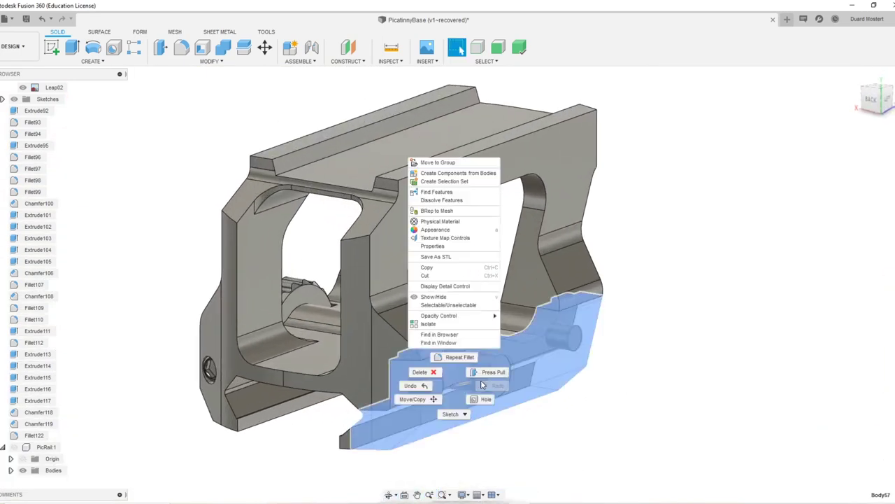
mouse_move(453, 319)
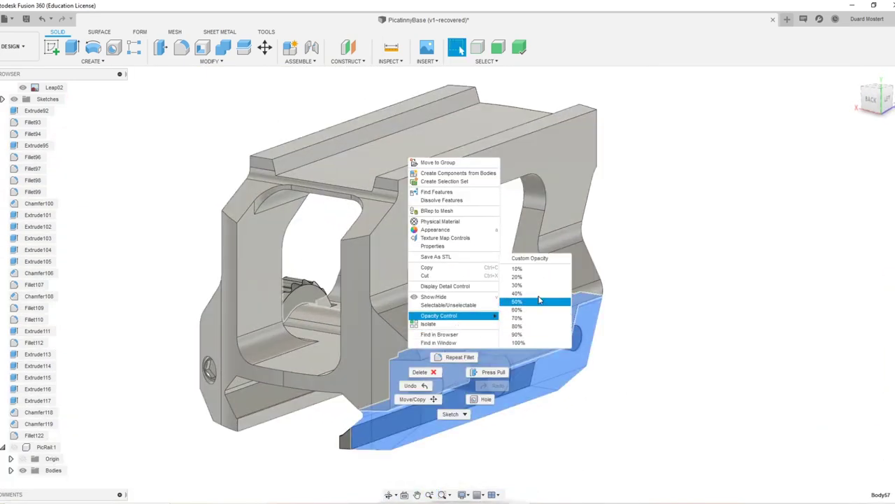
click(530, 270)
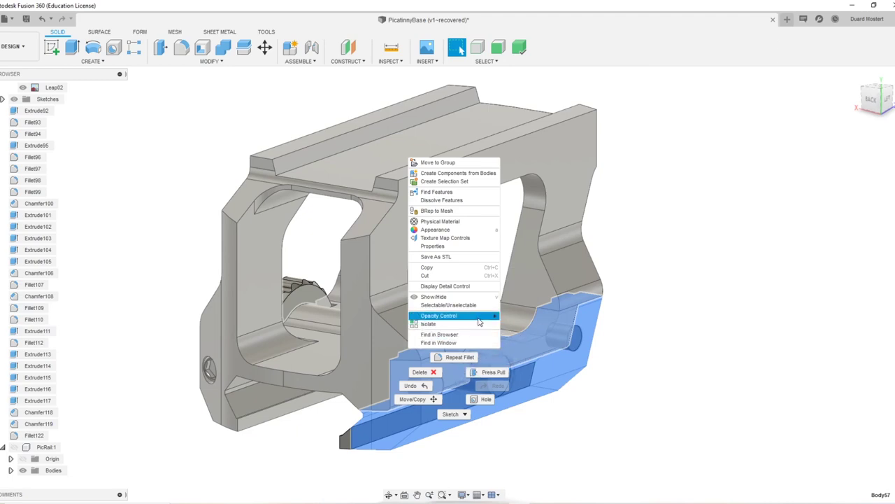
click(517, 341)
shift+middle_drag(665, 400, 650, 436)
click(765, 301)
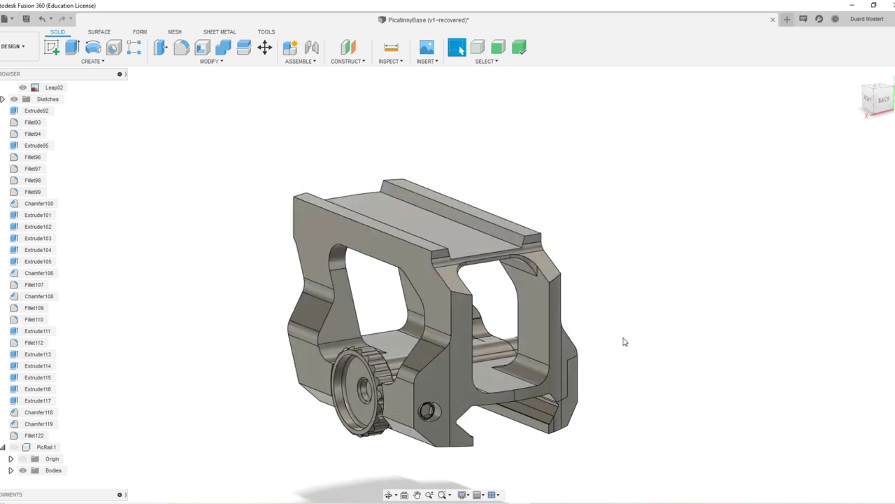
scroll(566, 346, up, 5)
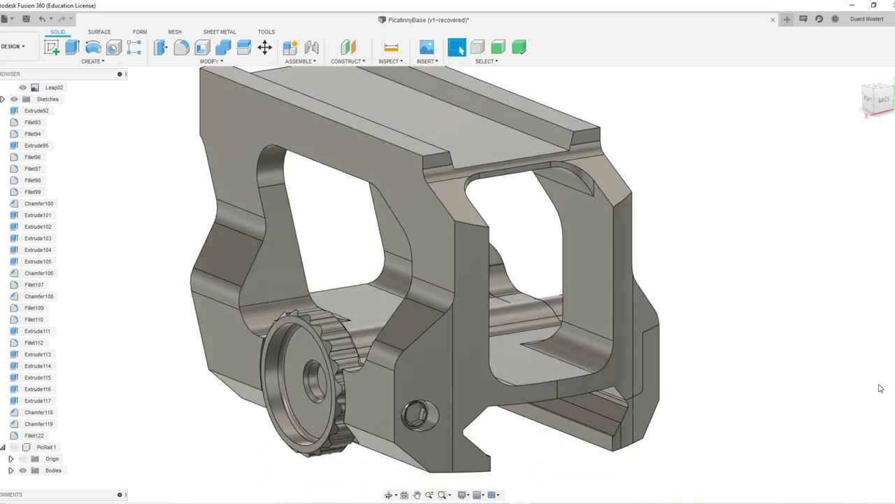
key(f)
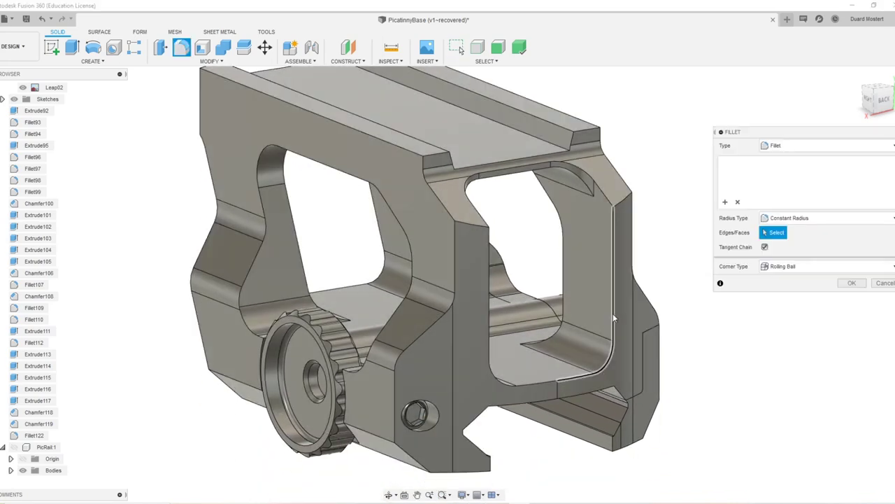
click(613, 314)
click(538, 378)
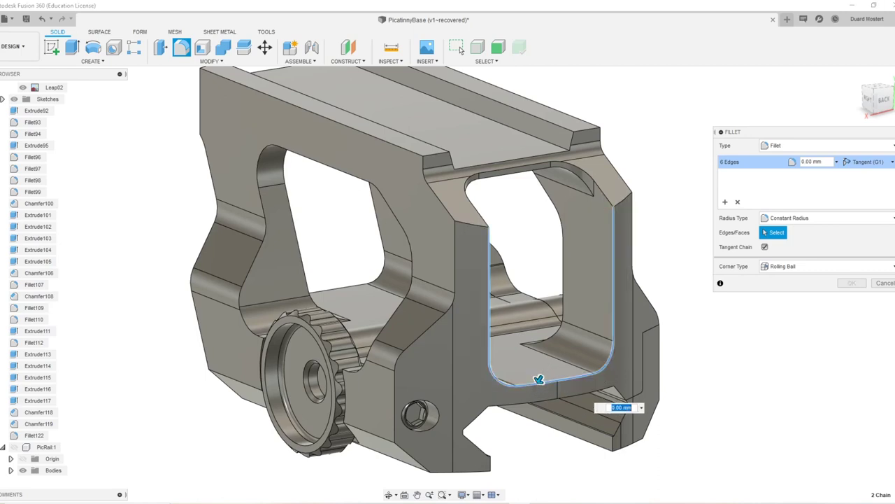
click(885, 285)
Step: Chamfer the side and lower edges of the rear window opening with an equal distance of 0.95 mm
key(c)
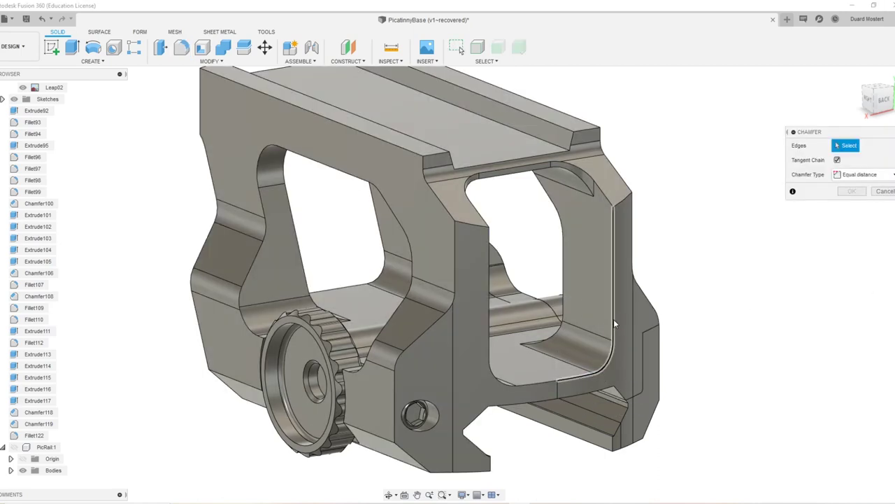
click(613, 320)
click(538, 380)
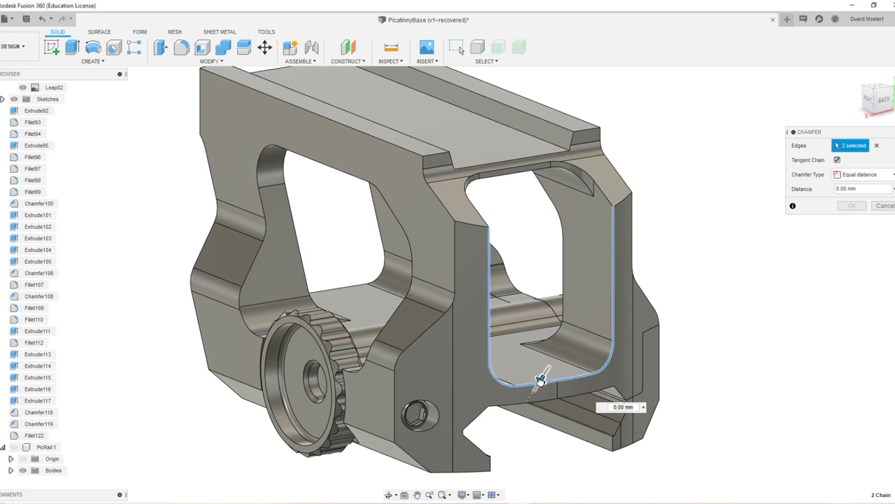
drag(541, 380, 539, 374)
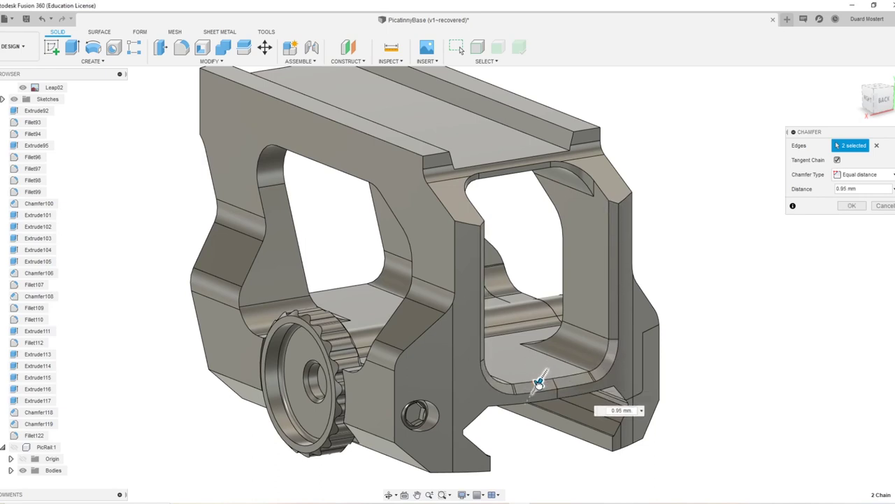
click(855, 205)
Step: Chamfer the side and lower edge chain of the front window opening with the equal distance type
shift+middle_drag(475, 220, 777, 313)
key(c)
click(466, 326)
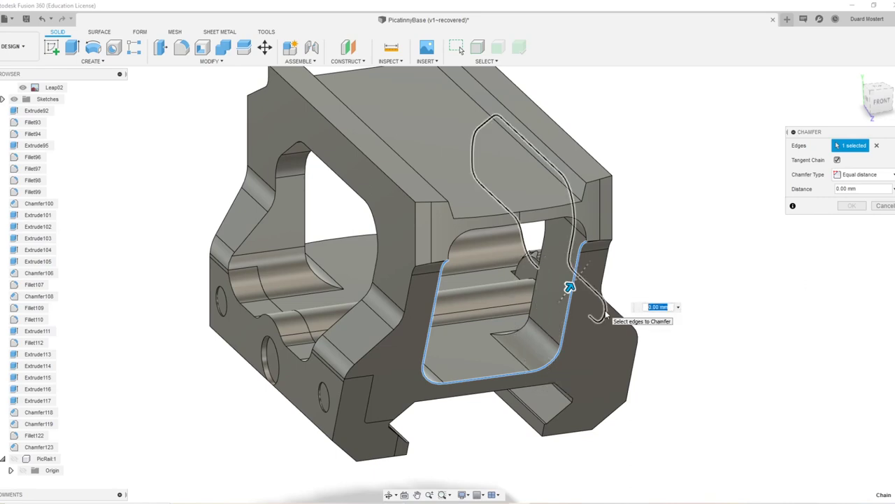
key(Return)
Step: Chamfer the outer edges of both side openings, including the side clamp's wavy upper edge, with an equal distance
mouse_move(610, 308)
shift+middle_down()
mouse_move(686, 256)
mouse_move(682, 292)
mouse_move(581, 438)
mouse_move(539, 339)
mouse_move(591, 295)
shift+middle_up()
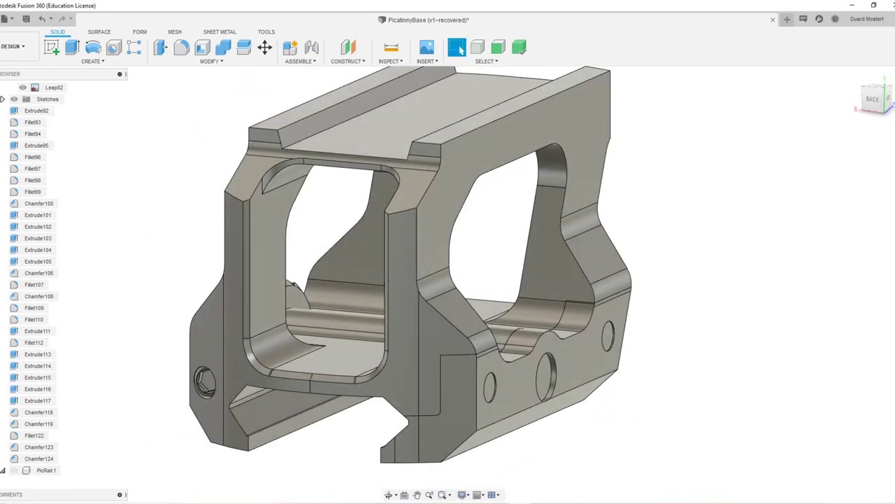
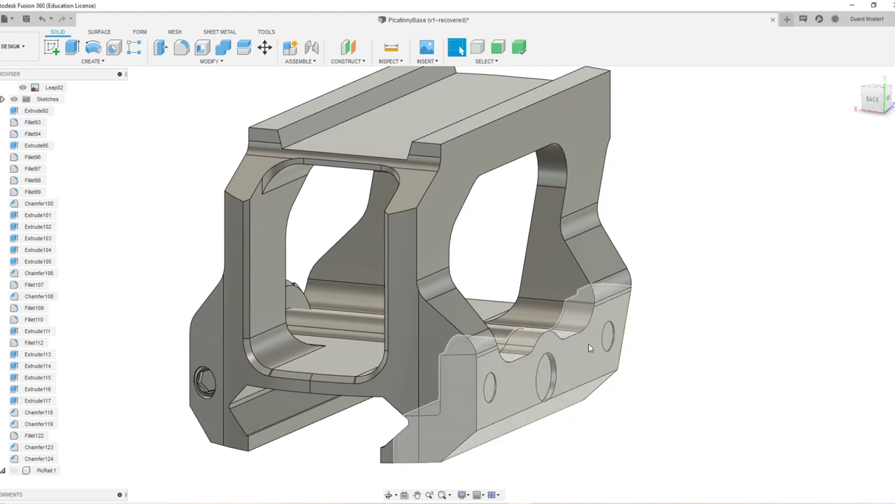
key(c)
click(593, 319)
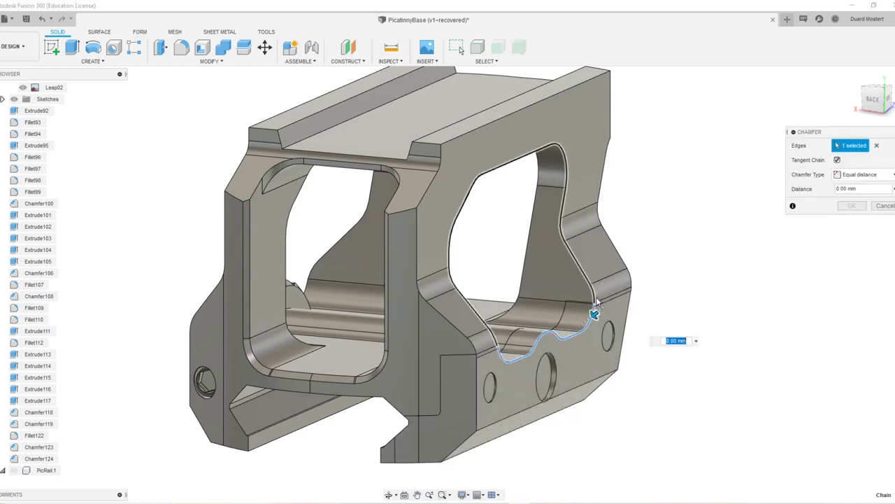
click(595, 298)
shift+middle_drag(596, 294, 553, 347)
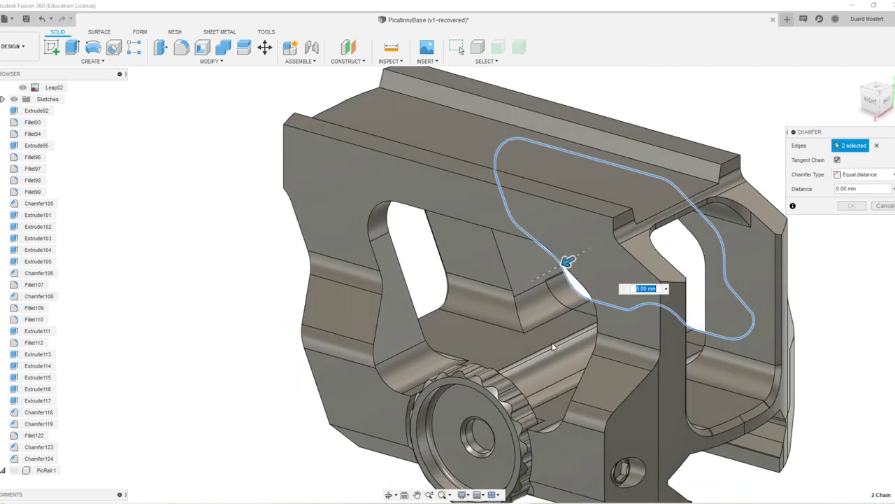
click(394, 383)
shift+middle_drag(393, 383, 722, 352)
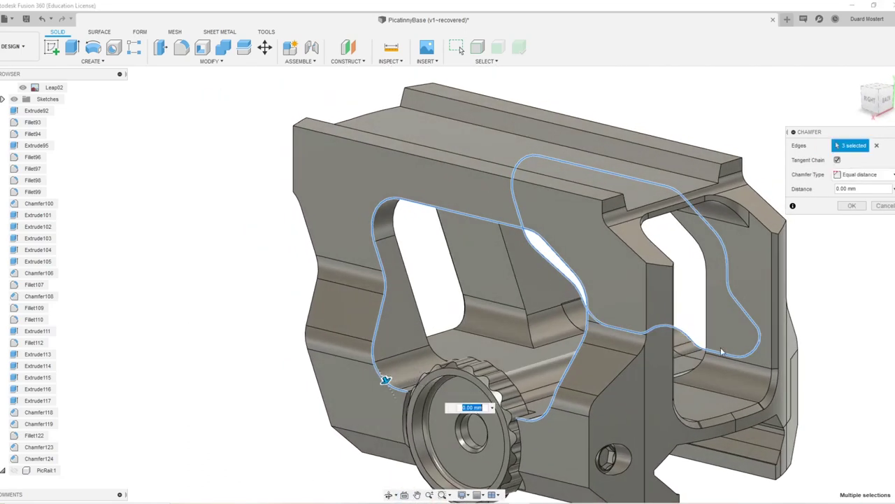
click(826, 187)
drag(385, 381, 776, 273)
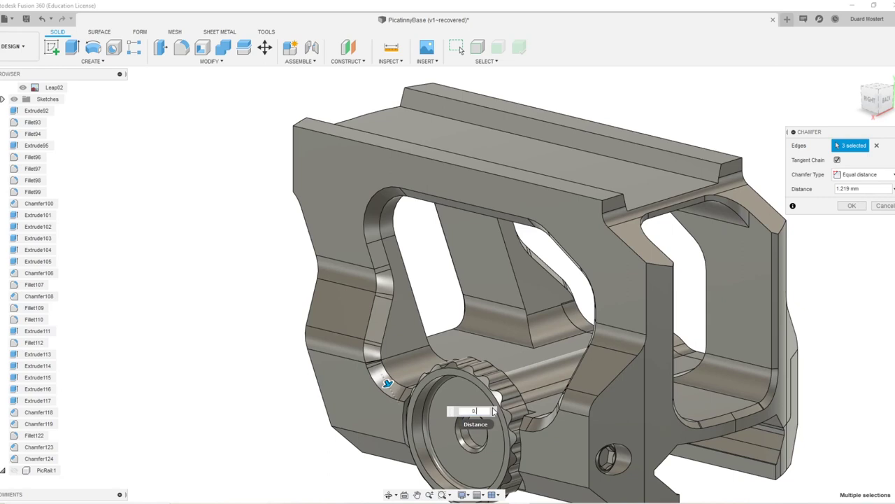
key(Return)
Step: Examine the chamfered side openings and the top channel of the mount
shift+middle_drag(438, 349, 521, 299)
scroll(548, 325, down, 4)
shift+middle_drag(536, 348, 559, 300)
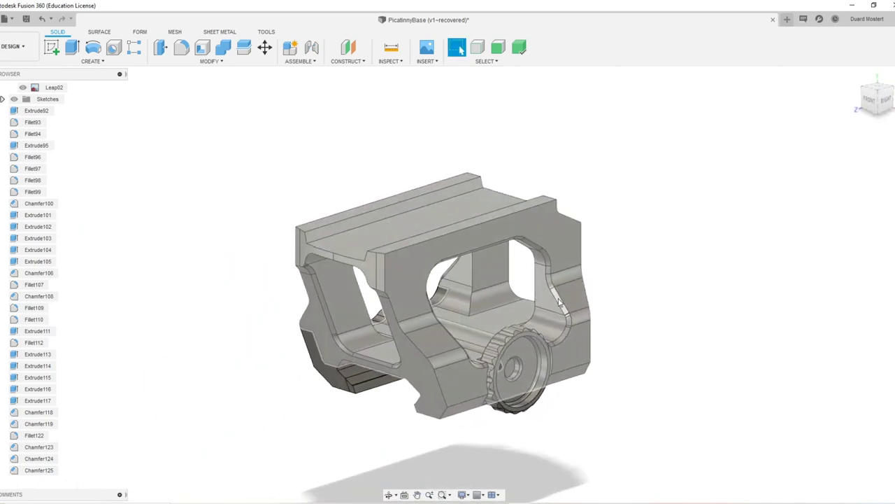
shift+middle_drag(494, 210, 485, 227)
scroll(422, 273, up, 5)
scroll(483, 220, down, 5)
middle_drag(474, 129, 330, 235)
scroll(382, 230, up, 5)
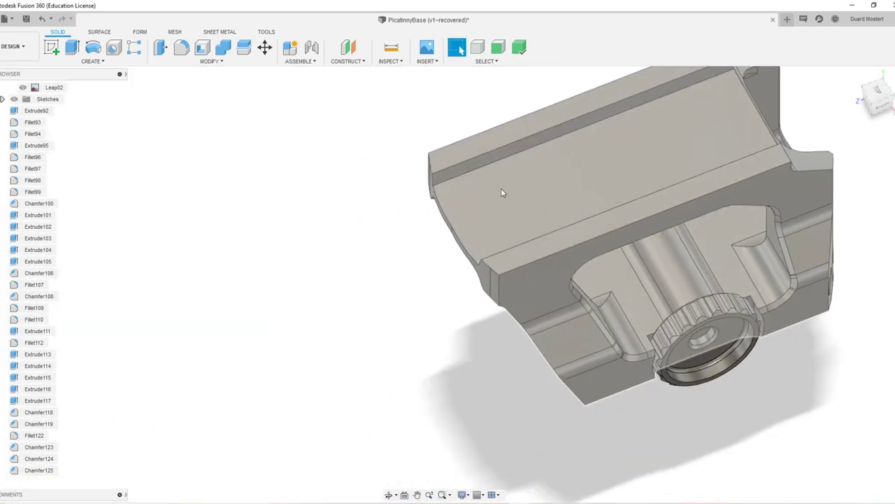
Step: Create a cylinder about 2.4 mm in diameter and 5.3 mm high as a new body at the top channel's front corner
scroll(565, 188, down, 3)
key(s)
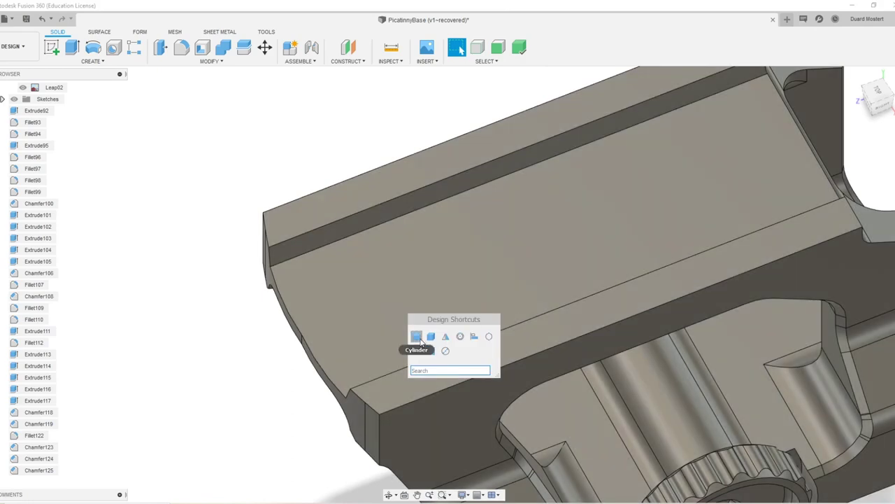
click(417, 337)
click(327, 294)
click(304, 281)
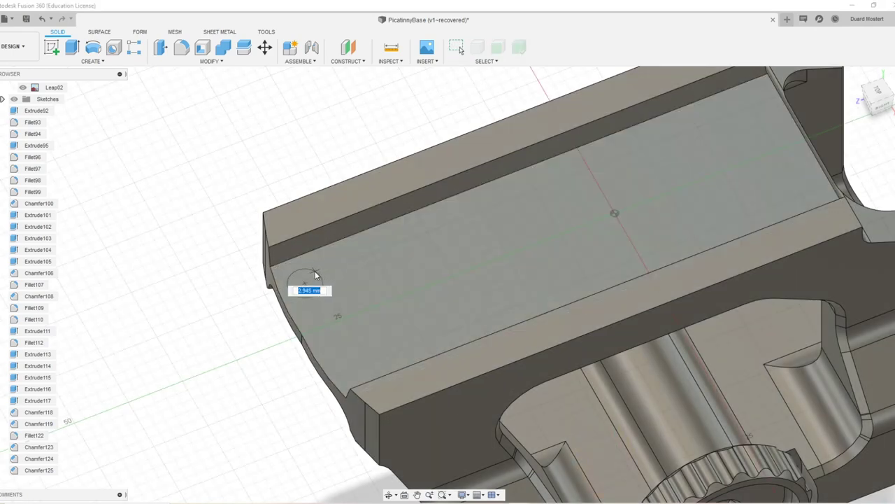
click(313, 278)
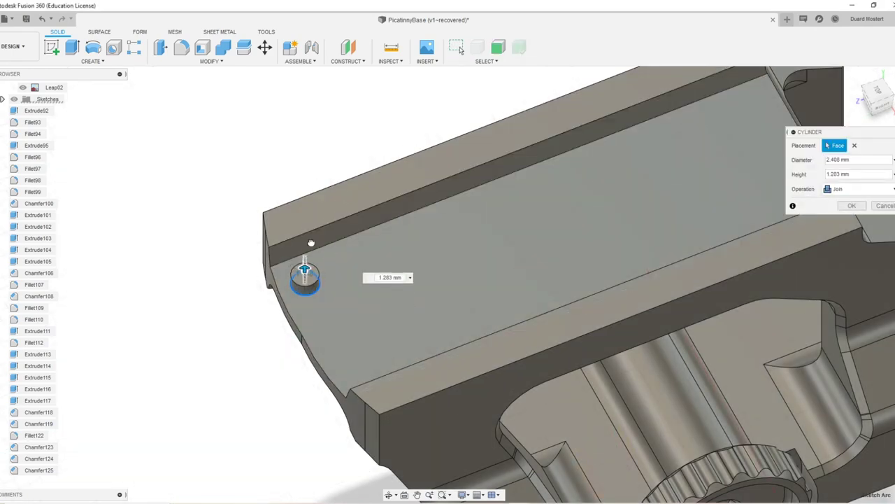
click(850, 188)
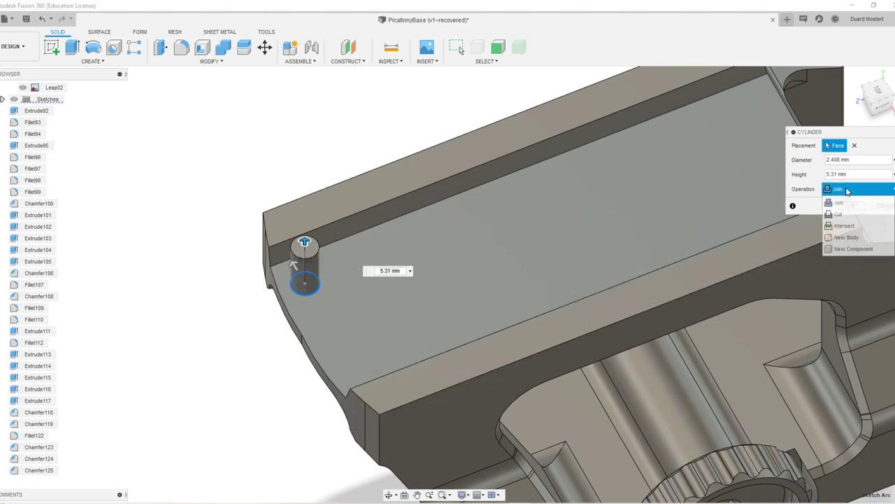
click(844, 238)
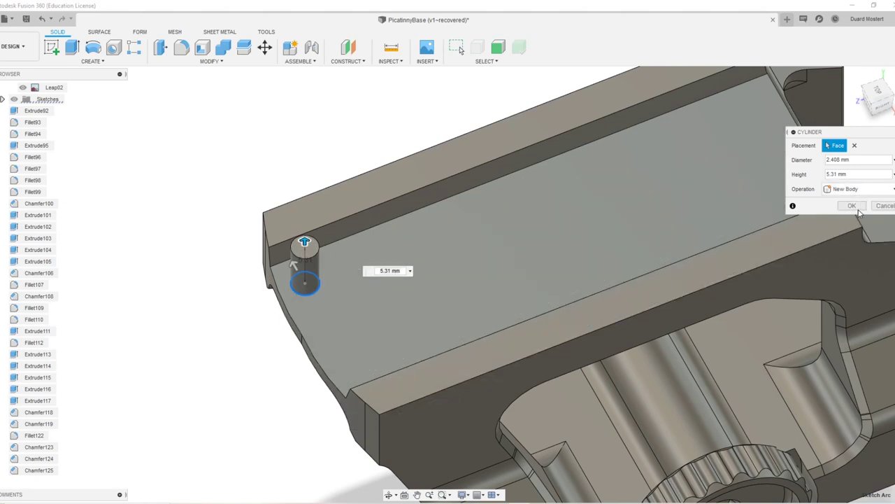
click(852, 205)
key(m)
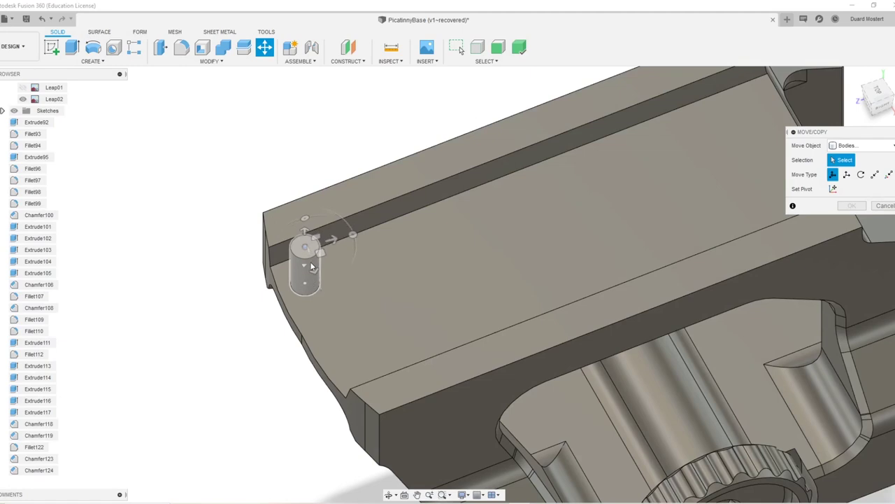
click(312, 266)
shift+middle_drag(480, 271, 488, 273)
click(877, 307)
Step: Move the cylinder inward from the channel's front corner and lower it about 3 mm, partly into the channel floor
double_click(297, 221)
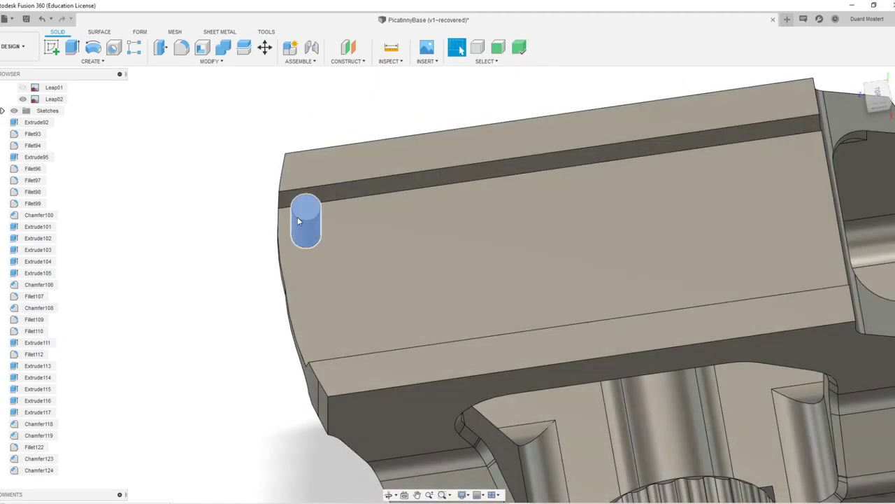
key(m)
click(306, 215)
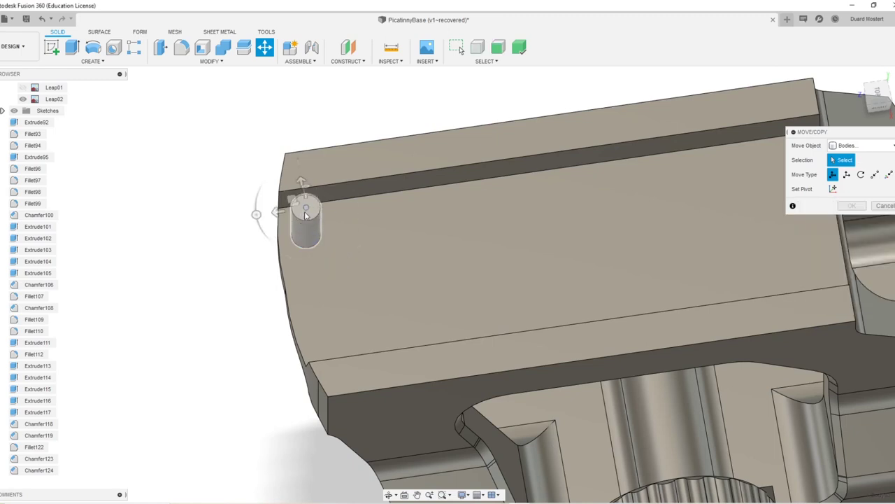
click(306, 210)
drag(294, 203, 296, 206)
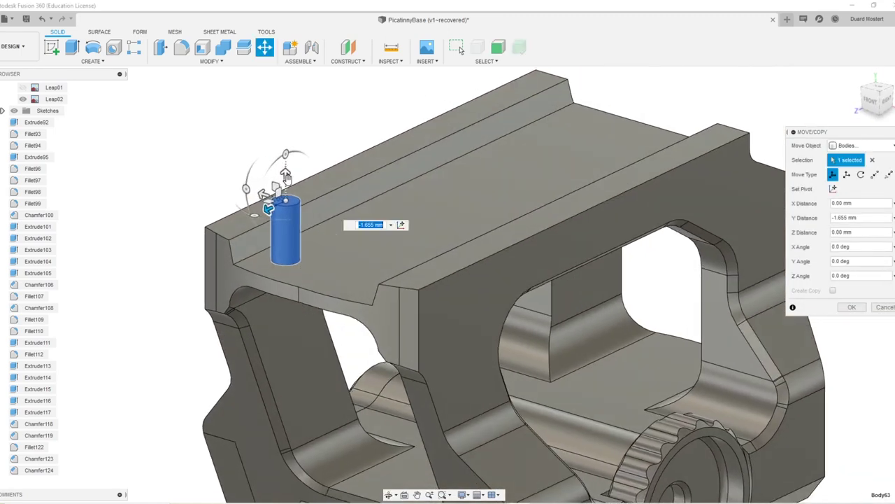
drag(286, 174, 285, 207)
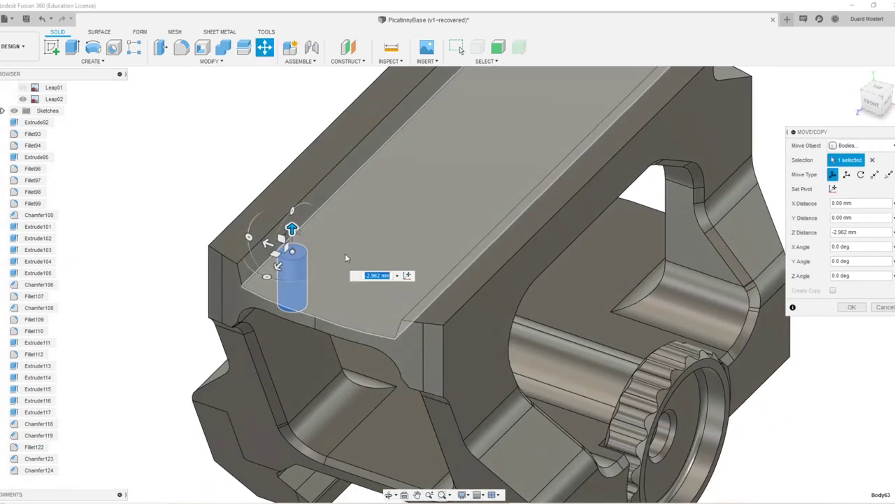
drag(301, 279, 308, 283)
shift+middle_drag(307, 284, 291, 293)
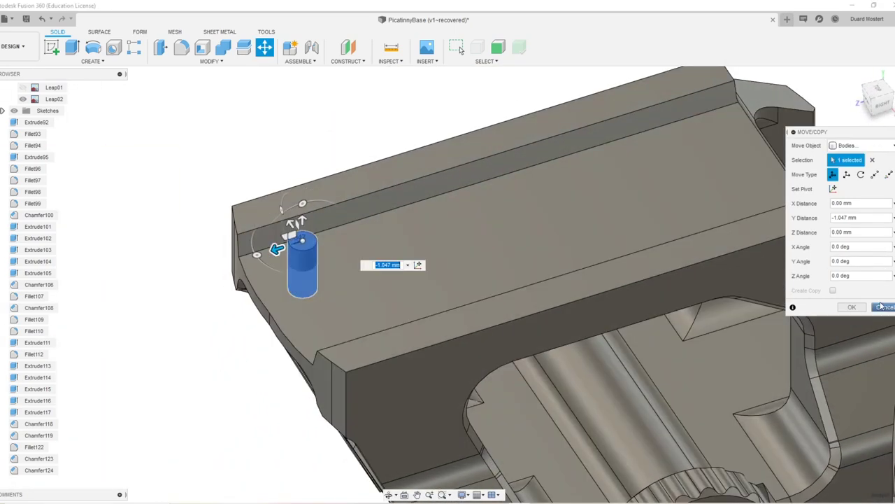
key(Return)
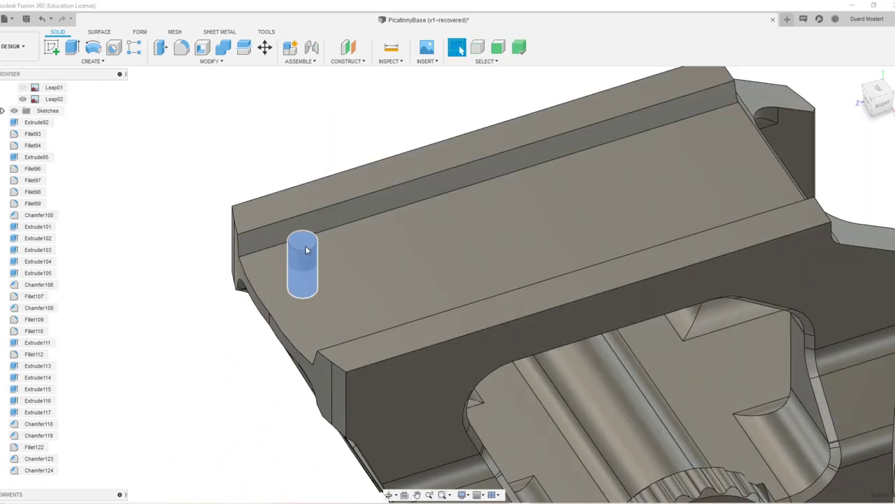
Step: Copy the cylinder about 38.7 mm along the top channel to its rear corner
key(m)
drag(285, 282, 711, 180)
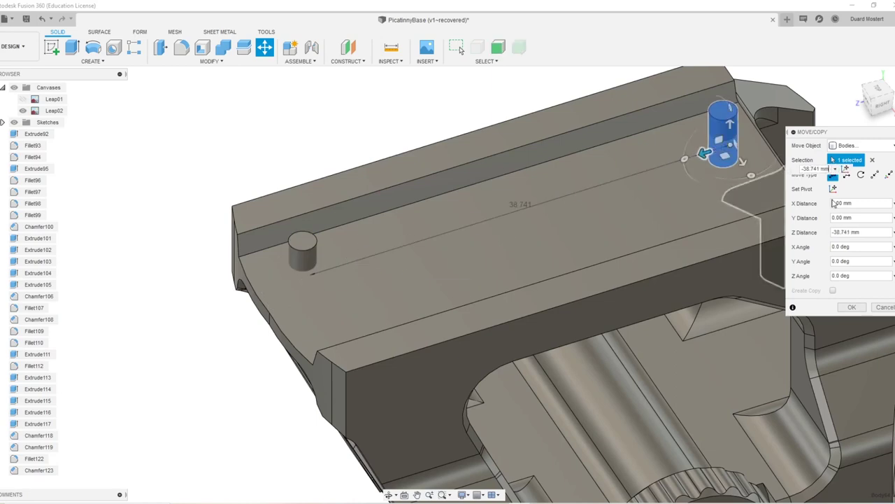
click(852, 307)
Step: Mirror the front and rear cylinder bodies across the YZ plane to the other side of the channel
shift+middle_drag(617, 176, 676, 118)
click(676, 122)
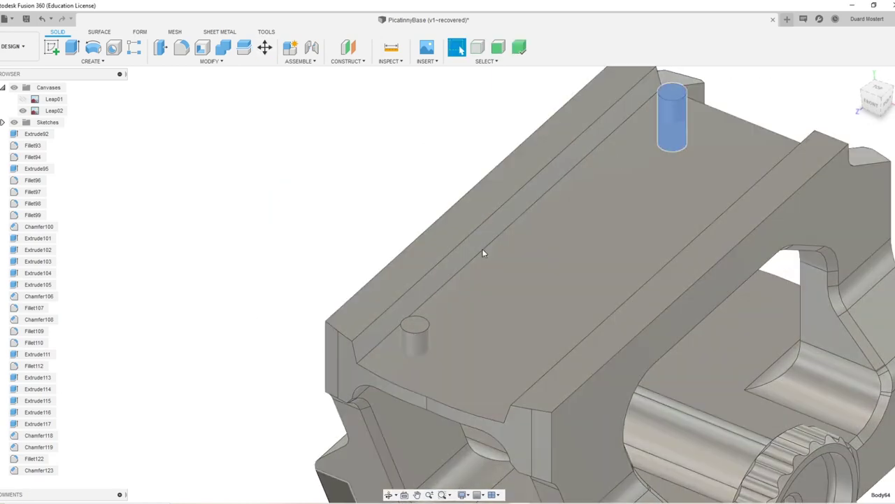
key(shift+m)
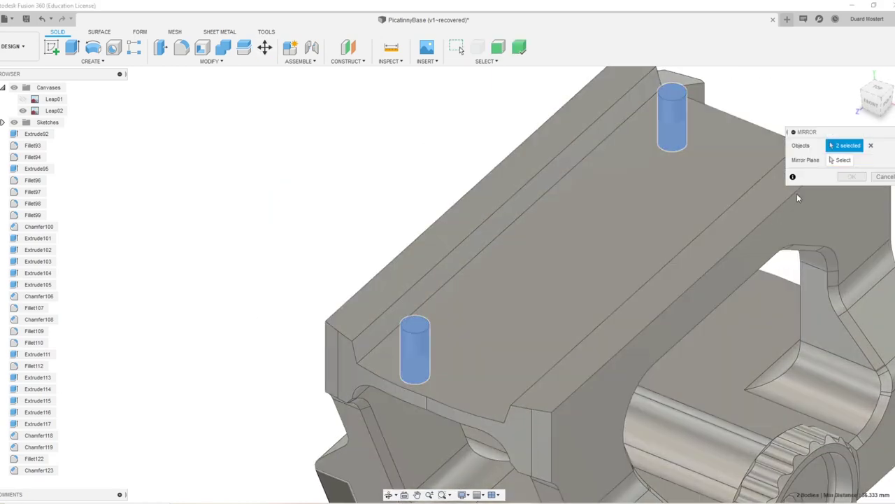
click(842, 161)
scroll(670, 366, down, 4)
scroll(670, 365, down, 3)
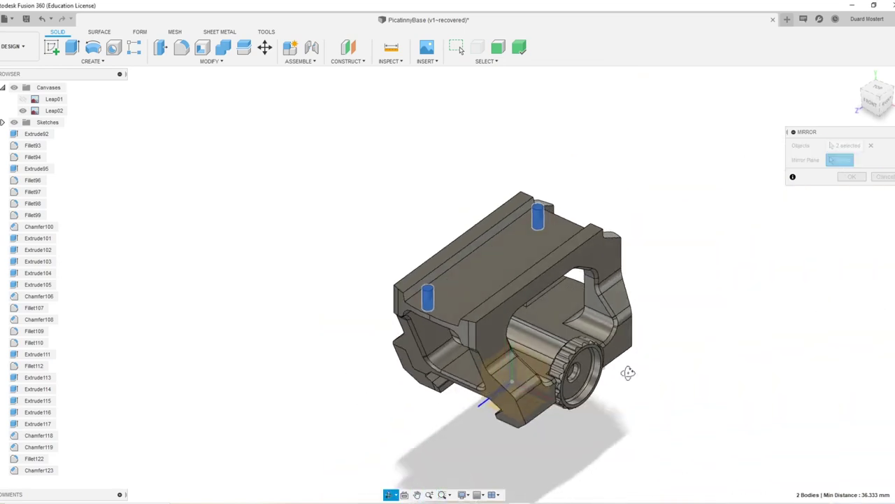
click(495, 369)
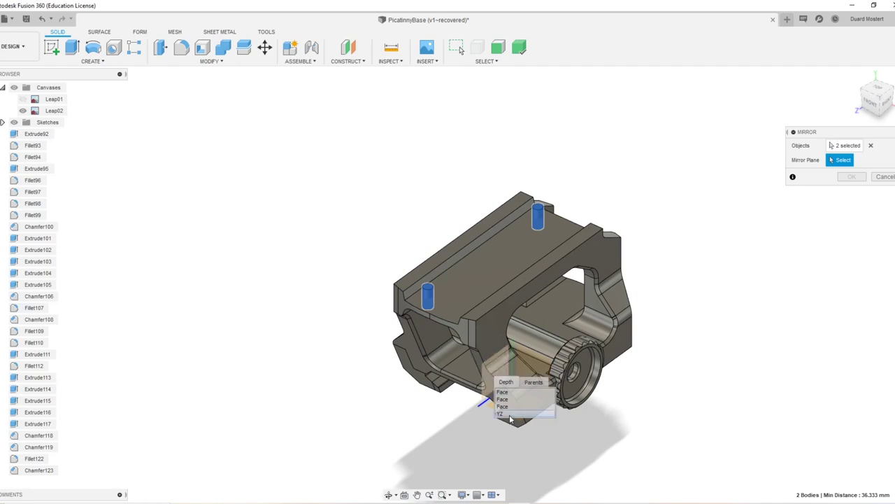
click(501, 414)
click(858, 176)
Step: Cut the four cylinders out of the mount body with Combine, keeping the tool bodies
mouse_move(560, 231)
shift+middle_down()
mouse_move(632, 214)
mouse_move(558, 230)
shift+middle_up()
scroll(463, 303, up, 3)
double_click(477, 275)
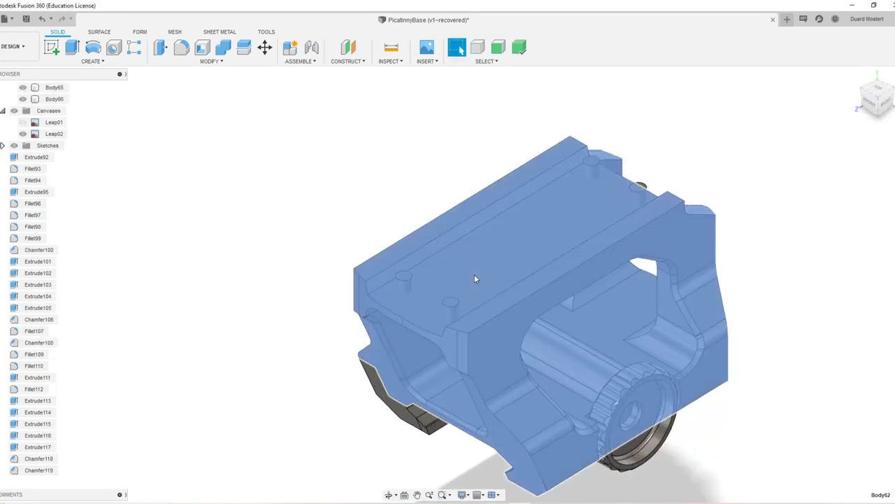
key(c)
click(450, 304)
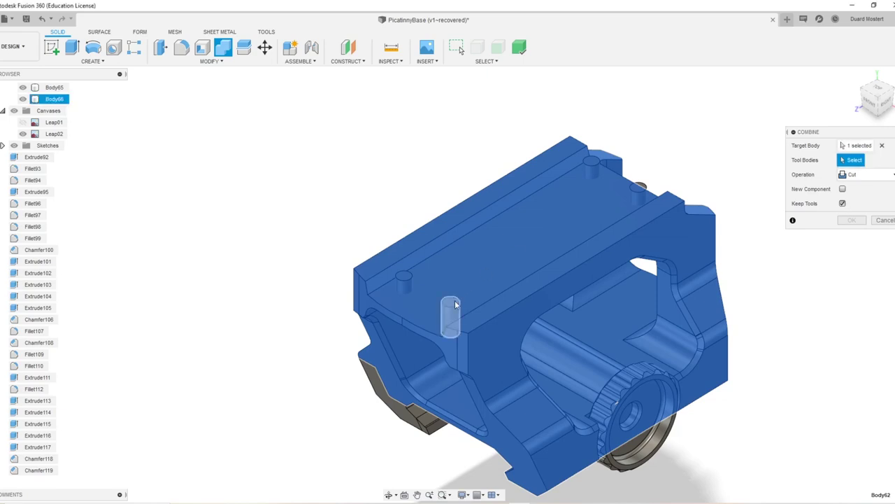
click(403, 278)
click(591, 164)
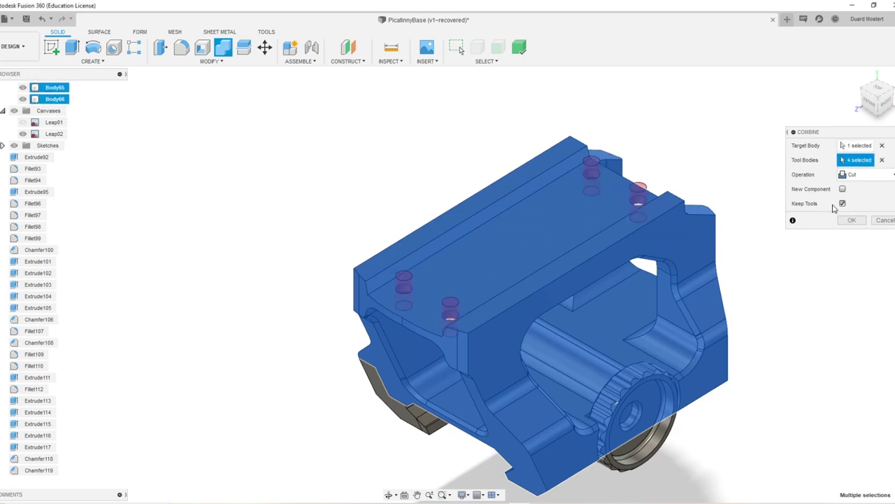
click(846, 225)
Step: Delete the four cylinder bodies from the top channel's corner holes
mouse_move(649, 270)
shift+middle_down()
mouse_move(678, 247)
mouse_move(650, 264)
shift+middle_up()
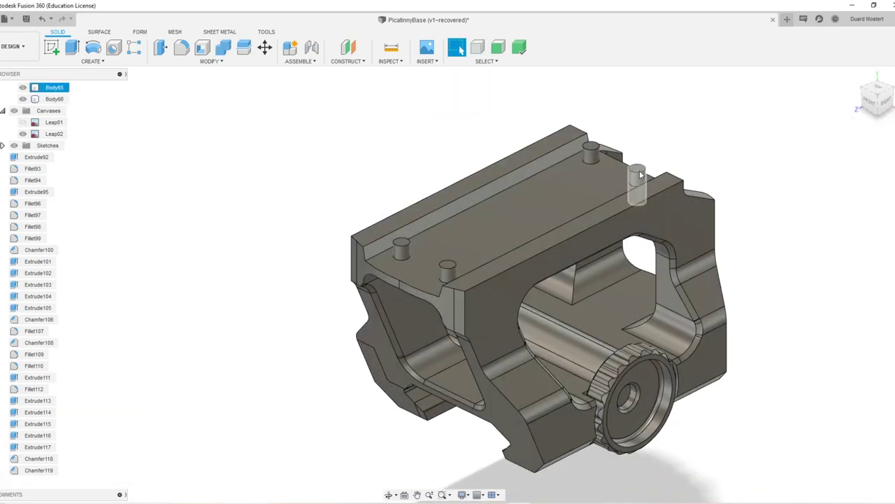
key(Delete)
click(589, 152)
key(Delete)
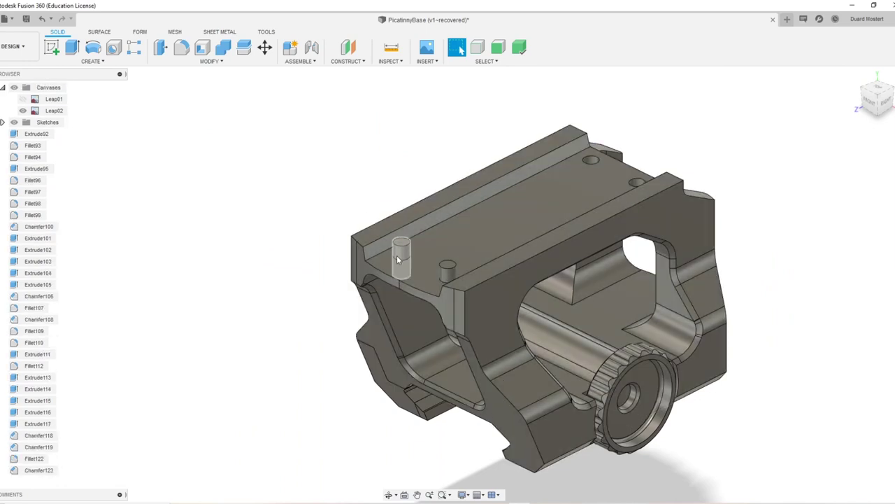
click(399, 256)
key(Delete)
click(449, 272)
key(Delete)
shift+middle_drag(595, 229, 566, 290)
scroll(595, 210, up, 2)
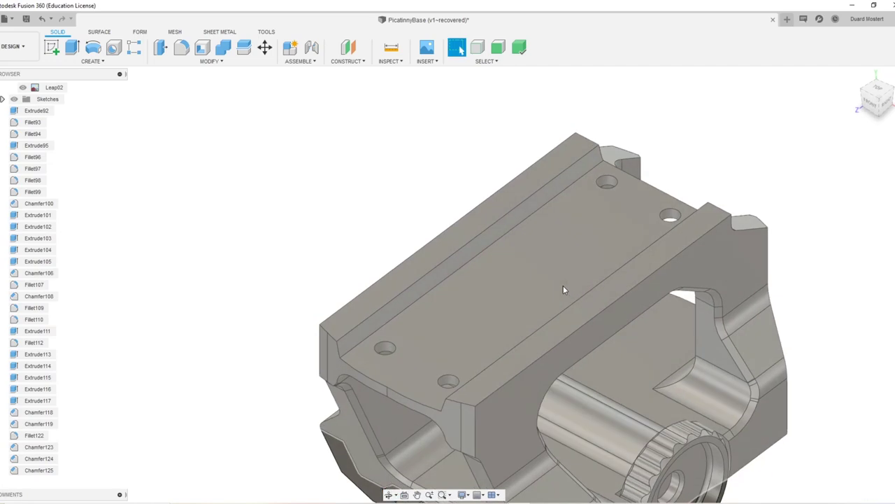
key(s)
click(586, 305)
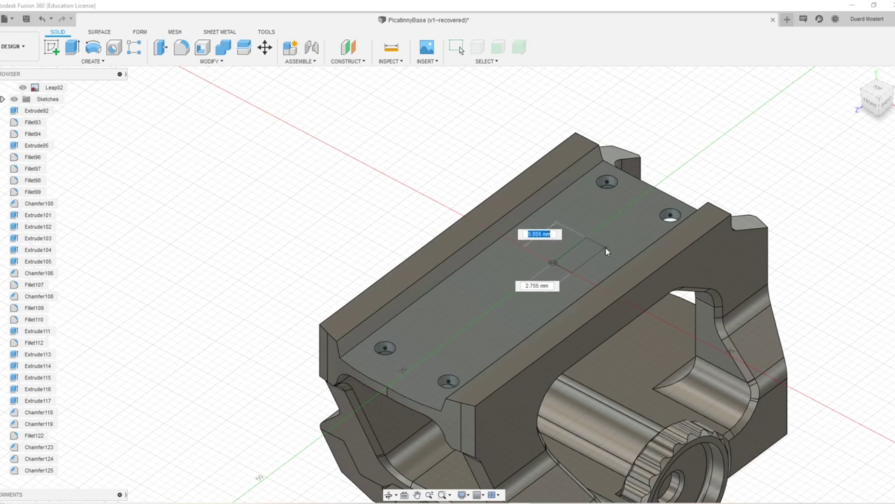
click(625, 228)
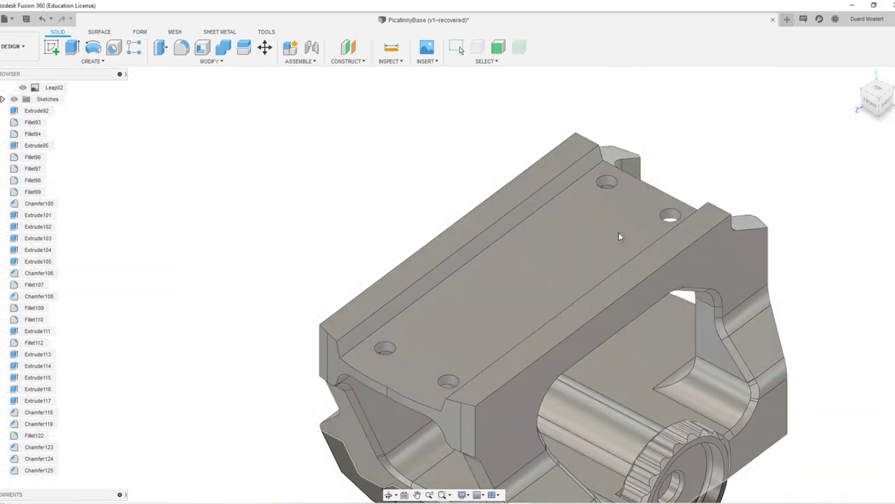
Step: Sketch a center rectangle of about 28 mm² at the middle of the top channel floor
key(s)
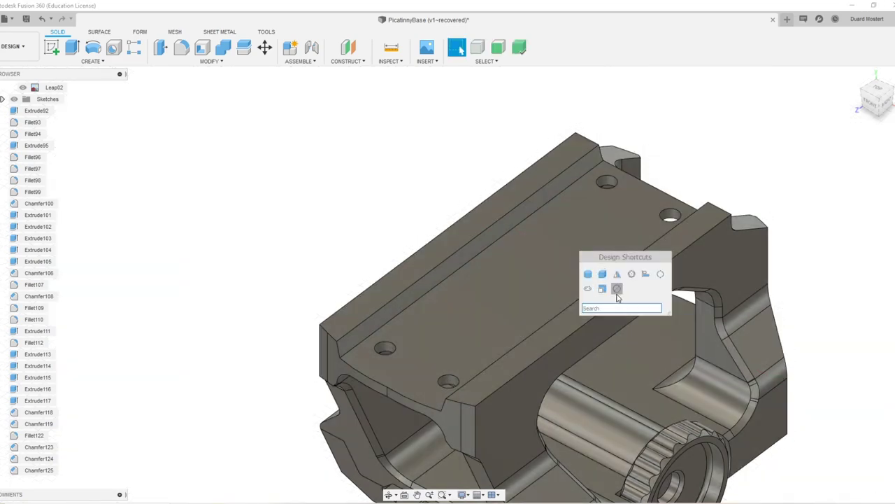
text(center)
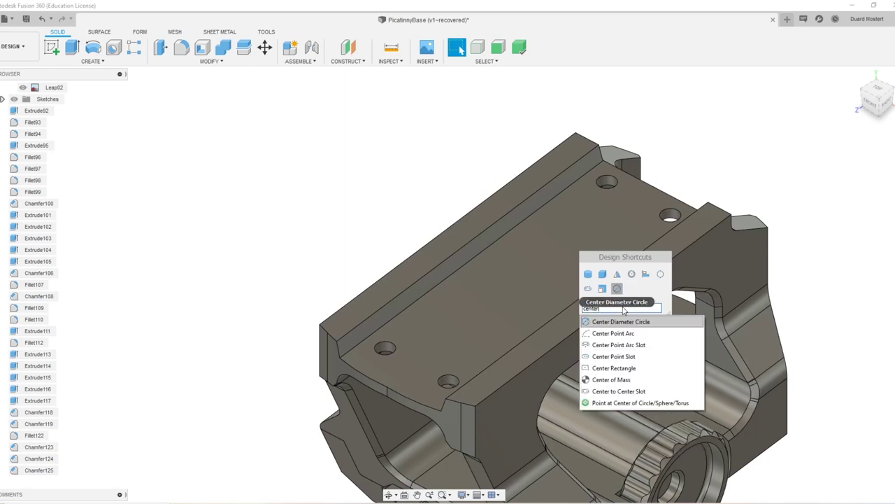
click(614, 368)
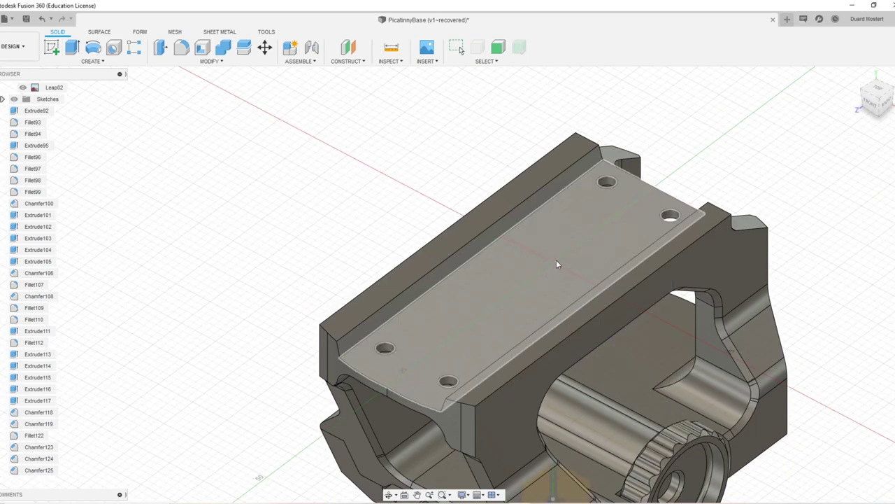
click(556, 260)
click(444, 281)
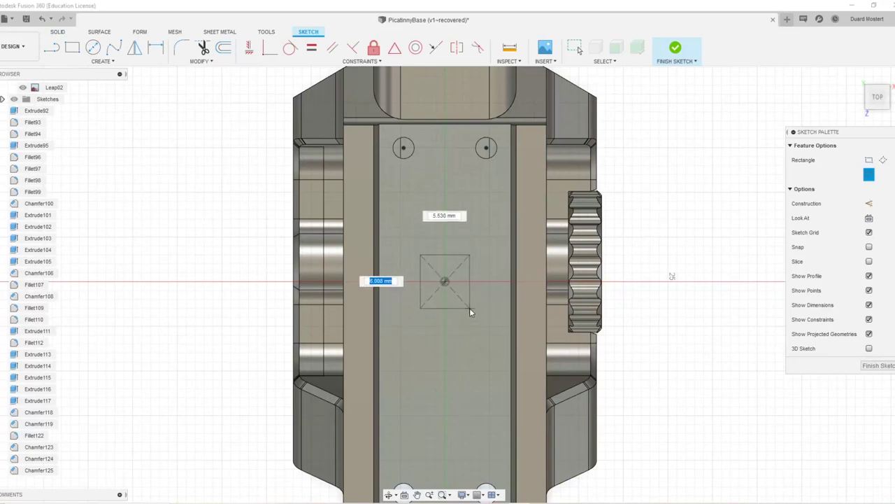
click(464, 310)
shift+middle_drag(464, 310, 503, 272)
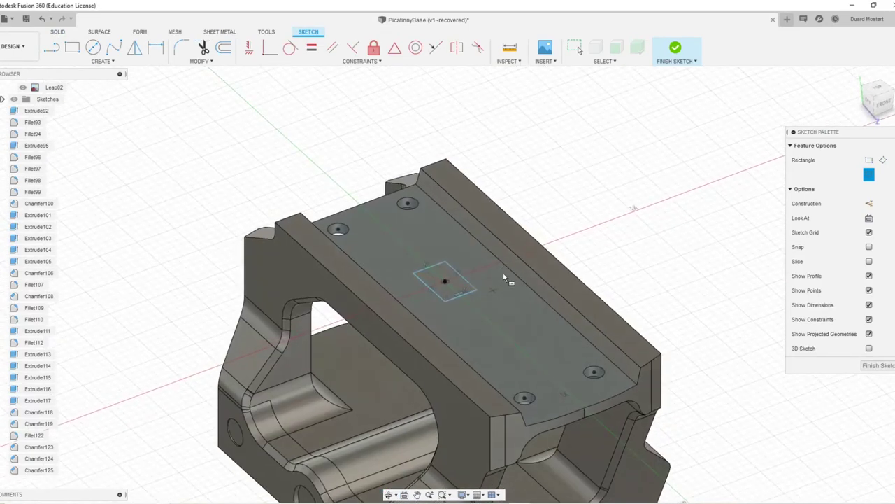
Step: Extrude the rectangle about 1.06 mm upward and join it to the mount as a raised block
key(e)
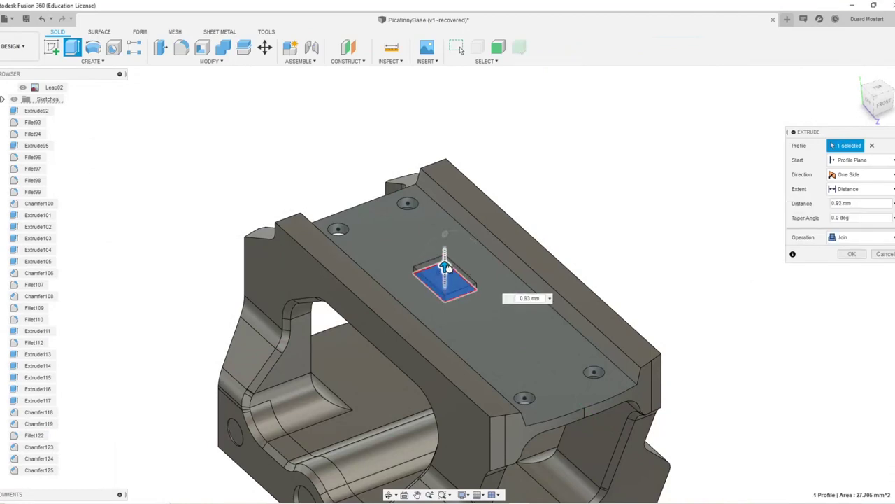
drag(448, 268, 447, 265)
shift+middle_drag(476, 302, 519, 287)
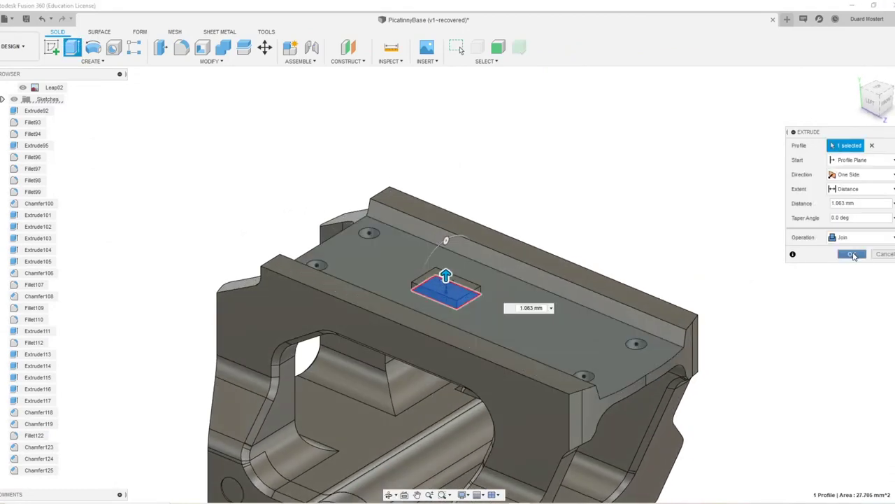
click(853, 255)
Step: Try a constant-radius fillet of about 0.73 mm on the two rim edges of the side clamp's central circular recess
scroll(693, 267, down, 4)
shift+middle_drag(686, 267, 623, 290)
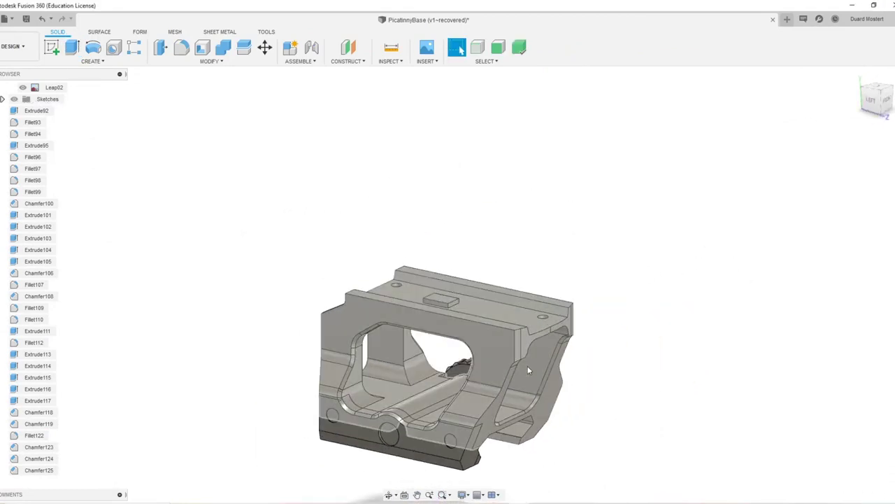
shift+middle_drag(528, 370, 726, 366)
scroll(577, 260, up, 4)
shift+middle_drag(471, 424, 382, 355)
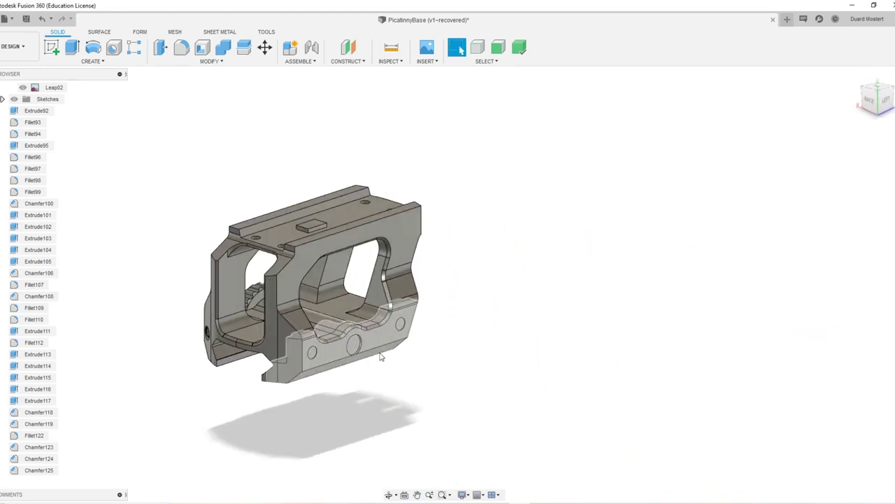
scroll(382, 355, up, 6)
middle_drag(309, 388, 468, 294)
key(f)
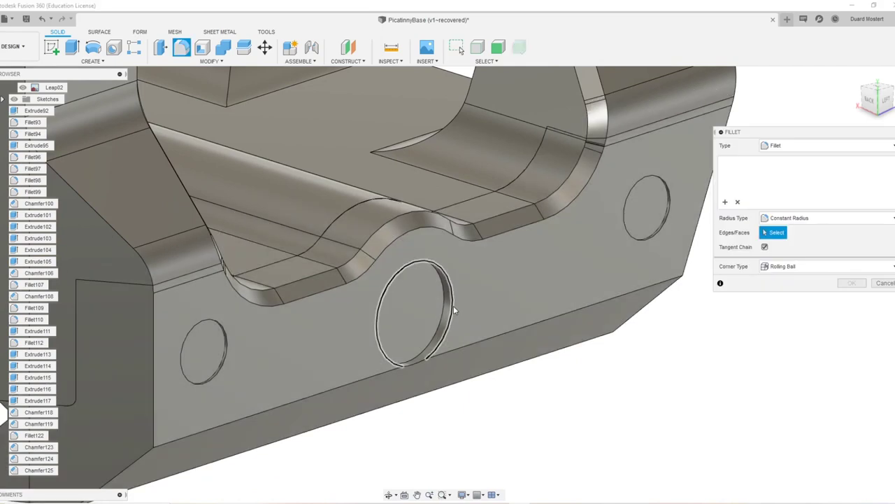
click(452, 319)
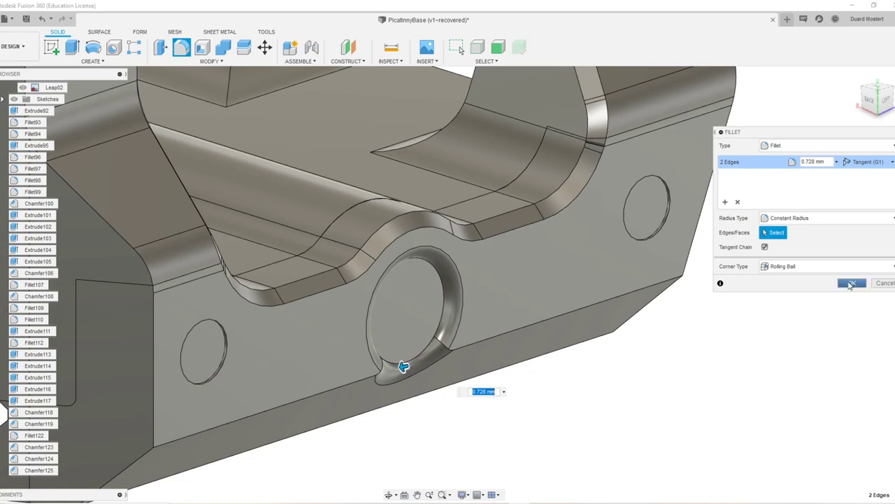
click(851, 284)
scroll(560, 329, down, 5)
shift+middle_drag(538, 299, 513, 295)
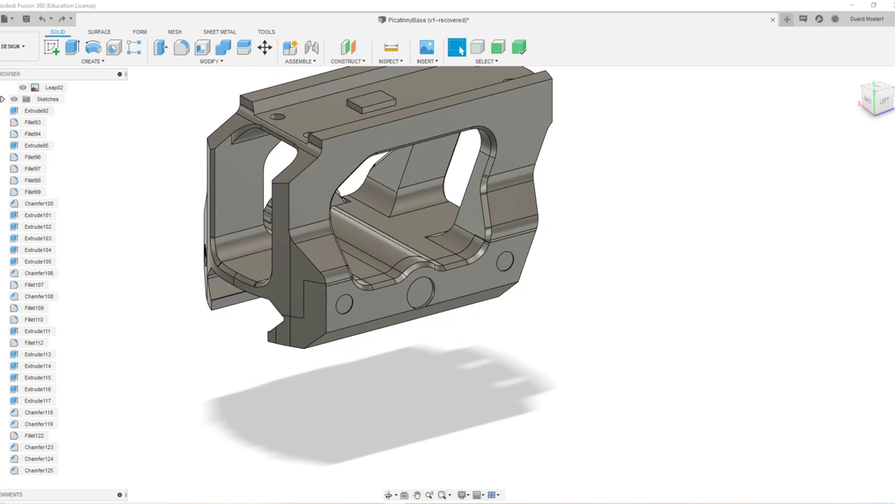
Step: Chamfer the two rim edges of the side clamp's central circular recess with an equal distance of about 0.35 mm
click(429, 278)
scroll(431, 340, up, 5)
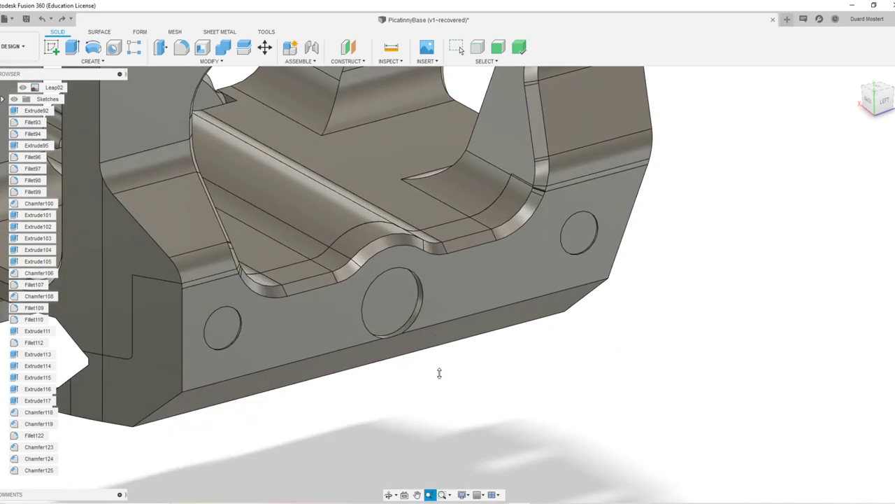
key(c)
click(423, 308)
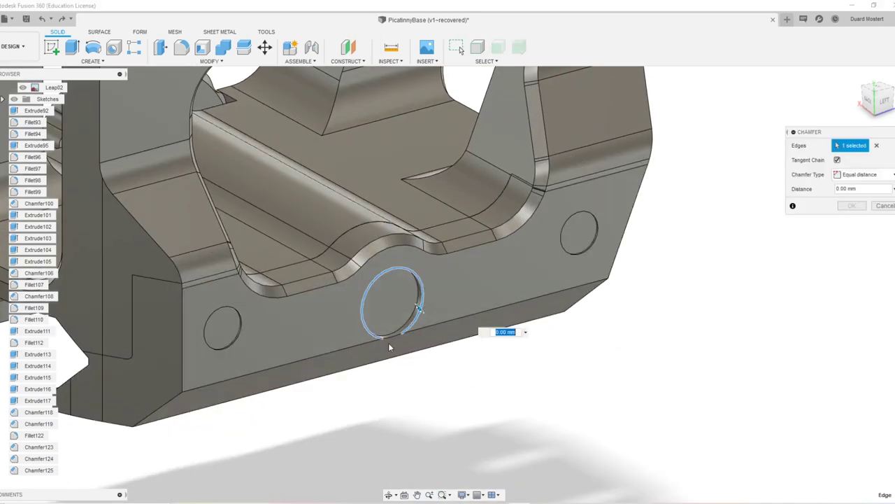
click(396, 338)
shift+middle_drag(396, 339, 400, 334)
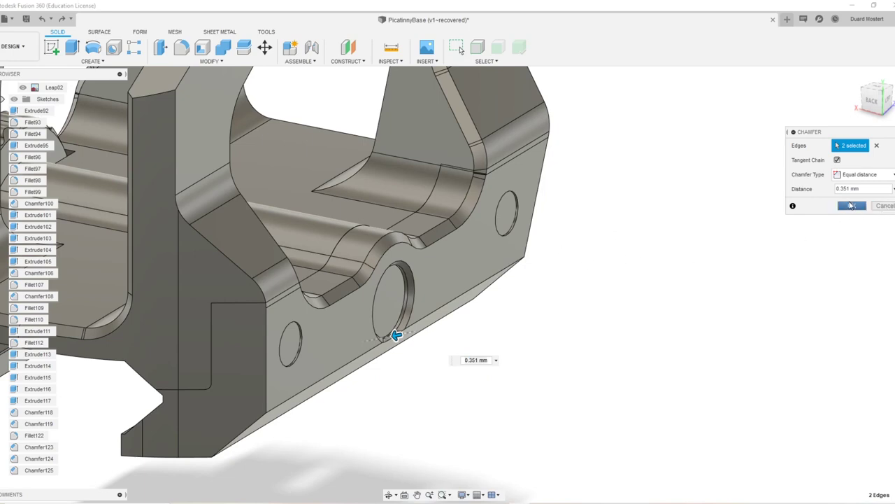
click(852, 205)
scroll(582, 303, down, 10)
shift+middle_drag(486, 226, 532, 266)
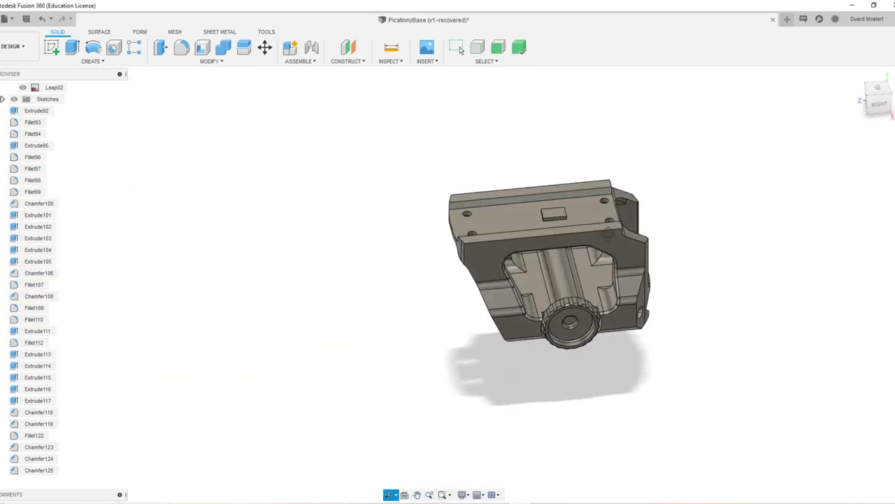
Step: Draw a cylinder base about 4.16 mm in diameter on the channel floor, centered on the rear corner hole farther from the knob
shift+middle_drag(608, 234, 611, 253)
scroll(611, 255, up, 4)
middle_drag(682, 260, 429, 339)
shift+middle_drag(429, 338, 448, 322)
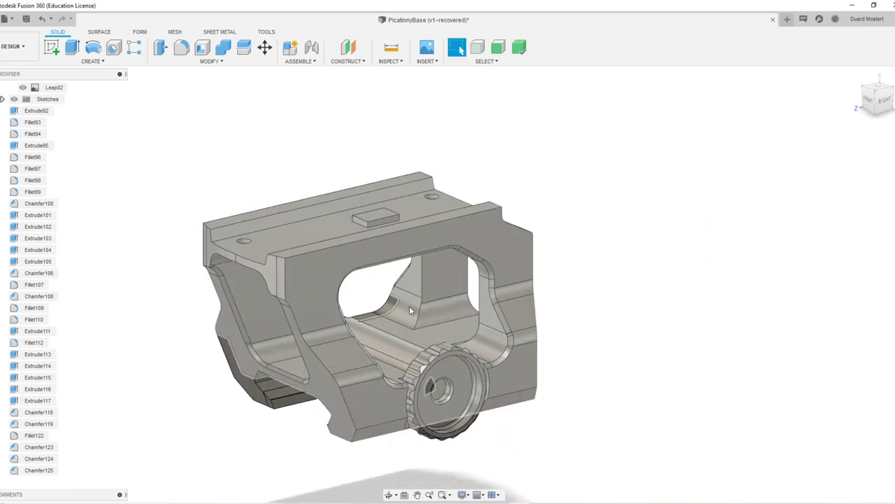
shift+middle_drag(451, 342, 573, 319)
click(881, 96)
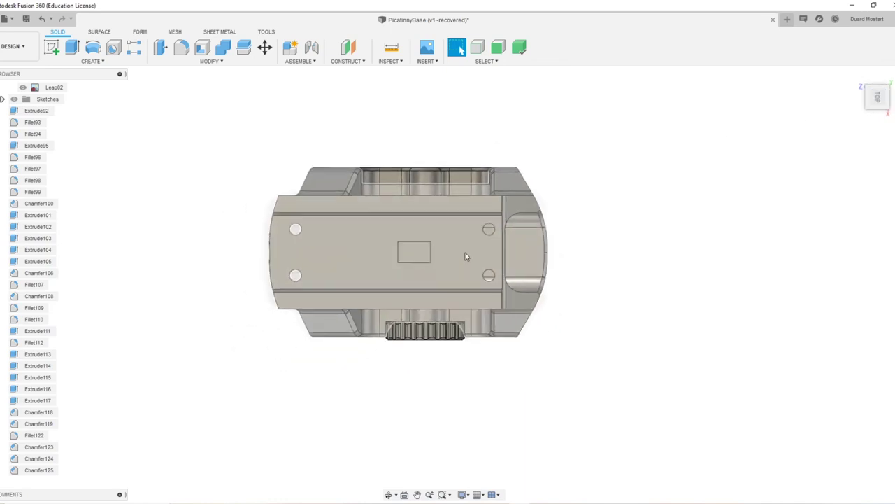
key(s)
click(501, 269)
scroll(532, 237, up, 10)
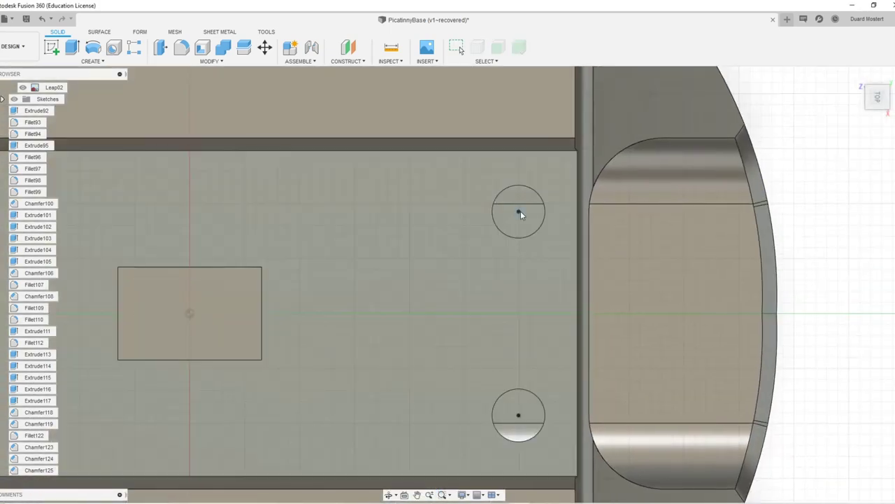
click(519, 212)
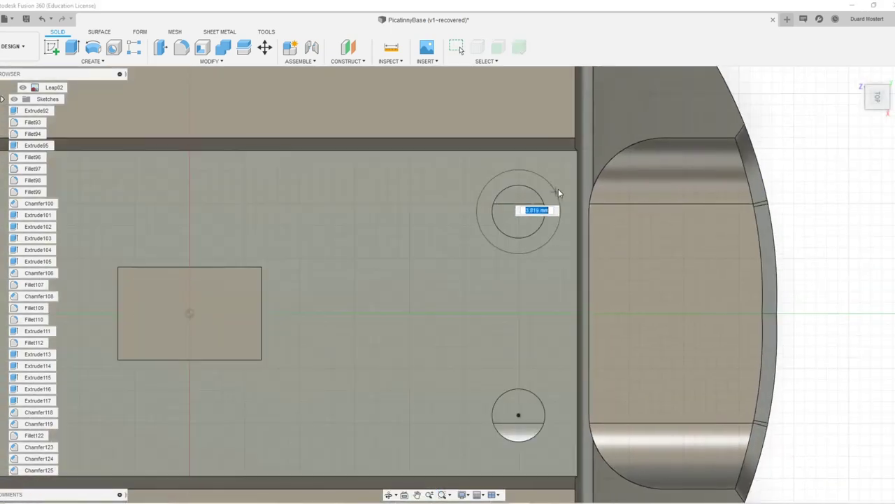
click(555, 183)
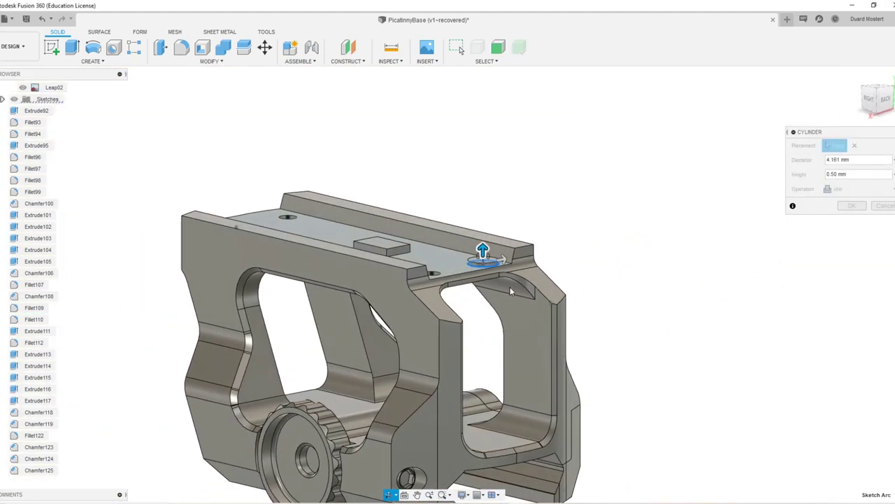
Step: Extend the cylinder about 31.52 mm downward through the mount and create it as a new body
drag(483, 175, 482, 424)
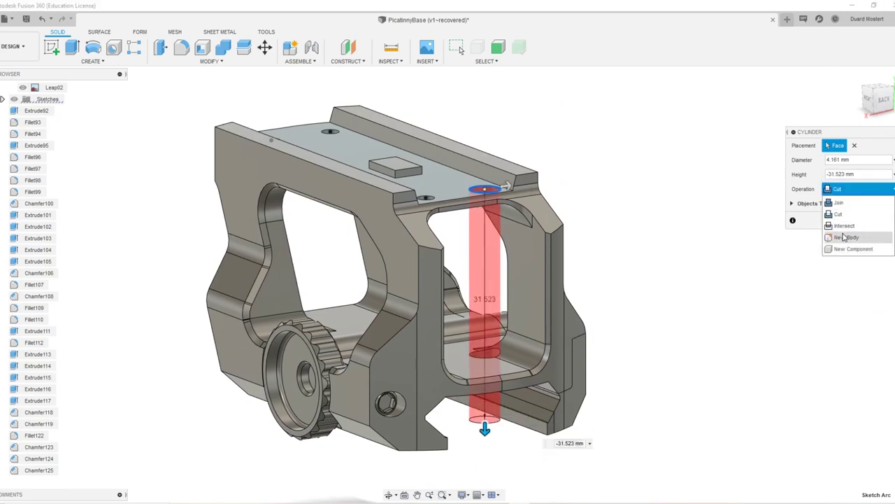
click(844, 238)
click(861, 208)
click(493, 227)
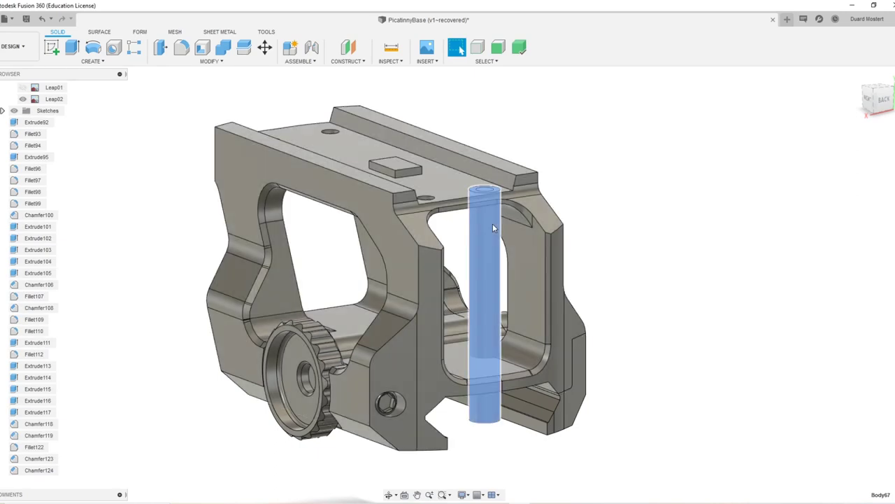
key(m)
scroll(491, 196, down, 2)
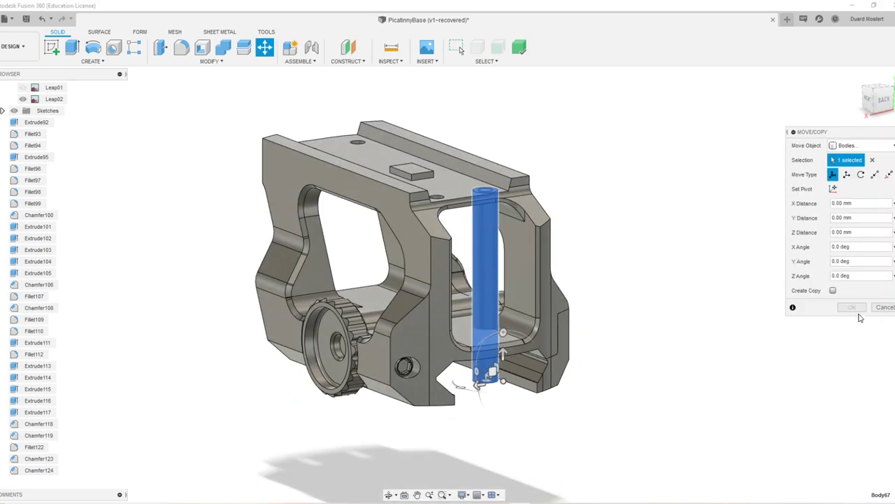
click(883, 308)
Step: Offset the cylinder's upper face about 16.9 mm downward so it ends inside the mount's central opening
scroll(481, 194, up, 5)
key(q)
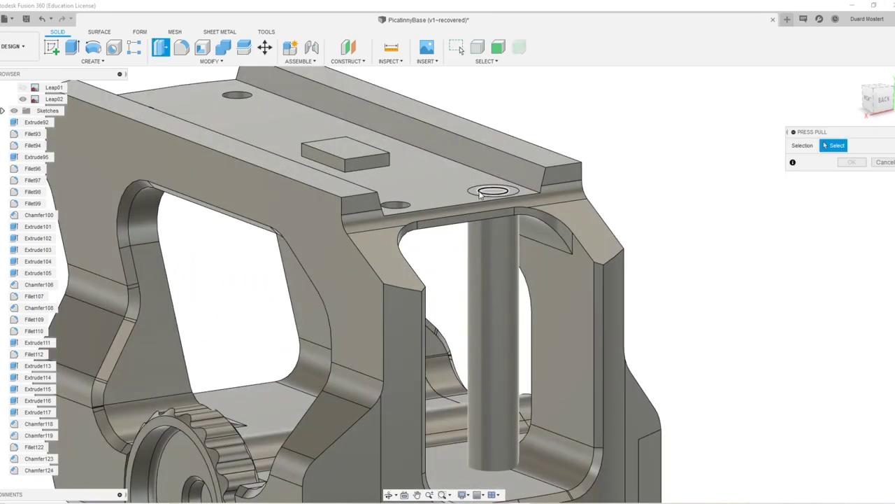
click(477, 195)
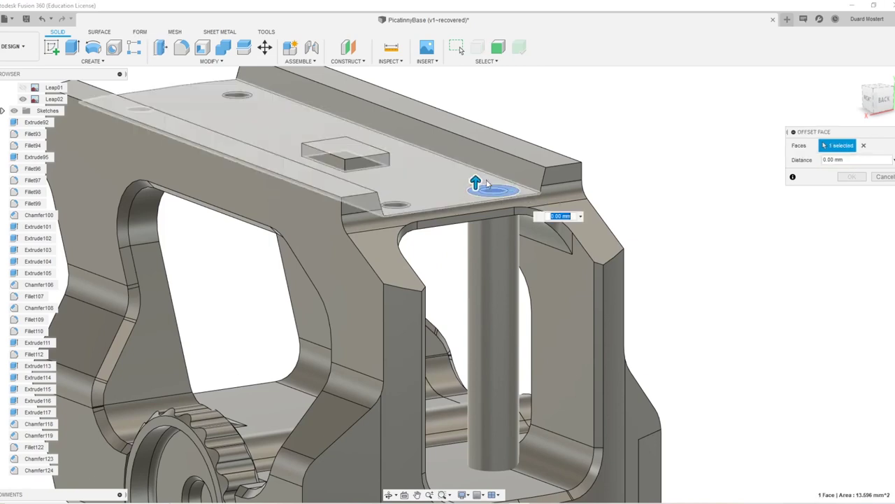
drag(474, 186, 473, 394)
shift+middle_drag(474, 394, 580, 288)
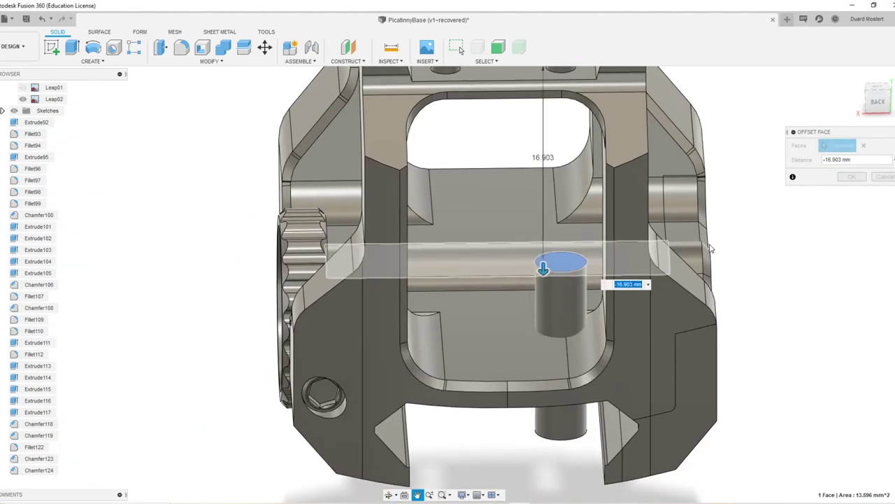
click(852, 179)
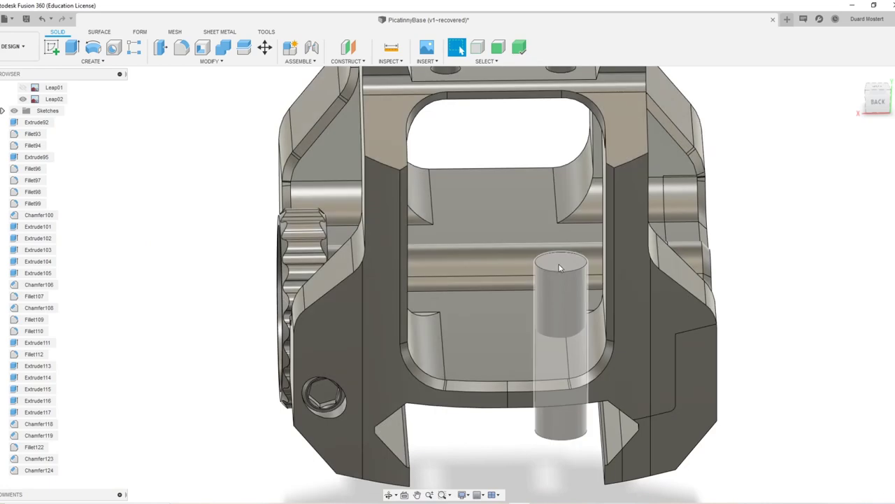
Step: Mirror the shortened cylinder to the knob side about the mount's lengthwise vertical center plane
click(561, 267)
key(shift+m)
click(842, 162)
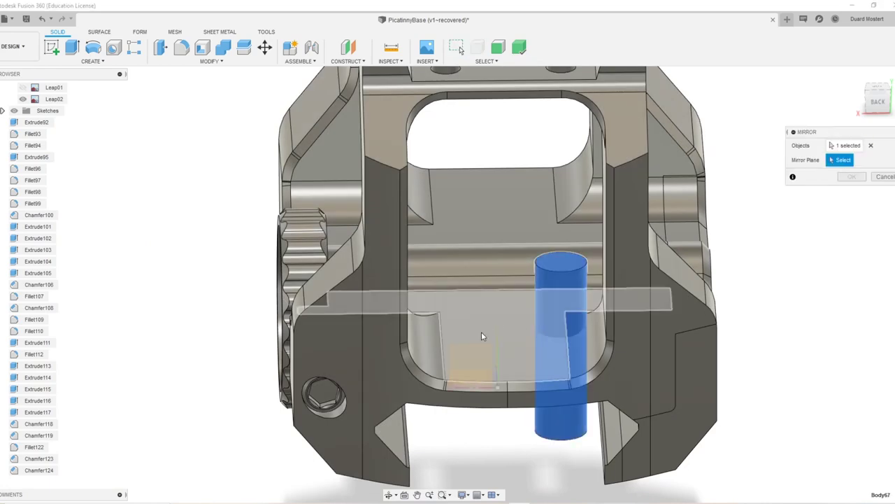
shift+middle_drag(482, 335, 605, 280)
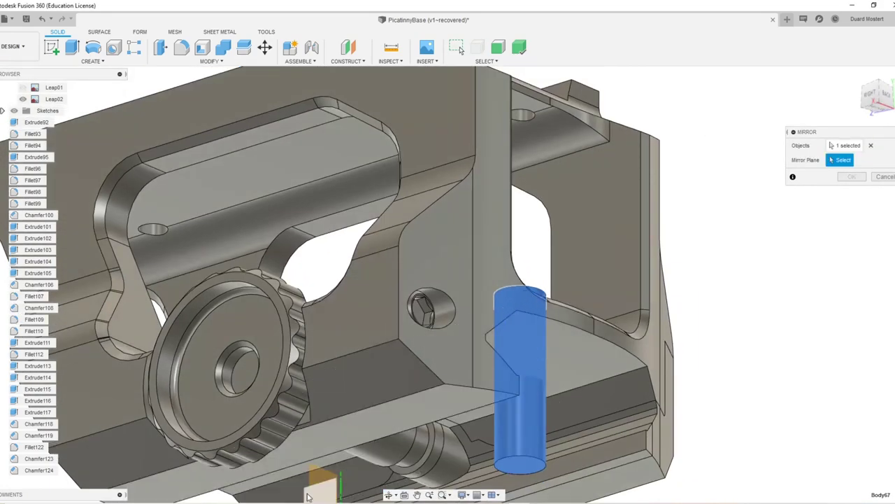
click(308, 496)
shift+middle_drag(815, 224, 705, 267)
click(852, 177)
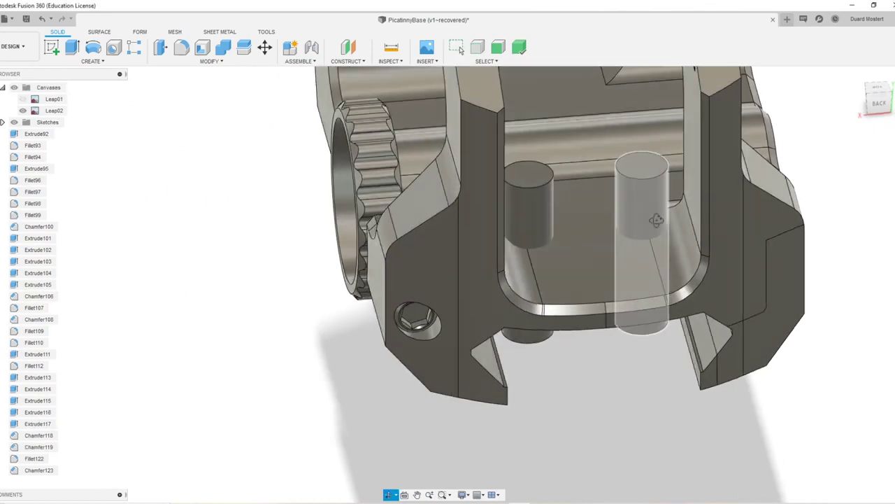
Step: Cut the two cylinders from the mount body with Combine, keeping the tool bodies
shift+middle_drag(656, 220, 611, 267)
click(611, 267)
key(shift+c)
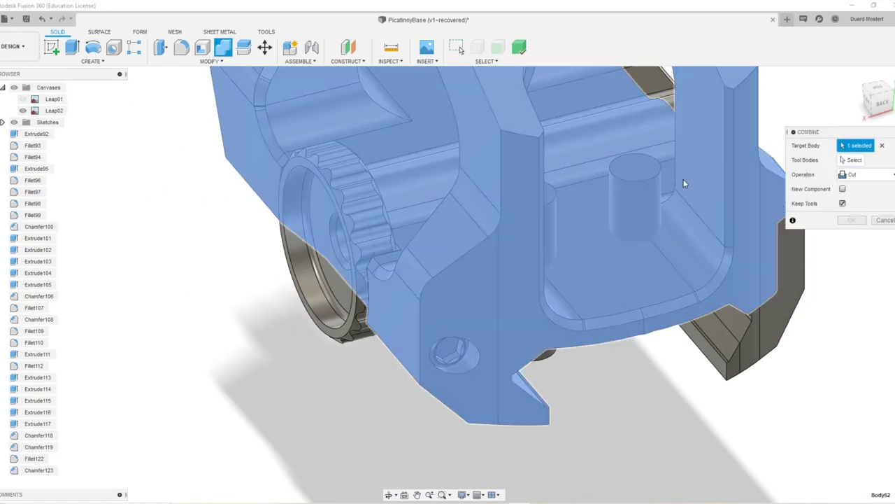
click(853, 160)
click(633, 203)
click(553, 224)
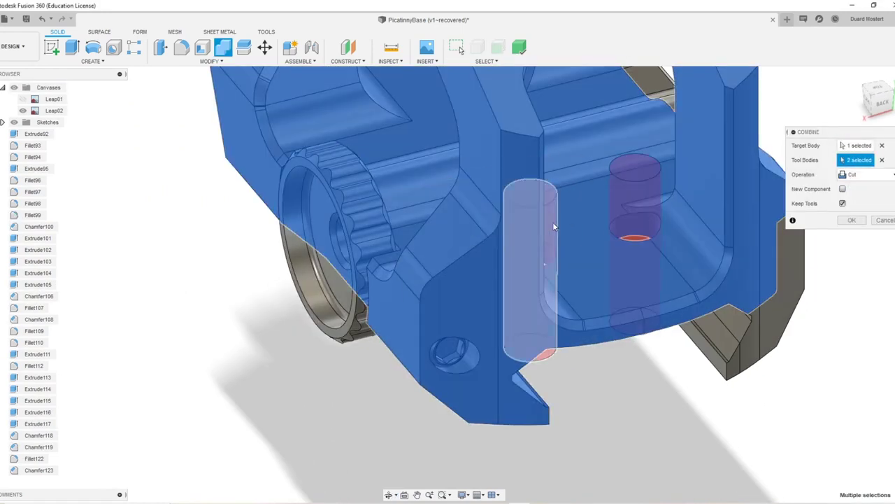
shift+middle_drag(759, 234, 721, 246)
click(851, 221)
scroll(664, 216, down, 4)
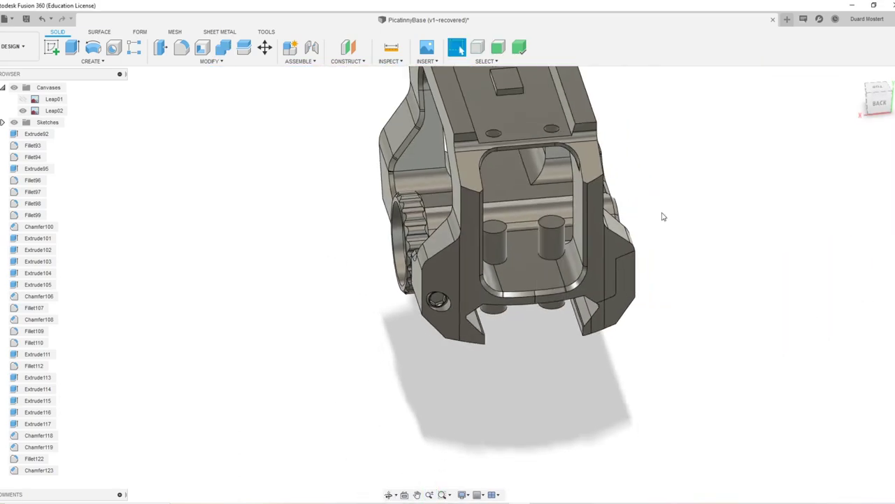
Step: Delete the two tool cylinders, leaving the pair of holes in the mount's lower floor
shift+middle_drag(521, 231, 557, 236)
click(536, 250)
key(Delete)
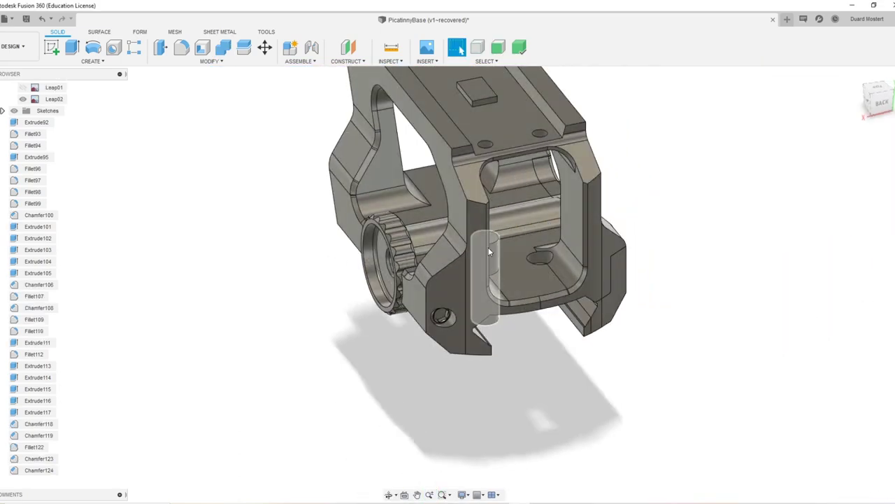
click(489, 250)
key(Delete)
Step: Try enlarging the two holes in the lower floor to a radius of about 2.56 mm by offsetting their faces
scroll(554, 252, up, 5)
shift+middle_drag(623, 233, 665, 266)
key(q)
click(665, 252)
shift+middle_drag(583, 266, 529, 278)
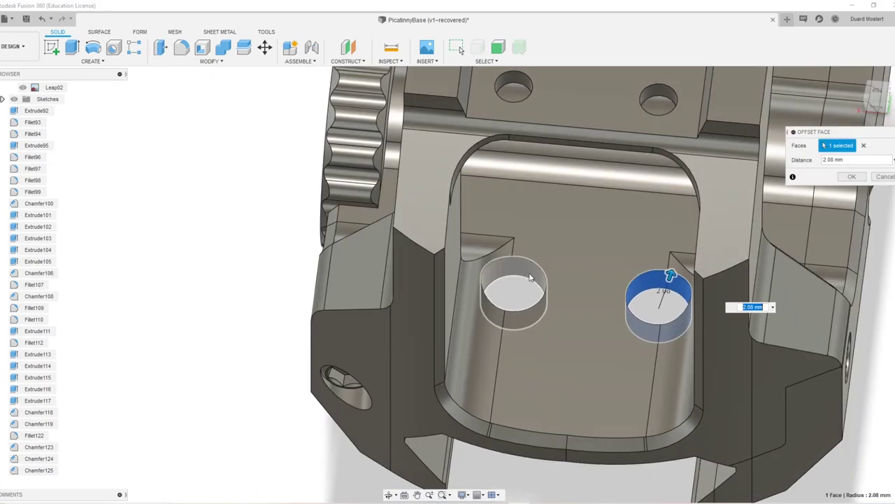
click(530, 270)
drag(531, 264, 534, 261)
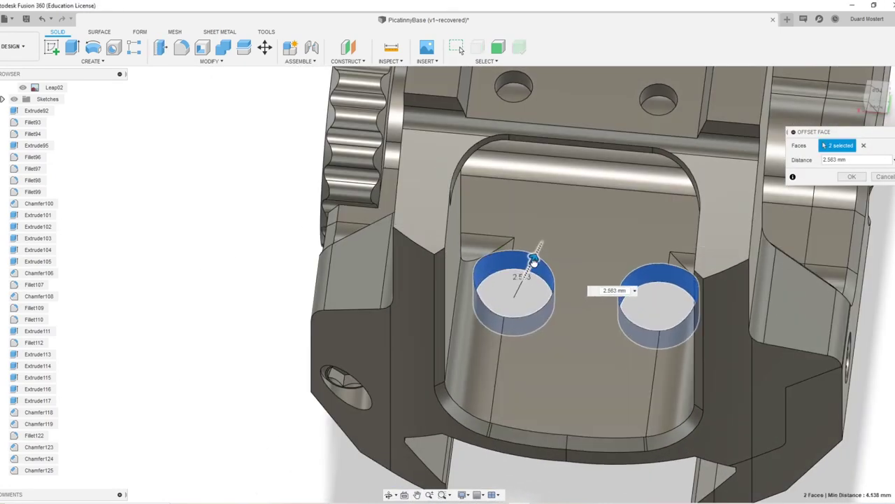
shift+middle_drag(533, 260, 663, 290)
click(855, 178)
Step: Mirror the single short cylinder body about the mount's lengthwise vertical center plane to form a pair
scroll(702, 371, down, 5)
shift+middle_drag(560, 294, 494, 348)
scroll(630, 315, up, 3)
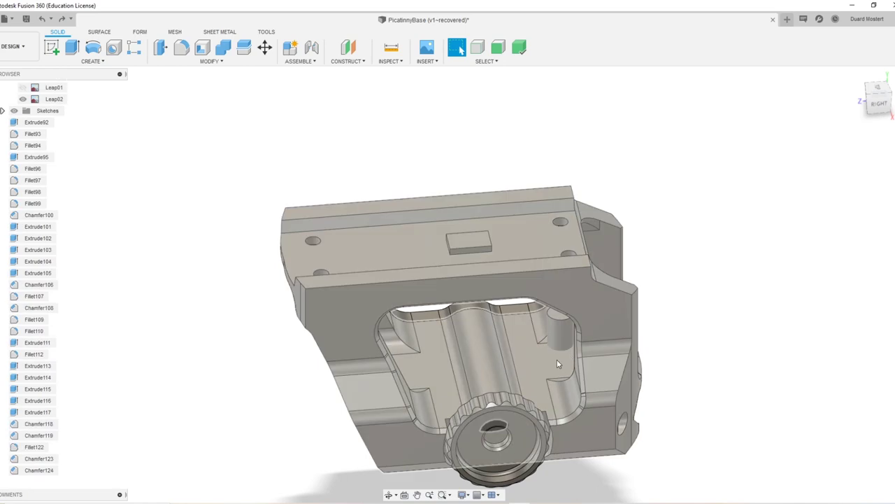
click(565, 338)
shift+middle_drag(712, 317, 630, 314)
key(m)
click(843, 160)
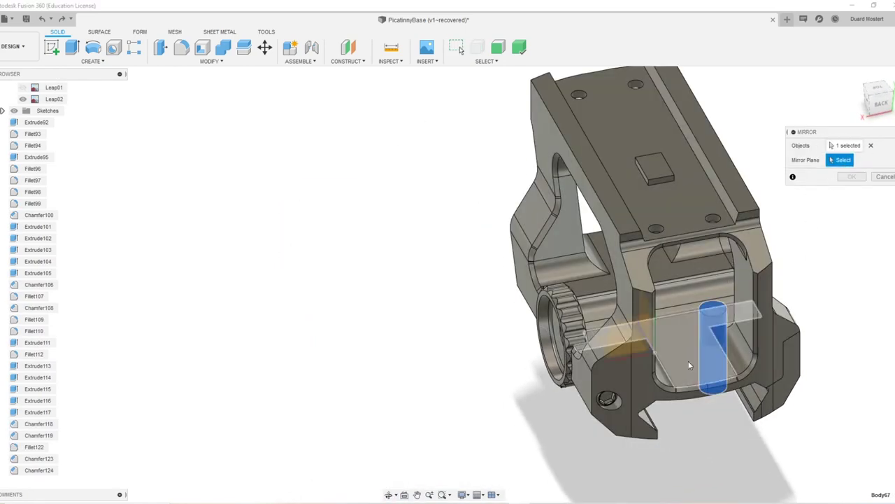
shift+middle_drag(661, 364, 692, 326)
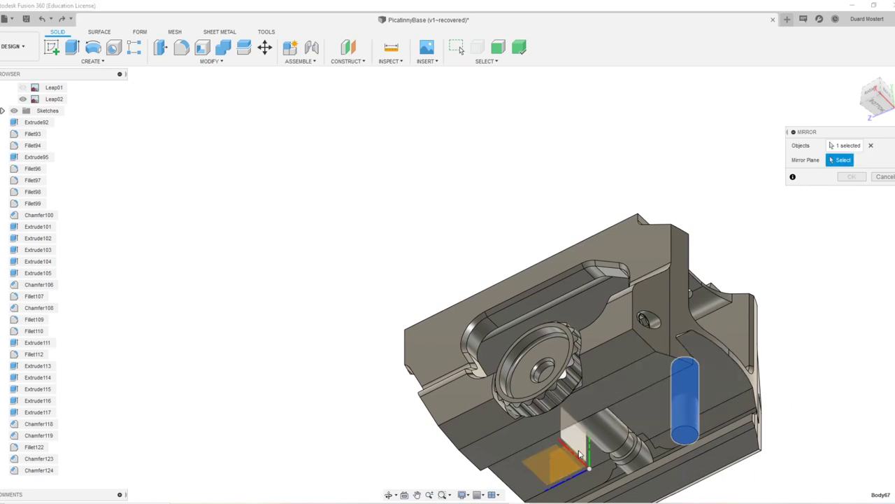
shift+middle_drag(755, 299, 765, 292)
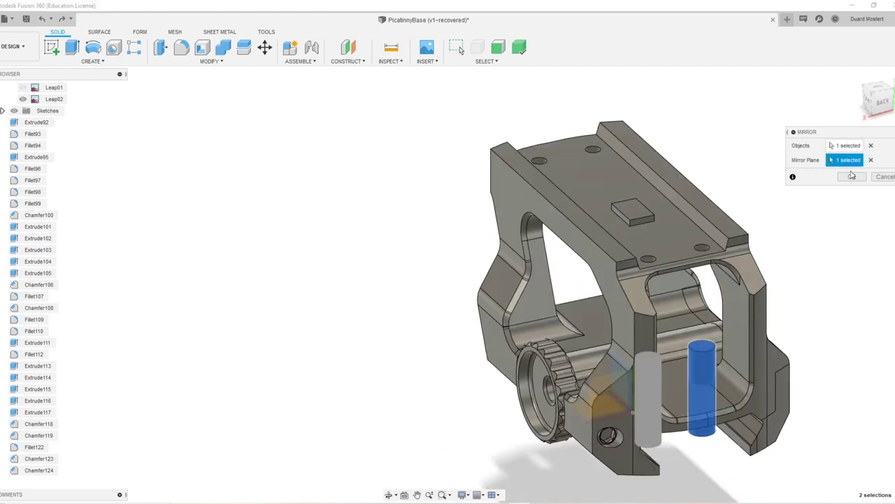
click(852, 175)
Step: Move both cylinders about 2.81 mm along Y toward the middle of the mount, with the pivot on one cylinder's upper face
scroll(661, 282, up, 8)
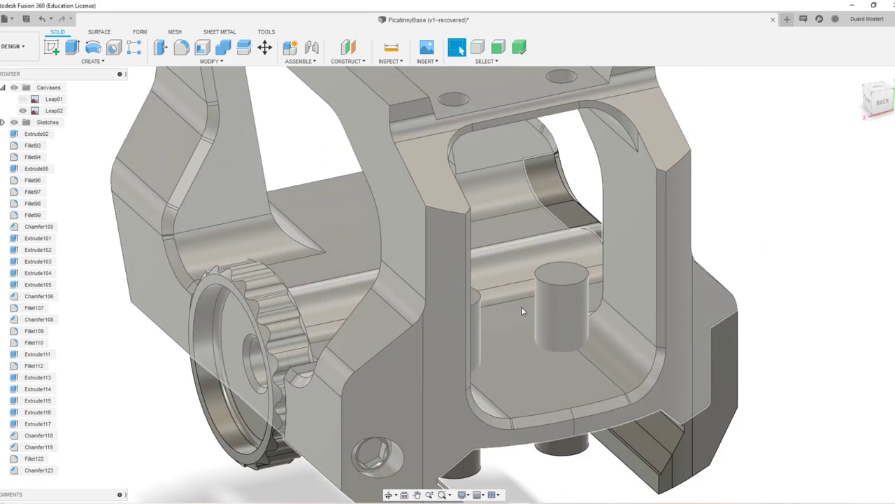
key(m)
click(568, 305)
shift+middle_drag(659, 308, 582, 282)
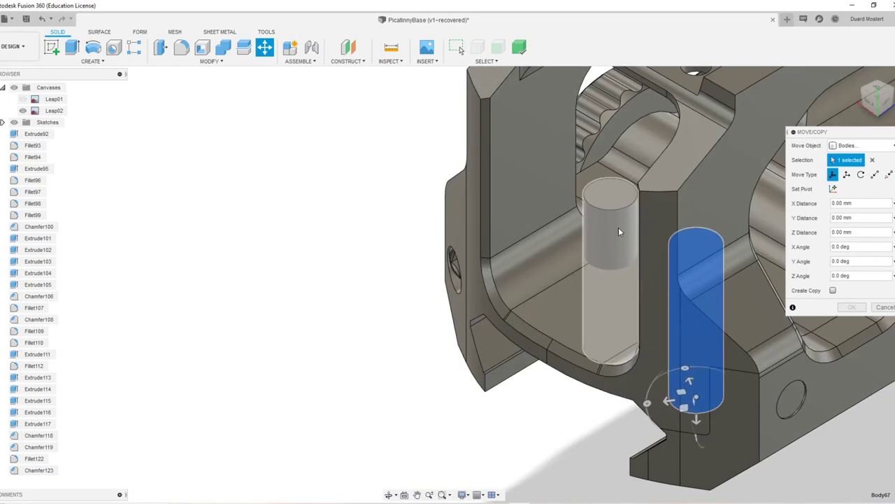
click(619, 231)
shift+middle_drag(618, 231, 769, 251)
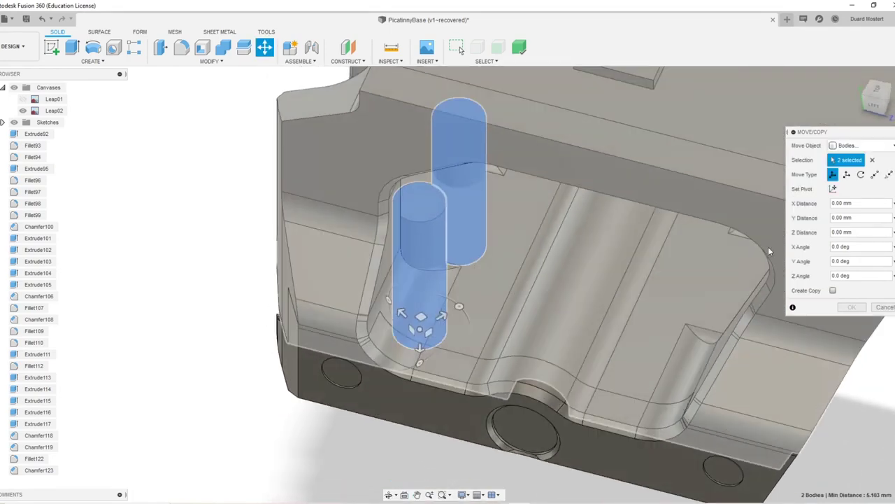
click(834, 189)
click(418, 203)
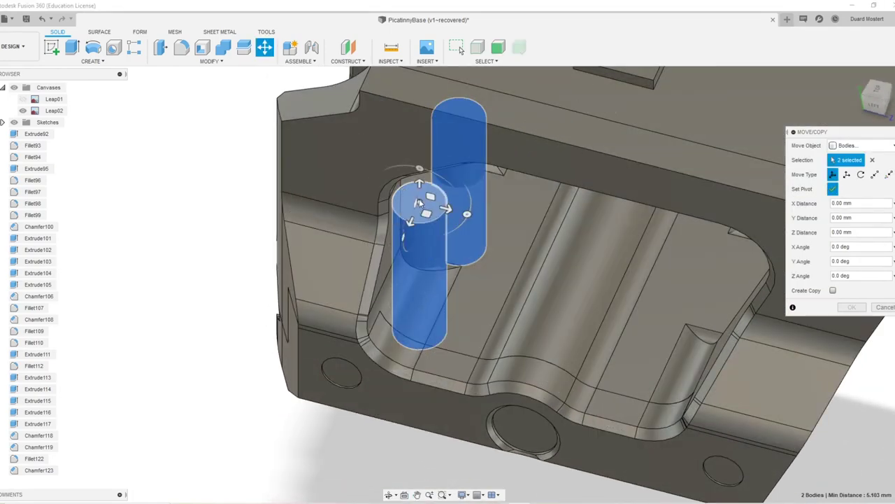
click(832, 191)
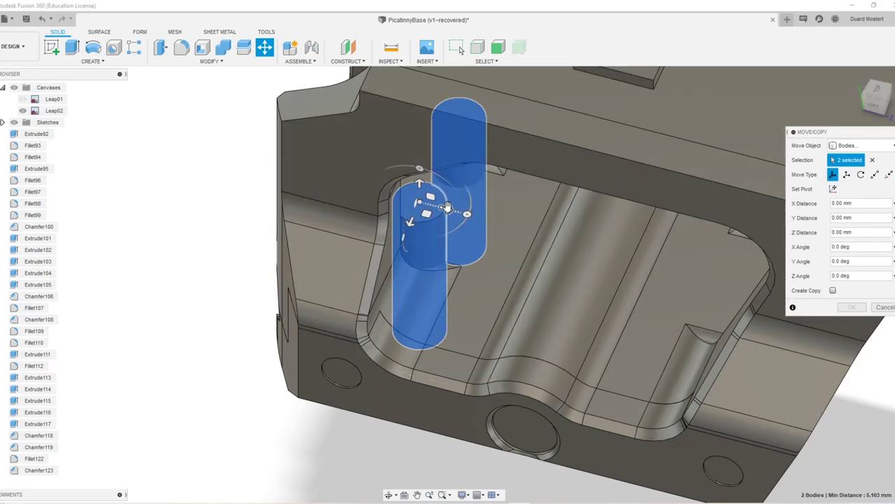
drag(446, 208, 480, 217)
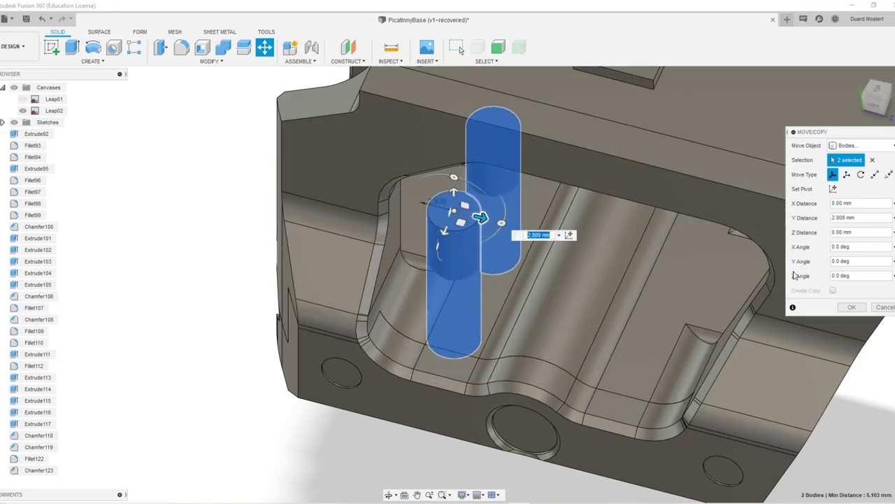
click(857, 311)
Step: Enlarge both cylinders by offsetting their side faces outward together
key(q)
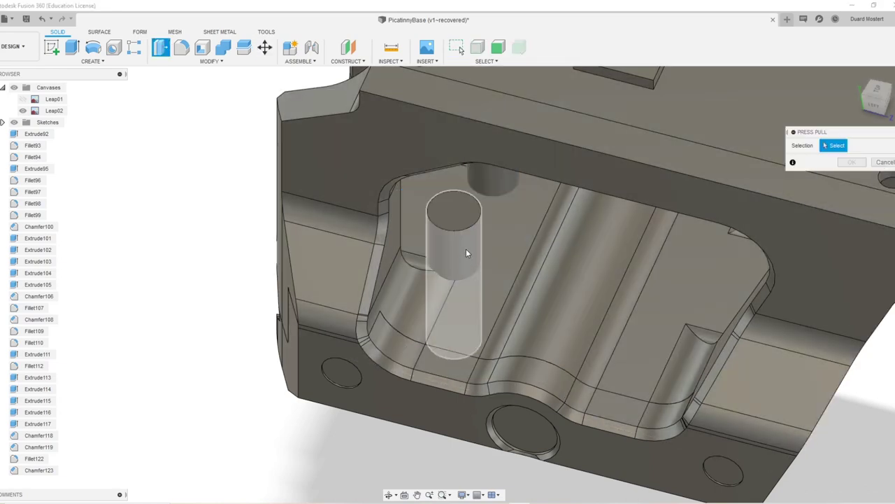
click(466, 251)
shift+middle_drag(507, 217, 506, 161)
click(505, 161)
drag(503, 165, 508, 170)
key(Return)
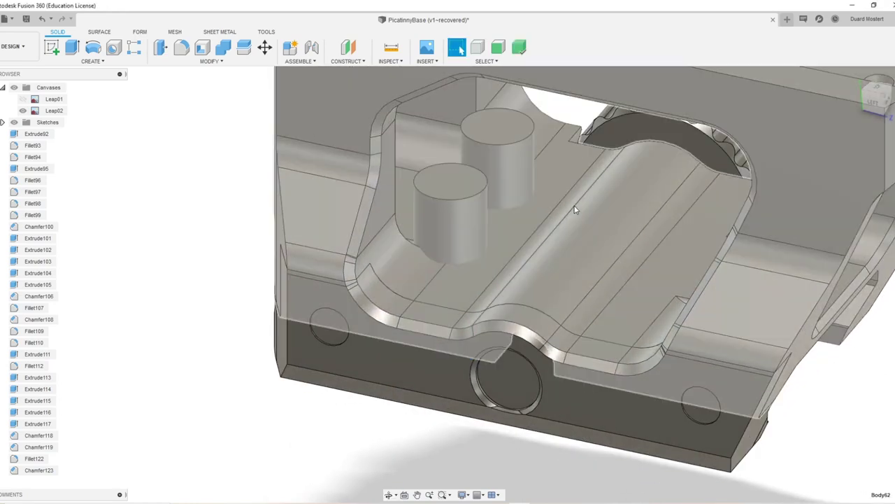
Step: Cut both enlarged cylinders from the mount body with Combine, keeping the tool bodies
click(575, 209)
key(c)
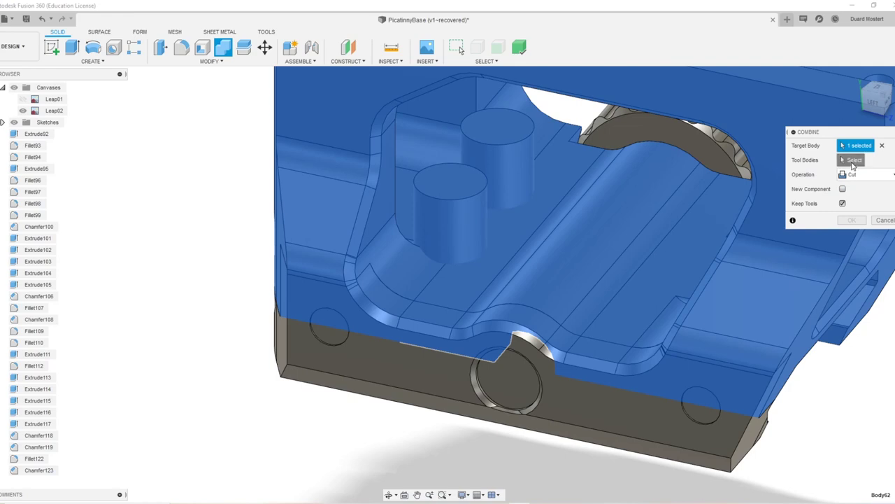
click(510, 150)
click(434, 207)
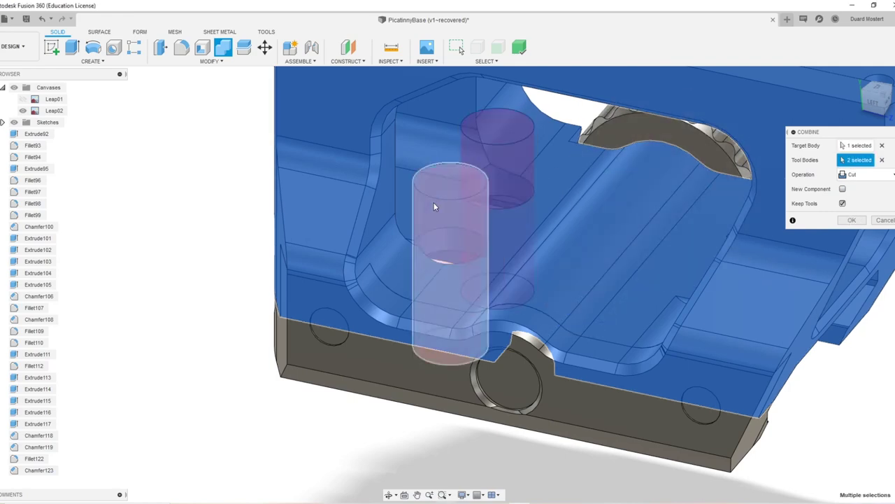
click(852, 220)
scroll(517, 258, down, 5)
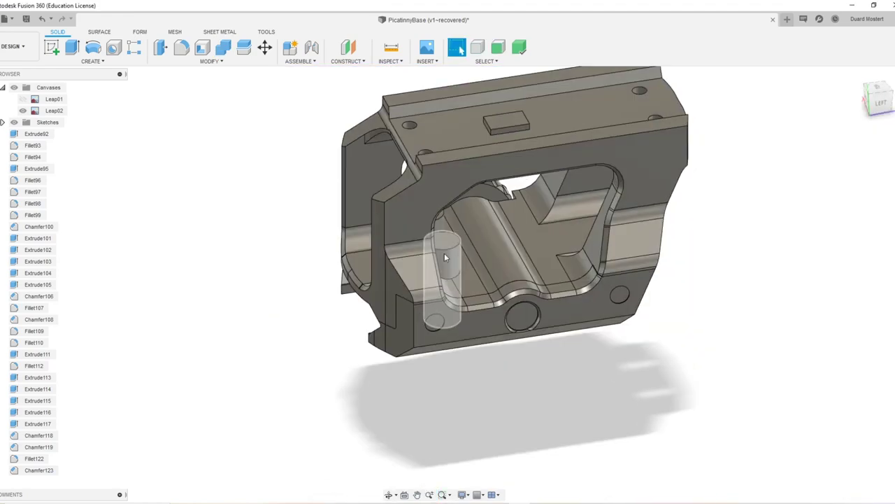
Step: Delete the two enlarged cylinder bodies from the rear opening
shift+middle_drag(433, 267, 517, 274)
click(344, 273)
ctrl+click(303, 278)
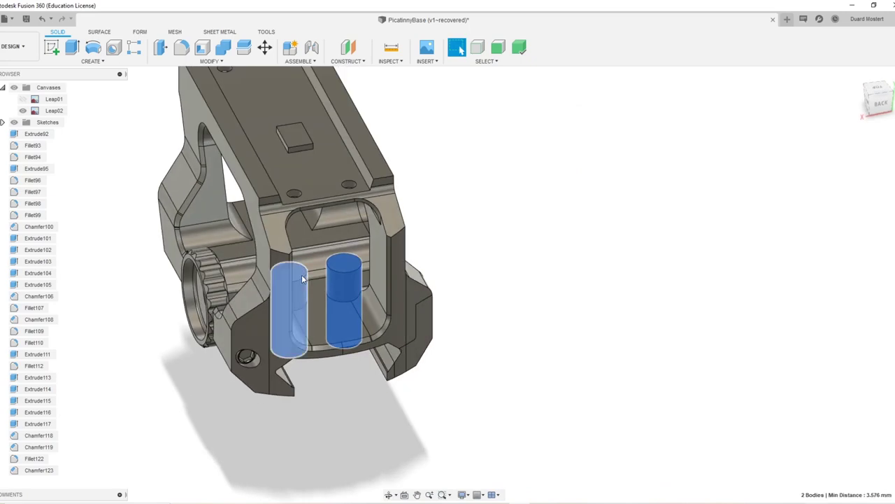
key(Delete)
Step: Examine the two access holes in the mount's lower floor and the surrounding side opening from several angles
shift+middle_drag(317, 290, 506, 224)
shift+middle_drag(506, 224, 515, 311)
scroll(581, 196, up, 3)
scroll(515, 307, down, 4)
shift+middle_drag(520, 253, 499, 274)
scroll(486, 259, up, 2)
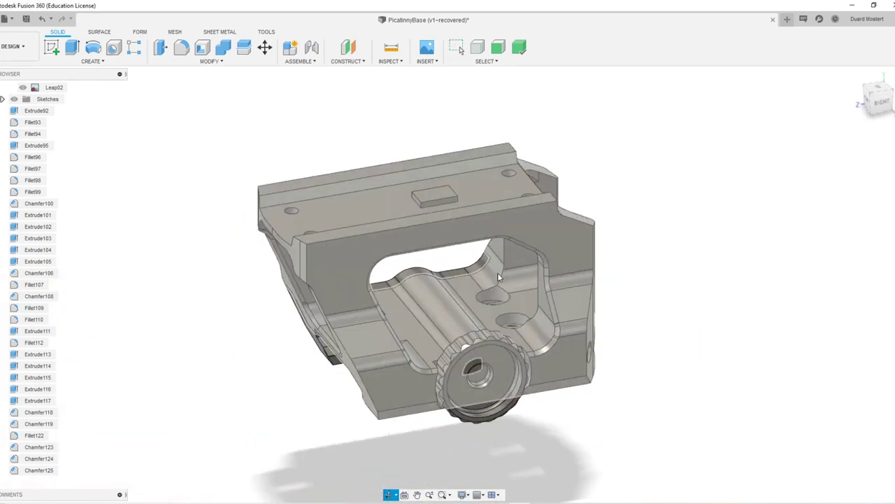
scroll(478, 240, down, 4)
shift+middle_drag(476, 240, 480, 246)
scroll(481, 316, up, 10)
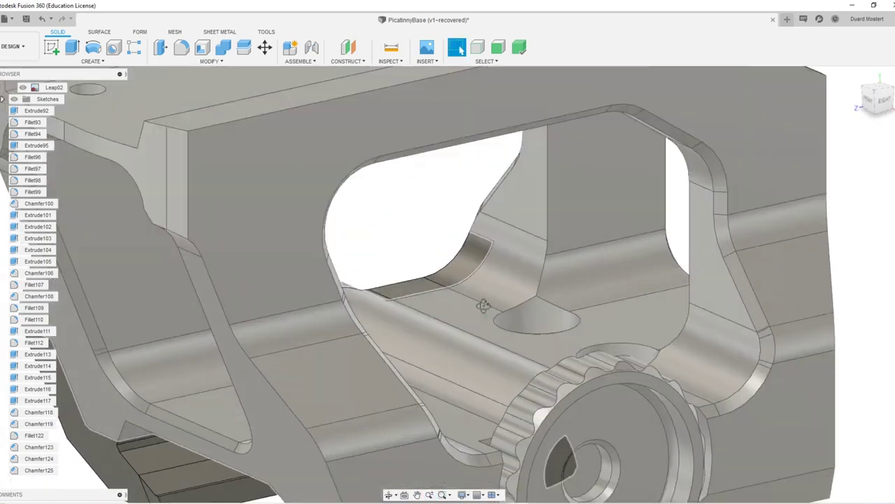